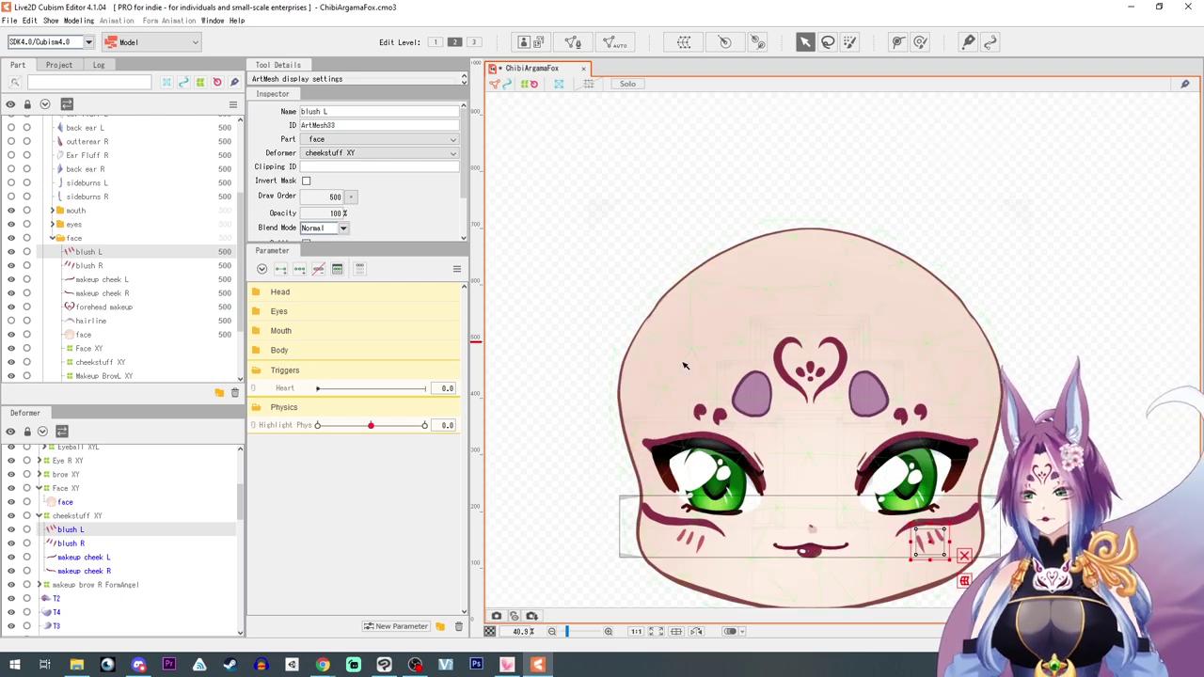
Add two keys to blush L on the Cheek parameter and set its opacity to 0% at Cheek 0.0
{"action": "left_click", "coordinate": [273, 331]}
{"action": "left_click", "coordinate": [287, 415]}
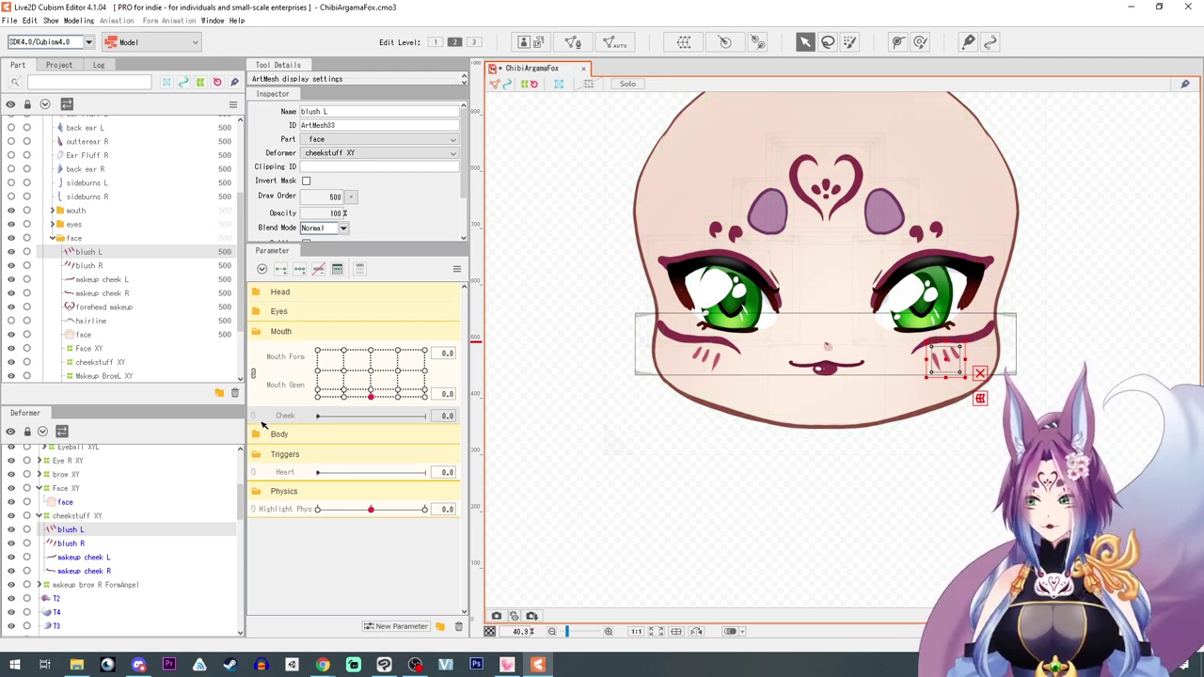
{"action": "left_click", "coordinate": [280, 269]}
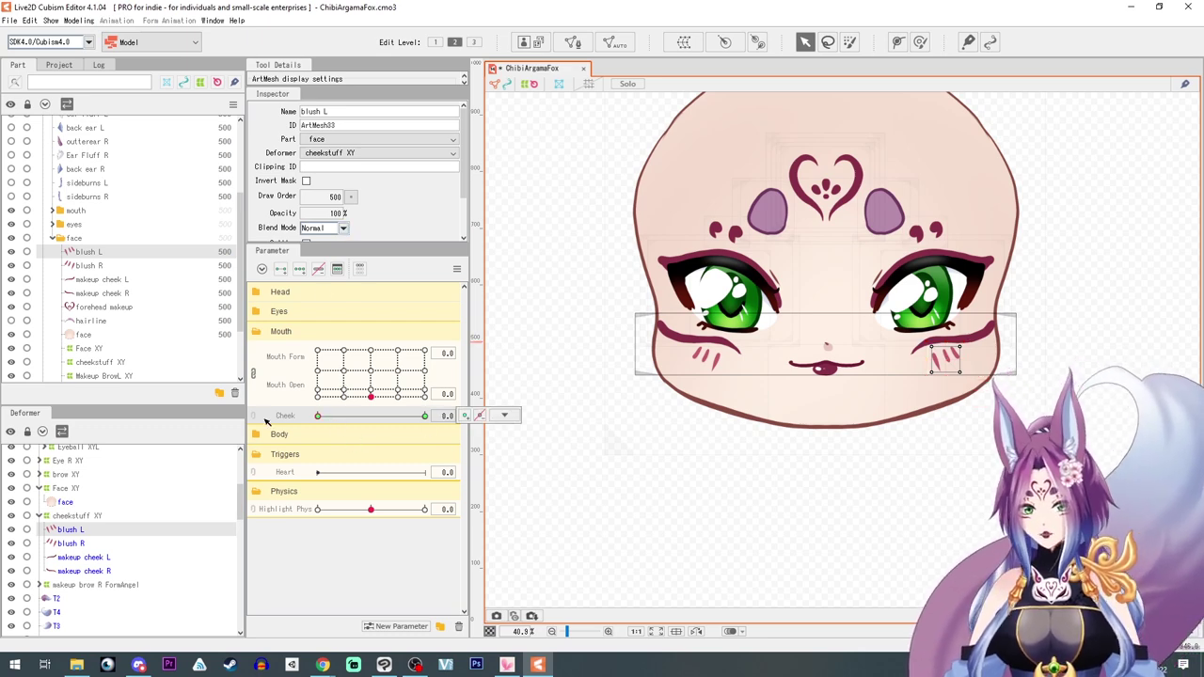
{"action": "left_click_drag", "start_coordinate": [325, 214], "coordinate": [230, 214]}
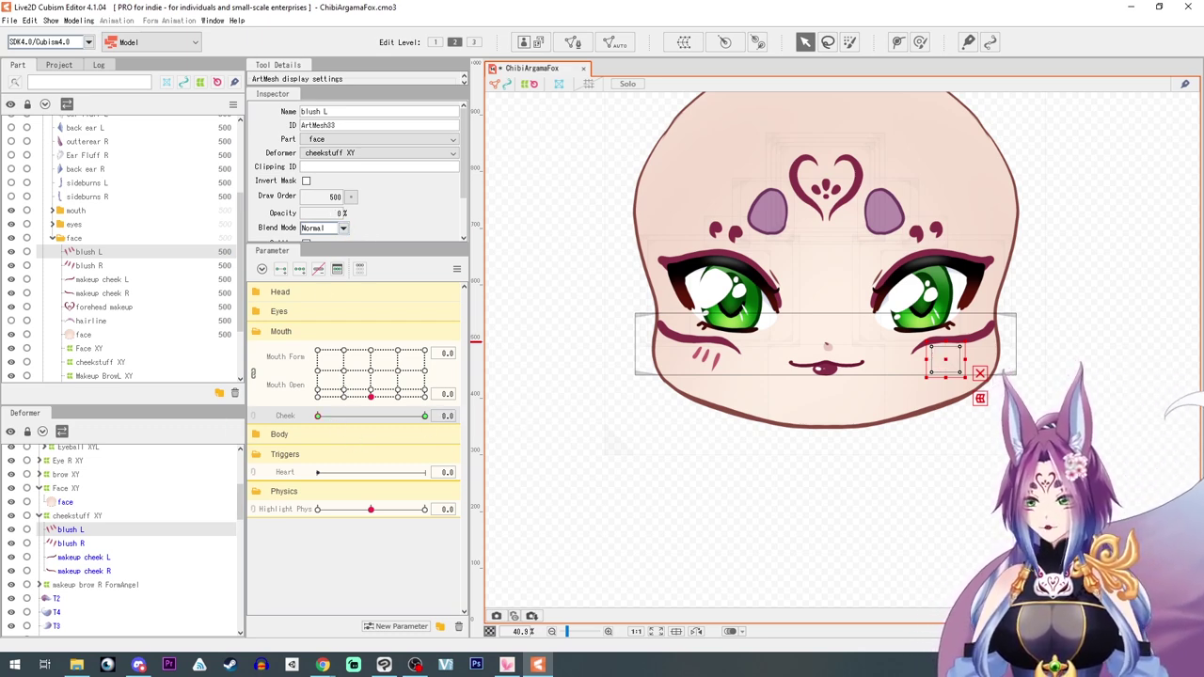
Set blush R's opacity to 0% at Cheek 0.0, with keys at both ends of the Cheek parameter, and deselect it
{"action": "left_click", "coordinate": [83, 267]}
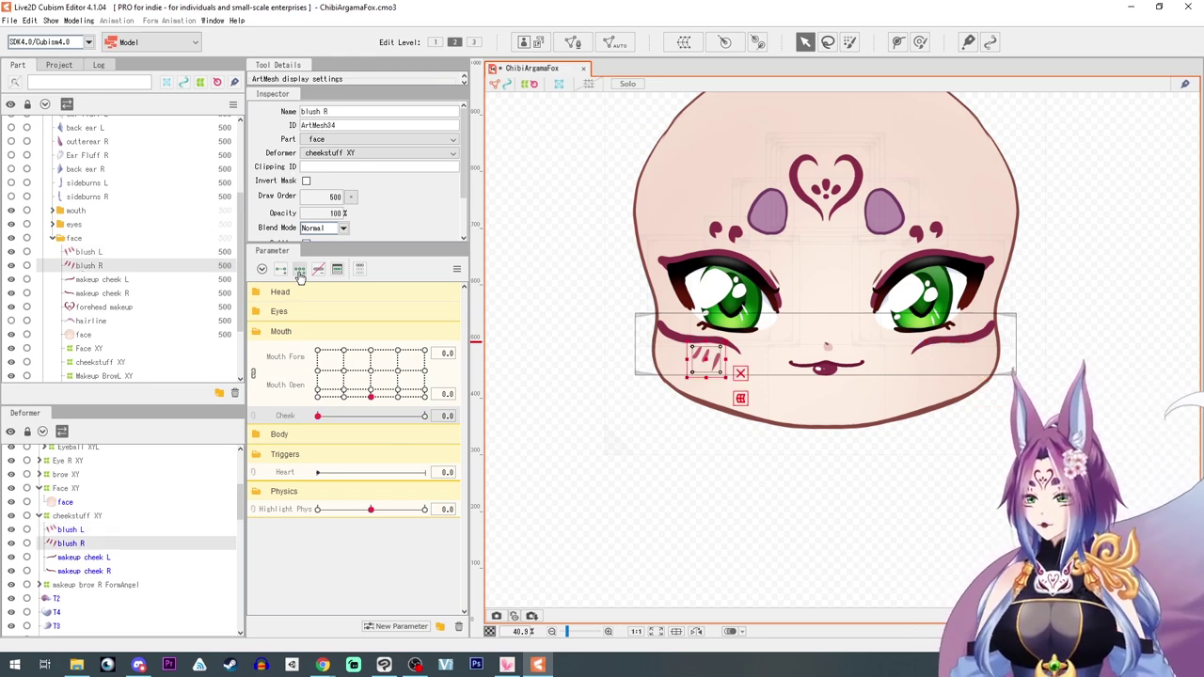
{"action": "double_click", "coordinate": [339, 214]}
{"action": "type", "text": "0"}
{"action": "key", "text": "Return"}
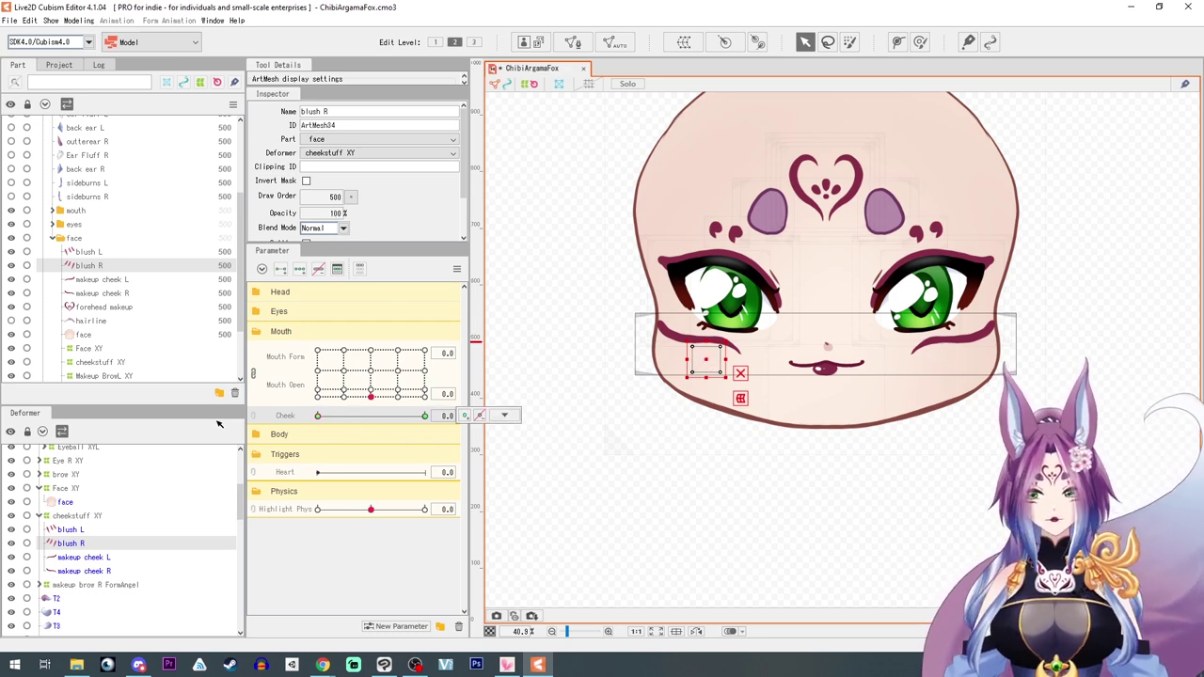
{"action": "left_click", "coordinate": [480, 415]}
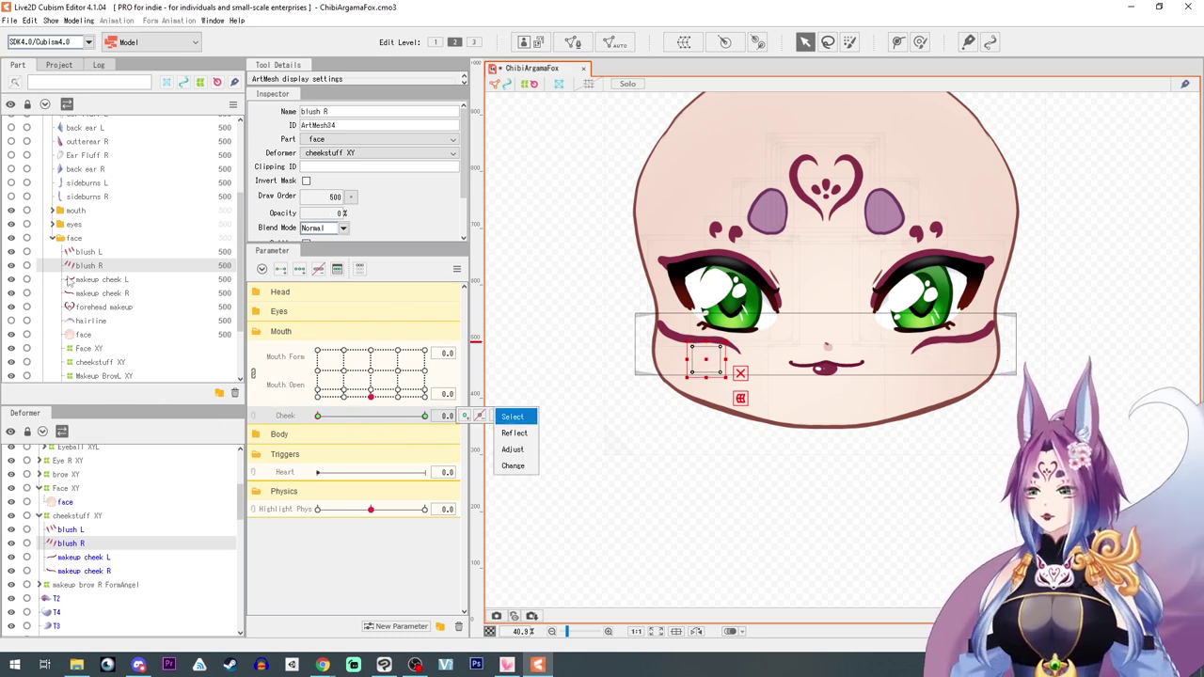
{"action": "left_click", "coordinate": [667, 522]}
Make both sideburns and both bangs visible on the model
{"action": "scroll", "coordinate": [685, 505], "scroll_direction": "down", "scroll_amount": 3}
{"action": "left_click_drag", "start_coordinate": [686, 505], "coordinate": [704, 546]}
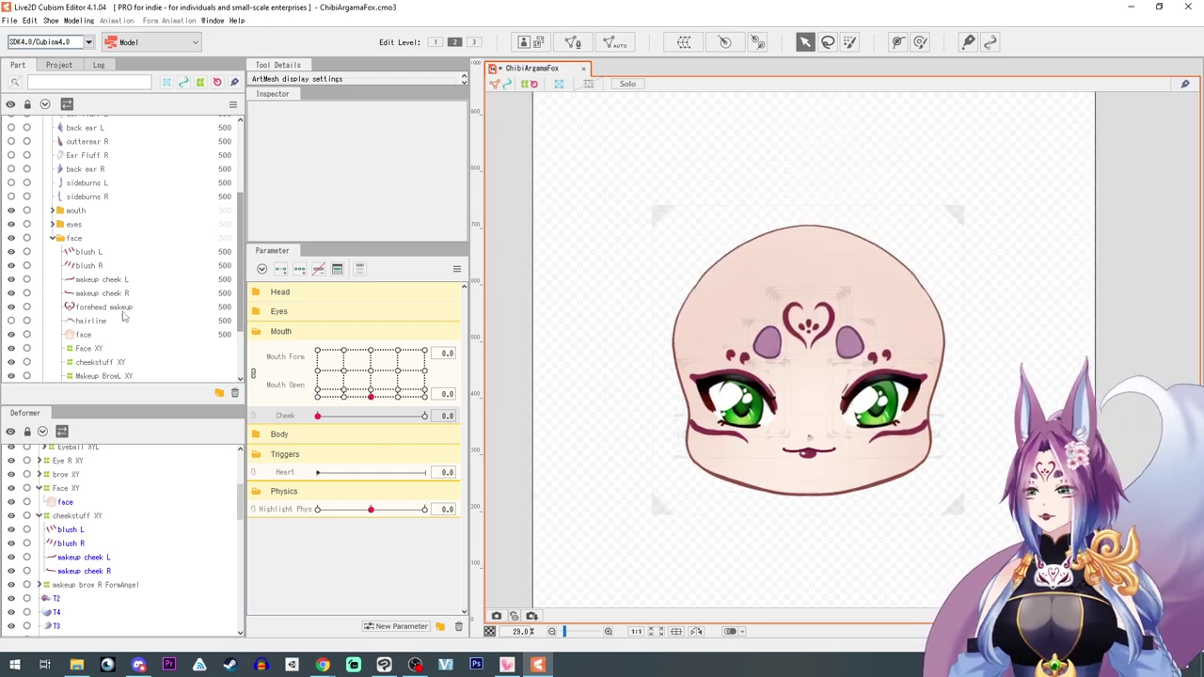
{"action": "scroll", "coordinate": [118, 315], "scroll_direction": "up", "scroll_amount": 3}
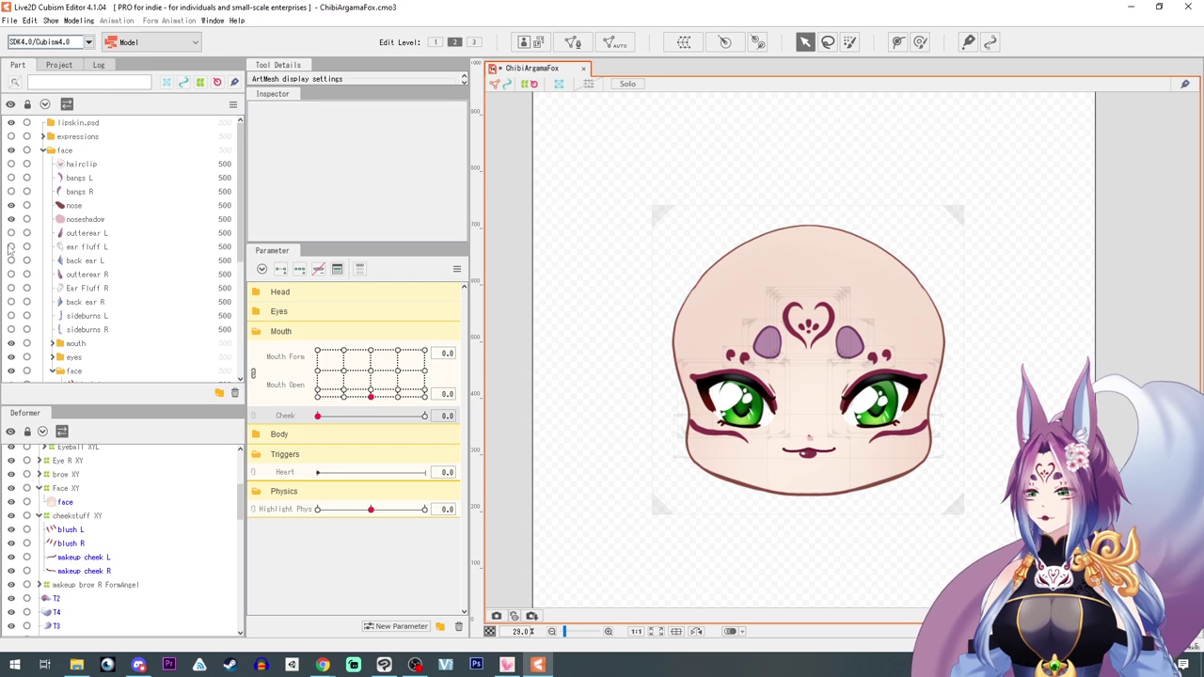
{"action": "left_click", "coordinate": [10, 330]}
{"action": "left_click", "coordinate": [11, 316]}
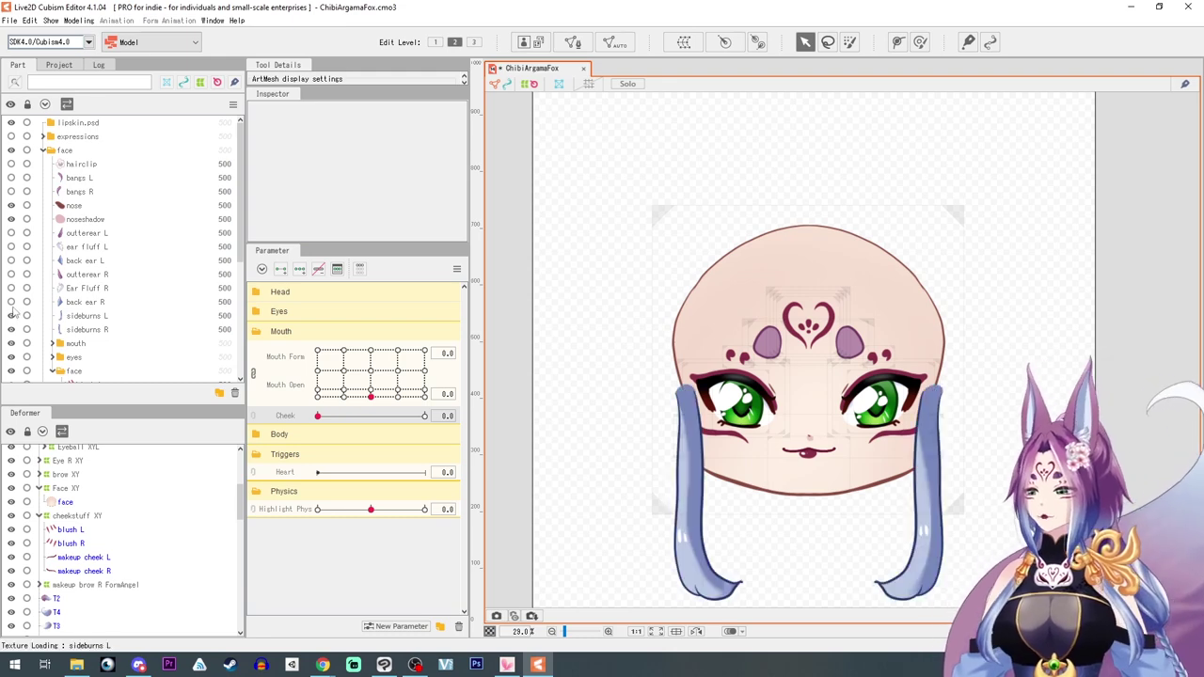
{"action": "left_click_drag", "start_coordinate": [12, 191], "coordinate": [12, 178]}
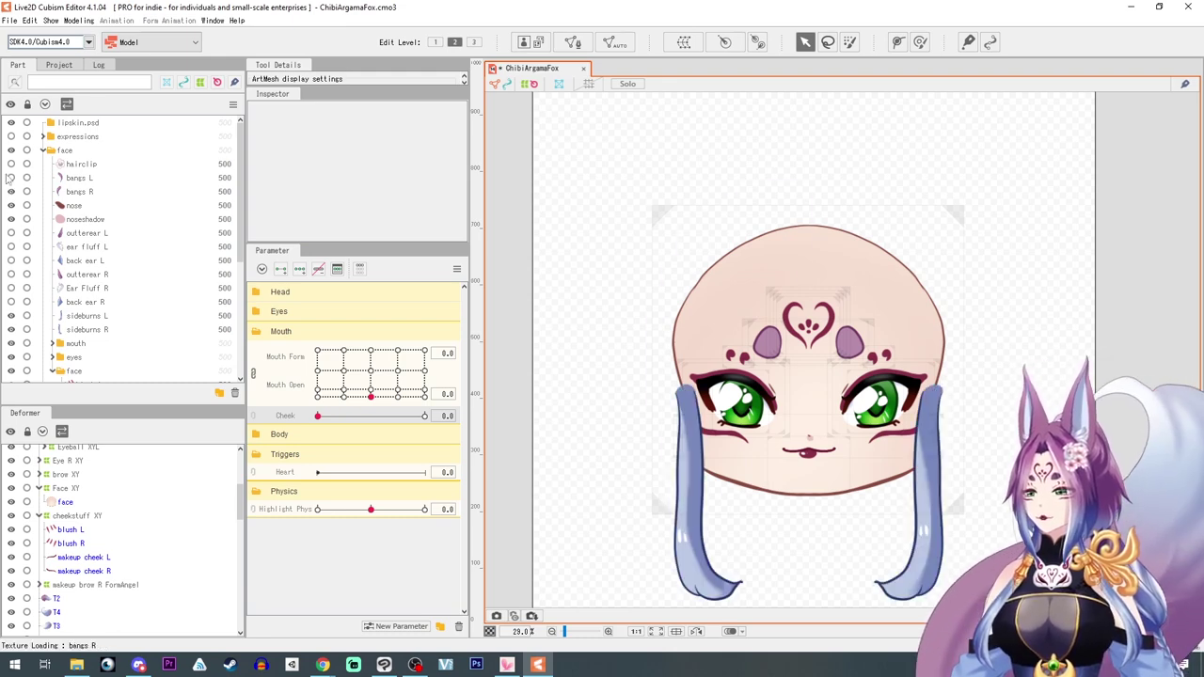
Collapse the inner face folder, show the back folder and hide the tail inside it
{"action": "scroll", "coordinate": [79, 372], "scroll_direction": "down", "scroll_amount": 5}
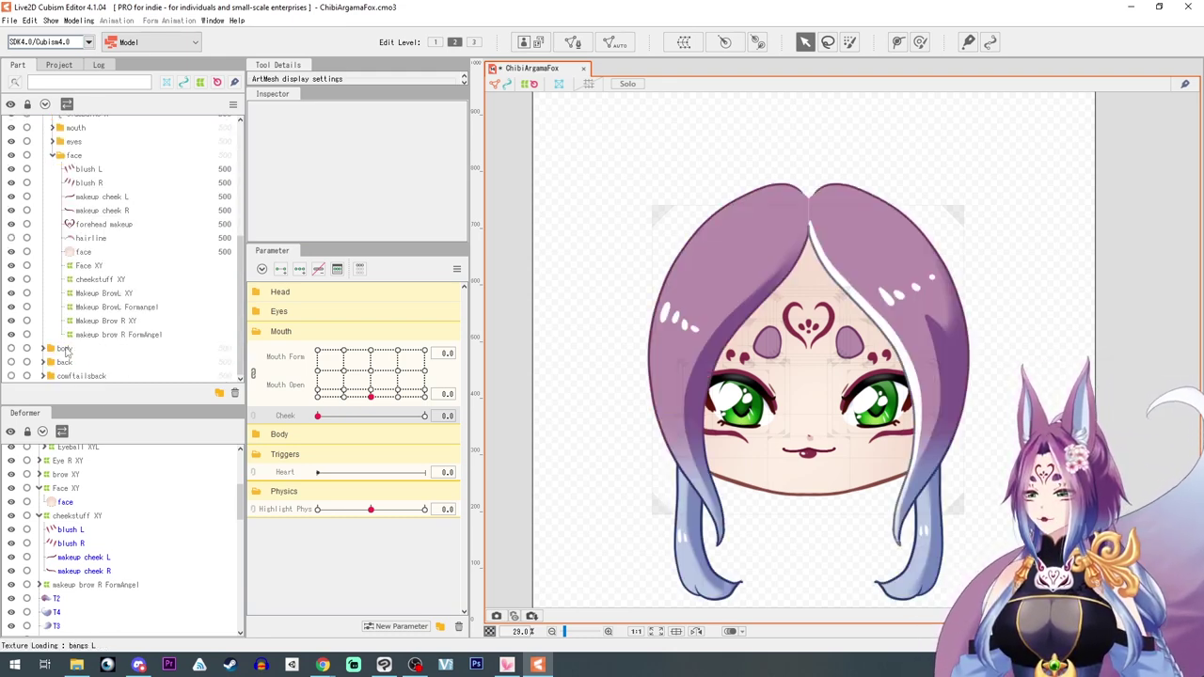
{"action": "left_click", "coordinate": [52, 155]}
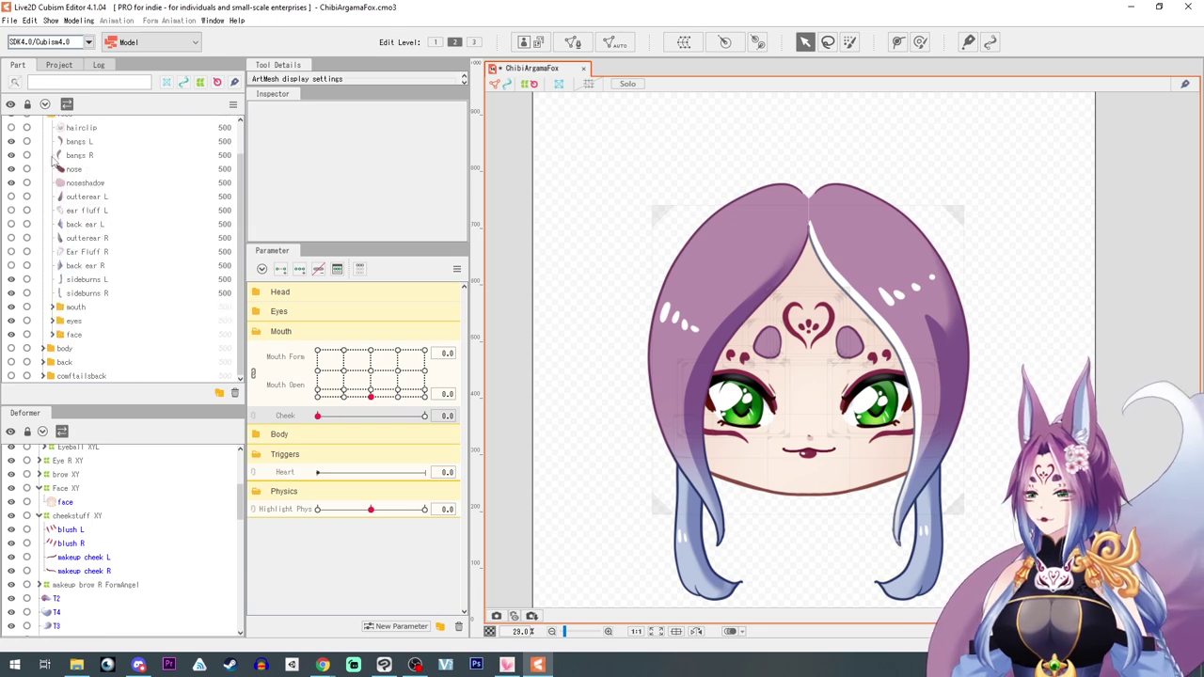
{"action": "left_click", "coordinate": [13, 363]}
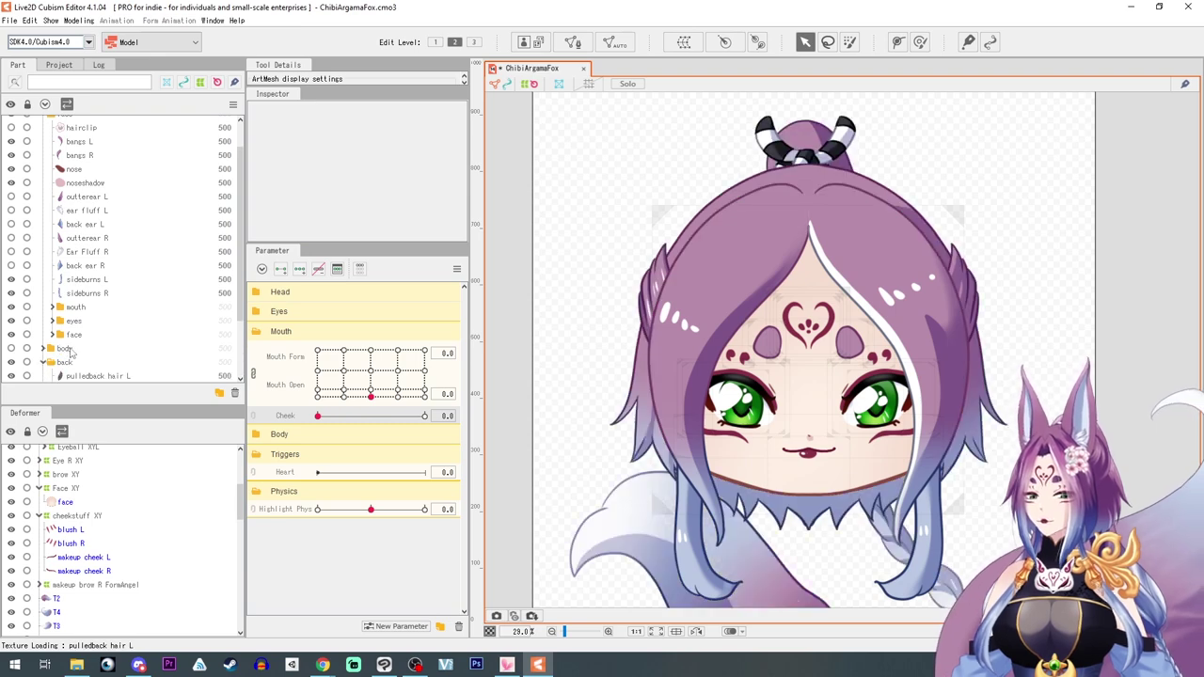
{"action": "scroll", "coordinate": [71, 351], "scroll_direction": "down", "scroll_amount": 2}
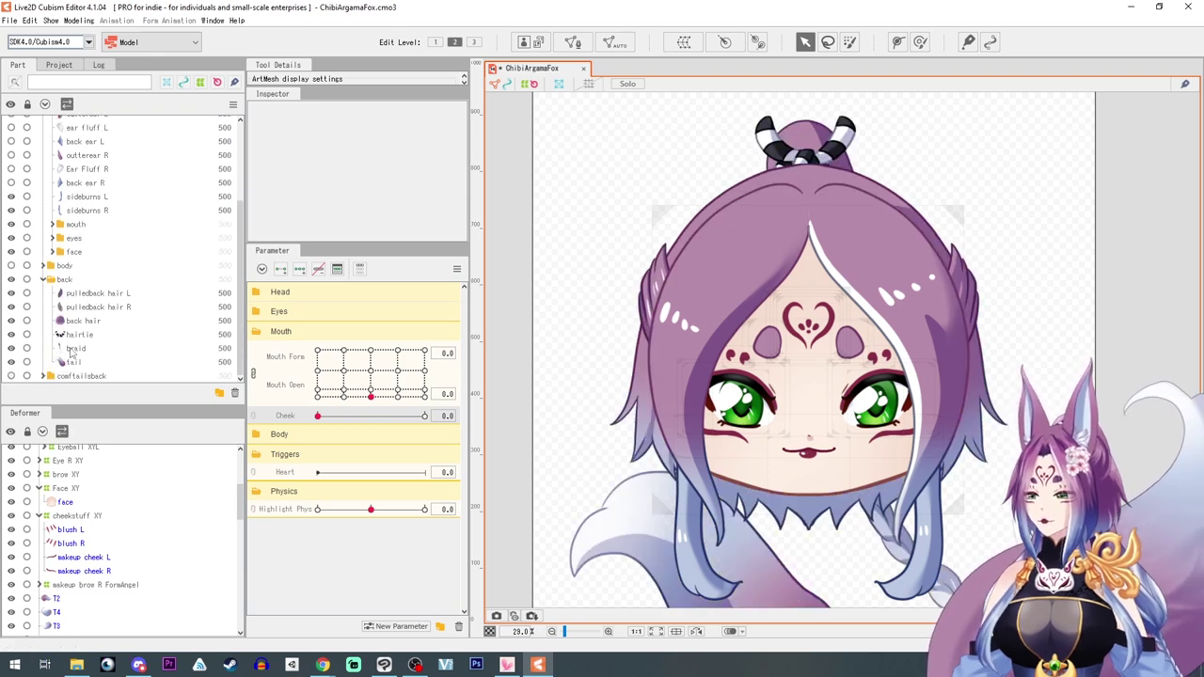
{"action": "left_click", "coordinate": [11, 363]}
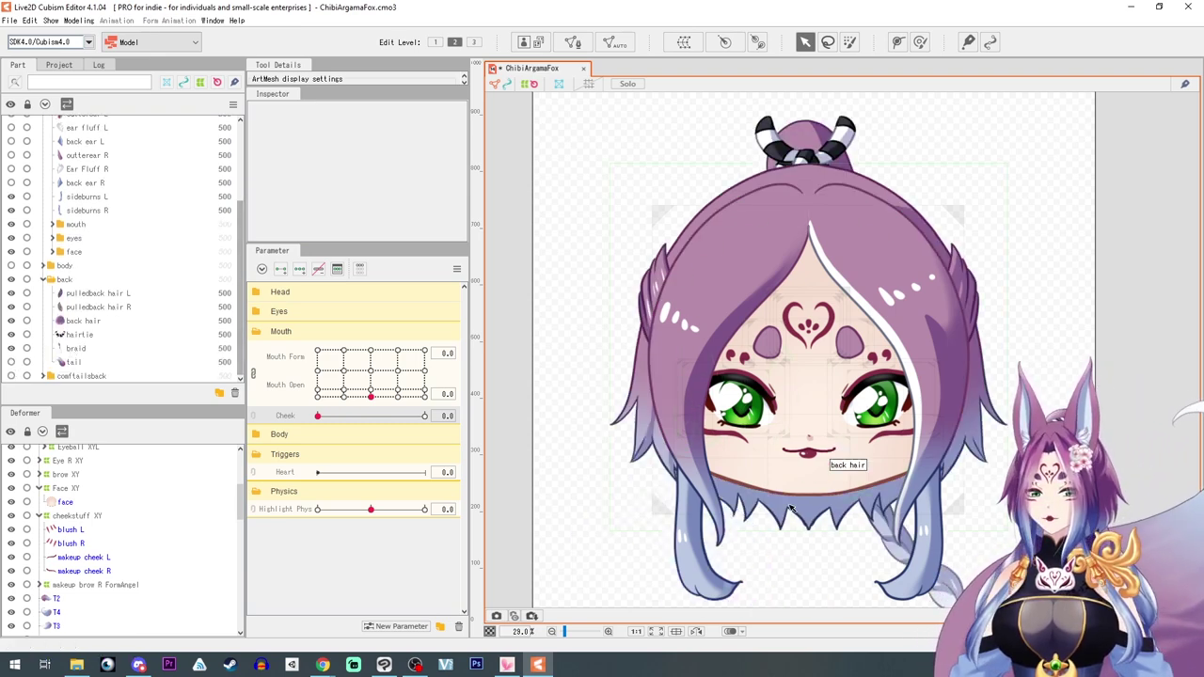
Check the whole hairstyle on the canvas and hide the back folder
{"action": "scroll", "coordinate": [750, 379], "scroll_direction": "down", "scroll_amount": 5}
{"action": "scroll", "coordinate": [678, 150], "scroll_direction": "up", "scroll_amount": 3}
{"action": "scroll", "coordinate": [623, 173], "scroll_direction": "down", "scroll_amount": 1}
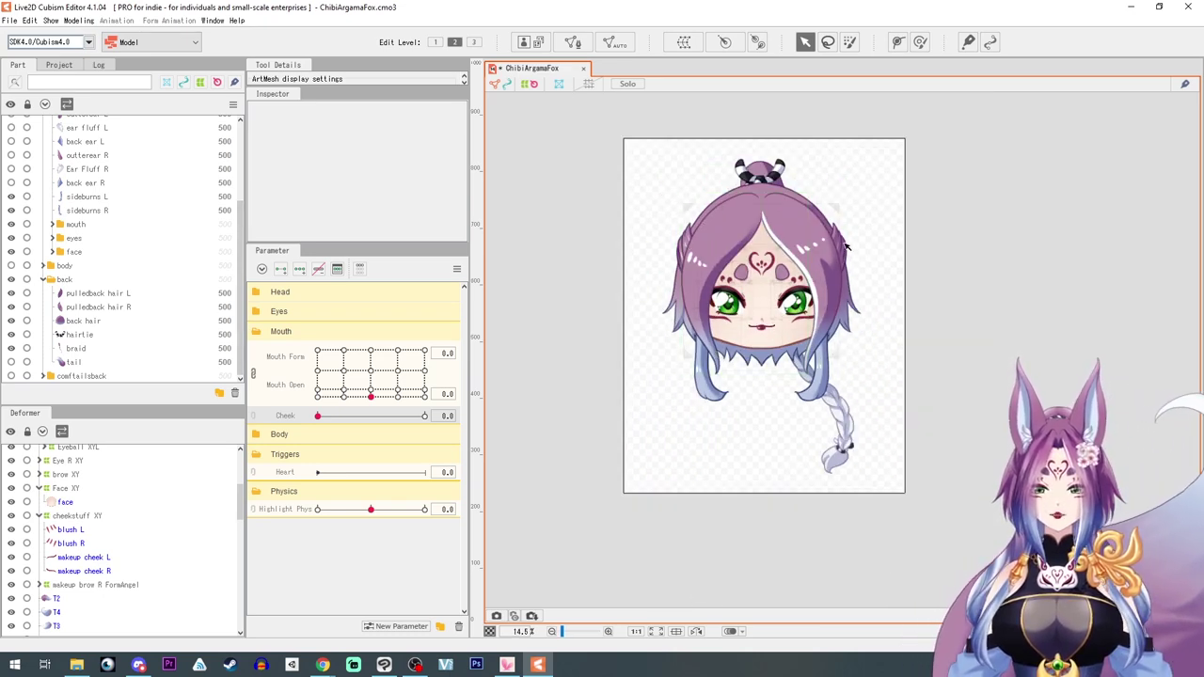
{"action": "scroll", "coordinate": [707, 324], "scroll_direction": "up", "scroll_amount": 2}
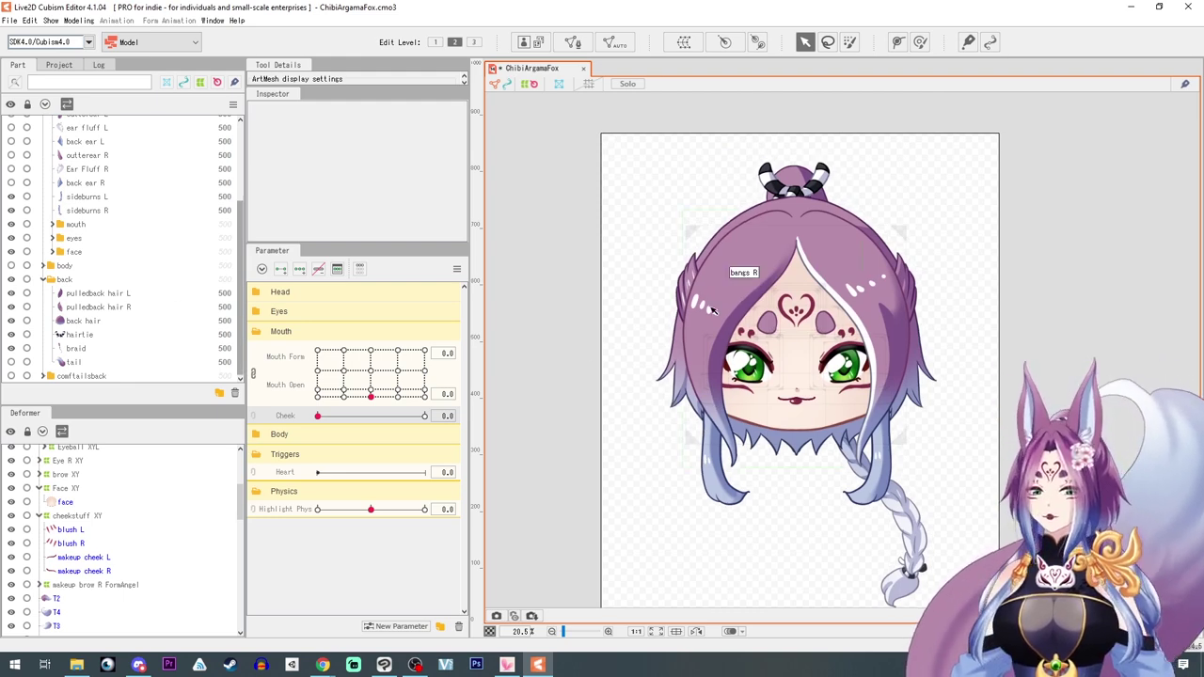
{"action": "left_click", "coordinate": [10, 280]}
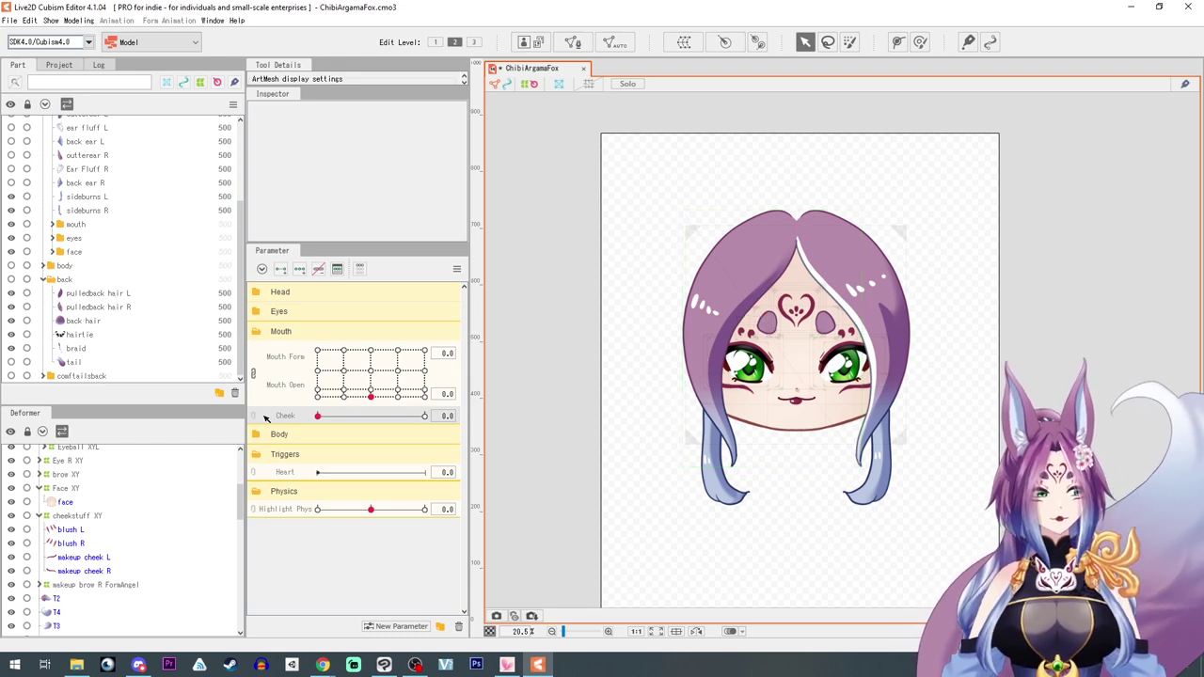
Hide bangs L and bangs R so the sideburns are uncovered
{"action": "scroll", "coordinate": [47, 325], "scroll_direction": "up", "scroll_amount": 3}
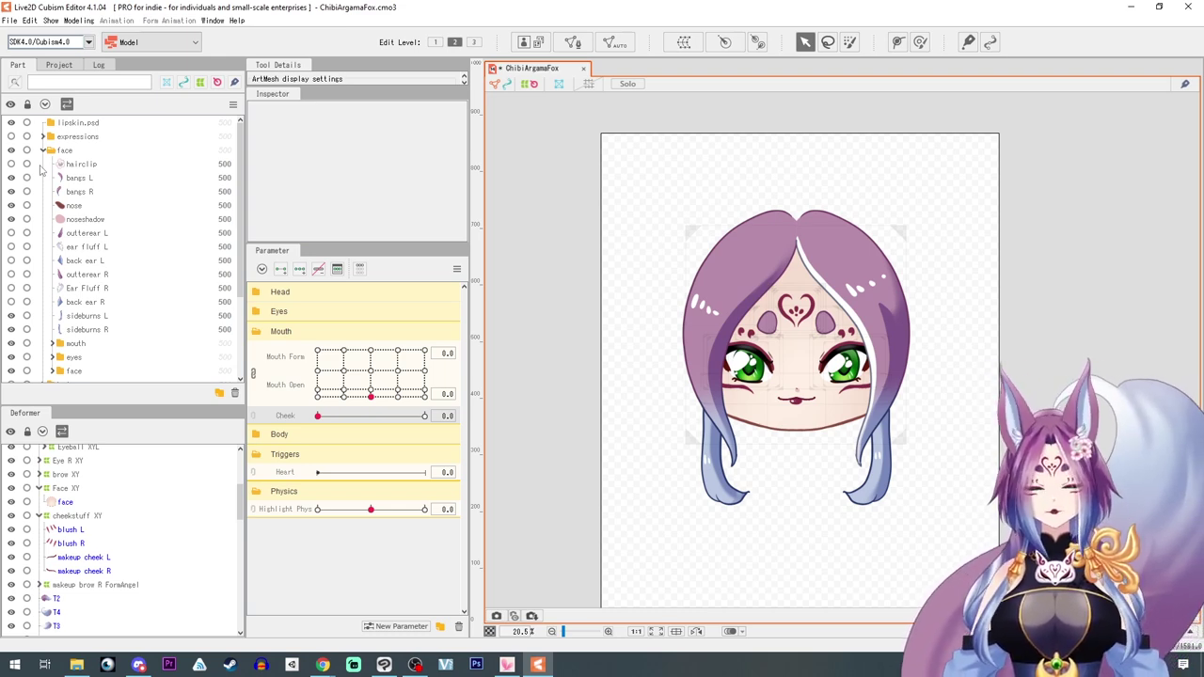
{"action": "scroll", "coordinate": [866, 331], "scroll_direction": "up", "scroll_amount": 3}
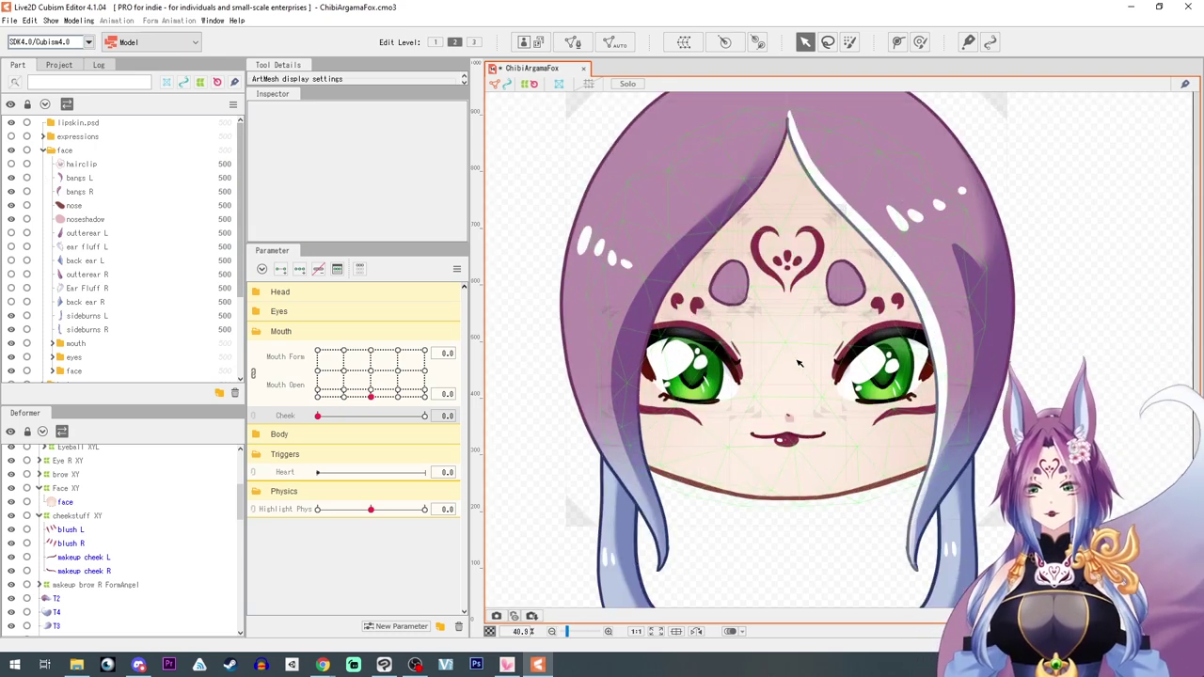
{"action": "scroll", "coordinate": [769, 350], "scroll_direction": "down", "scroll_amount": 2}
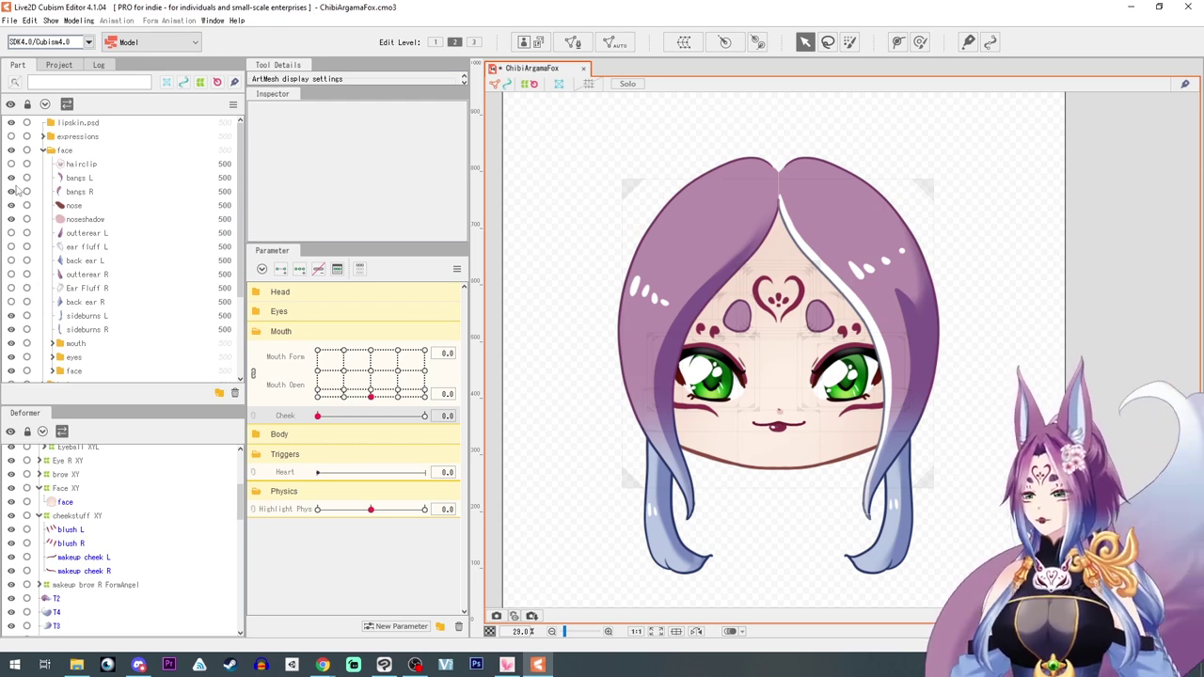
{"action": "left_click_drag", "start_coordinate": [12, 178], "coordinate": [11, 191]}
Generate an automatic mesh for sideburns L using the Deformation (Heavy) preset
{"action": "left_click", "coordinate": [889, 442]}
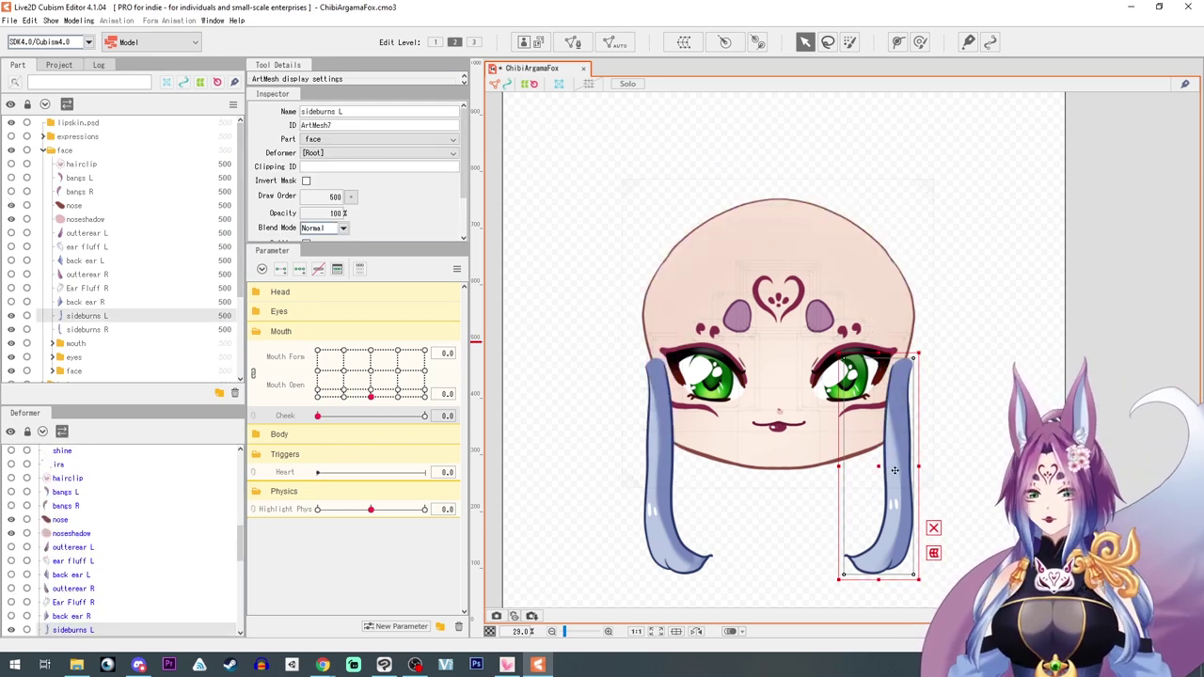
{"action": "left_click_drag", "start_coordinate": [730, 469], "coordinate": [727, 405]}
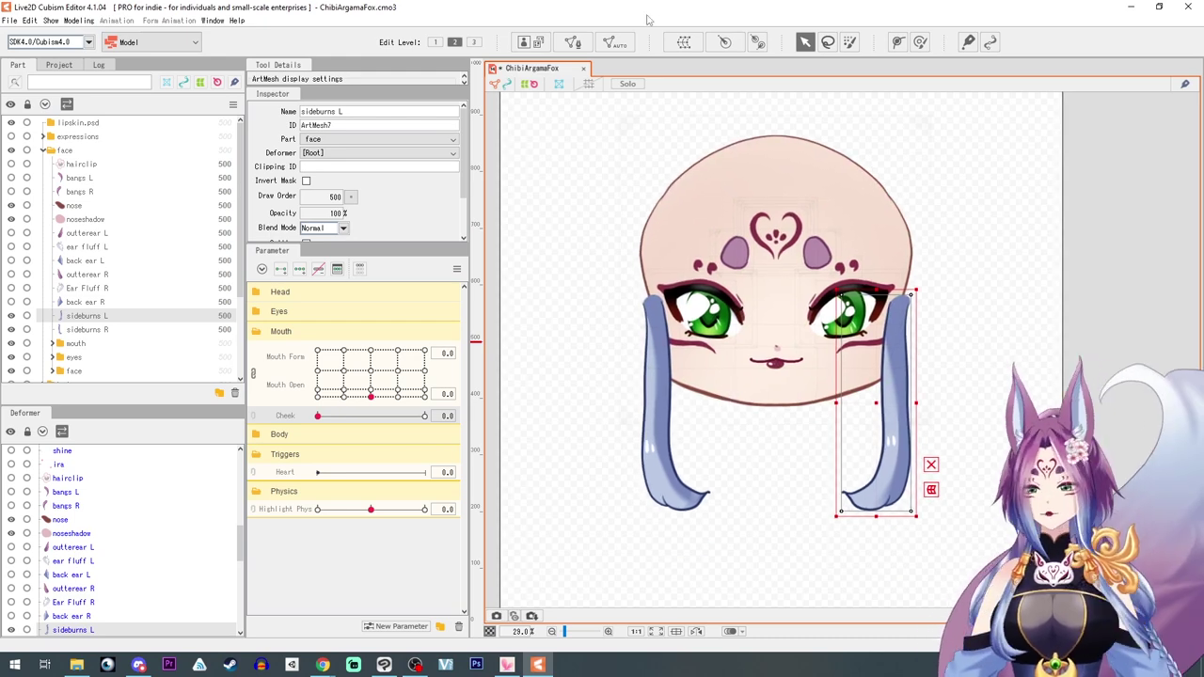
{"action": "left_click", "coordinate": [616, 41]}
{"action": "left_click", "coordinate": [595, 274]}
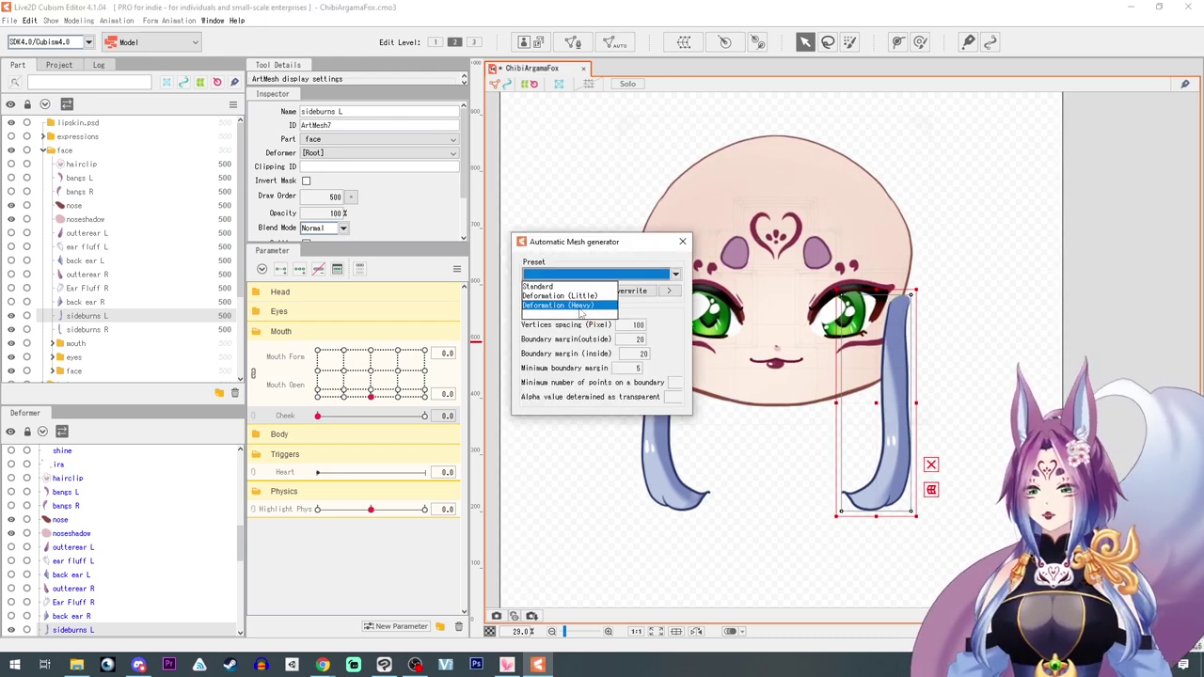
{"action": "left_click", "coordinate": [581, 307]}
Generate a Deformation (Heavy) mesh for sideburns R and move the mesh generator window off the face
{"action": "left_click", "coordinate": [649, 475]}
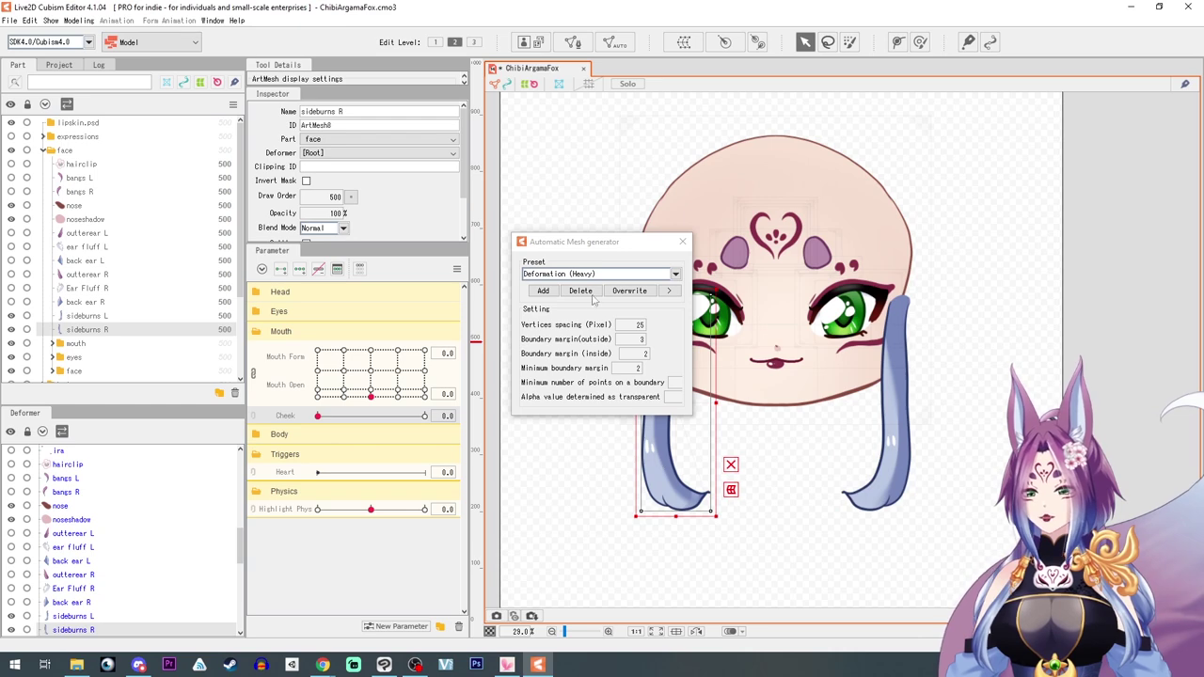
{"action": "left_click", "coordinate": [587, 275]}
{"action": "left_click", "coordinate": [583, 307]}
{"action": "left_click_drag", "start_coordinate": [593, 248], "coordinate": [487, 195]}
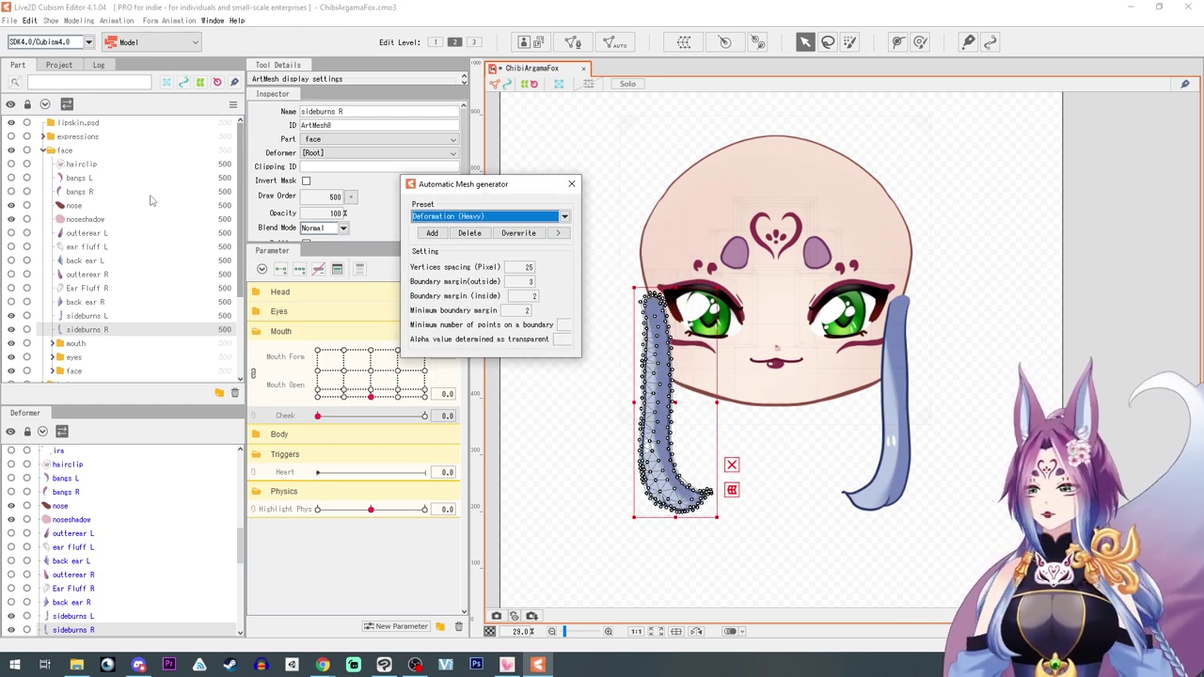
Show bangs R and generate its mesh with the Deformation (Heavy) preset
{"action": "left_click", "coordinate": [12, 192]}
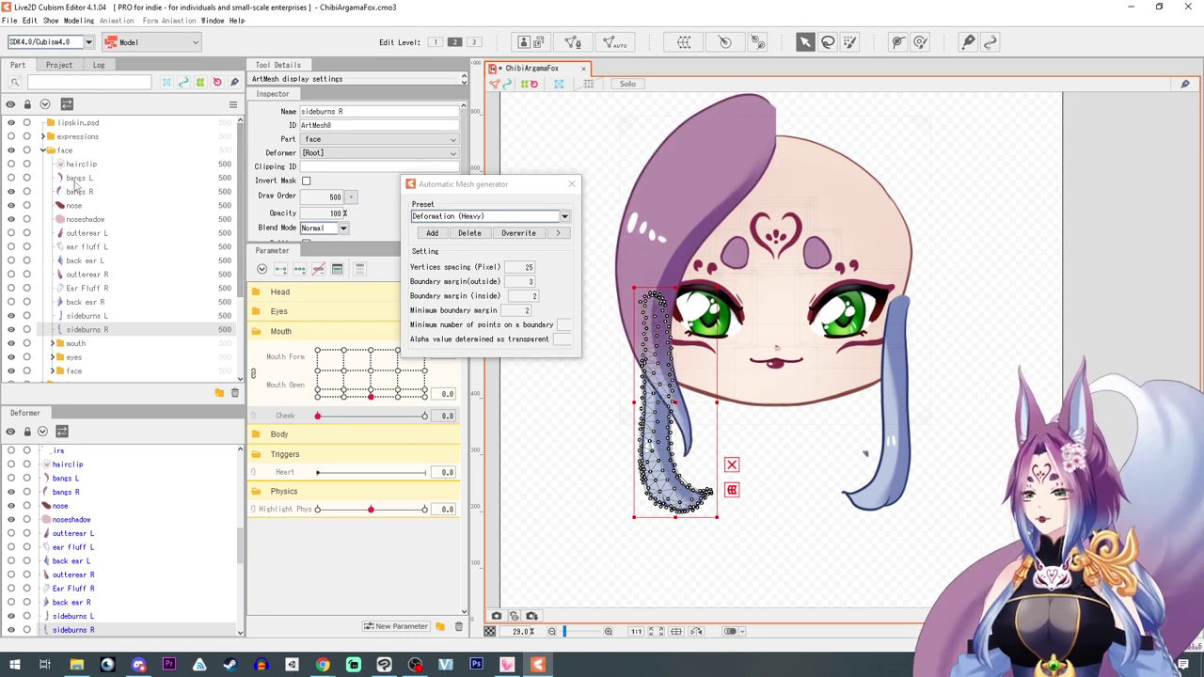
{"action": "left_click", "coordinate": [79, 191]}
{"action": "left_click", "coordinate": [512, 217]}
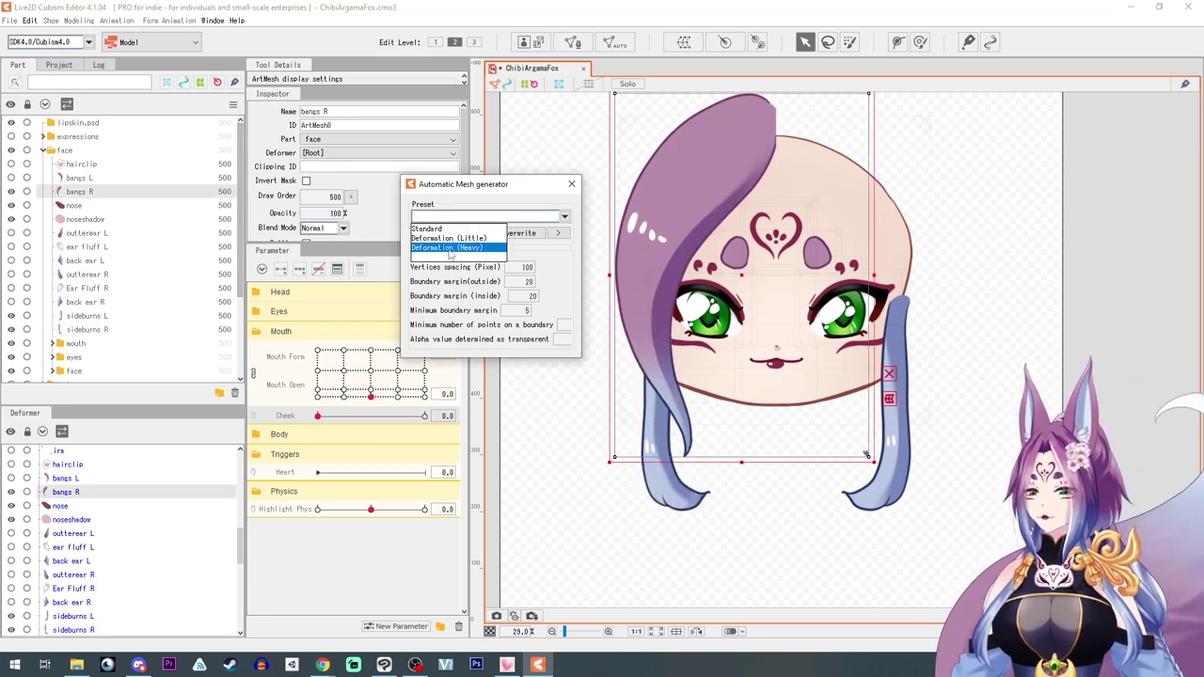
{"action": "left_click", "coordinate": [448, 247]}
Generate a Deformation (Heavy) mesh for bangs L, close the mesh generator and make bangs L visible
{"action": "left_click", "coordinate": [78, 178]}
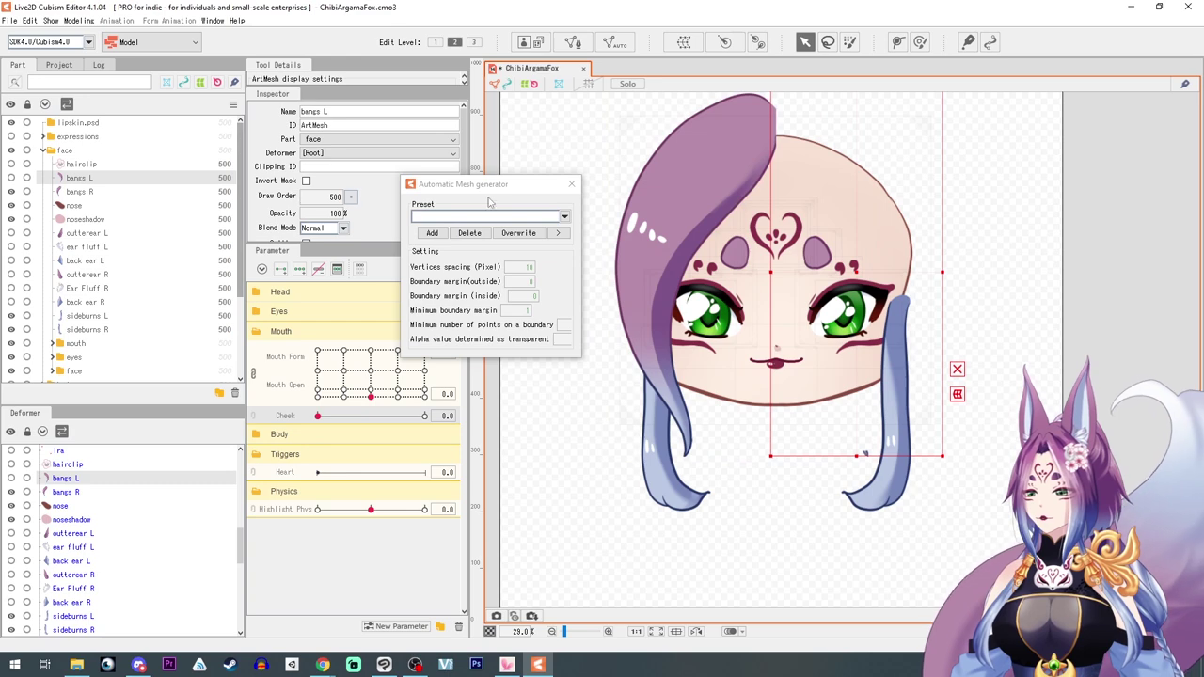
{"action": "left_click", "coordinate": [484, 217]}
{"action": "left_click", "coordinate": [454, 249]}
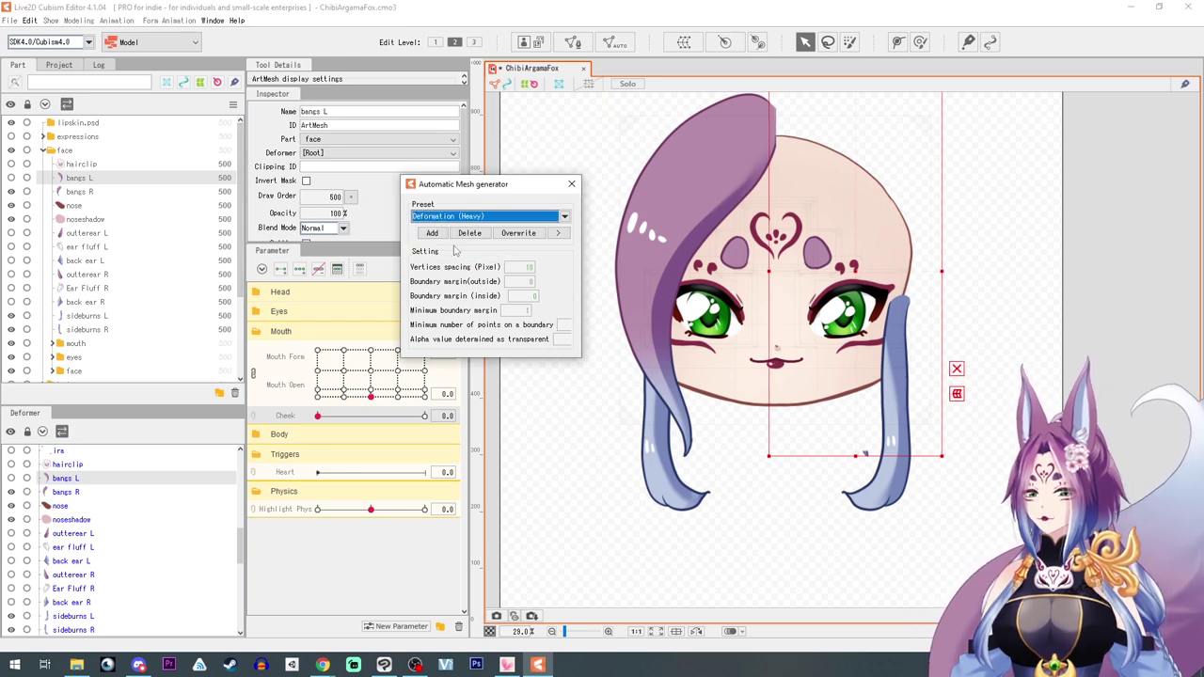
{"action": "left_click", "coordinate": [12, 178]}
{"action": "left_click", "coordinate": [11, 178]}
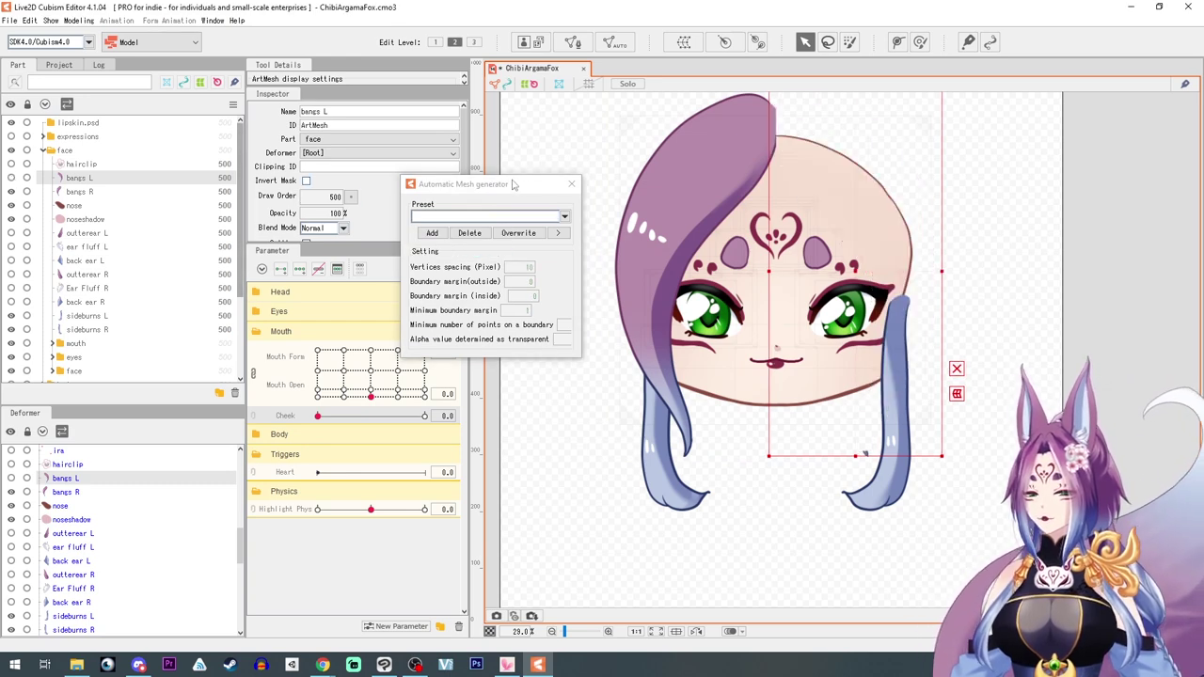
{"action": "left_click", "coordinate": [571, 184]}
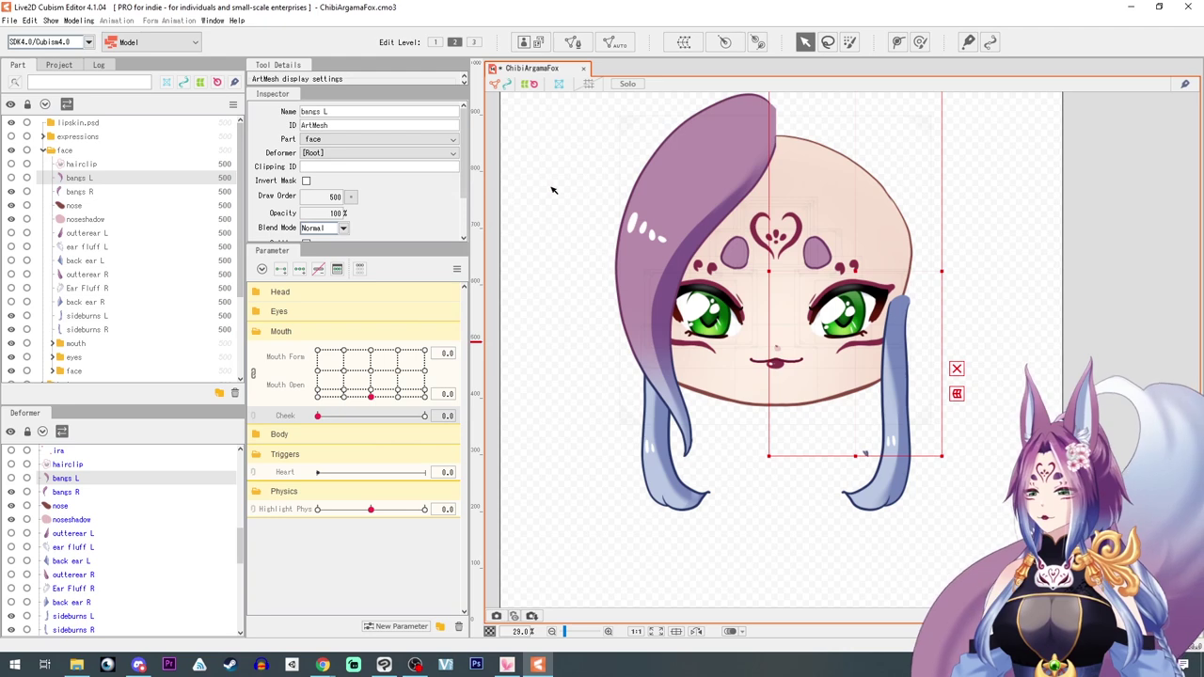
{"action": "left_click", "coordinate": [11, 179]}
{"action": "scroll", "coordinate": [939, 388], "scroll_direction": "down", "scroll_amount": 1}
{"action": "scroll", "coordinate": [846, 401], "scroll_direction": "up", "scroll_amount": 1}
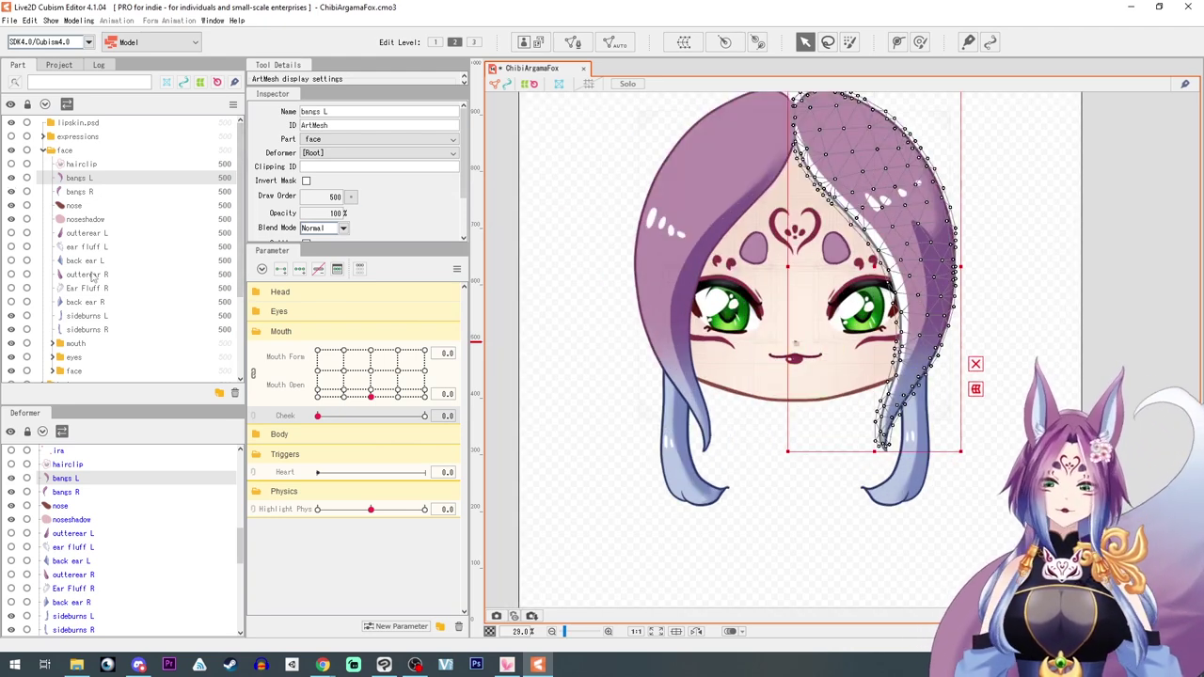
Hide both bangs and select the sideburns R mesh
{"action": "left_click_drag", "start_coordinate": [12, 191], "coordinate": [12, 178]}
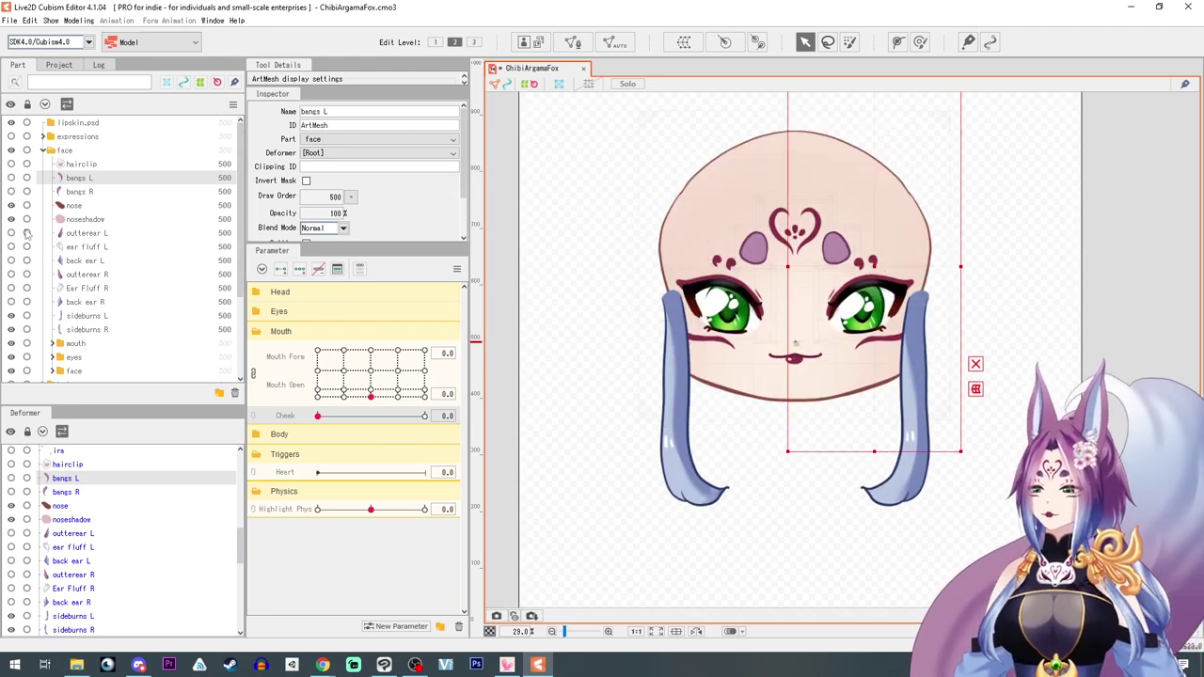
{"action": "left_click", "coordinate": [82, 318]}
{"action": "left_click", "coordinate": [84, 330]}
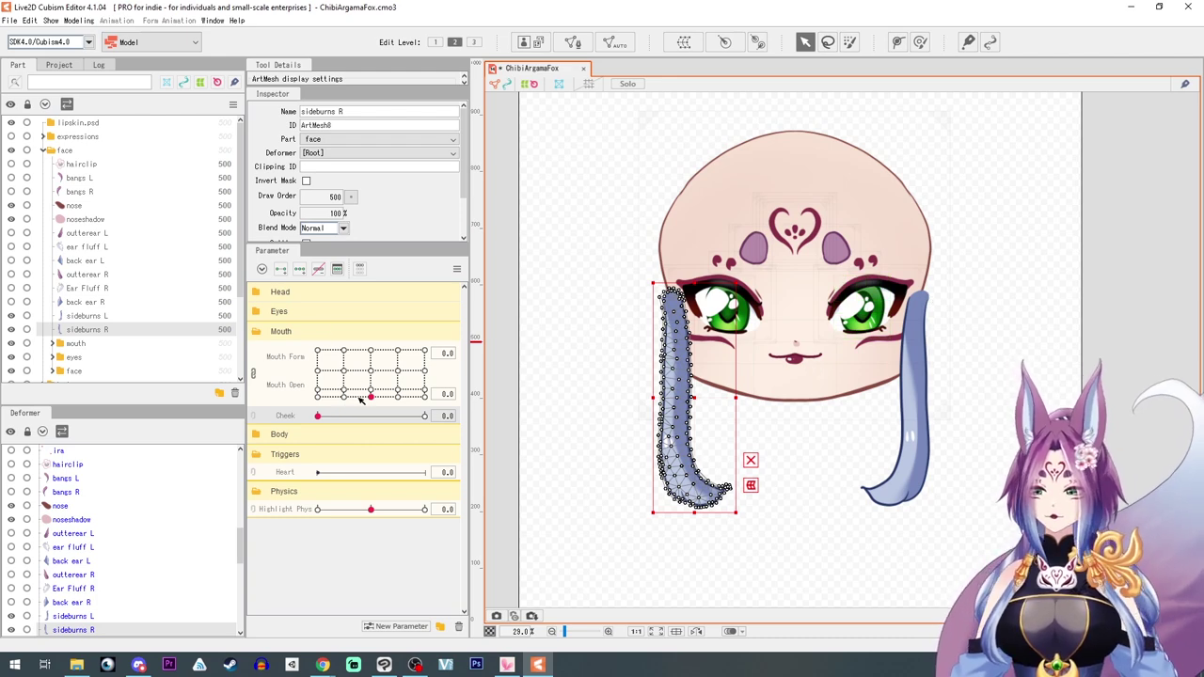
Expand the Head parameter group in place of Mouth and unlink the combined Angle X and Angle Y parameters
{"action": "left_click", "coordinate": [258, 331]}
{"action": "left_click", "coordinate": [257, 291]}
{"action": "left_click_drag", "start_coordinate": [371, 331], "coordinate": [486, 334]}
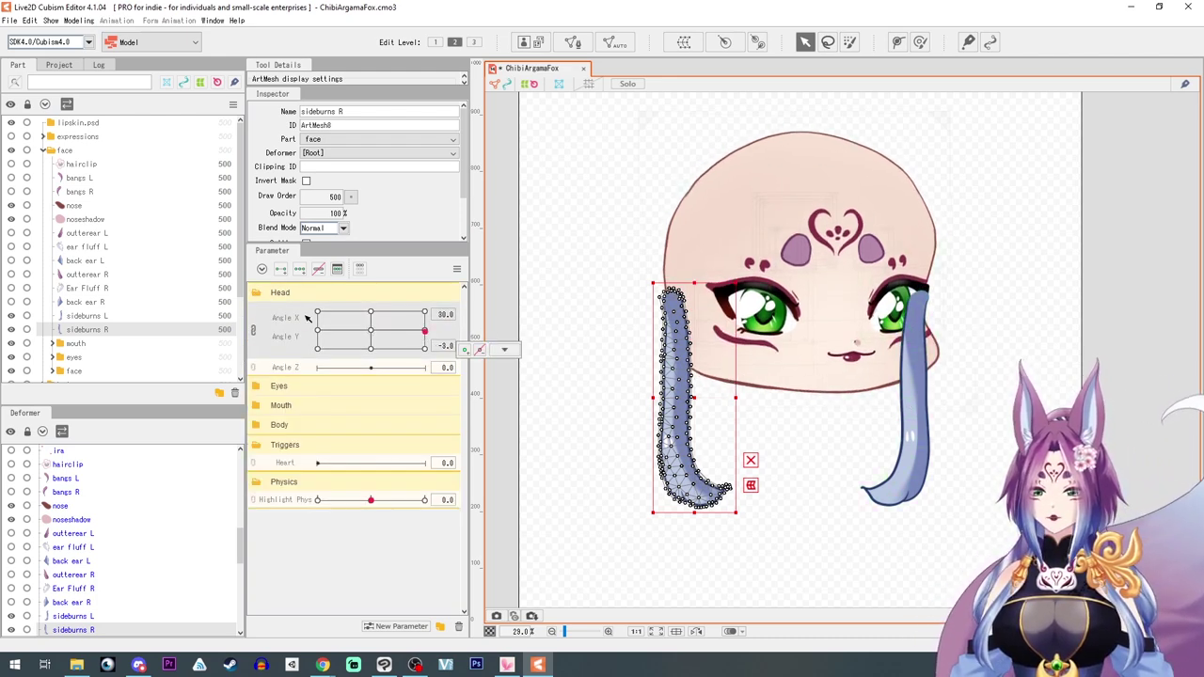
{"action": "left_click", "coordinate": [371, 332]}
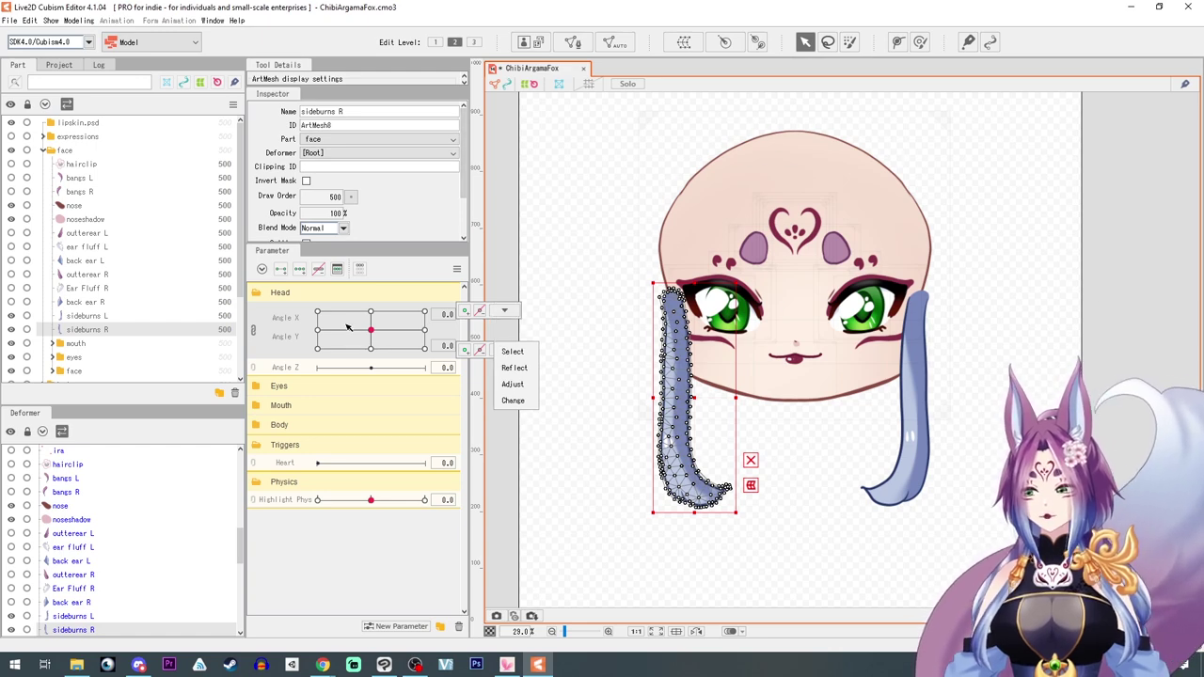
{"action": "left_click", "coordinate": [253, 330]}
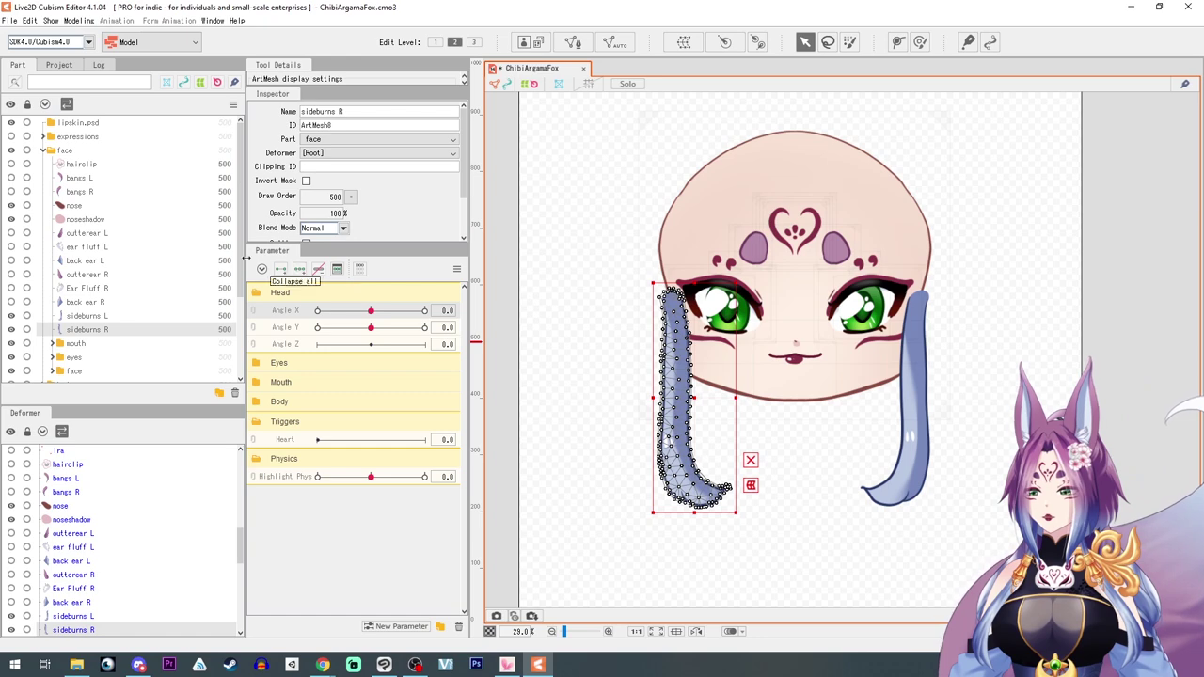
Place a six-point deform path down the centre of sideburns R, from its upper end to the curled tip
{"action": "scroll", "coordinate": [602, 410], "scroll_direction": "up", "scroll_amount": 3}
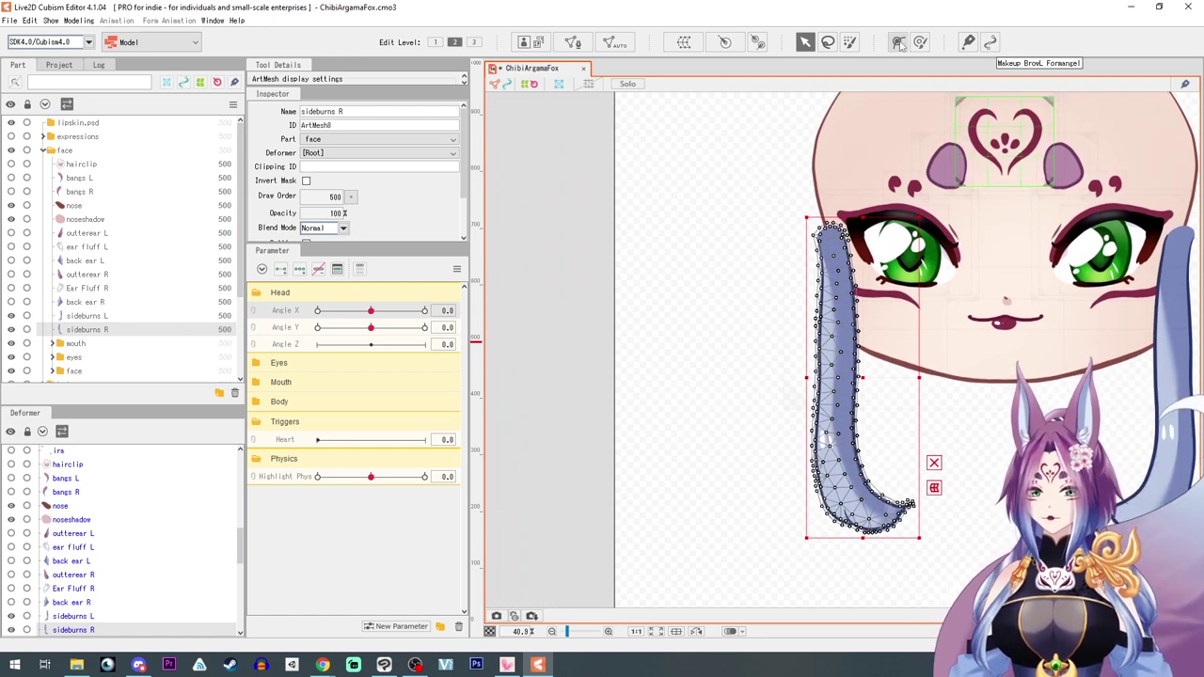
{"action": "left_click", "coordinate": [898, 43]}
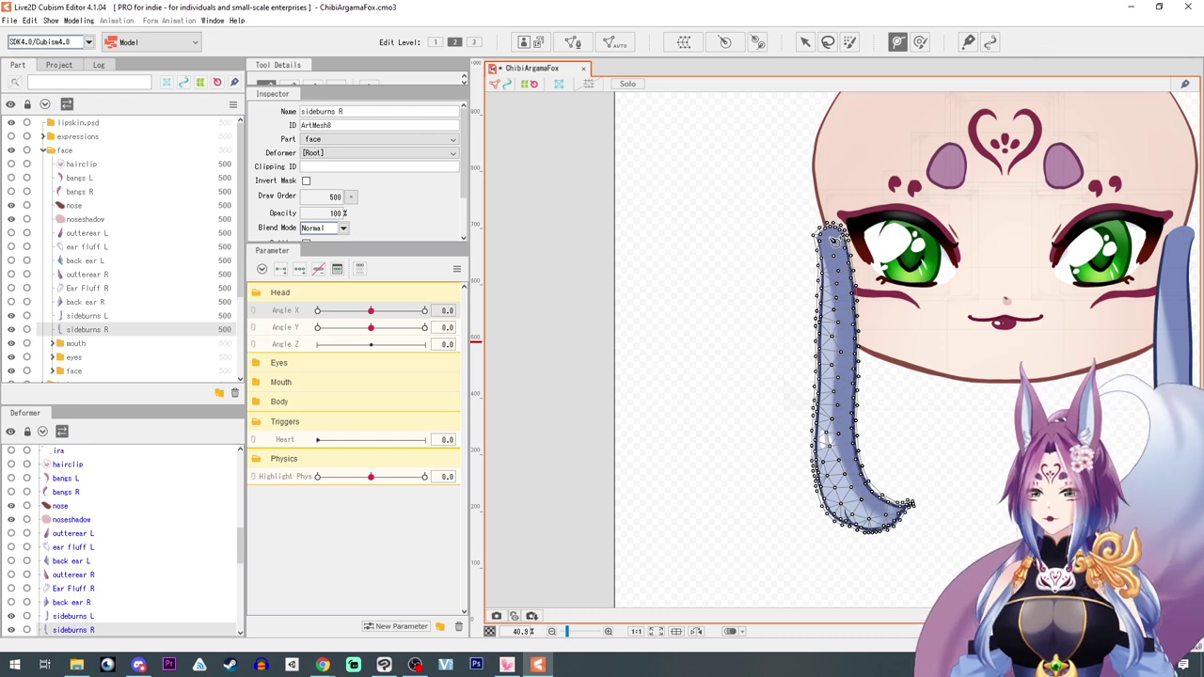
{"action": "left_click", "coordinate": [829, 238]}
{"action": "left_click", "coordinate": [839, 311]}
{"action": "left_click", "coordinate": [831, 383]}
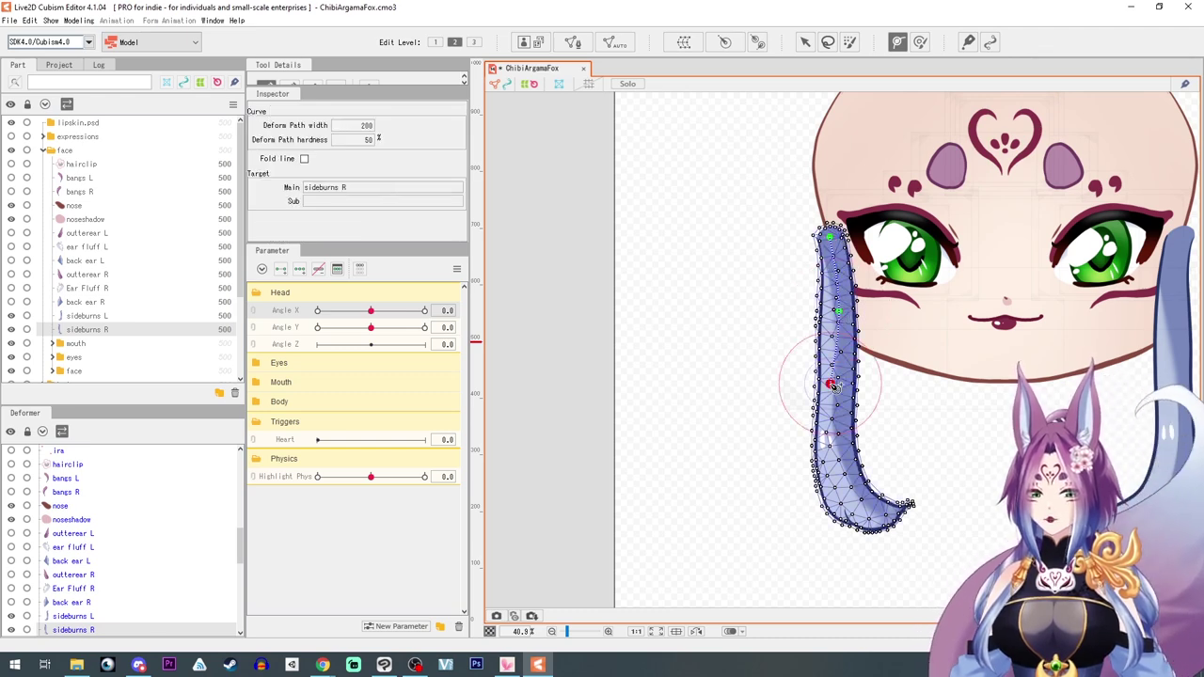
{"action": "left_click", "coordinate": [838, 470]}
{"action": "left_click", "coordinate": [884, 519]}
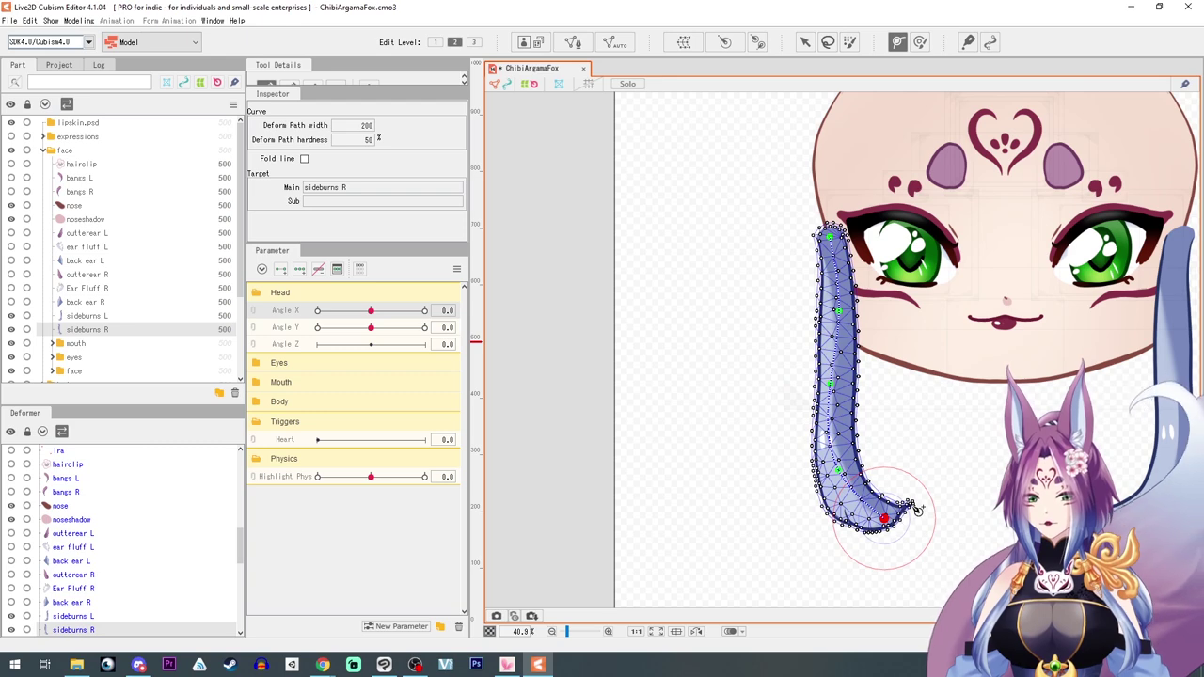
{"action": "left_click", "coordinate": [910, 505]}
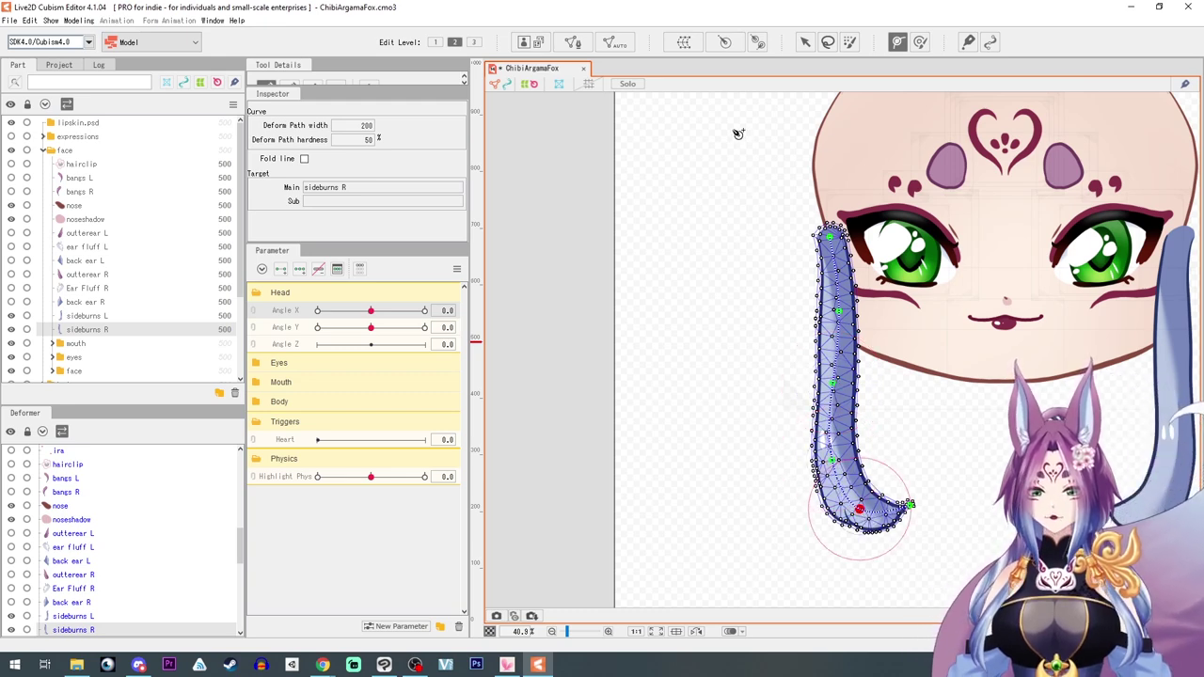
{"action": "left_click", "coordinate": [806, 43]}
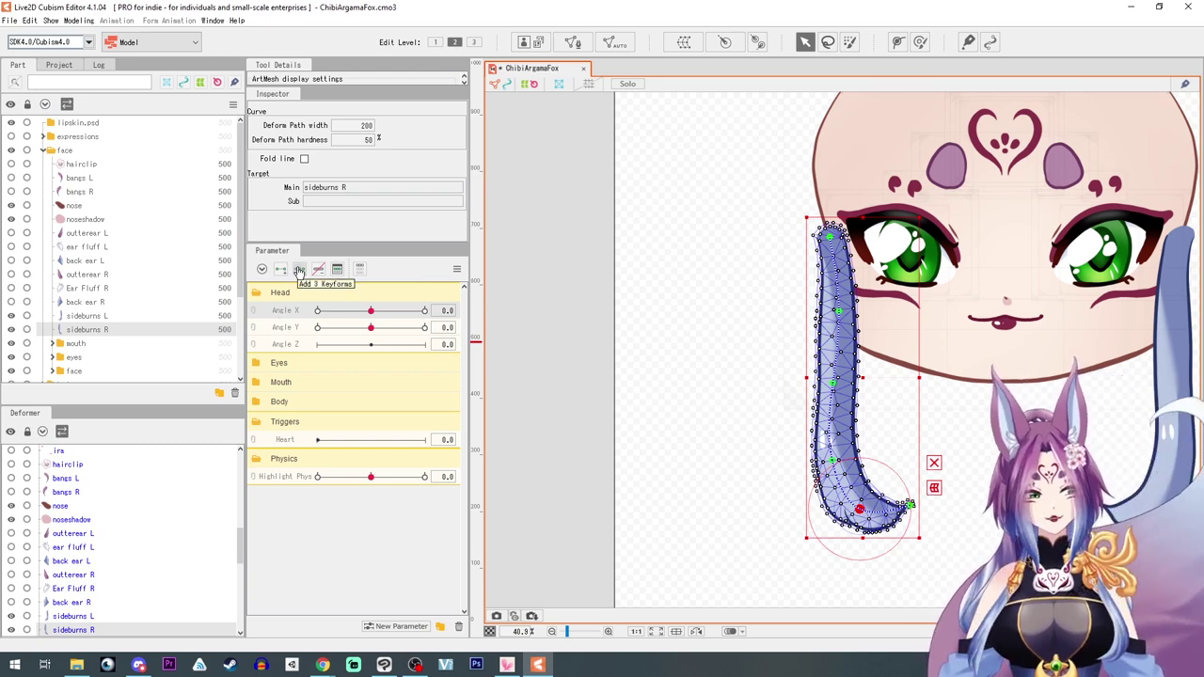
Add three Angle X keyforms to sideburns R and set its draw order to 499 at Angle X -30
{"action": "left_click_drag", "start_coordinate": [370, 311], "coordinate": [282, 326]}
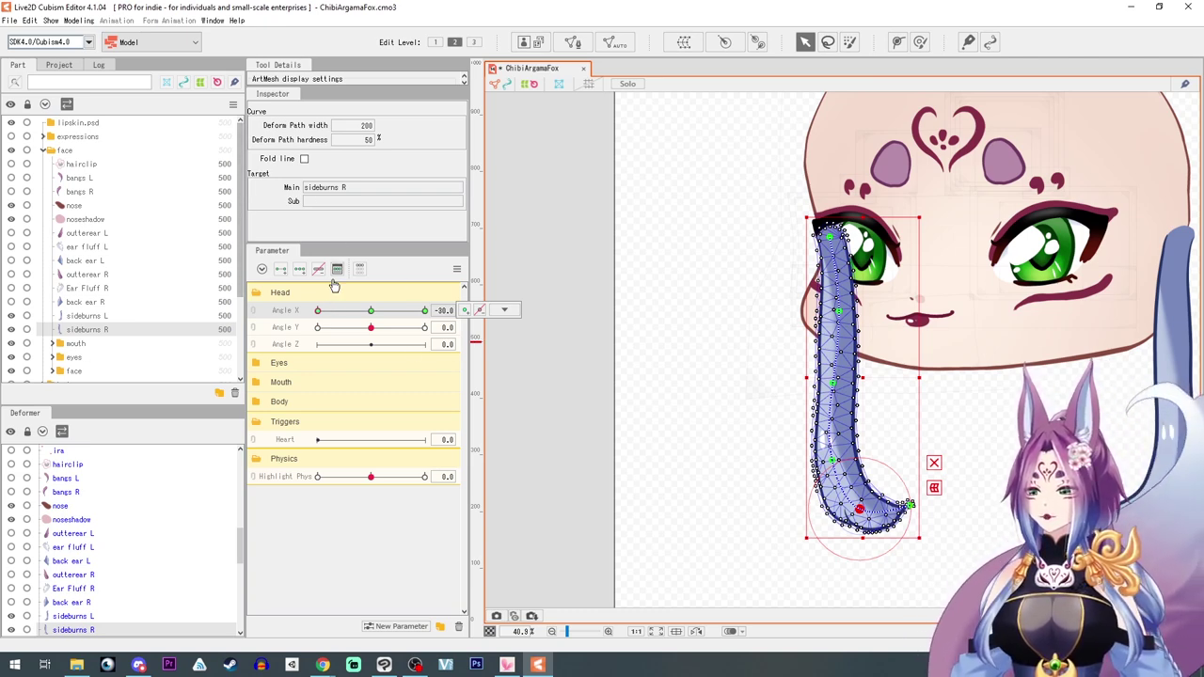
{"action": "left_click", "coordinate": [480, 309]}
{"action": "left_click", "coordinate": [476, 341]}
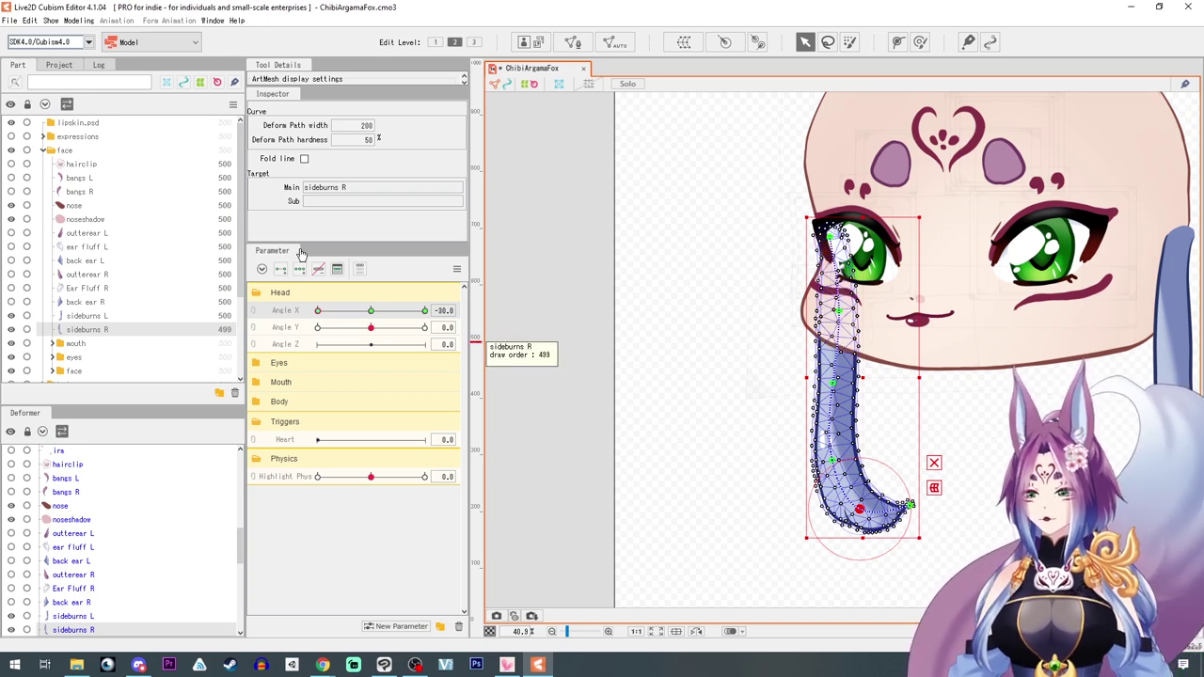
{"action": "left_click_drag", "start_coordinate": [302, 244], "coordinate": [302, 263]}
{"action": "left_click", "coordinate": [94, 331]}
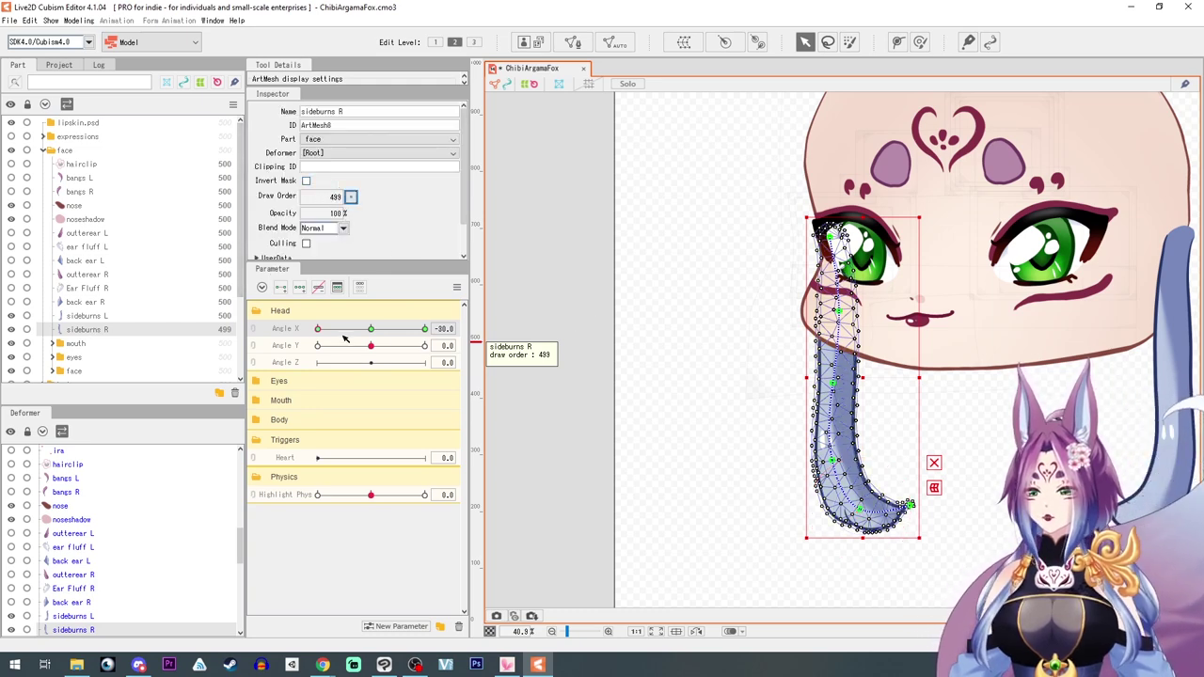
Compare sideburns R with bangs R at Angle X -30, hide bangs R again and return Angle X to 0
{"action": "mouse_move", "coordinate": [319, 330]}
{"action": "left_mouse_down"}
{"action": "mouse_move", "coordinate": [428, 348]}
{"action": "mouse_move", "coordinate": [282, 339]}
{"action": "left_mouse_up"}
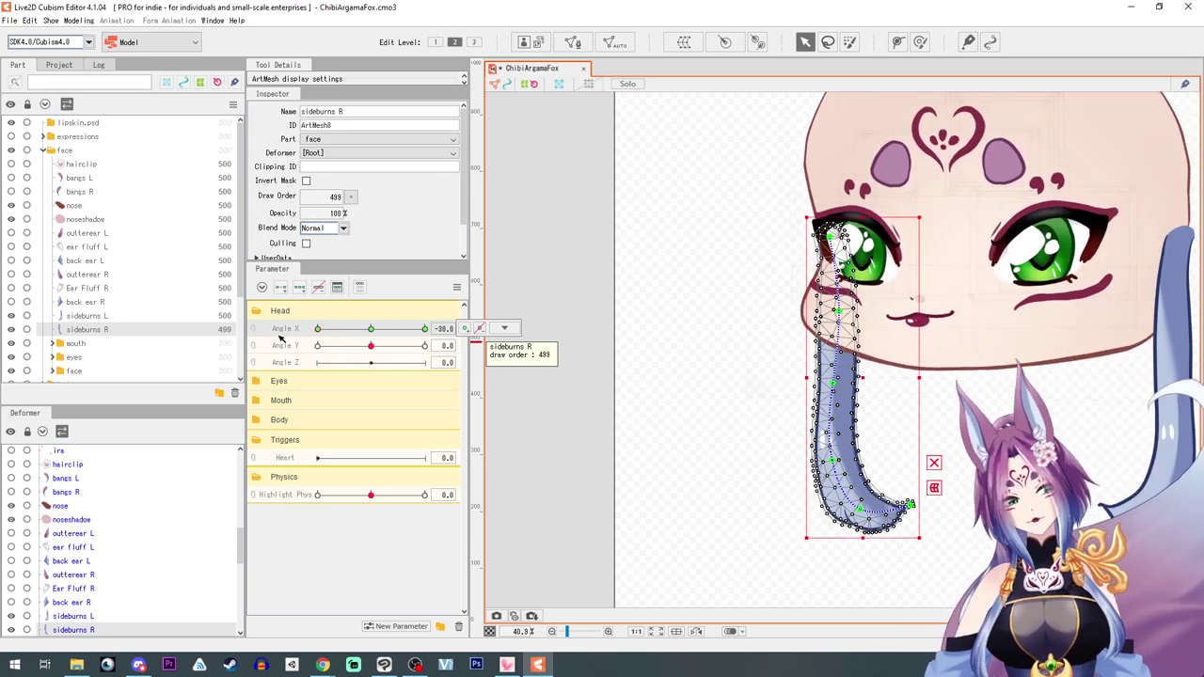
{"action": "left_click", "coordinate": [10, 192]}
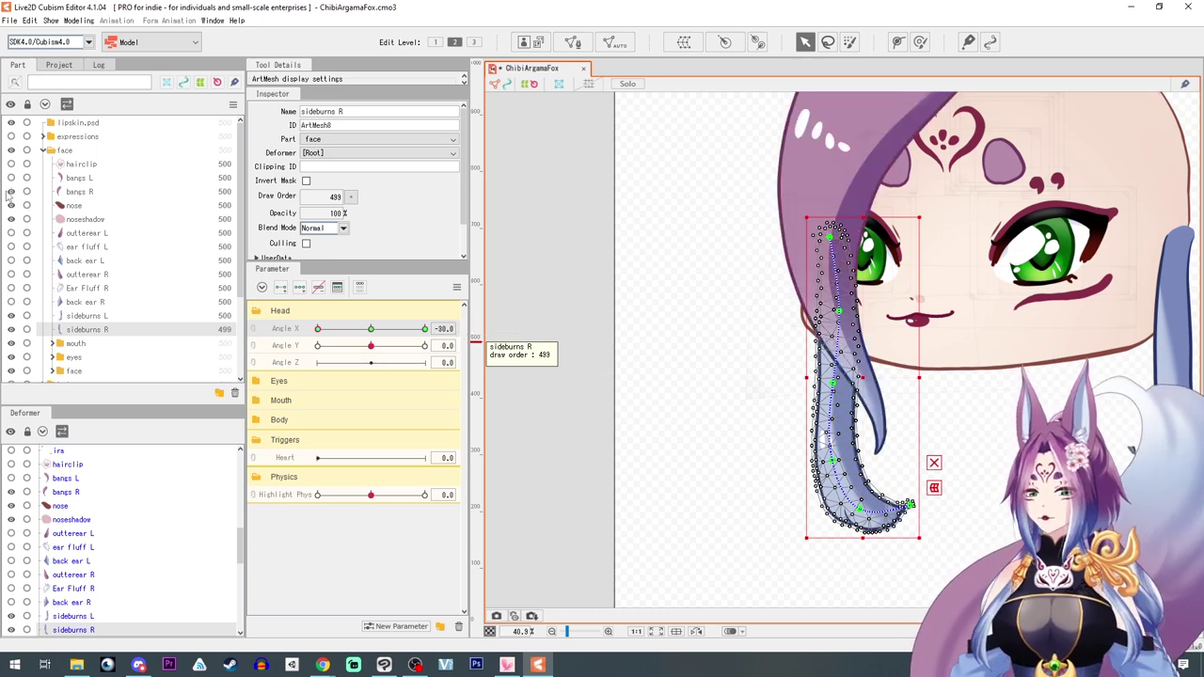
{"action": "left_click", "coordinate": [9, 192]}
{"action": "left_click_drag", "start_coordinate": [758, 452], "coordinate": [694, 479]}
{"action": "mouse_move", "coordinate": [319, 331]}
{"action": "left_mouse_down"}
{"action": "mouse_move", "coordinate": [404, 331]}
{"action": "mouse_move", "coordinate": [324, 336]}
{"action": "mouse_move", "coordinate": [387, 336]}
{"action": "left_mouse_up"}
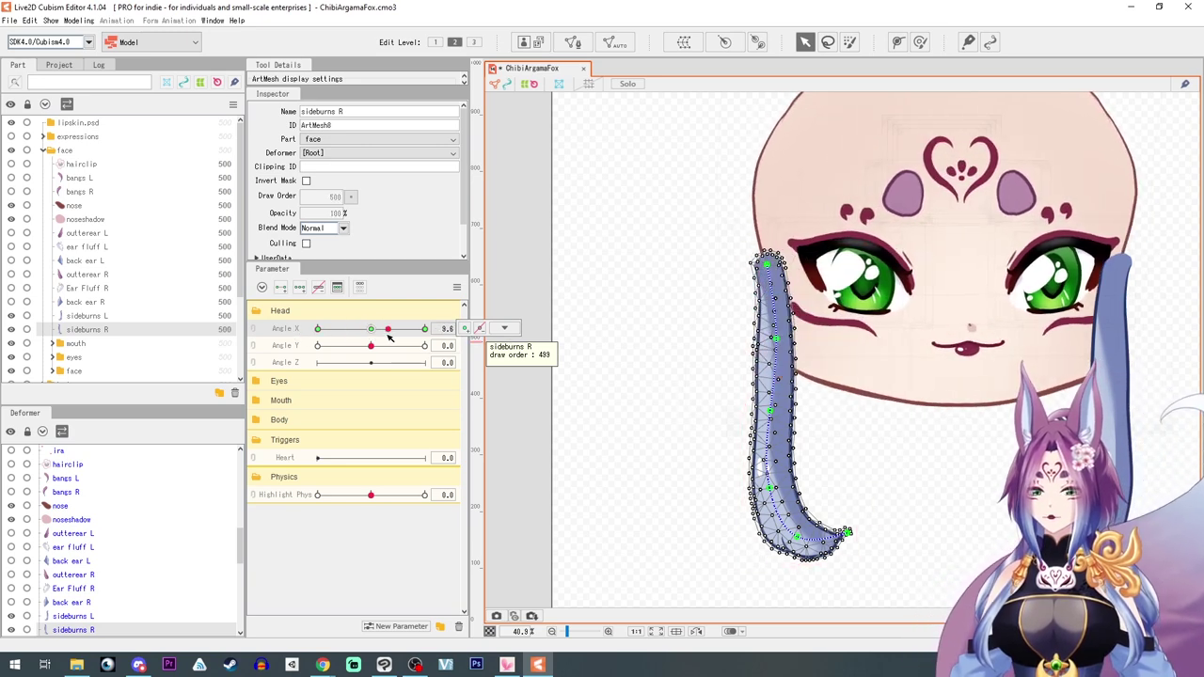
{"action": "left_click", "coordinate": [369, 331]}
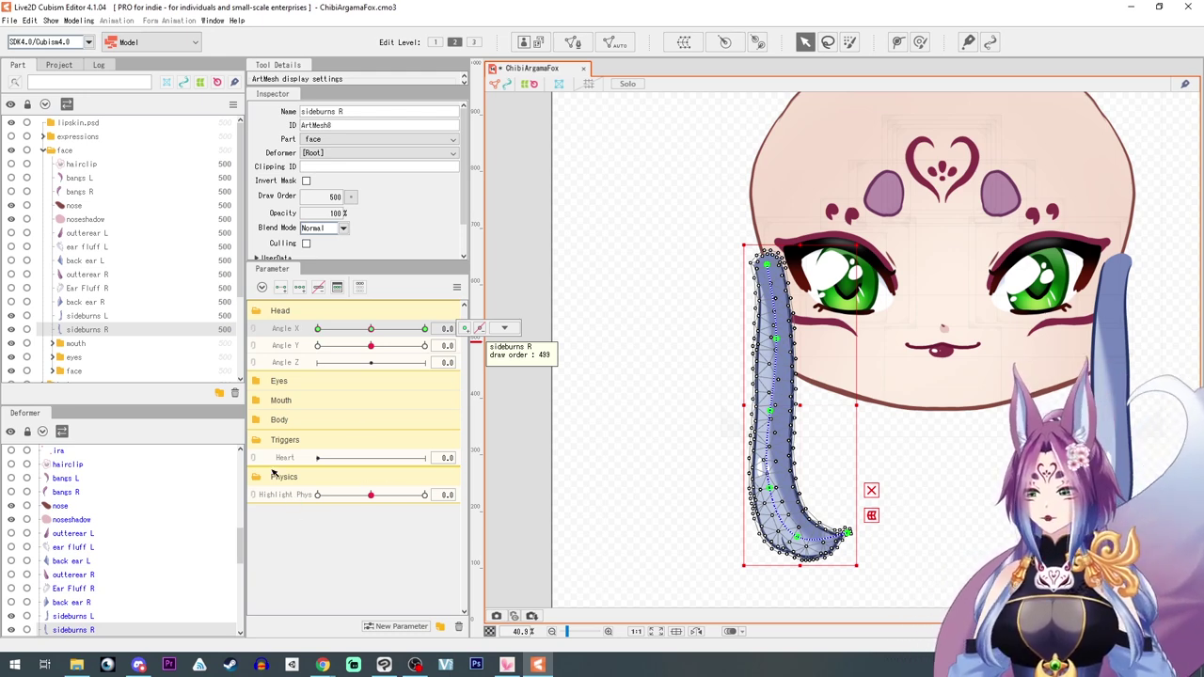
Create a parameter named "sideburn P 1" in the Physics group and add three keyforms to it for sideburns R
{"action": "left_click", "coordinate": [399, 626]}
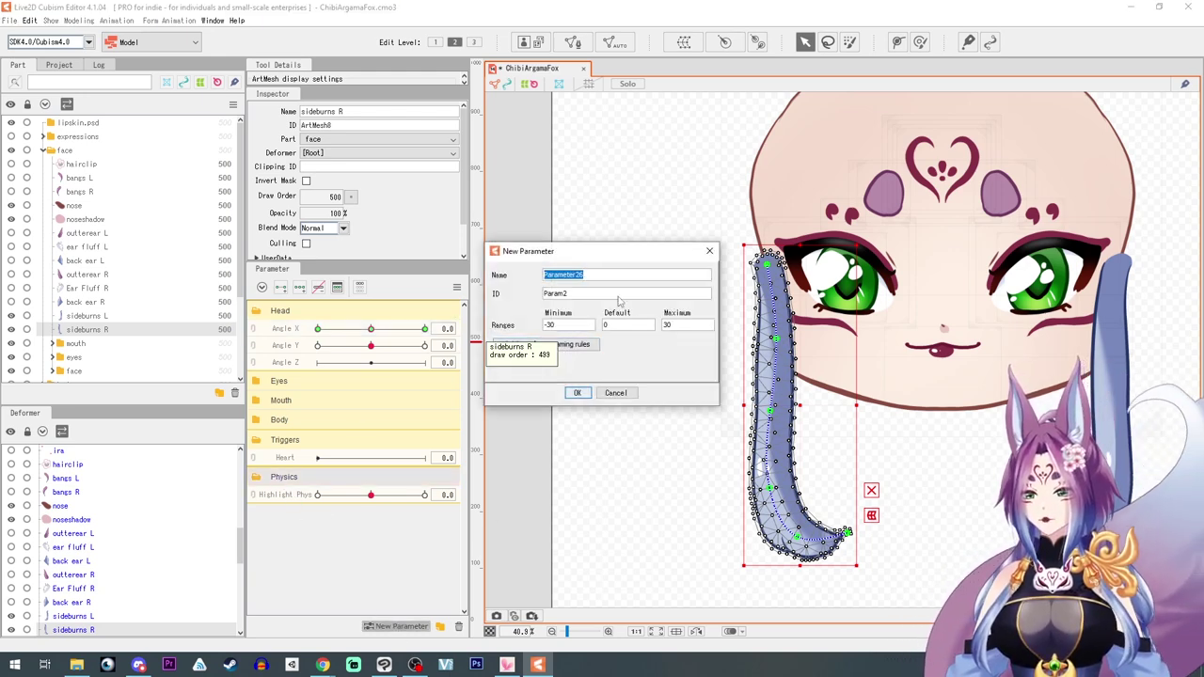
{"action": "type", "text": "side"}
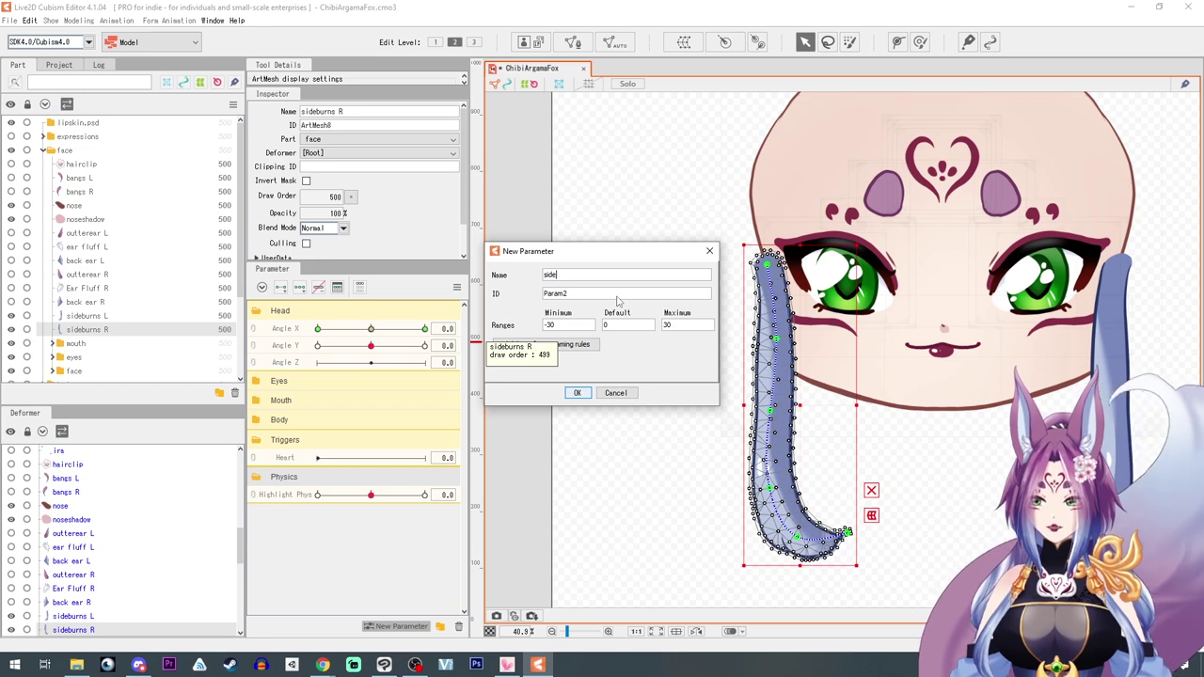
{"action": "type", "text": "burns "}
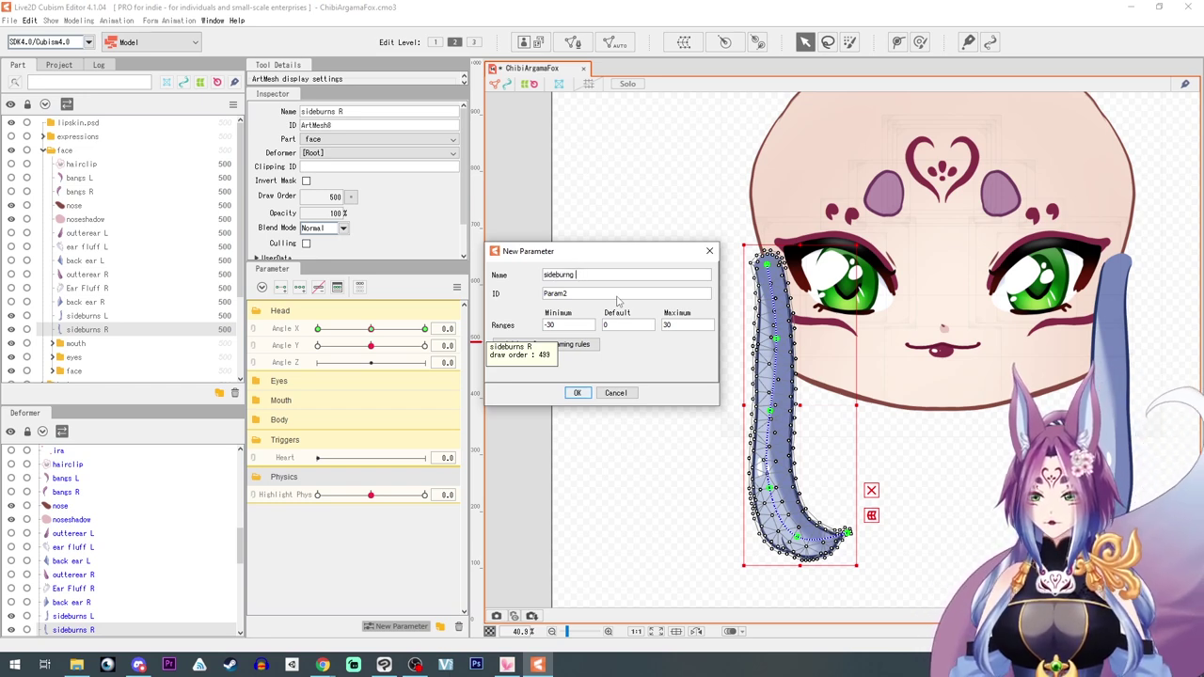
{"action": "type", "text": "R R"}
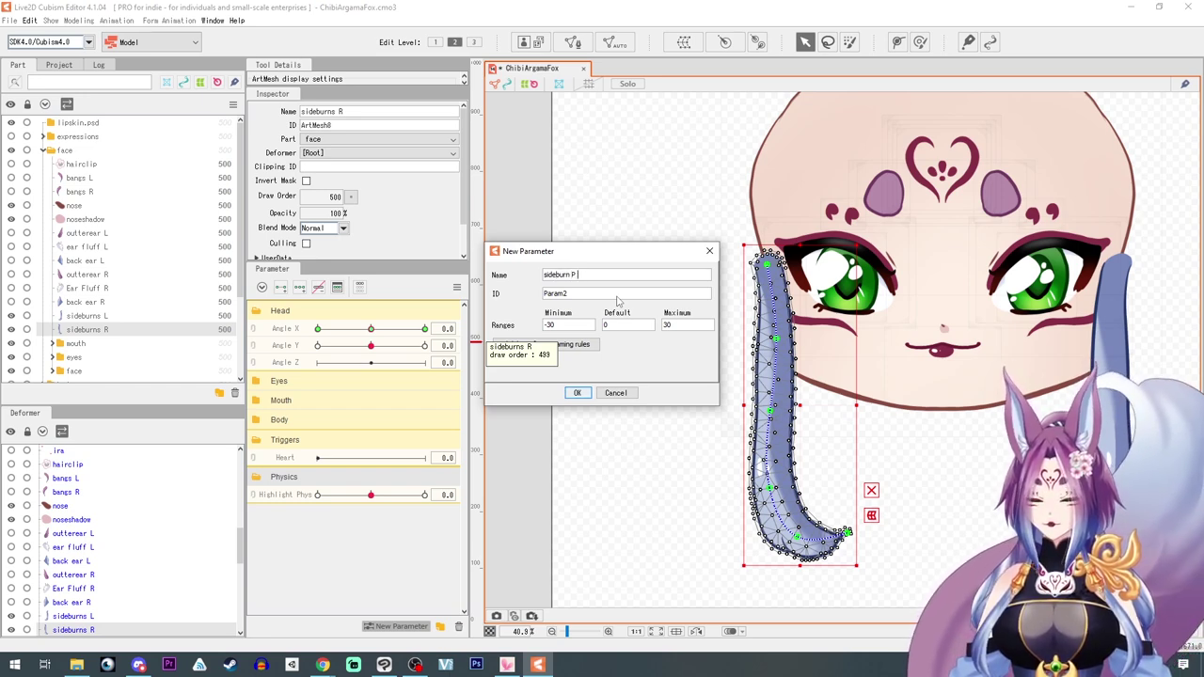
{"action": "type", "text": "1"}
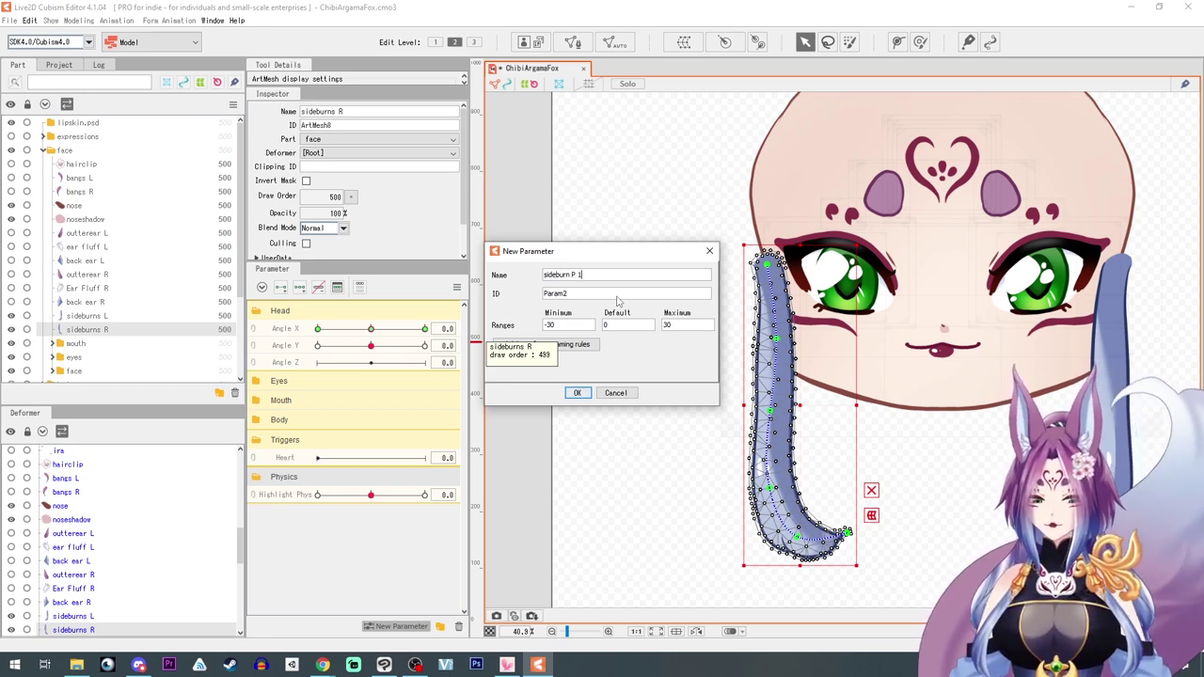
{"action": "left_click", "coordinate": [577, 392]}
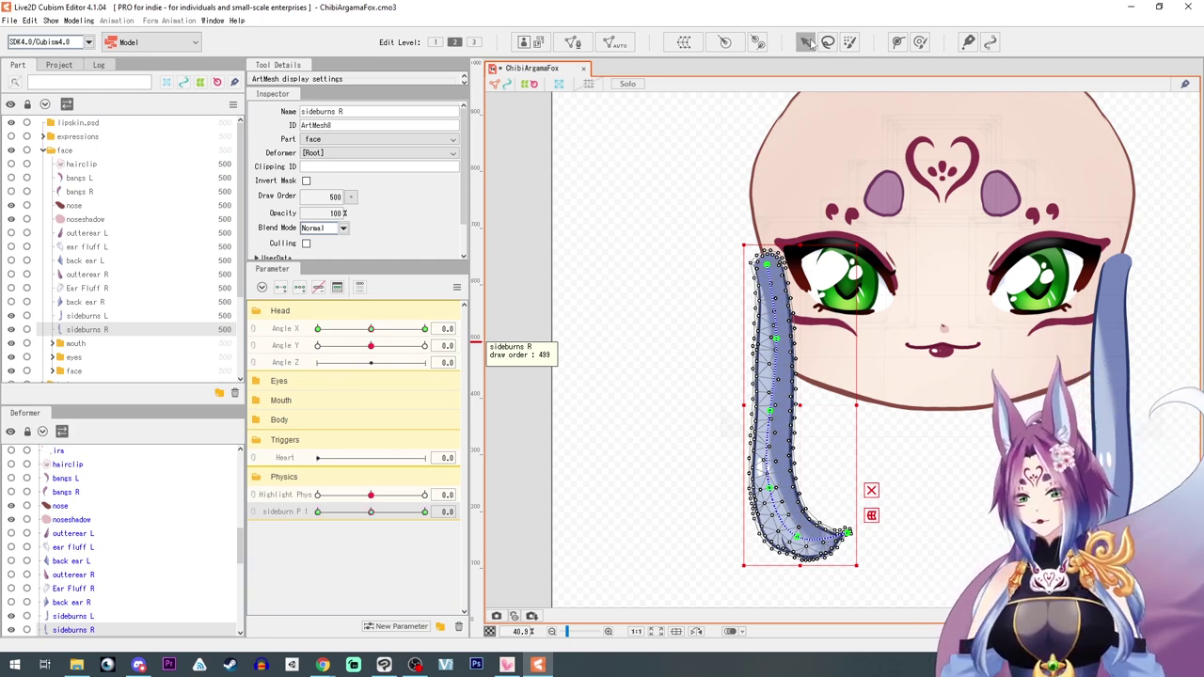
At sideburn P 1 value 30, bend the lower path points of sideburns R inward and upward toward the face side
{"action": "scroll", "coordinate": [677, 446], "scroll_direction": "up", "scroll_amount": 2}
{"action": "left_click_drag", "start_coordinate": [676, 445], "coordinate": [657, 382]}
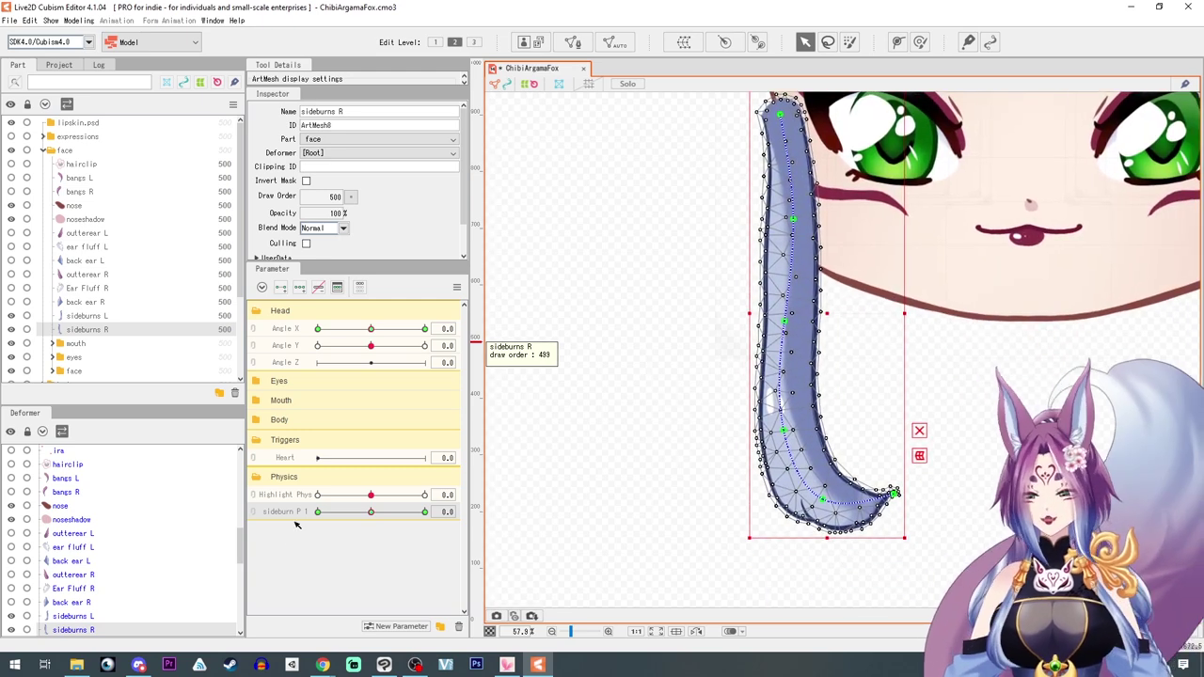
{"action": "left_click_drag", "start_coordinate": [365, 513], "coordinate": [431, 513]}
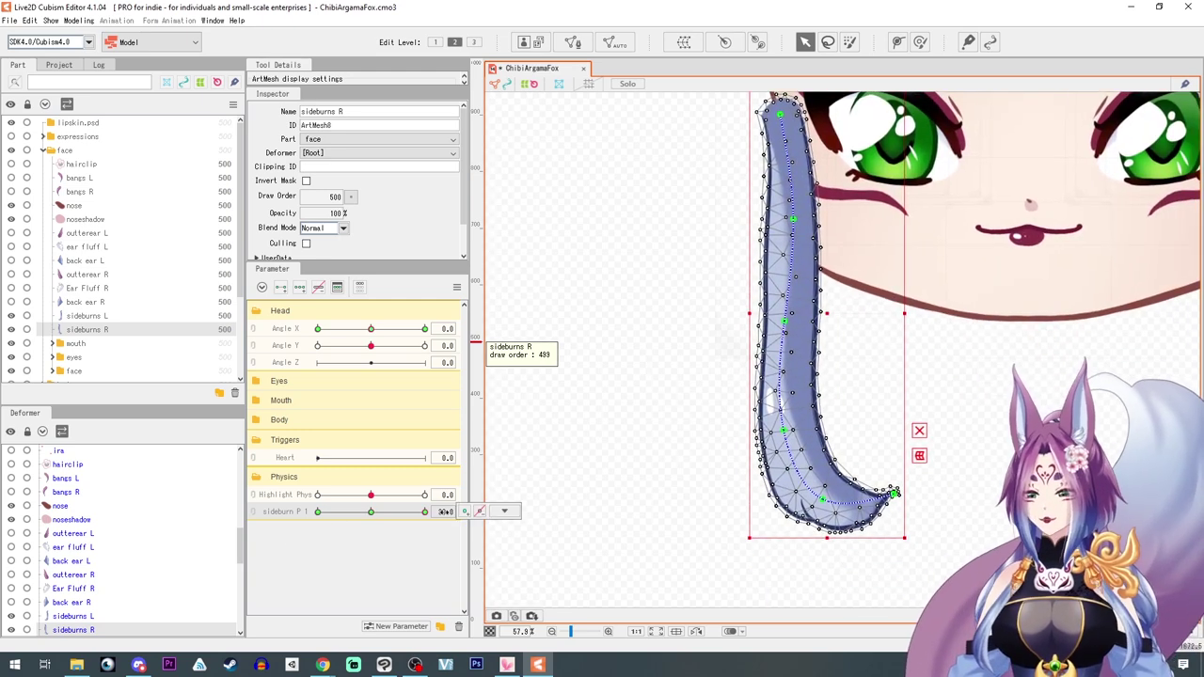
{"action": "left_click", "coordinate": [920, 431]}
{"action": "left_click_drag", "start_coordinate": [784, 431], "coordinate": [809, 420]}
{"action": "left_click_drag", "start_coordinate": [823, 499], "coordinate": [929, 454]}
{"action": "left_click_drag", "start_coordinate": [854, 481], "coordinate": [881, 464]}
{"action": "left_click_drag", "start_coordinate": [809, 420], "coordinate": [828, 410]}
{"action": "left_click_drag", "start_coordinate": [881, 464], "coordinate": [884, 464]}
{"action": "left_click_drag", "start_coordinate": [929, 455], "coordinate": [949, 431]}
{"action": "left_click_drag", "start_coordinate": [885, 464], "coordinate": [901, 453]}
{"action": "left_click_drag", "start_coordinate": [786, 321], "coordinate": [794, 320]}
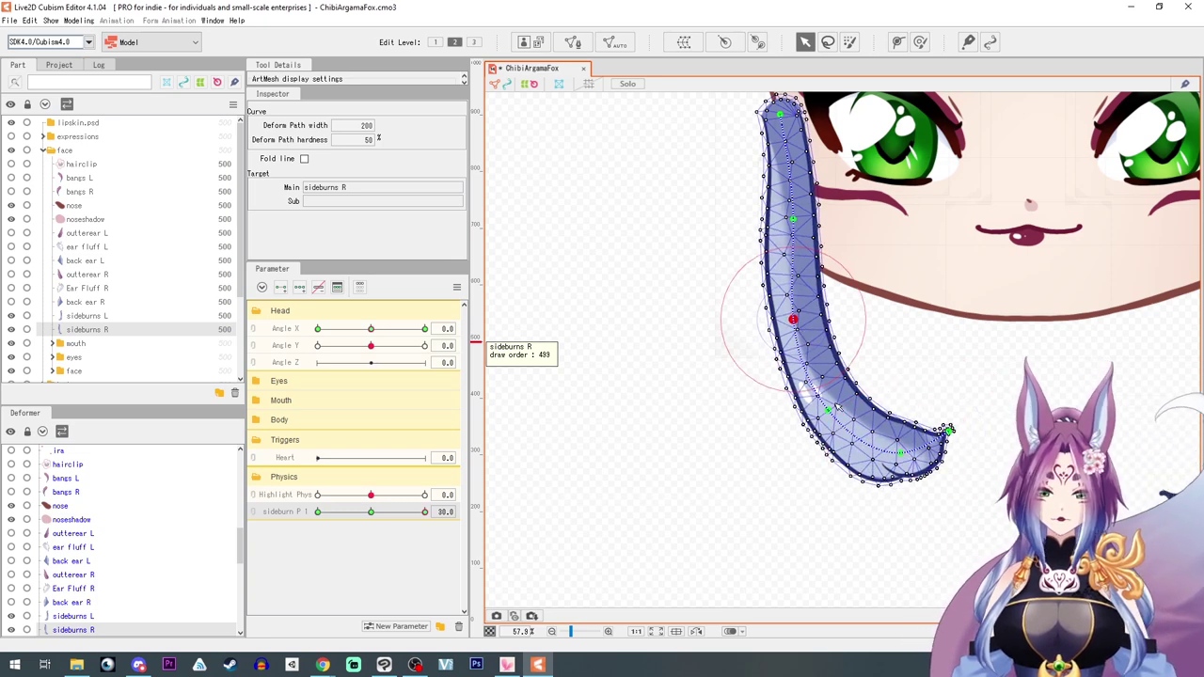
At sideburn P 1 value -30, swing the path points of sideburns R outward from the face, lowering the tip
{"action": "left_click_drag", "start_coordinate": [423, 514], "coordinate": [314, 518]}
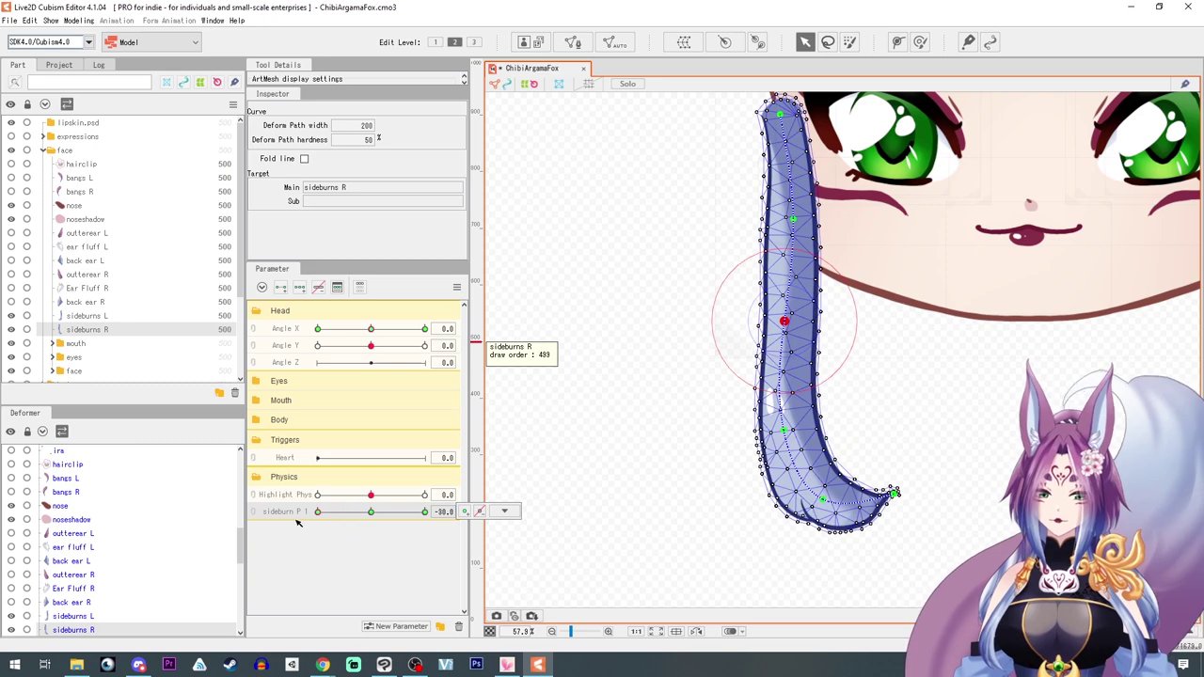
{"action": "left_click_drag", "start_coordinate": [785, 322], "coordinate": [764, 324]}
{"action": "left_click_drag", "start_coordinate": [785, 431], "coordinate": [758, 432]}
{"action": "left_click_drag", "start_coordinate": [820, 498], "coordinate": [783, 508]}
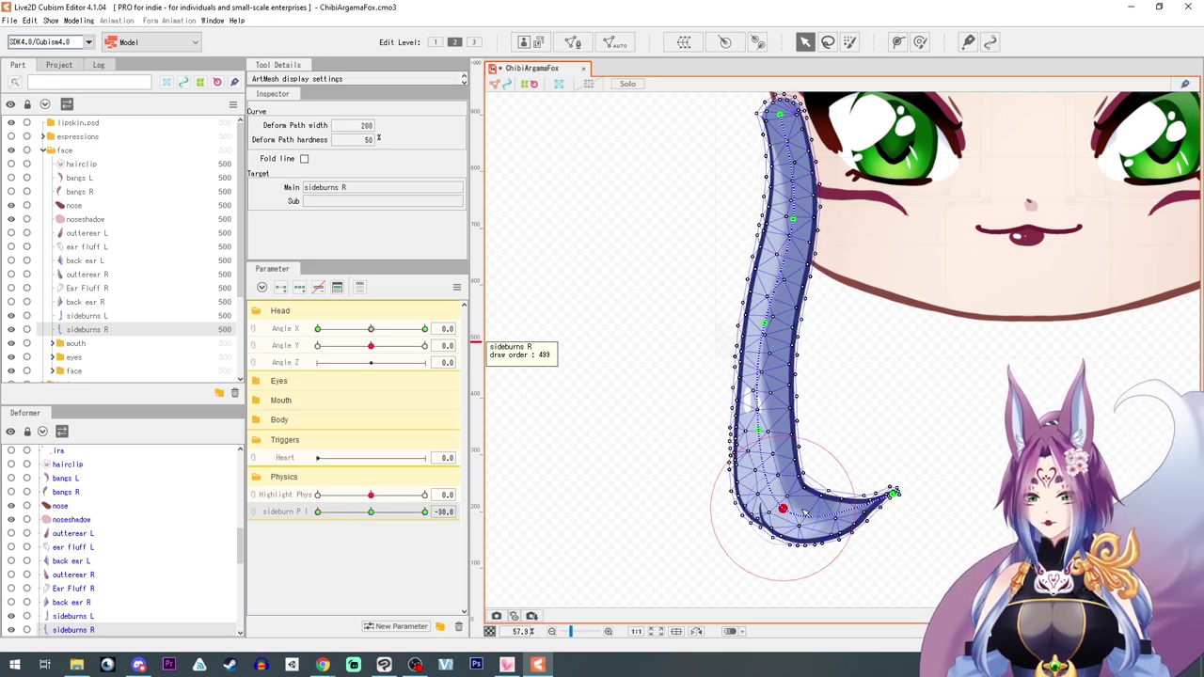
{"action": "left_click_drag", "start_coordinate": [896, 499], "coordinate": [835, 546]}
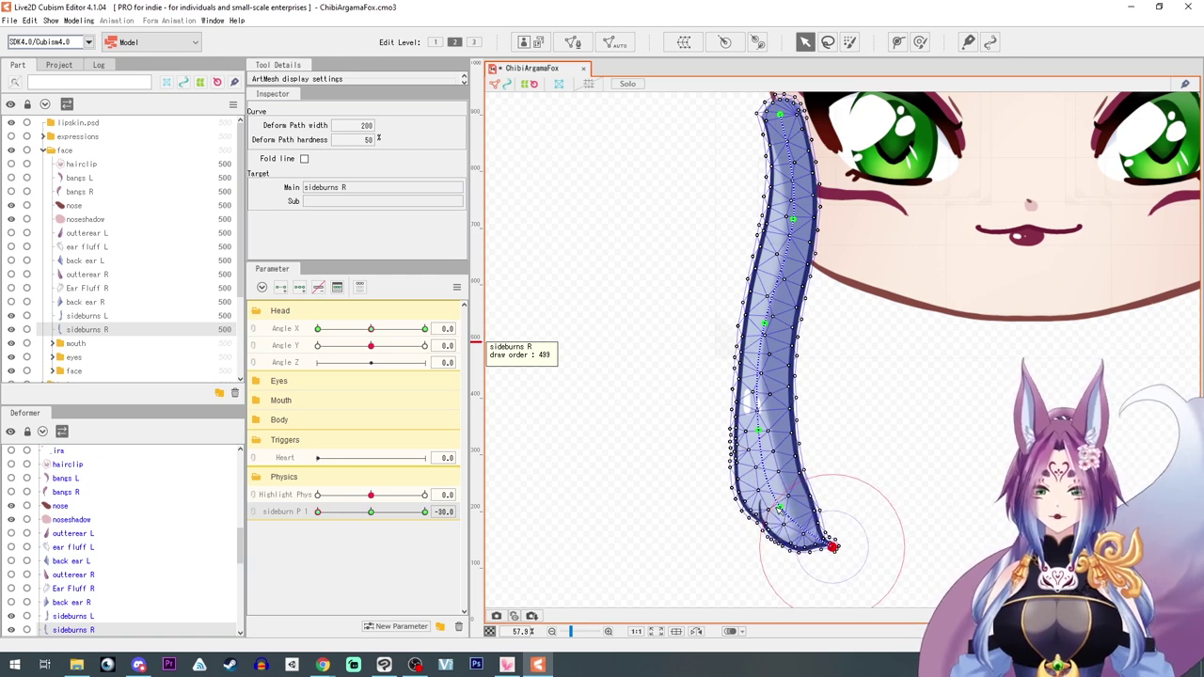
{"action": "left_click_drag", "start_coordinate": [780, 508], "coordinate": [761, 513]}
{"action": "left_click_drag", "start_coordinate": [759, 432], "coordinate": [742, 430]}
{"action": "left_click_drag", "start_coordinate": [766, 325], "coordinate": [762, 325]}
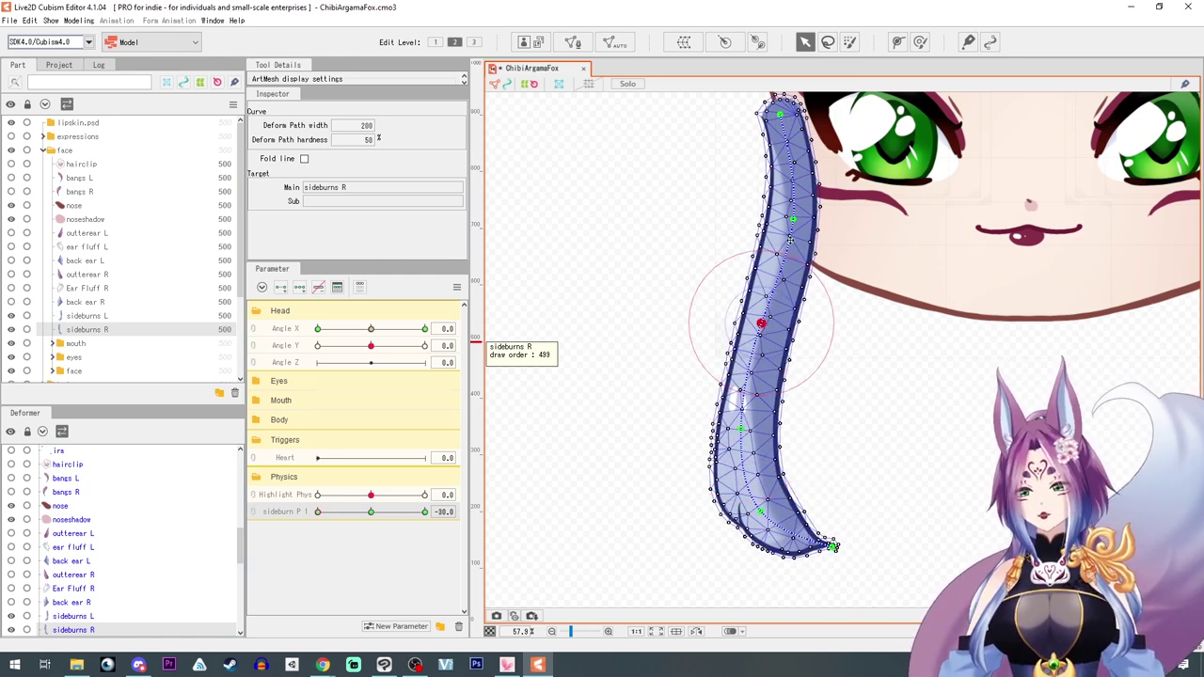
{"action": "left_click_drag", "start_coordinate": [795, 221], "coordinate": [783, 221]}
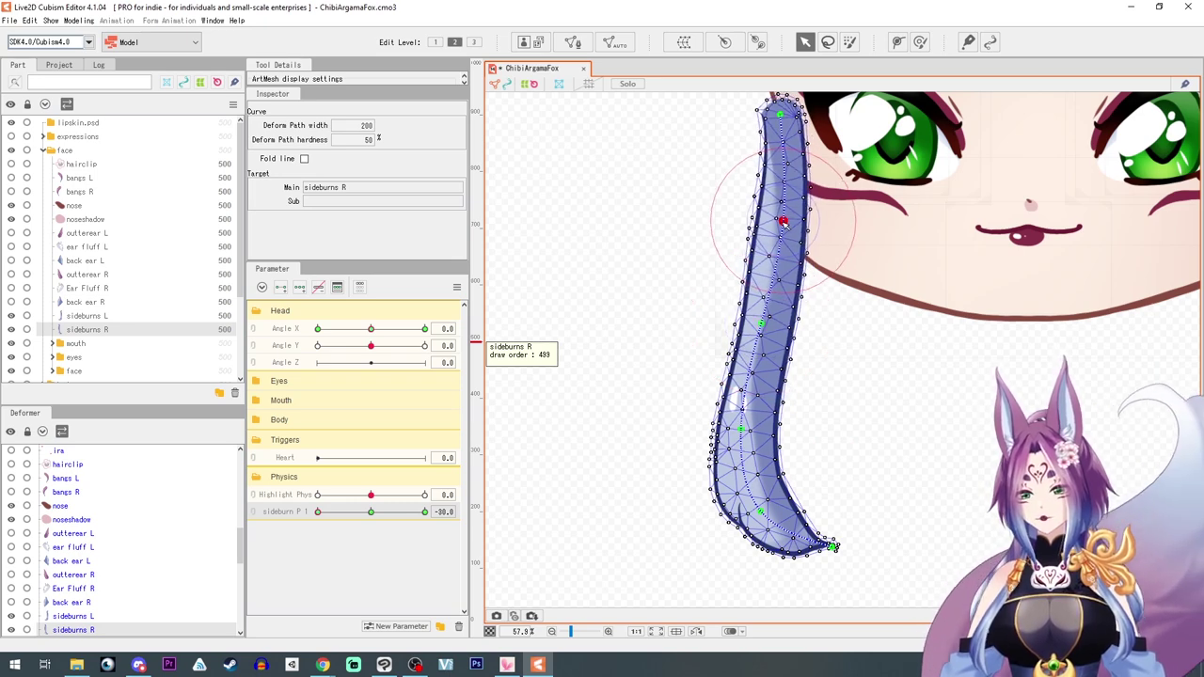
Refine the sideburns R curl at sideburn P 1 value 30, lowering the point before the tip and raising the tip slightly
{"action": "left_click", "coordinate": [318, 512]}
{"action": "left_click_drag", "start_coordinate": [317, 512], "coordinate": [425, 512]}
{"action": "left_click_drag", "start_coordinate": [900, 452], "coordinate": [903, 462]}
{"action": "left_click", "coordinate": [827, 412]}
{"action": "left_click_drag", "start_coordinate": [403, 512], "coordinate": [482, 511]}
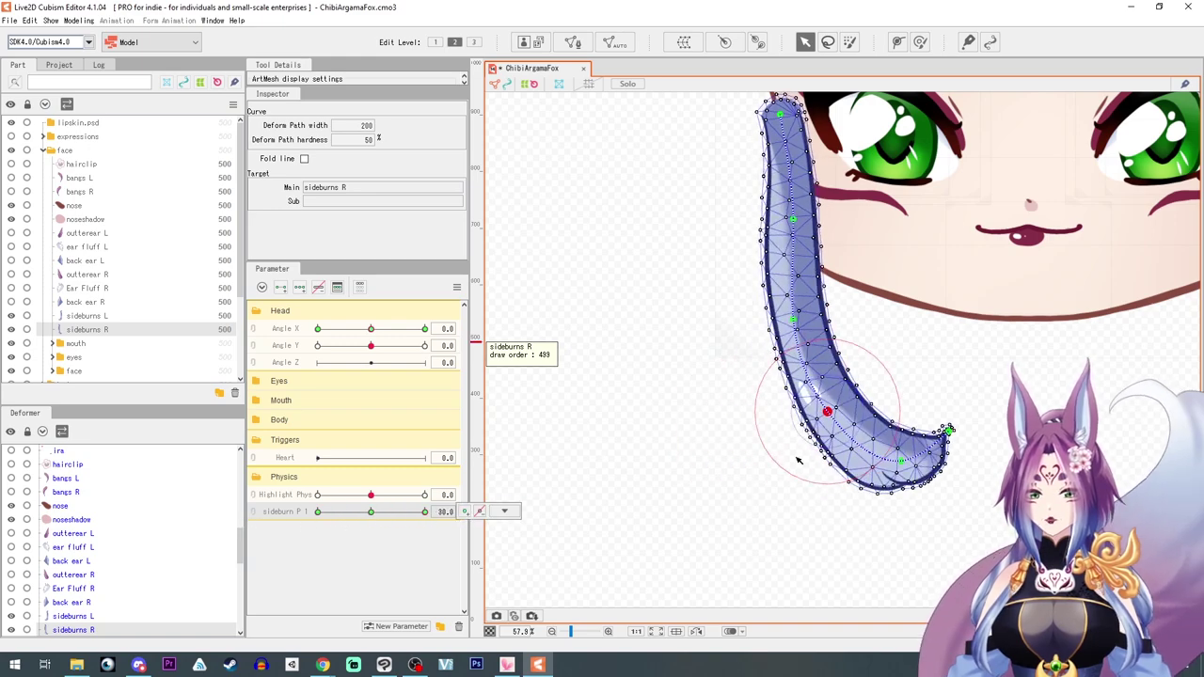
{"action": "left_click_drag", "start_coordinate": [950, 433], "coordinate": [955, 417]}
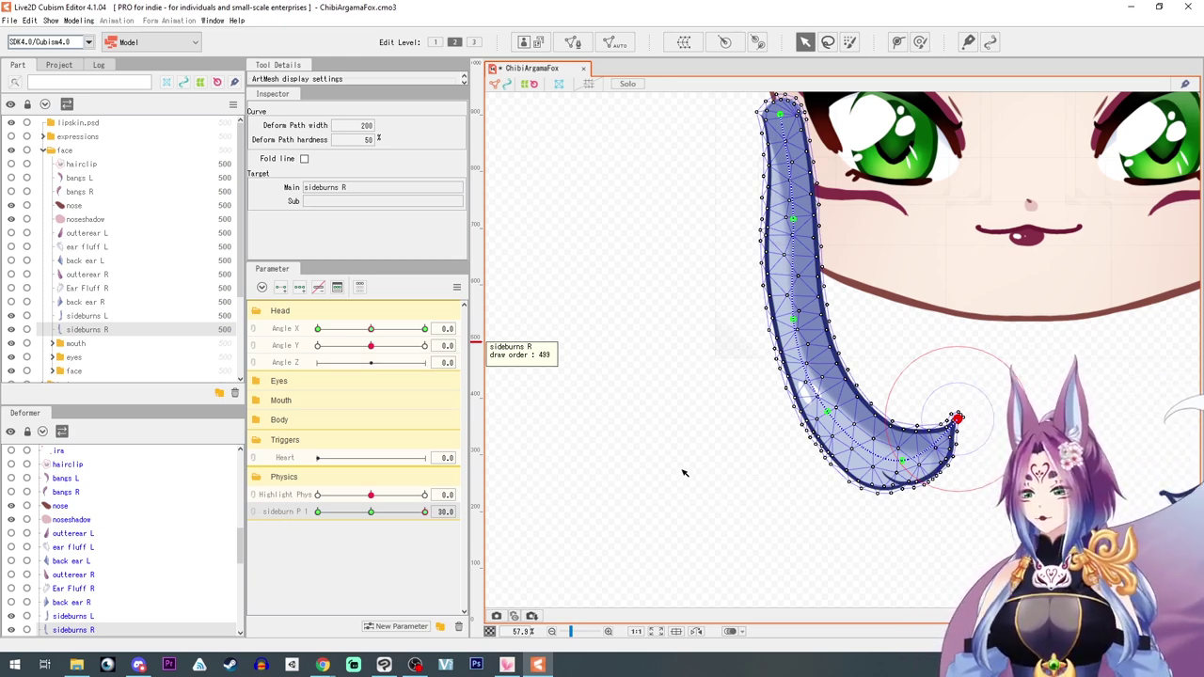
Reset sideburn P 1 to 0, delete the Angle X keyforms from sideburns R and return Angle X to 0
{"action": "left_click_drag", "start_coordinate": [376, 511], "coordinate": [371, 513]}
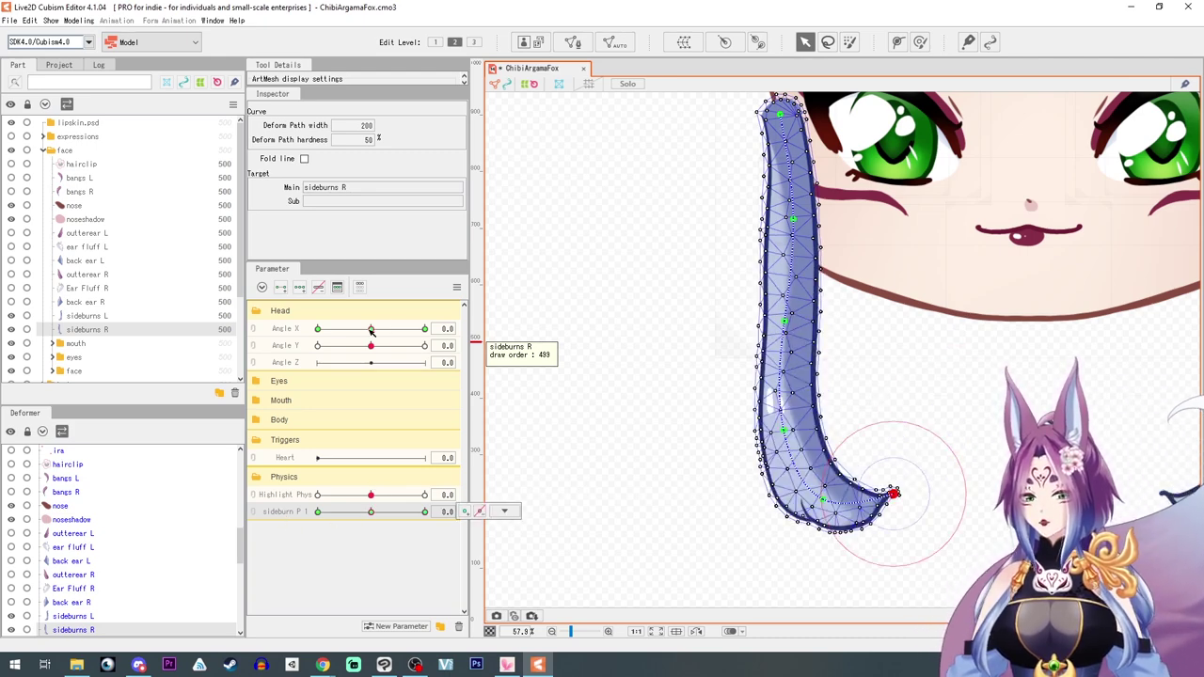
{"action": "left_click", "coordinate": [276, 330]}
{"action": "left_click", "coordinate": [318, 289]}
{"action": "left_click_drag", "start_coordinate": [370, 330], "coordinate": [318, 335]}
{"action": "left_click", "coordinate": [504, 328]}
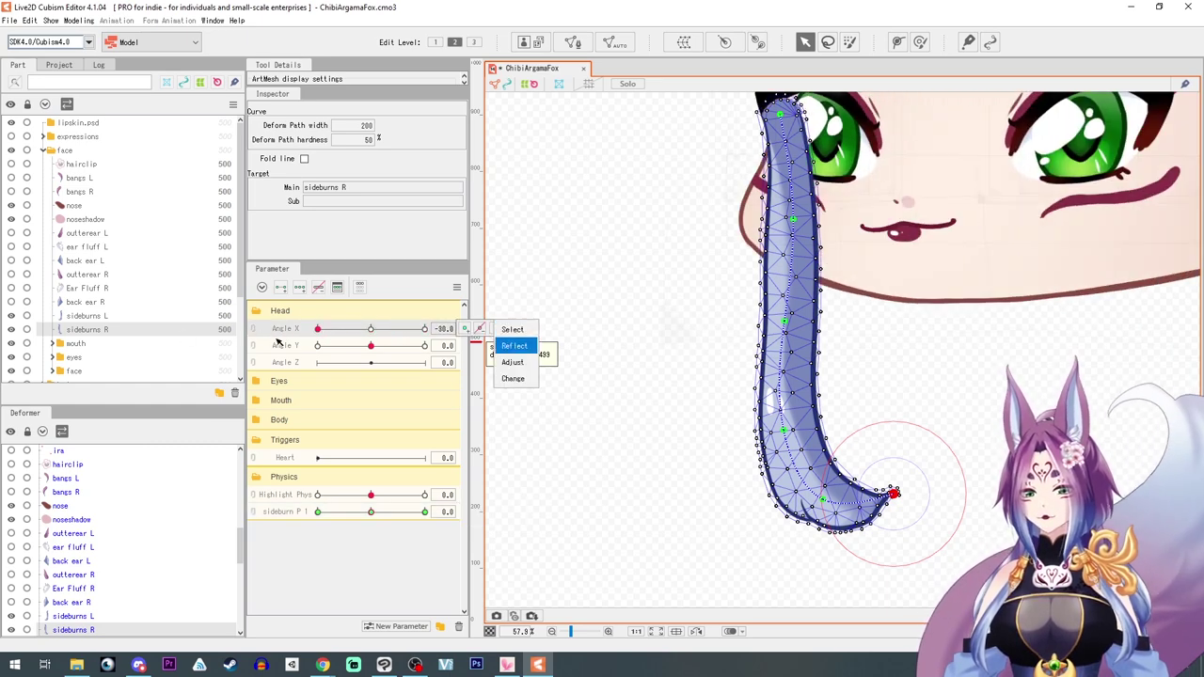
{"action": "left_click", "coordinate": [371, 328]}
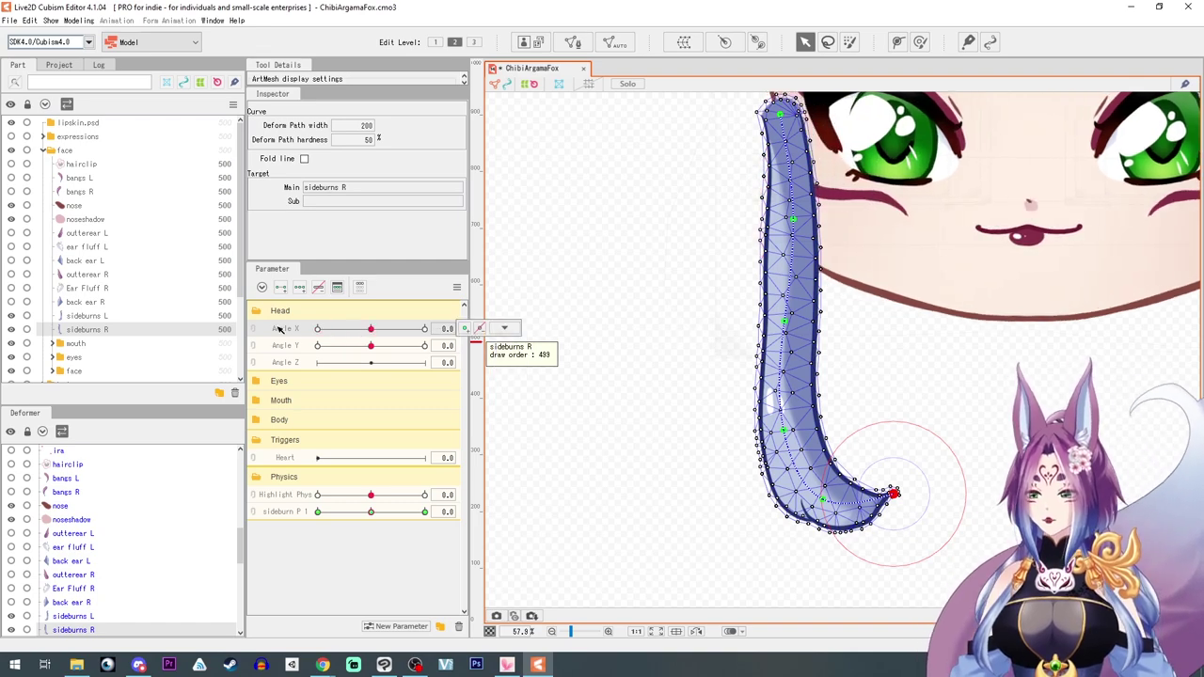
Create a parameter named "sideburn P 2" ranging from -30 to 30 with default 0, and reset sideburn P 1 to 0
{"action": "mouse_move", "coordinate": [371, 513]}
{"action": "left_mouse_down"}
{"action": "mouse_move", "coordinate": [262, 508]}
{"action": "mouse_move", "coordinate": [368, 515]}
{"action": "left_mouse_up"}
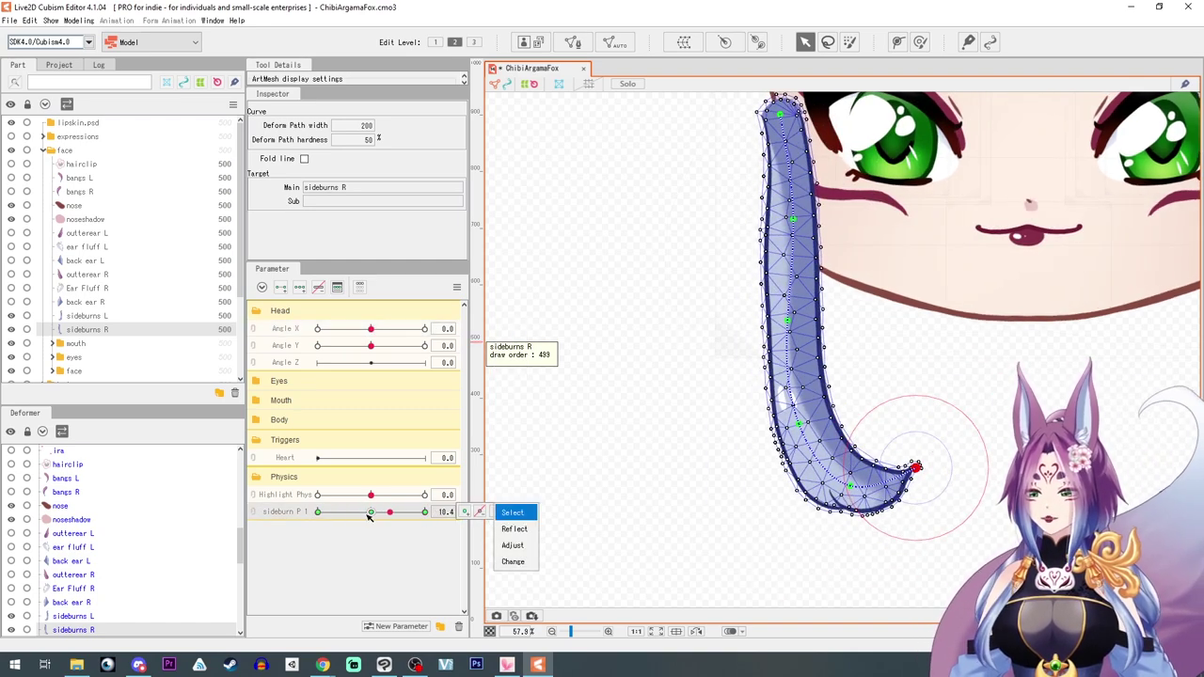
{"action": "left_click", "coordinate": [402, 627]}
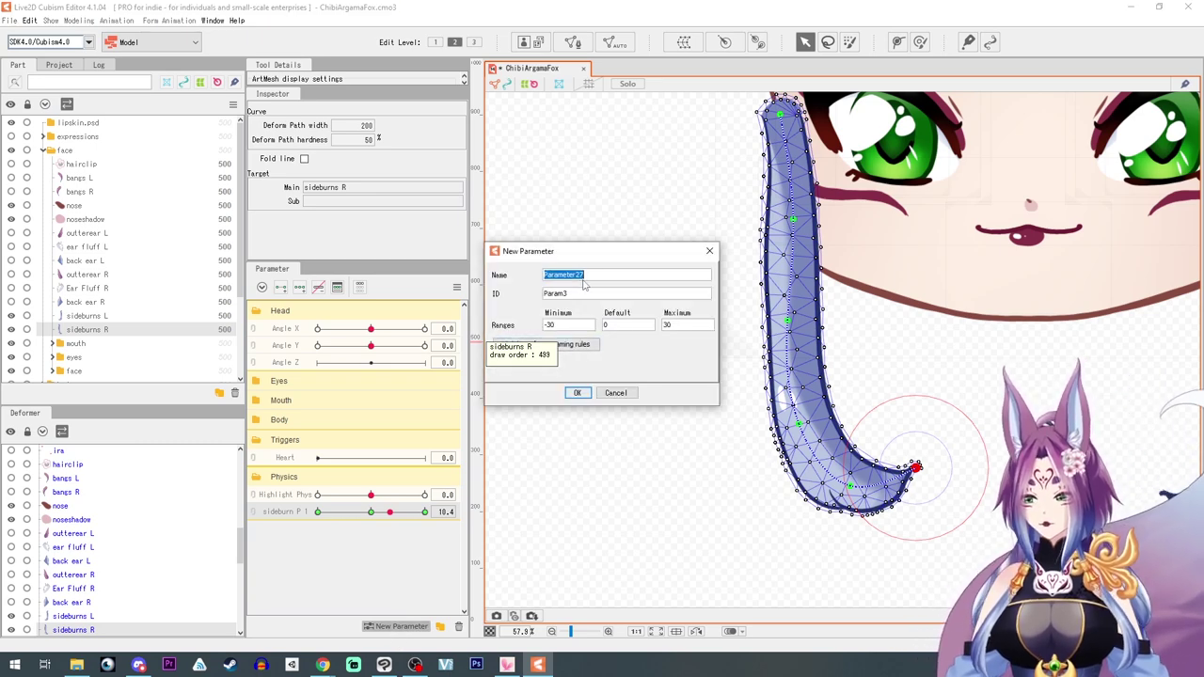
{"action": "type", "text": "sideburn P 2"}
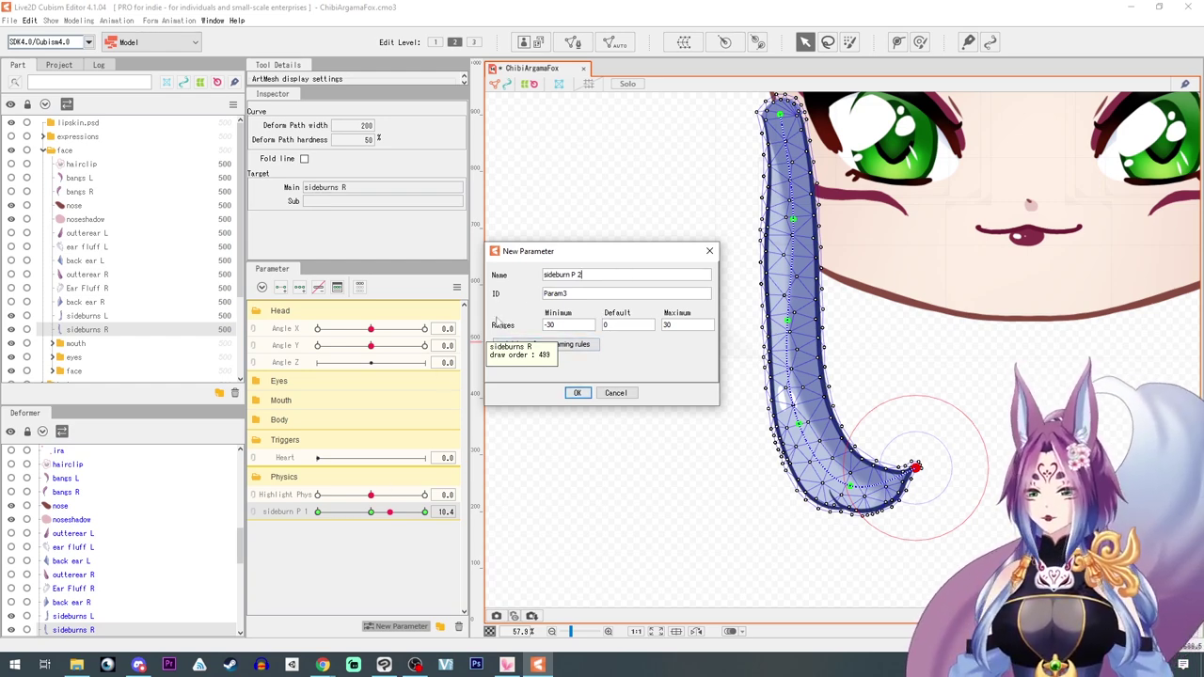
{"action": "left_click", "coordinate": [577, 392]}
{"action": "left_click", "coordinate": [369, 513]}
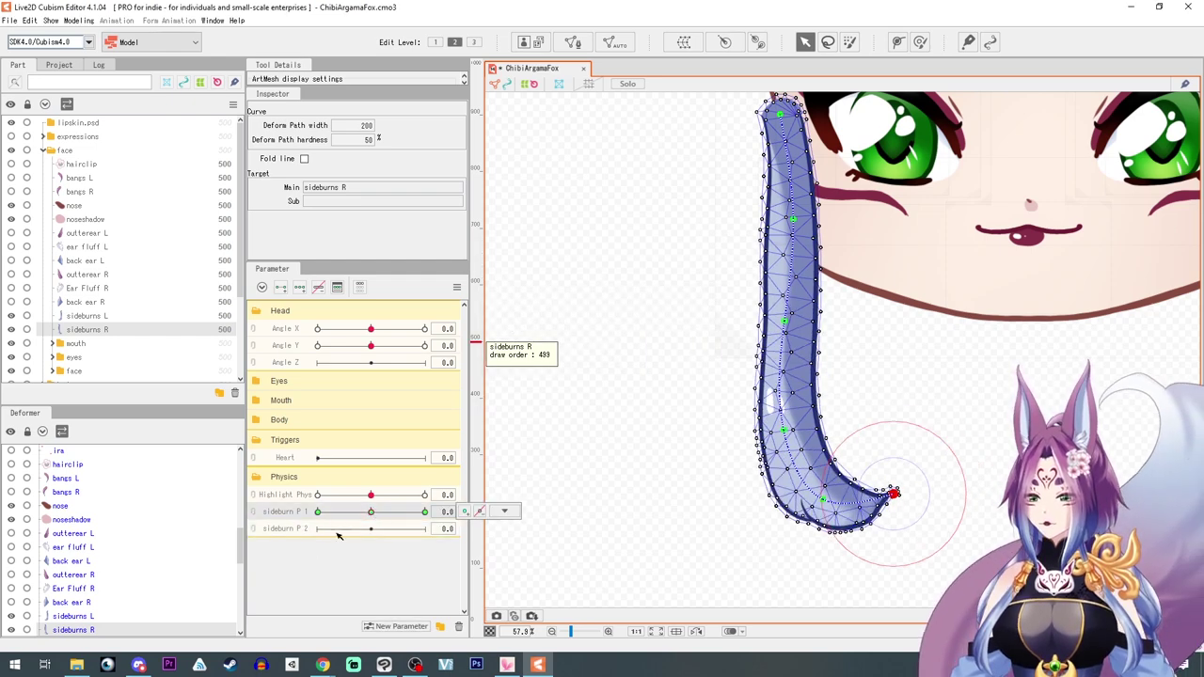
Add three keyforms for sideburns R on sideburn P 2 and curl the path's tip upward at value 30
{"action": "left_click", "coordinate": [293, 529]}
{"action": "left_click", "coordinate": [318, 289]}
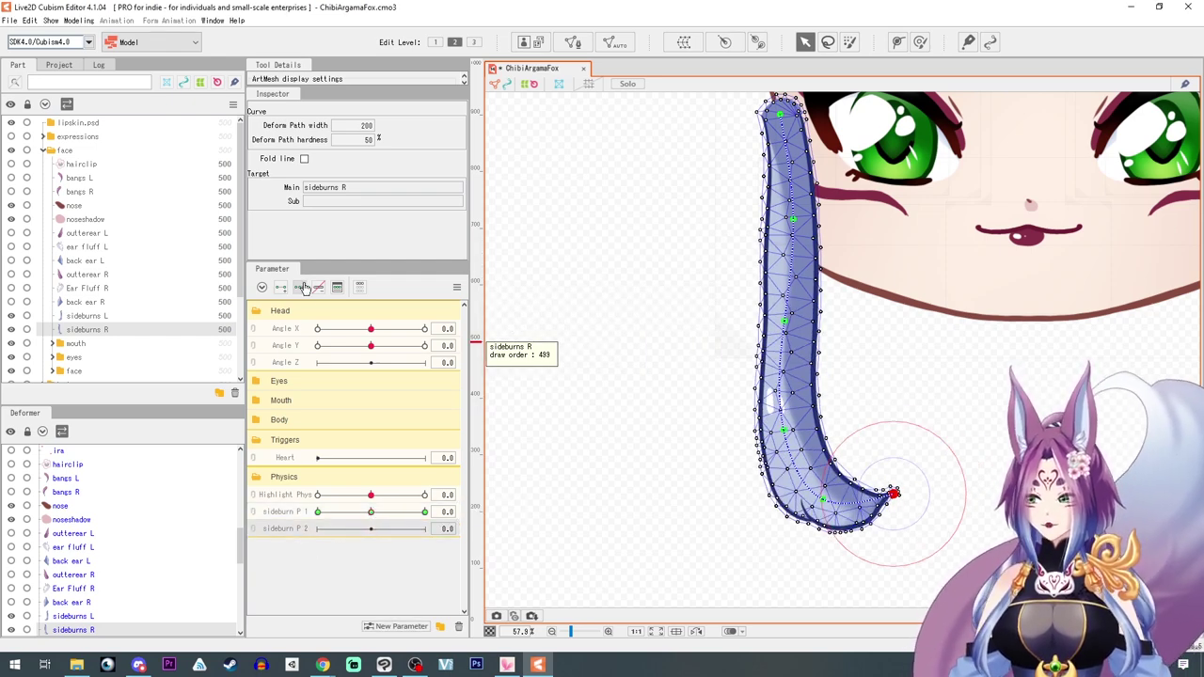
{"action": "left_click", "coordinate": [371, 530]}
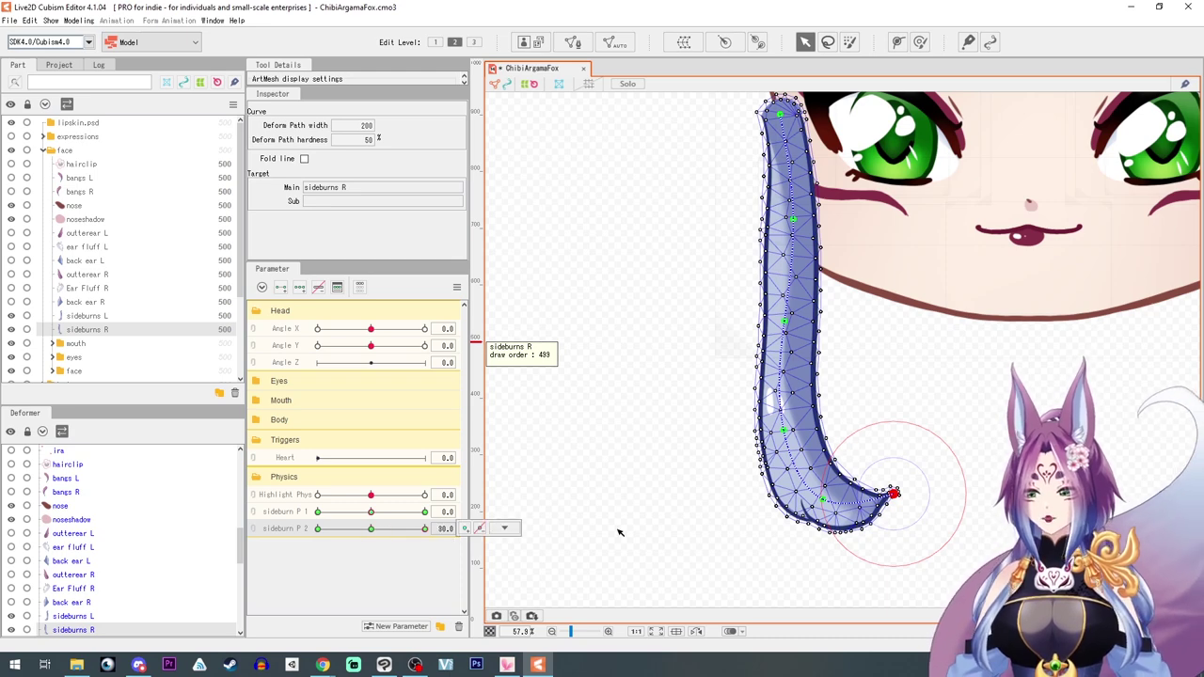
{"action": "left_click_drag", "start_coordinate": [895, 494], "coordinate": [901, 469]}
{"action": "left_click_drag", "start_coordinate": [824, 501], "coordinate": [912, 448]}
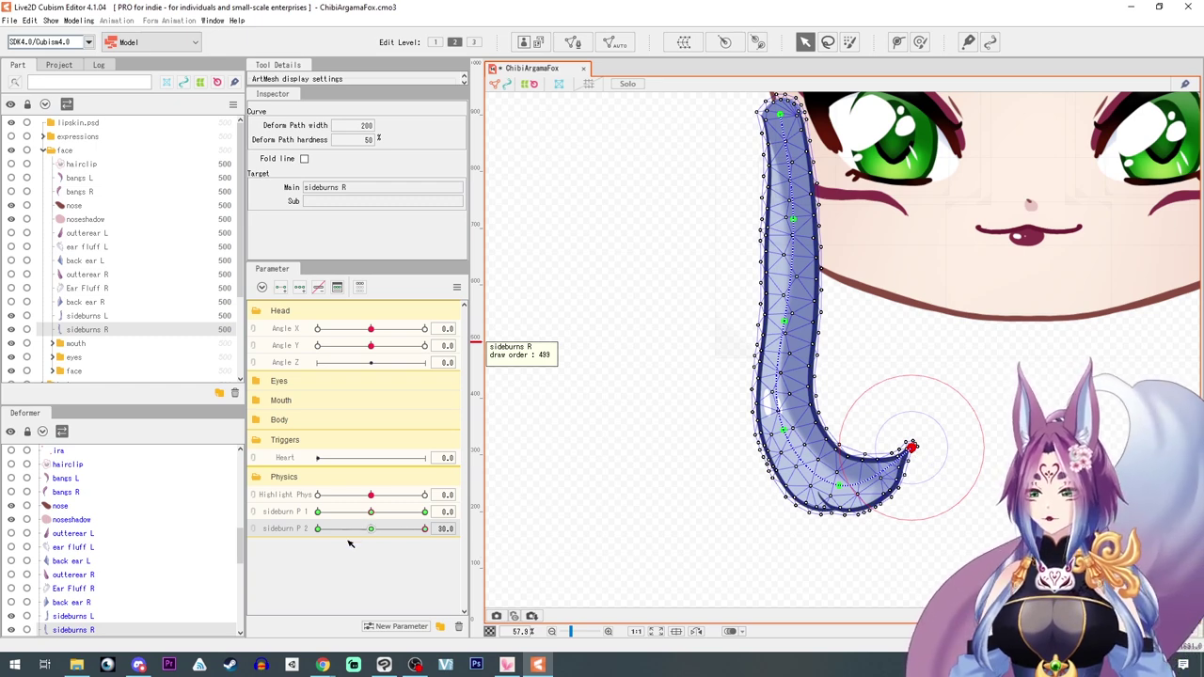
With sideburn P 2 at 30, curl the sideburns R tip upward at sideburn P 1 values 30 and -30
{"action": "left_click", "coordinate": [424, 512]}
{"action": "left_click_drag", "start_coordinate": [958, 420], "coordinate": [957, 399]}
{"action": "left_click_drag", "start_coordinate": [902, 462], "coordinate": [910, 448]}
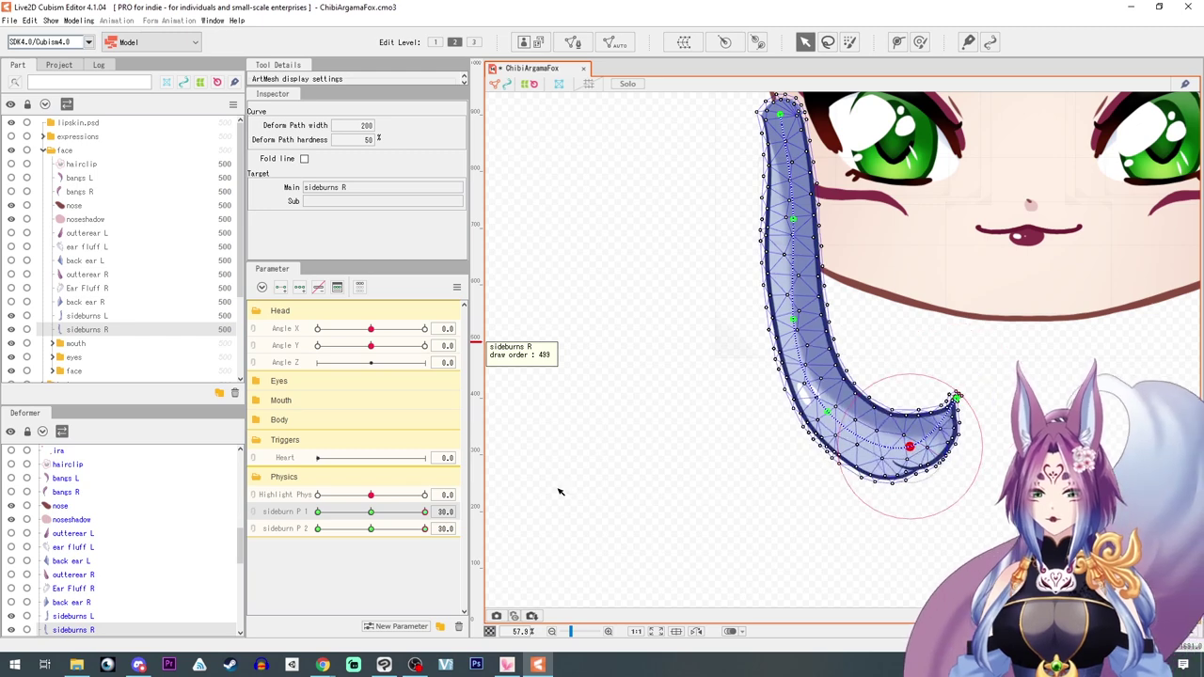
{"action": "left_click_drag", "start_coordinate": [424, 514], "coordinate": [252, 520]}
{"action": "left_click_drag", "start_coordinate": [836, 549], "coordinate": [855, 529]}
{"action": "left_click_drag", "start_coordinate": [761, 514], "coordinate": [774, 506]}
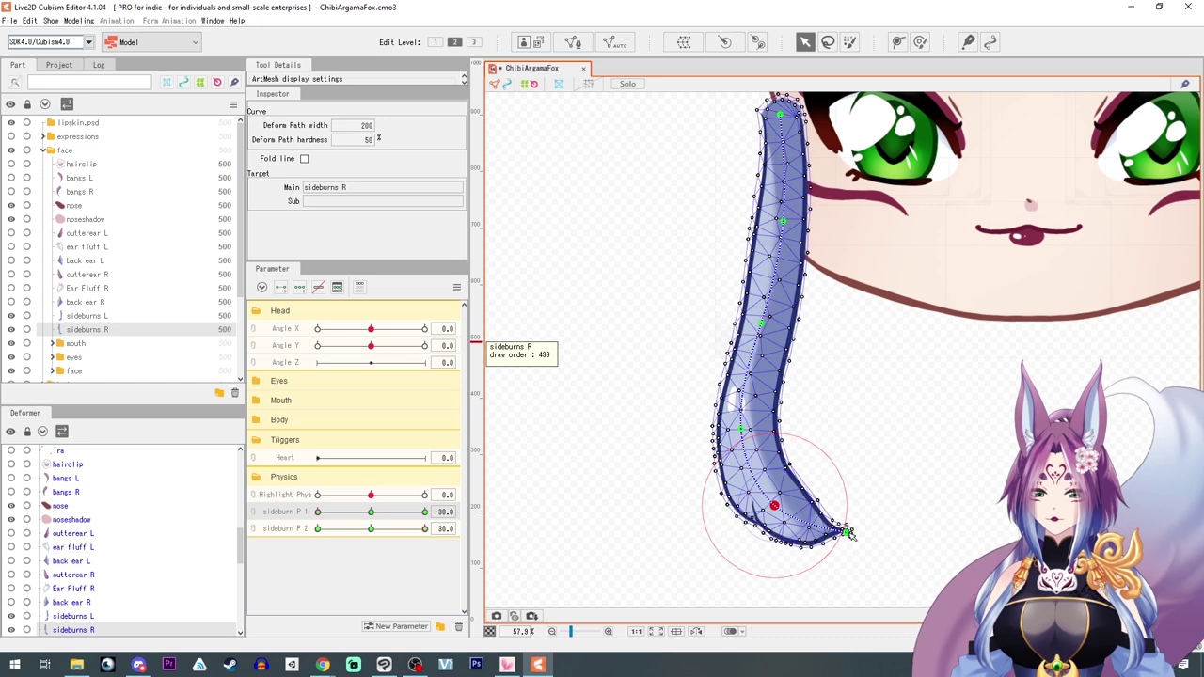
{"action": "left_click_drag", "start_coordinate": [849, 533], "coordinate": [860, 521]}
With sideburn P 2 at -30, bend the sideburns R tip downward at sideburn P 1 values -30, 0 and 30
{"action": "left_click_drag", "start_coordinate": [425, 528], "coordinate": [287, 541]}
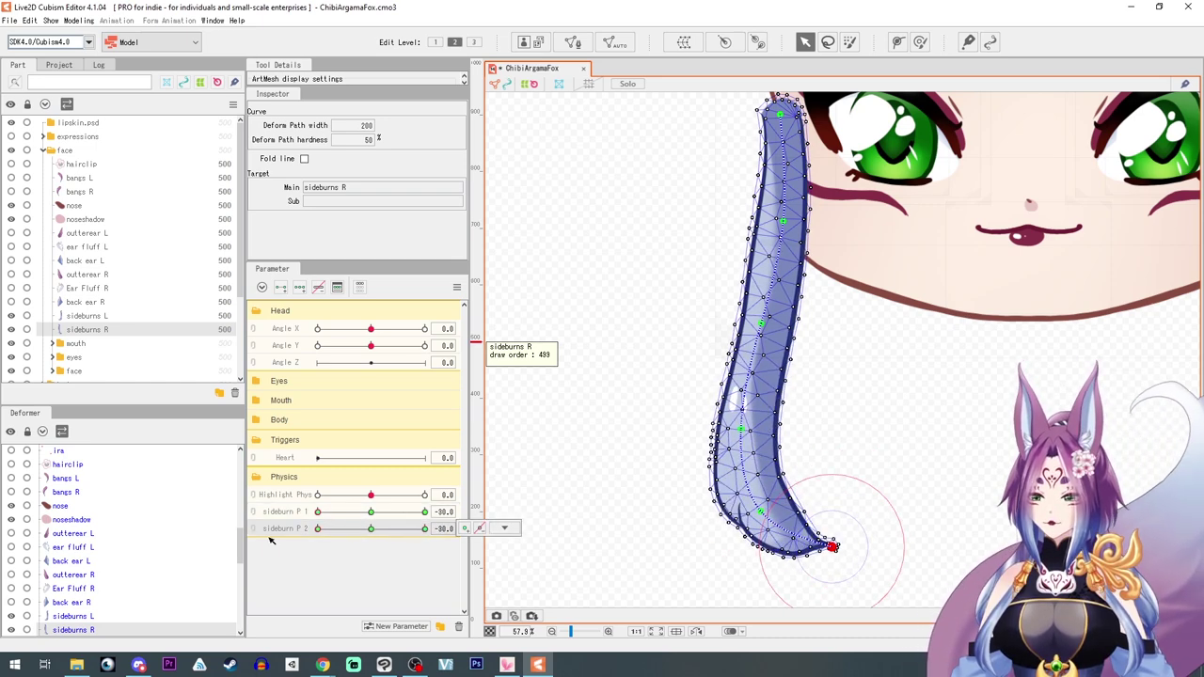
{"action": "left_click_drag", "start_coordinate": [833, 547], "coordinate": [791, 574]}
{"action": "left_click_drag", "start_coordinate": [761, 512], "coordinate": [746, 518]}
{"action": "left_click_drag", "start_coordinate": [323, 515], "coordinate": [371, 511]}
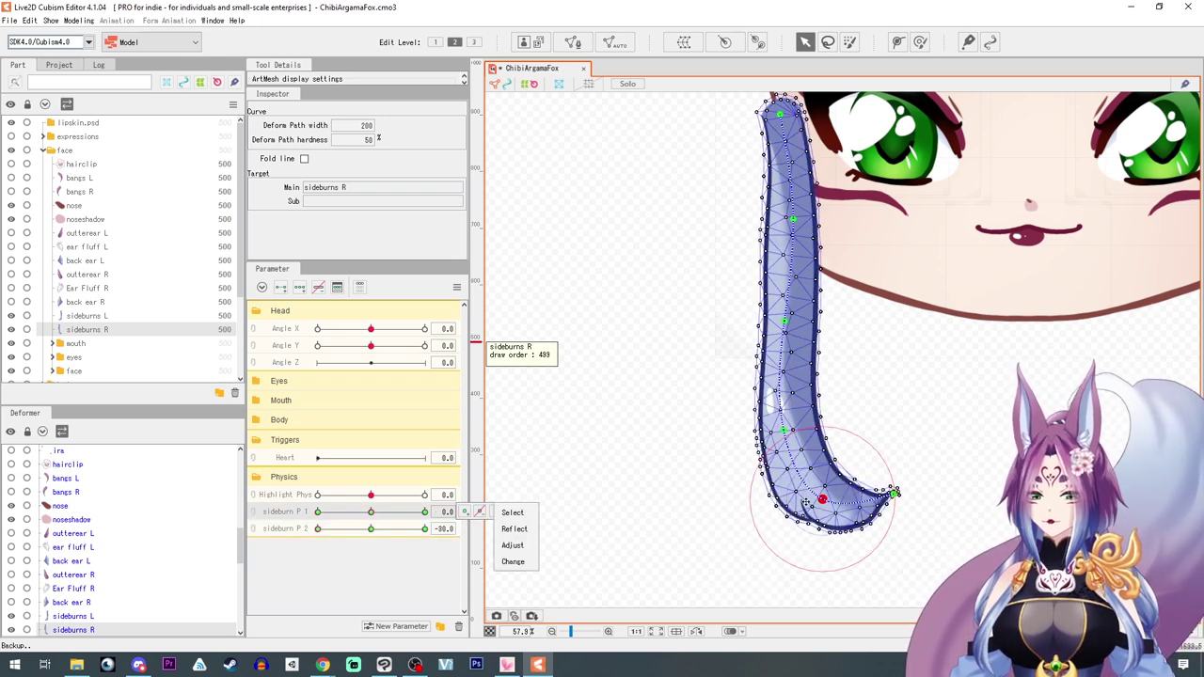
{"action": "left_click_drag", "start_coordinate": [823, 500], "coordinate": [810, 508]}
{"action": "left_click_drag", "start_coordinate": [895, 494], "coordinate": [873, 541]}
{"action": "left_click_drag", "start_coordinate": [368, 515], "coordinate": [425, 511]}
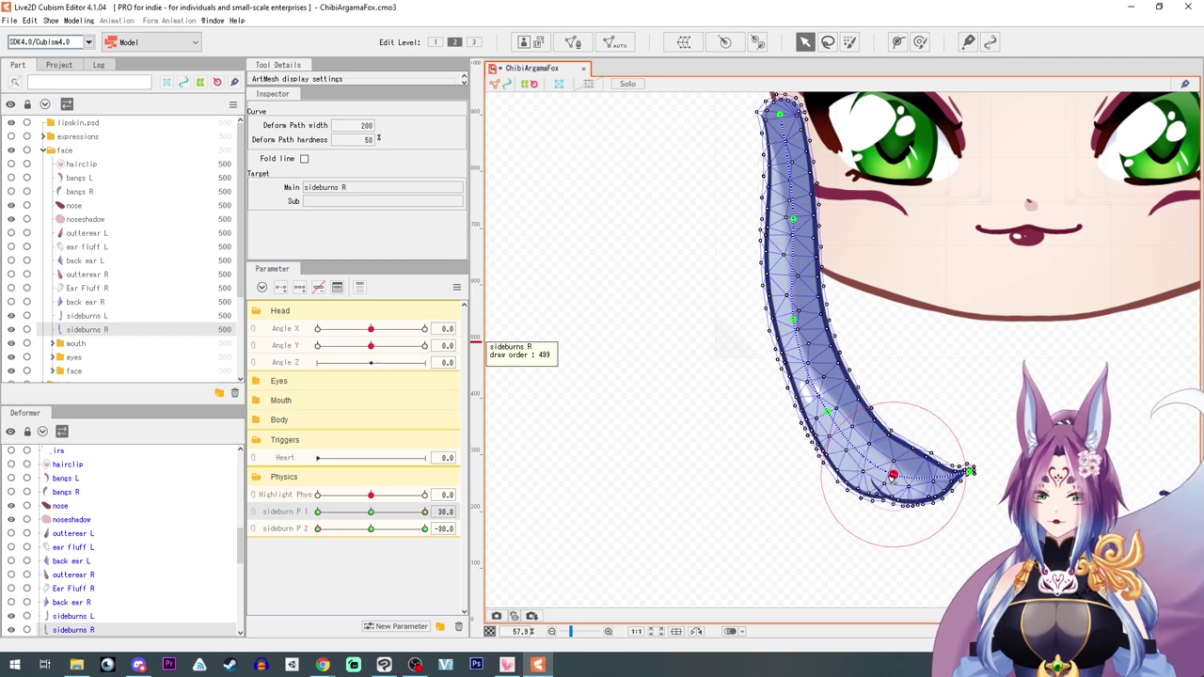
Link sideburn P 1 and sideburn P 2 into one combined two-axis control and return both to 0
{"action": "mouse_move", "coordinate": [318, 529]}
{"action": "left_mouse_down"}
{"action": "mouse_move", "coordinate": [371, 534]}
{"action": "mouse_move", "coordinate": [344, 514]}
{"action": "mouse_move", "coordinate": [423, 528]}
{"action": "mouse_move", "coordinate": [405, 553]}
{"action": "mouse_move", "coordinate": [367, 553]}
{"action": "mouse_move", "coordinate": [306, 526]}
{"action": "mouse_move", "coordinate": [332, 540]}
{"action": "mouse_move", "coordinate": [322, 533]}
{"action": "mouse_move", "coordinate": [422, 524]}
{"action": "mouse_move", "coordinate": [400, 532]}
{"action": "mouse_move", "coordinate": [324, 512]}
{"action": "mouse_move", "coordinate": [419, 529]}
{"action": "mouse_move", "coordinate": [331, 536]}
{"action": "left_mouse_up"}
{"action": "left_click", "coordinate": [253, 514]}
{"action": "left_click", "coordinate": [252, 532]}
{"action": "left_click", "coordinate": [251, 515]}
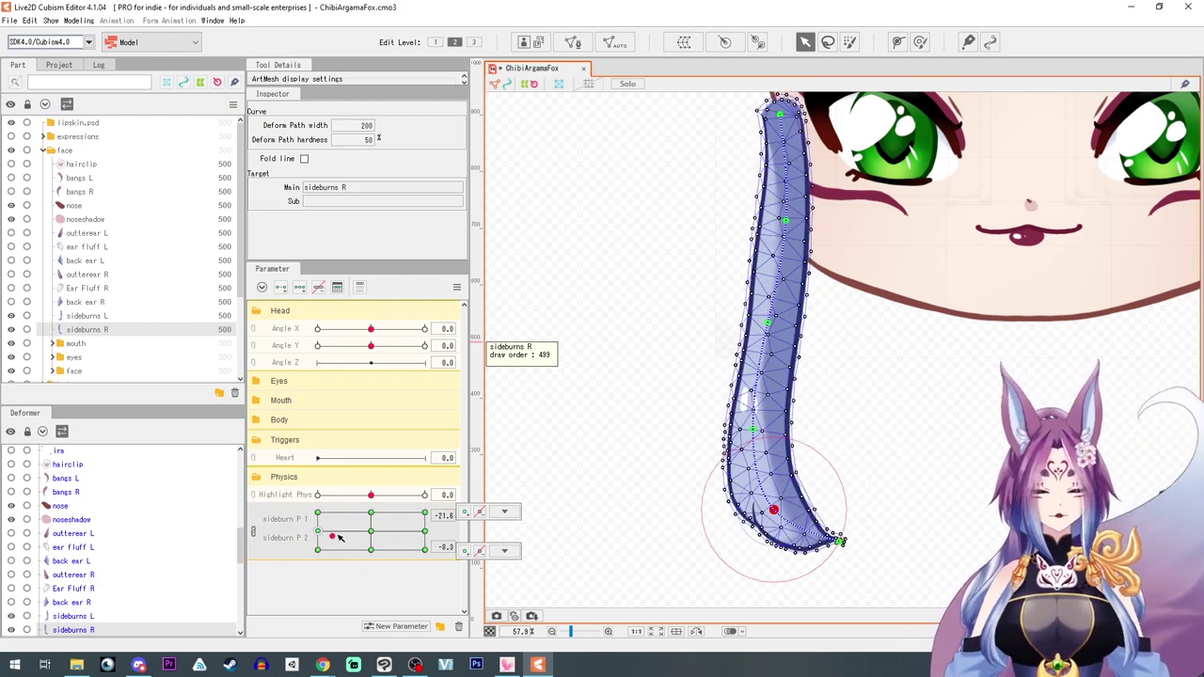
{"action": "left_click", "coordinate": [374, 532]}
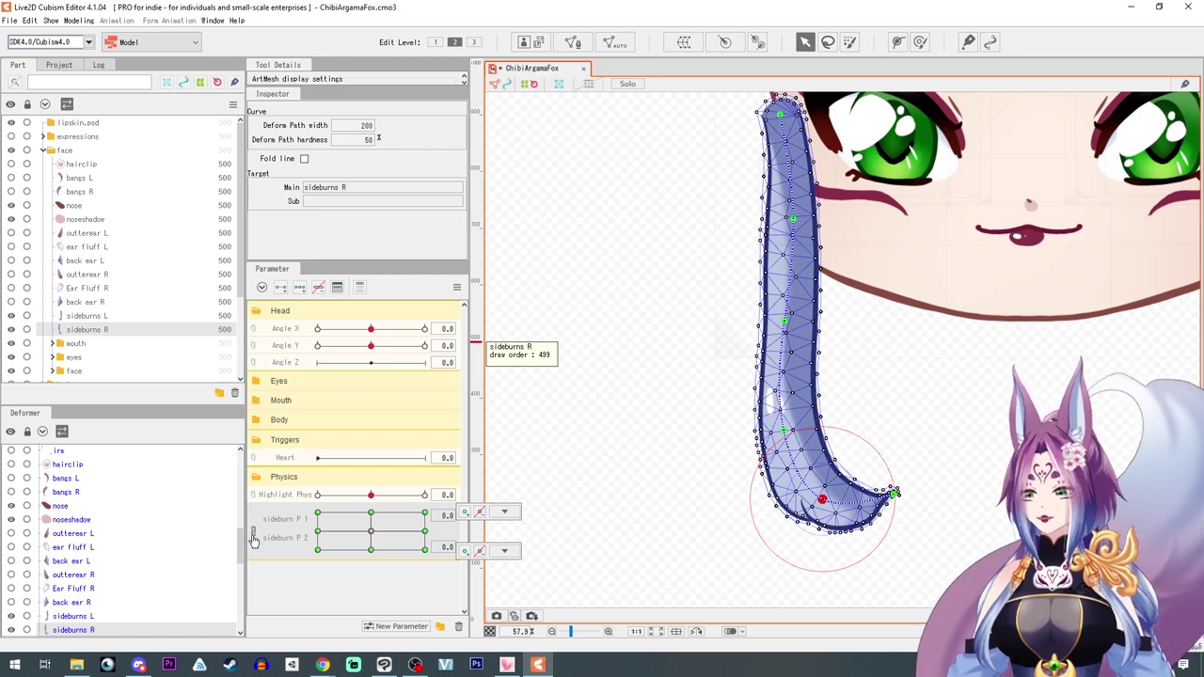
Add three Angle X keyforms to sideburns R, then reselect the mesh with Angle X set to exactly 0
{"action": "left_click", "coordinate": [284, 330]}
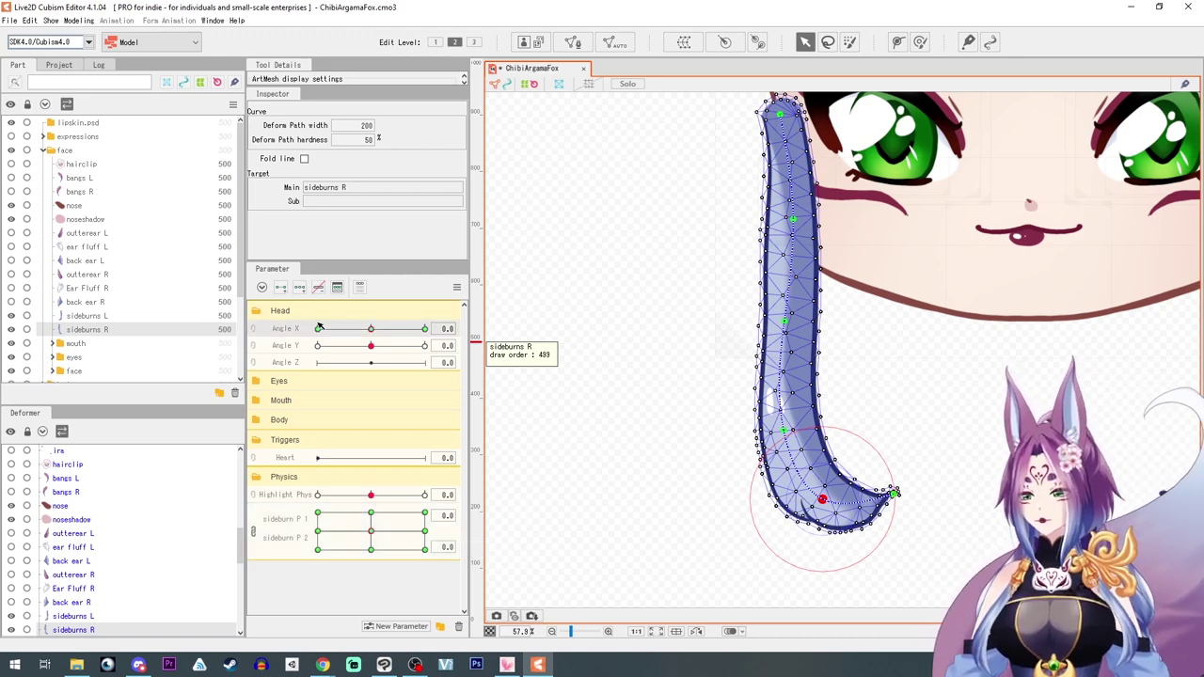
{"action": "left_click", "coordinate": [317, 328]}
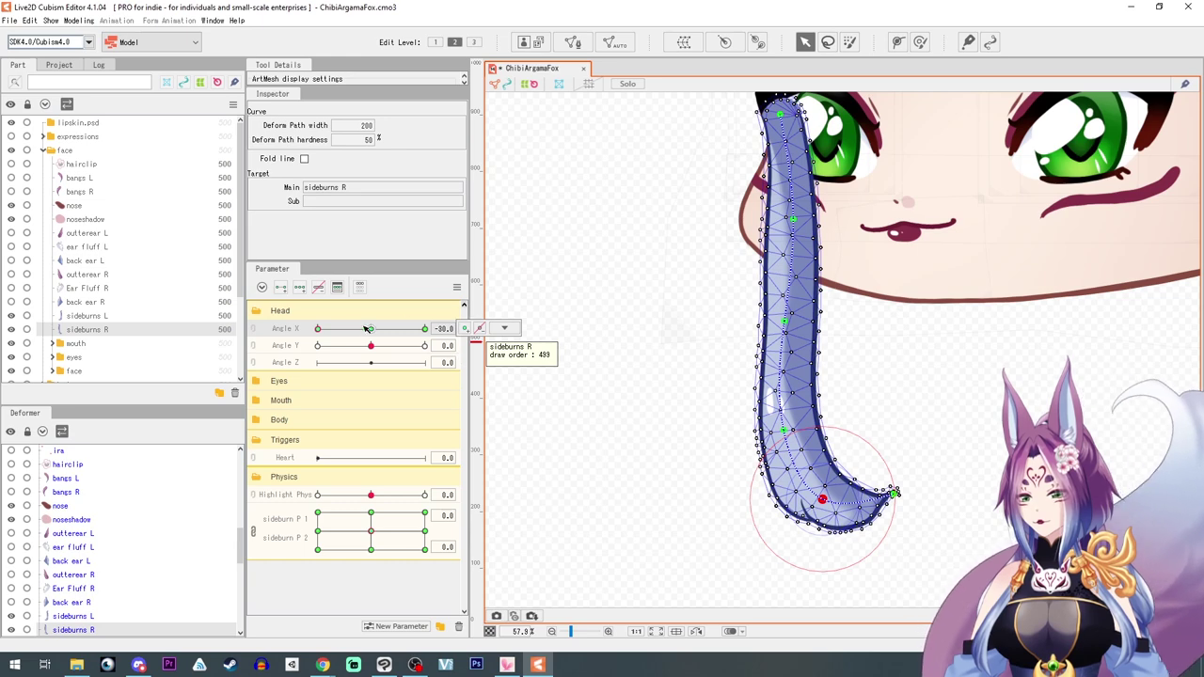
{"action": "left_click", "coordinate": [370, 328]}
{"action": "left_click", "coordinate": [504, 328]}
{"action": "left_click", "coordinate": [624, 342]}
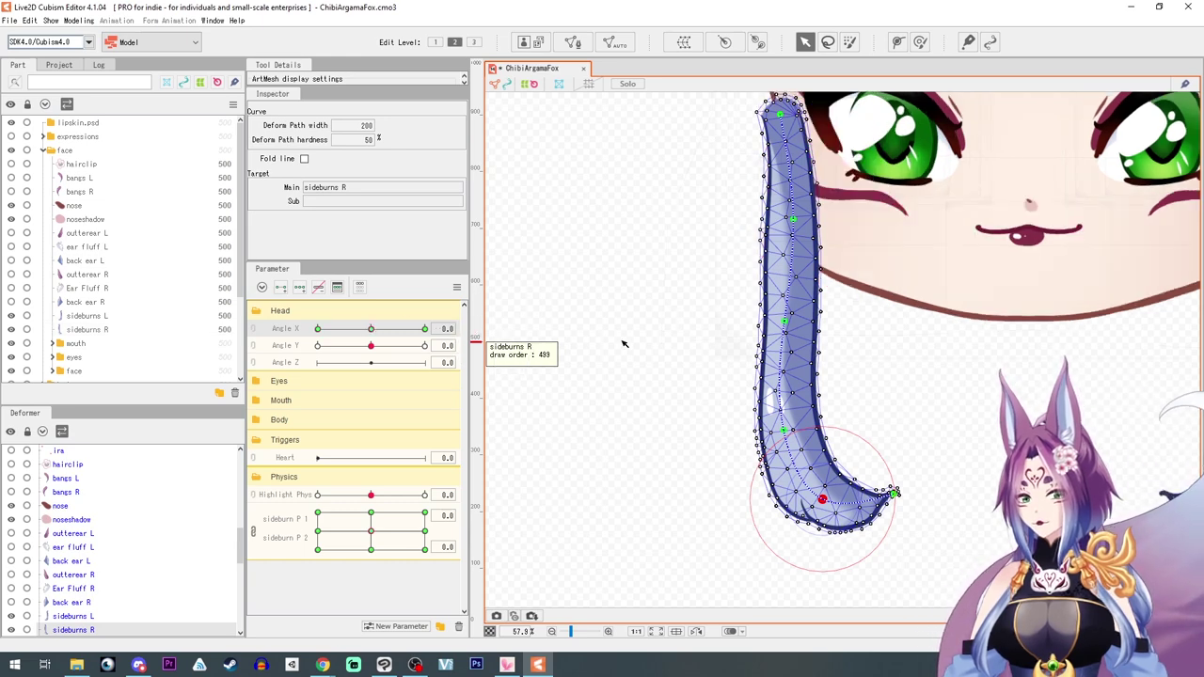
{"action": "left_click", "coordinate": [374, 329]}
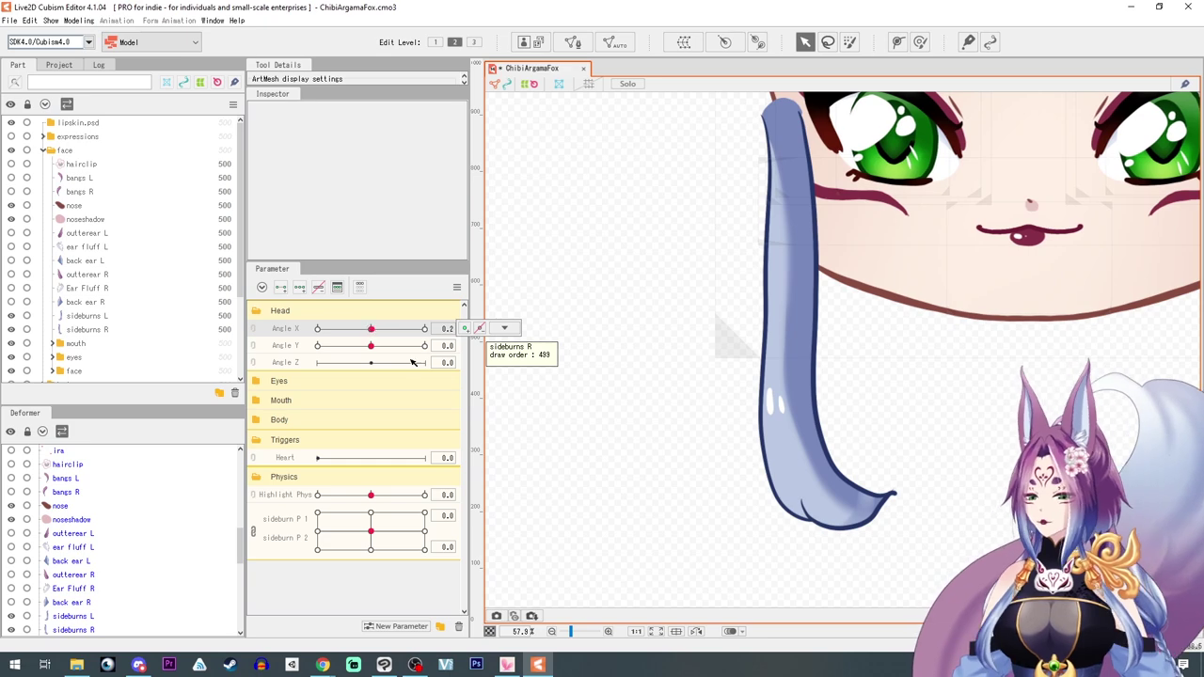
{"action": "left_click", "coordinate": [775, 375]}
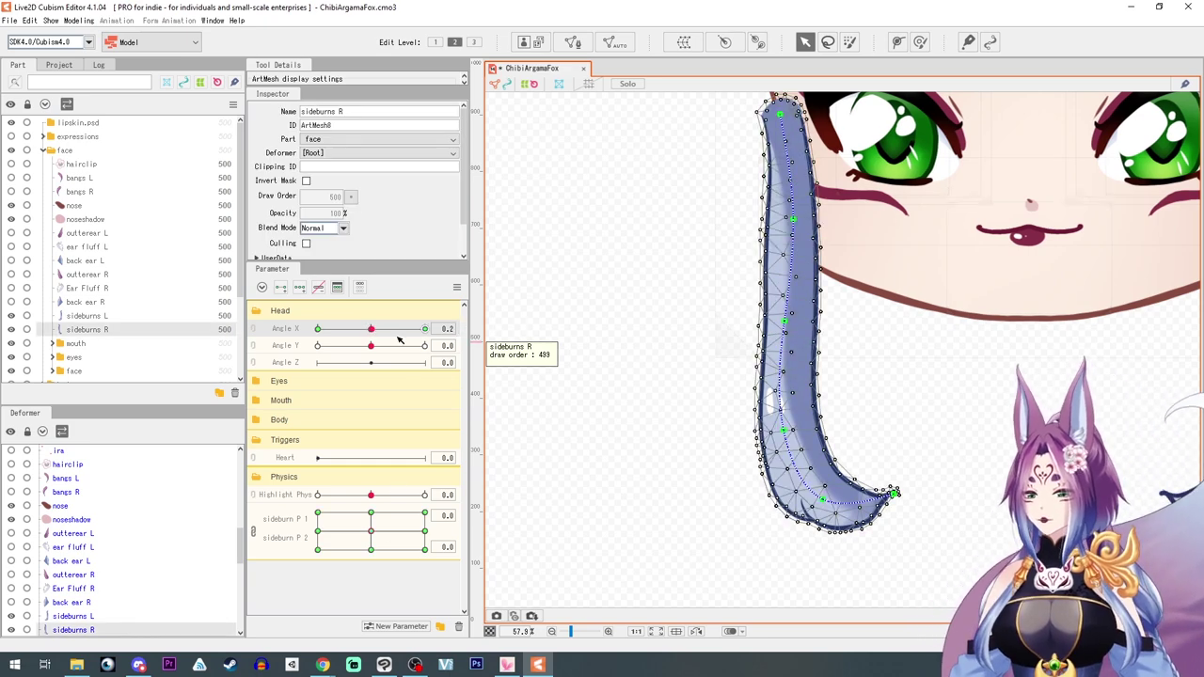
{"action": "left_click_drag", "start_coordinate": [376, 332], "coordinate": [372, 331]}
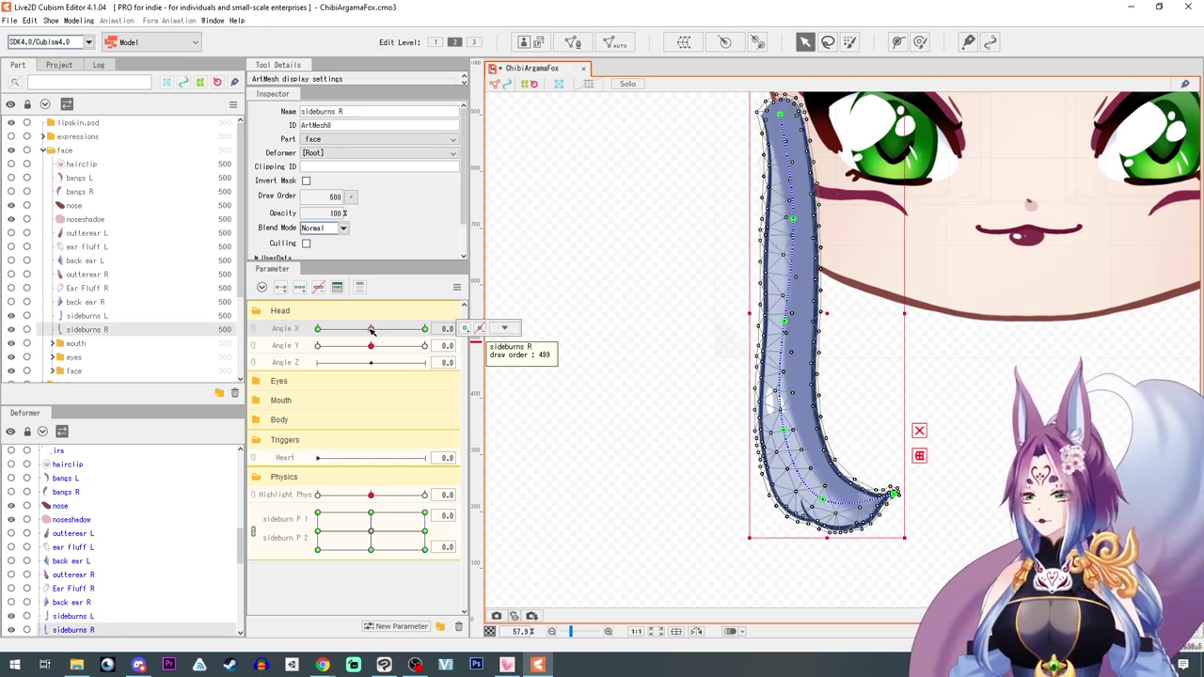
At Angle X -30 and sideburn P 2 30, set the sideburns R draw order to 499 for sideburn P 1 values -30, 0 and 30
{"action": "left_click", "coordinate": [425, 328]}
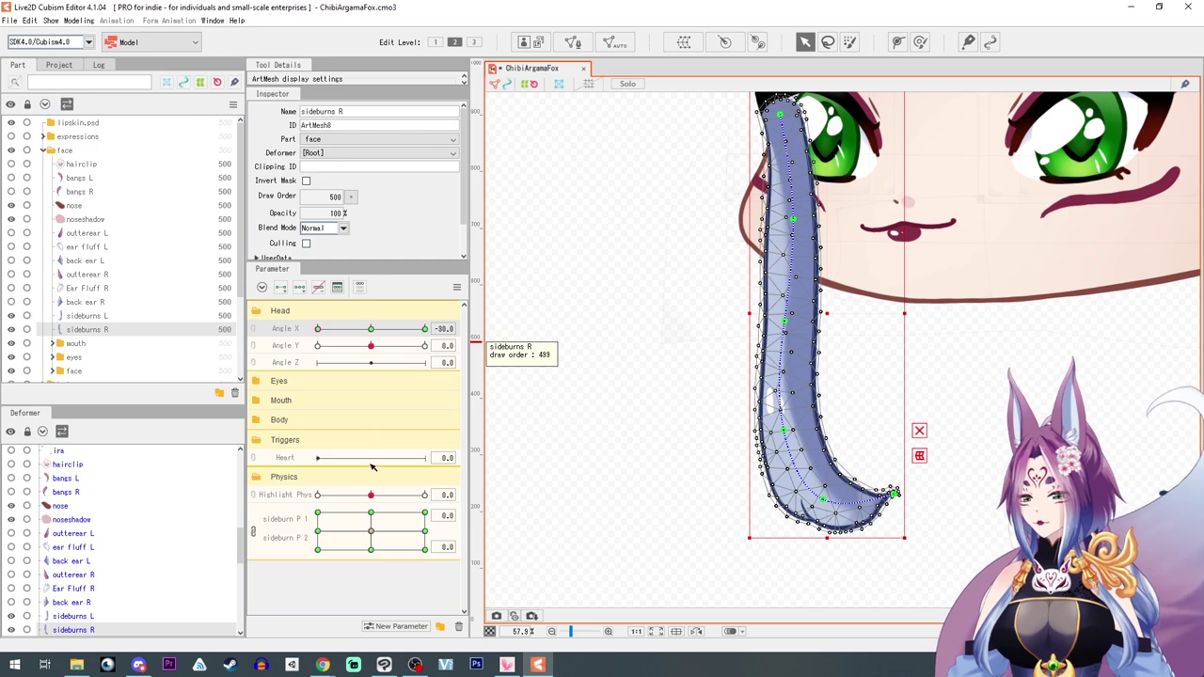
{"action": "left_click", "coordinate": [346, 518]}
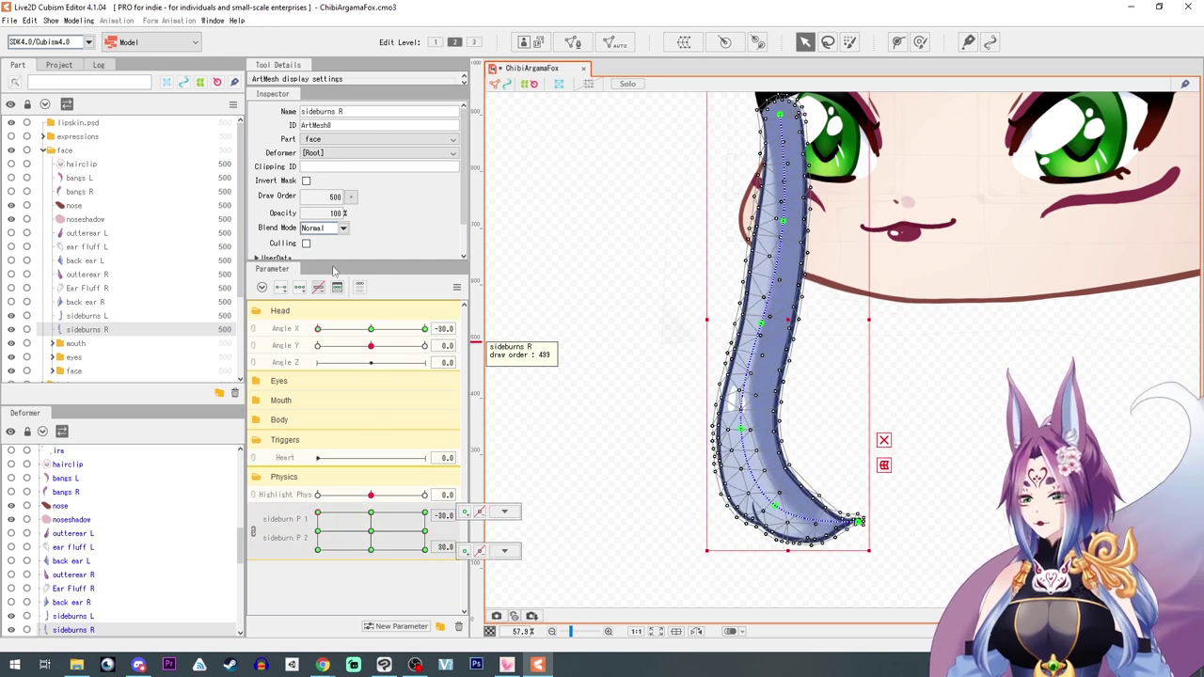
{"action": "left_click", "coordinate": [346, 198]}
{"action": "left_click", "coordinate": [363, 225]}
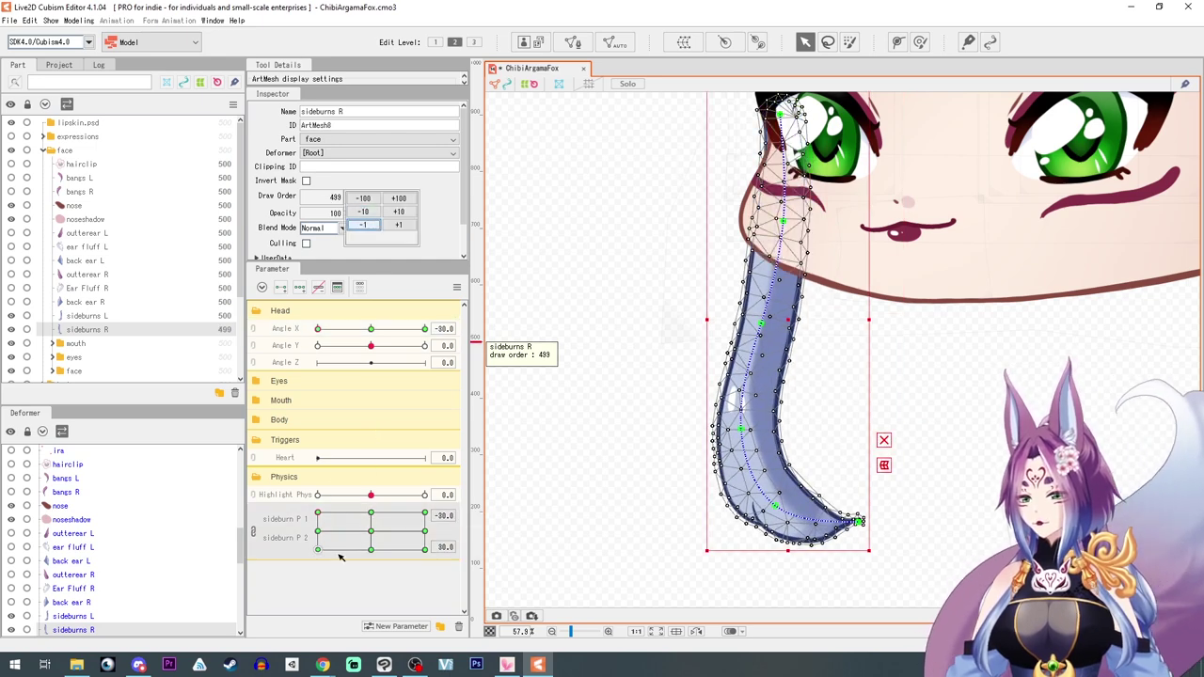
{"action": "left_click", "coordinate": [371, 514]}
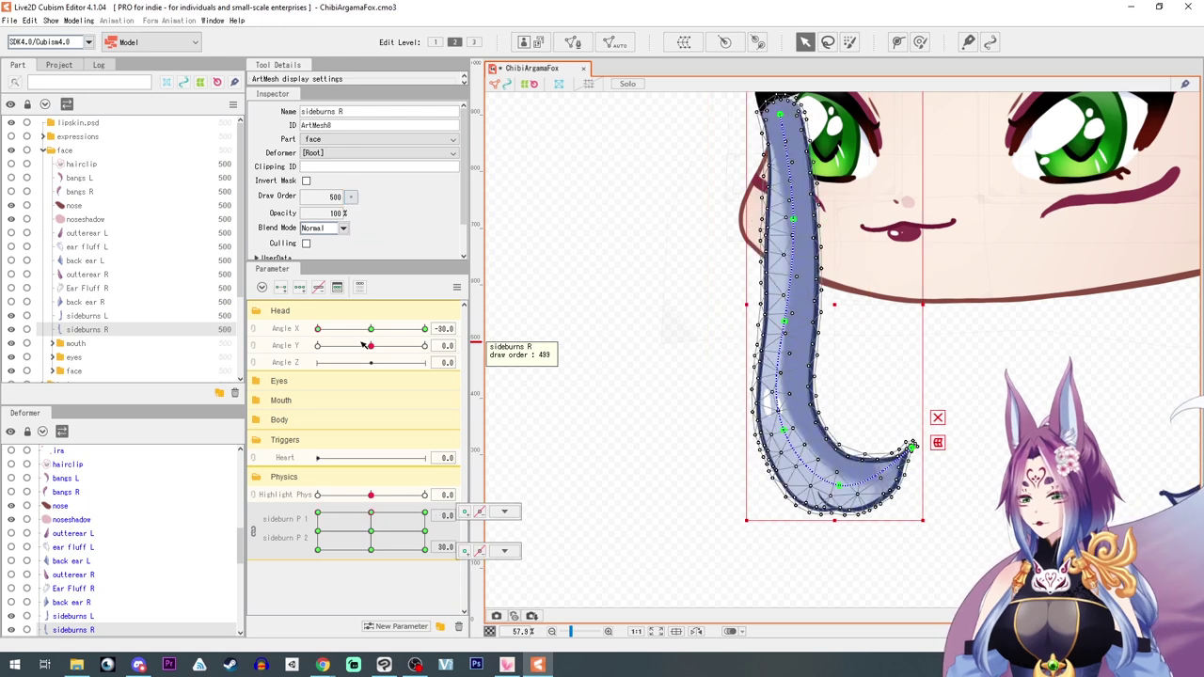
{"action": "left_click", "coordinate": [349, 200]}
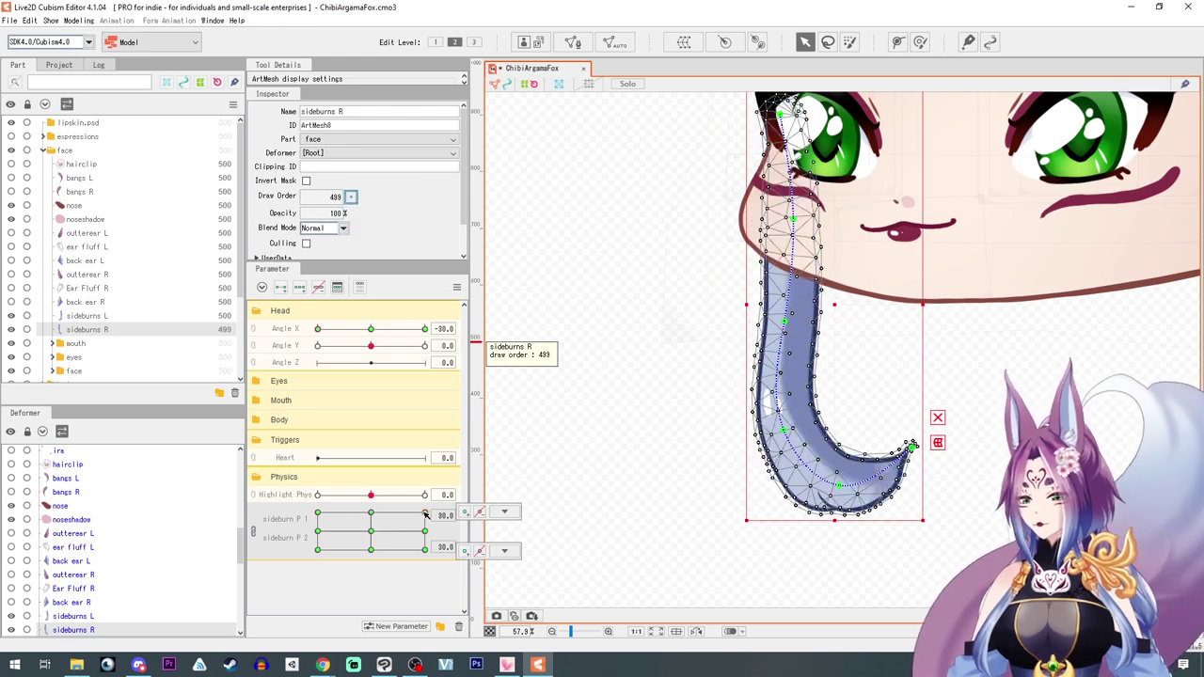
{"action": "left_click", "coordinate": [424, 515]}
{"action": "left_click", "coordinate": [352, 197]}
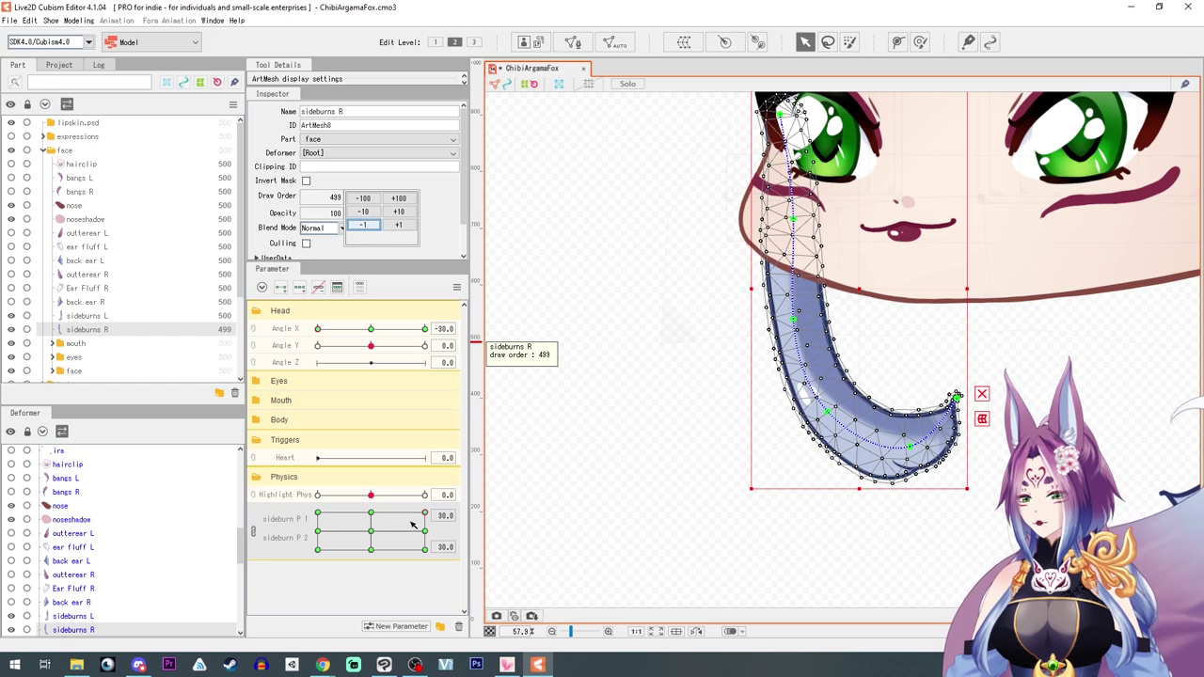
At Angle X -30 and sideburn P 2 0, set the sideburns R draw order to 499 for sideburn P 1 values -30, 0 and 30
{"action": "left_click", "coordinate": [324, 524]}
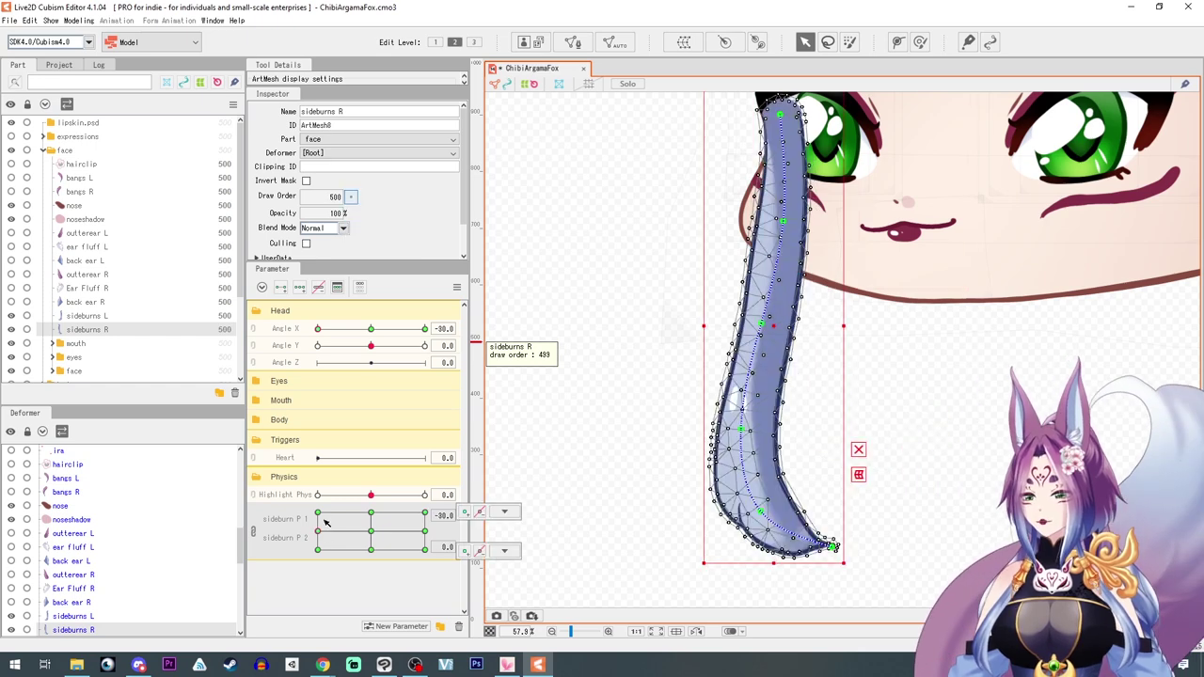
{"action": "left_click", "coordinate": [350, 197]}
{"action": "left_click", "coordinate": [363, 225]}
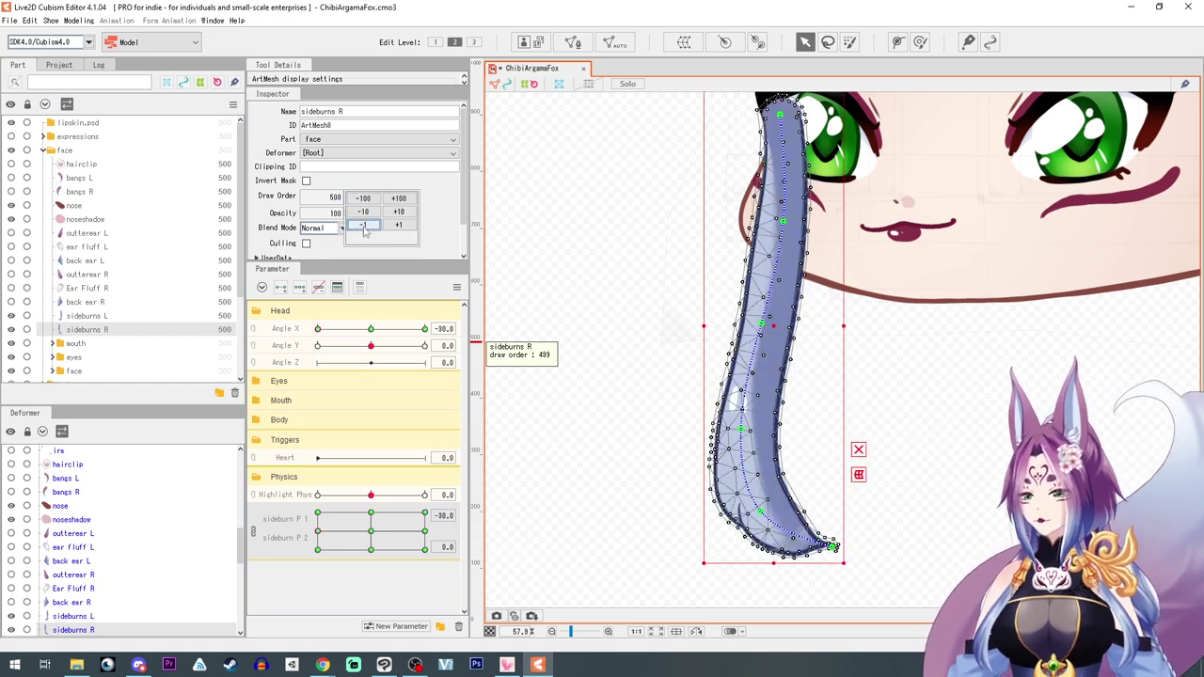
{"action": "left_click", "coordinate": [373, 536]}
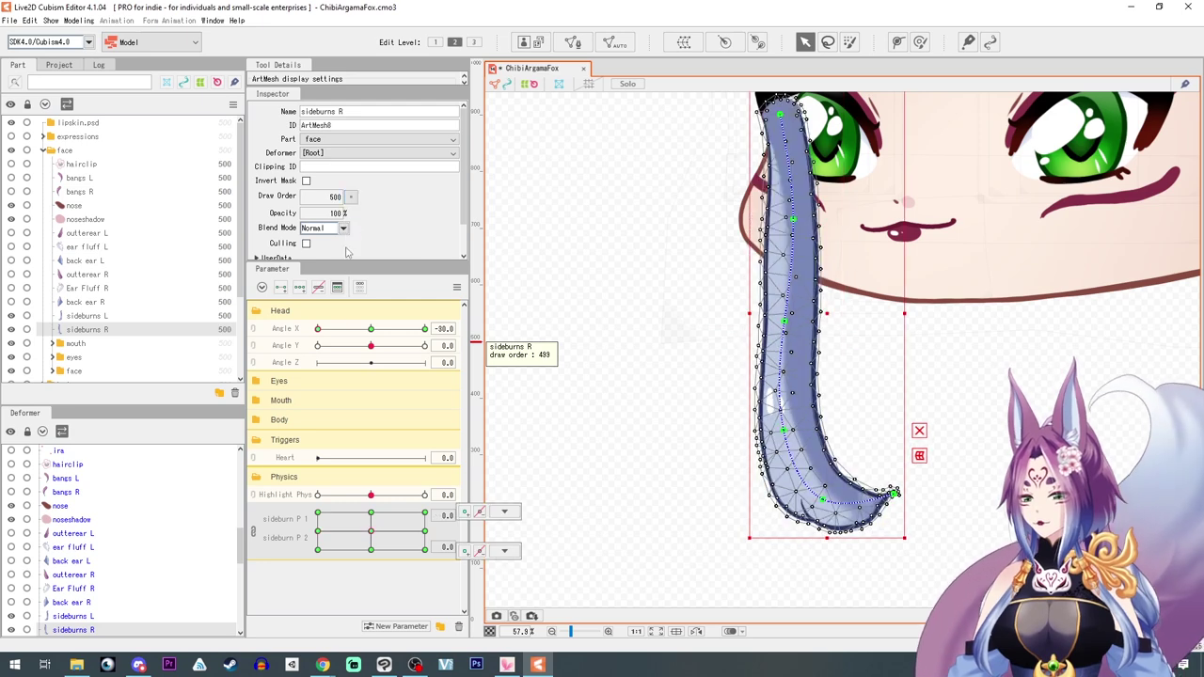
{"action": "left_click", "coordinate": [350, 197]}
{"action": "left_click", "coordinate": [364, 226]}
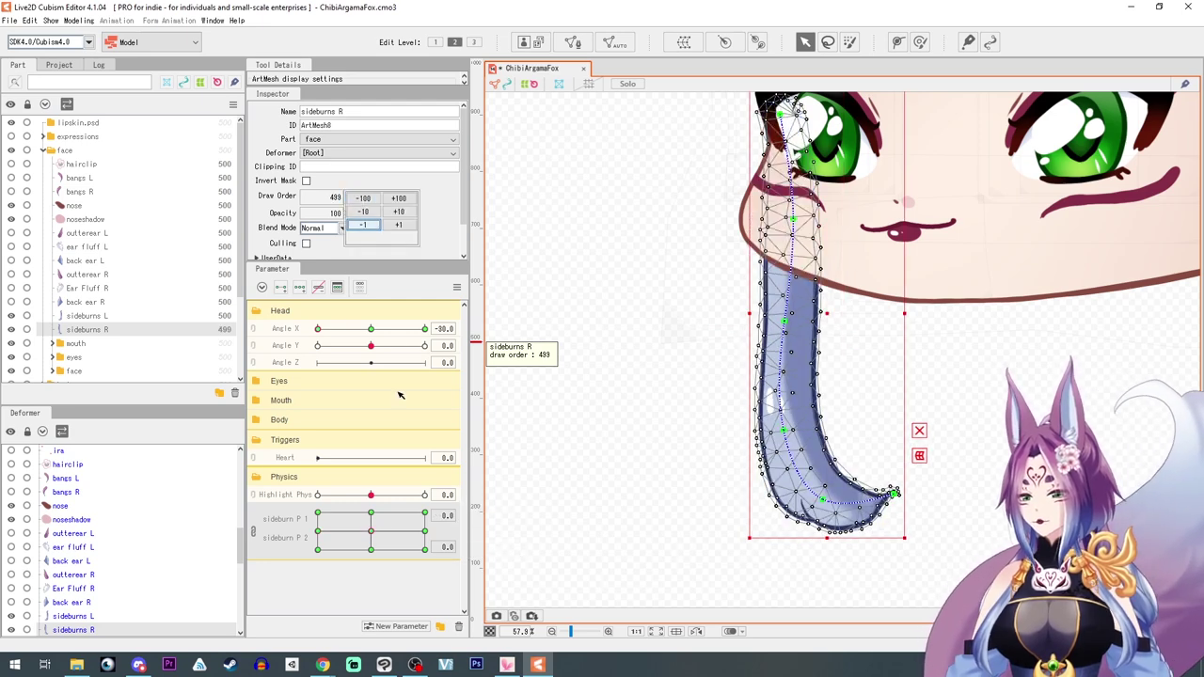
{"action": "left_click", "coordinate": [417, 535]}
{"action": "left_click", "coordinate": [420, 535]}
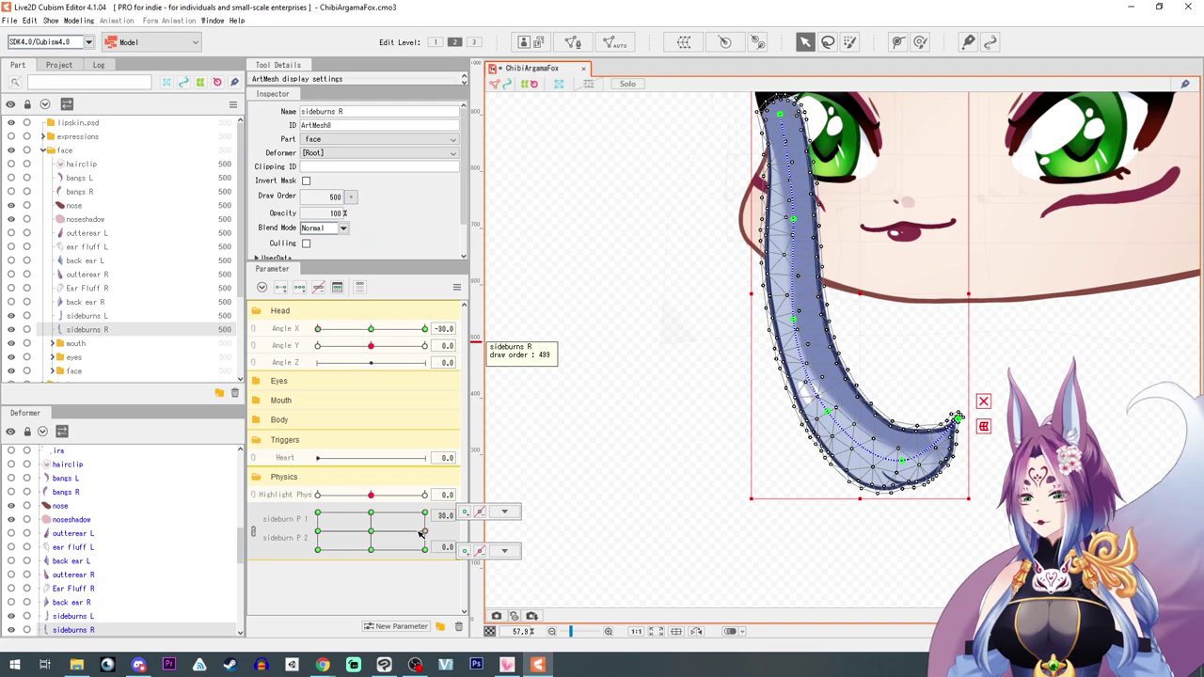
{"action": "left_click", "coordinate": [352, 197]}
{"action": "left_click", "coordinate": [363, 225]}
At Angle X -30 and sideburn P 2 -30, lower the sideburns R draw order by 1 for sideburn P 1 values 30 and 0
{"action": "left_click", "coordinate": [424, 550]}
{"action": "left_click", "coordinate": [353, 197]}
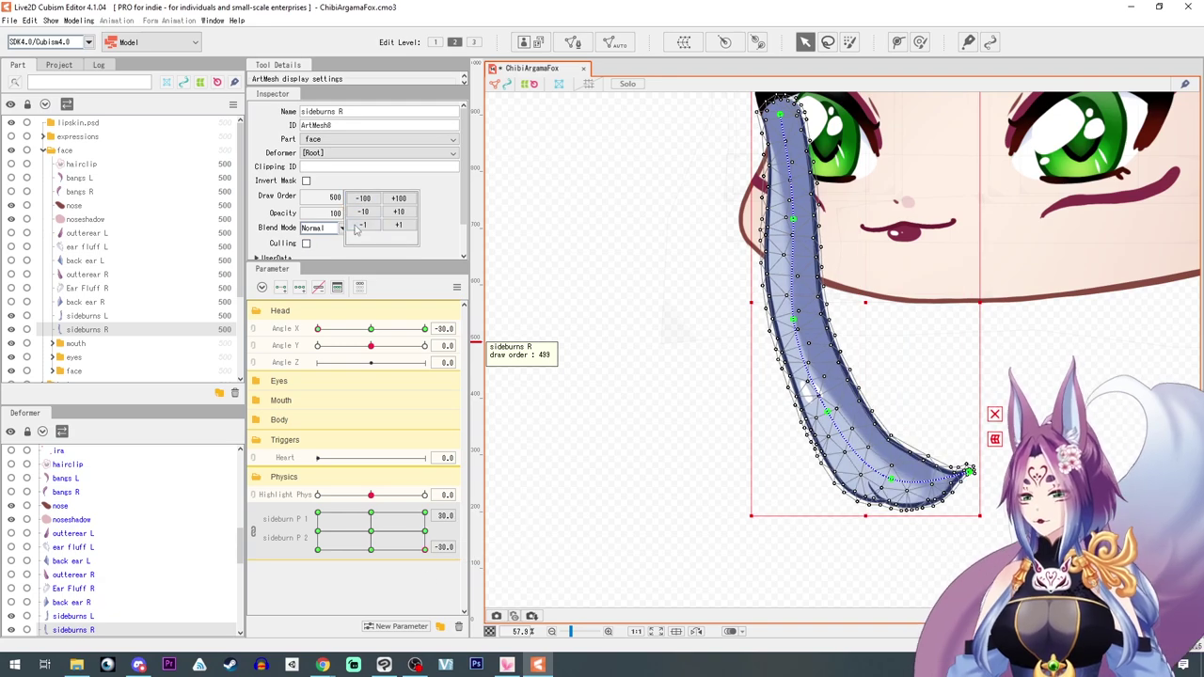
{"action": "left_click", "coordinate": [364, 225]}
{"action": "left_click", "coordinate": [370, 551]}
{"action": "left_click", "coordinate": [352, 197]}
{"action": "left_click", "coordinate": [363, 225]}
Sweep Angle X and the linked sideburn parameters to check where sideburns R switches between in front of and behind the face
{"action": "left_click_drag", "start_coordinate": [318, 550], "coordinate": [332, 523]}
{"action": "left_click", "coordinate": [371, 330]}
{"action": "left_click", "coordinate": [321, 329]}
{"action": "left_click_drag", "start_coordinate": [176, 324], "coordinate": [370, 331]}
{"action": "left_click_drag", "start_coordinate": [370, 516], "coordinate": [371, 532]}
{"action": "left_click", "coordinate": [320, 329]}
{"action": "left_click", "coordinate": [424, 329]}
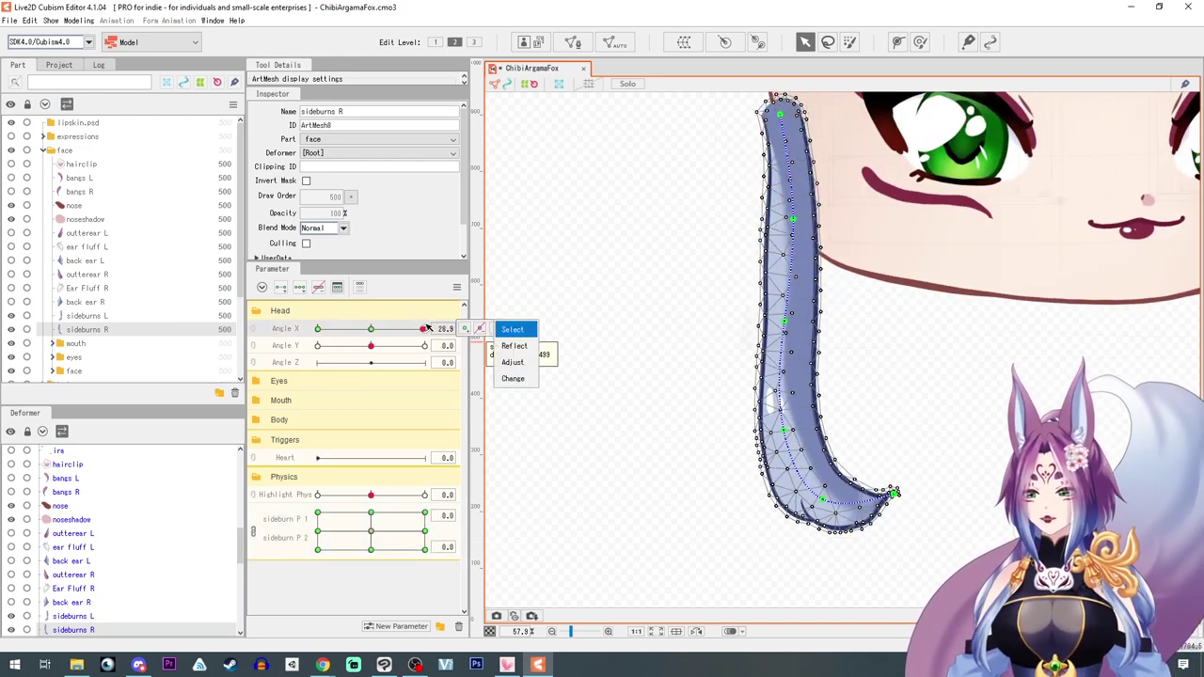
{"action": "left_click_drag", "start_coordinate": [426, 331], "coordinate": [368, 345]}
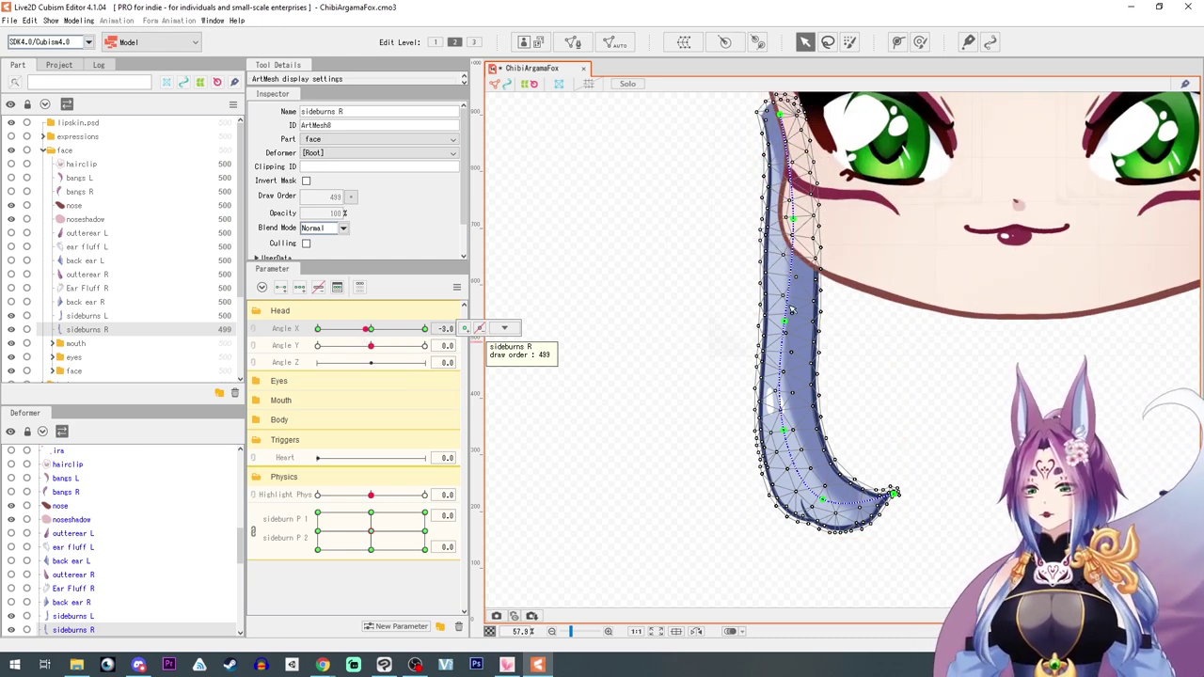
{"action": "scroll", "coordinate": [104, 523], "scroll_direction": "up", "scroll_amount": 10}
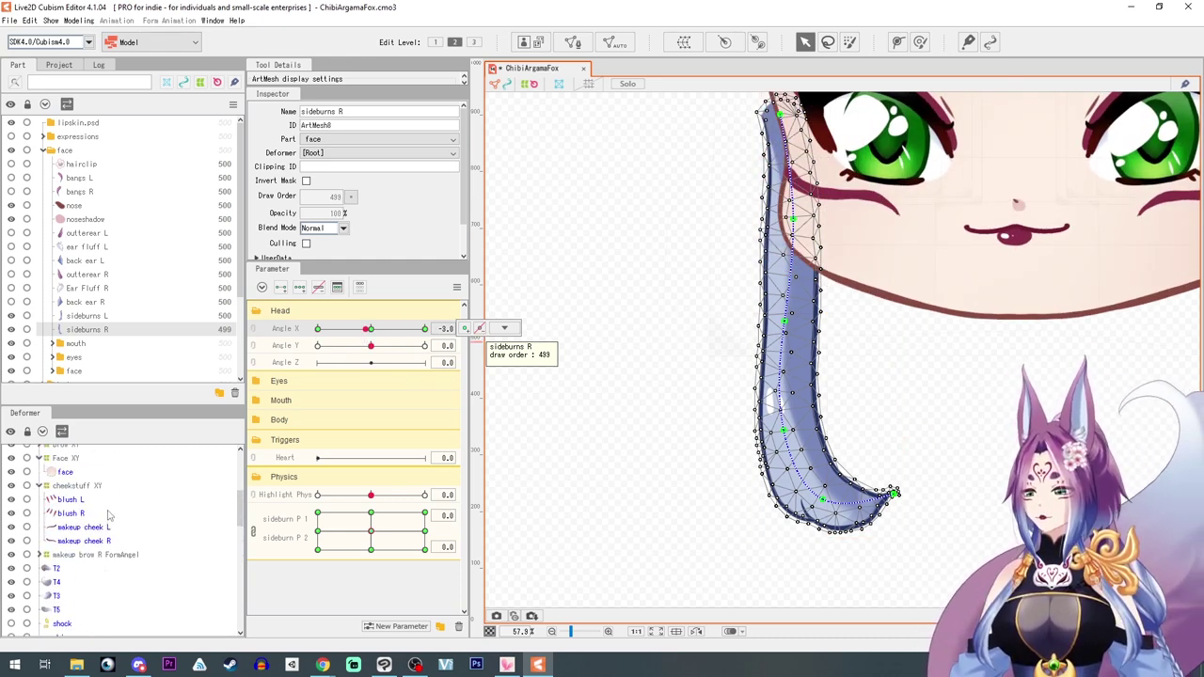
Reselect sideburns R and return Angle X to 0
{"action": "left_click", "coordinate": [60, 453]}
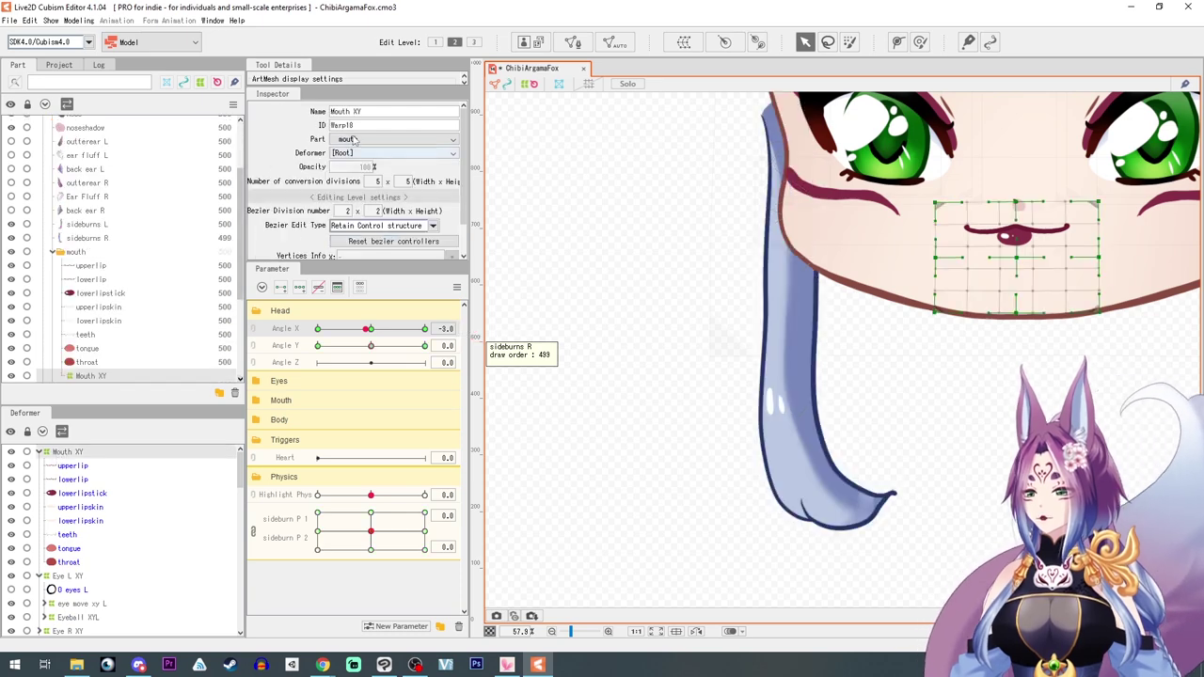
{"action": "scroll", "coordinate": [396, 238], "scroll_direction": "down", "scroll_amount": 1}
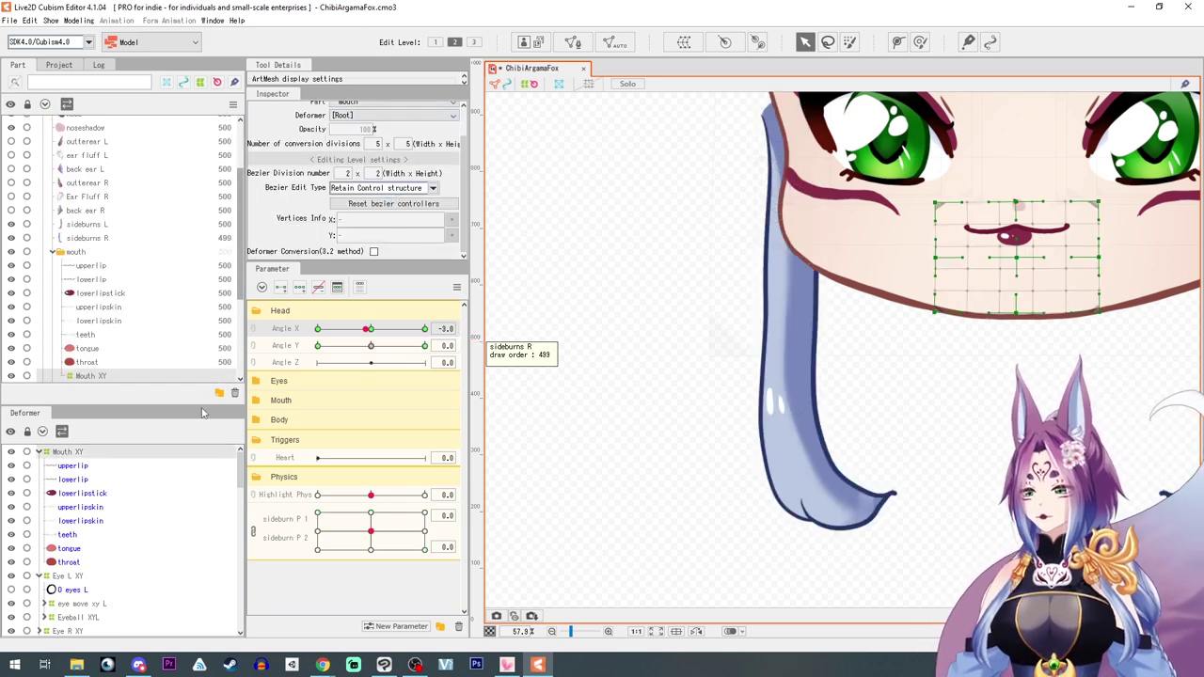
{"action": "left_click", "coordinate": [806, 374]}
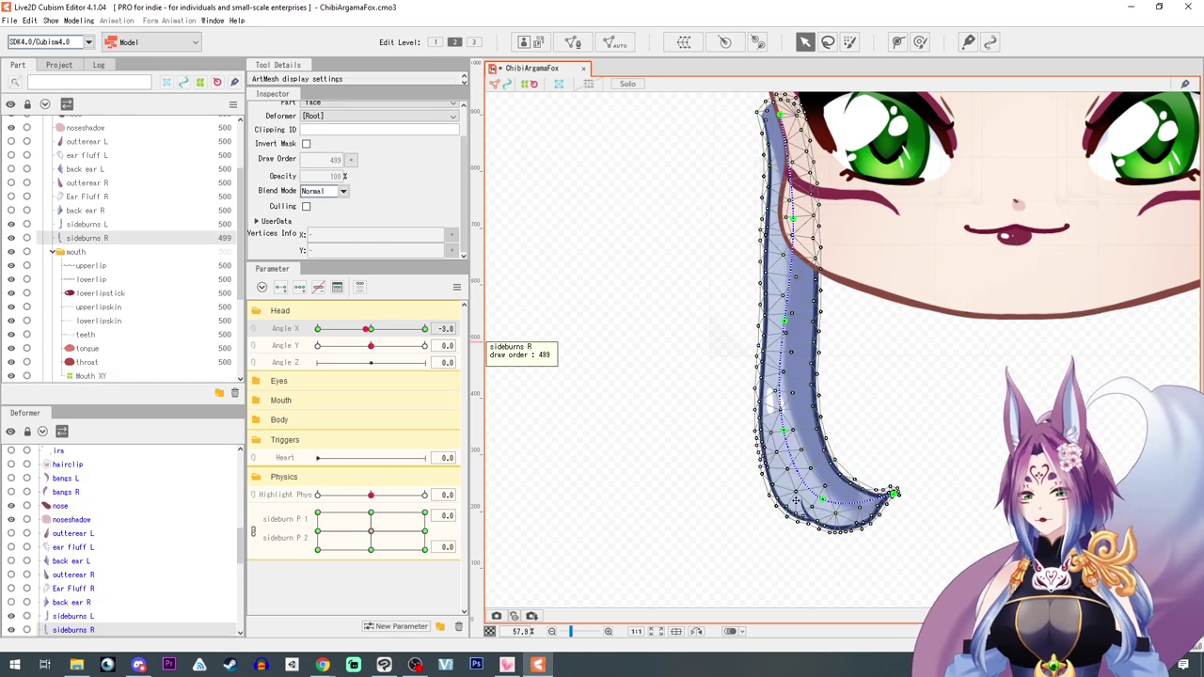
{"action": "scroll", "coordinate": [828, 414], "scroll_direction": "down", "scroll_amount": 4}
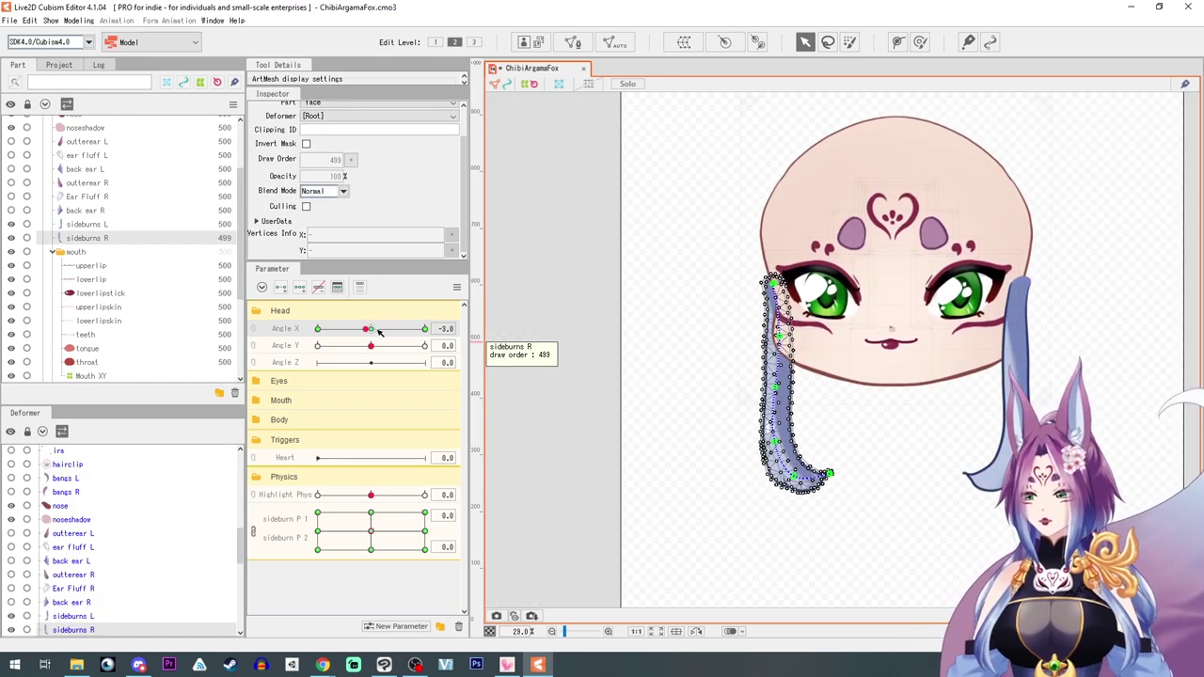
{"action": "left_click", "coordinate": [379, 332]}
Select sideburns L and unlink sideburn P 1 from sideburn P 2
{"action": "left_click", "coordinate": [1012, 389]}
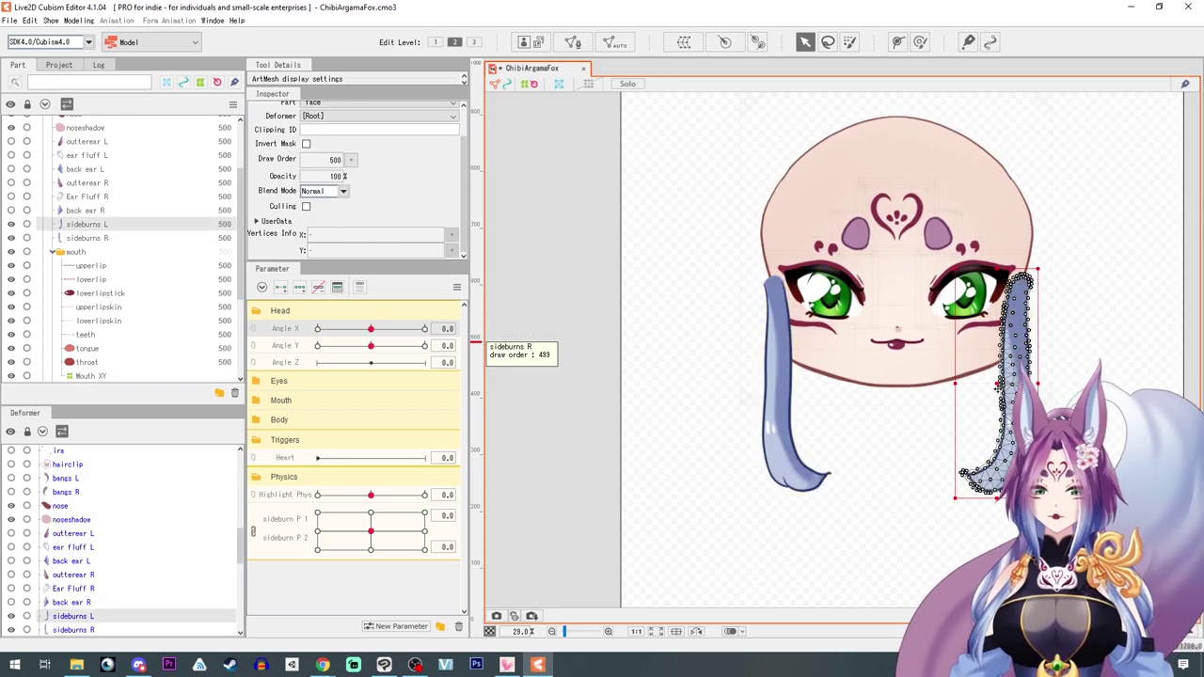
{"action": "scroll", "coordinate": [997, 395], "scroll_direction": "up", "scroll_amount": 2}
{"action": "left_click_drag", "start_coordinate": [880, 454], "coordinate": [853, 371]}
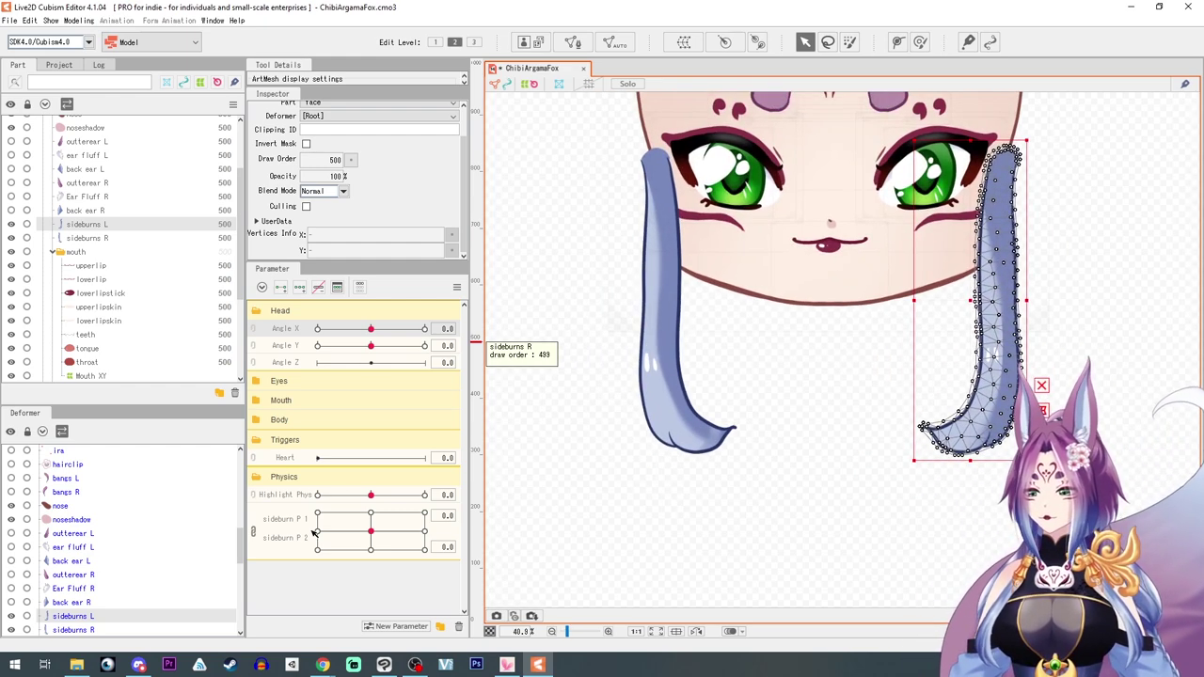
{"action": "left_click", "coordinate": [251, 535]}
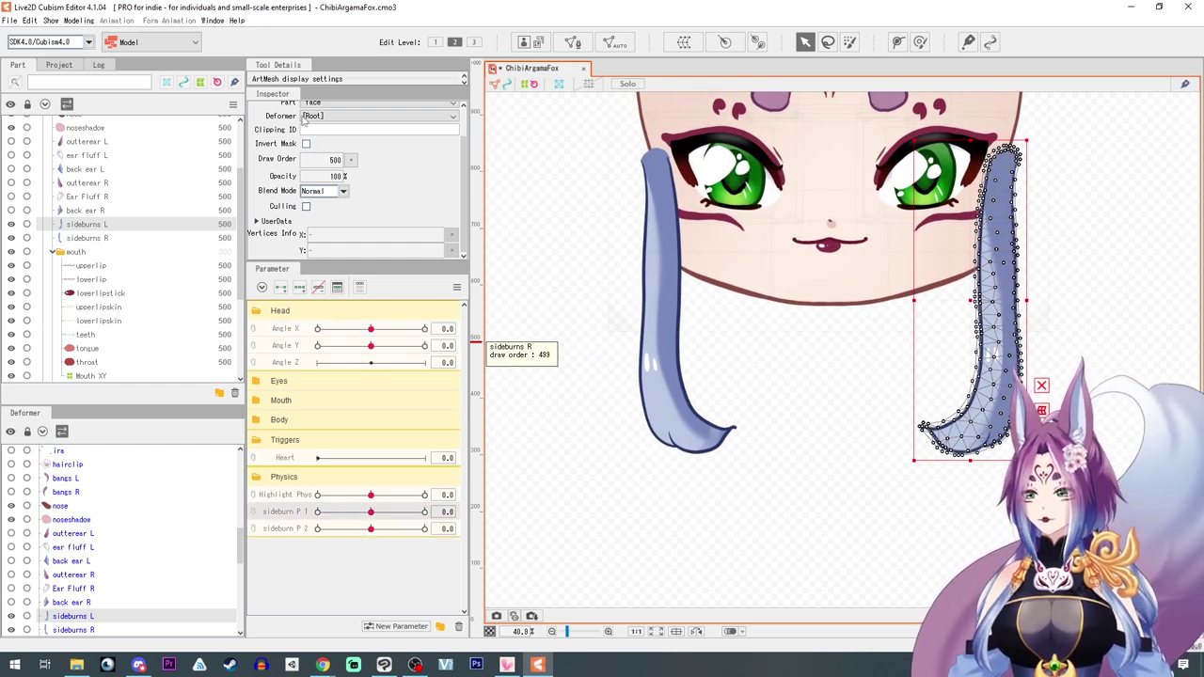
Add a deform path along sideburns L from its root to its curled tip
{"action": "left_click", "coordinate": [897, 42]}
{"action": "left_click", "coordinate": [1002, 410]}
{"action": "left_click", "coordinate": [929, 430]}
{"action": "left_click", "coordinate": [805, 42]}
Add three keys on sideburn P 1 for sideburns L, bending the strand outward at 30 and inward at -30
{"action": "left_click", "coordinate": [299, 287]}
{"action": "left_click_drag", "start_coordinate": [371, 511], "coordinate": [424, 512]}
{"action": "left_click_drag", "start_coordinate": [1002, 364], "coordinate": [1023, 357]}
{"action": "left_click_drag", "start_coordinate": [1002, 411], "coordinate": [1010, 450]}
{"action": "left_click_drag", "start_coordinate": [929, 430], "coordinate": [964, 445]}
{"action": "left_click_drag", "start_coordinate": [424, 511], "coordinate": [317, 512]}
{"action": "left_click_drag", "start_coordinate": [1000, 296], "coordinate": [994, 295]}
{"action": "left_click_drag", "start_coordinate": [998, 418], "coordinate": [970, 414]}
{"action": "left_click_drag", "start_coordinate": [934, 432], "coordinate": [893, 426]}
Add three keys on sideburn P 2 for sideburns L and bend the strand's curled lower end at the end keys
{"action": "left_click_drag", "start_coordinate": [317, 512], "coordinate": [424, 529]}
{"action": "left_click", "coordinate": [370, 528]}
{"action": "left_click", "coordinate": [299, 287]}
{"action": "left_click_drag", "start_coordinate": [933, 431], "coordinate": [975, 461]}
{"action": "left_click_drag", "start_coordinate": [371, 512], "coordinate": [424, 512]}
{"action": "left_click_drag", "start_coordinate": [964, 445], "coordinate": [976, 484]}
{"action": "left_click_drag", "start_coordinate": [424, 512], "coordinate": [317, 512]}
{"action": "left_click_drag", "start_coordinate": [899, 401], "coordinate": [887, 451]}
{"action": "left_click_drag", "start_coordinate": [424, 529], "coordinate": [370, 512]}
{"action": "left_click_drag", "start_coordinate": [929, 429], "coordinate": [905, 414]}
{"action": "left_click_drag", "start_coordinate": [371, 512], "coordinate": [425, 512]}
{"action": "left_click_drag", "start_coordinate": [965, 445], "coordinate": [946, 437]}
Link sideburn P 1 with sideburn P 2, sweeping both to check how sideburns L bends
{"action": "left_click", "coordinate": [253, 513]}
{"action": "left_click_drag", "start_coordinate": [425, 550], "coordinate": [338, 502]}
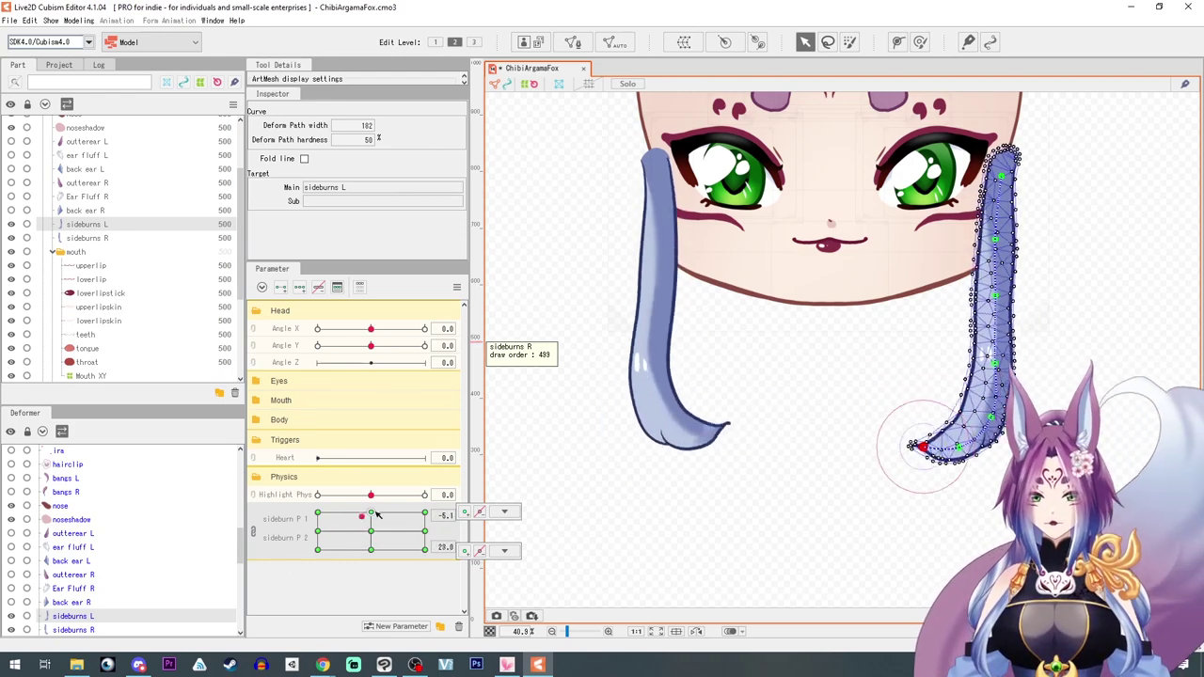
{"action": "left_click", "coordinate": [257, 532]}
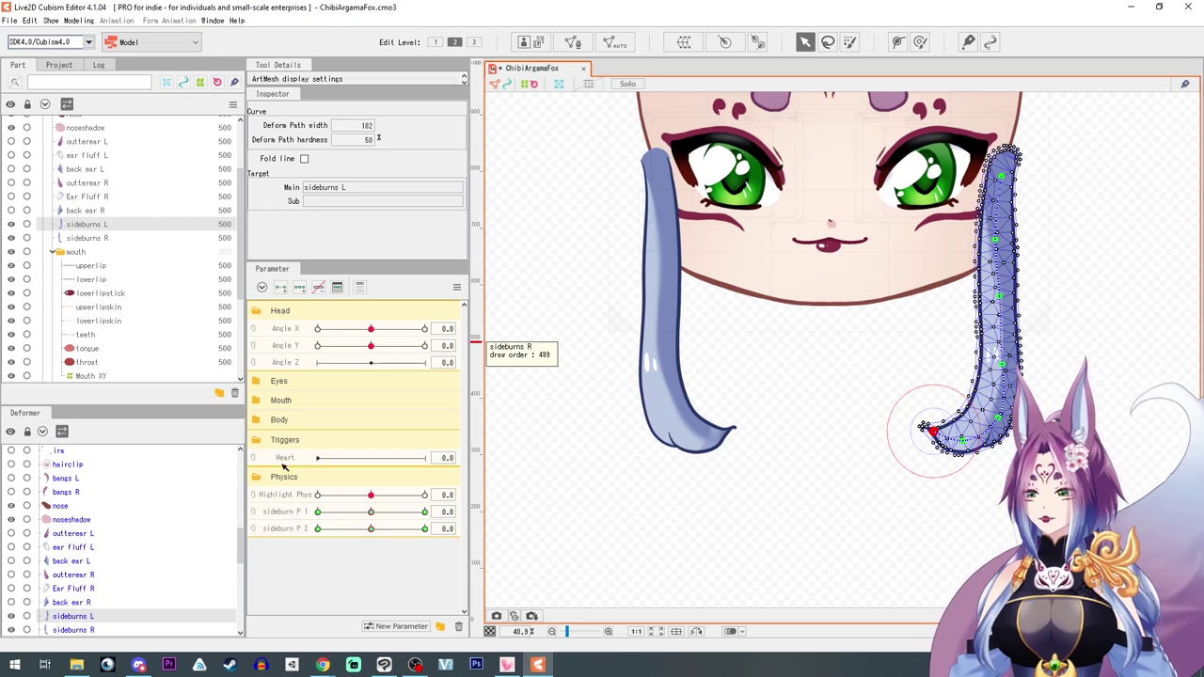
{"action": "left_click", "coordinate": [255, 513]}
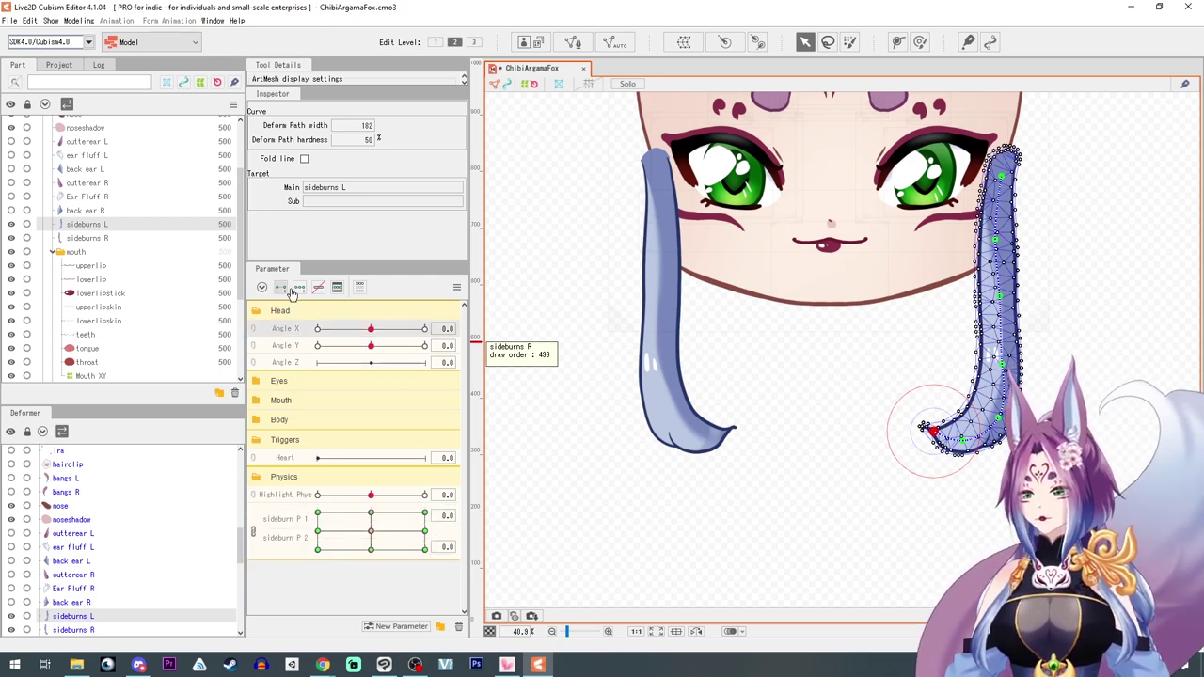
Add three keys on Angle X for sideburns L and set its draw order to 499 at Angle X 30
{"action": "left_click_drag", "start_coordinate": [371, 328], "coordinate": [424, 328]}
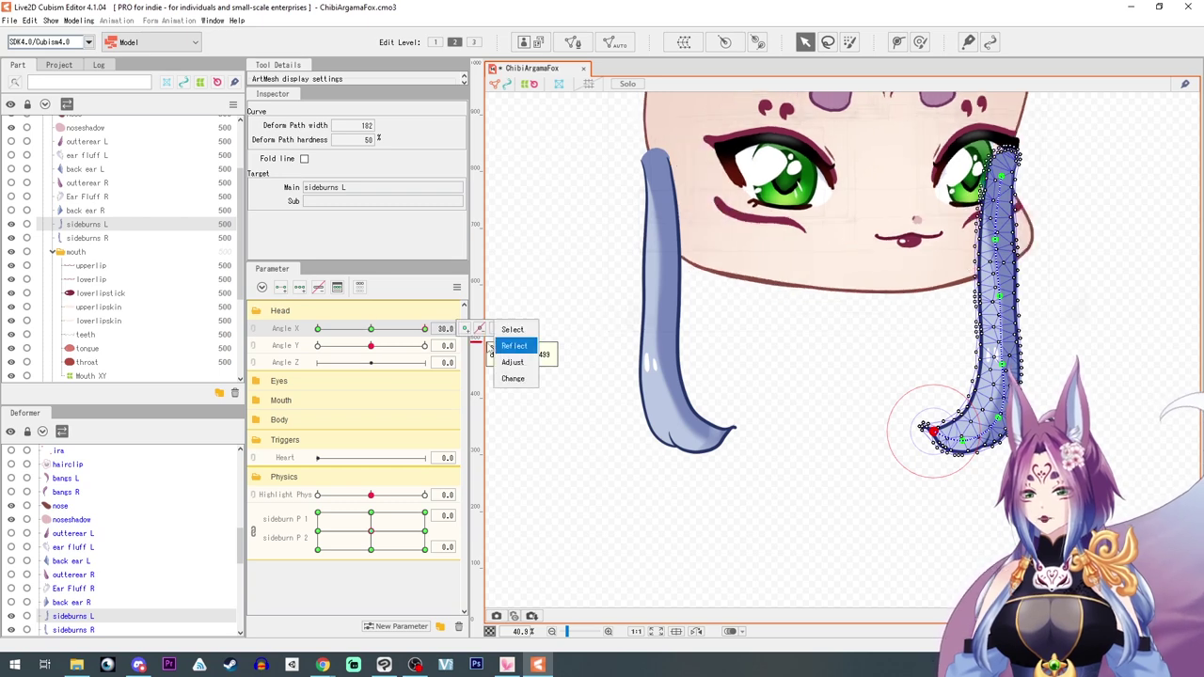
{"action": "left_click", "coordinate": [531, 244]}
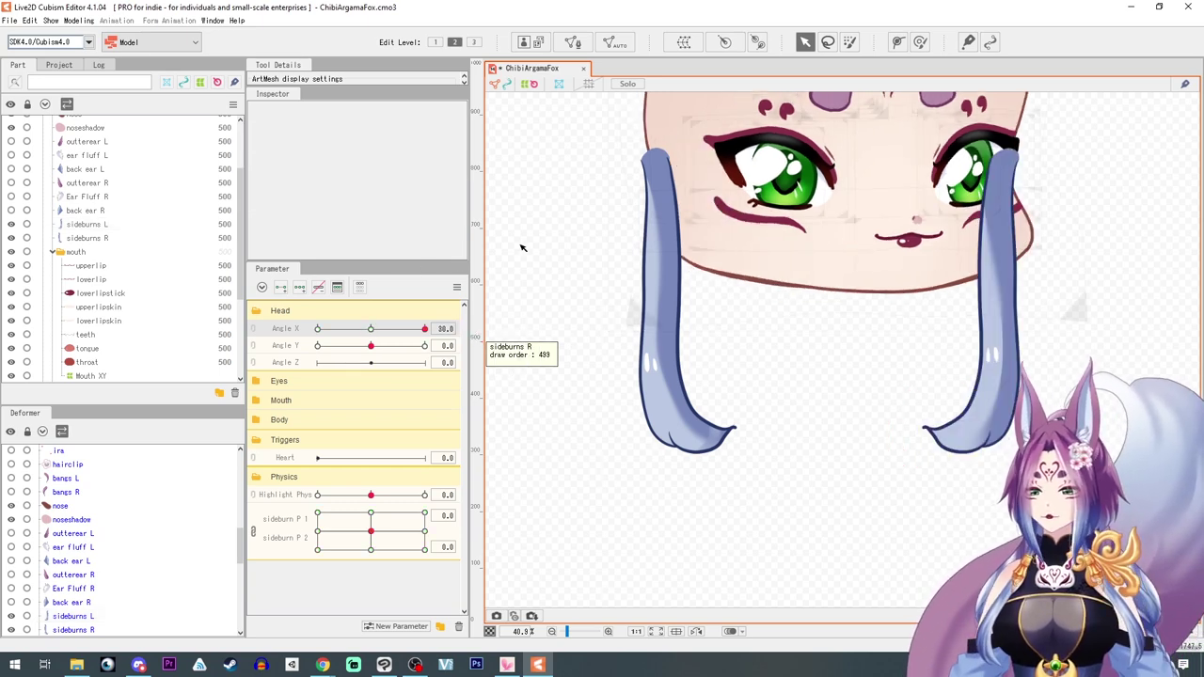
{"action": "left_click", "coordinate": [1006, 325]}
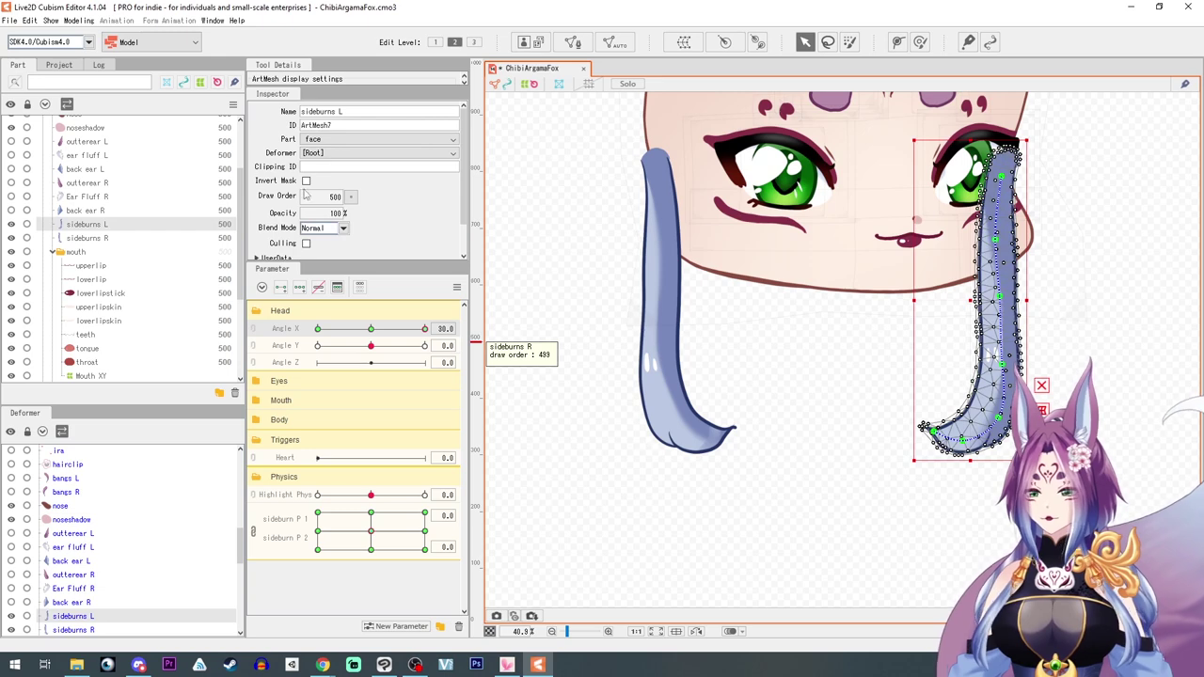
{"action": "left_click", "coordinate": [353, 199]}
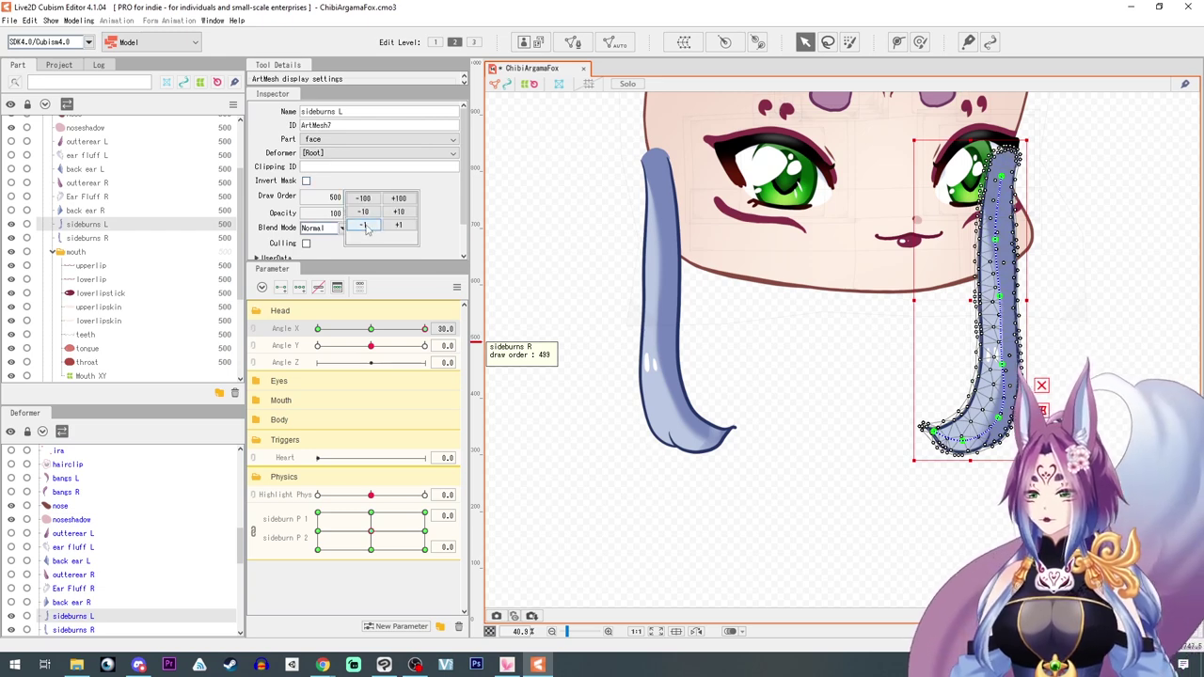
{"action": "left_click", "coordinate": [363, 226]}
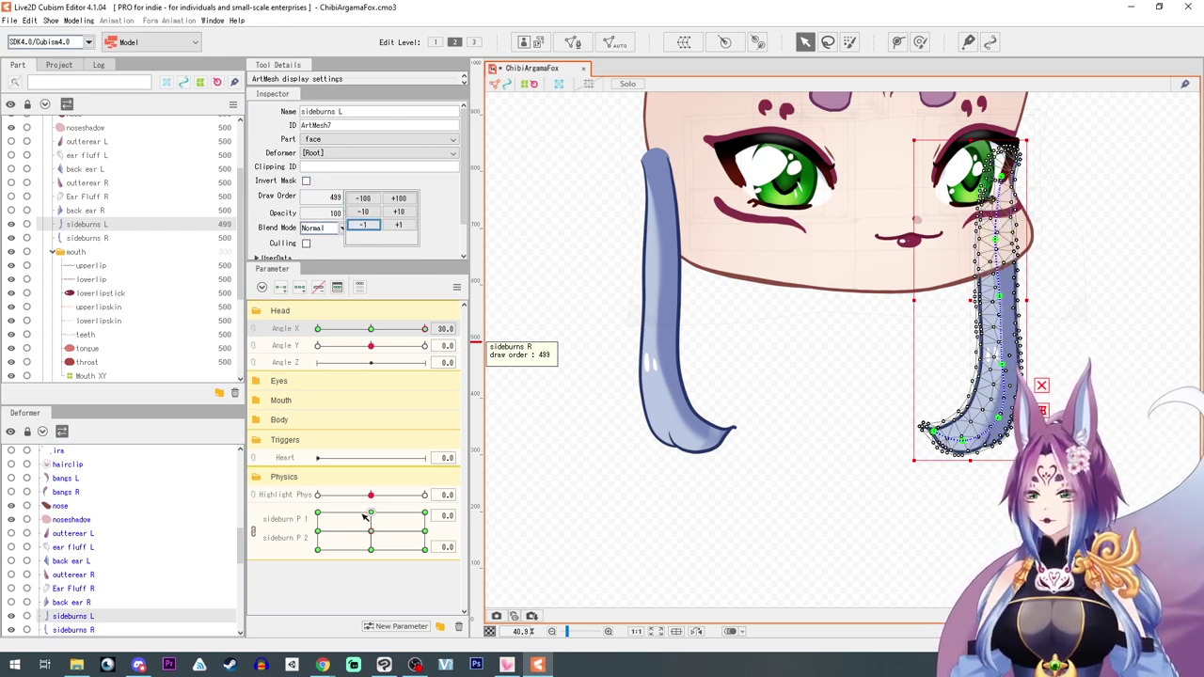
Move the linked sideburn parameters and return Angle X to 0 to check the draw-order switch of sideburns L
{"action": "mouse_move", "coordinate": [317, 516]}
{"action": "left_mouse_down"}
{"action": "mouse_move", "coordinate": [325, 554]}
{"action": "mouse_move", "coordinate": [425, 550]}
{"action": "mouse_move", "coordinate": [365, 529]}
{"action": "left_mouse_up"}
{"action": "left_click_drag", "start_coordinate": [425, 329], "coordinate": [371, 331]}
{"action": "scroll", "coordinate": [650, 546], "scroll_direction": "down", "scroll_amount": 2}
{"action": "left_click_drag", "start_coordinate": [649, 545], "coordinate": [673, 555]}
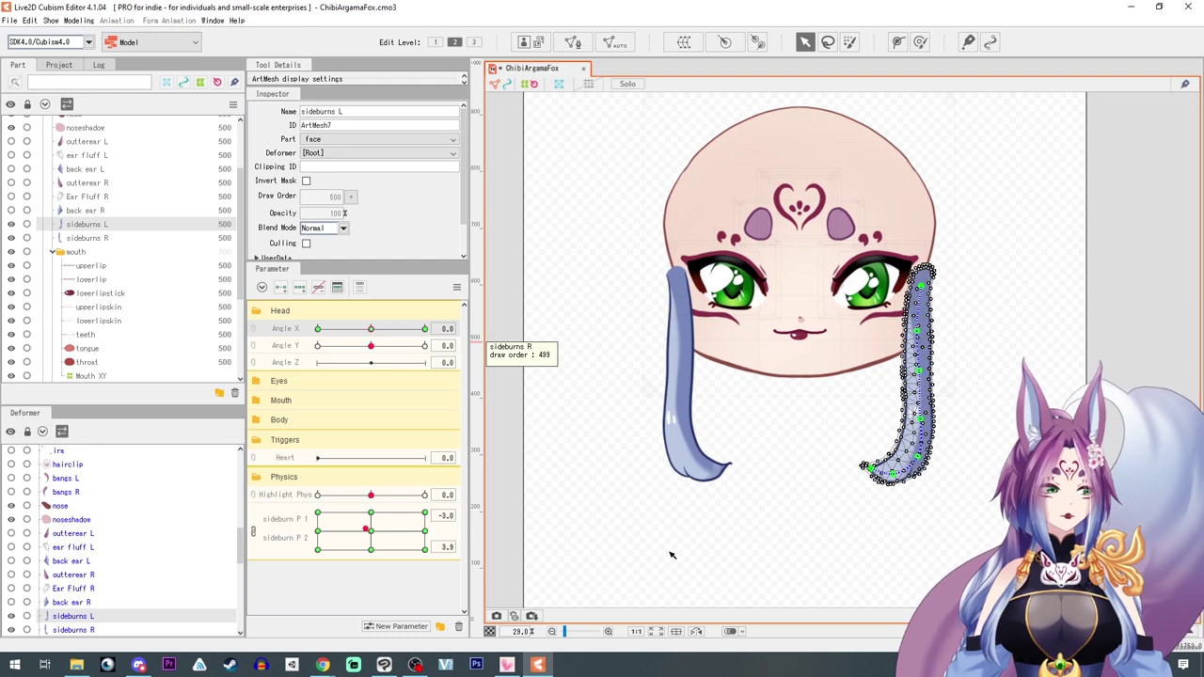
Unlink sideburn P 1 from sideburn P 2 again
{"action": "left_click", "coordinate": [252, 532]}
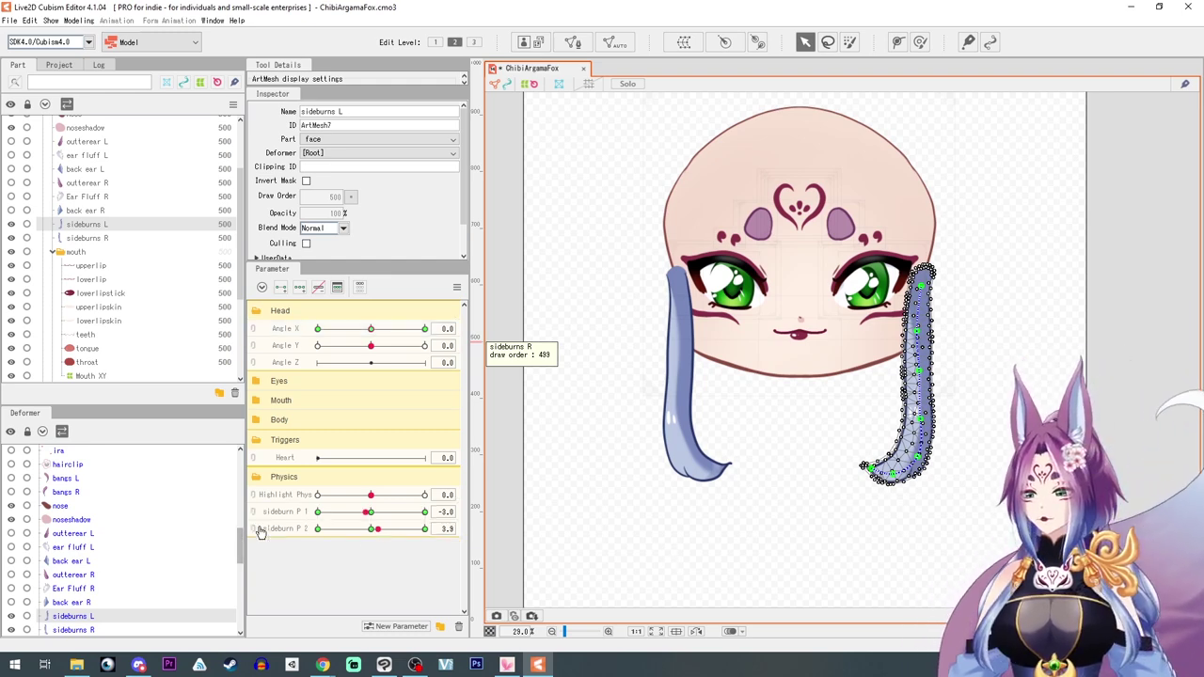
{"action": "left_click", "coordinate": [275, 530]}
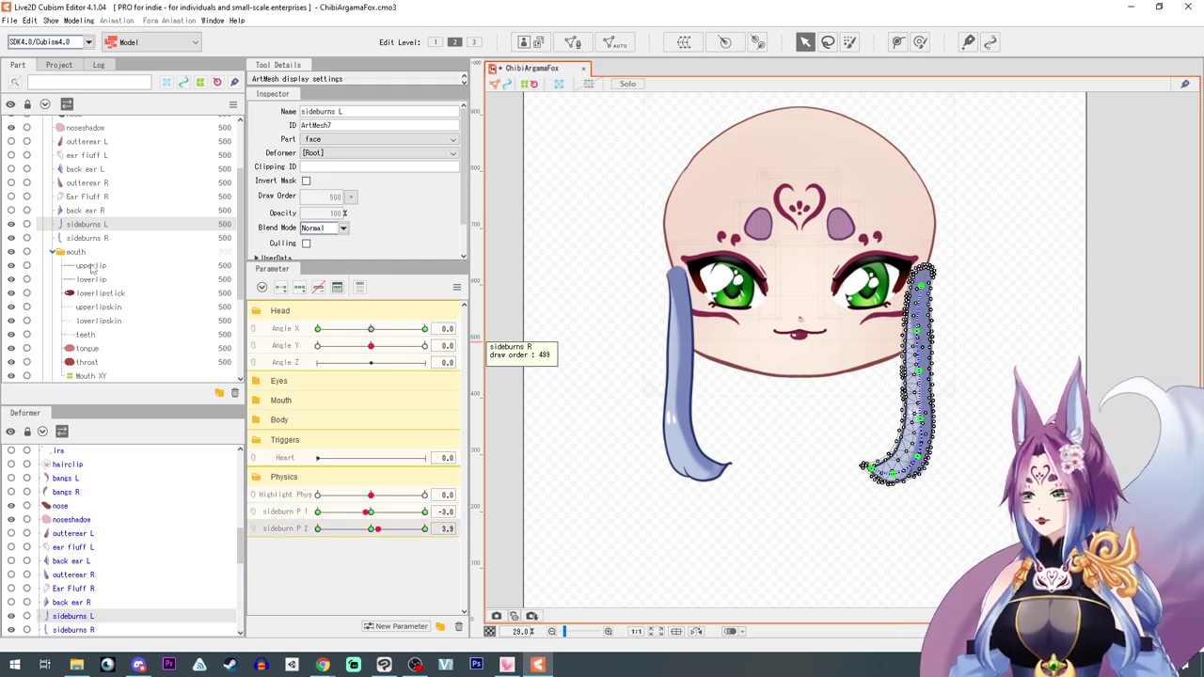
{"action": "left_click", "coordinate": [84, 239], "text": "ctrl"}
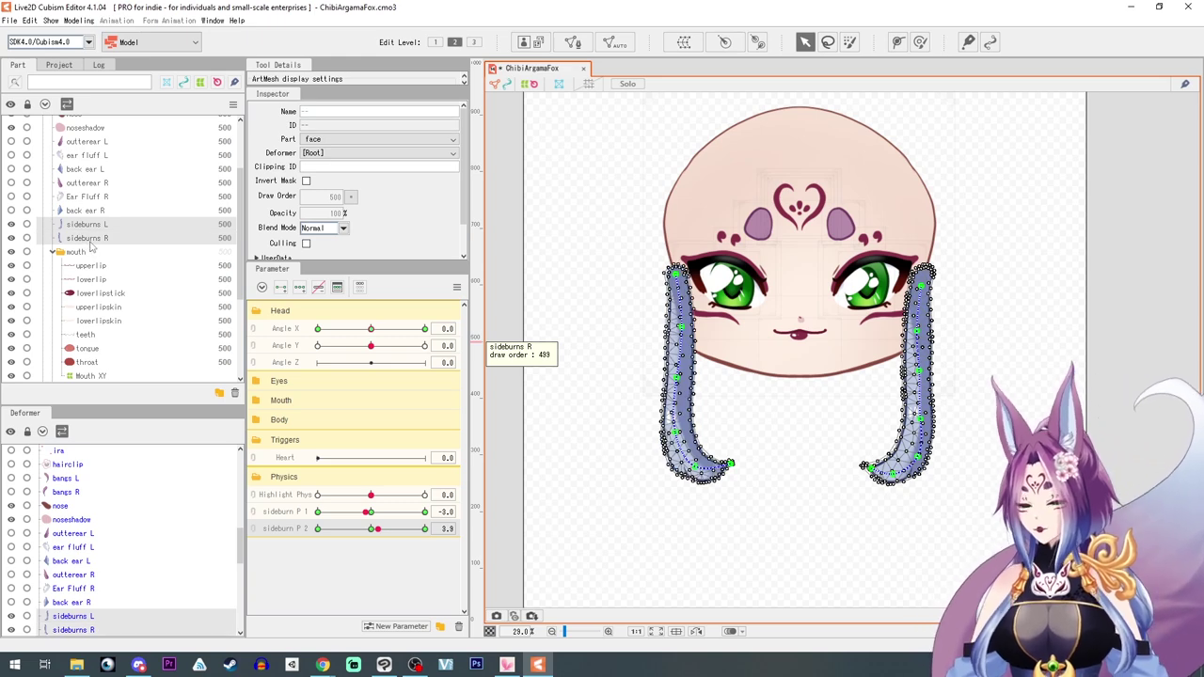
{"action": "left_click", "coordinate": [80, 226]}
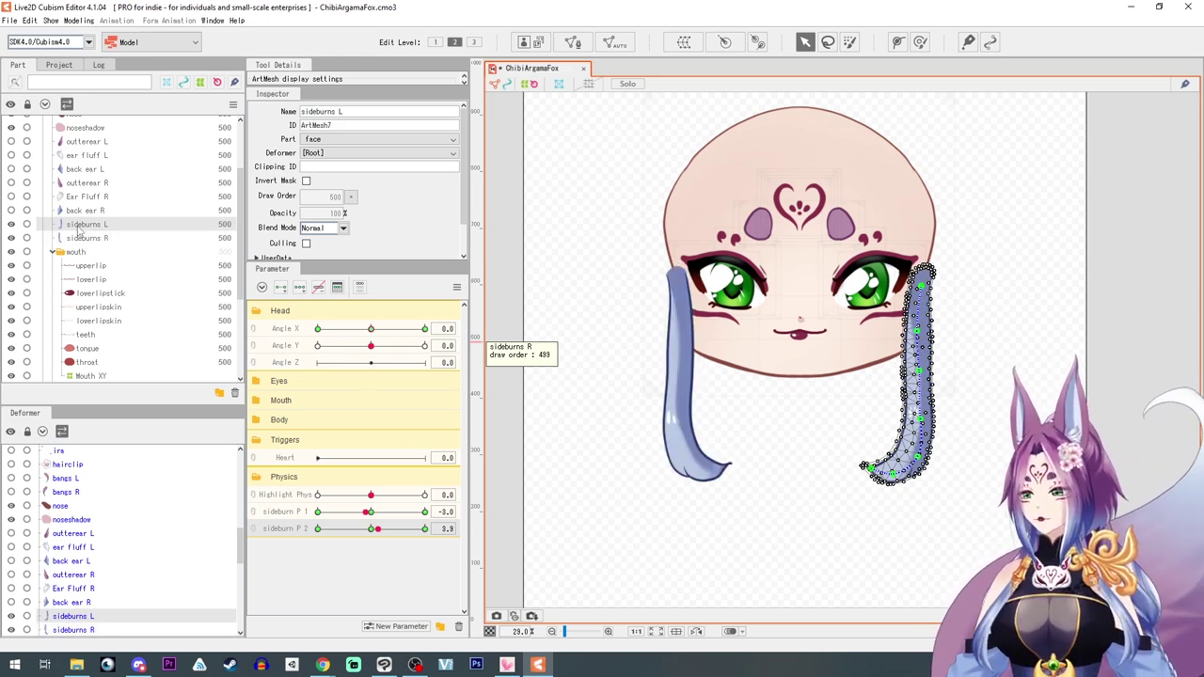
Create a warp deformer named Sideburn R XY as parent of sideburns R in the face part
{"action": "left_click", "coordinate": [89, 241]}
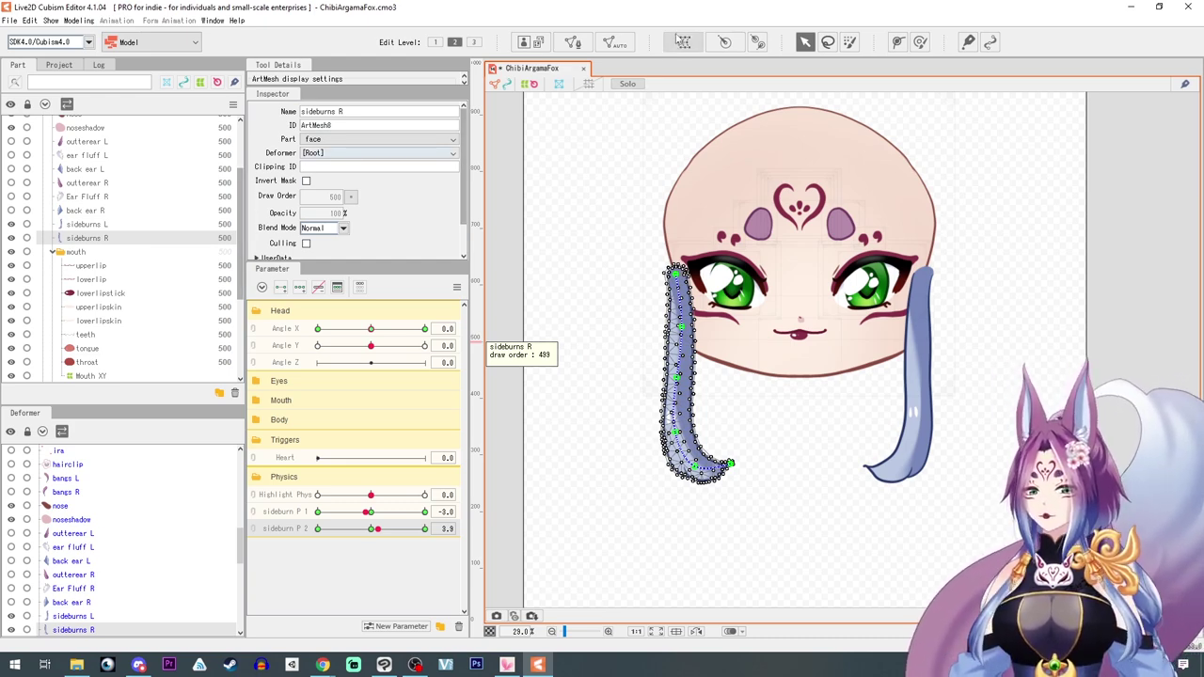
{"action": "left_click", "coordinate": [684, 42]}
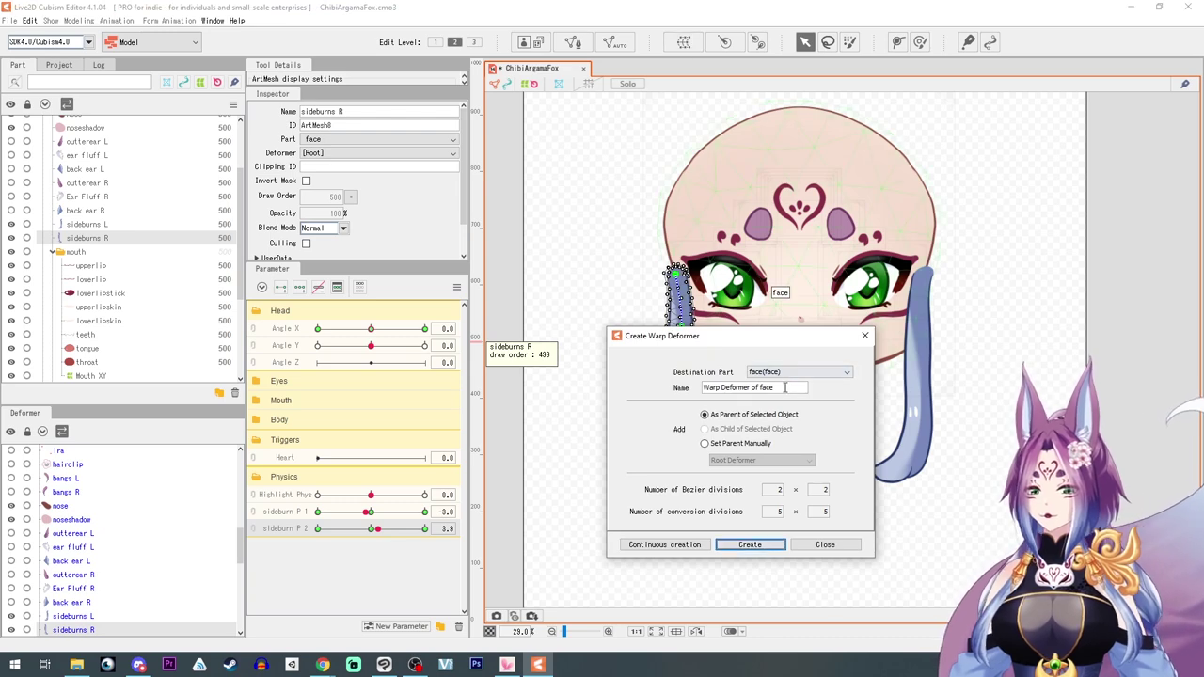
{"action": "triple_click", "coordinate": [759, 387]}
{"action": "type", "text": "Sideburn R XY"}
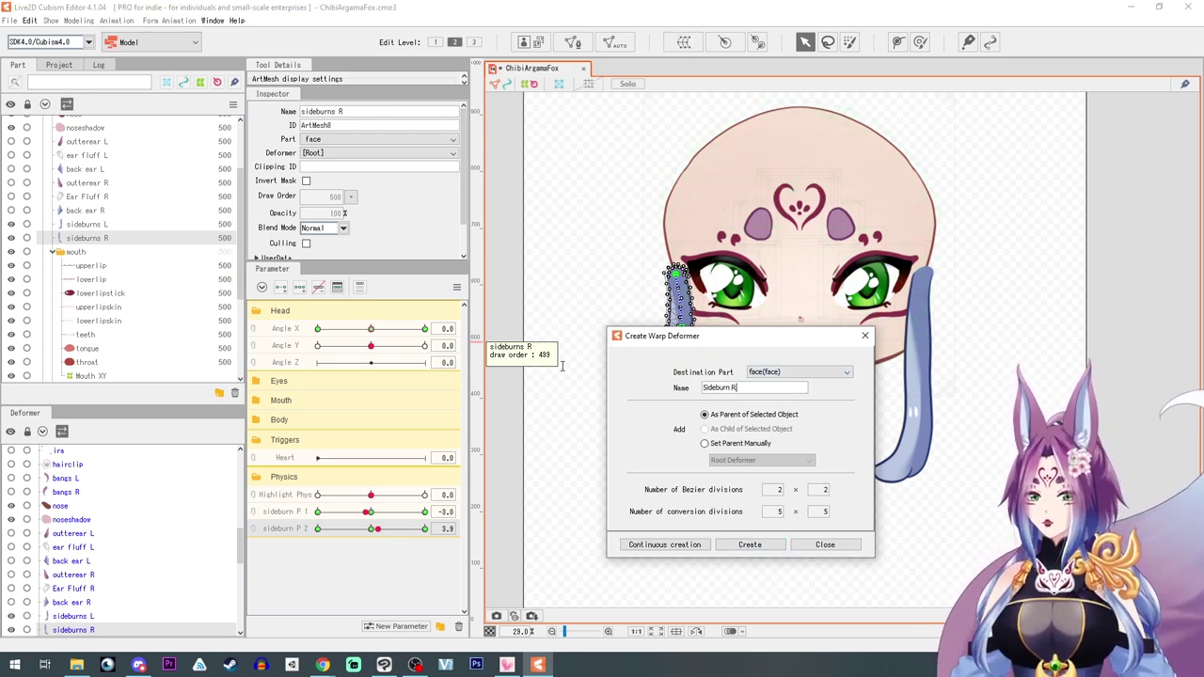
{"action": "left_click", "coordinate": [750, 544]}
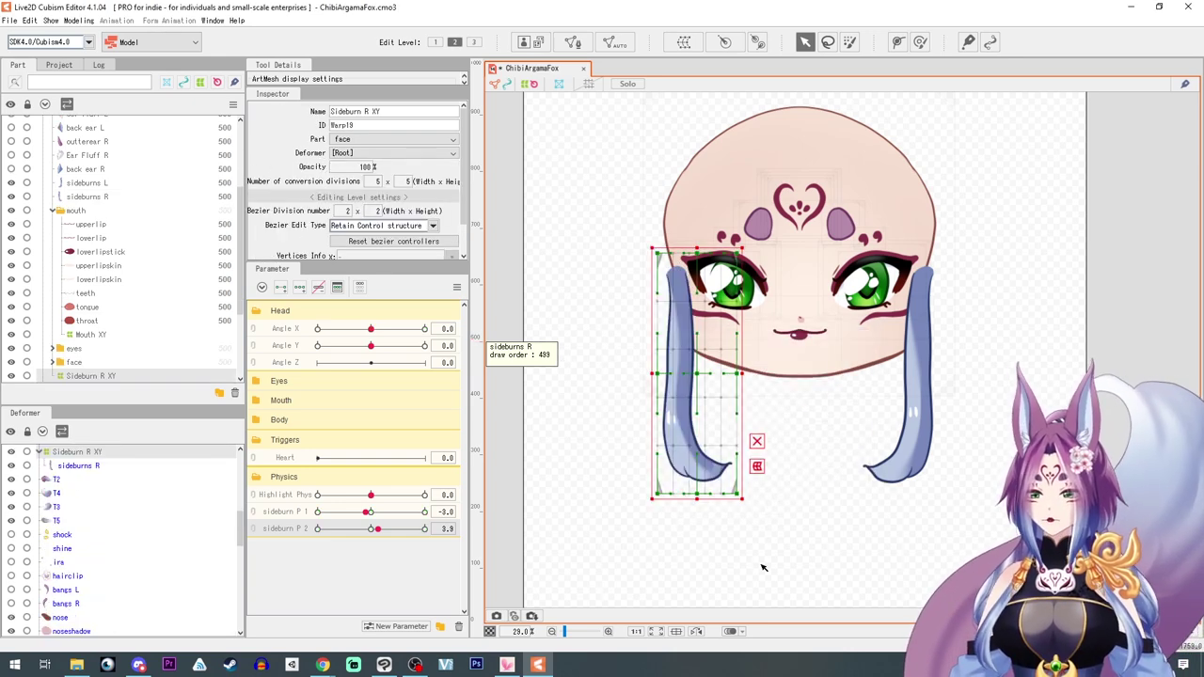
Add three Angle X keys to Sideburn R XY, then shift it toward the face centre and widen it slightly at 30
{"action": "left_click", "coordinate": [291, 331]}
{"action": "left_click", "coordinate": [299, 287]}
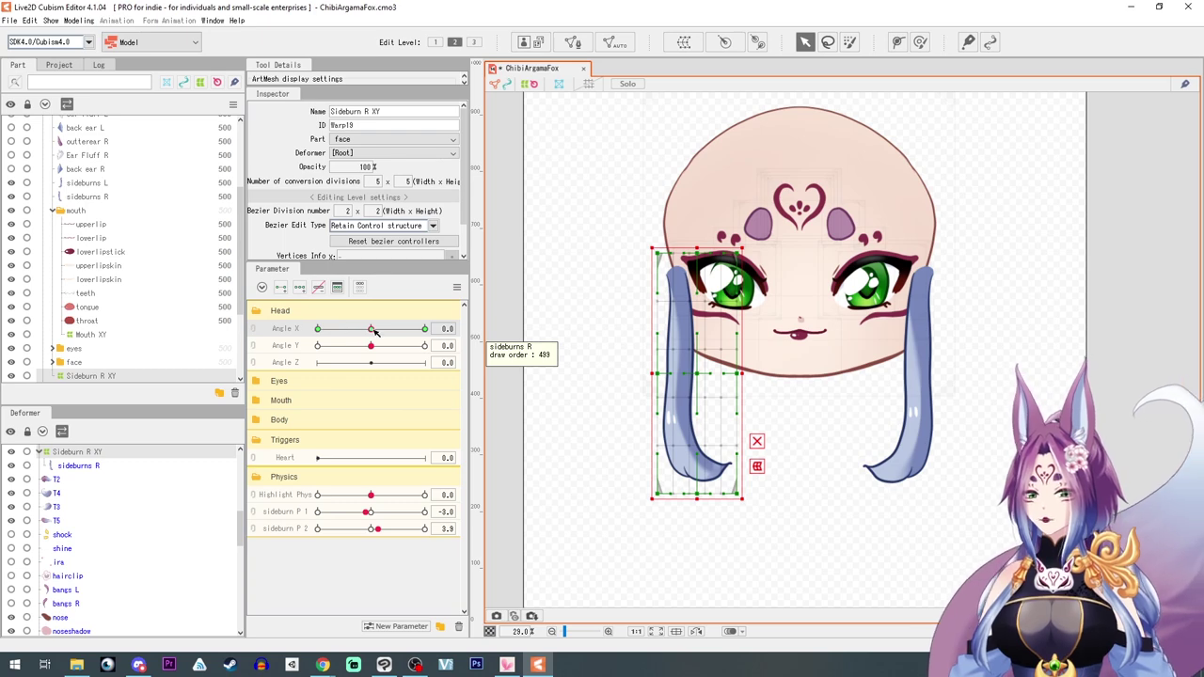
{"action": "left_click_drag", "start_coordinate": [374, 331], "coordinate": [664, 373]}
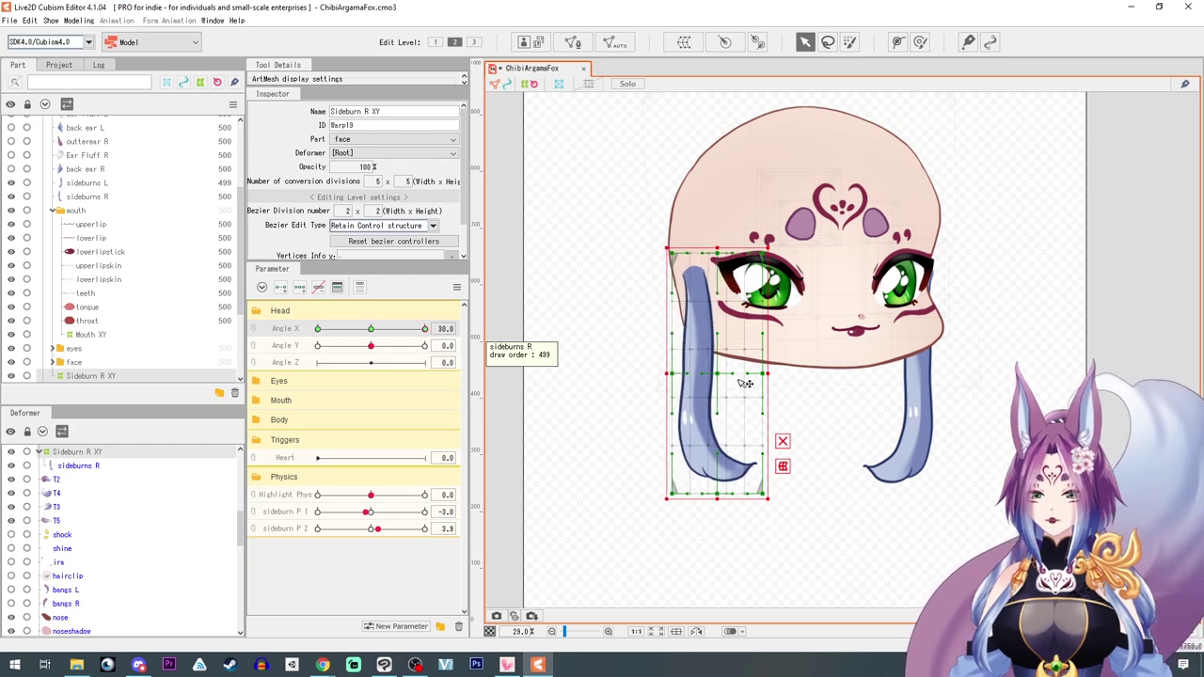
{"action": "left_click_drag", "start_coordinate": [768, 373], "coordinate": [770, 374]}
At Angle X -30, narrow the Sideburn R XY deformer by pulling its outer edge inward
{"action": "left_click_drag", "start_coordinate": [424, 331], "coordinate": [270, 330]}
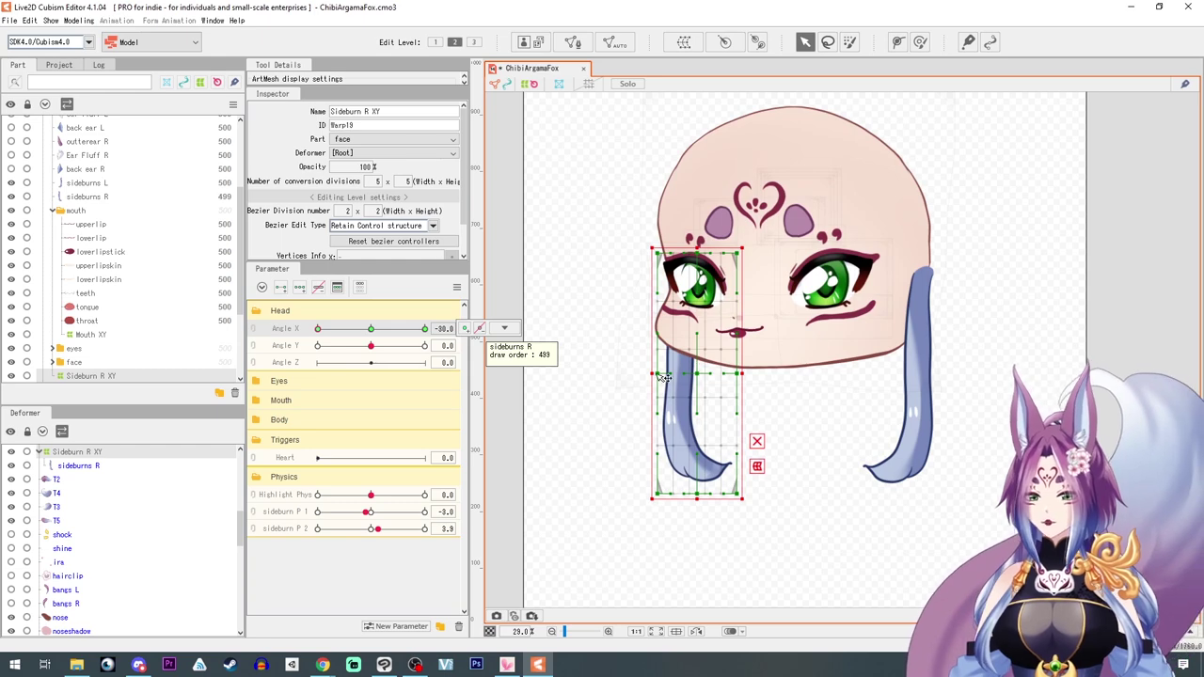
{"action": "left_click_drag", "start_coordinate": [653, 374], "coordinate": [664, 373]}
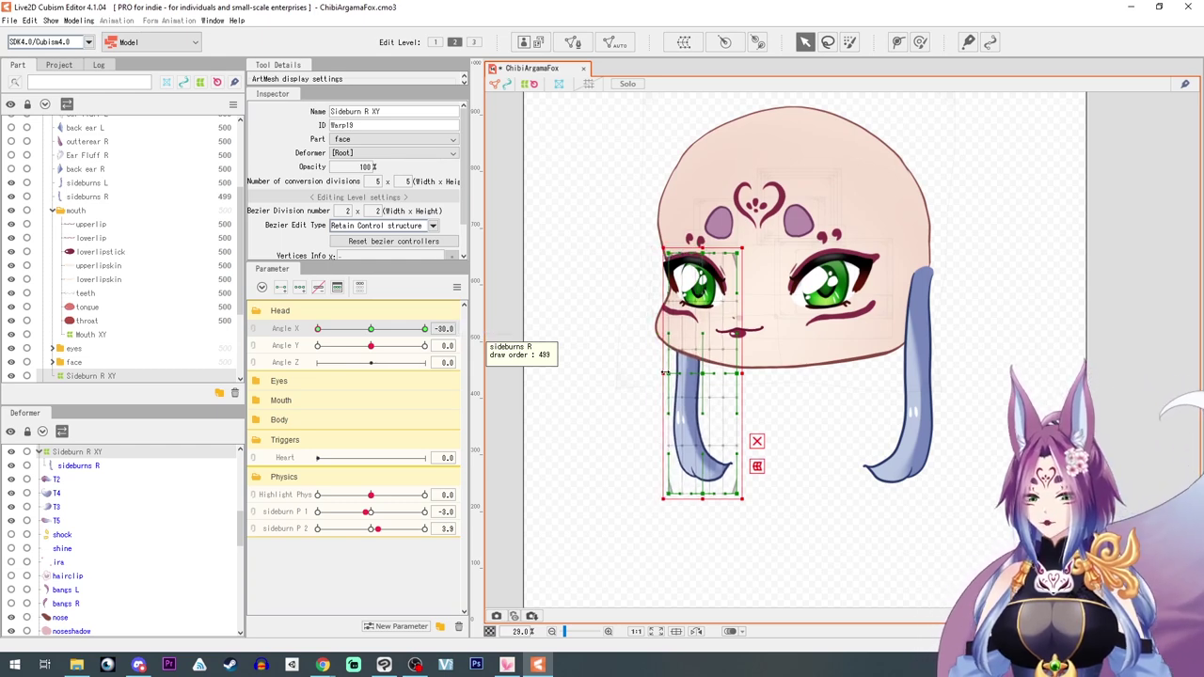
{"action": "mouse_move", "coordinate": [322, 330]}
{"action": "left_mouse_down"}
{"action": "mouse_move", "coordinate": [401, 341]}
{"action": "mouse_move", "coordinate": [306, 335]}
{"action": "left_mouse_up"}
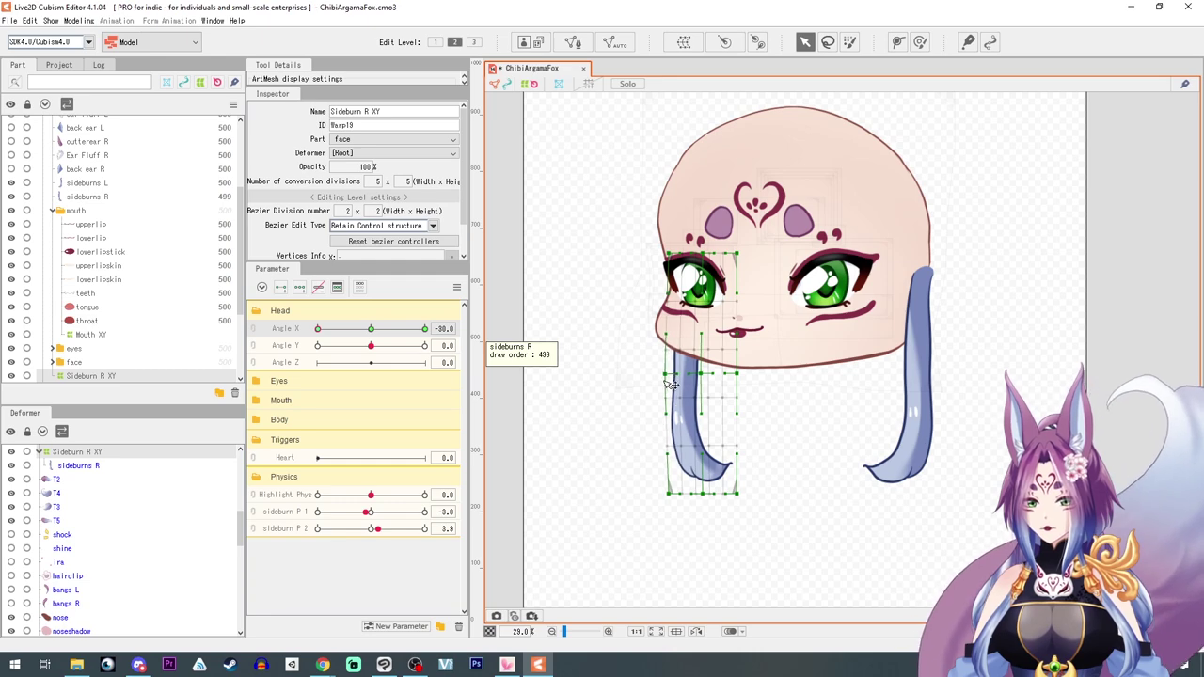
Set the Sideburn R XY conversion divisions to 3 x 4, refine its outer edge at Angle X -30, and return Angle X to 0
{"action": "mouse_move", "coordinate": [376, 182]}
{"action": "left_mouse_down"}
{"action": "mouse_move", "coordinate": [360, 182]}
{"action": "mouse_move", "coordinate": [398, 181]}
{"action": "left_mouse_up"}
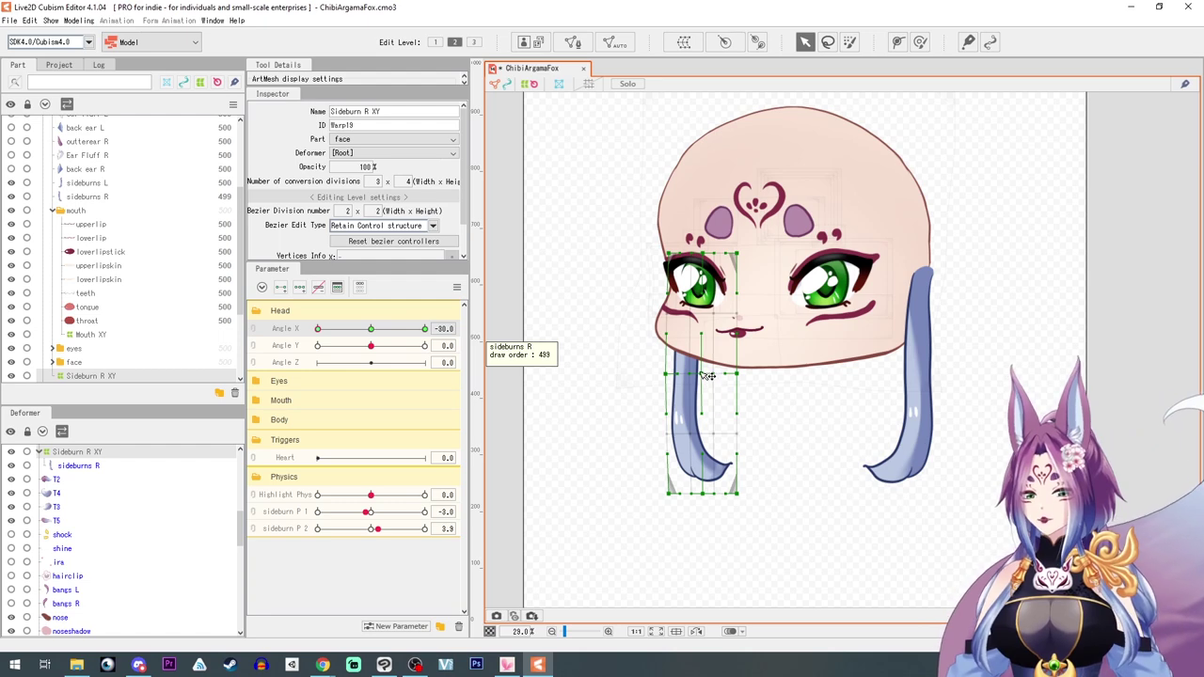
{"action": "left_click_drag", "start_coordinate": [666, 374], "coordinate": [662, 375]}
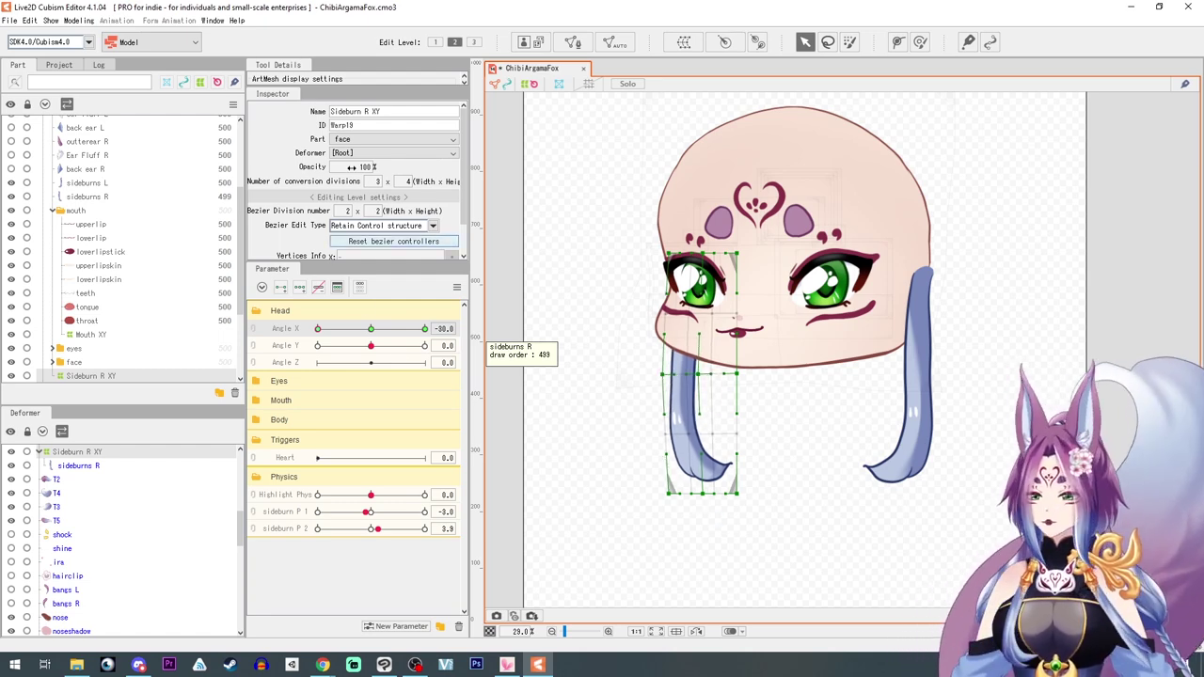
{"action": "left_click_drag", "start_coordinate": [325, 329], "coordinate": [677, 375]}
{"action": "left_click_drag", "start_coordinate": [424, 329], "coordinate": [371, 329]}
Key Sideburn R XY to Angle Y, raising its middle at 30 and lowering it at -30
{"action": "left_click_drag", "start_coordinate": [371, 346], "coordinate": [78, 382]}
{"action": "left_click_drag", "start_coordinate": [673, 374], "coordinate": [673, 354]}
{"action": "left_click_drag", "start_coordinate": [424, 346], "coordinate": [317, 346]}
{"action": "left_click_drag", "start_coordinate": [673, 376], "coordinate": [673, 399]}
{"action": "left_click_drag", "start_coordinate": [317, 347], "coordinate": [371, 347]}
Link Angle X with Angle Y and automatically generate the four corner shapes for Sideburn R XY
{"action": "left_click", "coordinate": [253, 329]}
{"action": "left_click", "coordinate": [458, 288]}
{"action": "left_click", "coordinate": [546, 368]}
{"action": "left_click", "coordinate": [760, 432]}
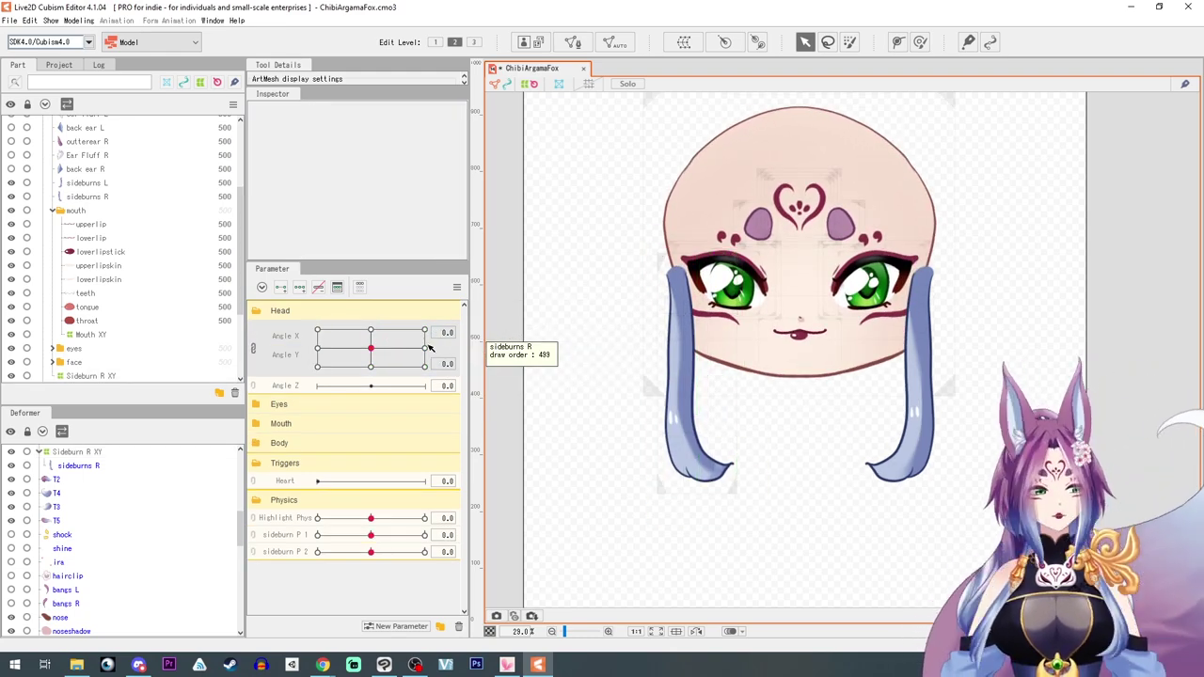
Check the Sideburn R XY corner shapes across Angle X and Y, then unlink the two parameters
{"action": "left_click_drag", "start_coordinate": [209, 288], "coordinate": [451, 320]}
{"action": "left_click", "coordinate": [505, 328]}
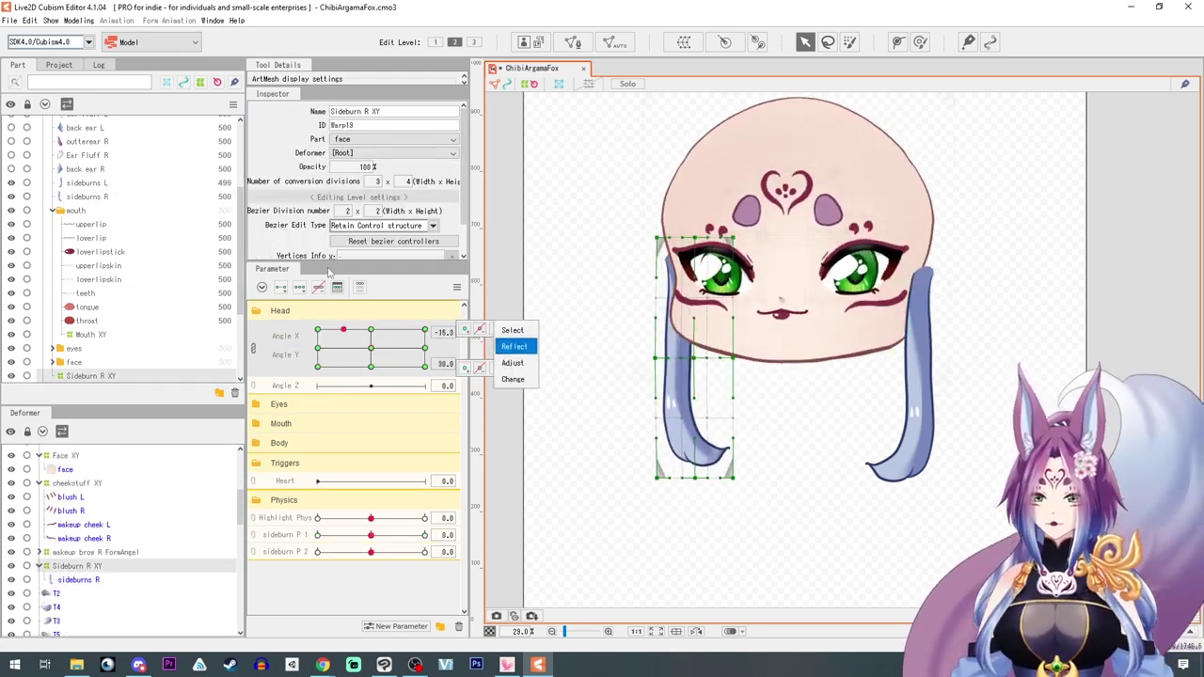
{"action": "left_click", "coordinate": [253, 348]}
Create a warp deformer named sideburn L XY with 3 x 3 conversion divisions as parent of sideburns L
{"action": "left_click", "coordinate": [87, 184]}
{"action": "left_click", "coordinate": [684, 42]}
{"action": "triple_click", "coordinate": [763, 386]}
{"action": "type", "text": "sideburn L XY"}
{"action": "left_click", "coordinate": [749, 545]}
Key sideburn L XY to Angle X, shift it toward the face centre at -30, and return Angle X to 0
{"action": "left_click_drag", "start_coordinate": [371, 328], "coordinate": [128, 370]}
{"action": "left_click_drag", "start_coordinate": [856, 374], "coordinate": [832, 374]}
{"action": "left_click_drag", "start_coordinate": [903, 386], "coordinate": [884, 385]}
{"action": "left_click_drag", "start_coordinate": [318, 332], "coordinate": [370, 329]}
Key sideburn L XY to Angle Y, raising it at 30 and lowering it at -30
{"action": "left_click_drag", "start_coordinate": [371, 345], "coordinate": [428, 346]}
{"action": "left_click_drag", "start_coordinate": [892, 378], "coordinate": [892, 363]}
{"action": "left_click_drag", "start_coordinate": [425, 345], "coordinate": [236, 390]}
{"action": "left_click_drag", "start_coordinate": [901, 371], "coordinate": [901, 389]}
{"action": "left_click_drag", "start_coordinate": [318, 345], "coordinate": [371, 345]}
Link Angle X with Angle Y and automatically generate the four corner shapes for sideburn L XY
{"action": "left_click", "coordinate": [253, 330]}
{"action": "left_click", "coordinate": [457, 288]}
{"action": "left_click", "coordinate": [516, 366]}
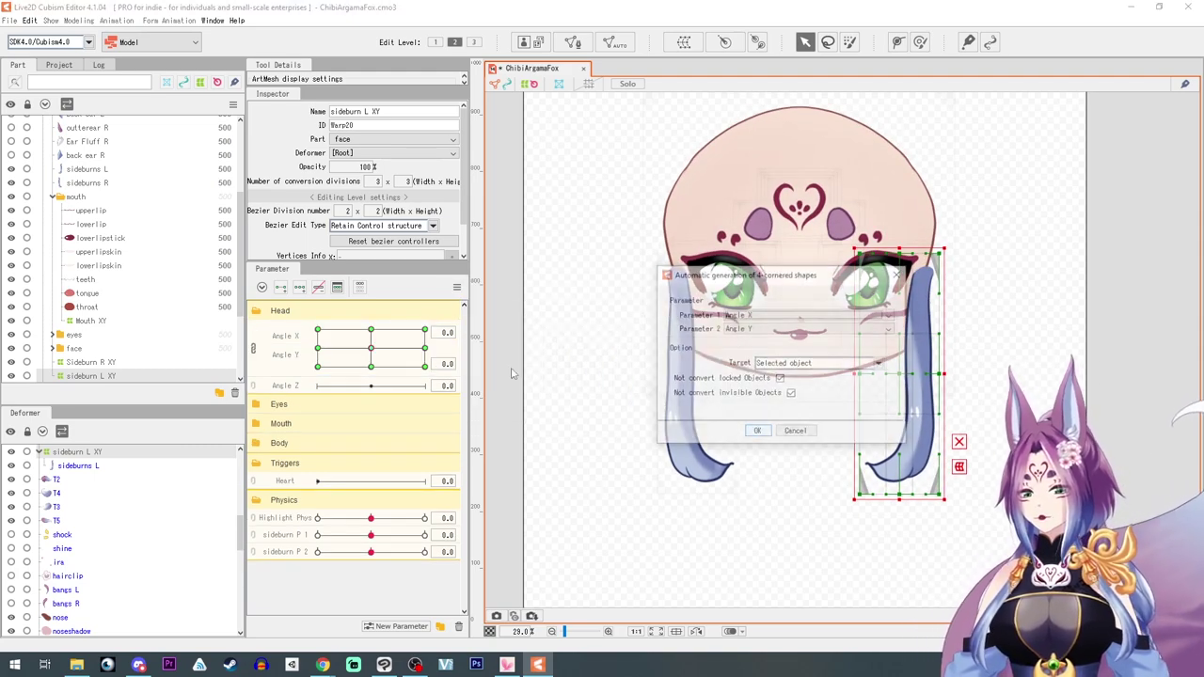
{"action": "left_click", "coordinate": [759, 431]}
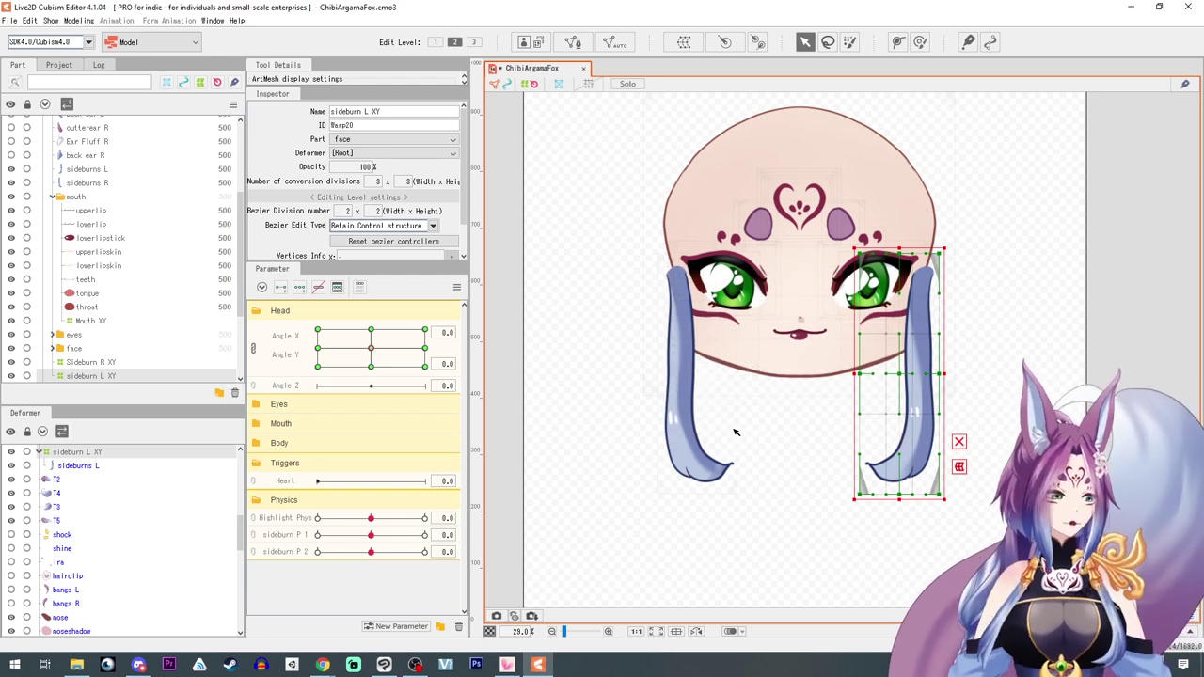
Create a warp deformer named side phys3 as parent of Sideburn R XY and sideburn L XY
{"action": "left_click", "coordinate": [91, 363]}
{"action": "left_click", "coordinate": [93, 376], "text": "ctrl"}
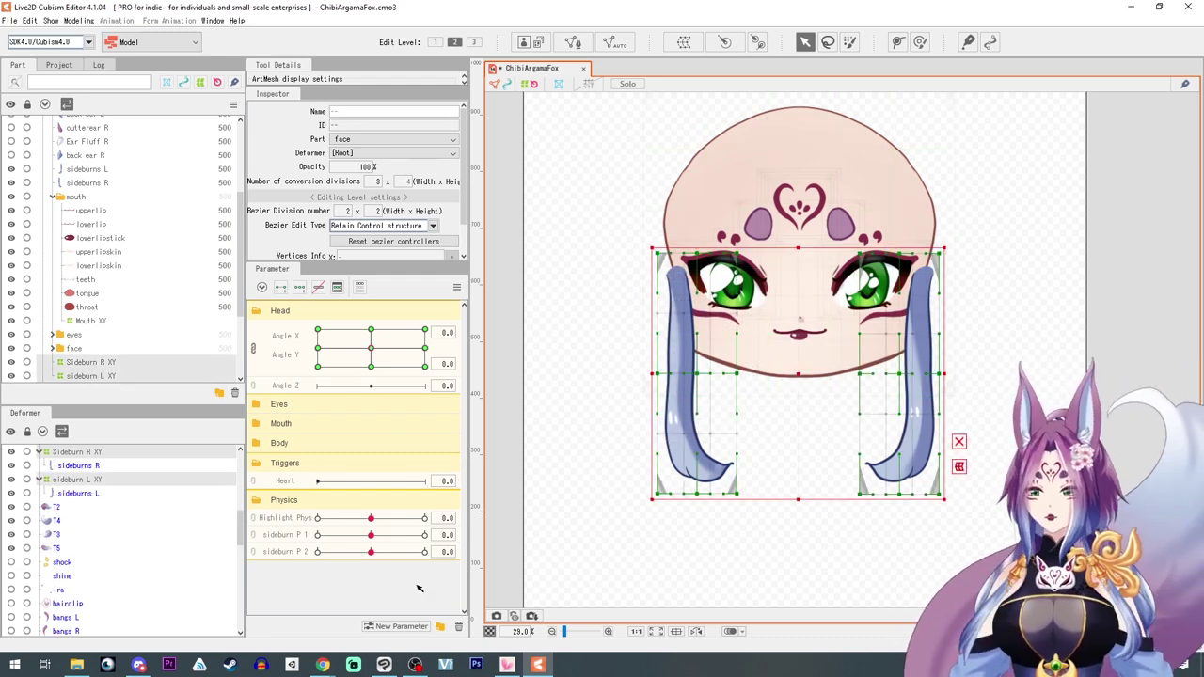
{"action": "left_click", "coordinate": [684, 41]}
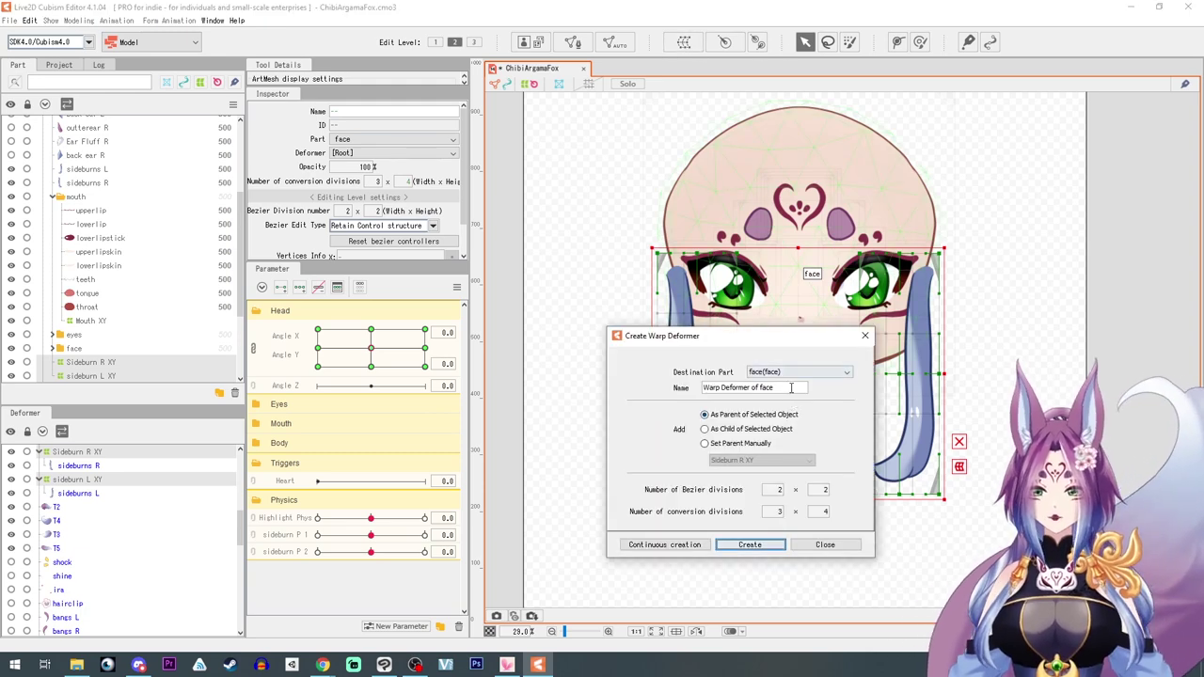
{"action": "type", "text": "side phys3"}
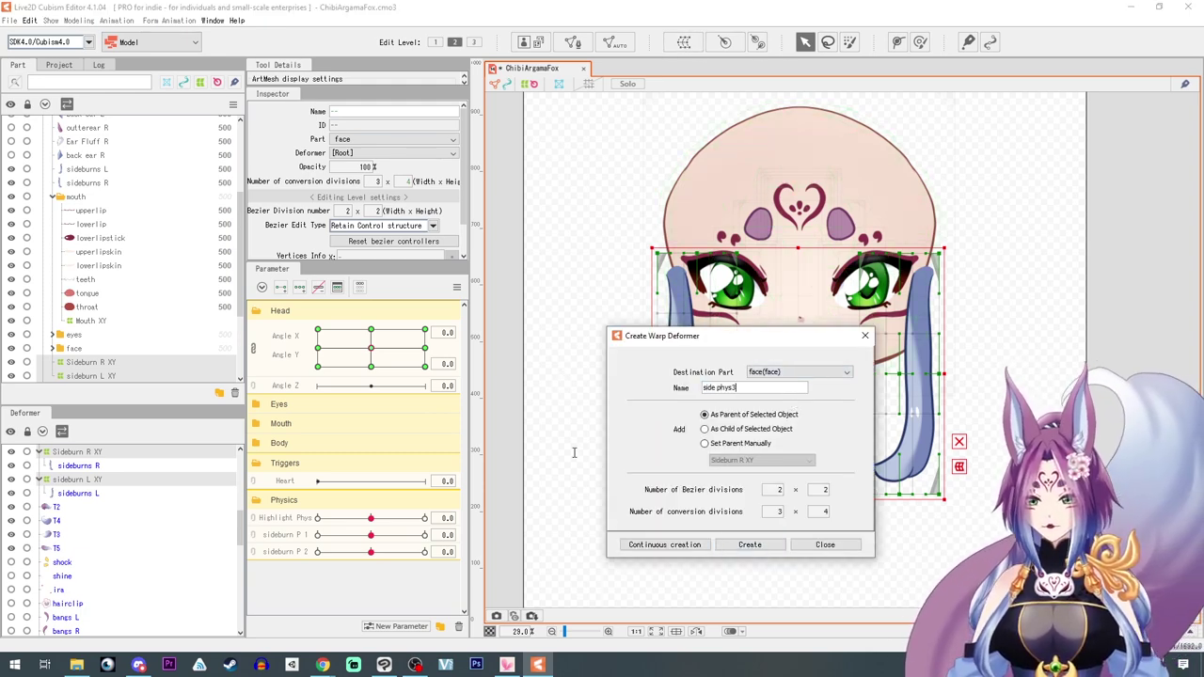
{"action": "left_click", "coordinate": [750, 545]}
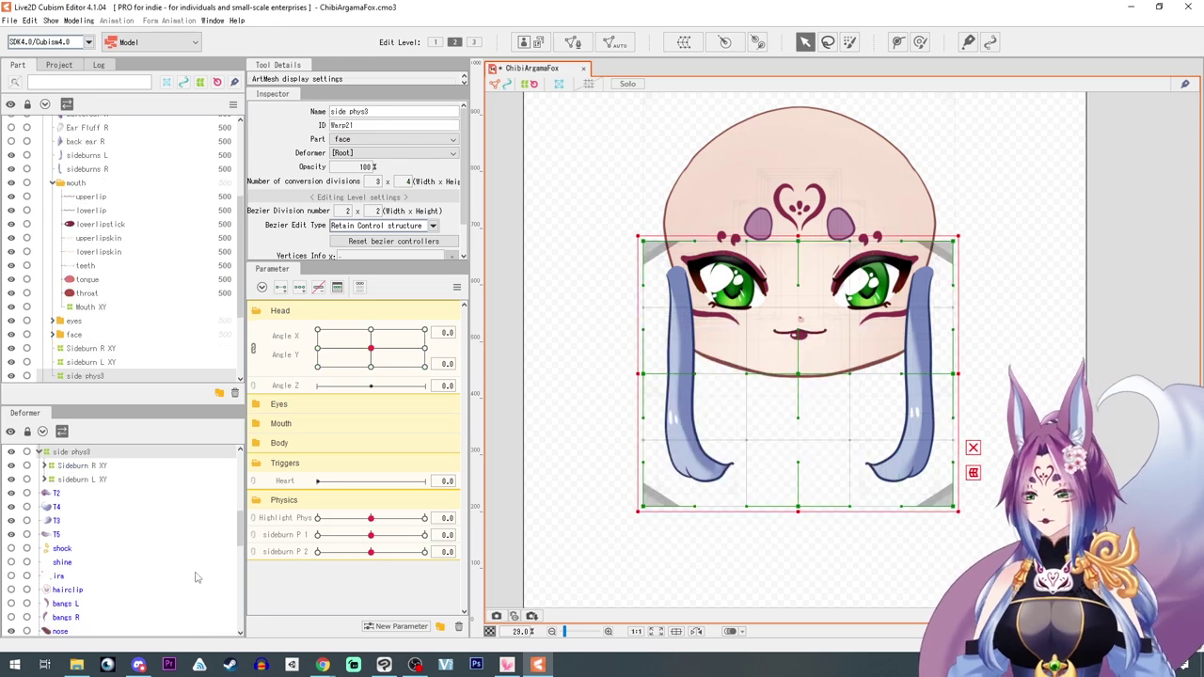
Create a physics parameter named sideburn P 3 with a range of -30 to 30 and default 0
{"action": "left_click", "coordinate": [402, 625]}
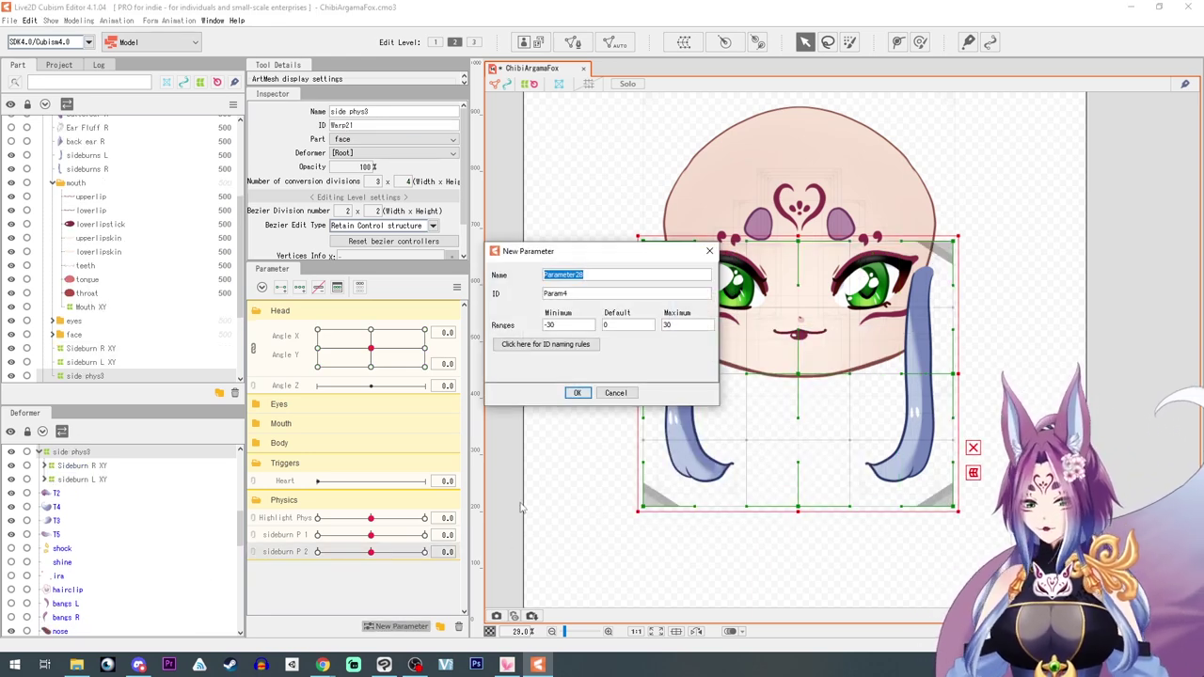
{"action": "type", "text": "sideburn P 3"}
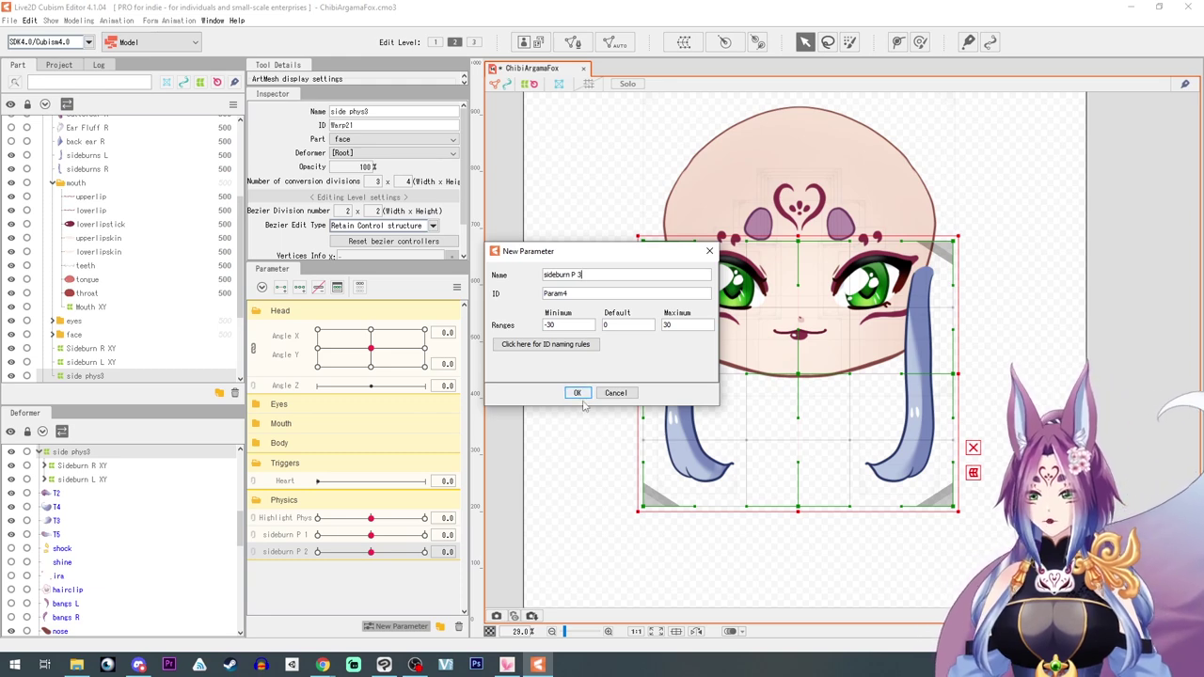
{"action": "left_click", "coordinate": [577, 393]}
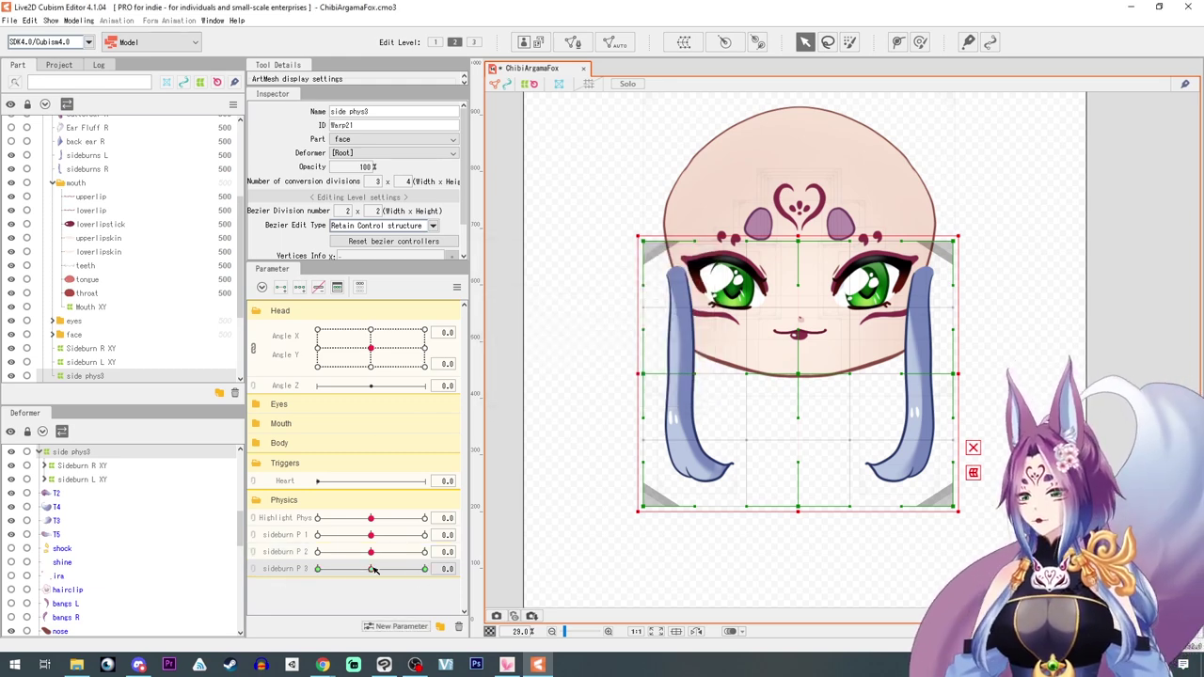
Key side phys3 to sideburn P 3 with three keys, stretch it slightly downward at 30, check -30, and return to 0
{"action": "left_click", "coordinate": [463, 569]}
{"action": "left_click_drag", "start_coordinate": [796, 514], "coordinate": [797, 523]}
{"action": "left_click_drag", "start_coordinate": [399, 571], "coordinate": [183, 564]}
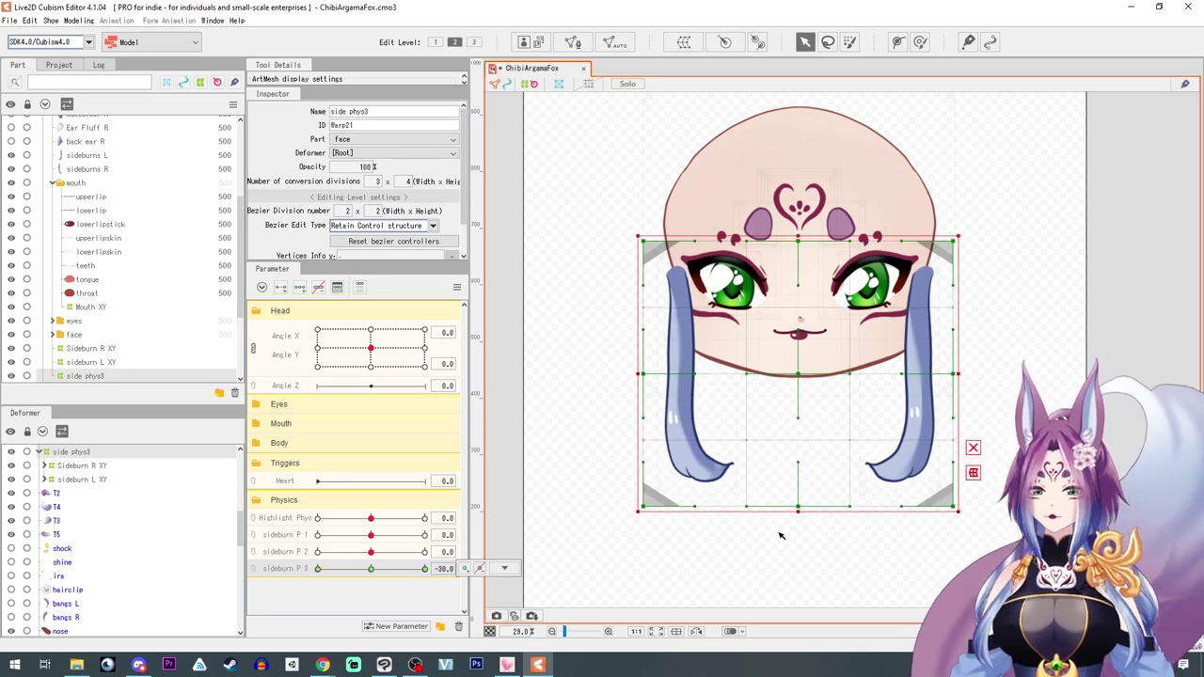
{"action": "left_click_drag", "start_coordinate": [317, 569], "coordinate": [373, 568]}
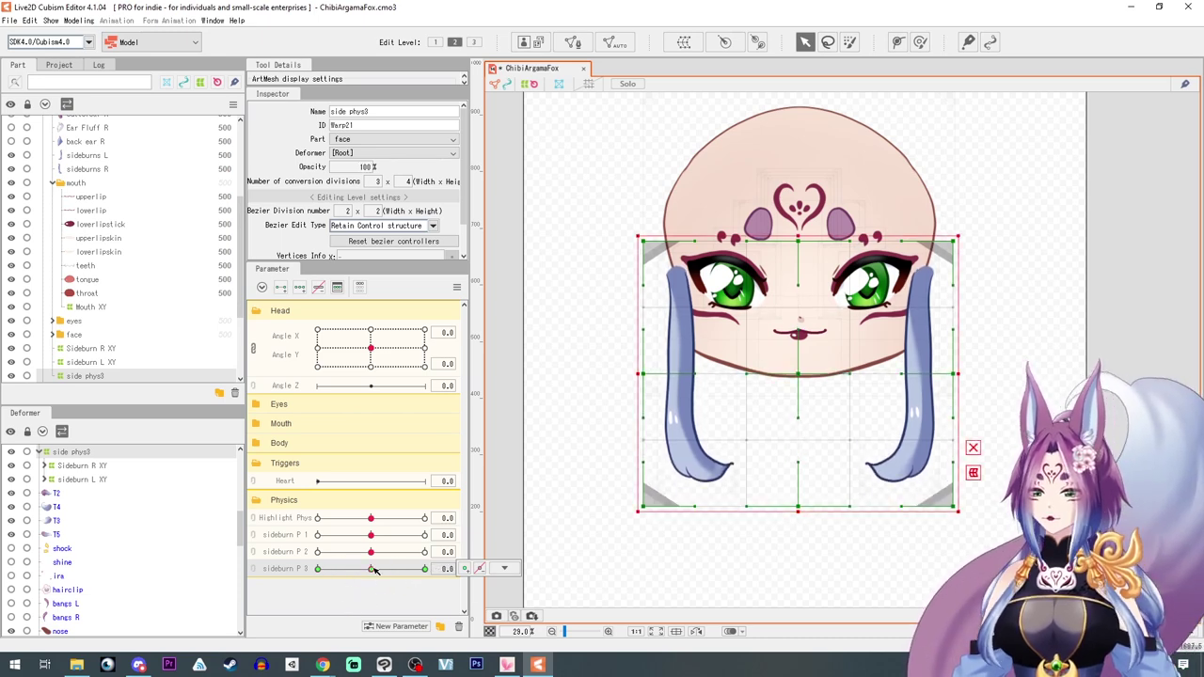
In the physics settings, add a group named Sideburns with the Head Input and Hair (Long) presets
{"action": "left_click", "coordinate": [75, 21]}
{"action": "left_click", "coordinate": [66, 22]}
{"action": "left_click", "coordinate": [141, 266]}
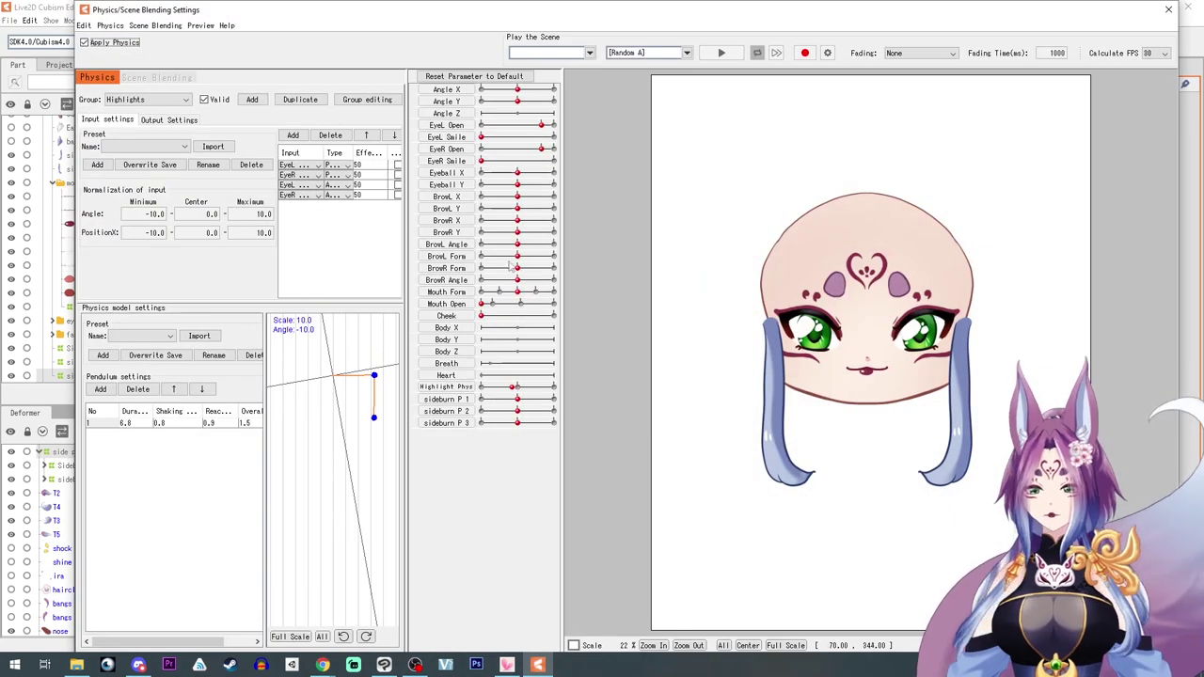
{"action": "left_click", "coordinate": [252, 99]}
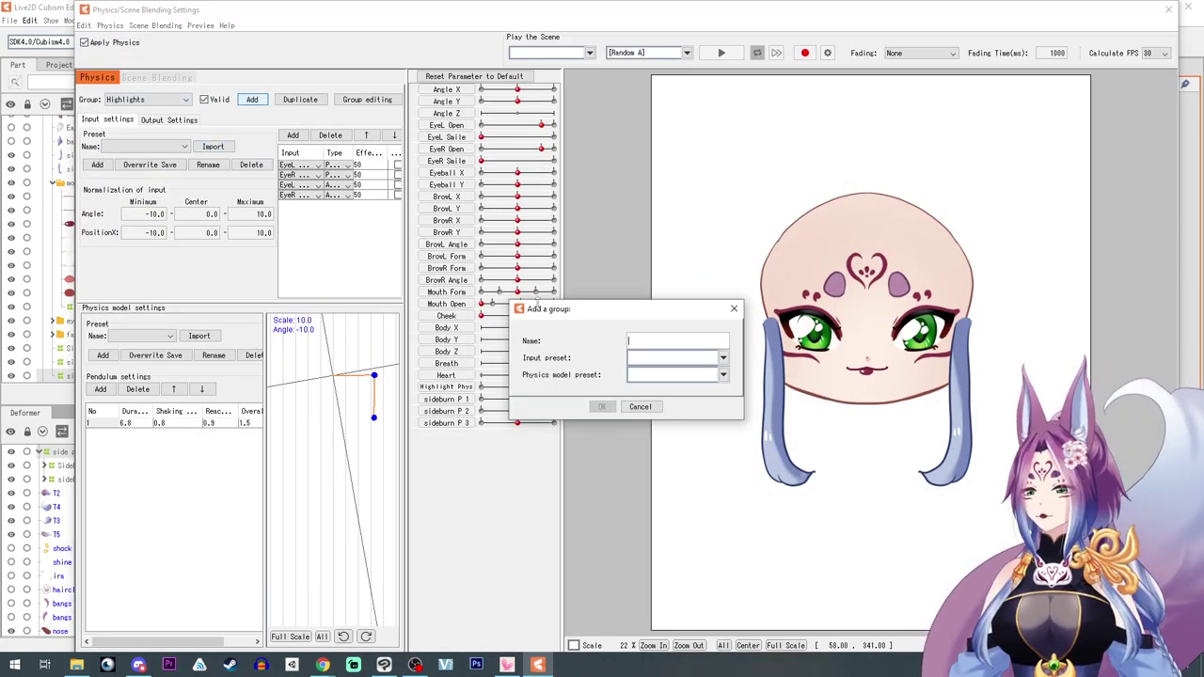
{"action": "left_click", "coordinate": [653, 357]}
{"action": "left_click", "coordinate": [649, 369]}
{"action": "left_click", "coordinate": [649, 375]}
{"action": "left_click", "coordinate": [649, 407]}
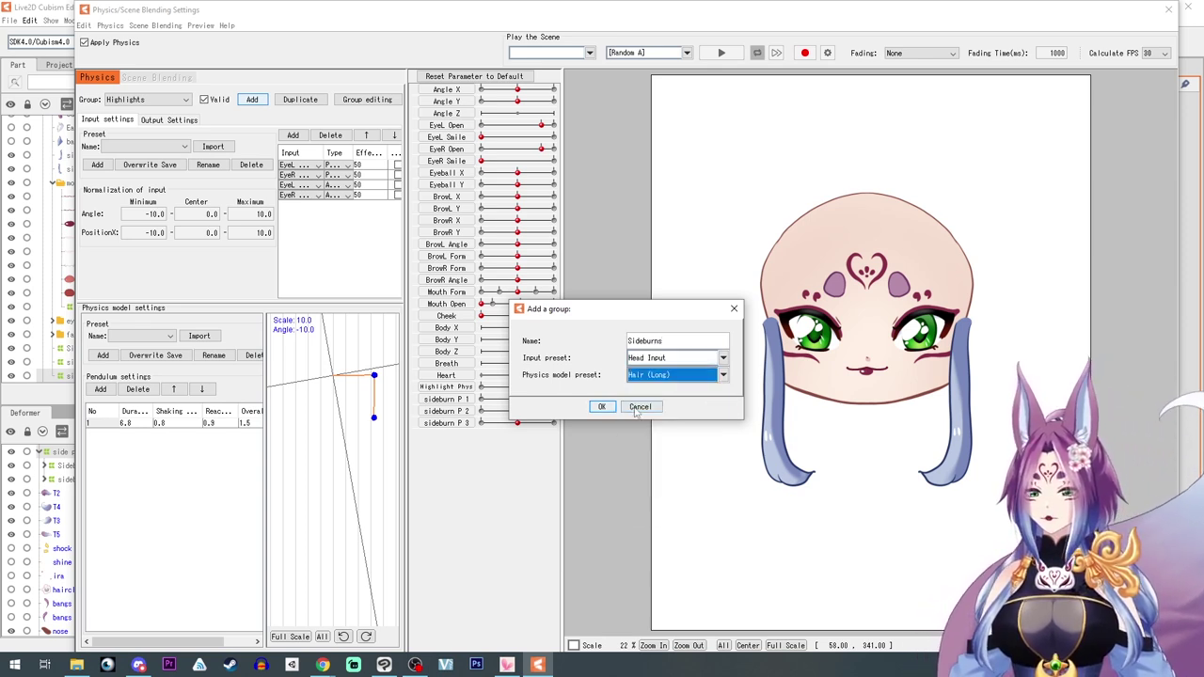
{"action": "left_click", "coordinate": [602, 406]}
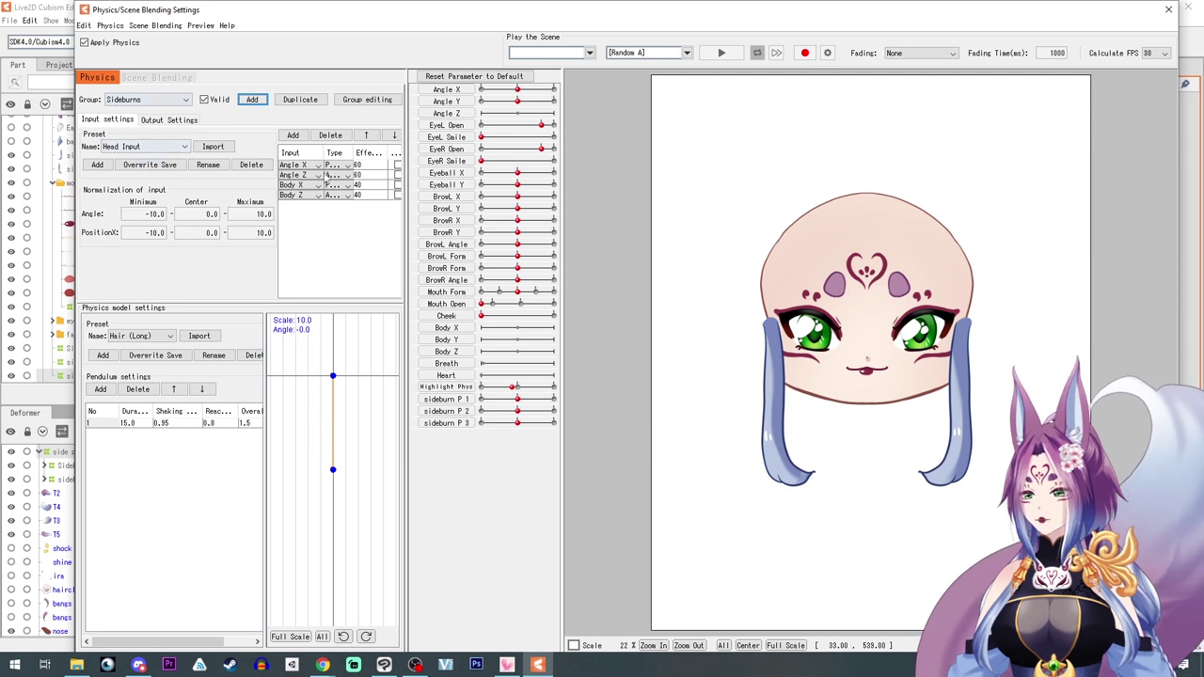
Add sideburn P 1, sideburn P 2 and sideburn P 3 as output parameters of the Sideburns group
{"action": "left_click", "coordinate": [169, 120]}
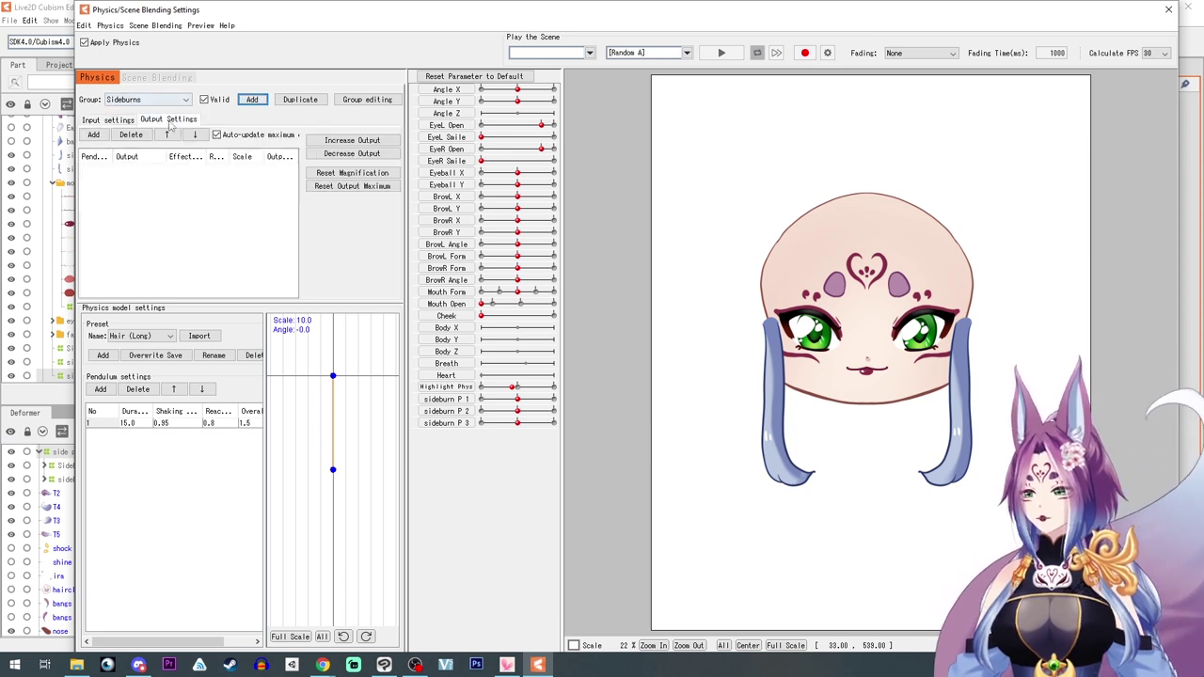
{"action": "left_click", "coordinate": [94, 134]}
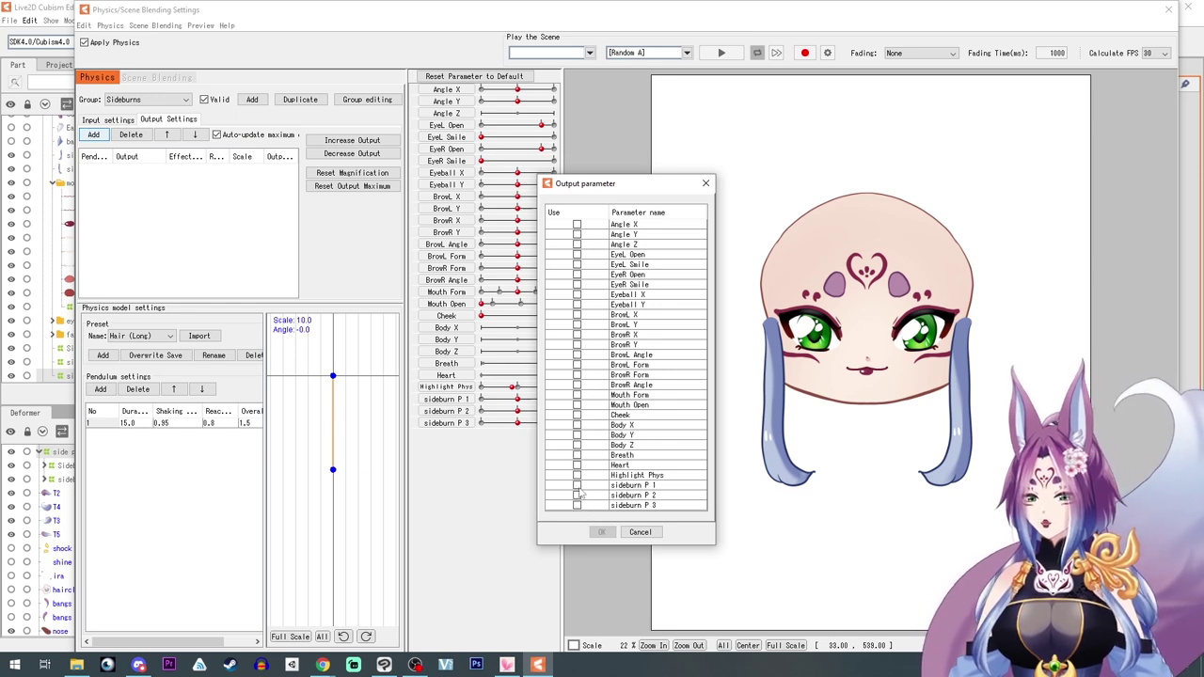
{"action": "left_click", "coordinate": [576, 486]}
{"action": "left_click", "coordinate": [577, 495]}
{"action": "left_click", "coordinate": [577, 505]}
{"action": "left_click", "coordinate": [602, 532]}
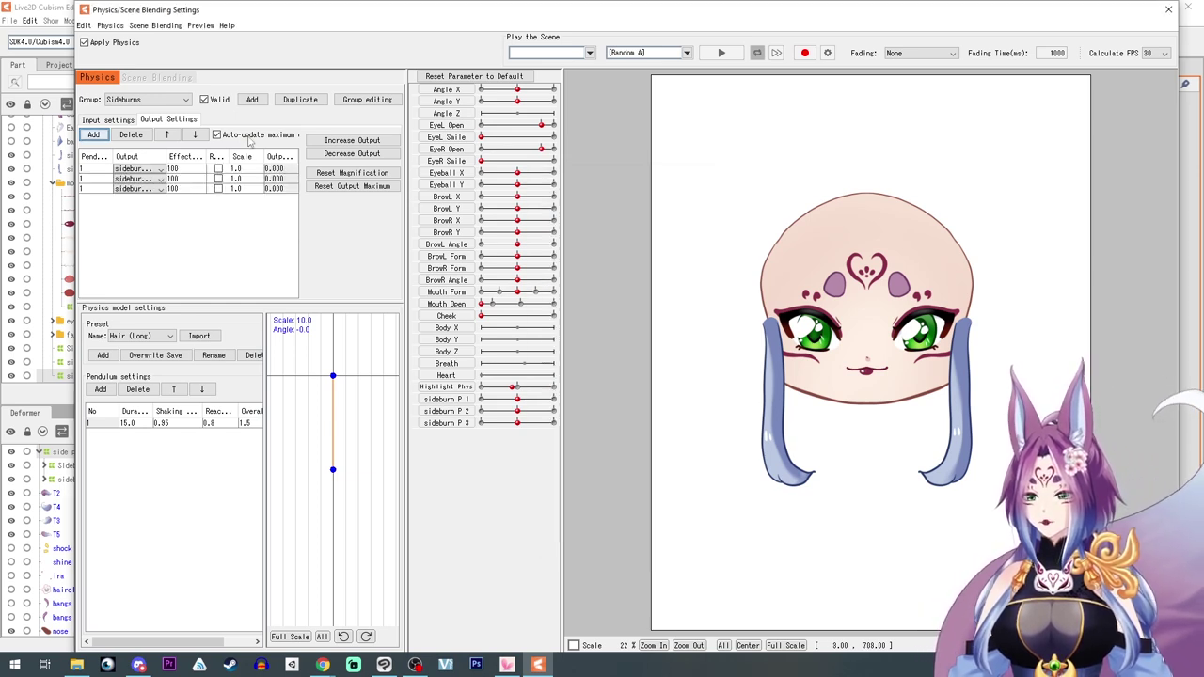
Try to increase the magnification of all Sideburns outputs to fit the parameter range
{"action": "left_click", "coordinate": [365, 141]}
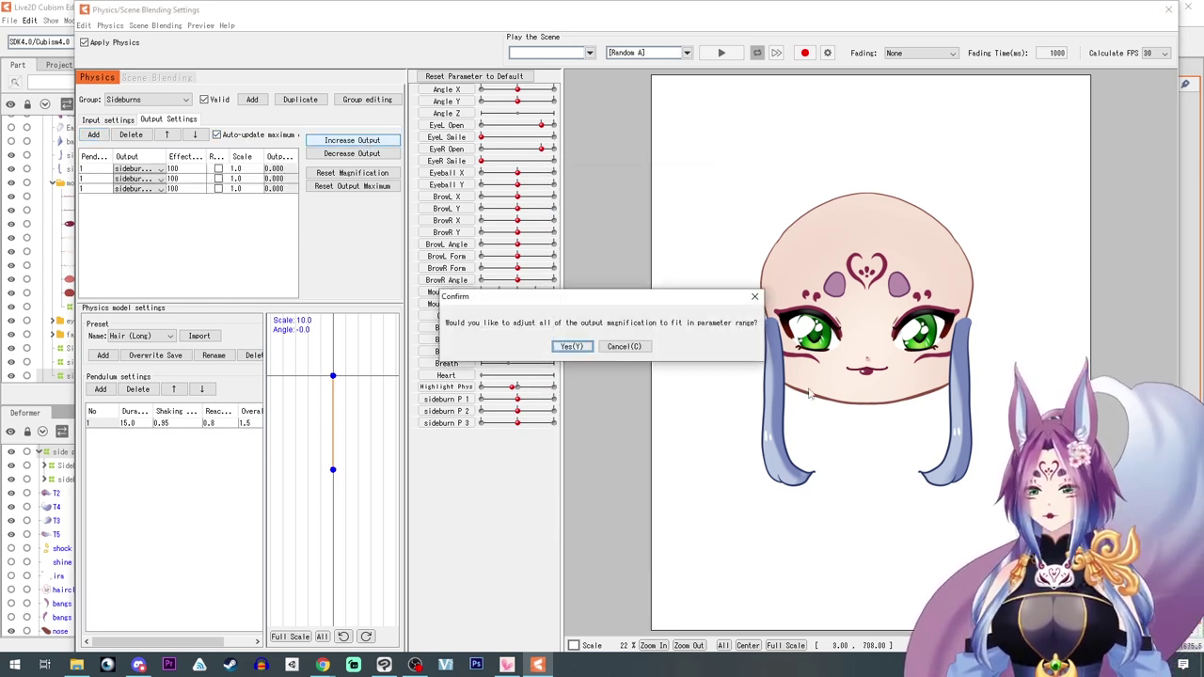
{"action": "left_click", "coordinate": [572, 347]}
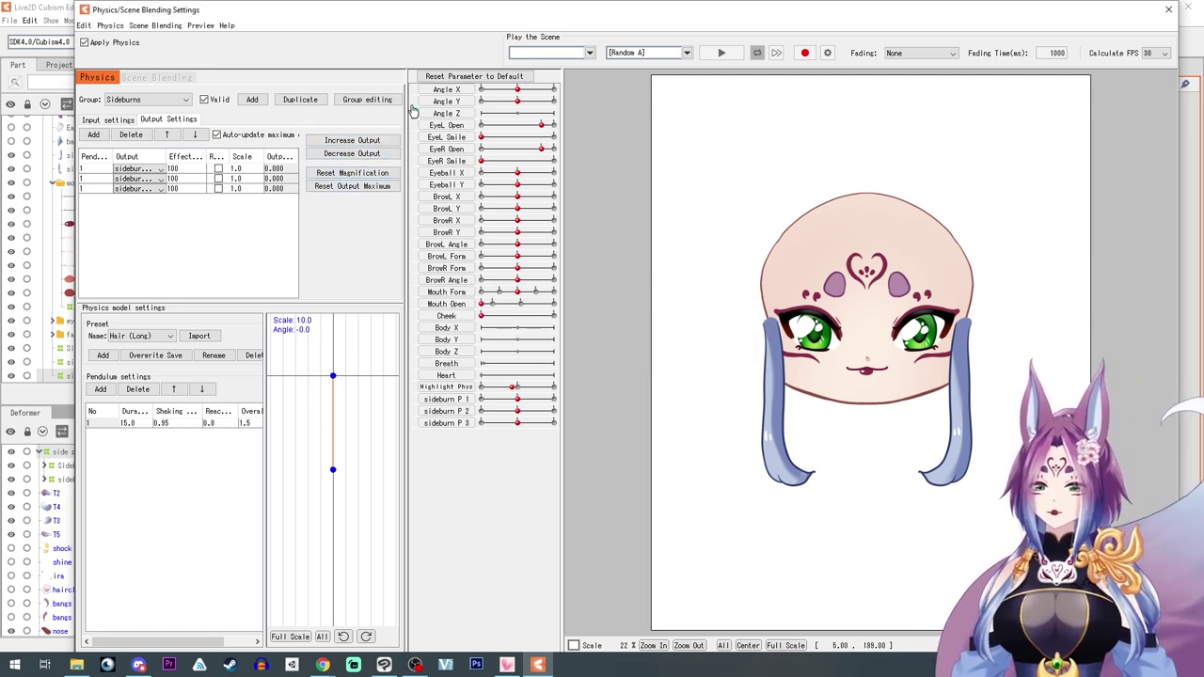
{"action": "left_click", "coordinate": [352, 140]}
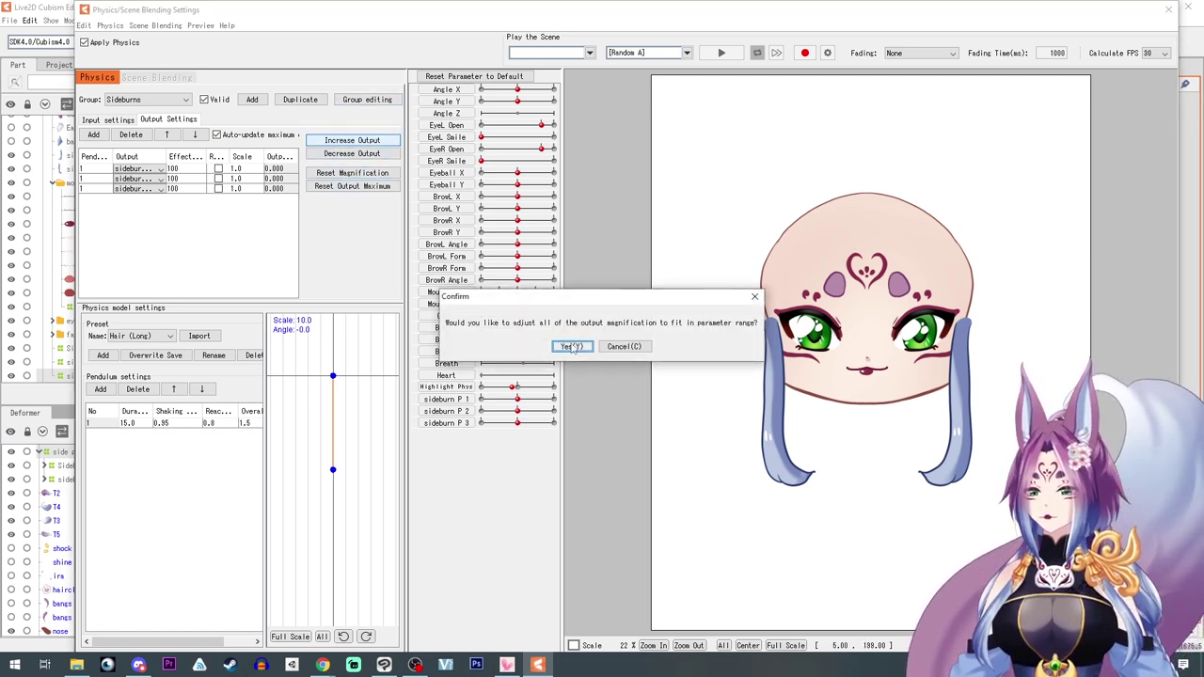
{"action": "left_click", "coordinate": [572, 347]}
{"action": "left_click", "coordinate": [241, 168]}
{"action": "left_click", "coordinate": [352, 141]}
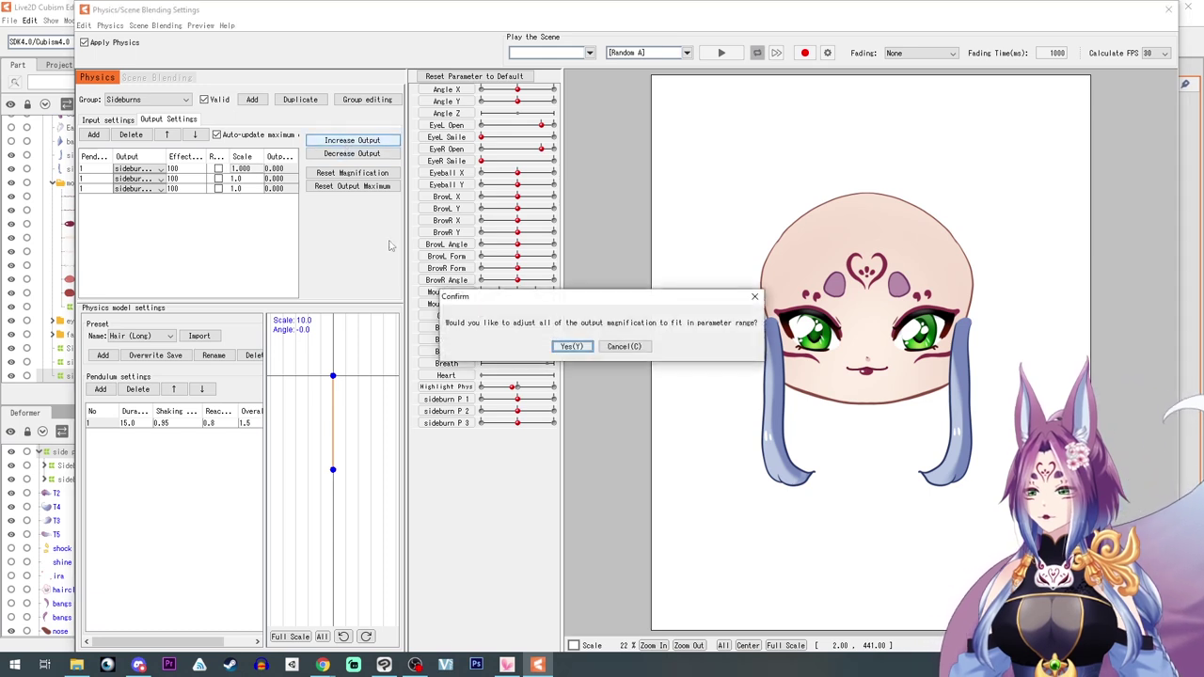
{"action": "left_click", "coordinate": [572, 348]}
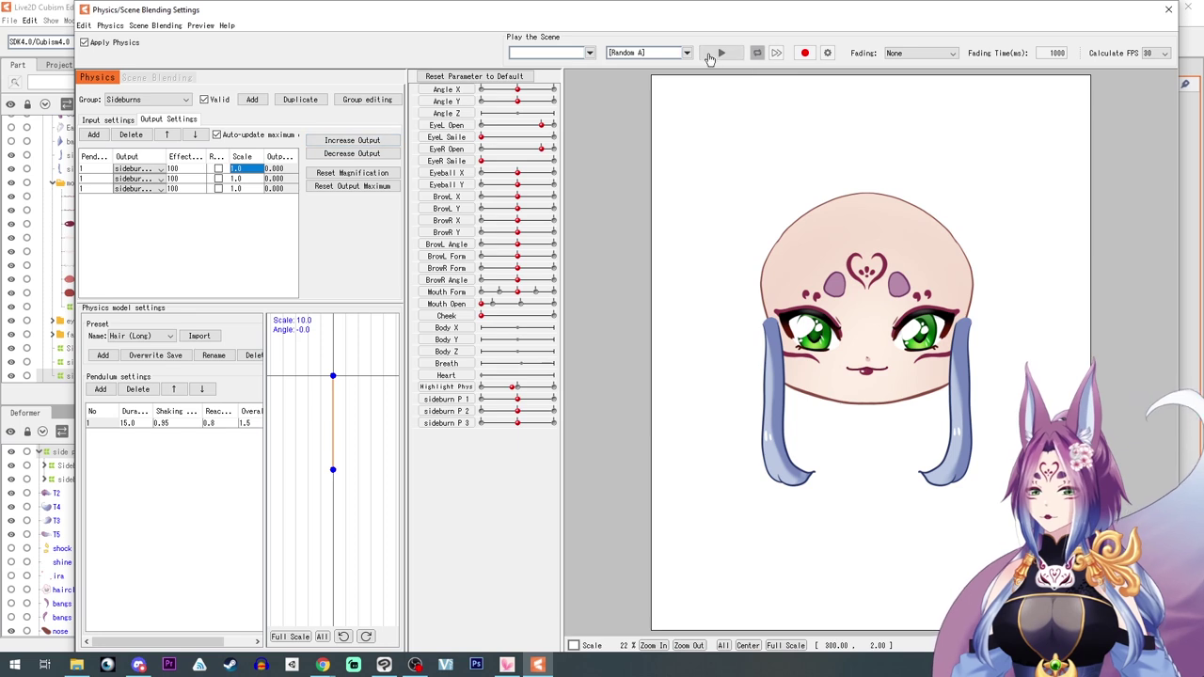
Play the Random A and Random Pose motions, and increase all Sideburns output magnifications to fit the parameter range
{"action": "left_click", "coordinate": [720, 53]}
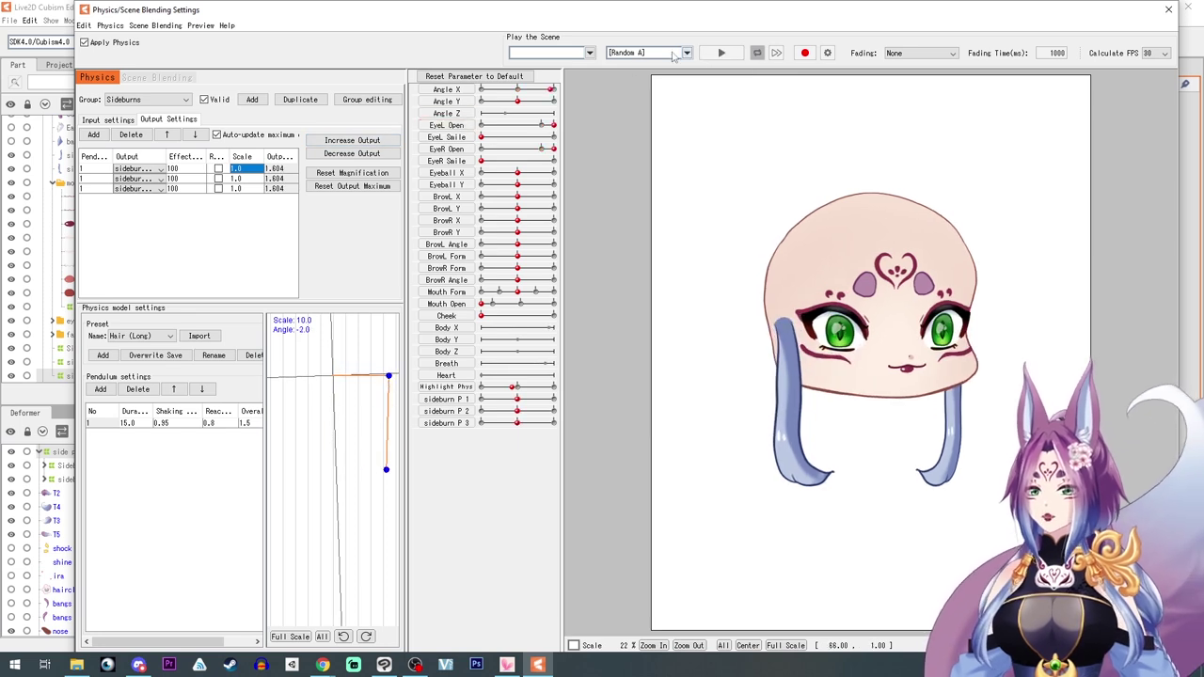
{"action": "left_click", "coordinate": [685, 54]}
{"action": "left_click", "coordinate": [632, 84]}
{"action": "left_click", "coordinate": [721, 53]}
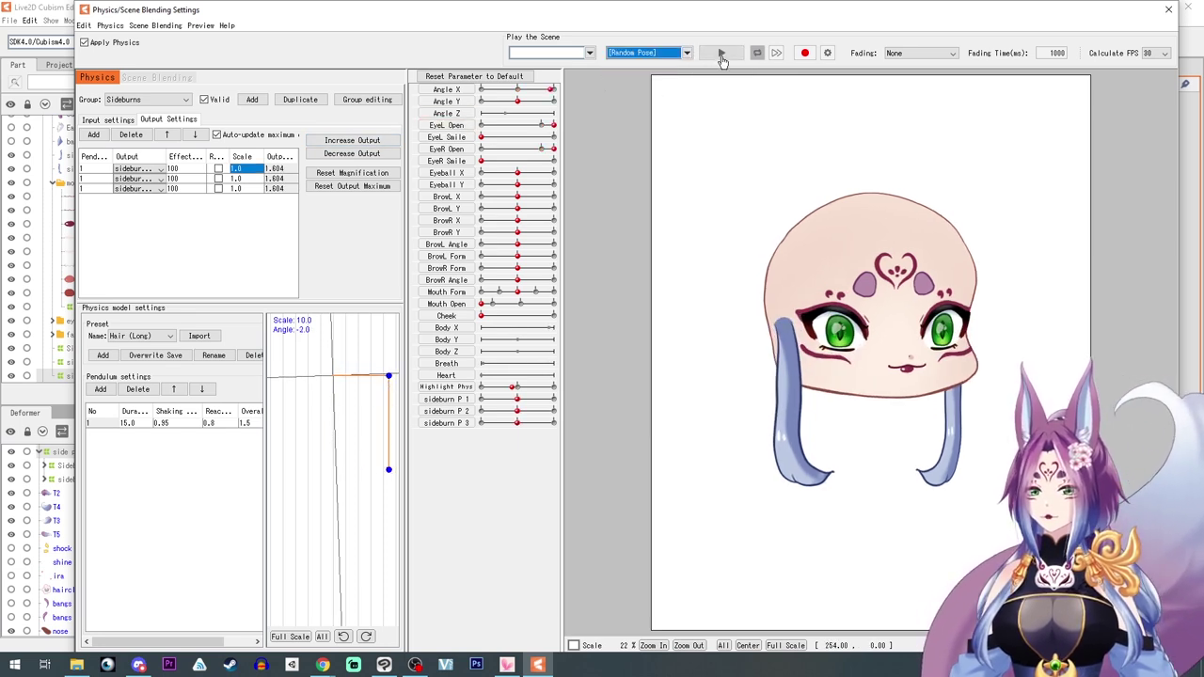
{"action": "left_click", "coordinate": [721, 54]}
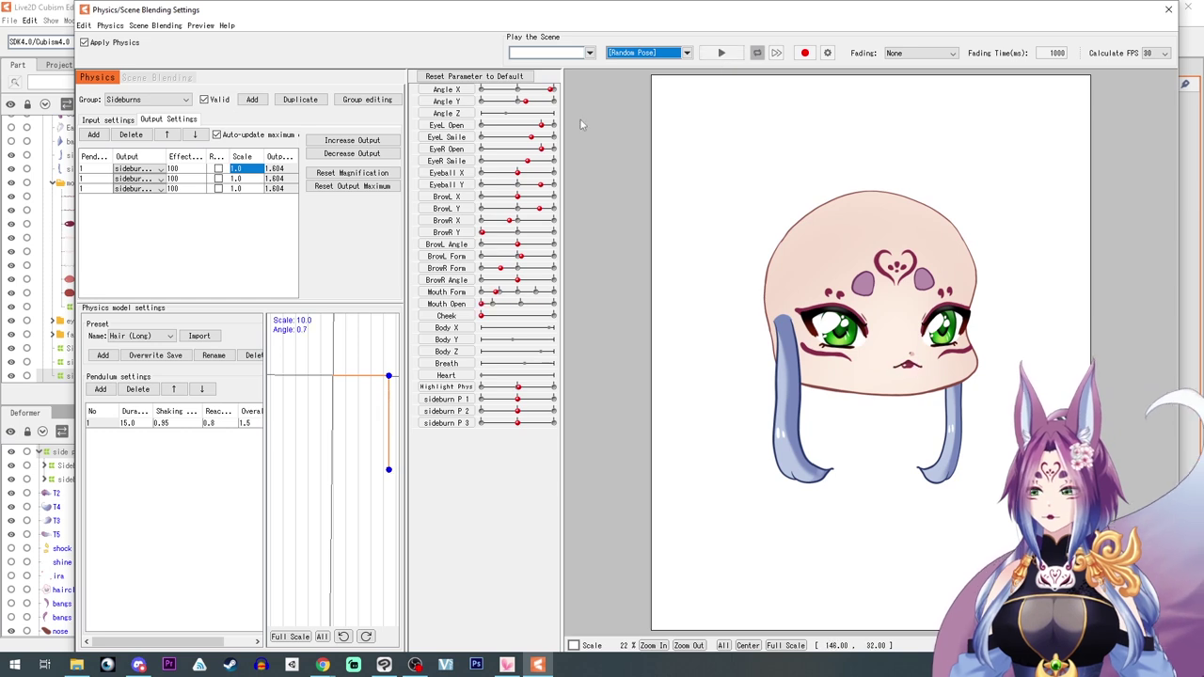
{"action": "left_click", "coordinate": [352, 140]}
{"action": "left_click", "coordinate": [572, 346]}
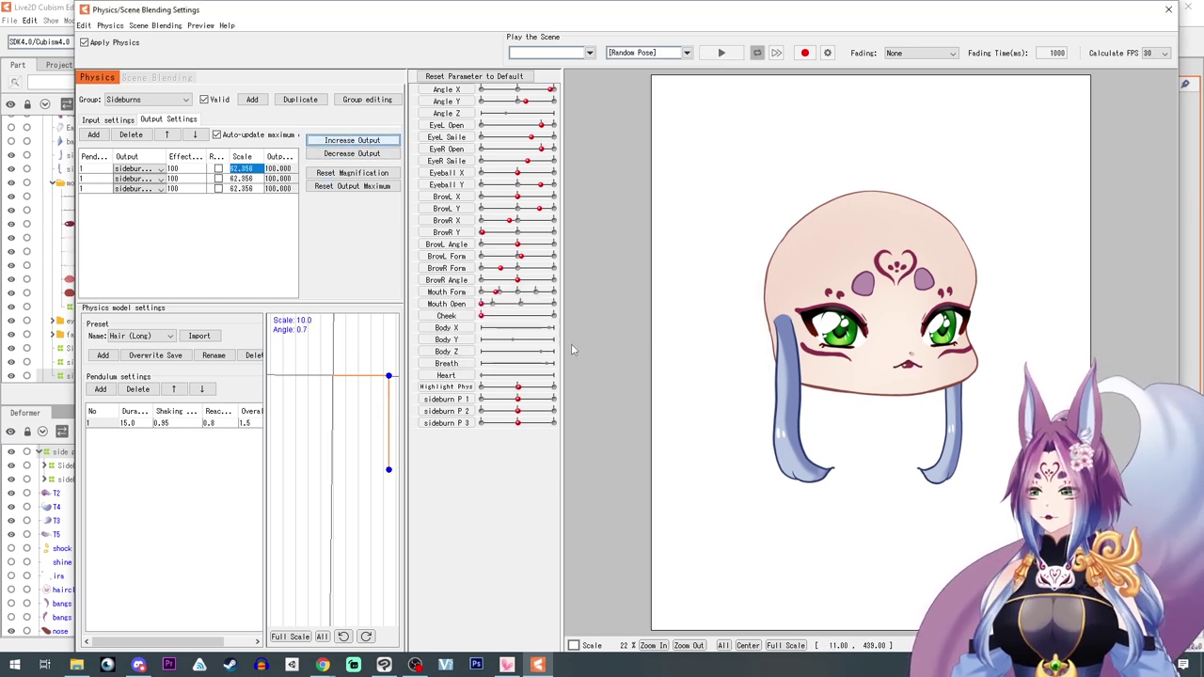
With Random Pose playing, set the Sideburns pendulum's duration to 10.2 and the scale of all three outputs to 30
{"action": "left_click", "coordinate": [723, 53]}
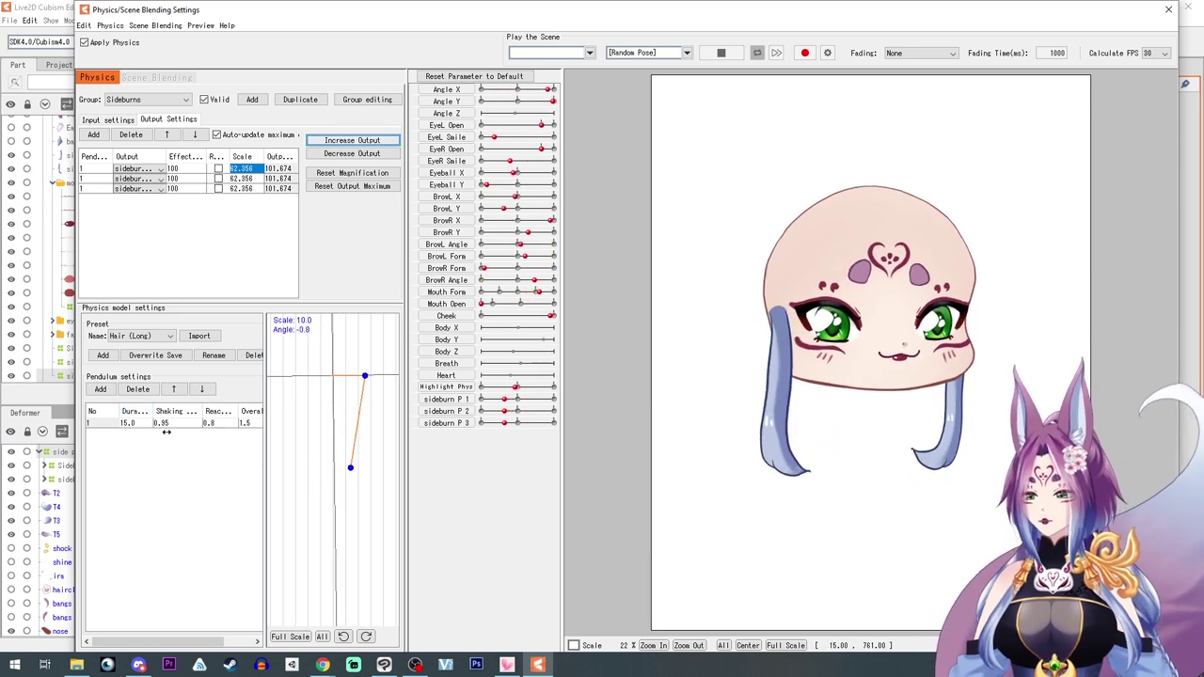
{"action": "left_click_drag", "start_coordinate": [137, 425], "coordinate": [107, 424]}
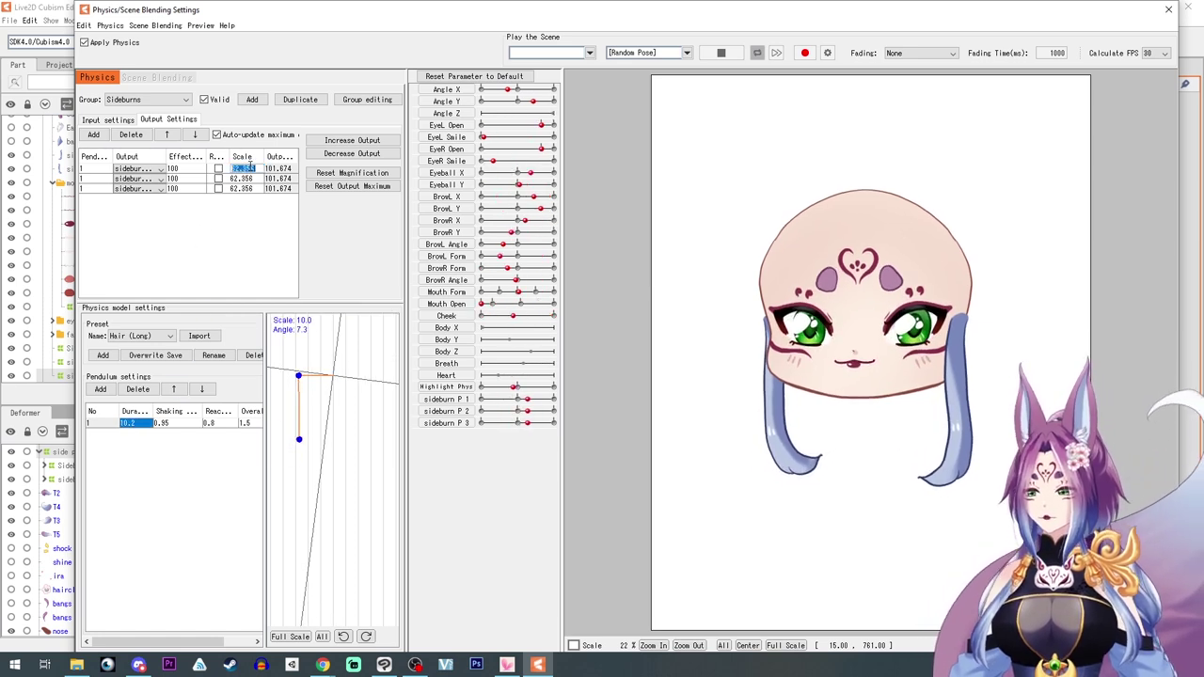
{"action": "left_click_drag", "start_coordinate": [254, 168], "coordinate": [197, 172]}
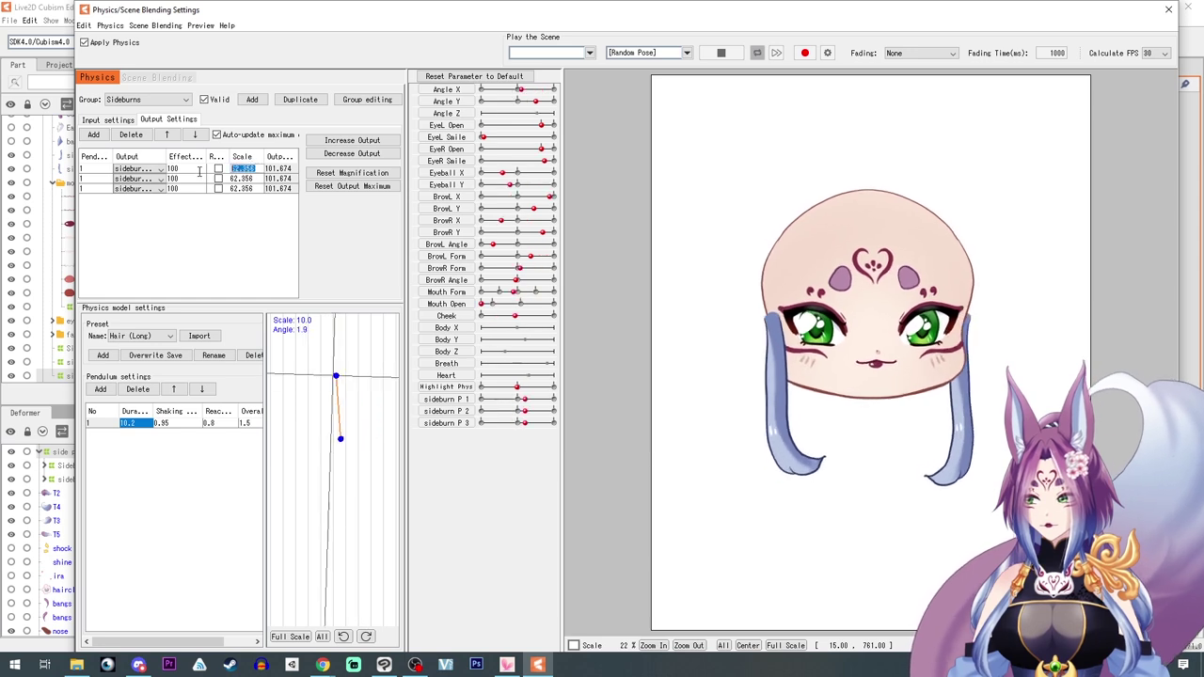
{"action": "type", "text": "3"}
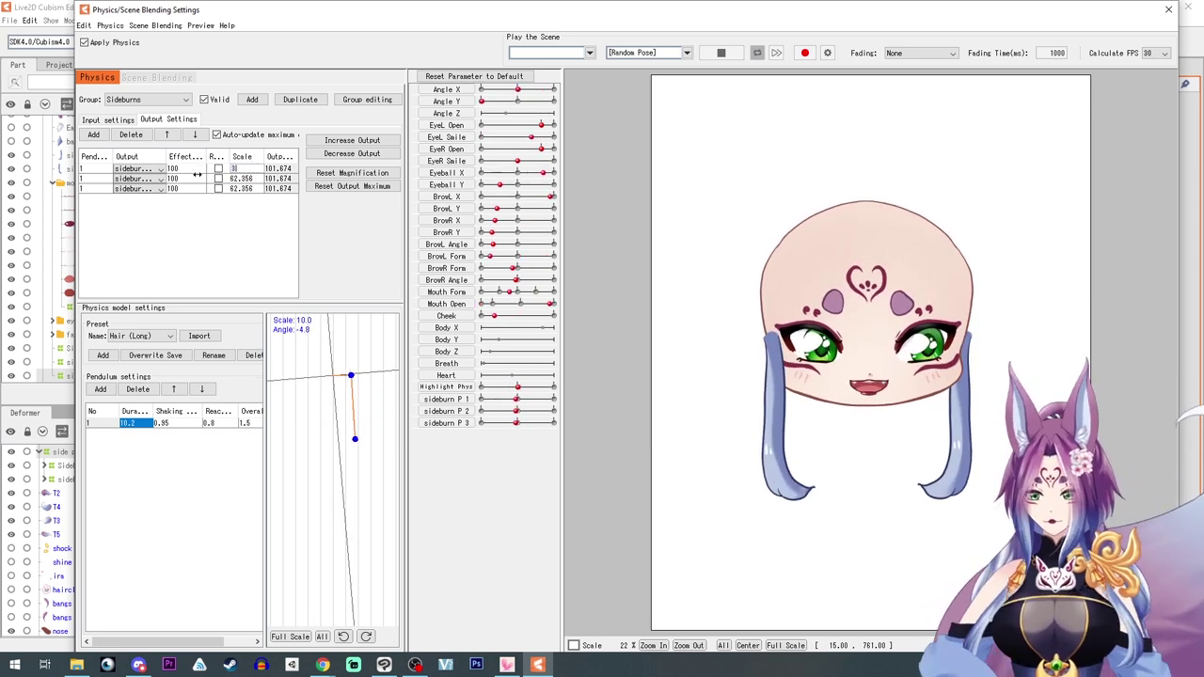
{"action": "type", "text": "0"}
{"action": "key", "text": "Return"}
{"action": "left_click", "coordinate": [242, 178]}
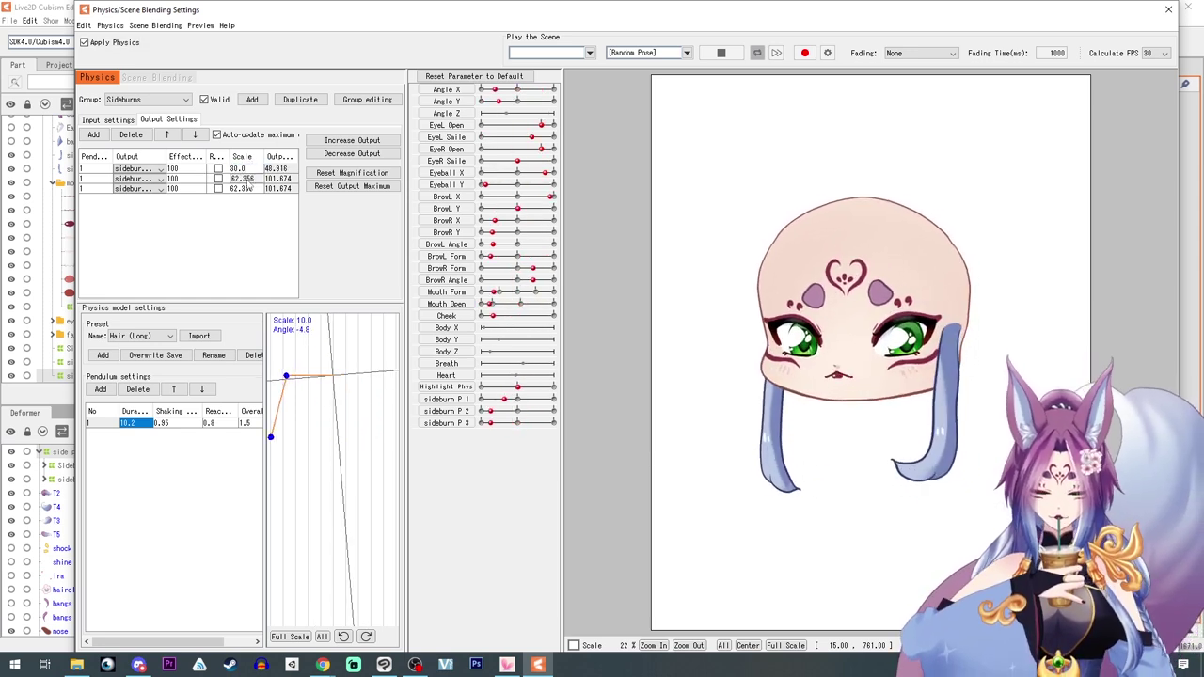
{"action": "key", "text": "Return"}
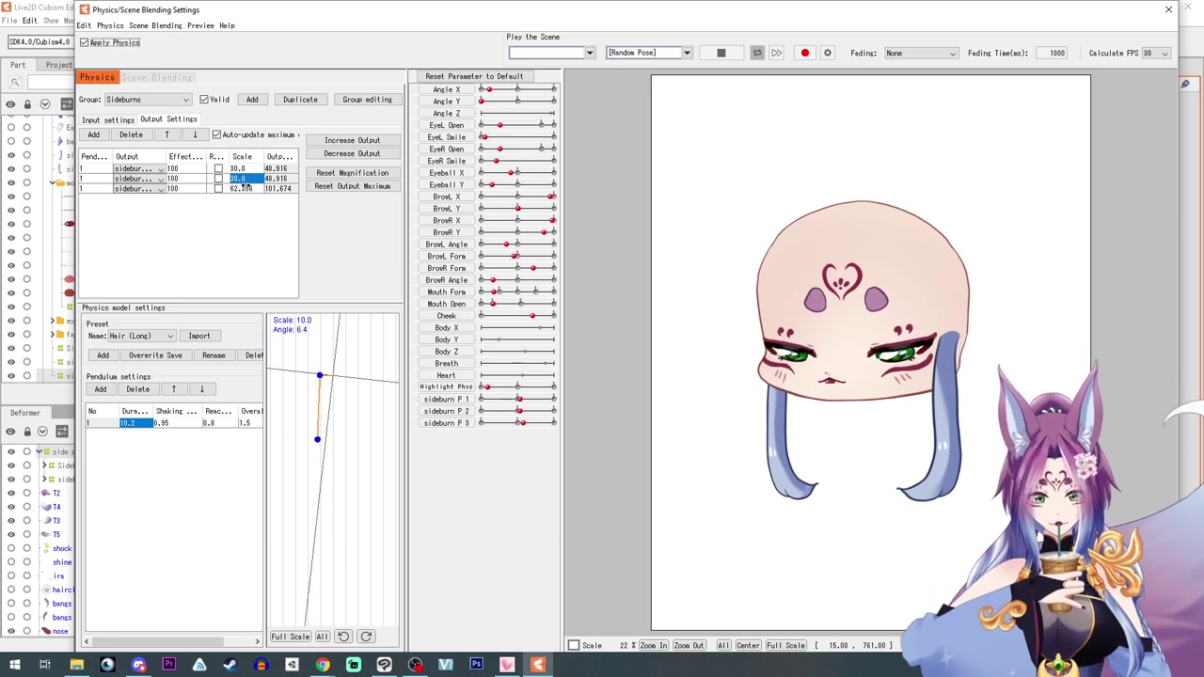
{"action": "left_click", "coordinate": [243, 191]}
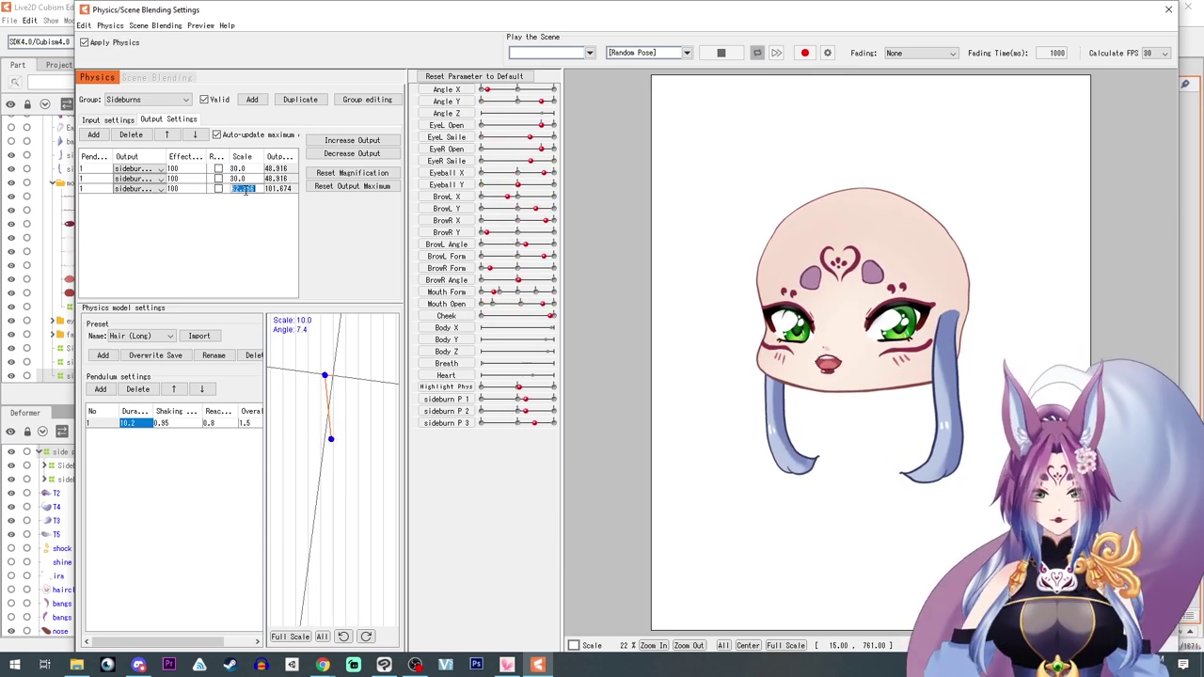
{"action": "type", "text": "30"}
{"action": "key", "text": "Return"}
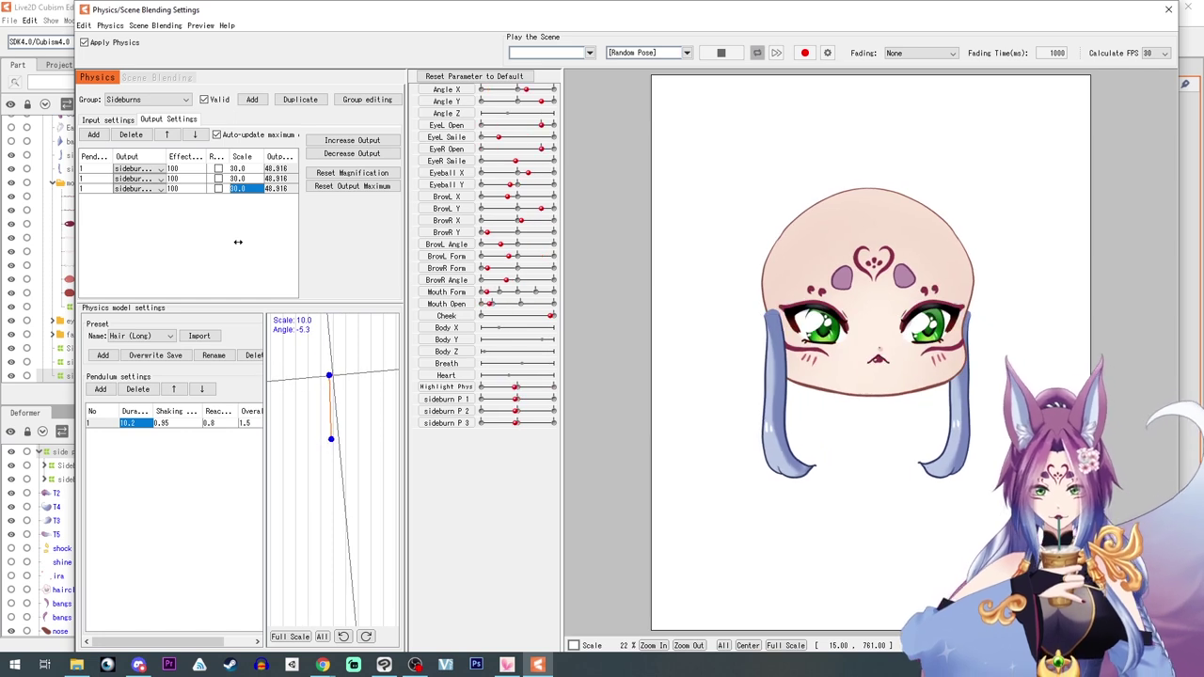
Stop the Random Pose playback and swing the head around manually to test the sideburn physics
{"action": "left_click", "coordinate": [723, 55]}
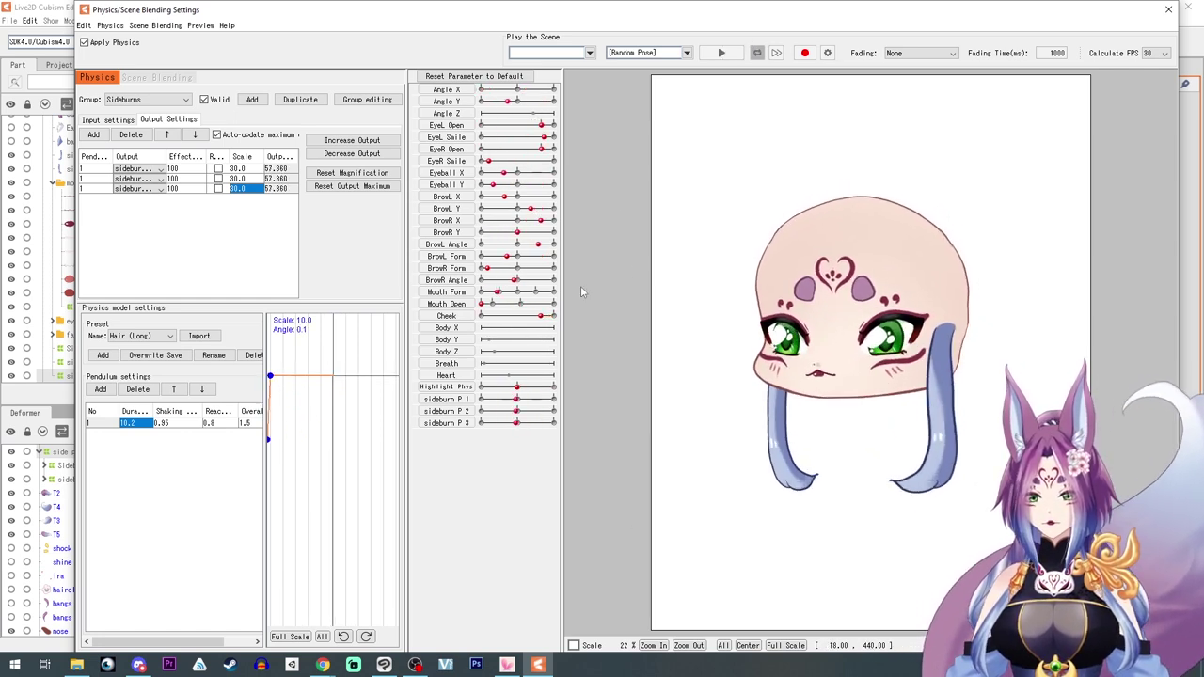
{"action": "left_click_drag", "start_coordinate": [819, 165], "coordinate": [761, 188]}
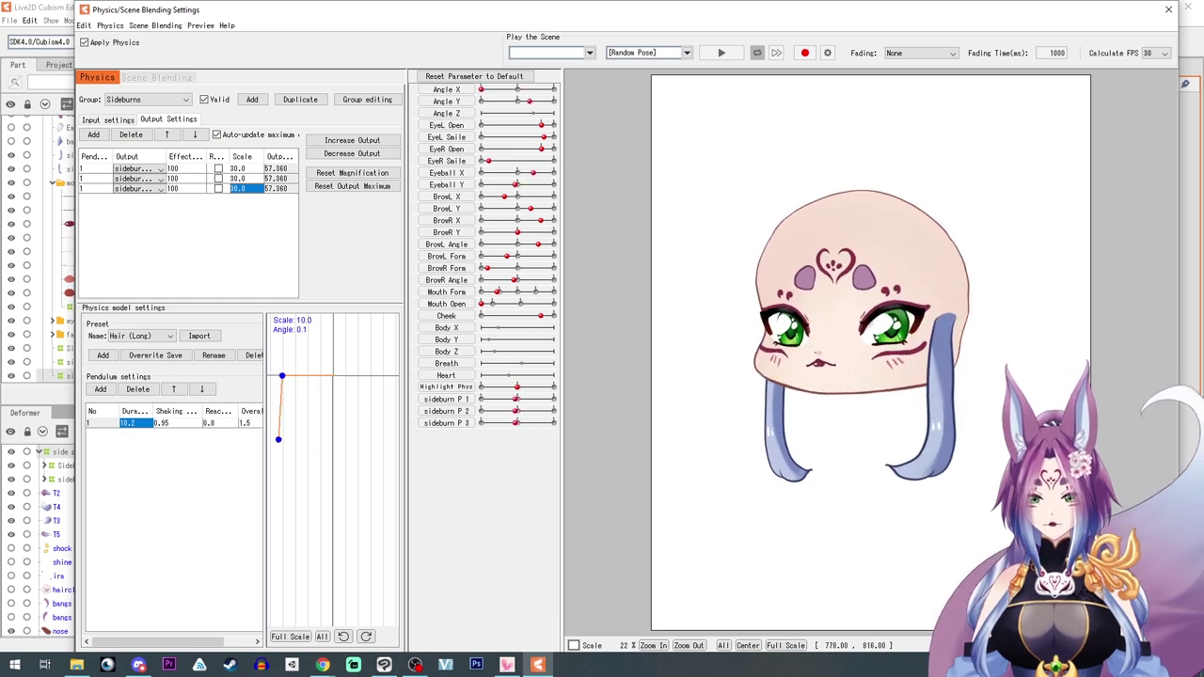
Play the Random Pose motion and set the Sideburns pendulum's duration to 6.7
{"action": "left_click", "coordinate": [723, 54]}
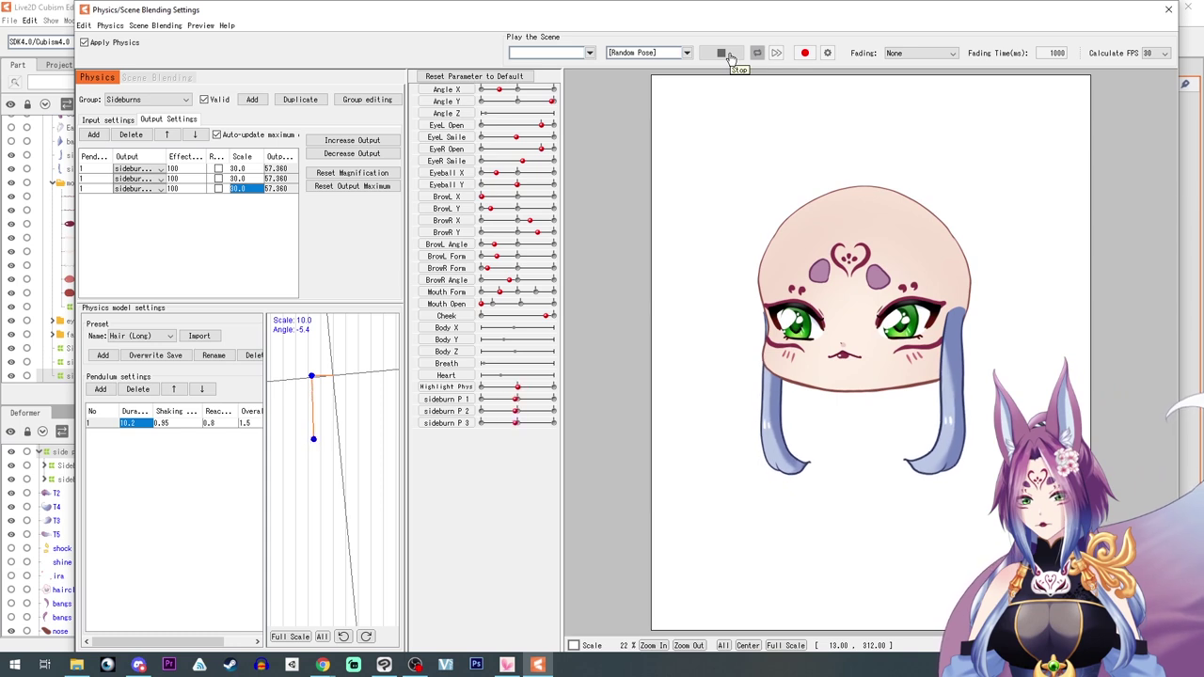
{"action": "type", "text": "8.7"}
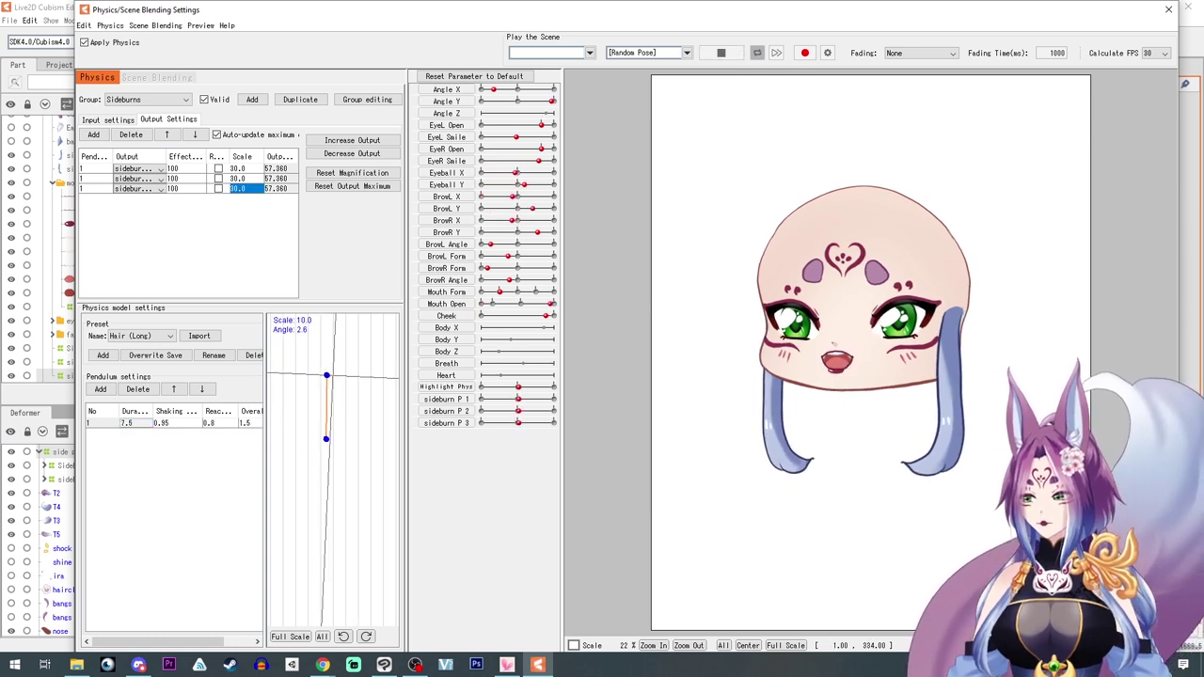
{"action": "left_click", "coordinate": [129, 428]}
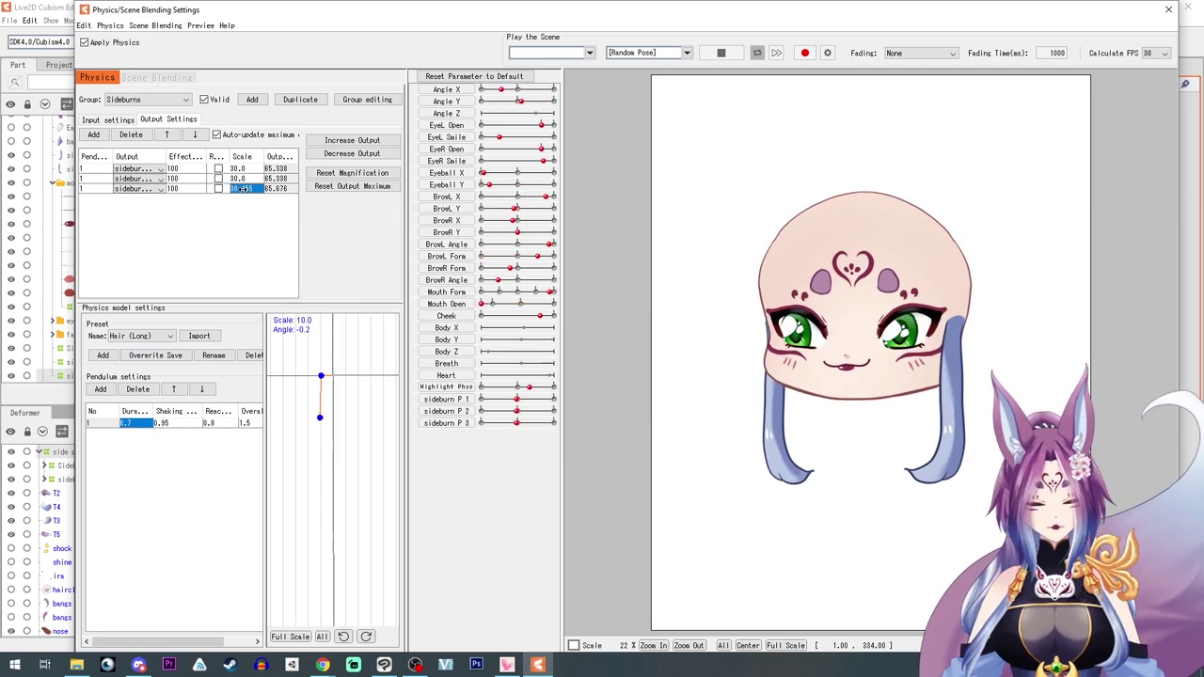
Set the scale of the third and second Sideburns physics outputs to 45
{"action": "left_click", "coordinate": [242, 231]}
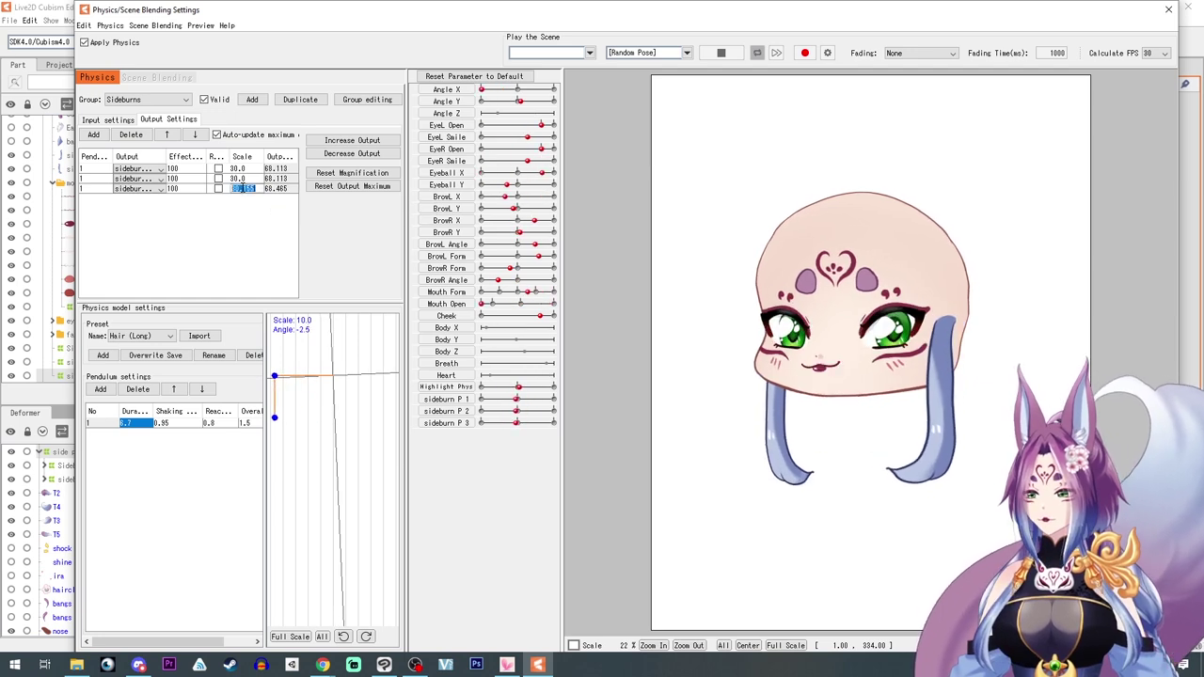
{"action": "type", "text": "45"}
{"action": "key", "text": "Return"}
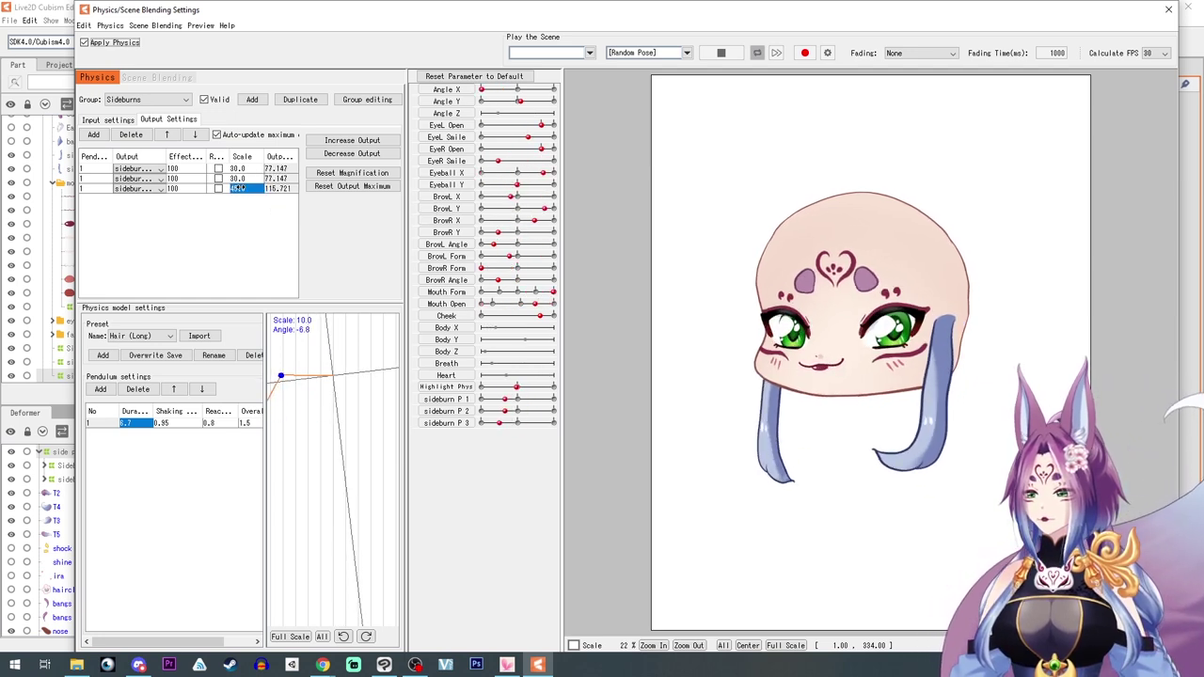
{"action": "left_click", "coordinate": [241, 178]}
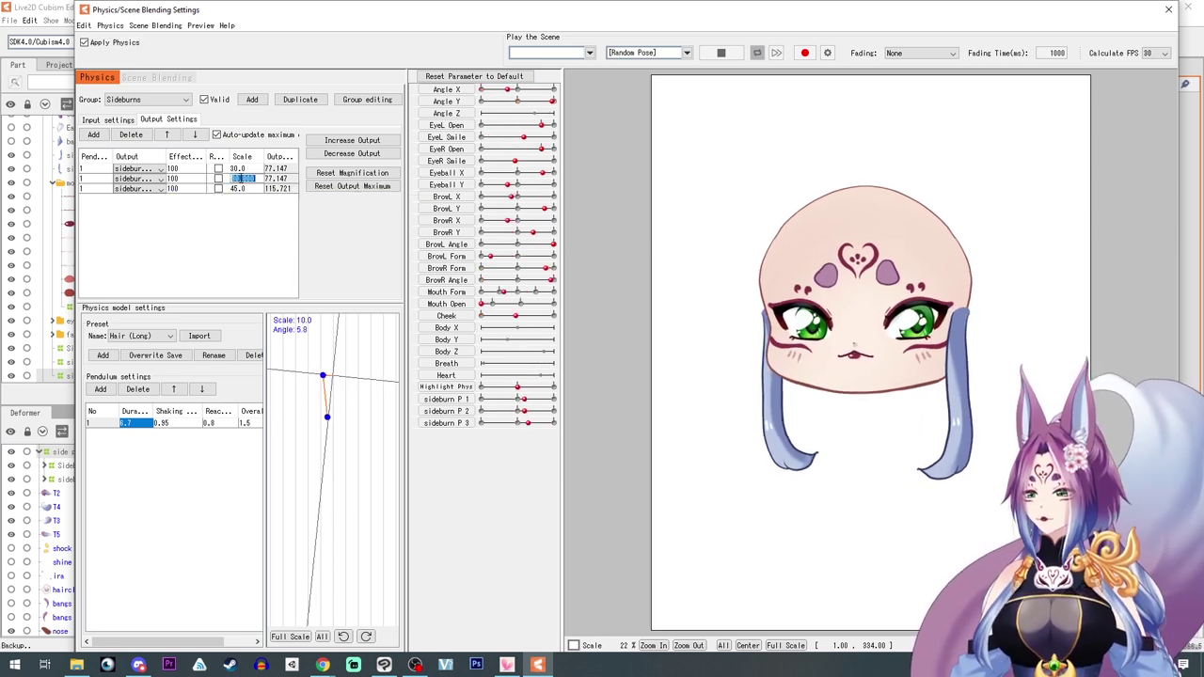
{"action": "type", "text": "45"}
{"action": "key", "text": "Return"}
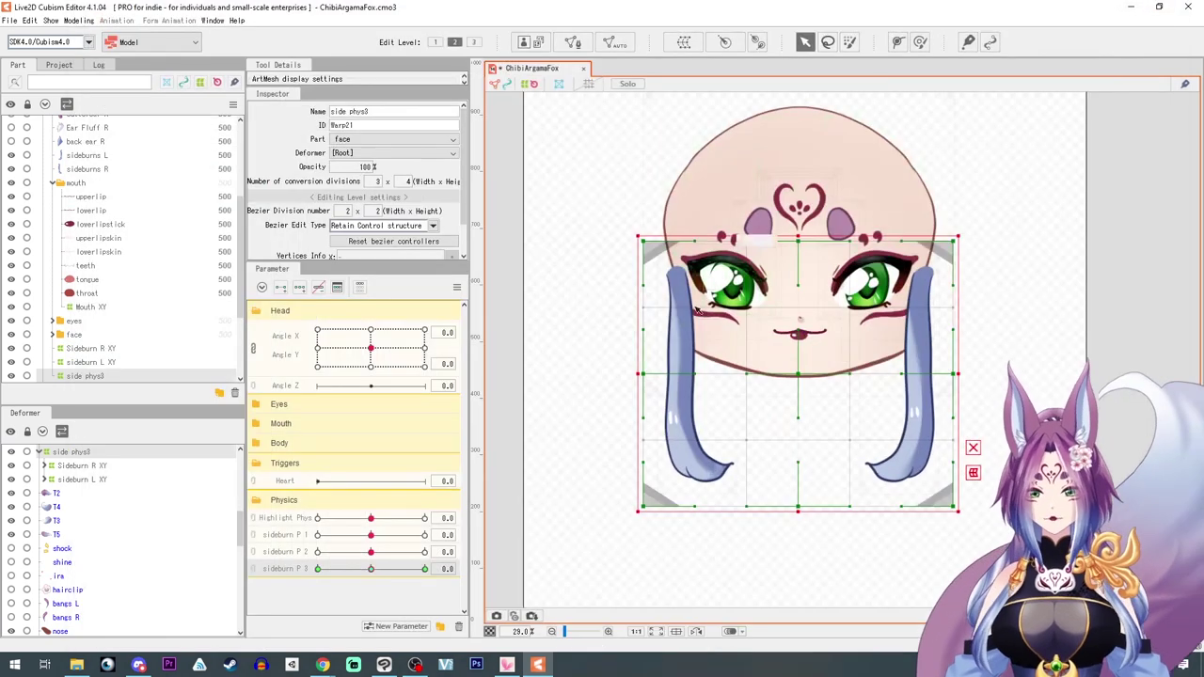
Make the bangs L artmesh visible on the face and select it
{"action": "left_click", "coordinate": [562, 288]}
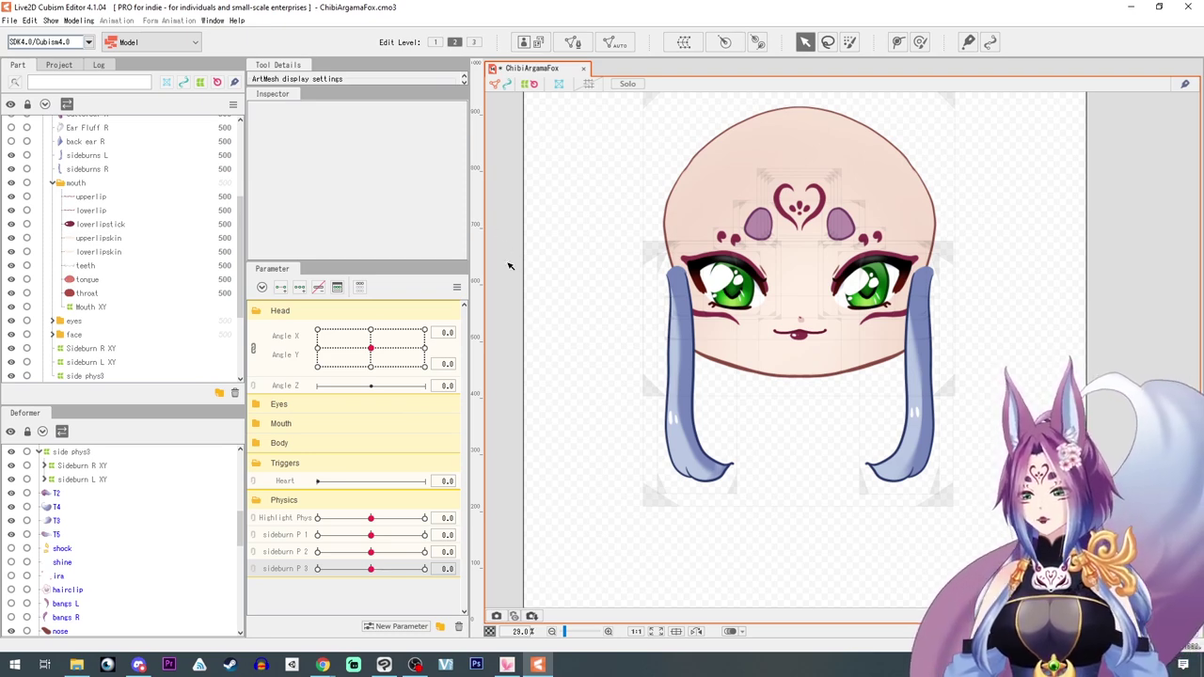
{"action": "left_click_drag", "start_coordinate": [707, 387], "coordinate": [707, 473]}
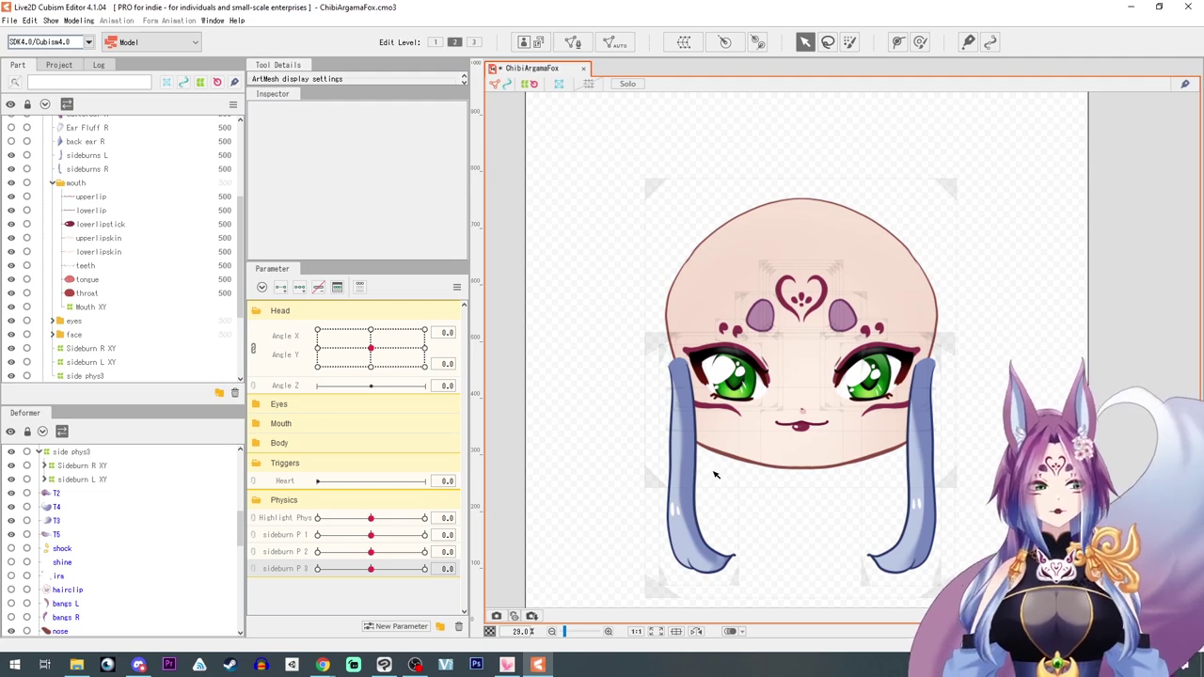
{"action": "scroll", "coordinate": [102, 316], "scroll_direction": "up", "scroll_amount": 2}
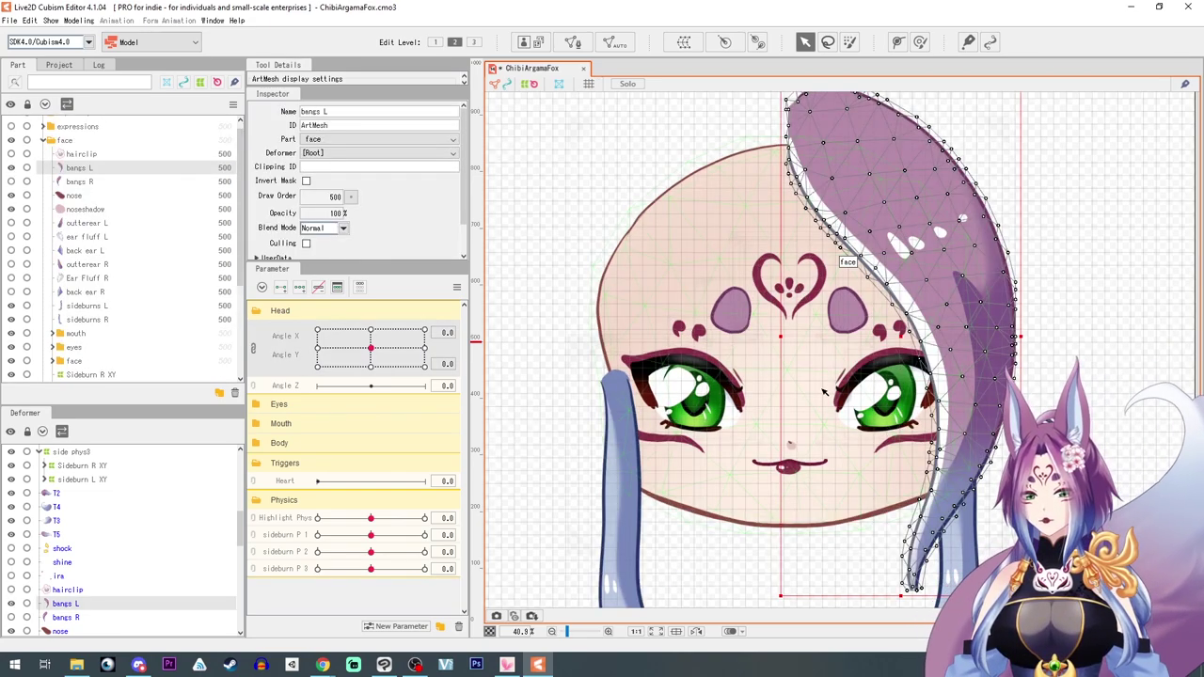
{"action": "left_click_drag", "start_coordinate": [824, 391], "coordinate": [800, 373]}
{"action": "scroll", "coordinate": [861, 369], "scroll_direction": "down", "scroll_amount": 3}
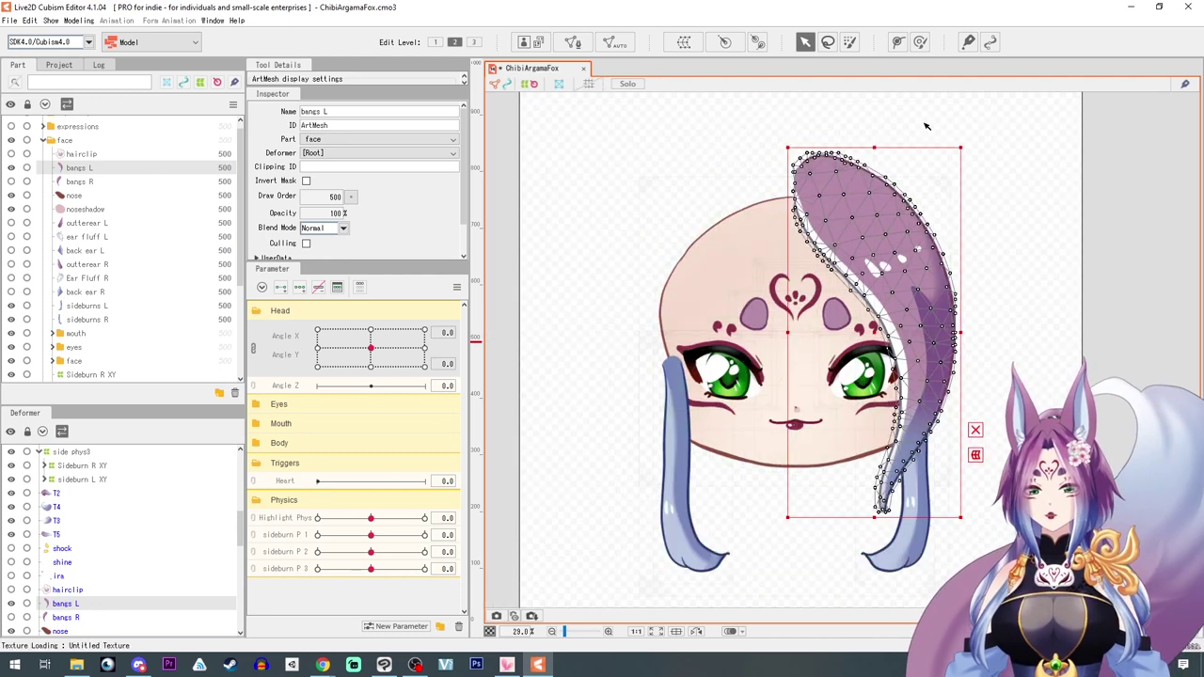
Draw a seven-point deform path down the middle of bangs L from root to tip, and nudge its third point slightly outward
{"action": "left_click", "coordinate": [897, 42]}
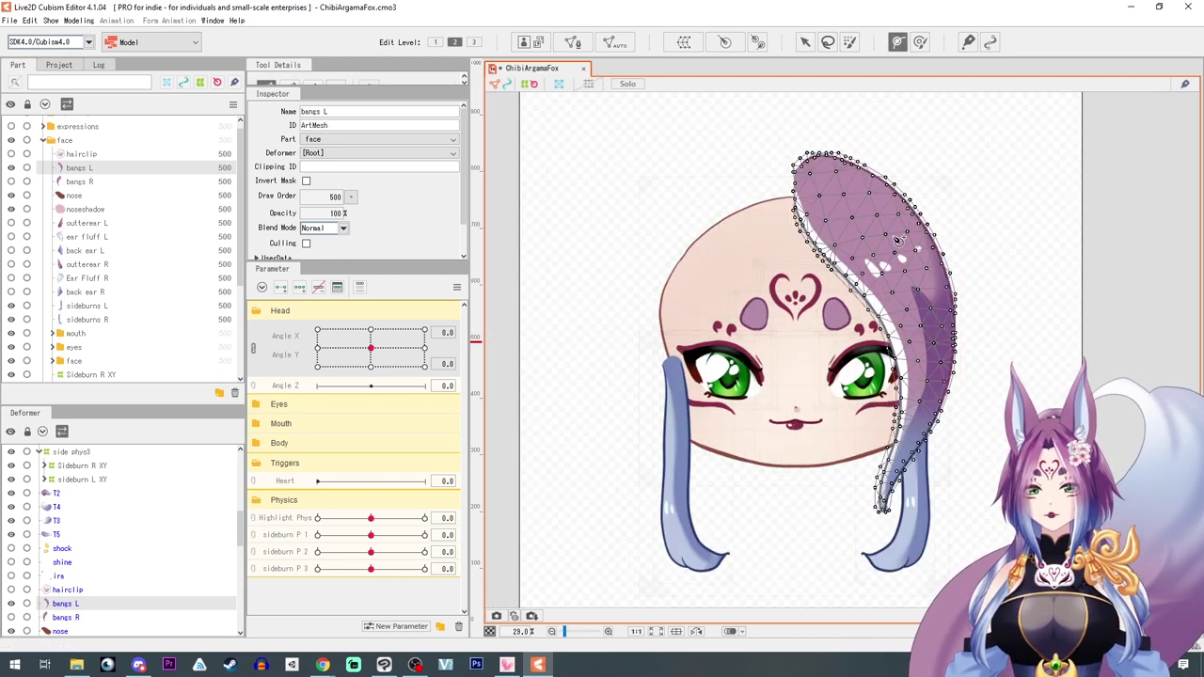
{"action": "left_click", "coordinate": [843, 196]}
{"action": "left_click", "coordinate": [891, 238]}
{"action": "left_click", "coordinate": [911, 297]}
{"action": "left_click", "coordinate": [929, 358]}
{"action": "left_click", "coordinate": [922, 414]}
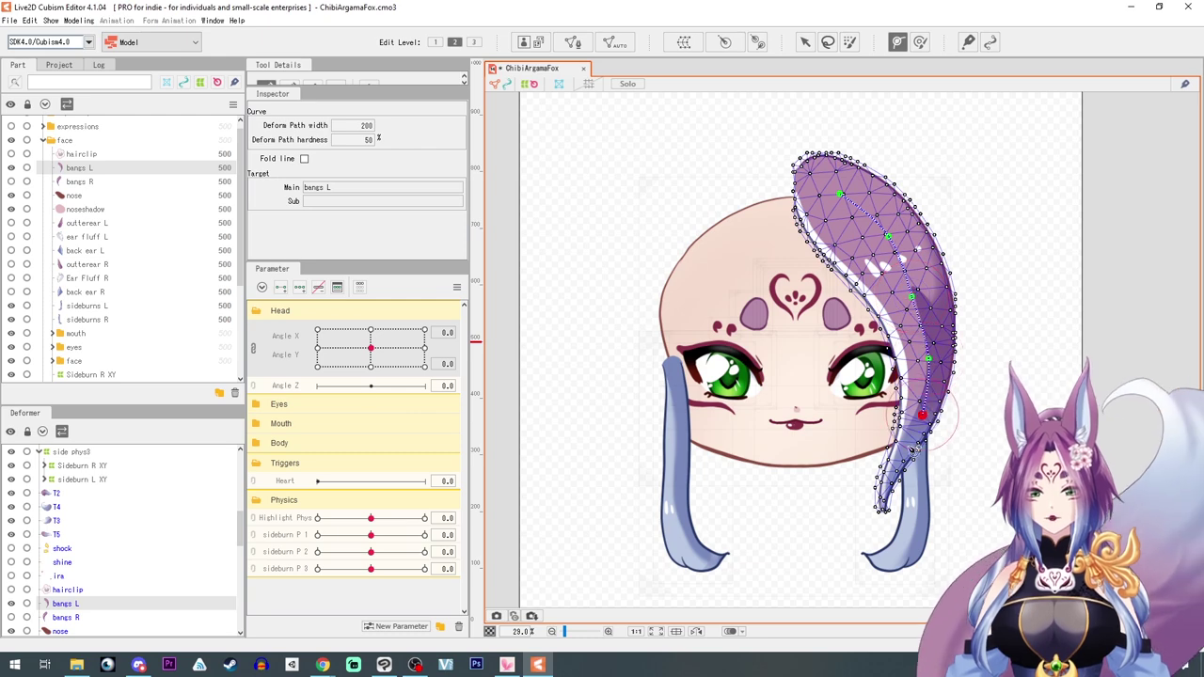
{"action": "left_click", "coordinate": [898, 467]}
{"action": "left_click", "coordinate": [884, 511]}
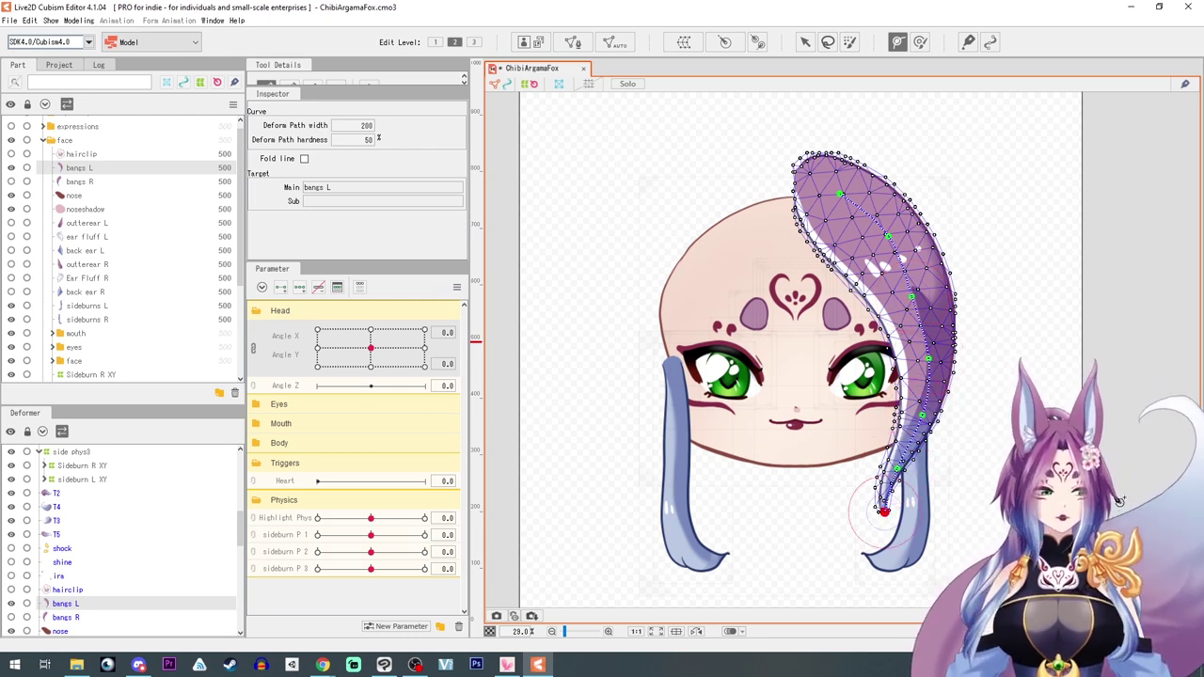
{"action": "left_click", "coordinate": [914, 296]}
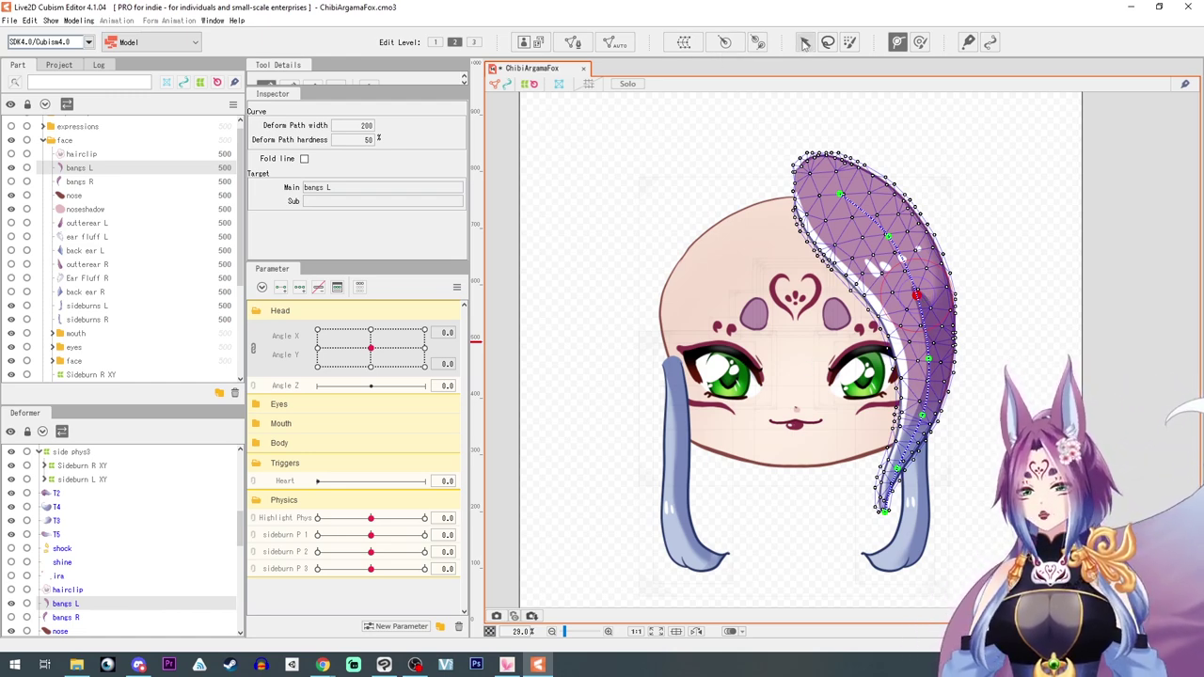
{"action": "left_click", "coordinate": [805, 42]}
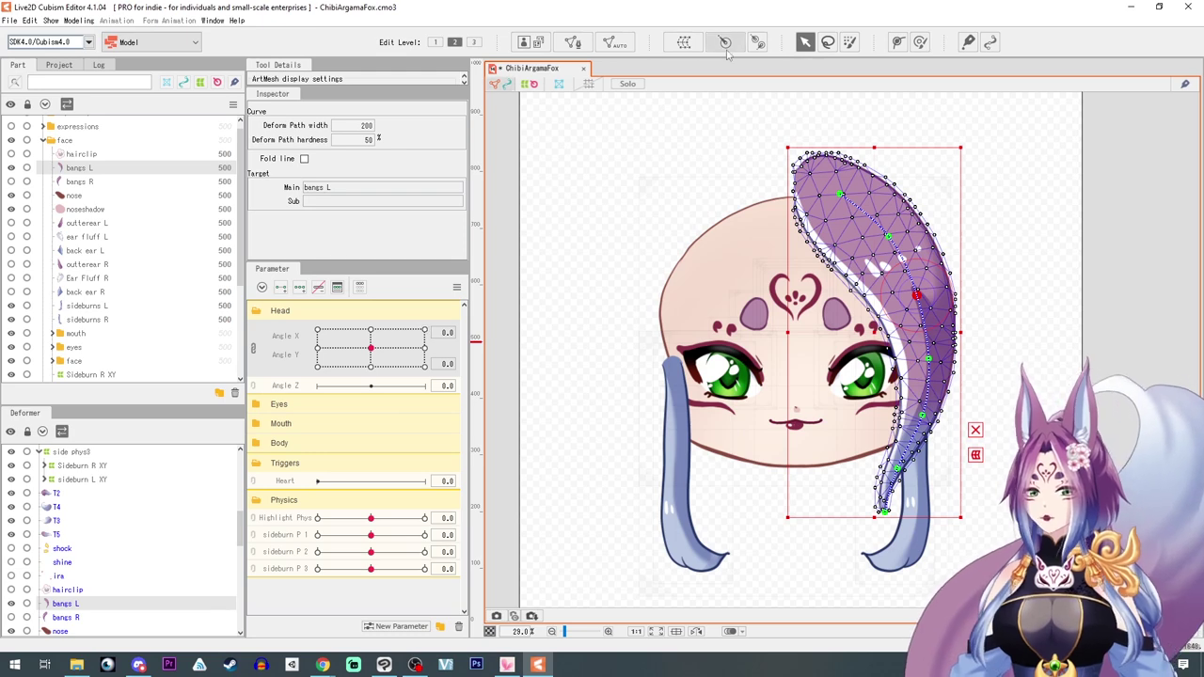
Create a warp deformer named bangsL XY as the parent of bangs L, with 2 × 2 Bezier and 3 × 4 conversion divisions
{"action": "left_click", "coordinate": [684, 41]}
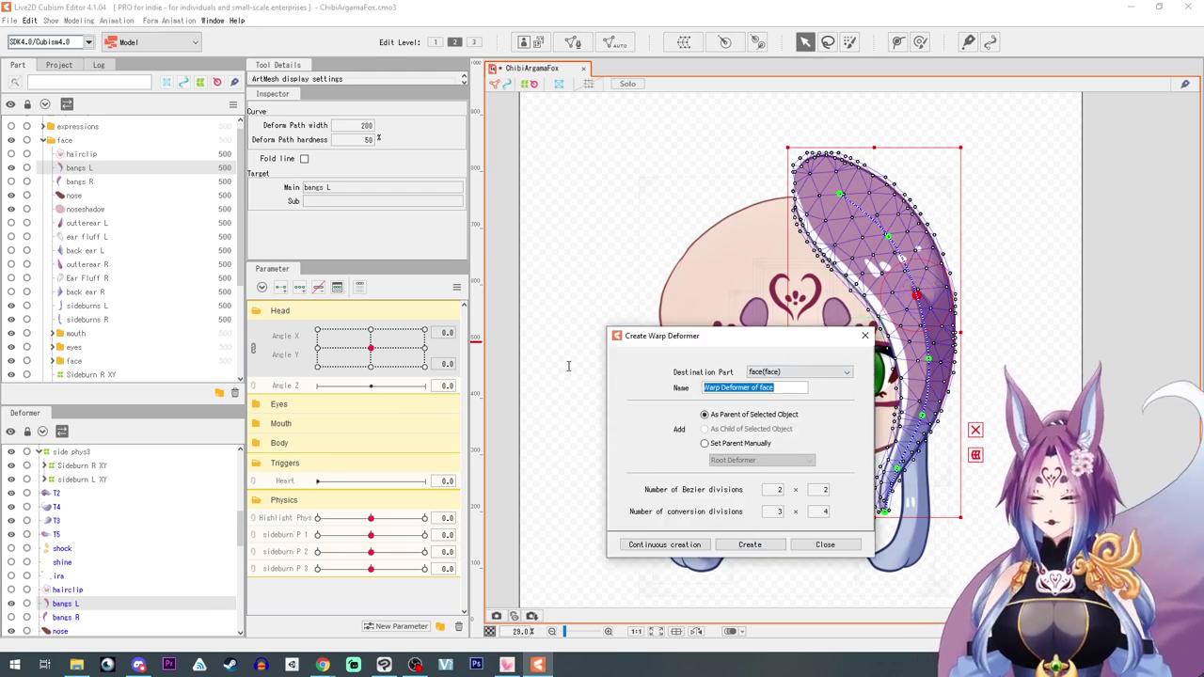
{"action": "type", "text": "bangsL XY"}
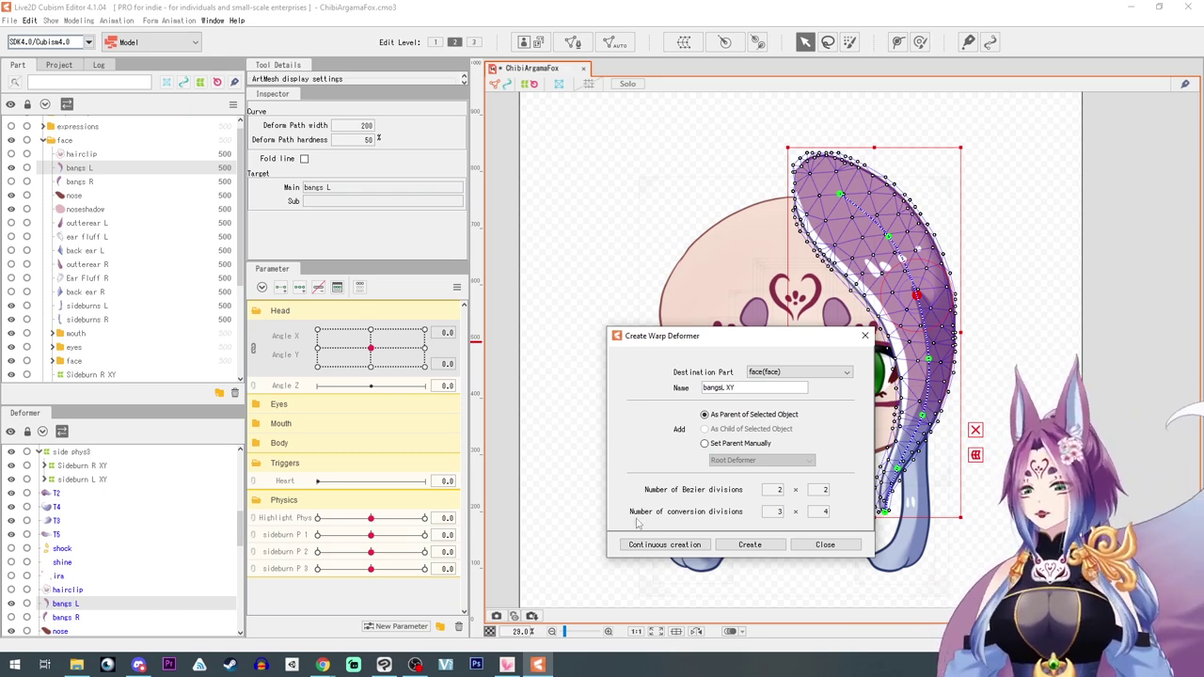
{"action": "left_click", "coordinate": [750, 545]}
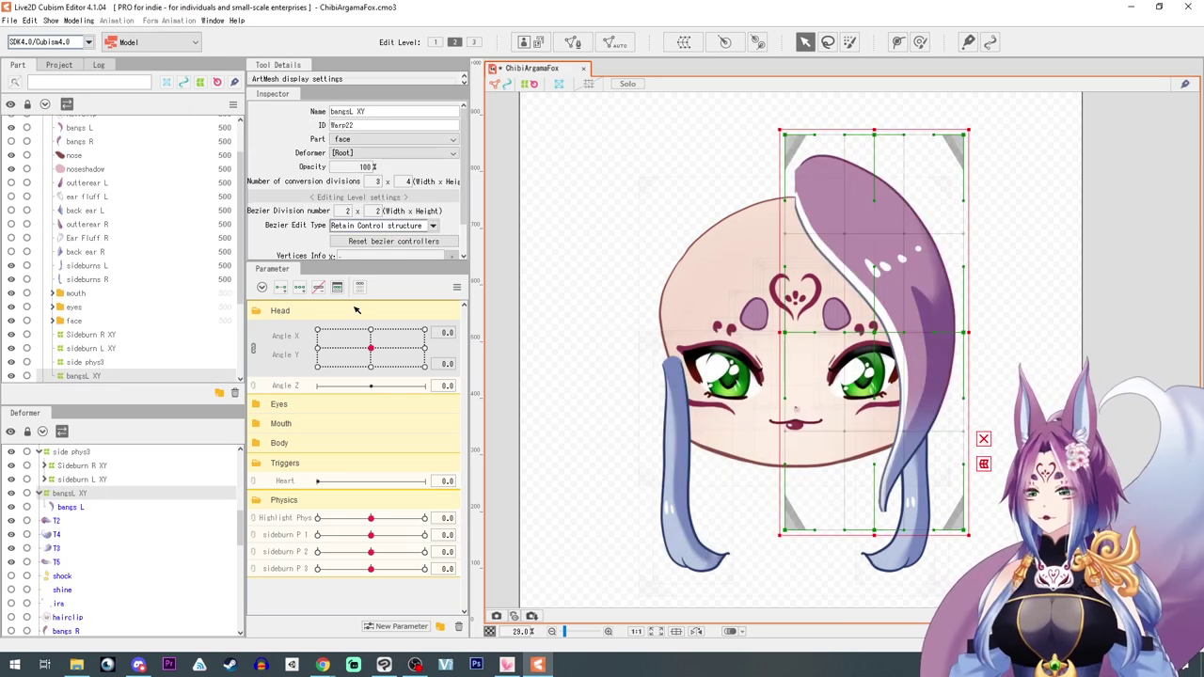
Unlink Angle X and Angle Y, key bangsL XY to Angle X, and at 30 shift and slightly tilt the deformer to follow the turned head
{"action": "left_click", "coordinate": [255, 349]}
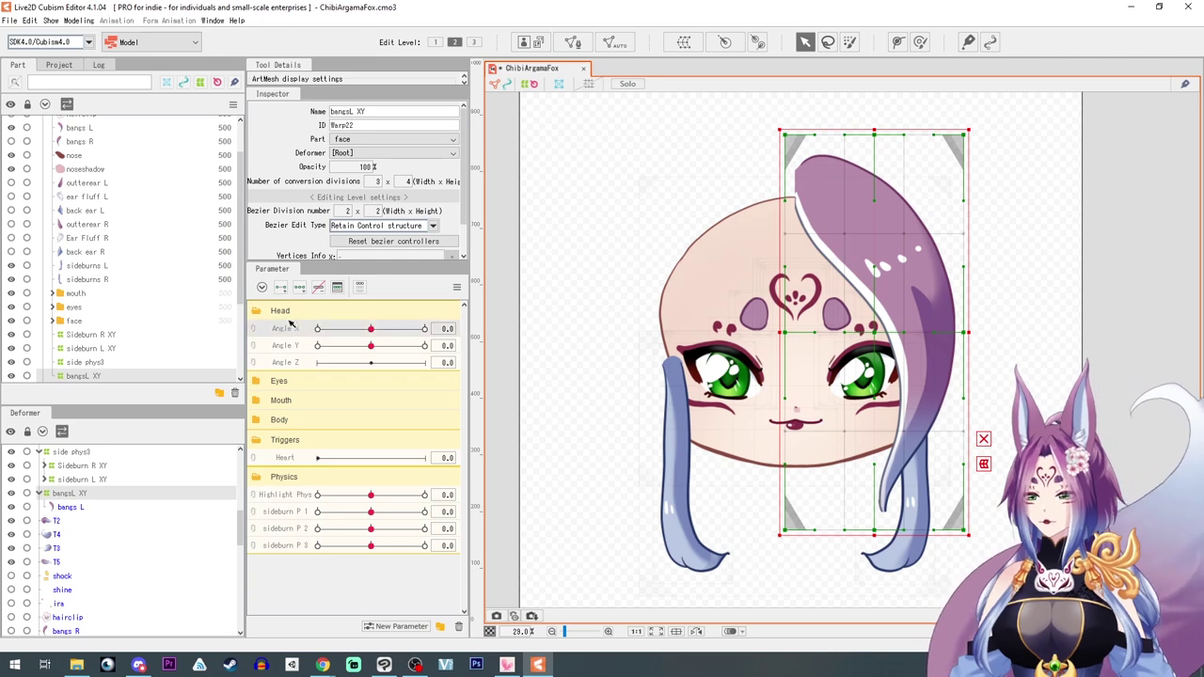
{"action": "left_click_drag", "start_coordinate": [373, 333], "coordinate": [428, 331]}
{"action": "left_click_drag", "start_coordinate": [875, 332], "coordinate": [896, 333]}
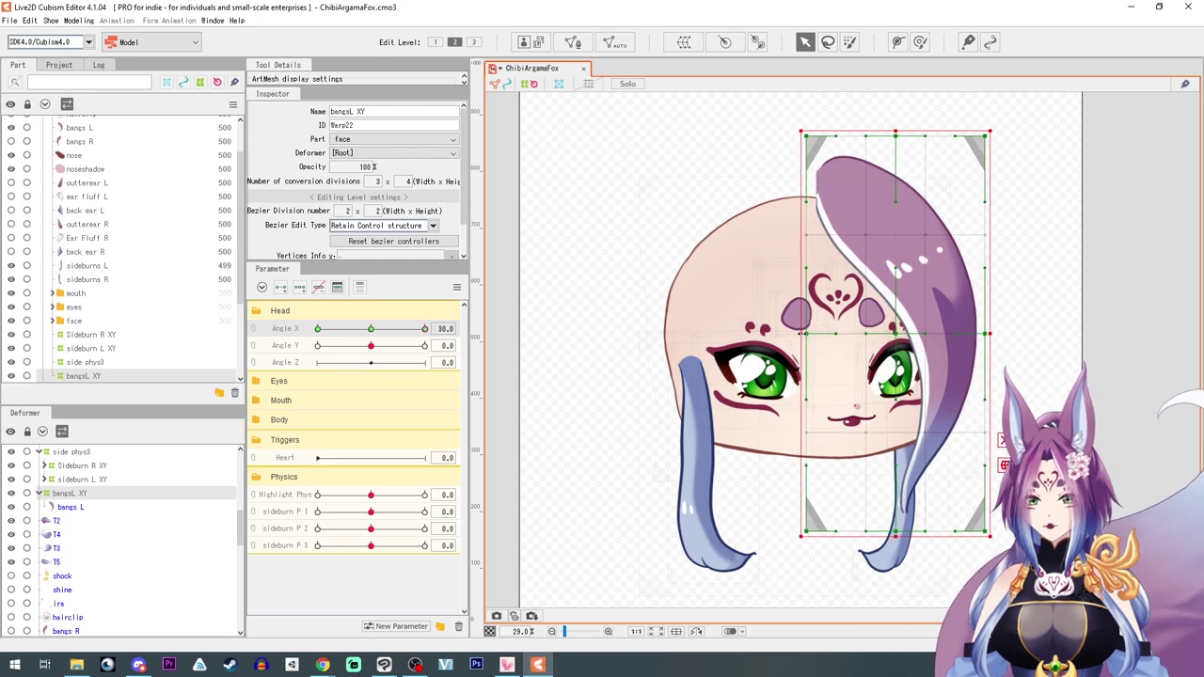
{"action": "left_click_drag", "start_coordinate": [802, 333], "coordinate": [811, 333]}
{"action": "left_click_drag", "start_coordinate": [900, 335], "coordinate": [906, 334]}
{"action": "left_click_drag", "start_coordinate": [1002, 332], "coordinate": [1004, 329]}
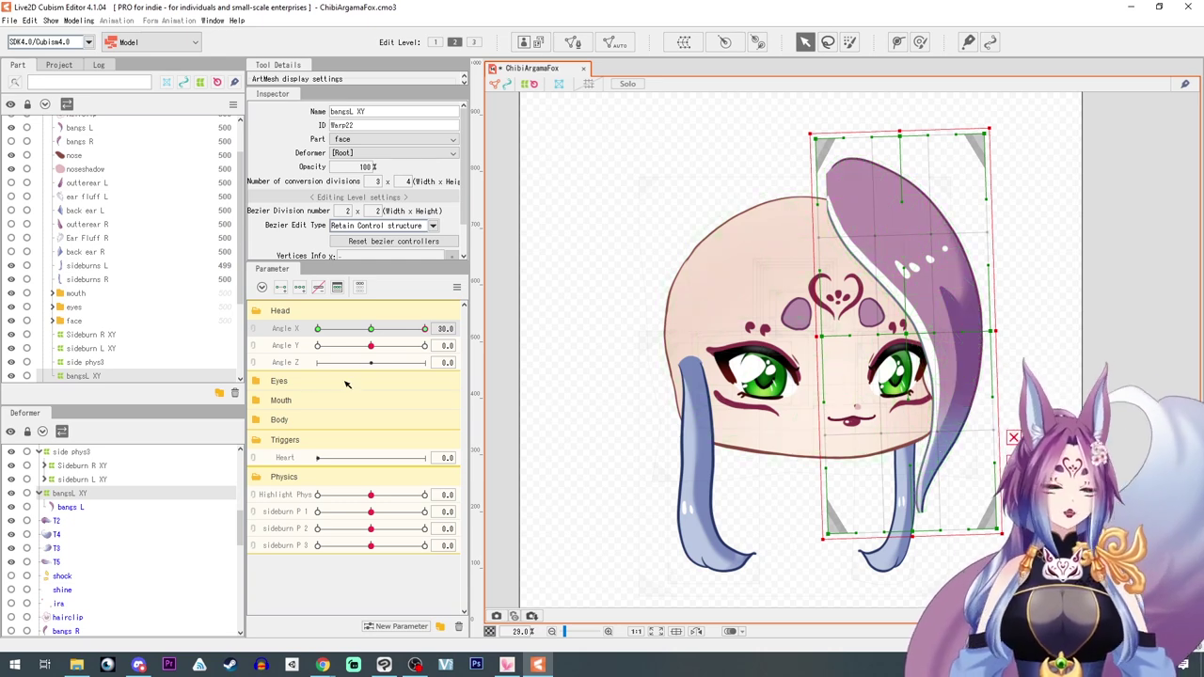
At Angle X -30, shift the bangsL XY deformer sideways so the bangs follow the head turn
{"action": "left_click_drag", "start_coordinate": [424, 329], "coordinate": [282, 341]}
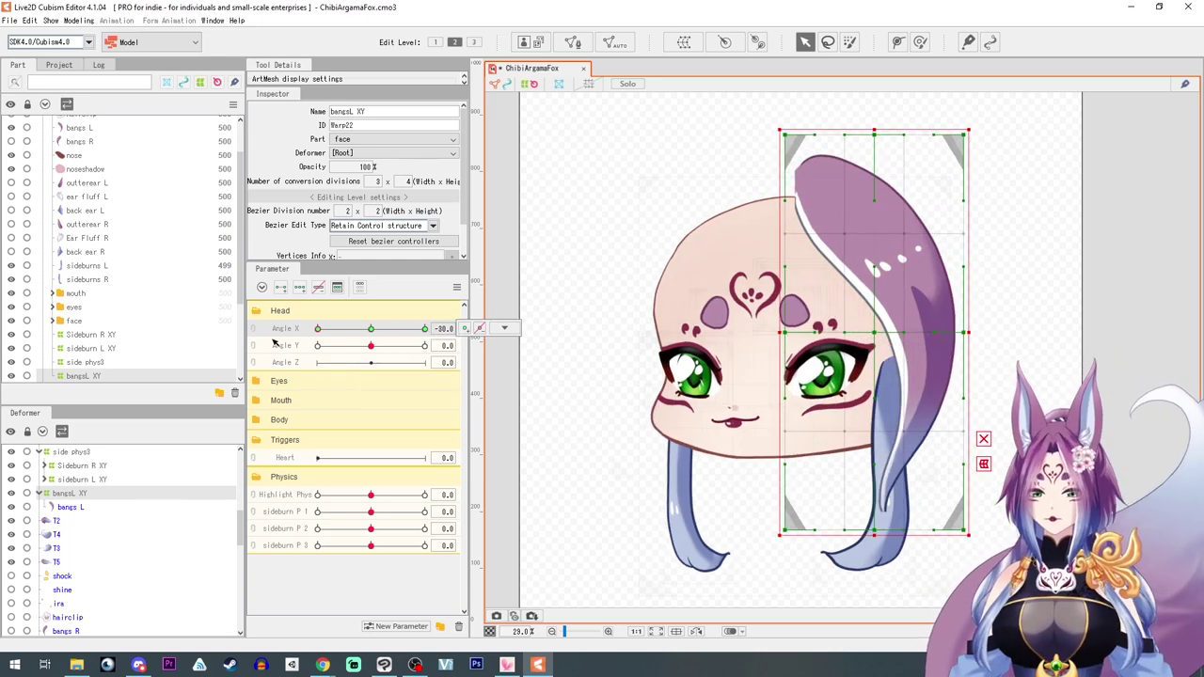
{"action": "left_click_drag", "start_coordinate": [874, 332], "coordinate": [829, 335]}
{"action": "left_click_drag", "start_coordinate": [926, 334], "coordinate": [937, 335]}
{"action": "left_click_drag", "start_coordinate": [835, 335], "coordinate": [828, 336]}
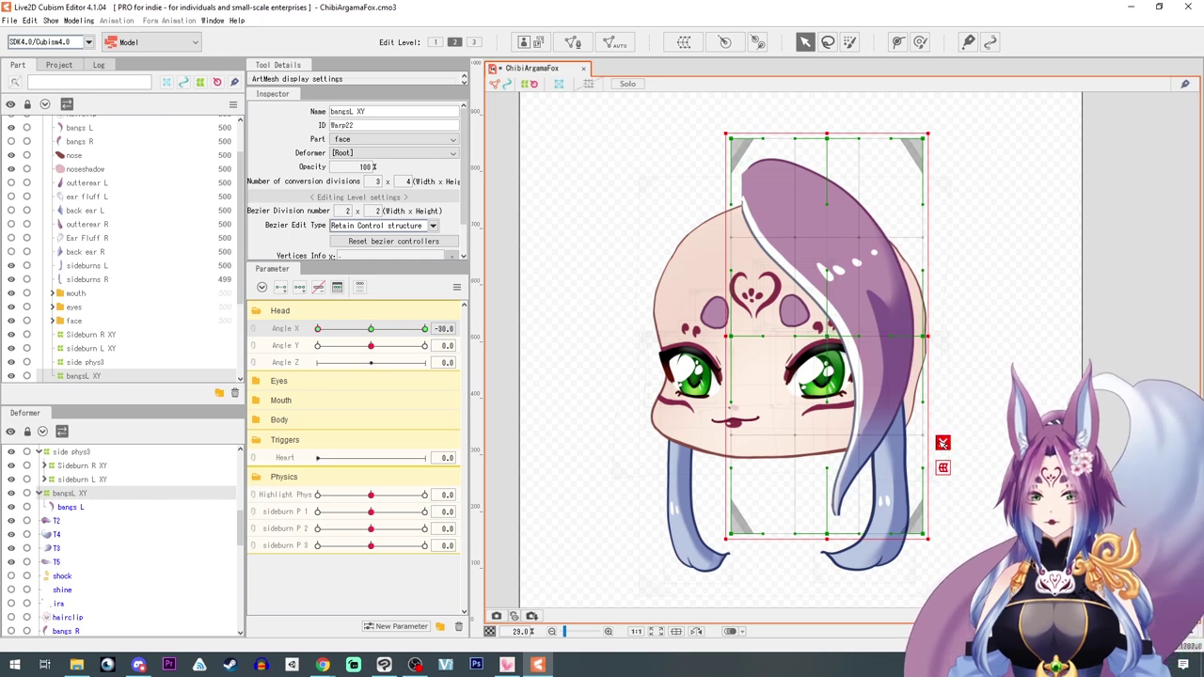
{"action": "left_click", "coordinate": [942, 445]}
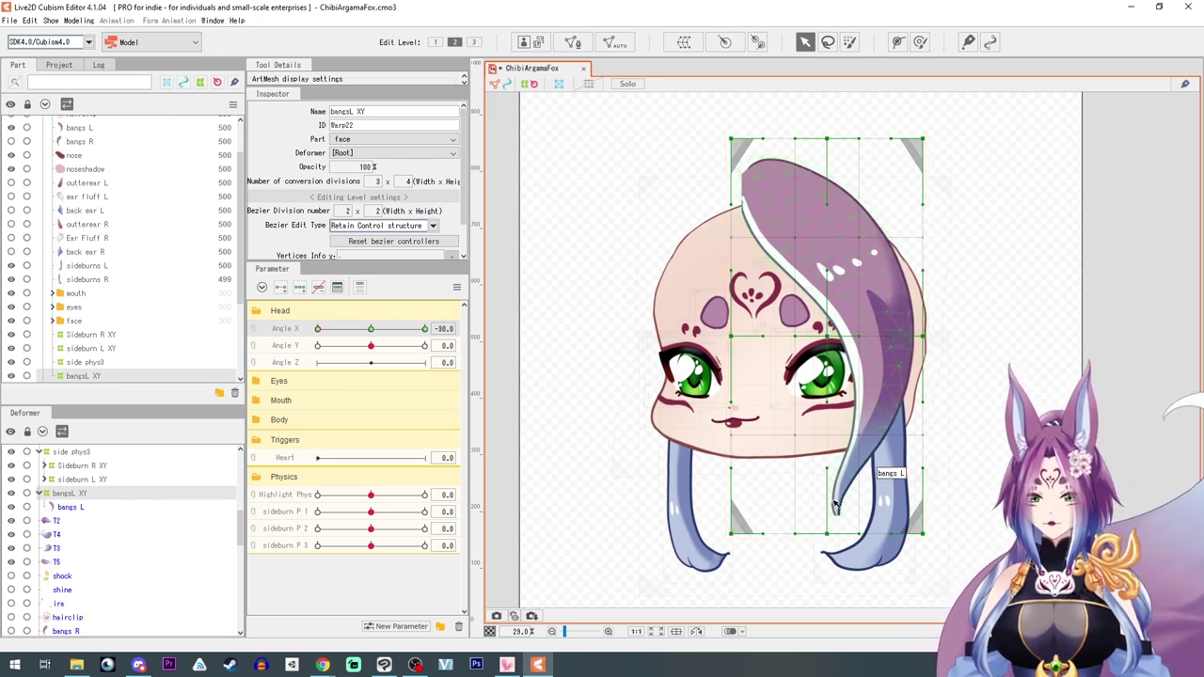
Regenerate the mesh of bangs L automatically with the Deformation (Little) preset
{"action": "scroll", "coordinate": [88, 306], "scroll_direction": "up", "scroll_amount": 1}
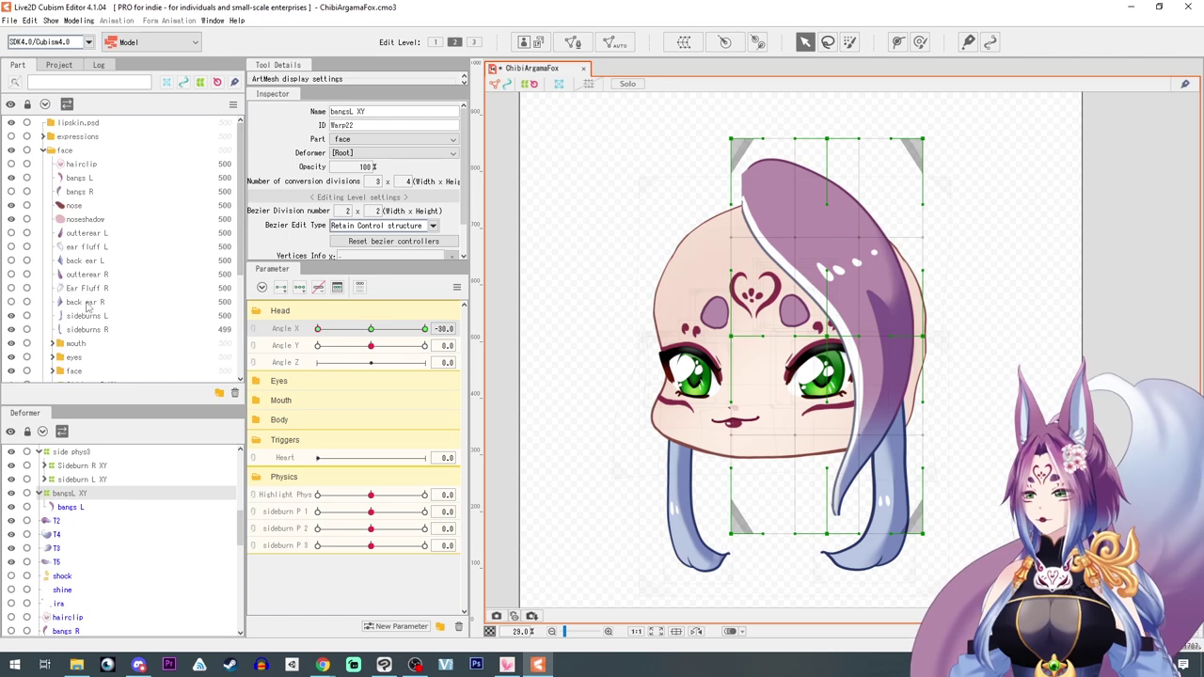
{"action": "left_click", "coordinate": [79, 178]}
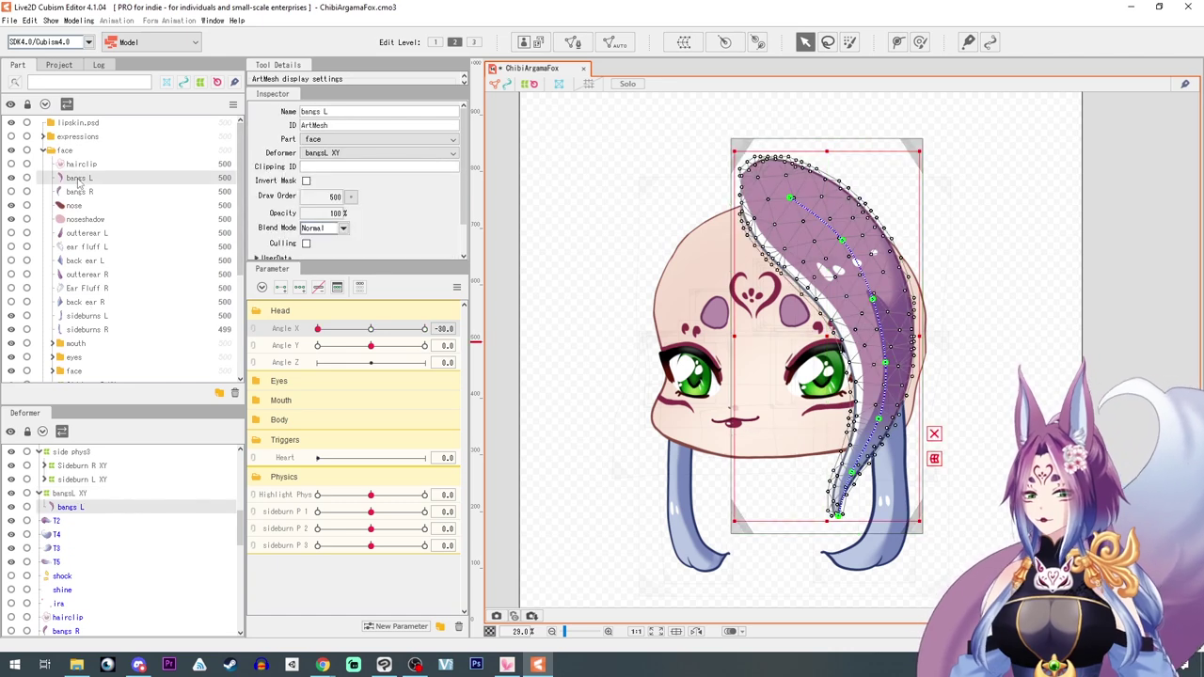
{"action": "left_click", "coordinate": [614, 42]}
{"action": "left_click", "coordinate": [570, 275]}
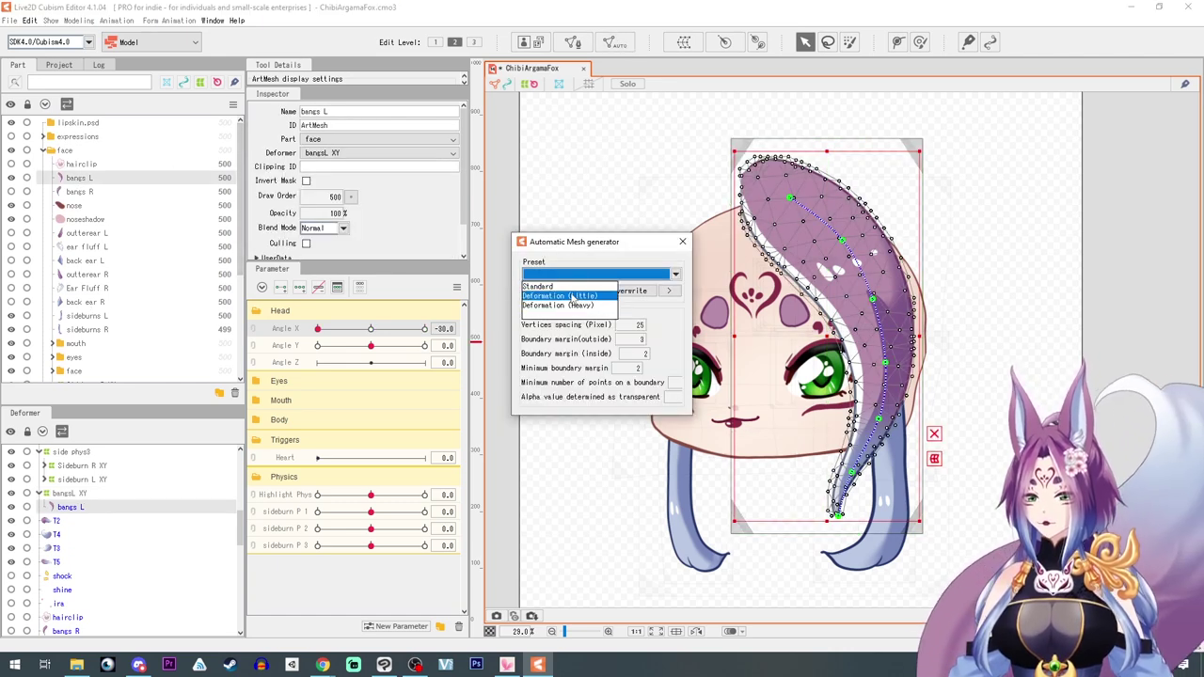
{"action": "left_click", "coordinate": [573, 300]}
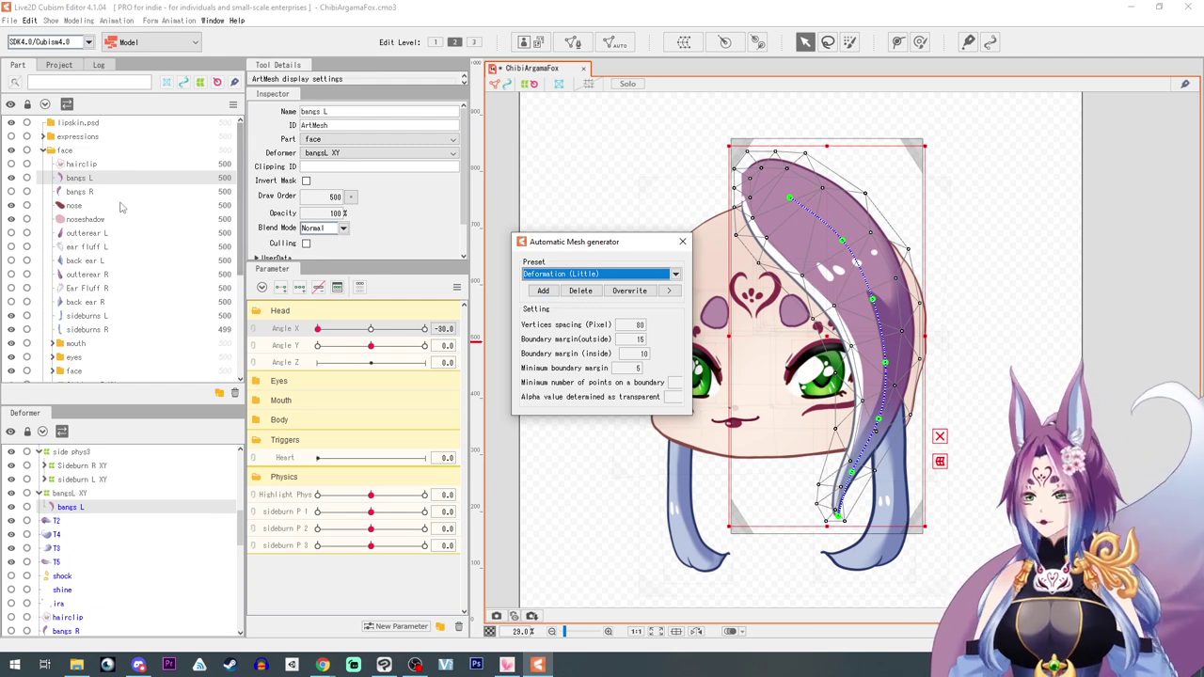
Apply the Deformation (Little) automatic mesh preset to bangs R and close the mesh generator
{"action": "left_click", "coordinate": [77, 192]}
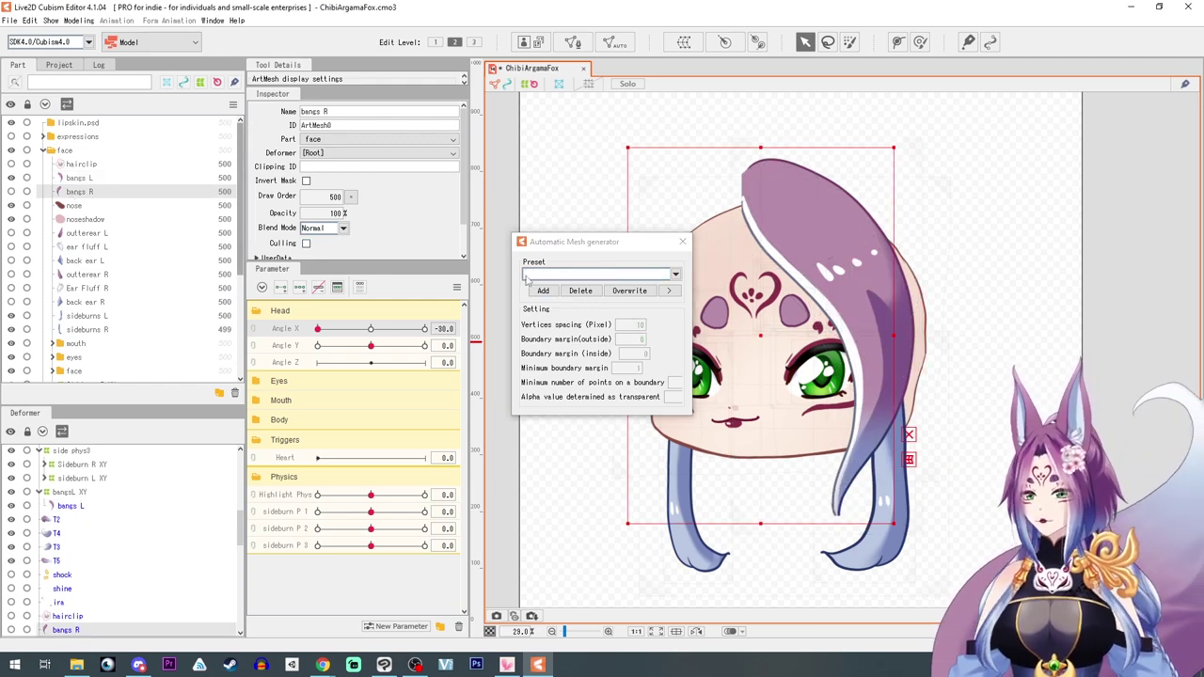
{"action": "left_click", "coordinate": [559, 274]}
{"action": "left_click", "coordinate": [559, 296]}
{"action": "left_click", "coordinate": [523, 181]}
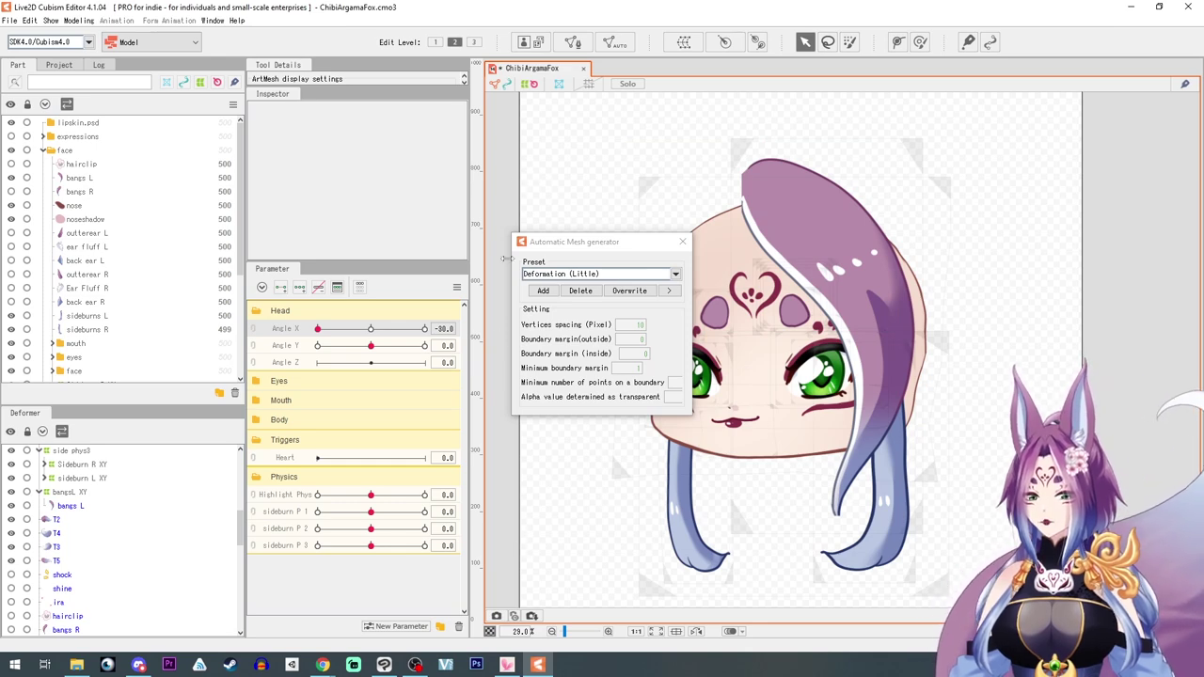
{"action": "left_click", "coordinate": [683, 243]}
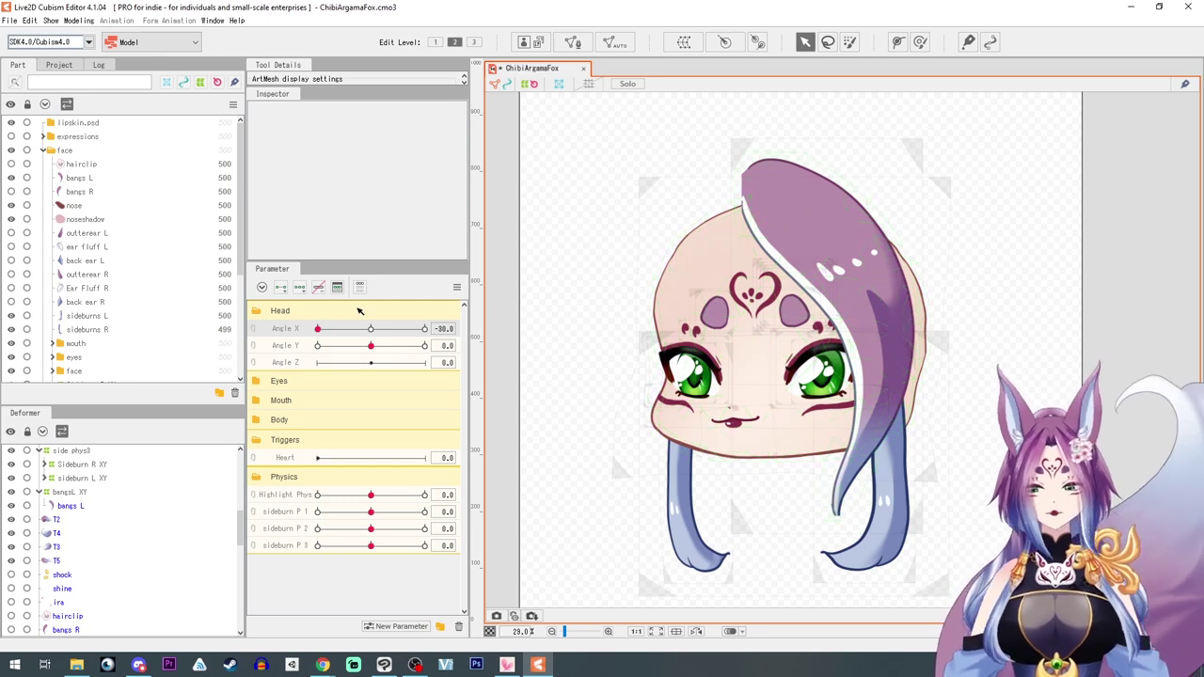
Sweep Angle X through its range to check how bangs L follows the head, return it to 0, and select bangs L
{"action": "left_click_drag", "start_coordinate": [367, 329], "coordinate": [411, 344]}
{"action": "left_click_drag", "start_coordinate": [338, 328], "coordinate": [505, 352]}
{"action": "left_click_drag", "start_coordinate": [425, 328], "coordinate": [372, 331]}
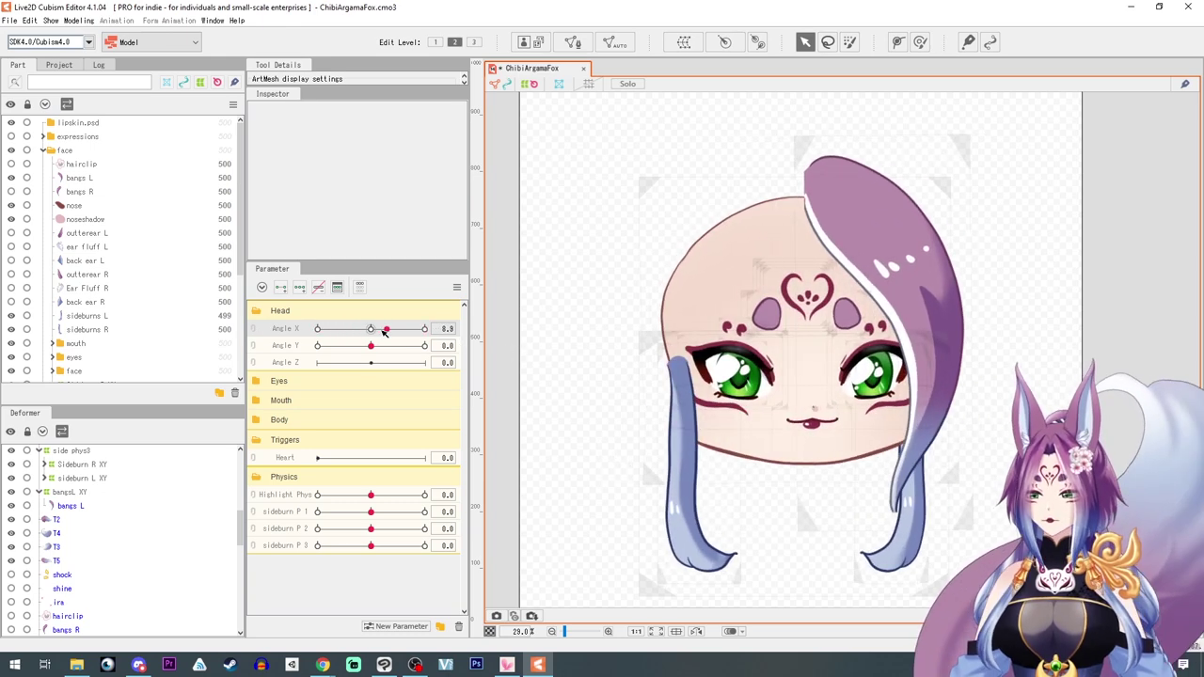
{"action": "left_click", "coordinate": [284, 347]}
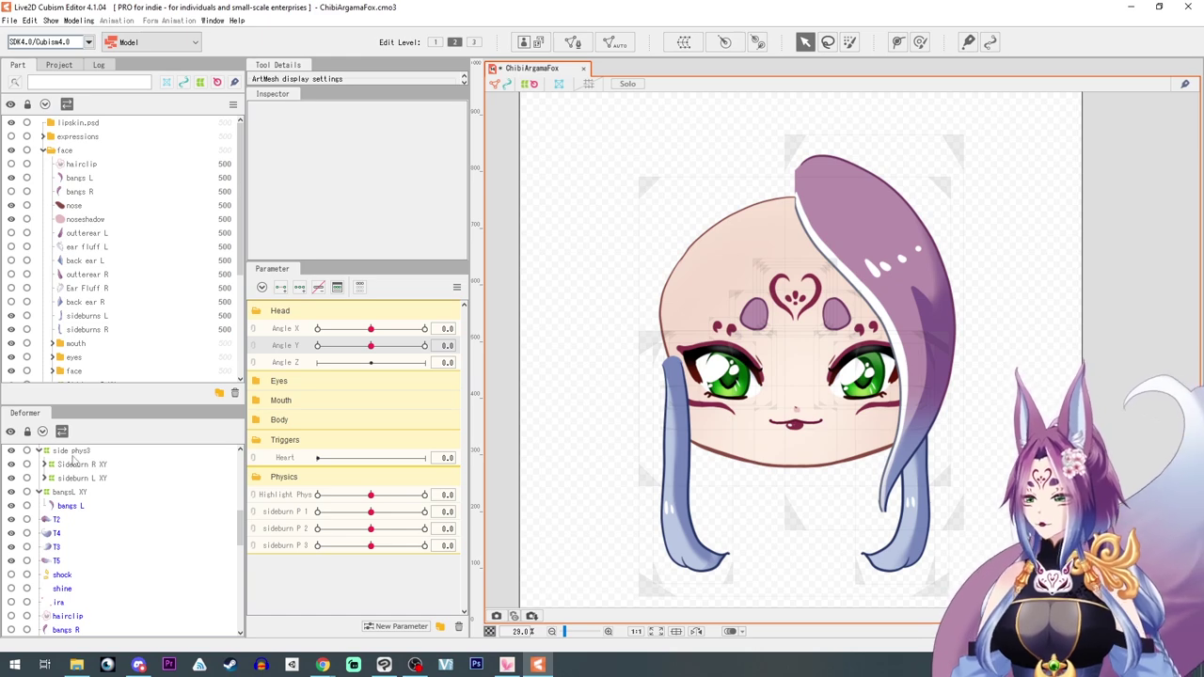
{"action": "left_click", "coordinate": [883, 317]}
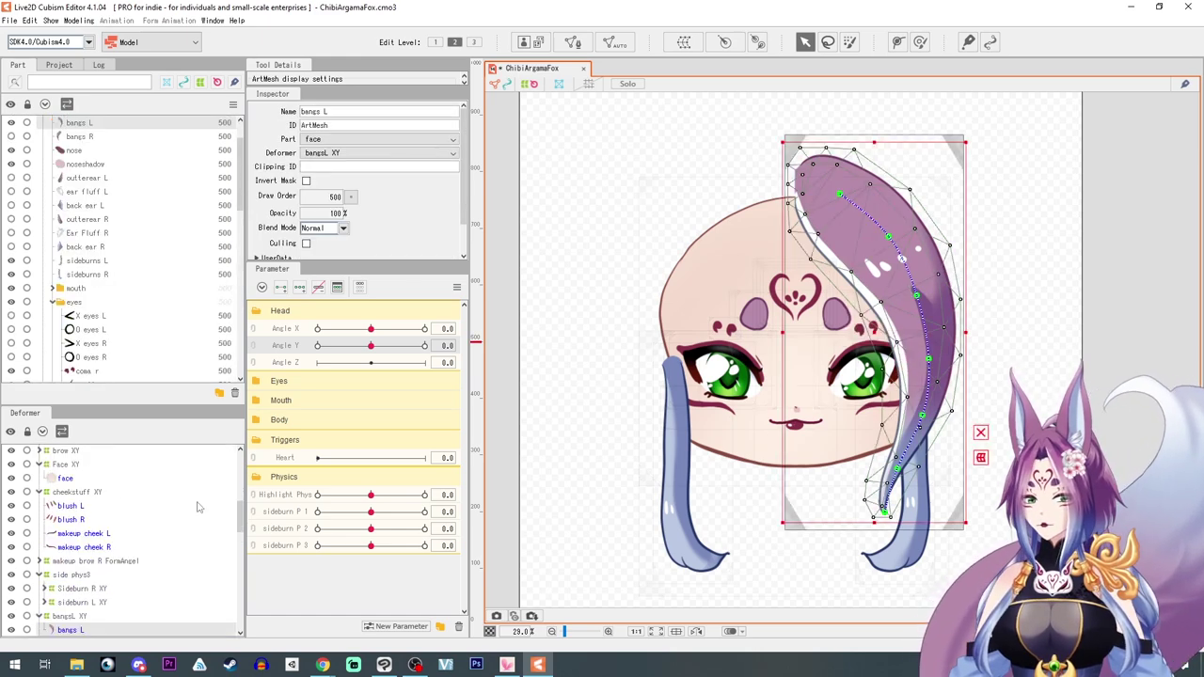
Add three Angle Y keys to the bangsL XY deformer and move it slightly upward at Angle Y 30
{"action": "left_click", "coordinate": [68, 616]}
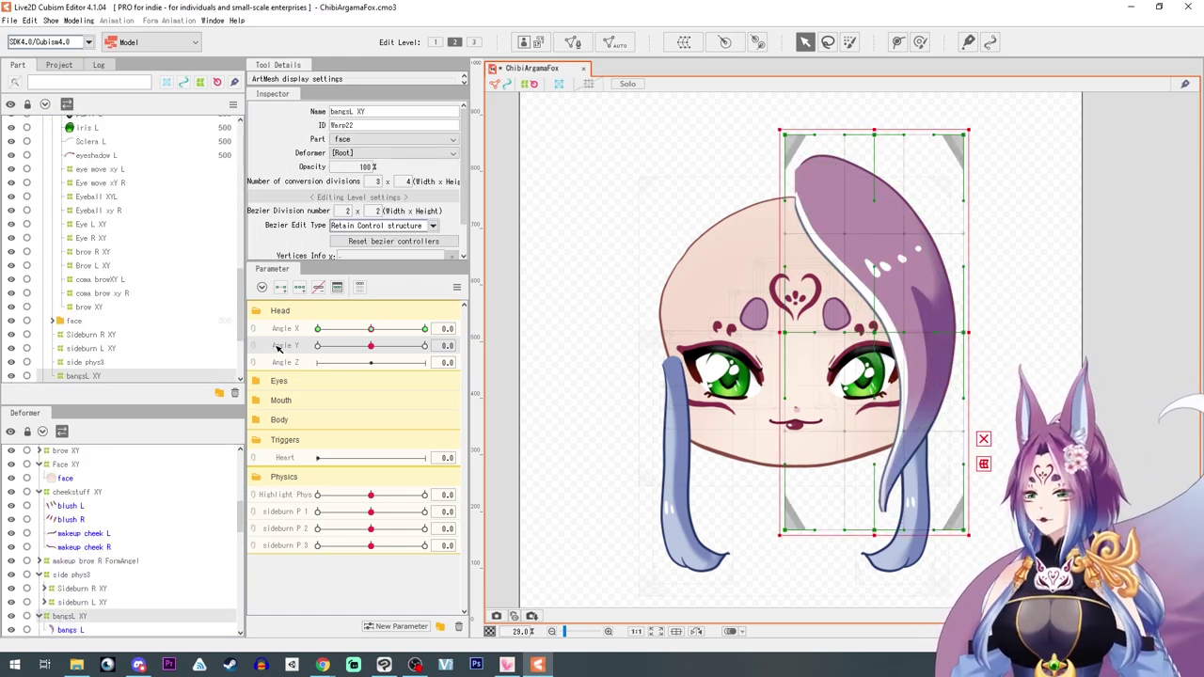
{"action": "left_click", "coordinate": [300, 286]}
{"action": "left_click_drag", "start_coordinate": [373, 346], "coordinate": [493, 354]}
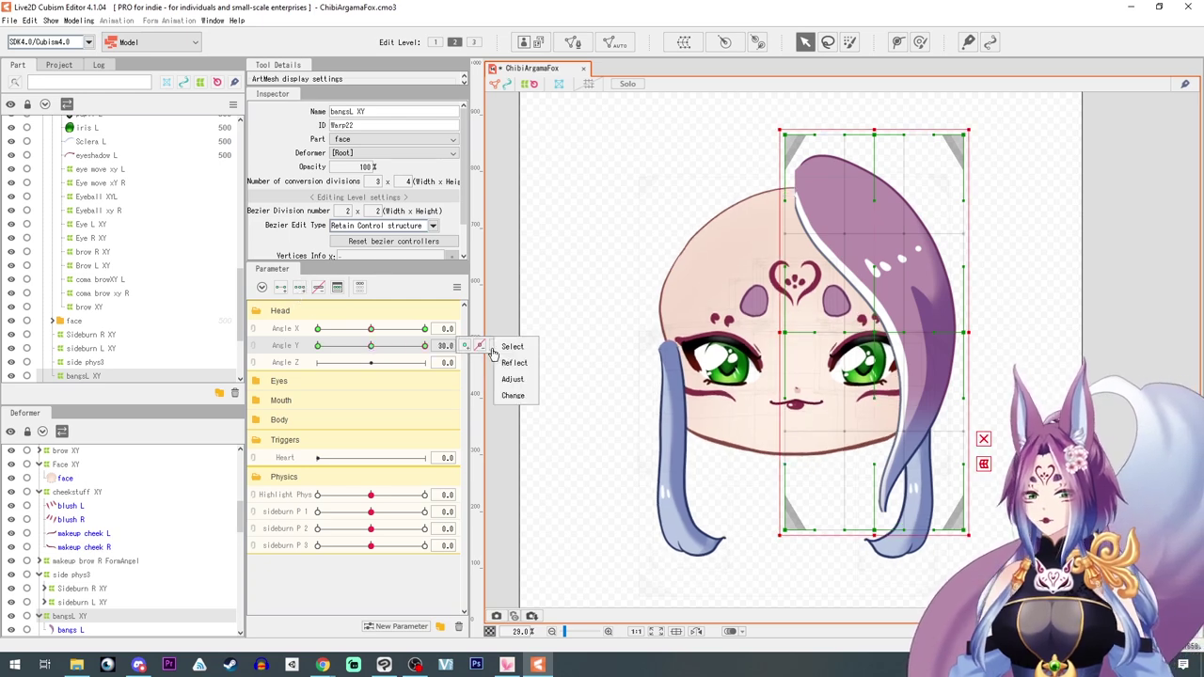
{"action": "left_click_drag", "start_coordinate": [874, 332], "coordinate": [873, 320]}
{"action": "left_click_drag", "start_coordinate": [873, 523], "coordinate": [874, 508]}
{"action": "left_click", "coordinate": [983, 415]}
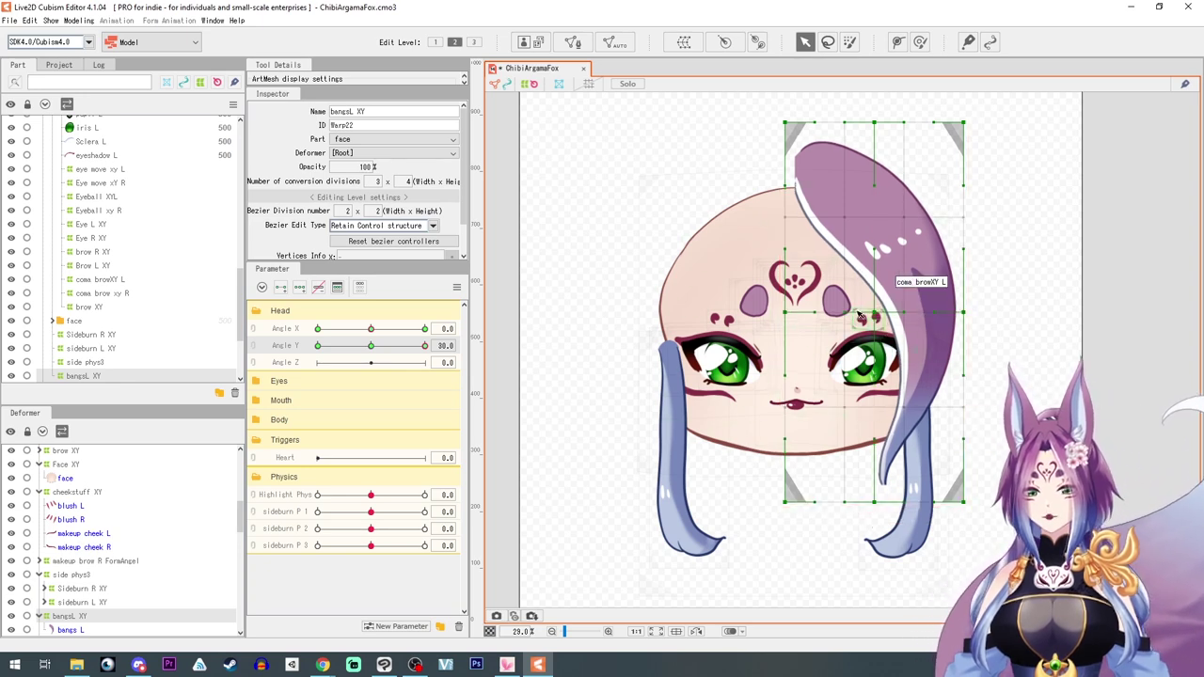
At Angle Y 30, bend bangsL XY by shifting its centre and lower-middle control points slightly outward from the face
{"action": "left_click_drag", "start_coordinate": [874, 313], "coordinate": [884, 313]}
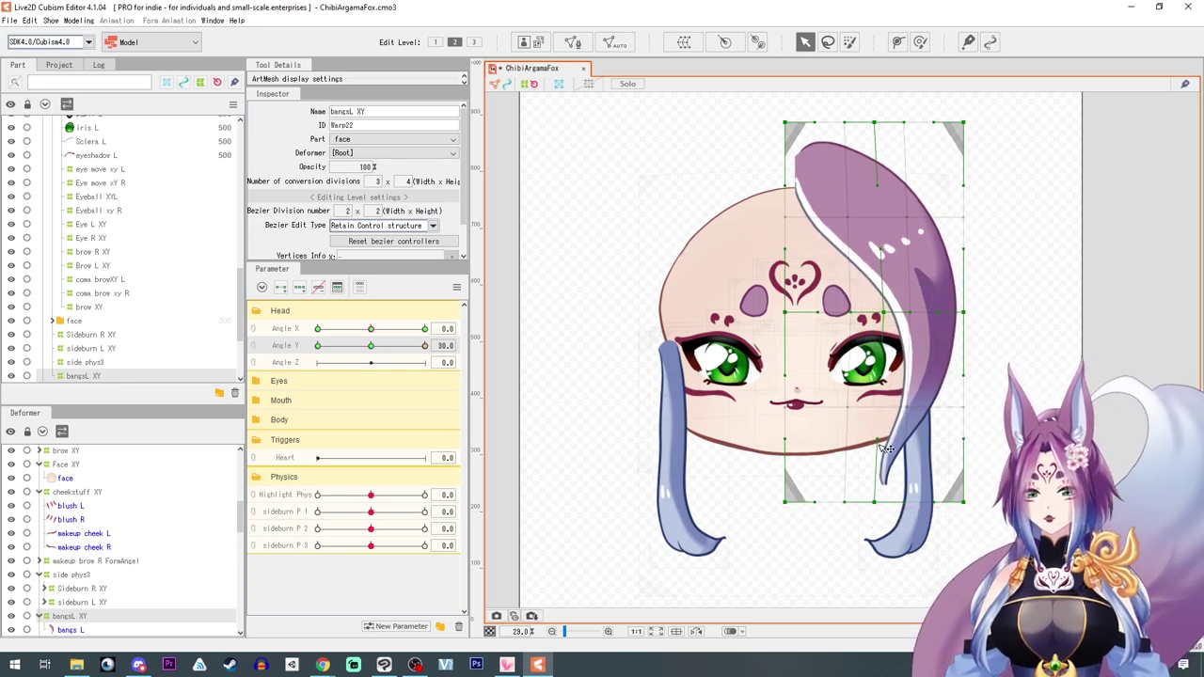
{"action": "left_click_drag", "start_coordinate": [884, 449], "coordinate": [896, 452]}
{"action": "left_click_drag", "start_coordinate": [875, 506], "coordinate": [889, 505]}
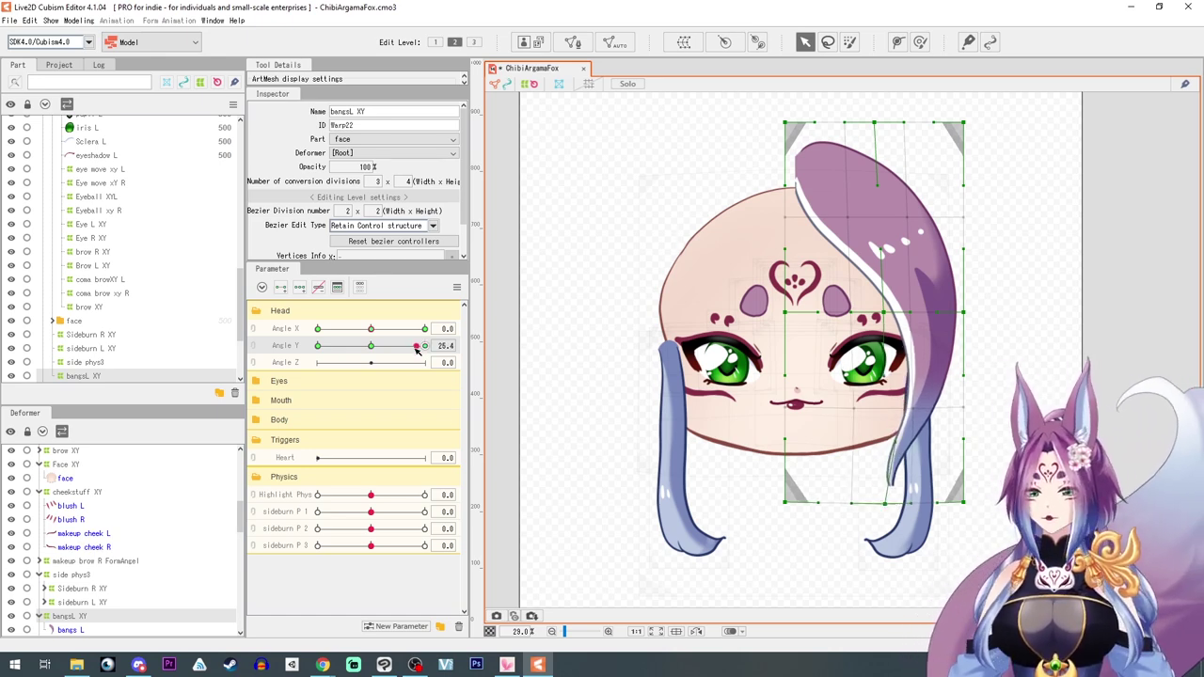
At Angle Y -30, move the whole bangsL XY deformer downward to follow the lowered head
{"action": "left_click_drag", "start_coordinate": [418, 349], "coordinate": [317, 357]}
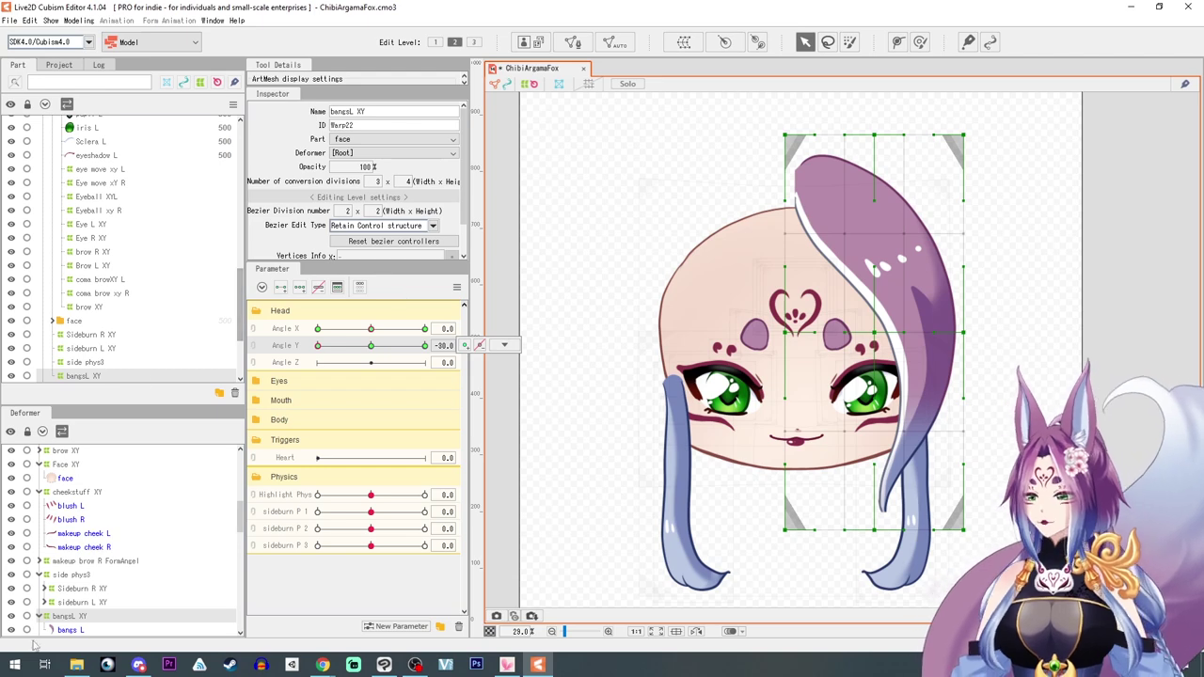
{"action": "left_click", "coordinate": [71, 617]}
{"action": "left_click_drag", "start_coordinate": [874, 335], "coordinate": [874, 357]}
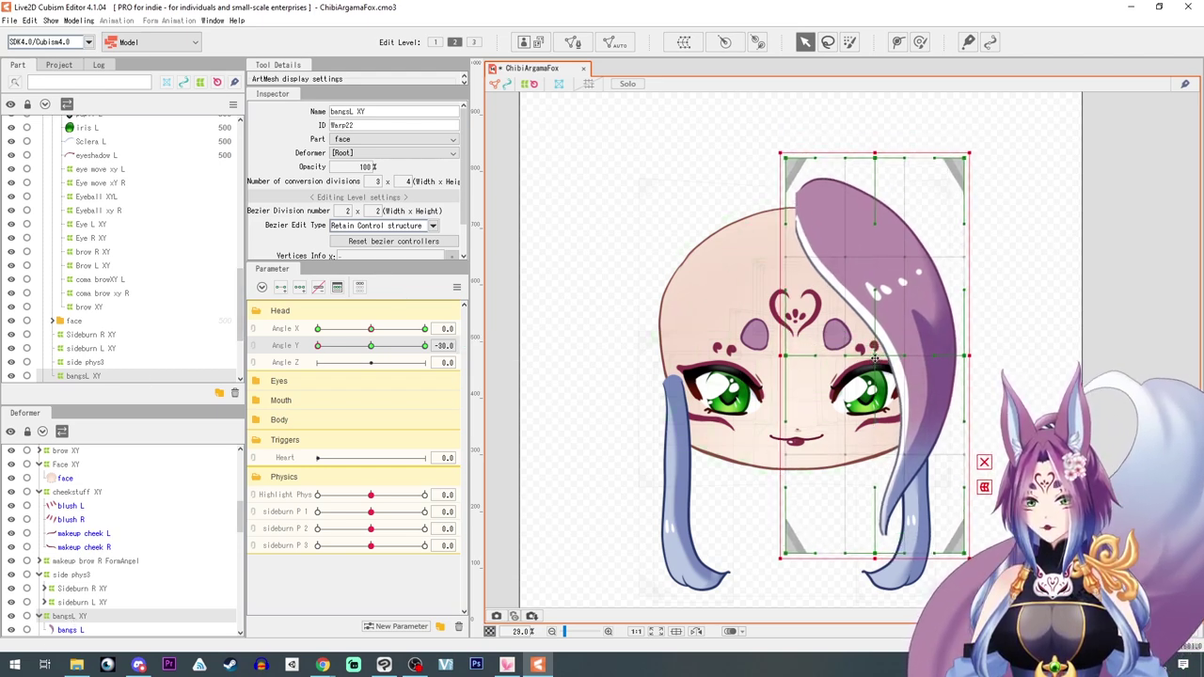
{"action": "left_click_drag", "start_coordinate": [320, 347], "coordinate": [292, 360]}
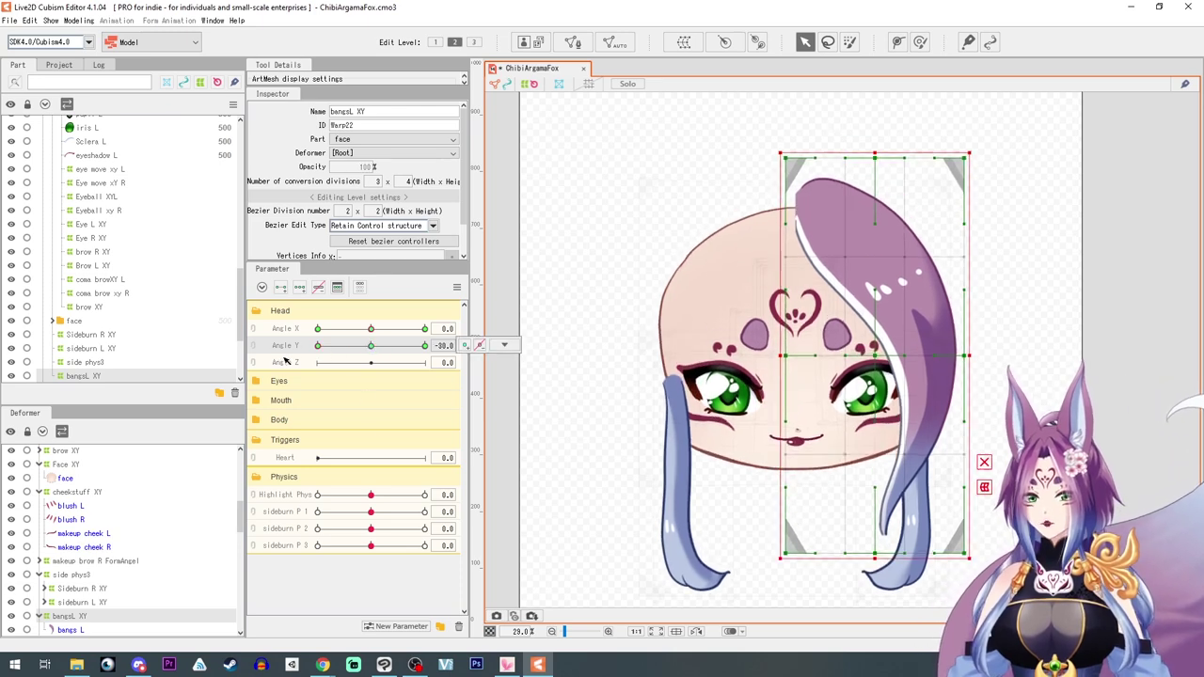
{"action": "left_click", "coordinate": [843, 370]}
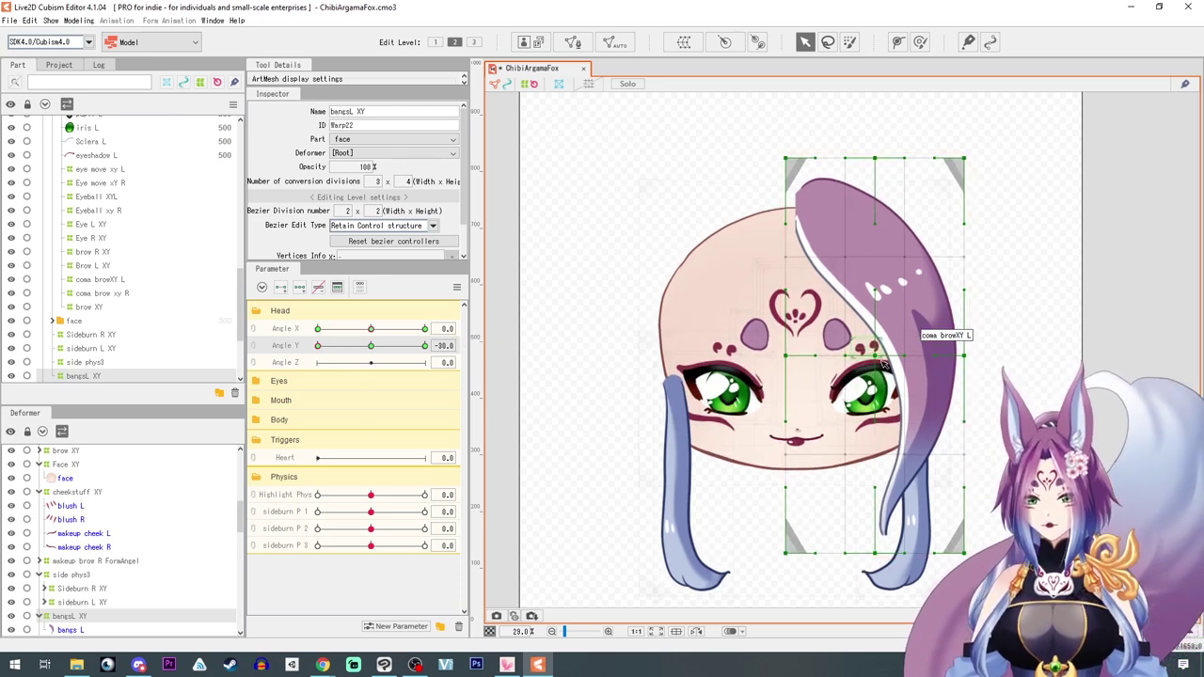
At Angle Y -30, bend bangsL XY by shifting its centre, bottom-middle and outer bottom corner points inward and slightly down
{"action": "left_click_drag", "start_coordinate": [875, 357], "coordinate": [870, 361]}
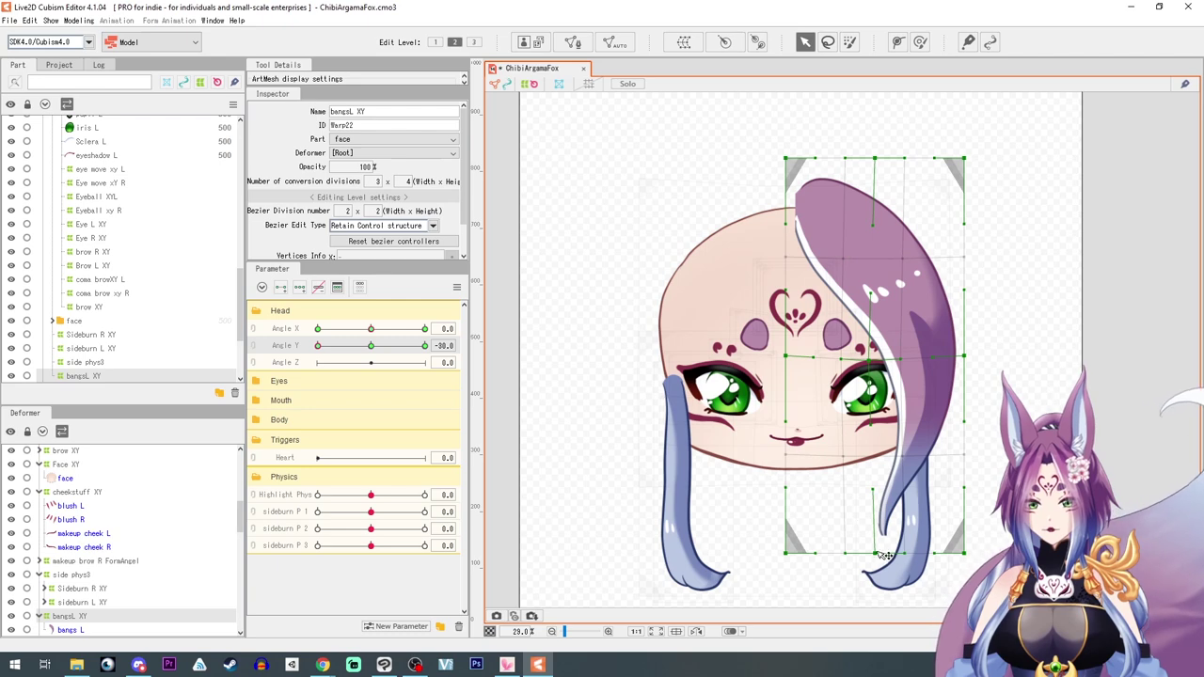
{"action": "left_click_drag", "start_coordinate": [884, 553], "coordinate": [874, 561]}
{"action": "left_click_drag", "start_coordinate": [964, 560], "coordinate": [957, 561]}
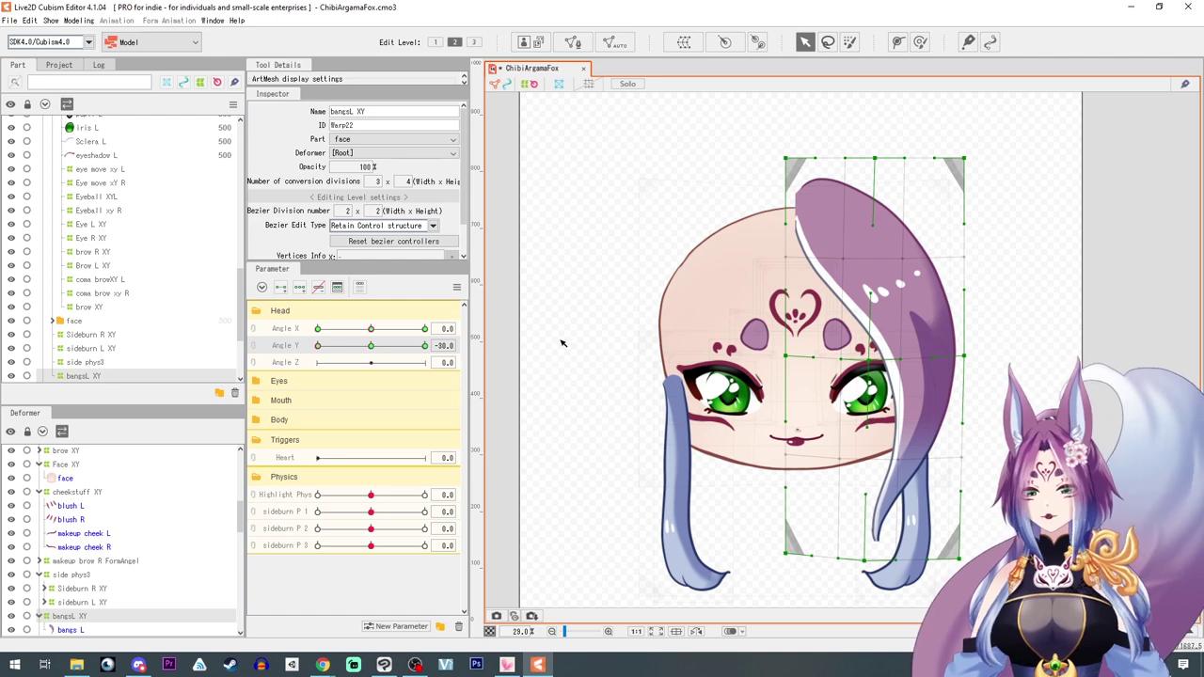
Return Angle Y to 0, link Angle X with Angle Y, and auto-generate the four corner shapes for bangsL XY
{"action": "left_click_drag", "start_coordinate": [330, 346], "coordinate": [371, 348]}
{"action": "left_click", "coordinate": [258, 329]}
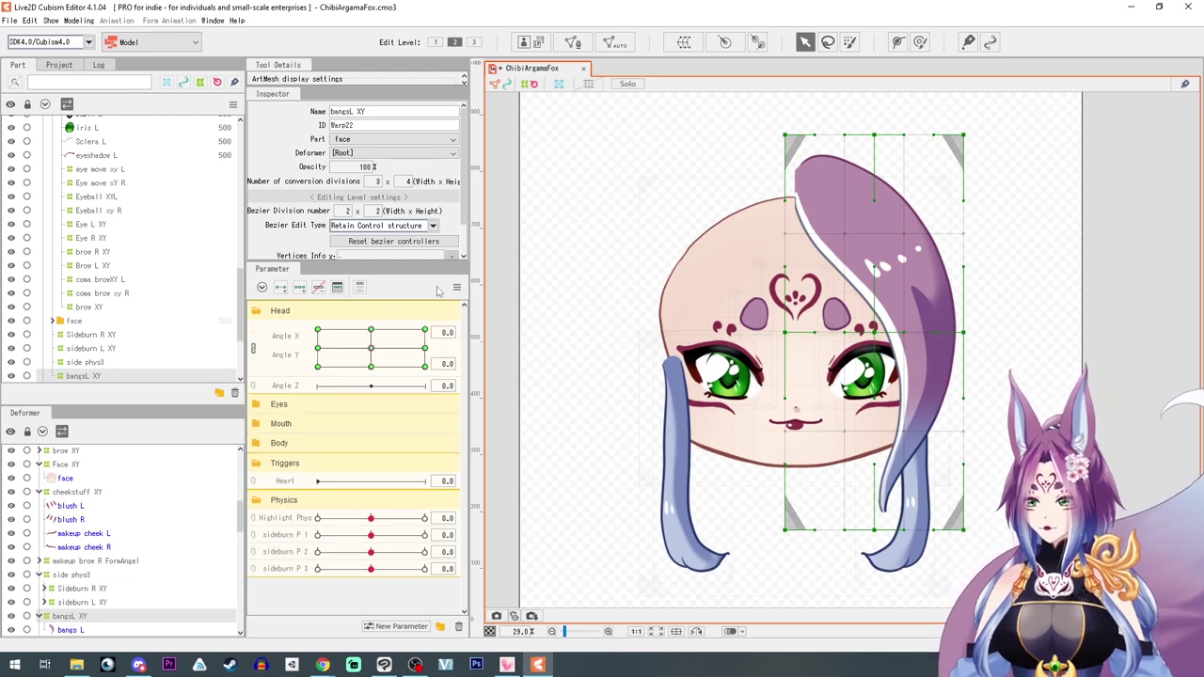
{"action": "left_click", "coordinate": [456, 287]}
{"action": "left_click", "coordinate": [511, 368]}
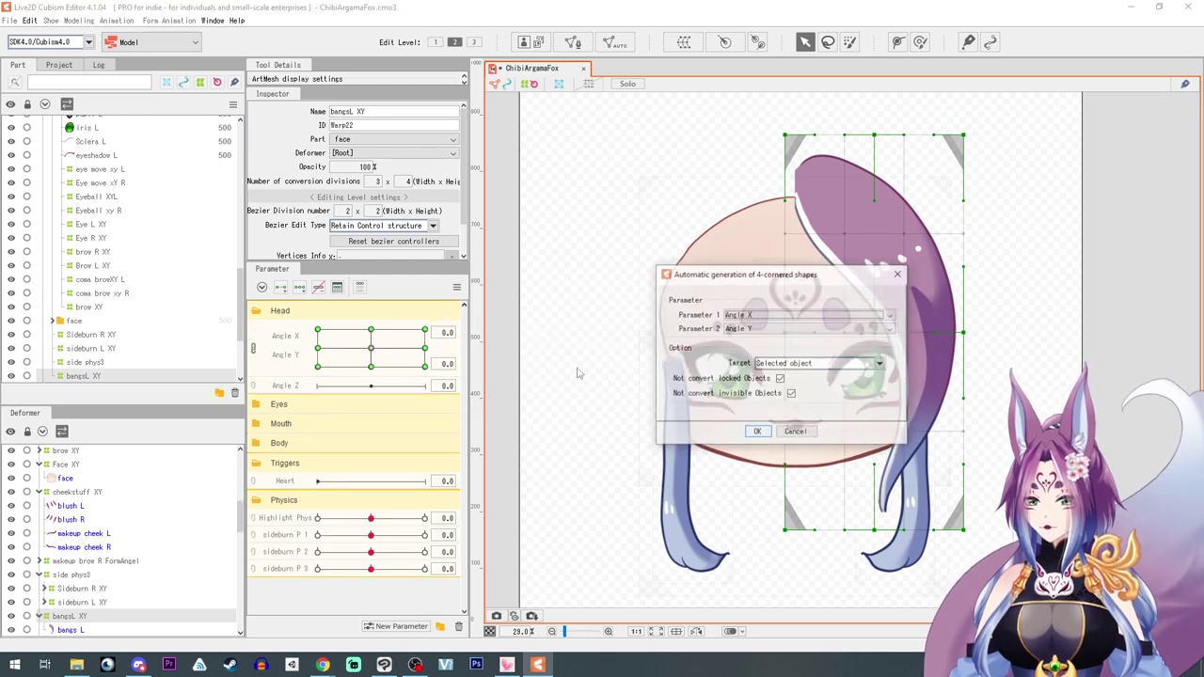
{"action": "left_click", "coordinate": [758, 431]}
Check the bangsL XY corner poses, shift its bottom-middle point outward at Angle X -30, Angle Y 30, and reset both angles to 0
{"action": "left_click_drag", "start_coordinate": [373, 349], "coordinate": [498, 303]}
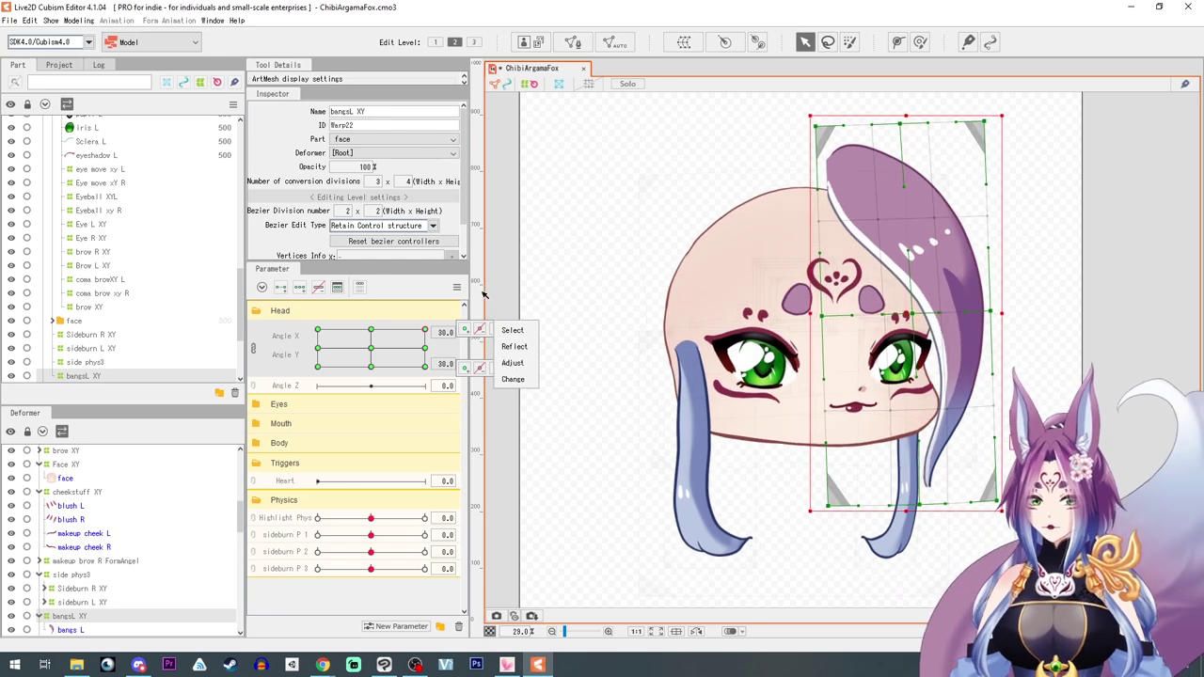
{"action": "left_click_drag", "start_coordinate": [424, 331], "coordinate": [256, 252]}
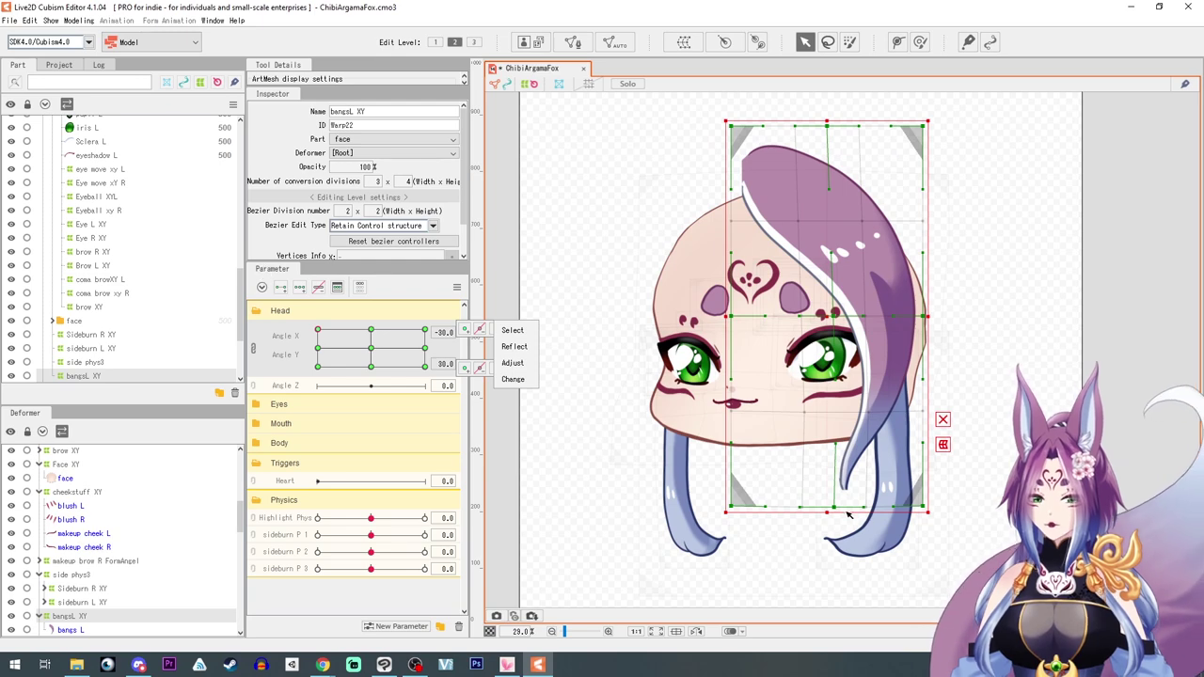
{"action": "left_click_drag", "start_coordinate": [839, 510], "coordinate": [851, 512]}
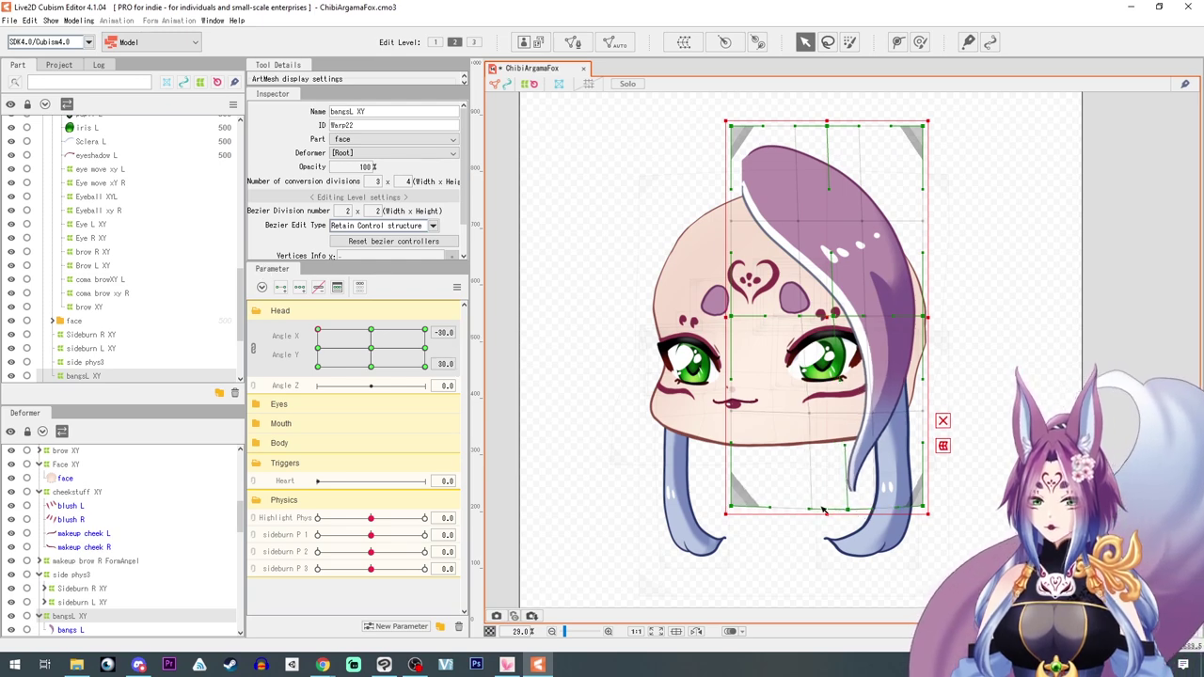
{"action": "left_click_drag", "start_coordinate": [318, 331], "coordinate": [374, 349]}
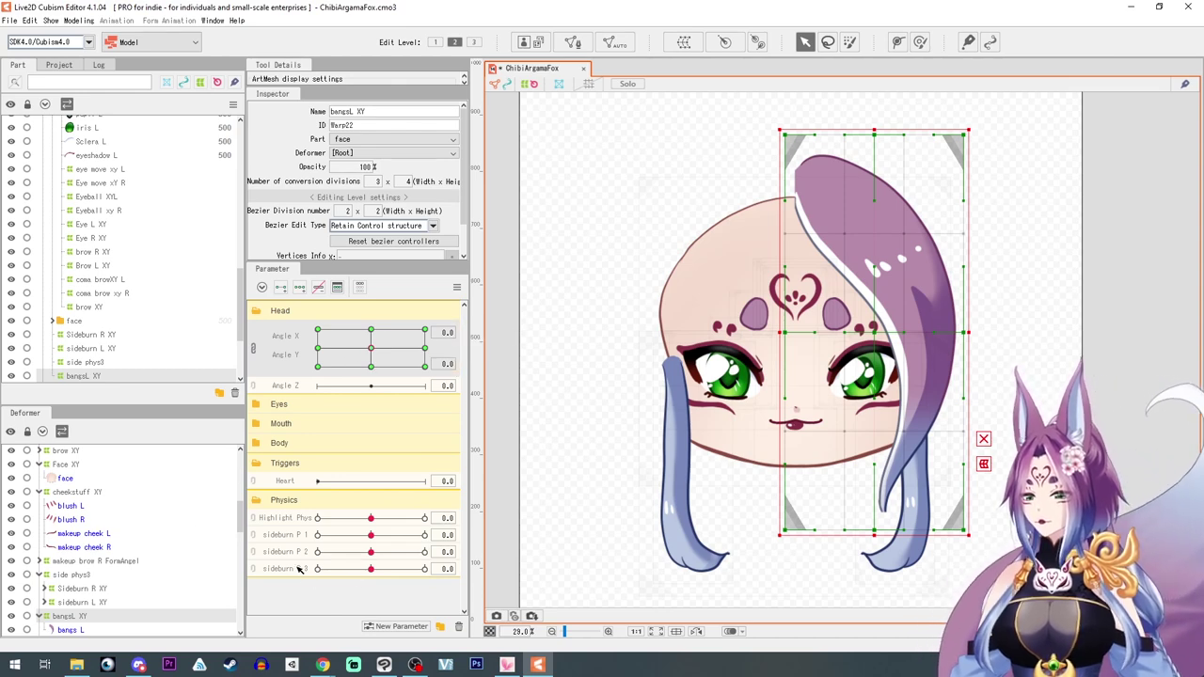
Create a new physics parameter named Bang P 1 with a range of -30 to 30 and default 0
{"action": "left_click", "coordinate": [401, 626]}
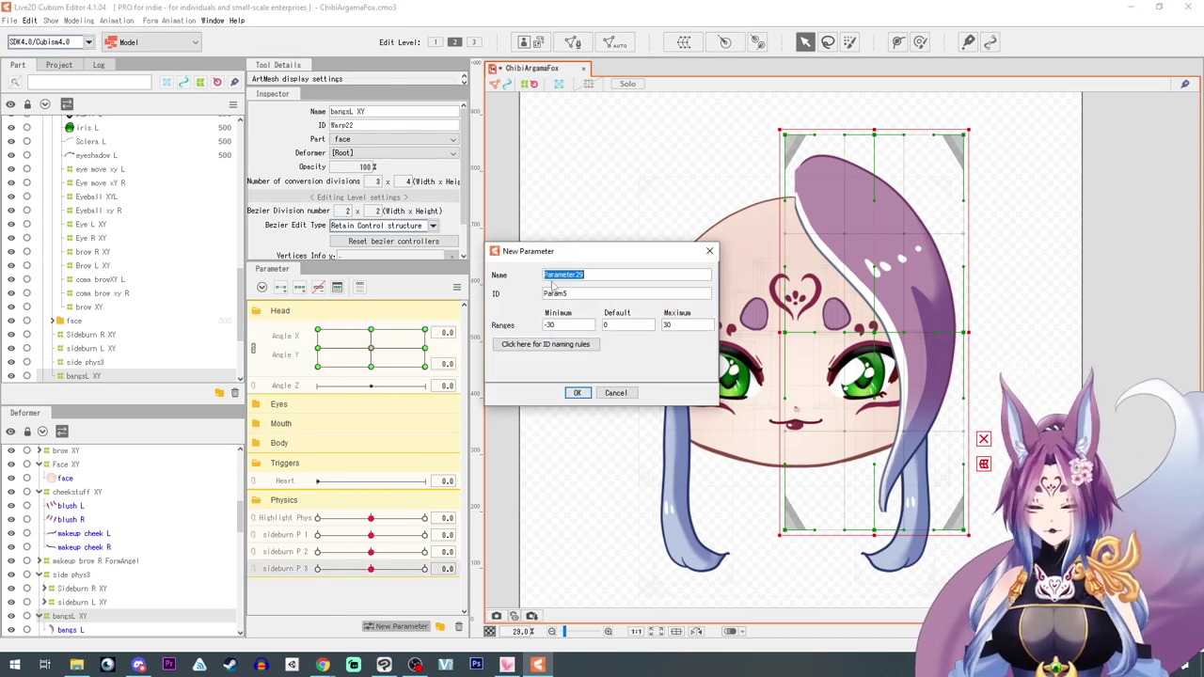
{"action": "type", "text": "Bang P 1"}
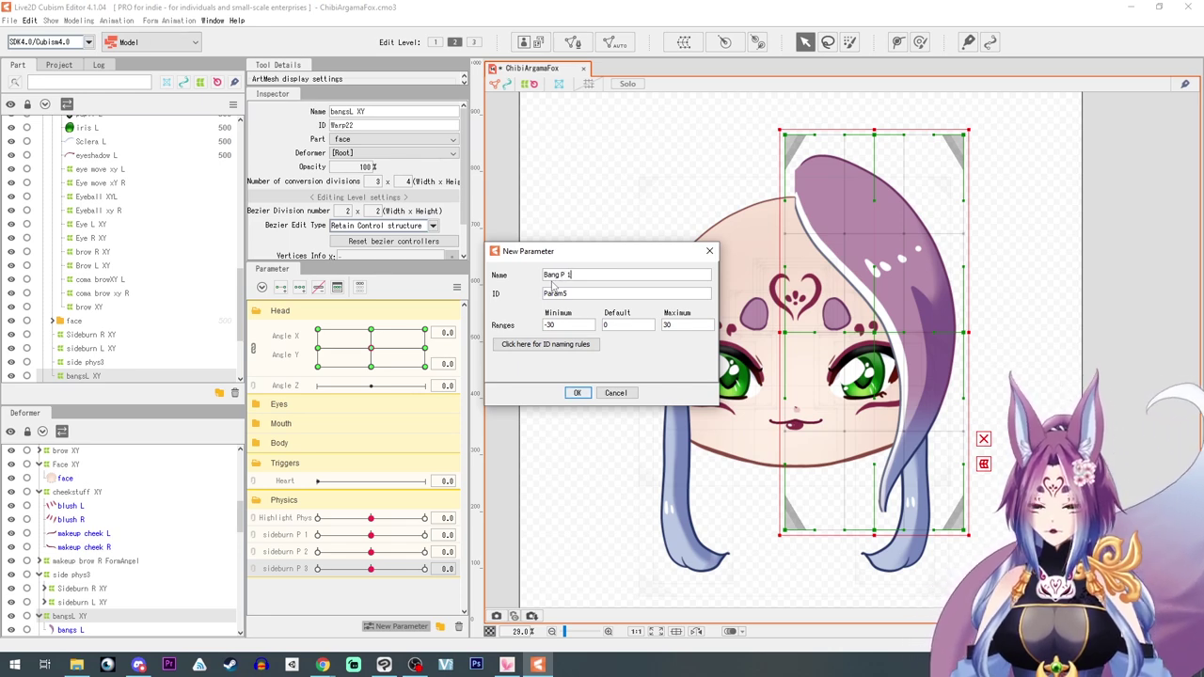
{"action": "left_click", "coordinate": [576, 392]}
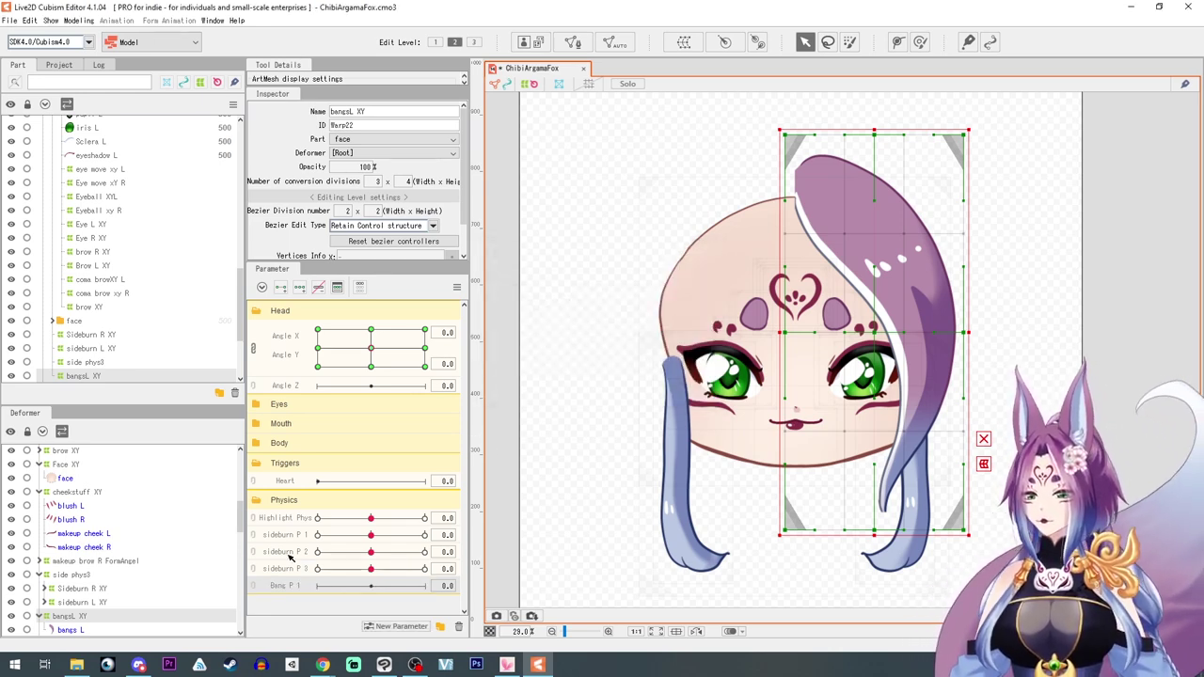
Add three Bang P 1 keys to the bangs L mesh and set the parameter to 30
{"action": "left_click", "coordinate": [70, 629]}
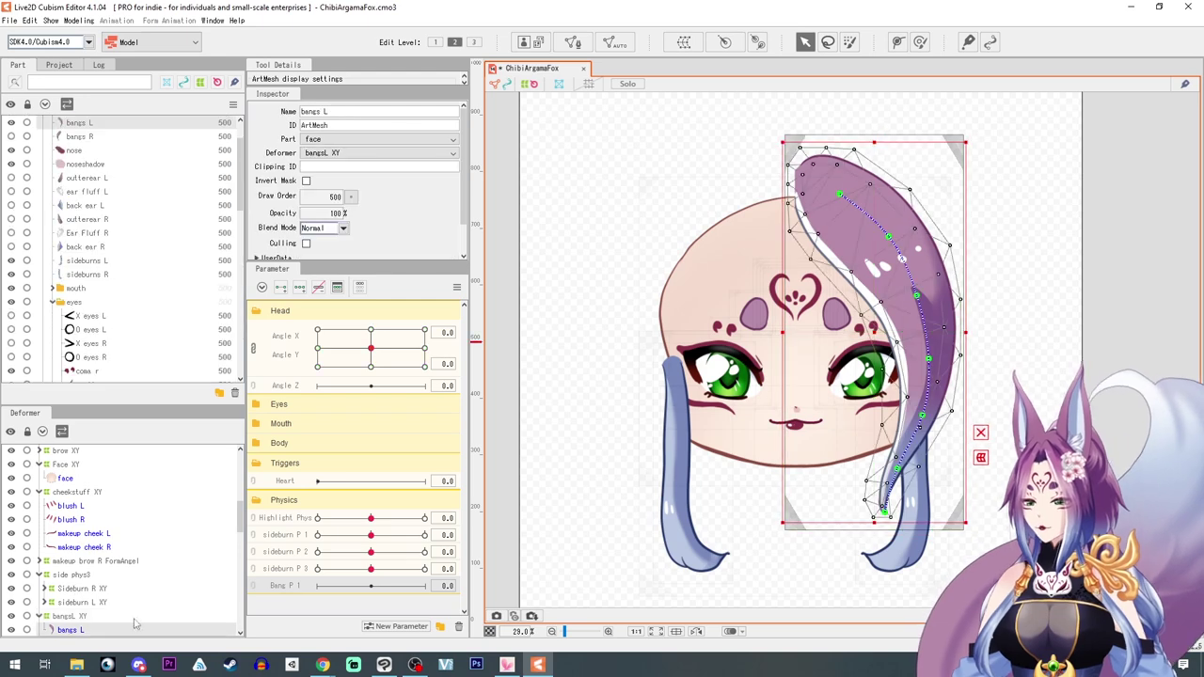
{"action": "left_click", "coordinate": [304, 292]}
{"action": "left_click_drag", "start_coordinate": [373, 588], "coordinate": [440, 588]}
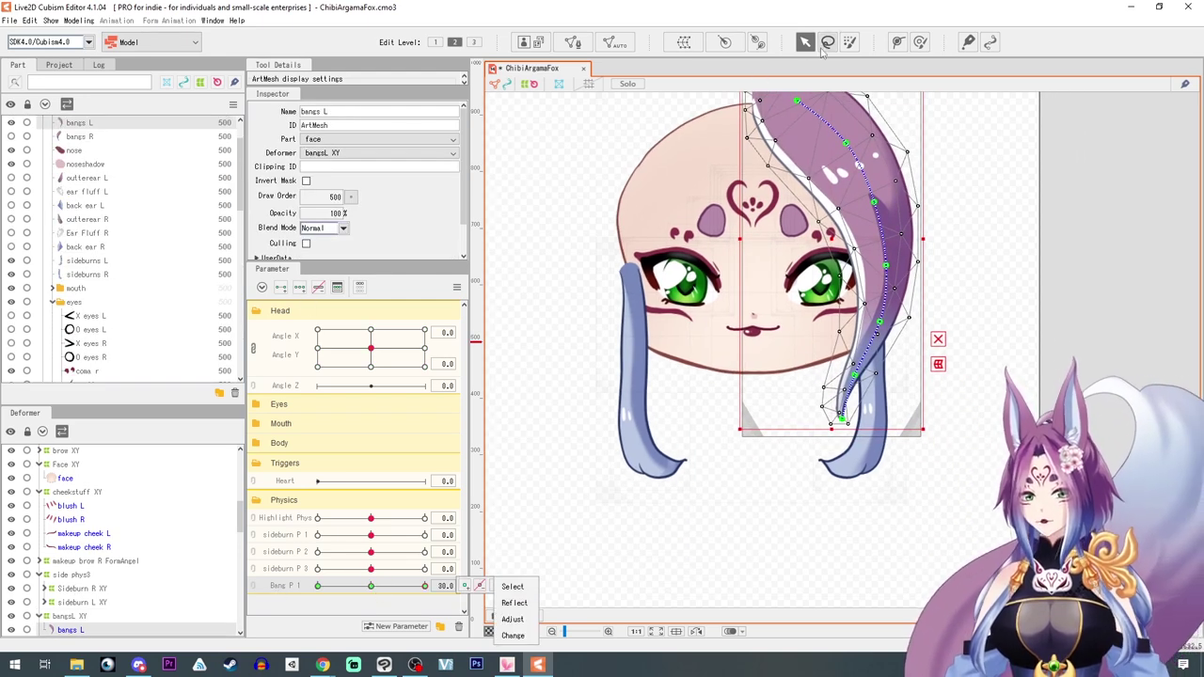
With Bang P 1 at 30, bend the lower half of the bangs L deform path outward, away from the face
{"action": "left_click", "coordinate": [944, 336]}
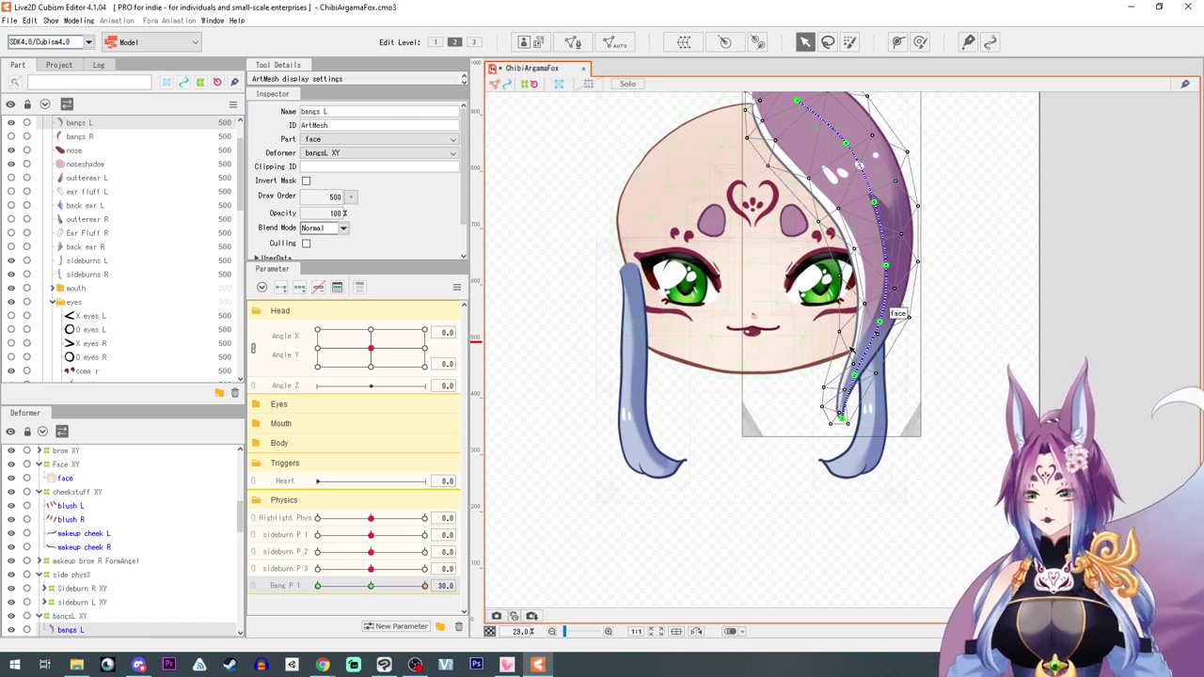
{"action": "left_click_drag", "start_coordinate": [880, 322], "coordinate": [890, 321]}
{"action": "left_click_drag", "start_coordinate": [888, 266], "coordinate": [891, 263]}
{"action": "left_click_drag", "start_coordinate": [857, 376], "coordinate": [873, 375]}
{"action": "left_click_drag", "start_coordinate": [843, 418], "coordinate": [877, 423]}
{"action": "left_click_drag", "start_coordinate": [873, 376], "coordinate": [877, 375]}
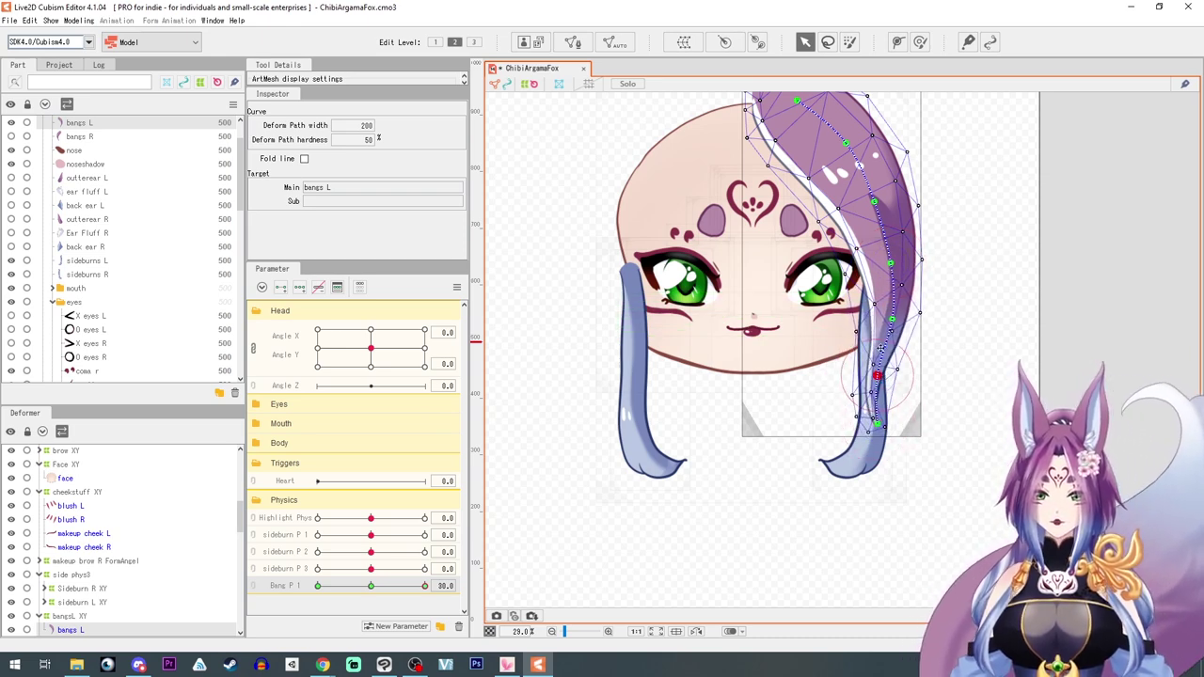
Set Bang P 1 to -30 and curl the lower end and tip of bangs L inward toward the chin
{"action": "left_click_drag", "start_coordinate": [408, 593], "coordinate": [273, 597]}
{"action": "left_click", "coordinate": [886, 266]}
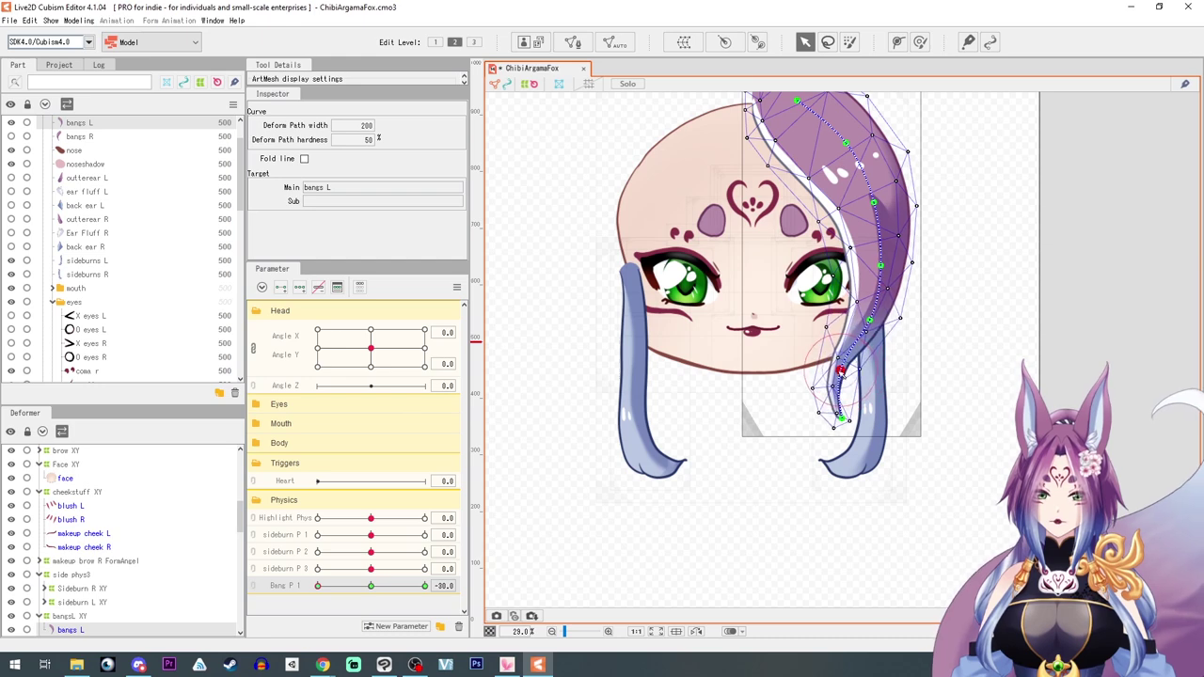
{"action": "left_click_drag", "start_coordinate": [843, 424], "coordinate": [807, 415]}
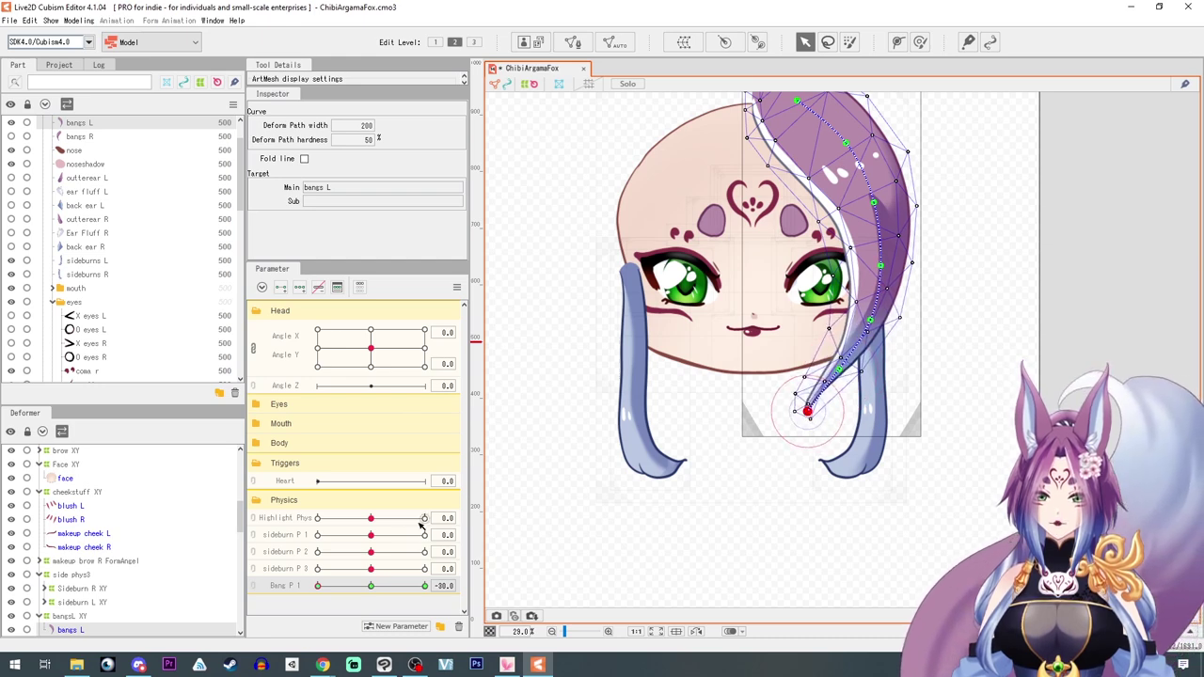
Fine-tune the upper path points of bangs L at Bang P 1 values 30 and -30, and return the parameter to 0
{"action": "left_click_drag", "start_coordinate": [324, 587], "coordinate": [538, 547]}
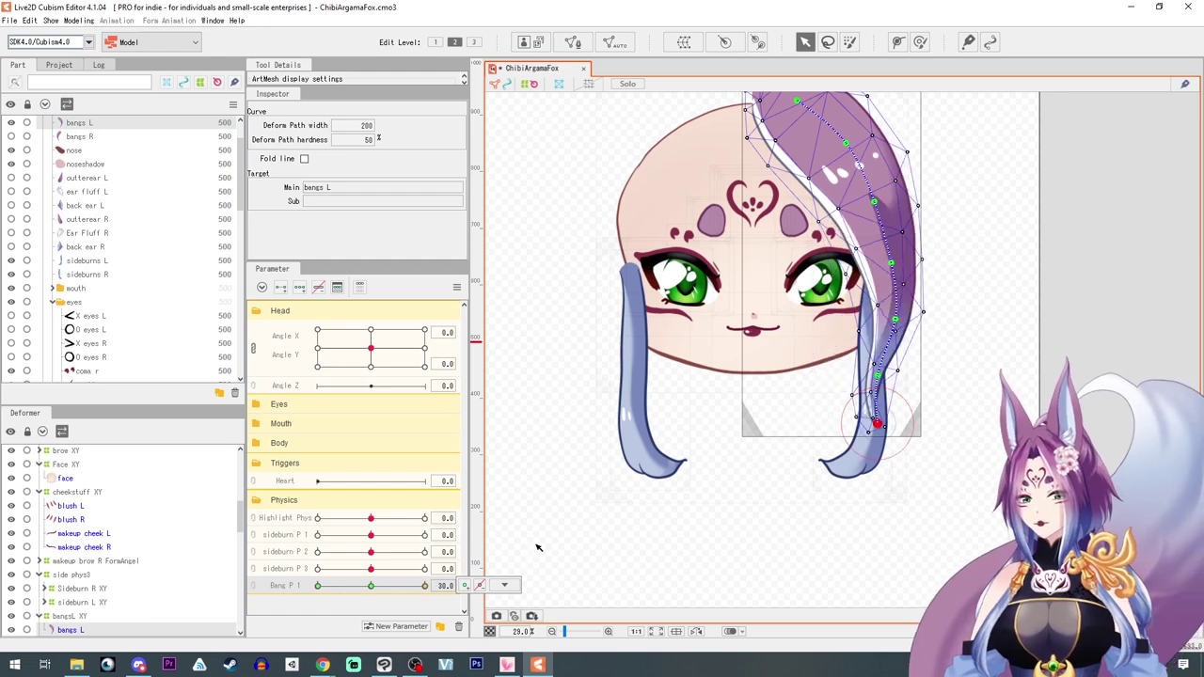
{"action": "left_click", "coordinate": [876, 202]}
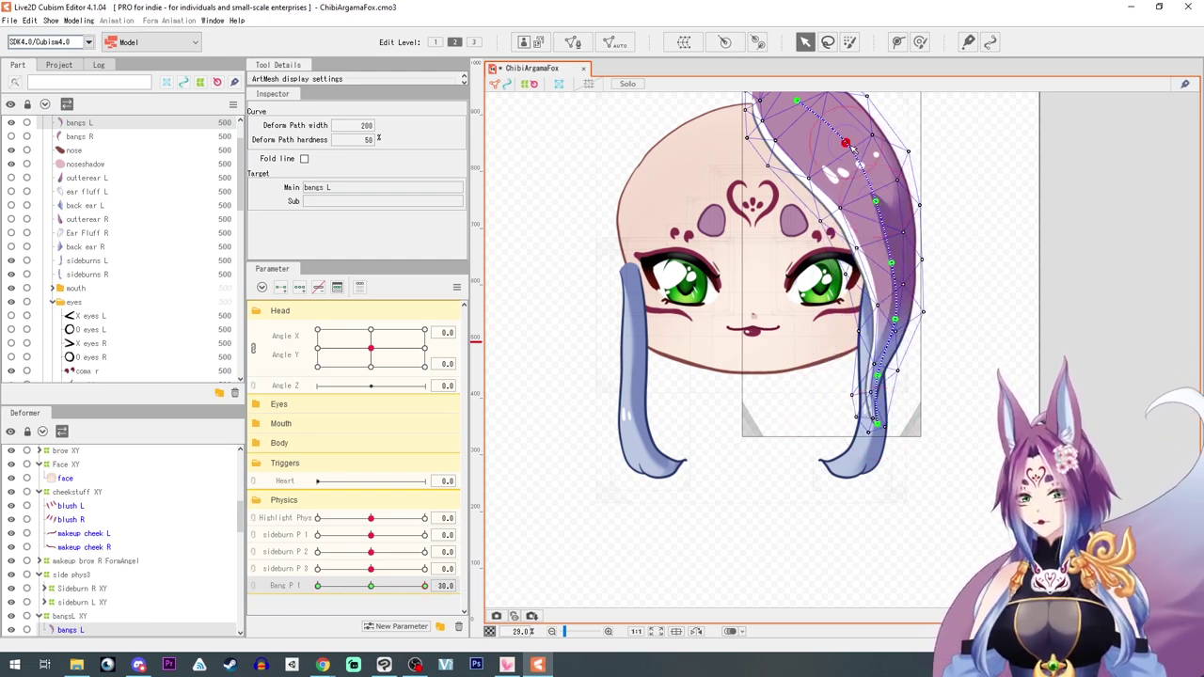
{"action": "left_click_drag", "start_coordinate": [421, 590], "coordinate": [317, 586]}
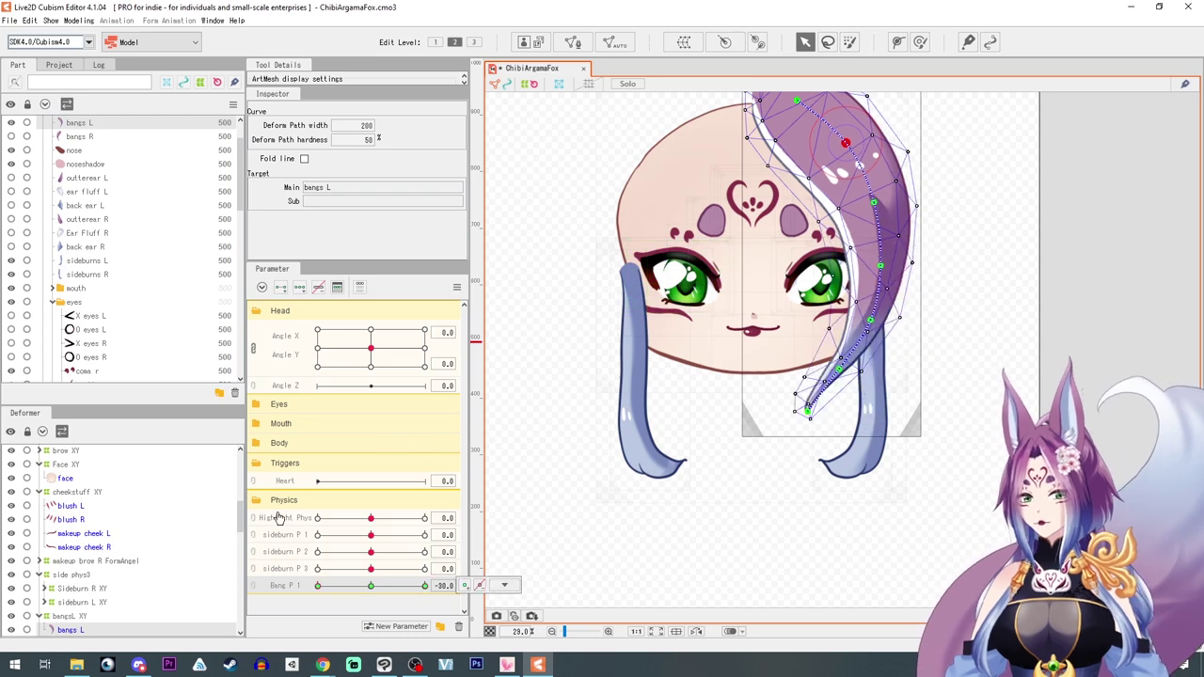
{"action": "left_click_drag", "start_coordinate": [875, 202], "coordinate": [873, 202]}
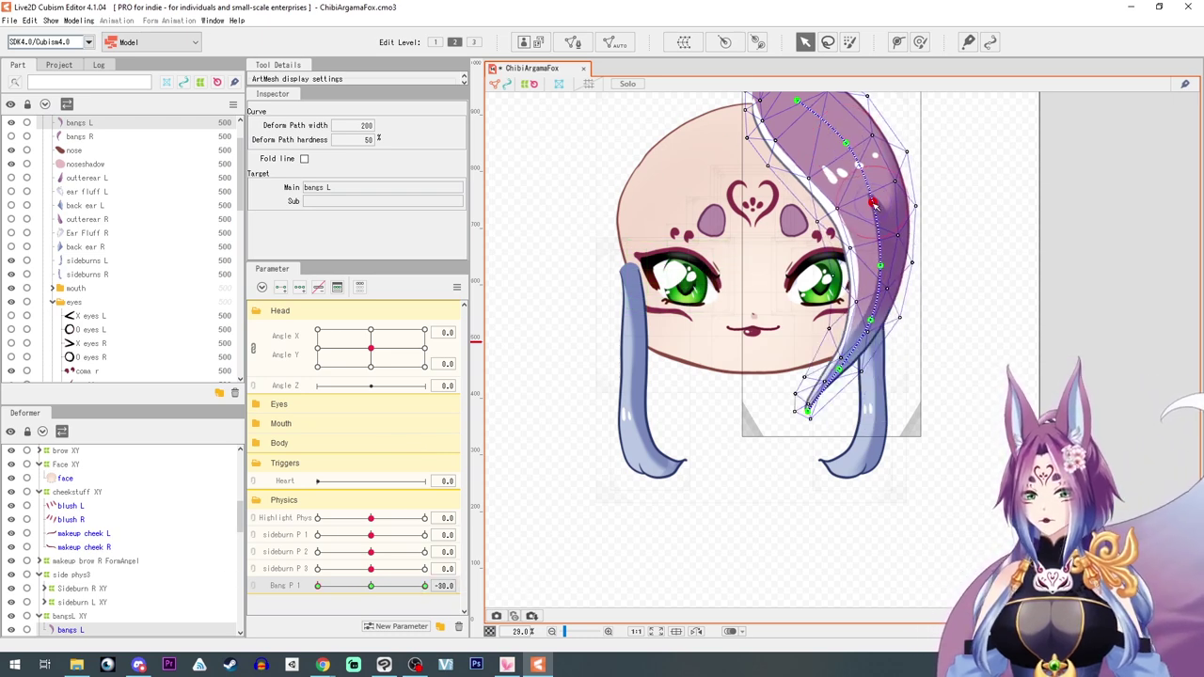
{"action": "left_click_drag", "start_coordinate": [335, 592], "coordinate": [461, 583]}
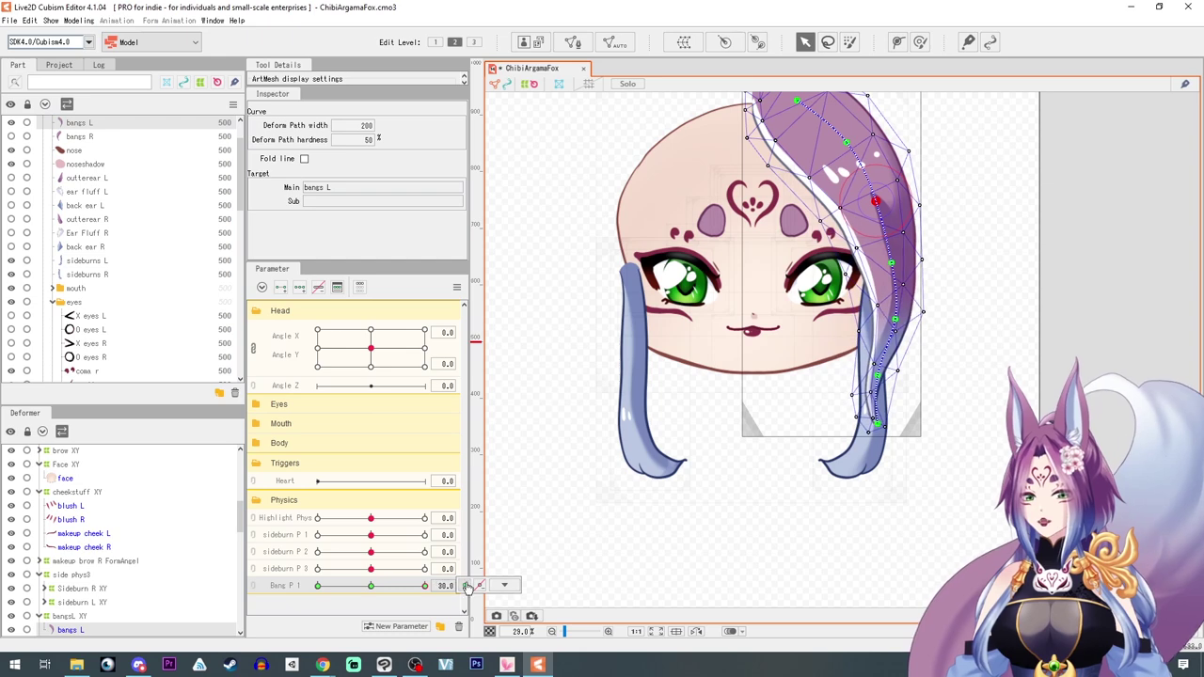
{"action": "scroll", "coordinate": [567, 306], "scroll_direction": "down", "scroll_amount": 3}
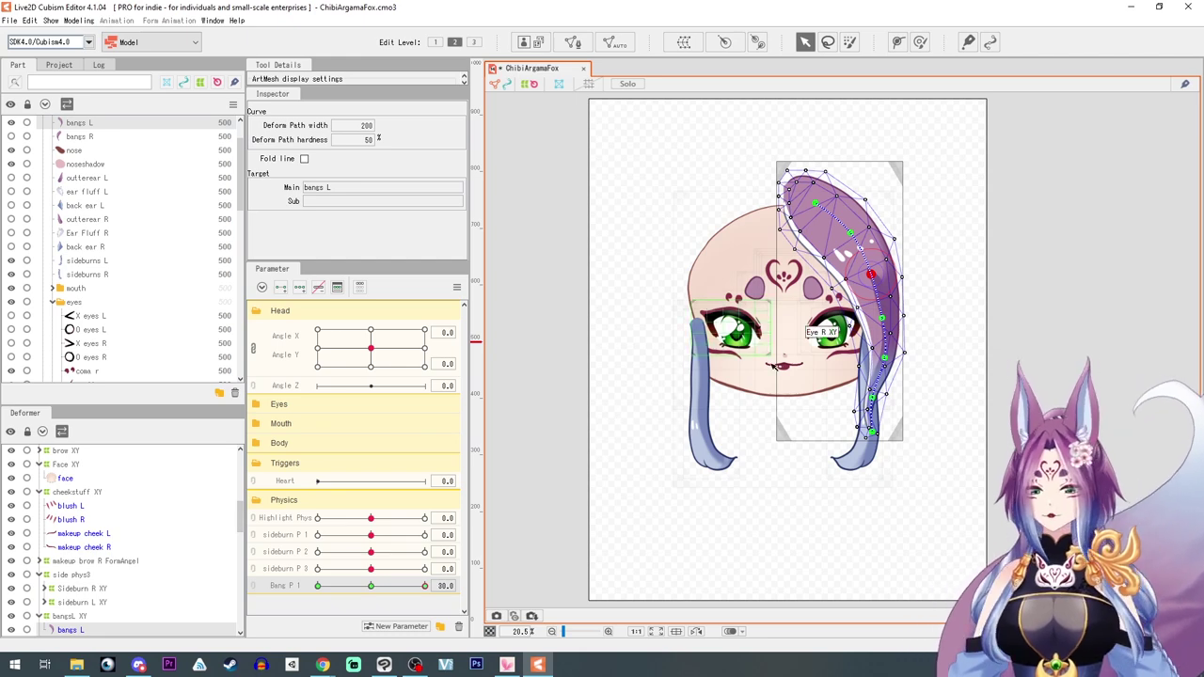
{"action": "scroll", "coordinate": [735, 441], "scroll_direction": "up", "scroll_amount": 3}
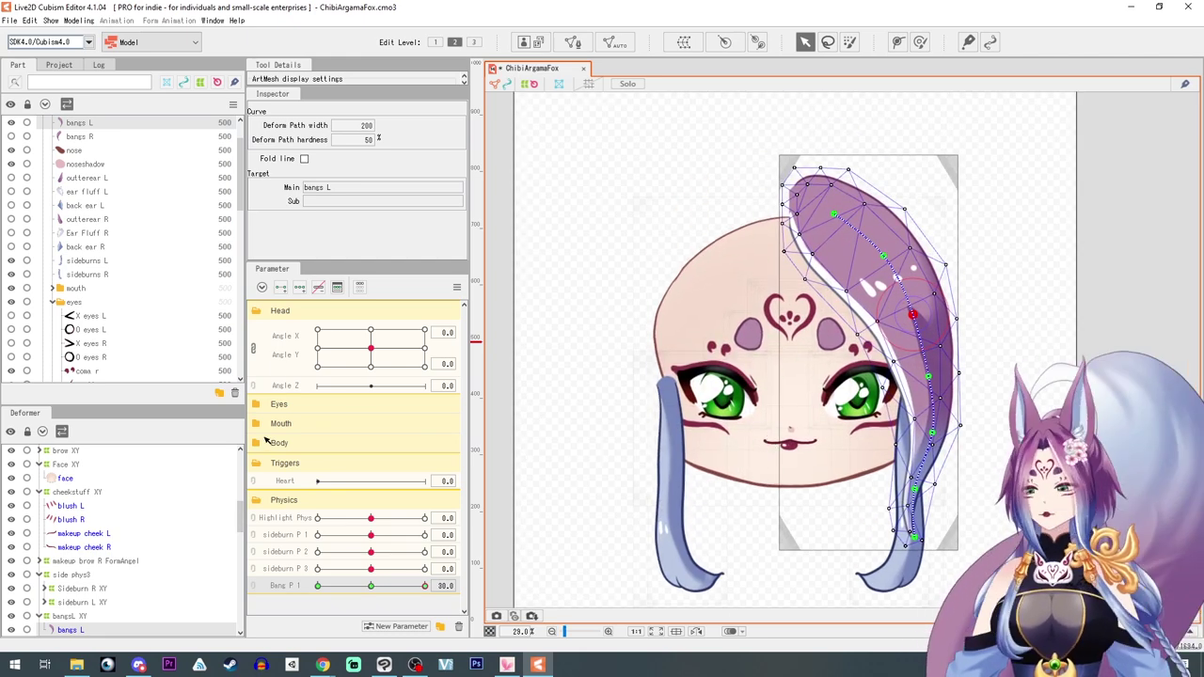
{"action": "left_click_drag", "start_coordinate": [374, 587], "coordinate": [317, 587]}
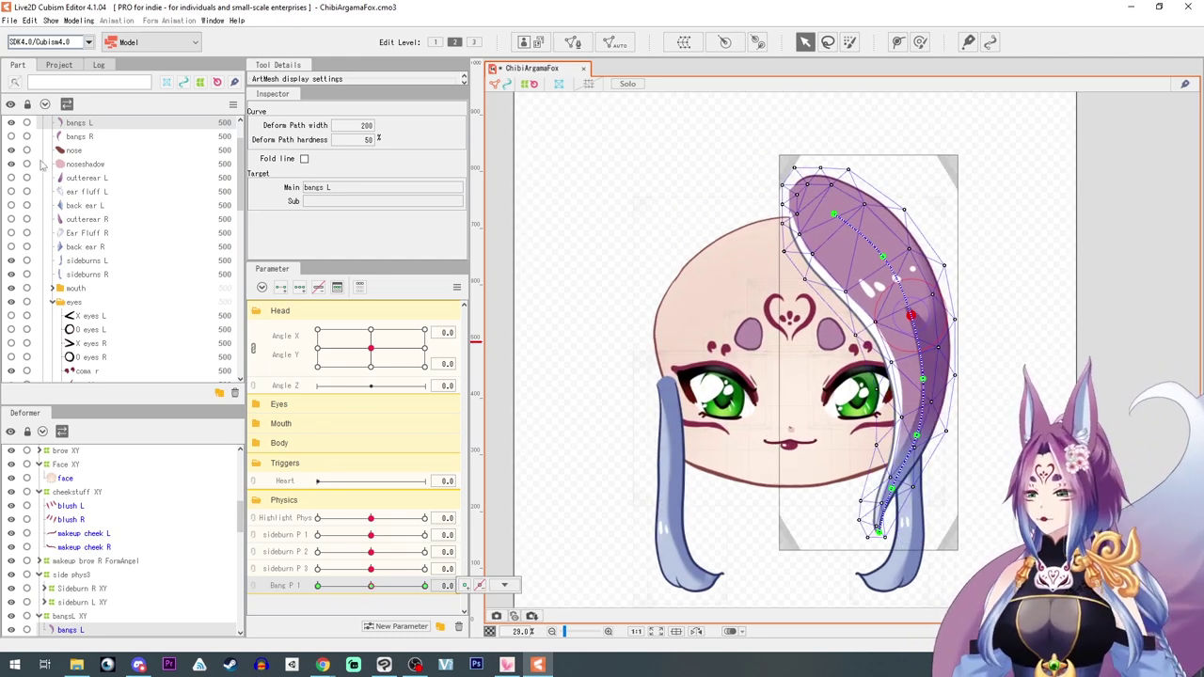
Show the bangs R art mesh and lay a deform path along its strand from the crown to the tip
{"action": "scroll", "coordinate": [68, 222], "scroll_direction": "up", "scroll_amount": 1}
{"action": "left_click", "coordinate": [11, 186]}
{"action": "left_click", "coordinate": [71, 187]}
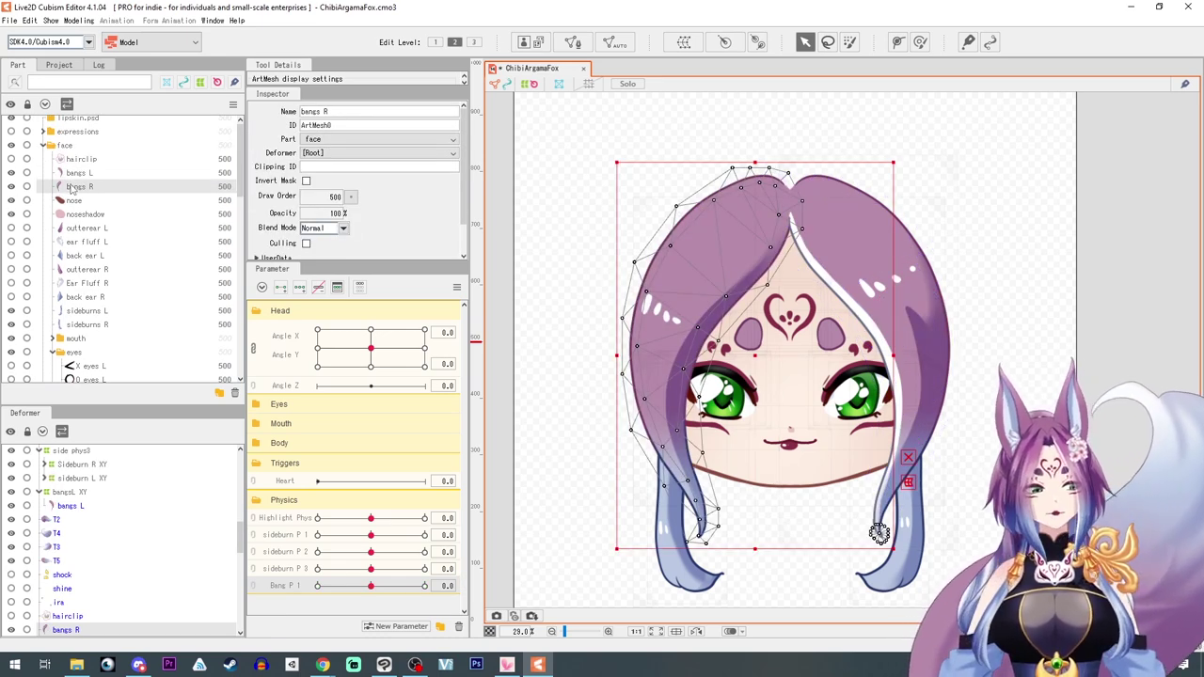
{"action": "left_click", "coordinate": [898, 42]}
{"action": "left_click", "coordinate": [732, 227]}
{"action": "left_click", "coordinate": [679, 276]}
{"action": "left_click", "coordinate": [699, 510]}
{"action": "left_click", "coordinate": [806, 43]}
Create a warp deformer named bang R XY around bangs R
{"action": "left_click", "coordinate": [684, 42]}
{"action": "type", "text": "bang R XY"}
{"action": "left_click", "coordinate": [749, 543]}
Unlink Angle X from Angle Y, give bang R XY three Angle X keys, and shift its warp with the head turn at -30
{"action": "left_click", "coordinate": [253, 349]}
{"action": "left_click", "coordinate": [285, 329]}
{"action": "left_click", "coordinate": [300, 288]}
{"action": "left_click", "coordinate": [318, 330]}
{"action": "left_click_drag", "start_coordinate": [756, 355], "coordinate": [716, 357]}
{"action": "left_click_drag", "start_coordinate": [868, 355], "coordinate": [854, 356]}
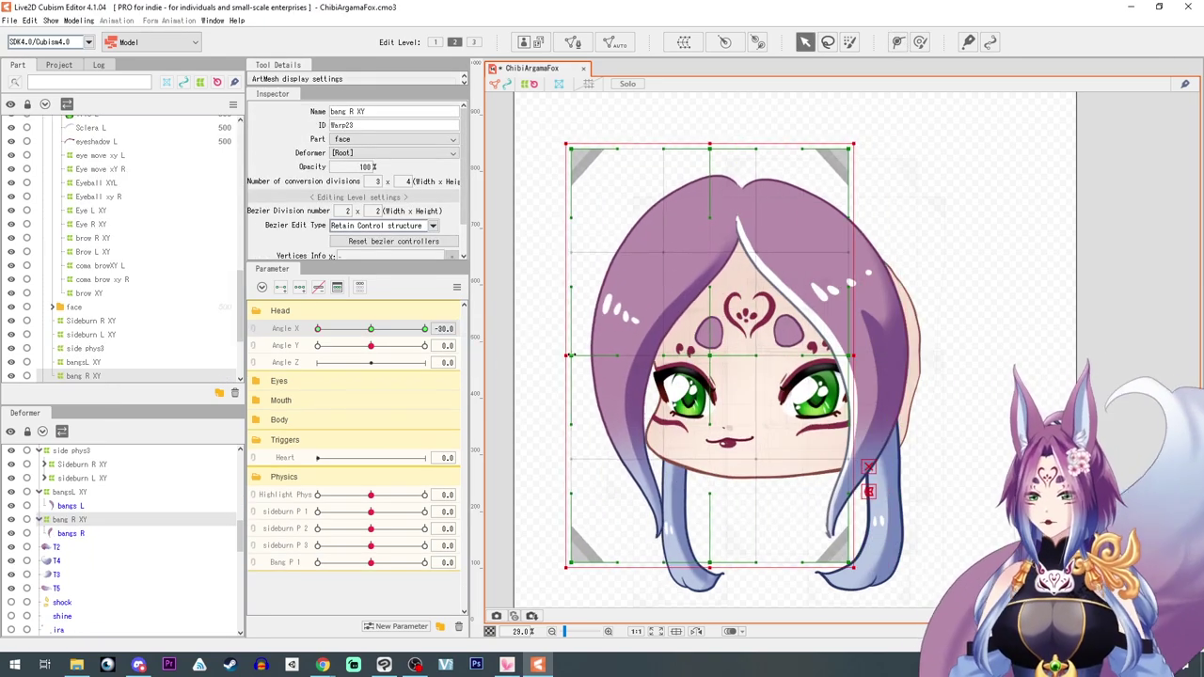
{"action": "left_click_drag", "start_coordinate": [562, 356], "coordinate": [572, 356]}
Set Angle X to 30 and shift the centre and outer edge of the bang R XY warp toward the turned side
{"action": "left_click", "coordinate": [425, 329]}
{"action": "left_click_drag", "start_coordinate": [756, 355], "coordinate": [778, 356]}
{"action": "left_click_drag", "start_coordinate": [929, 356], "coordinate": [950, 356]}
Add three Angle Y keys to bang R XY and raise the warp's centre and lower edge at Angle Y 30
{"action": "mouse_move", "coordinate": [424, 330]}
{"action": "left_mouse_down"}
{"action": "mouse_move", "coordinate": [250, 339]}
{"action": "mouse_move", "coordinate": [371, 330]}
{"action": "mouse_move", "coordinate": [424, 346]}
{"action": "left_mouse_up"}
{"action": "left_click", "coordinate": [300, 288]}
{"action": "left_click_drag", "start_coordinate": [755, 355], "coordinate": [755, 341]}
{"action": "left_click_drag", "start_coordinate": [758, 553], "coordinate": [758, 542]}
{"action": "scroll", "coordinate": [626, 256], "scroll_direction": "down", "scroll_amount": 2}
Set Angle Y to -30 and lower the centre and bottom of the bang R XY warp, undoing the extra side-edge adjustment
{"action": "left_click", "coordinate": [318, 346]}
{"action": "left_click_drag", "start_coordinate": [718, 327], "coordinate": [717, 343]}
{"action": "left_click_drag", "start_coordinate": [718, 492], "coordinate": [718, 496]}
{"action": "left_click_drag", "start_coordinate": [609, 342], "coordinate": [620, 342]}
{"action": "key", "text": "ctrl+z"}
Fine-tune the bottom and centre control points of the bang R XY warp with Angle Y at 30
{"action": "left_click", "coordinate": [424, 345]}
{"action": "left_click_drag", "start_coordinate": [718, 456], "coordinate": [708, 456]}
{"action": "left_click_drag", "start_coordinate": [717, 312], "coordinate": [712, 311]}
Link Angle X with Angle Y and adjust the bang R XY warp's side edges at corners (30, -30) and (-30, 30)
{"action": "left_click_drag", "start_coordinate": [424, 345], "coordinate": [469, 410]}
{"action": "left_click", "coordinate": [253, 329]}
{"action": "left_click_drag", "start_coordinate": [859, 342], "coordinate": [863, 343]}
{"action": "left_click_drag", "start_coordinate": [424, 365], "coordinate": [305, 315]}
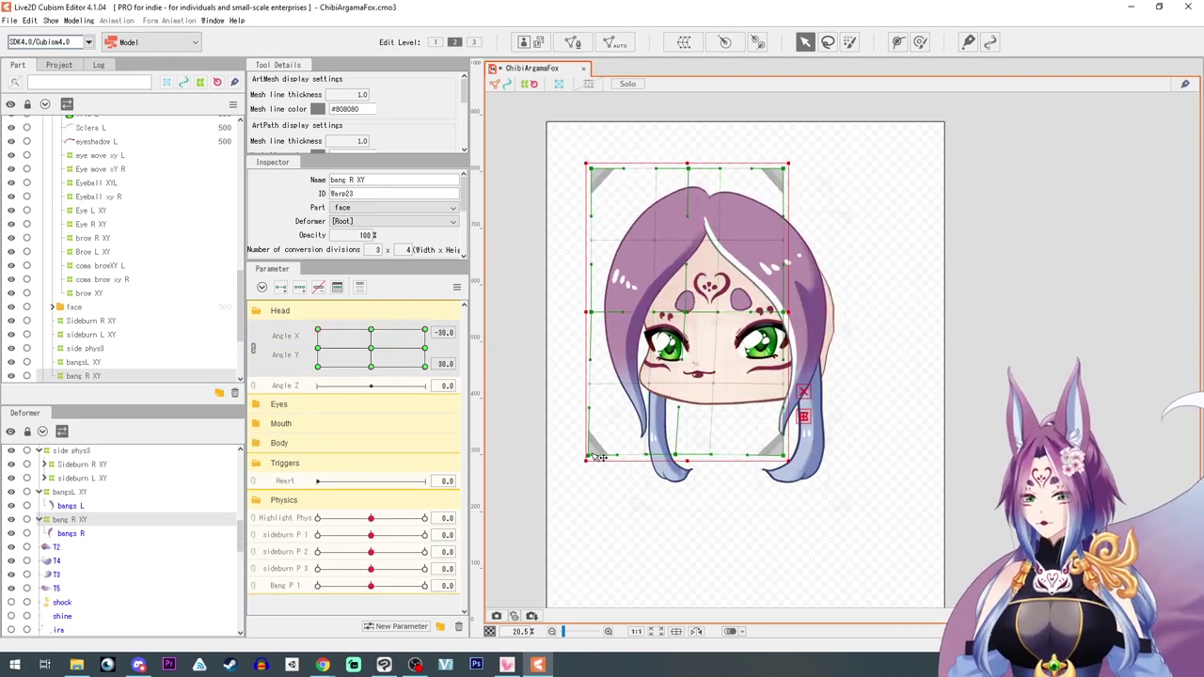
{"action": "left_click_drag", "start_coordinate": [589, 311], "coordinate": [583, 311]}
At Angle X 30 and Angle Y -30, nudge the bangsL XY warp sideways, and return both head angles to 0
{"action": "left_click_drag", "start_coordinate": [318, 330], "coordinate": [470, 405]}
{"action": "left_click", "coordinate": [835, 306]}
{"action": "left_click", "coordinate": [69, 492]}
{"action": "left_click_drag", "start_coordinate": [755, 269], "coordinate": [760, 269]}
{"action": "left_click_drag", "start_coordinate": [424, 366], "coordinate": [371, 348]}
Give bangs R three Bang P 1 keys and bend the lower part of its deform path outward at 30
{"action": "left_click", "coordinate": [661, 282]}
{"action": "left_click", "coordinate": [299, 287]}
{"action": "left_click_drag", "start_coordinate": [370, 586], "coordinate": [443, 585]}
{"action": "scroll", "coordinate": [624, 478], "scroll_direction": "up", "scroll_amount": 4}
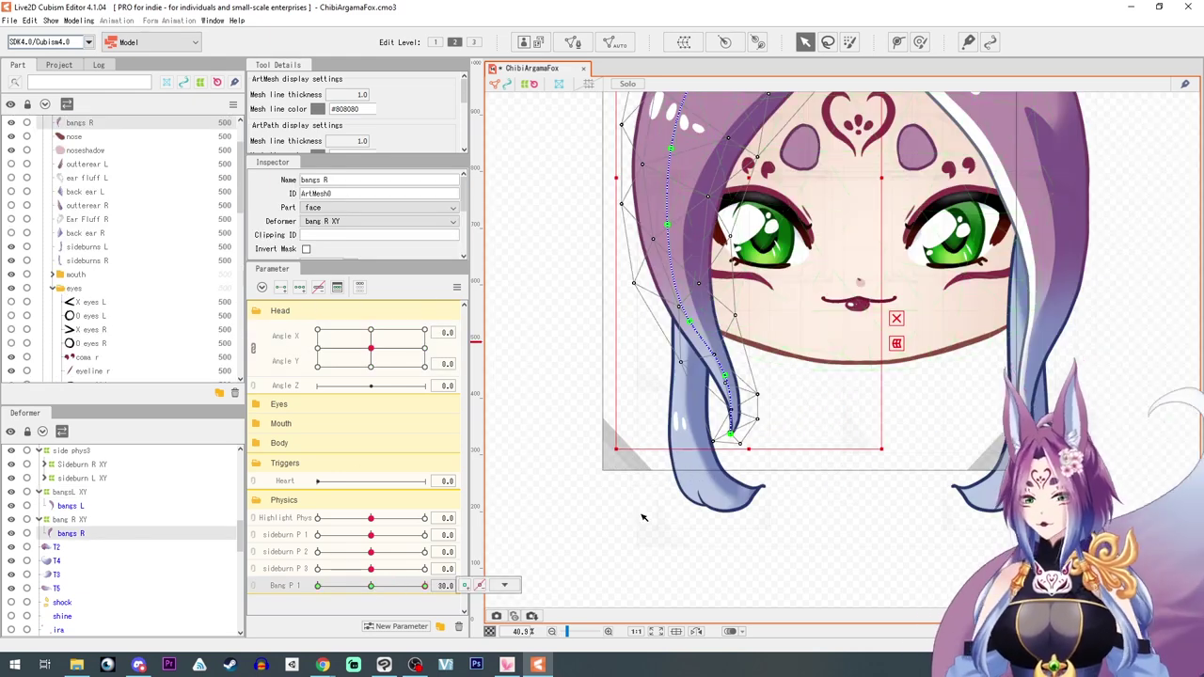
{"action": "left_click", "coordinate": [896, 318]}
{"action": "left_click_drag", "start_coordinate": [690, 322], "coordinate": [675, 322]}
{"action": "left_click_drag", "start_coordinate": [725, 376], "coordinate": [699, 377]}
{"action": "left_click_drag", "start_coordinate": [729, 433], "coordinate": [690, 435]}
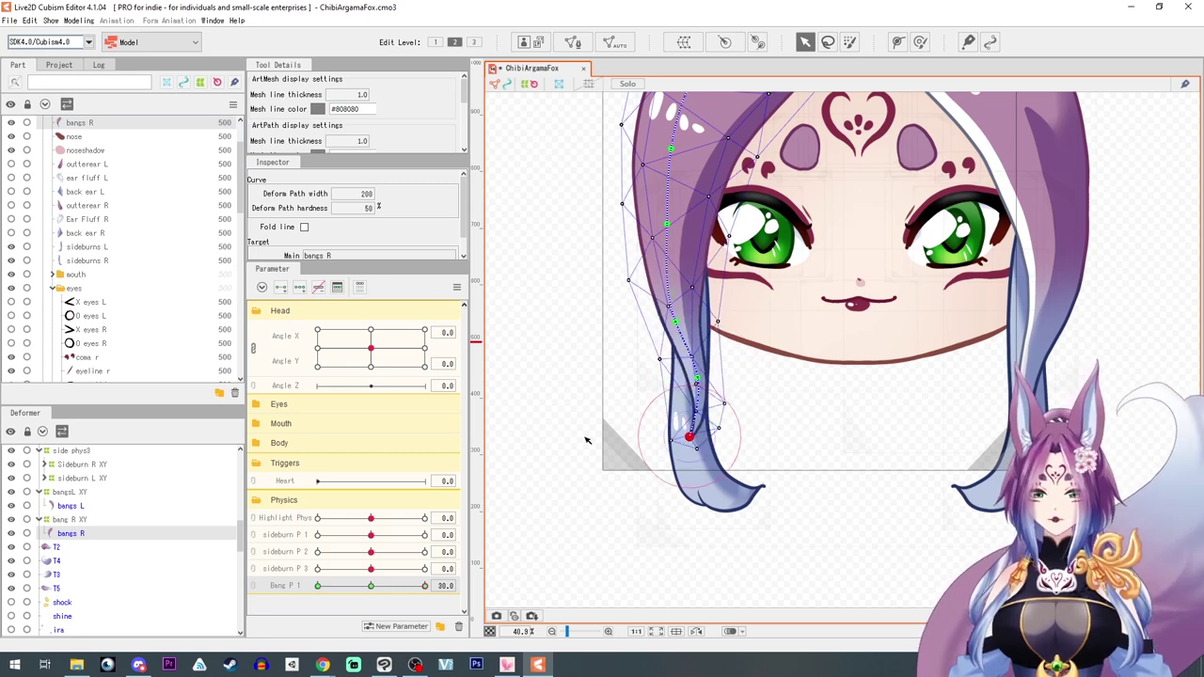
Preview the sideburn P 1 sway beside the bent bang
{"action": "left_click", "coordinate": [377, 555]}
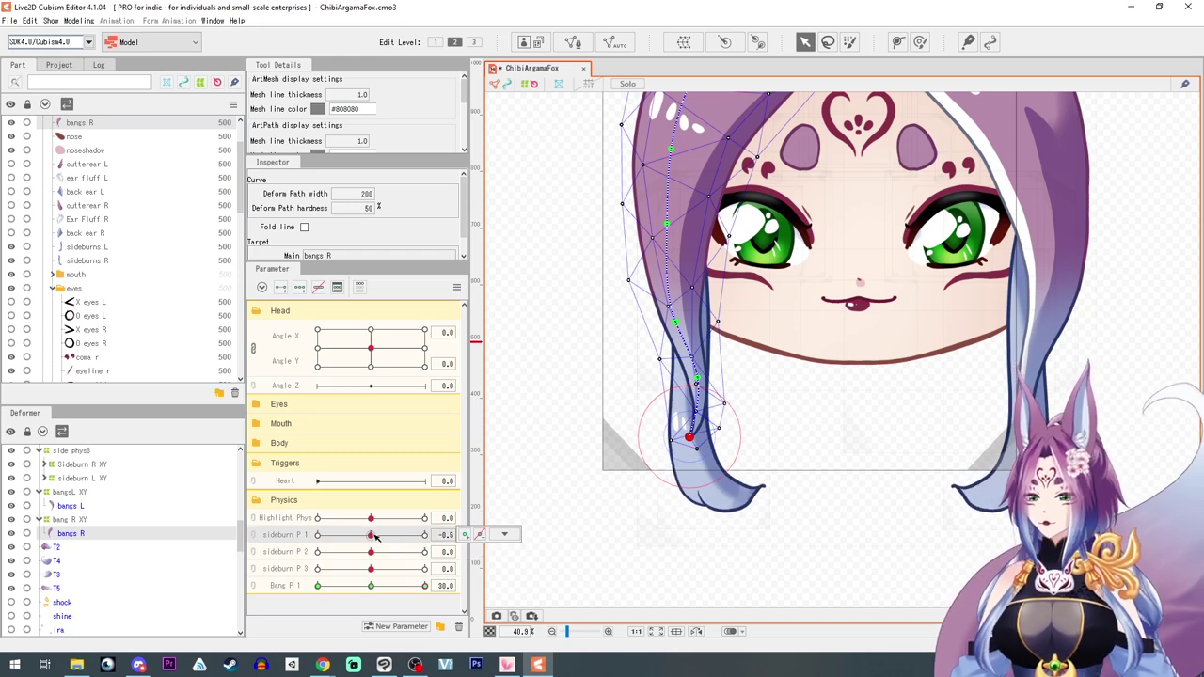
{"action": "left_click_drag", "start_coordinate": [371, 535], "coordinate": [317, 534]}
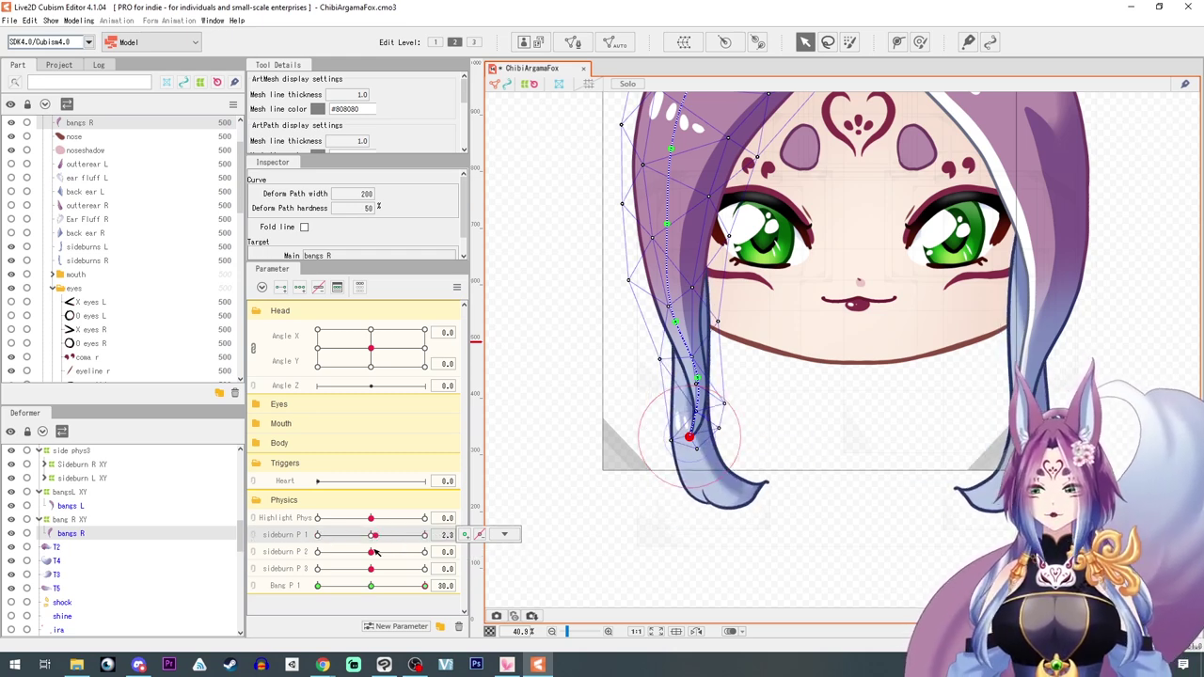
Set Bang P 1 to -30, curve the lower path of bangs R inward toward the face, and return the parameter to 0
{"action": "left_click_drag", "start_coordinate": [424, 585], "coordinate": [252, 572]}
{"action": "left_click_drag", "start_coordinate": [688, 324], "coordinate": [740, 374]}
{"action": "left_click_drag", "start_coordinate": [733, 433], "coordinate": [747, 428]}
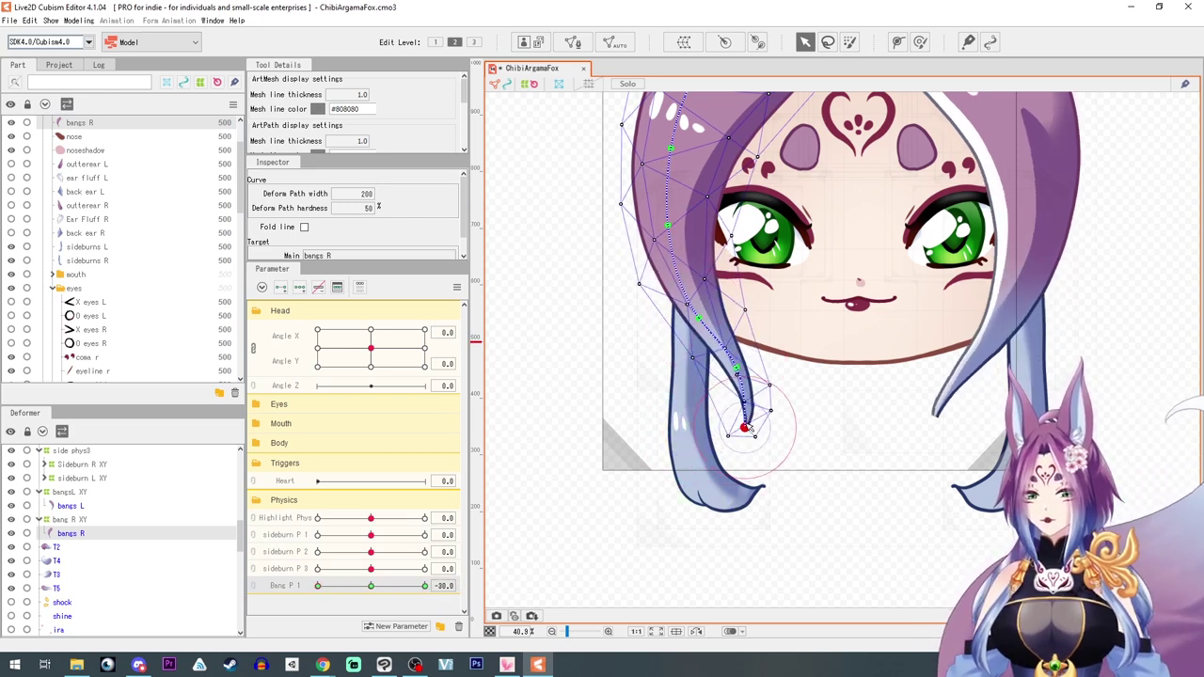
{"action": "left_click_drag", "start_coordinate": [736, 370], "coordinate": [745, 364]}
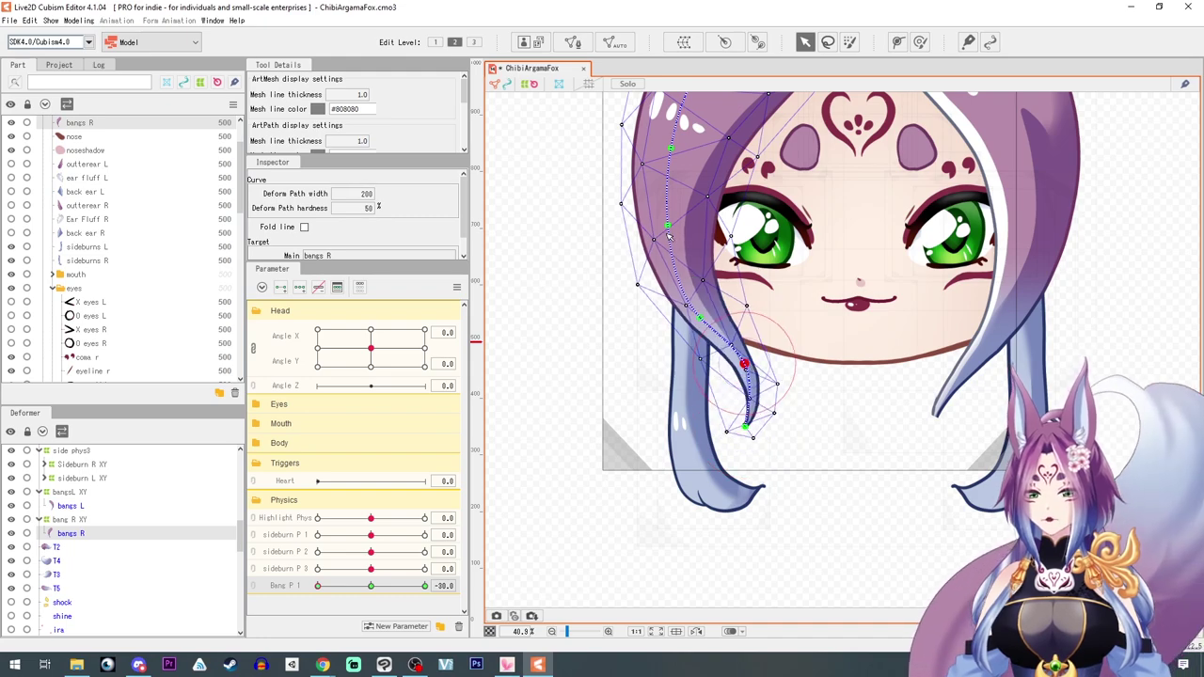
{"action": "left_click_drag", "start_coordinate": [668, 225], "coordinate": [672, 226]}
{"action": "left_click_drag", "start_coordinate": [744, 364], "coordinate": [747, 367]}
{"action": "left_click_drag", "start_coordinate": [318, 586], "coordinate": [373, 586]}
At Angle X -30 and Angle Y -30, pull the Face XY warp's far edge inward so the head stays under the bangs
{"action": "scroll", "coordinate": [29, 167], "scroll_direction": "up", "scroll_amount": 2}
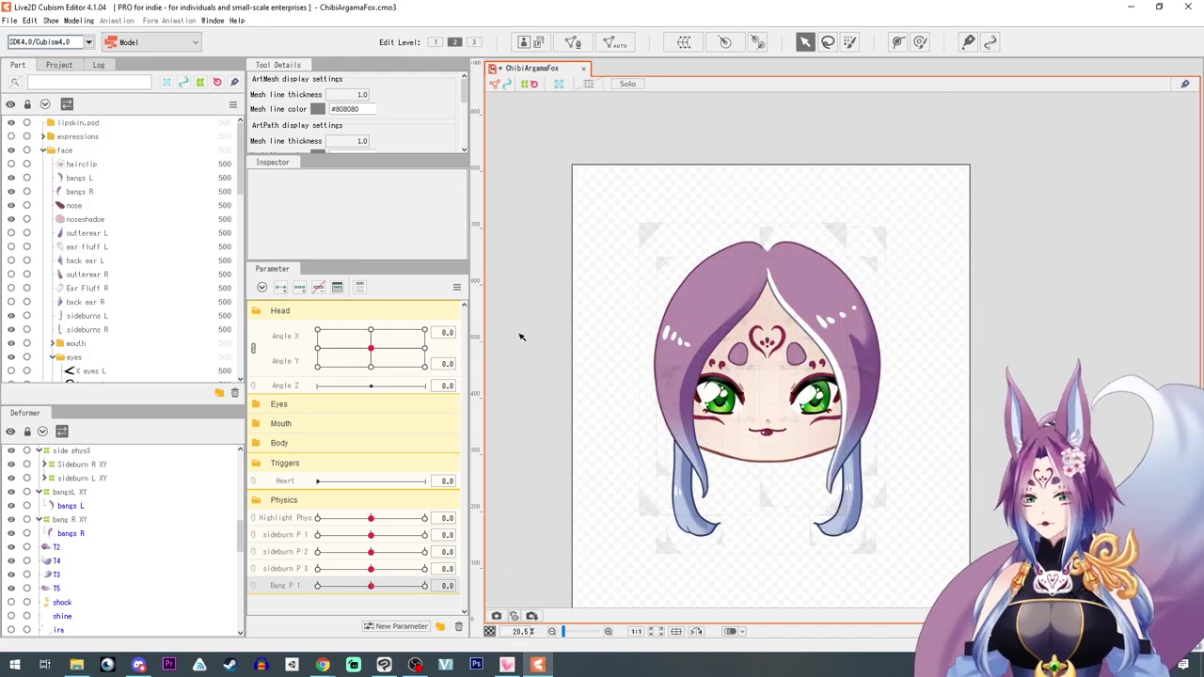
{"action": "mouse_move", "coordinate": [370, 348]}
{"action": "left_mouse_down"}
{"action": "mouse_move", "coordinate": [385, 400]}
{"action": "mouse_move", "coordinate": [387, 345]}
{"action": "left_mouse_up"}
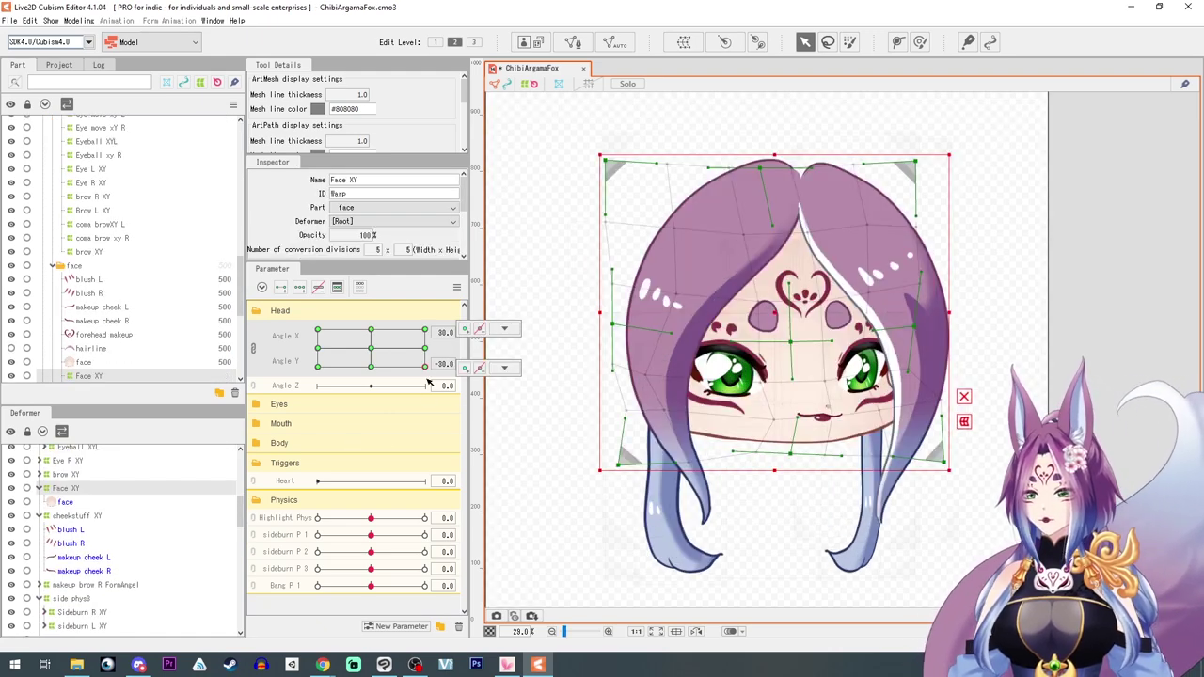
{"action": "left_click", "coordinate": [371, 369]}
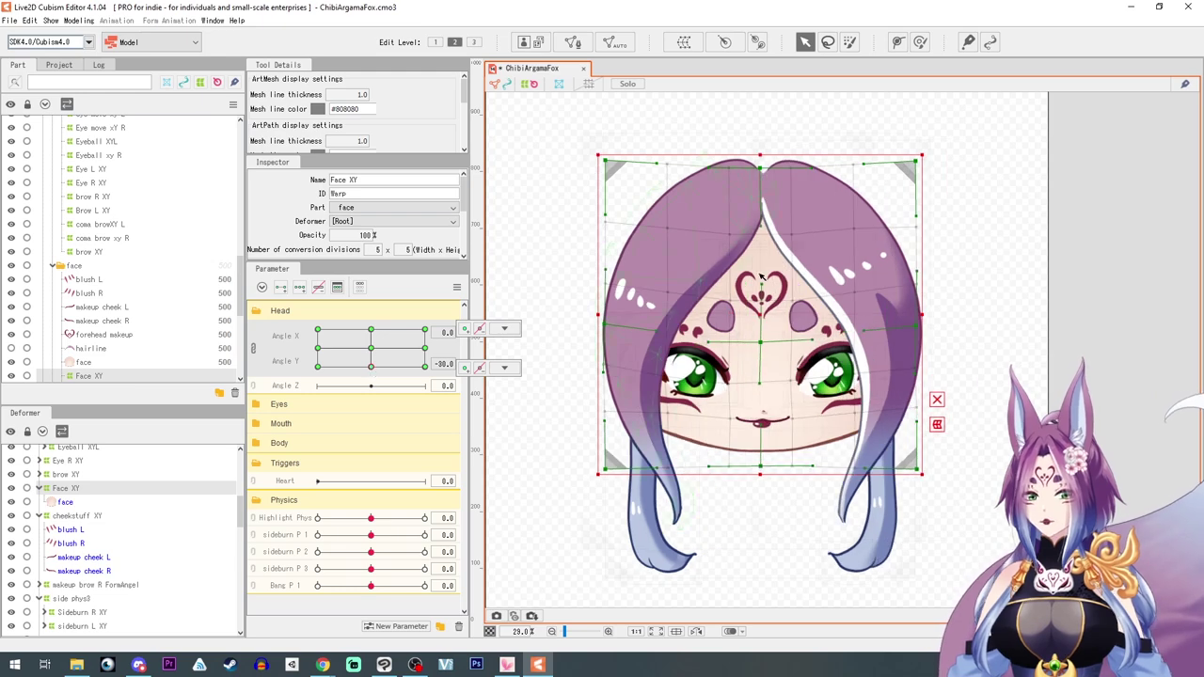
{"action": "left_click", "coordinate": [318, 367]}
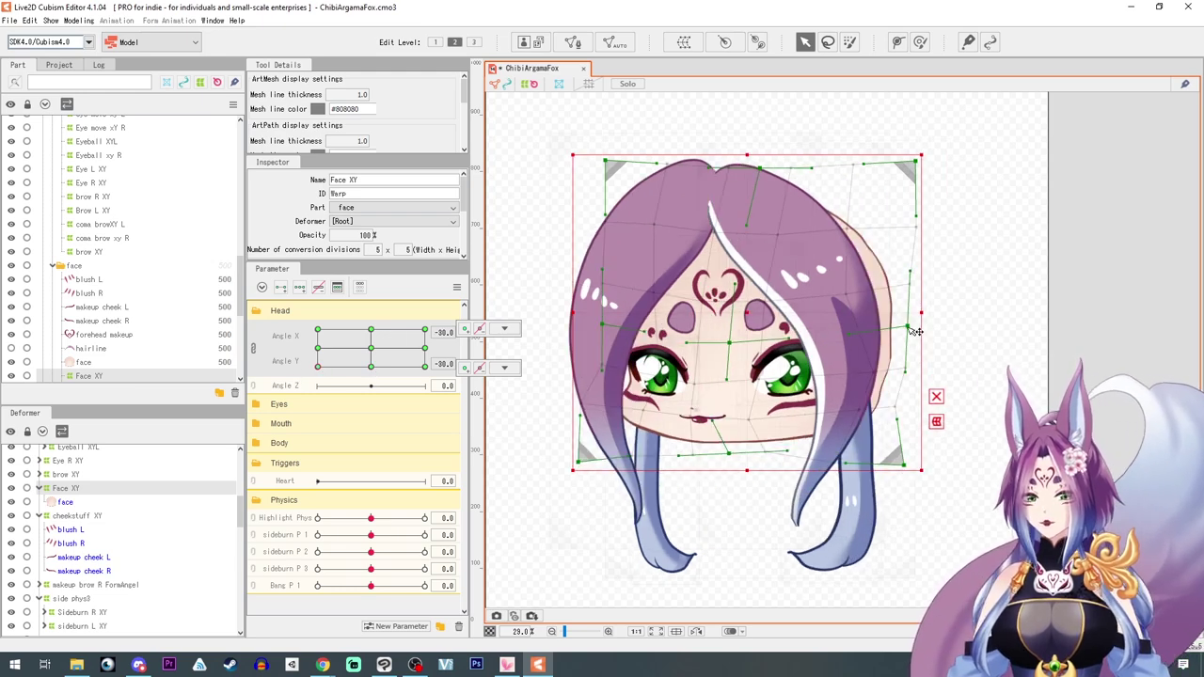
{"action": "left_click_drag", "start_coordinate": [910, 328], "coordinate": [885, 330]}
{"action": "left_click_drag", "start_coordinate": [933, 170], "coordinate": [885, 170]}
{"action": "left_click", "coordinate": [925, 398]}
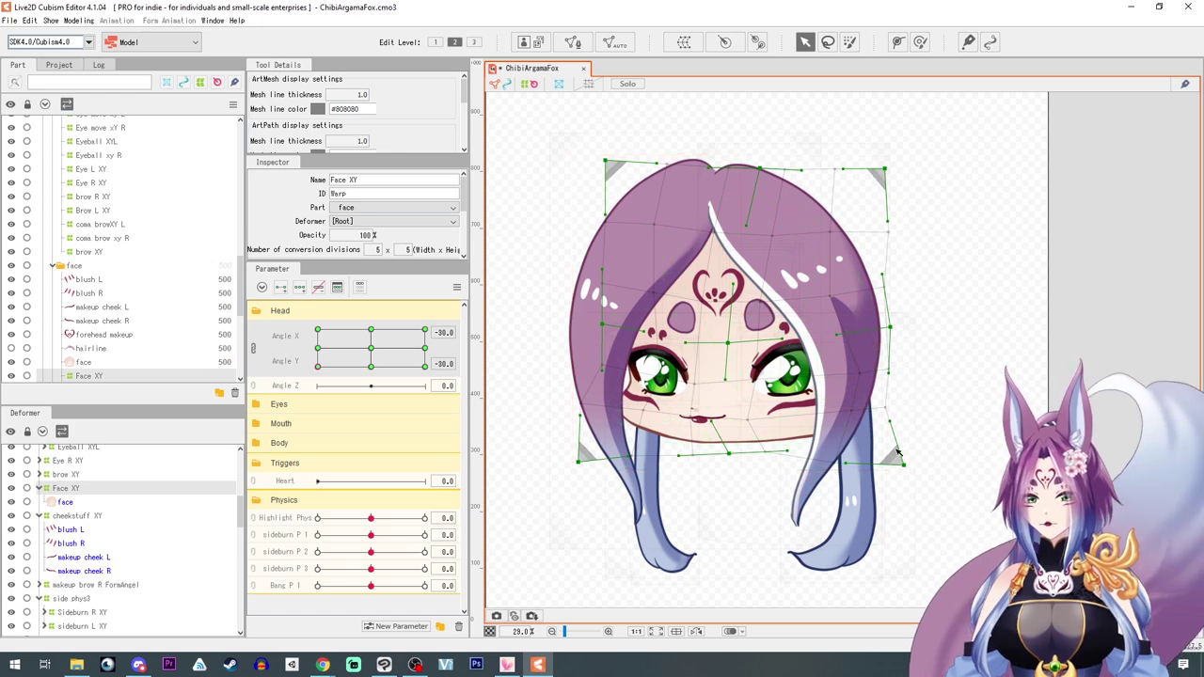
{"action": "left_click_drag", "start_coordinate": [908, 469], "coordinate": [895, 469]}
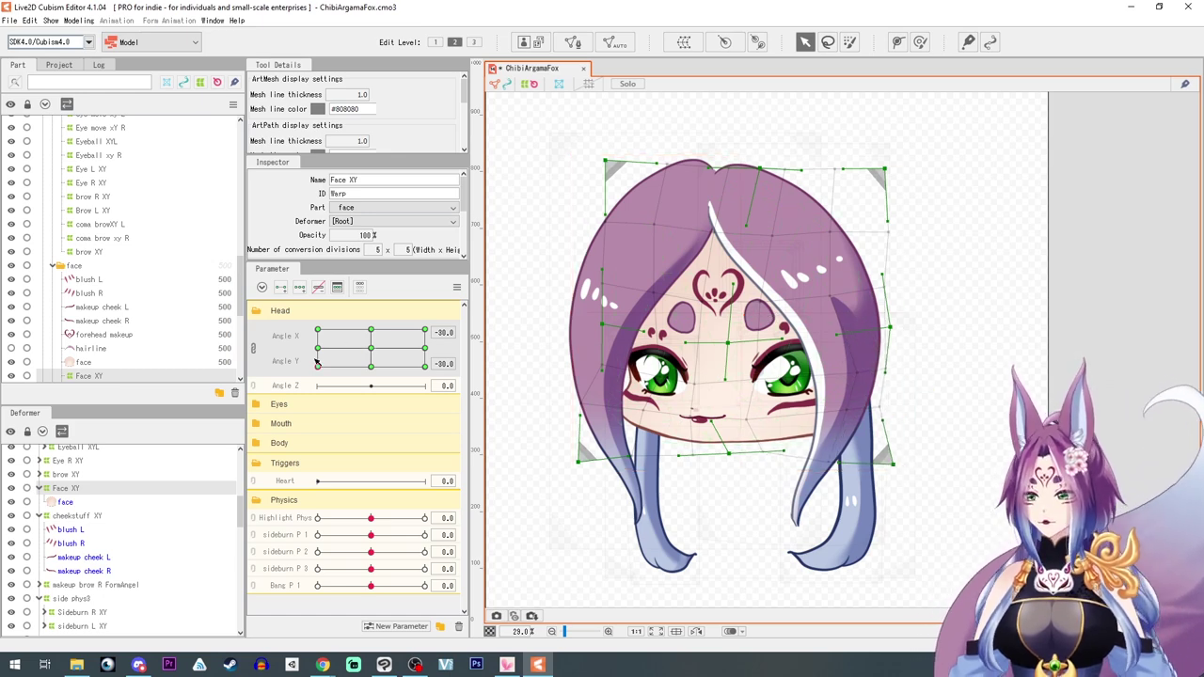
Tuck the far edge of the Face XY warp under the bangs at Angle X -30 with Angle Y 0 and 30
{"action": "left_click_drag", "start_coordinate": [317, 364], "coordinate": [317, 348]}
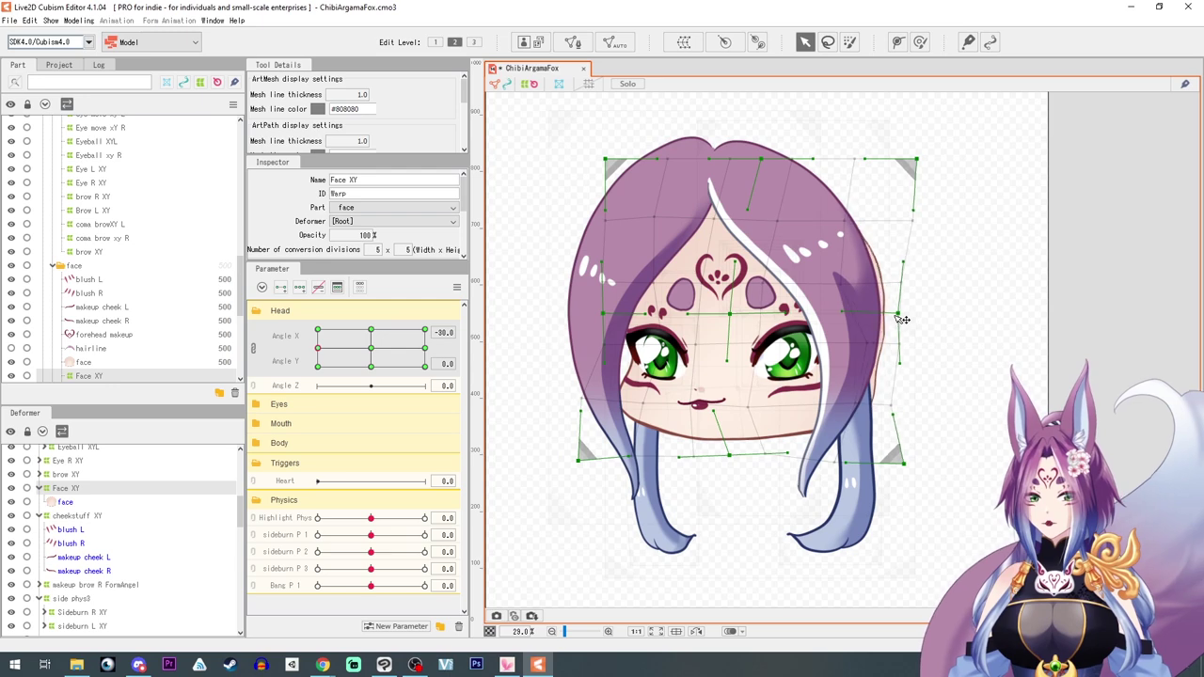
{"action": "left_click_drag", "start_coordinate": [904, 320], "coordinate": [882, 316]}
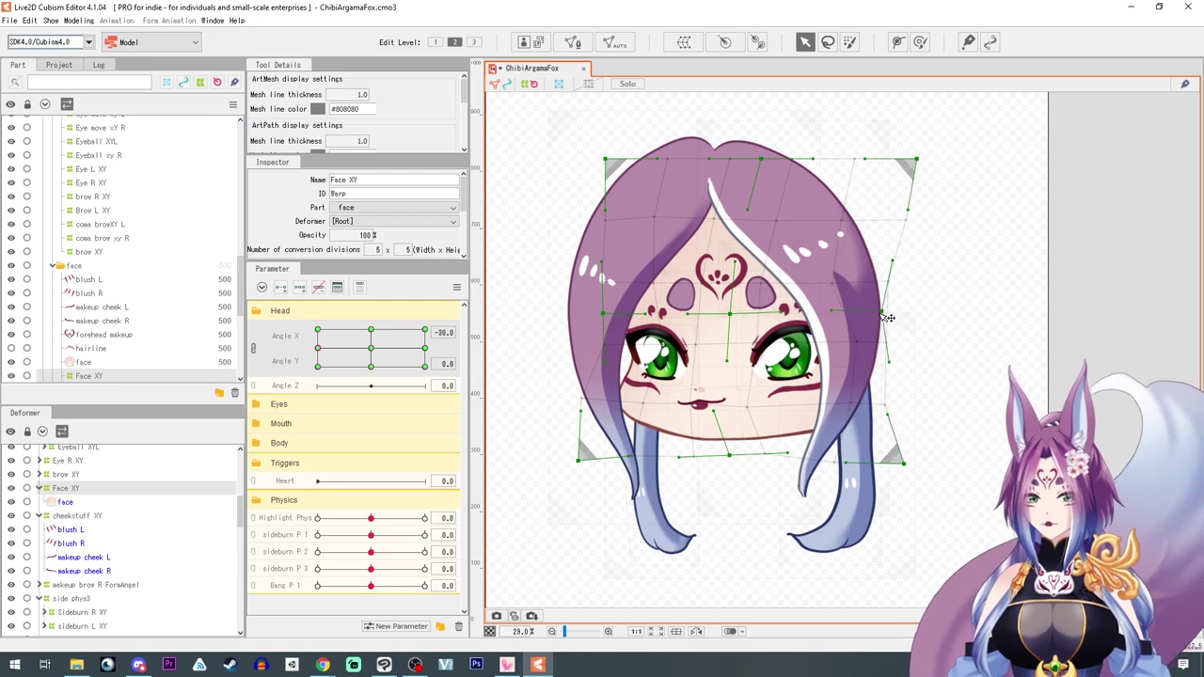
{"action": "left_click", "coordinate": [319, 332]}
{"action": "left_click_drag", "start_coordinate": [910, 312], "coordinate": [886, 301]}
Nudge the Face XY warp's far edge inward at Angle X 30, Angle Y 30, check the other head poses, and recentre the head
{"action": "left_click", "coordinate": [370, 331]}
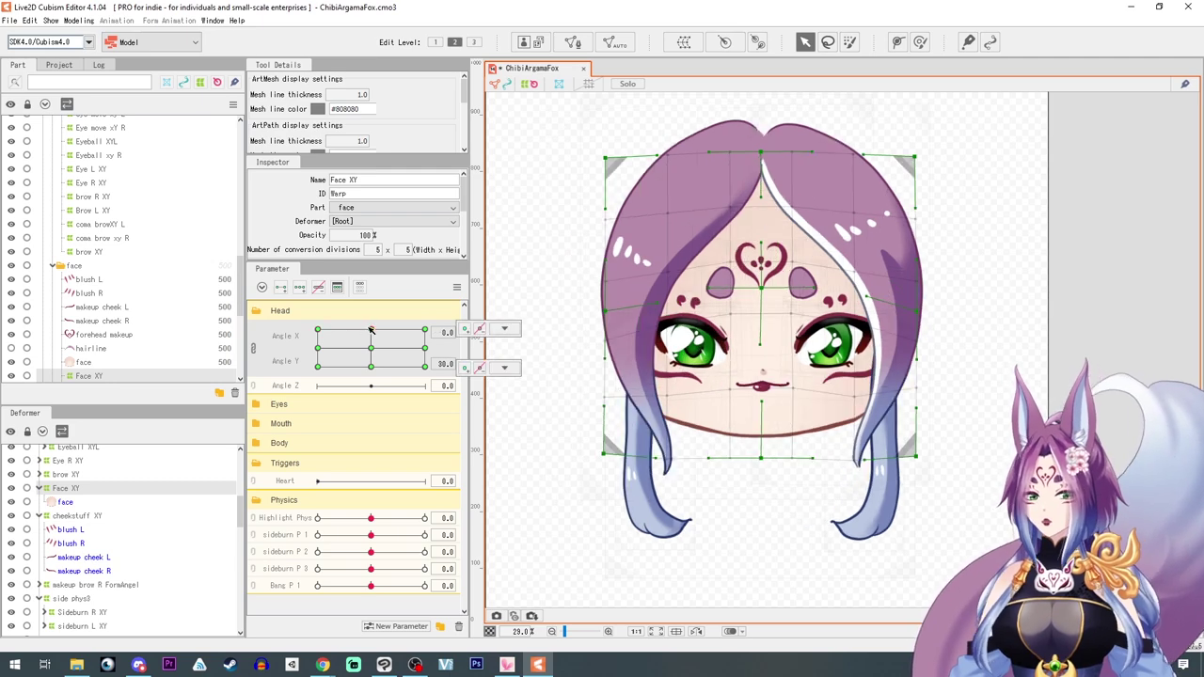
{"action": "left_click", "coordinate": [424, 331]}
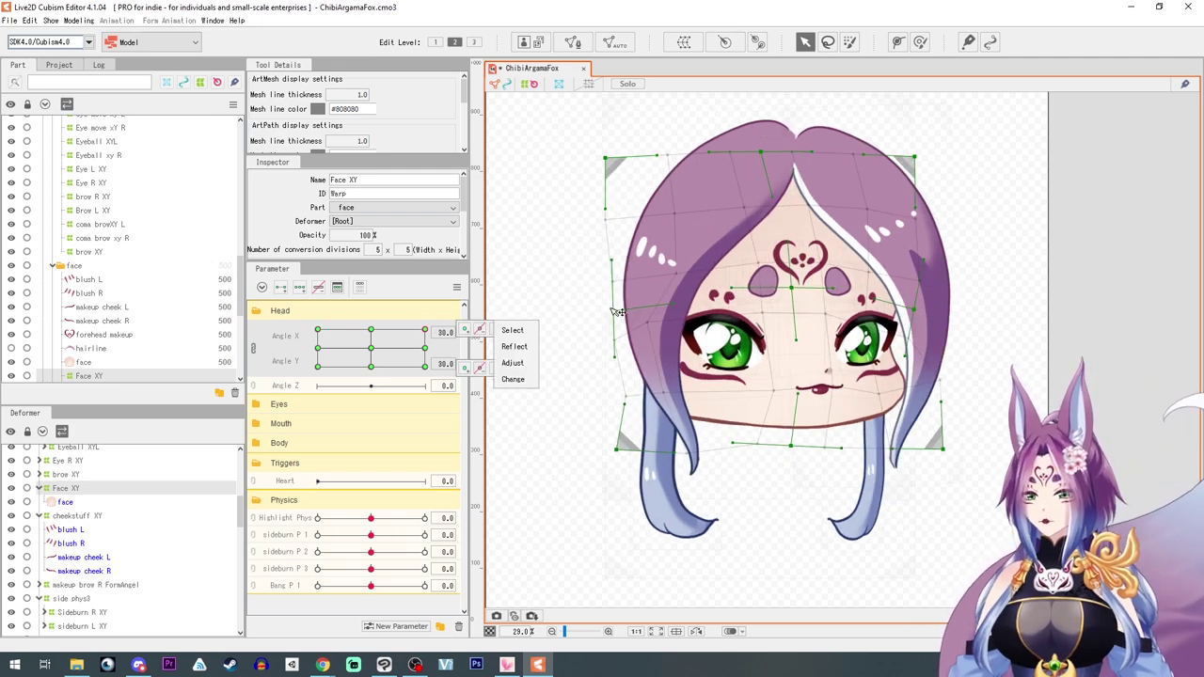
{"action": "left_click_drag", "start_coordinate": [614, 311], "coordinate": [619, 311]}
{"action": "left_click", "coordinate": [424, 348]}
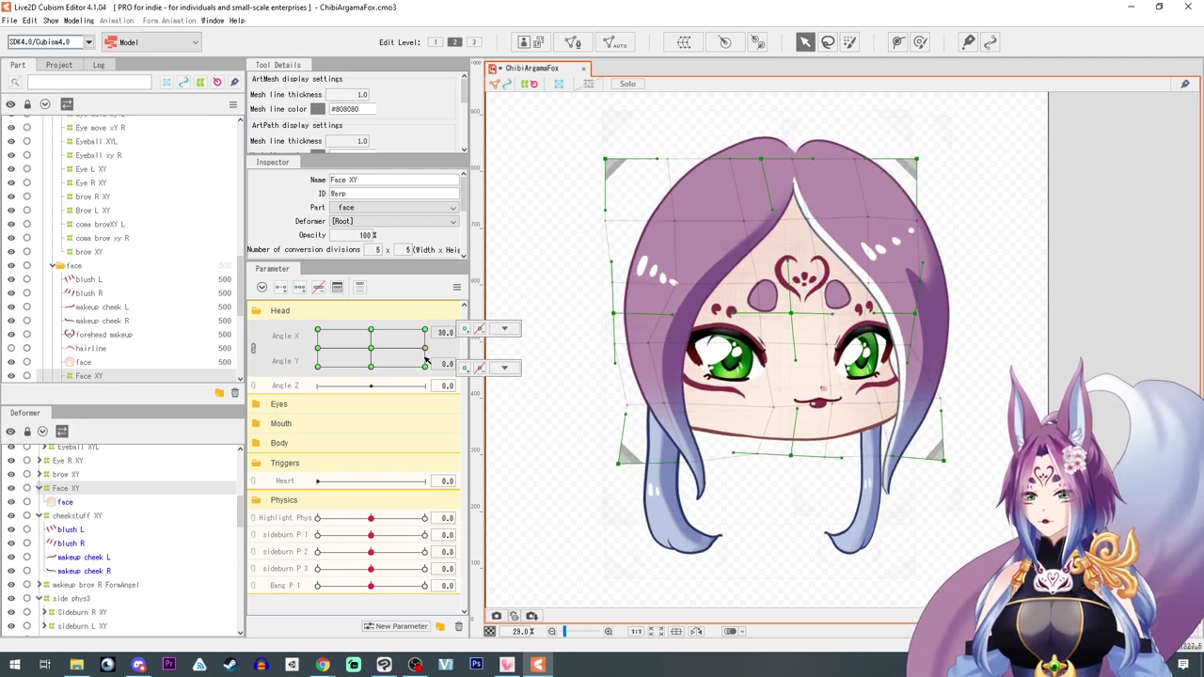
{"action": "left_click", "coordinate": [425, 367]}
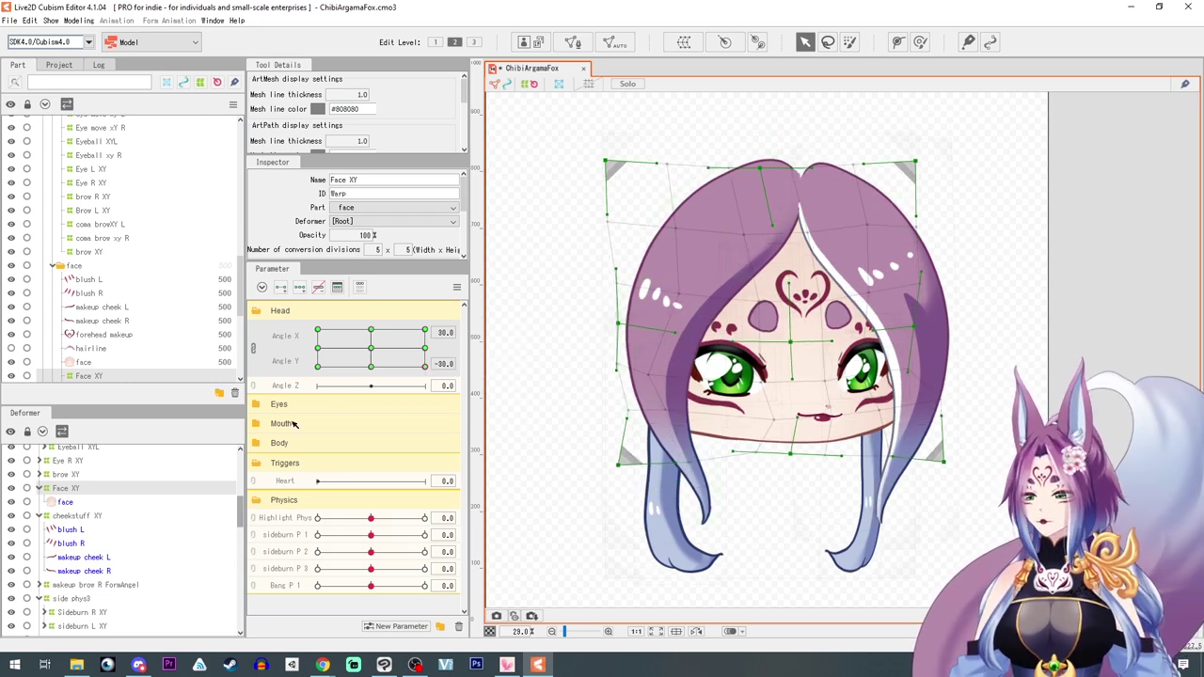
{"action": "left_click_drag", "start_coordinate": [407, 363], "coordinate": [339, 348]}
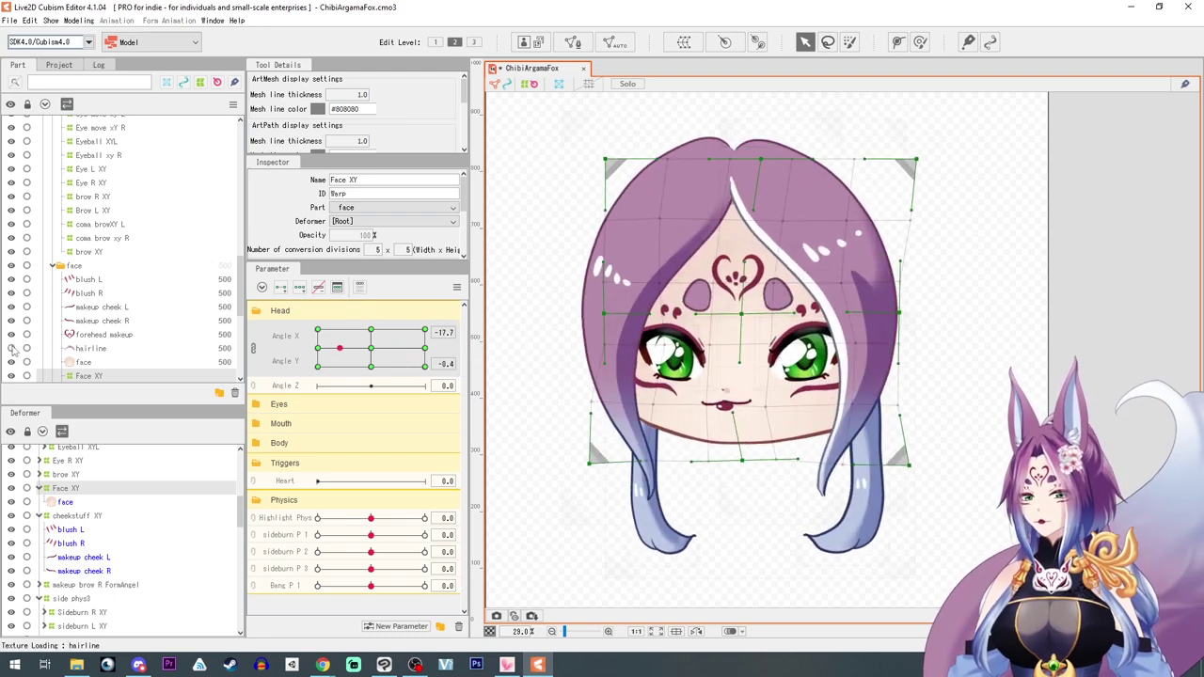
{"action": "left_click_drag", "start_coordinate": [340, 349], "coordinate": [370, 348]}
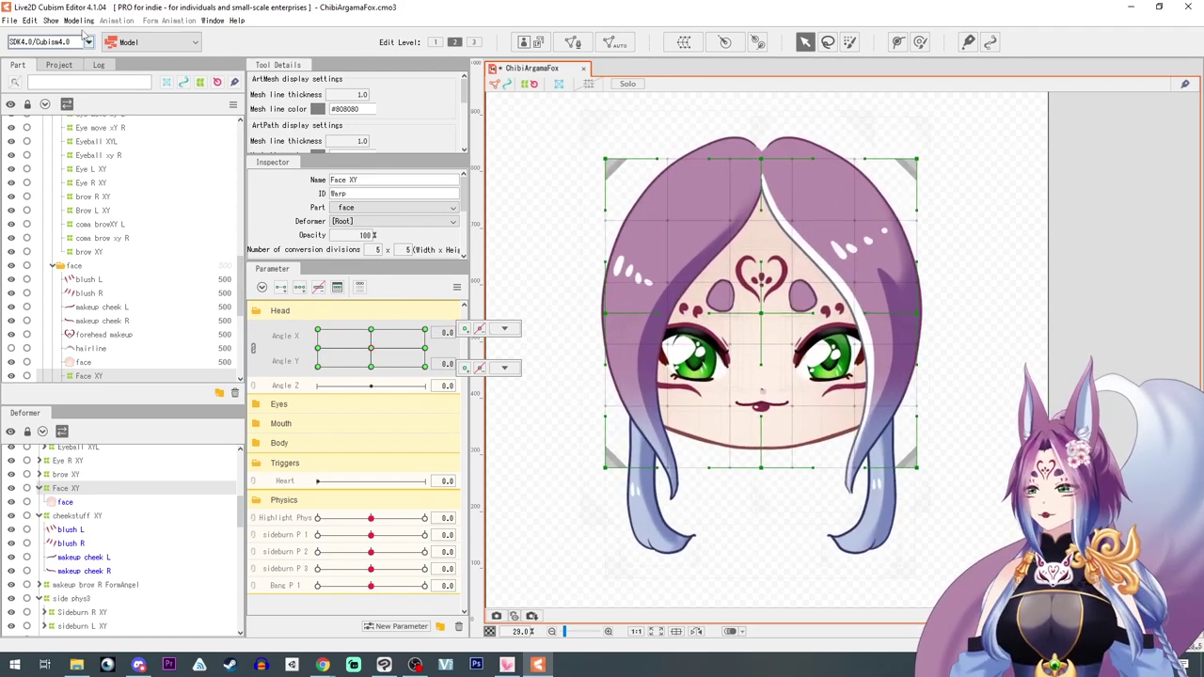
Open the physics settings and add a group named bangs with the Head Input preset and the Hair (Short) physics model
{"action": "left_click", "coordinate": [81, 20]}
{"action": "left_click", "coordinate": [130, 265]}
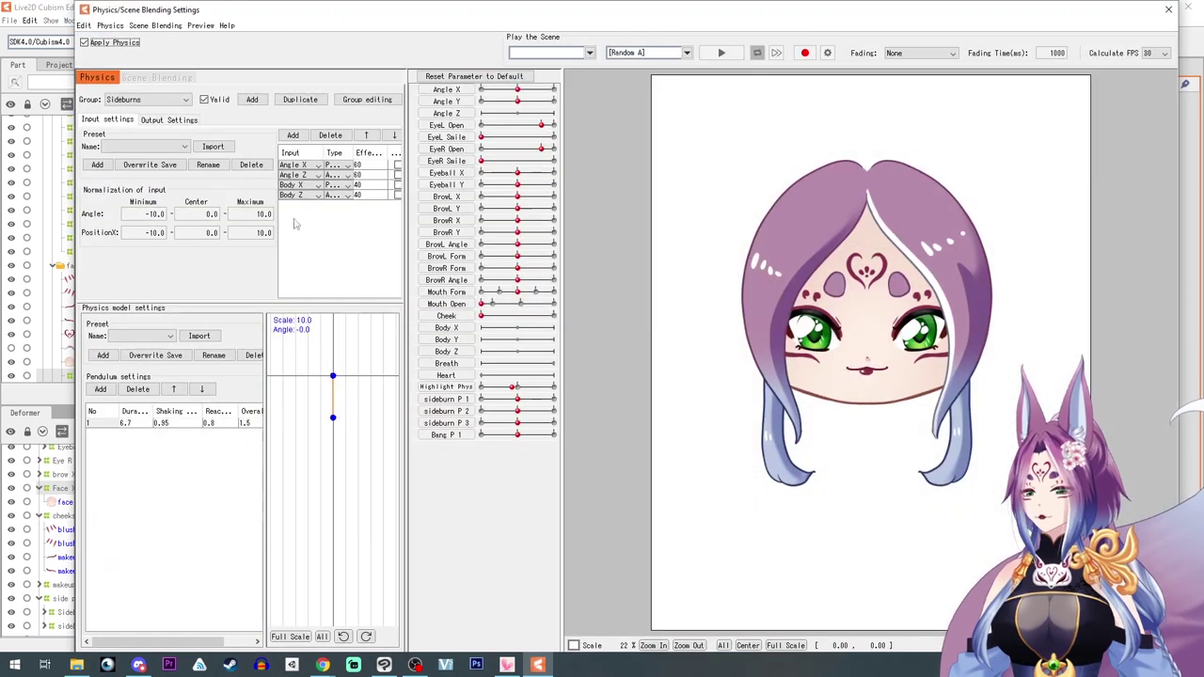
{"action": "left_click", "coordinate": [252, 99]}
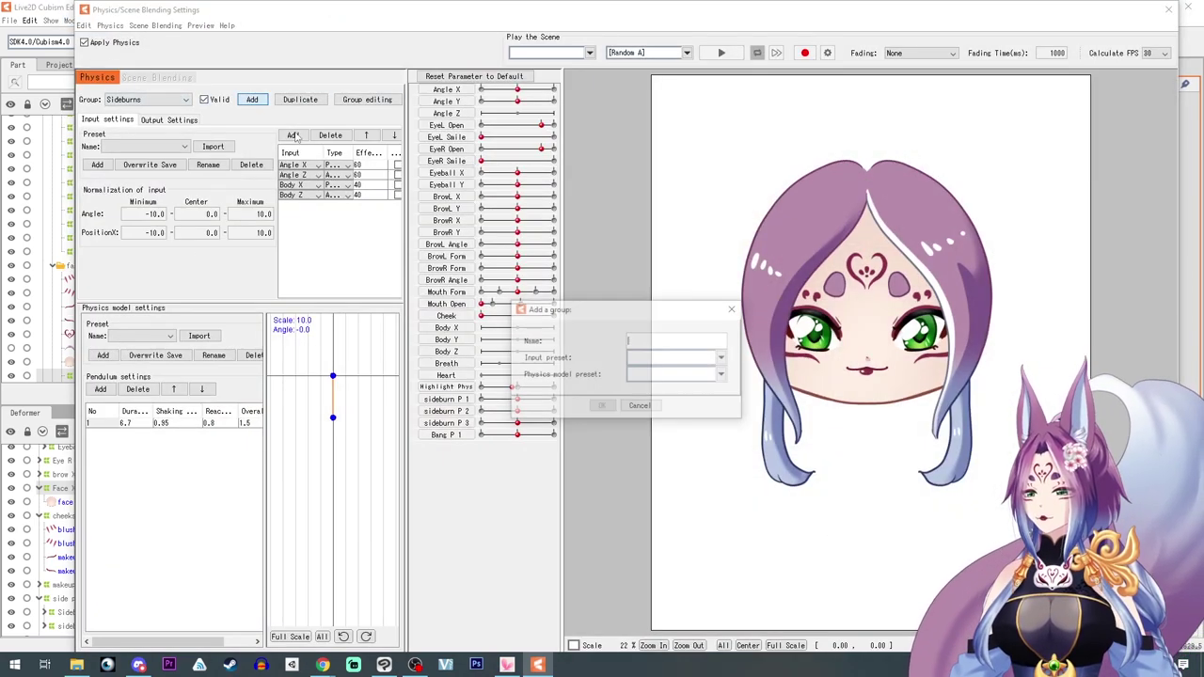
{"action": "type", "text": "bangs"}
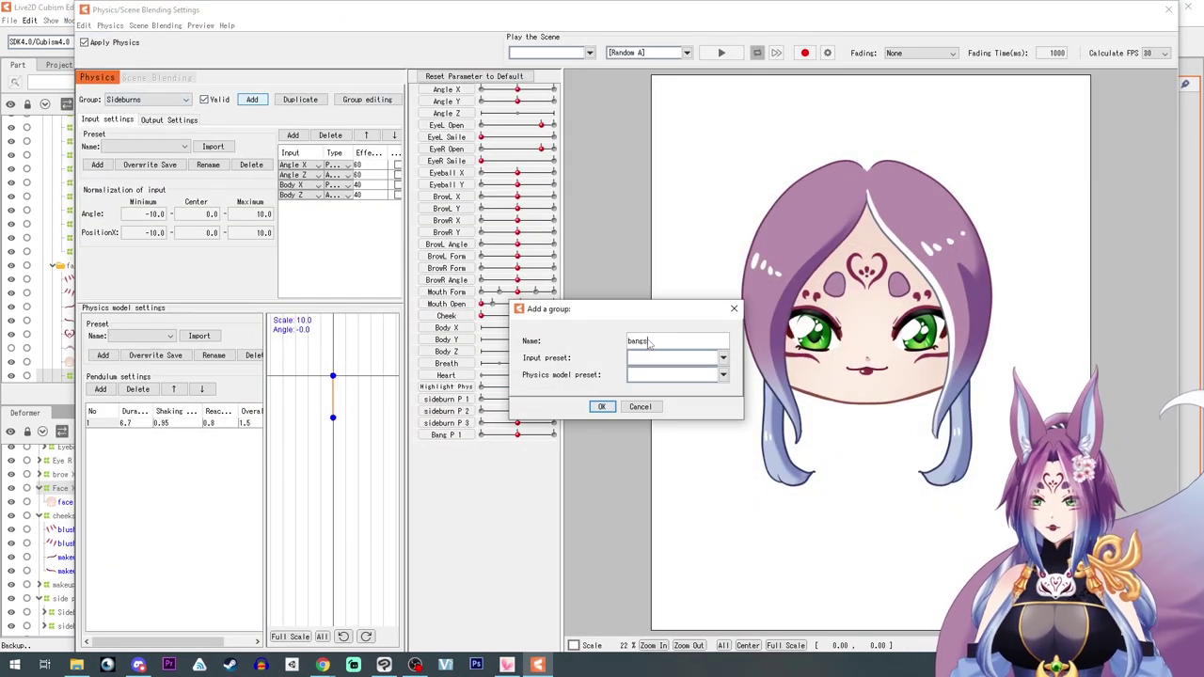
{"action": "left_click", "coordinate": [654, 364]}
{"action": "left_click", "coordinate": [654, 380]}
{"action": "left_click", "coordinate": [673, 374]}
{"action": "left_click", "coordinate": [647, 399]}
{"action": "left_click", "coordinate": [602, 406]}
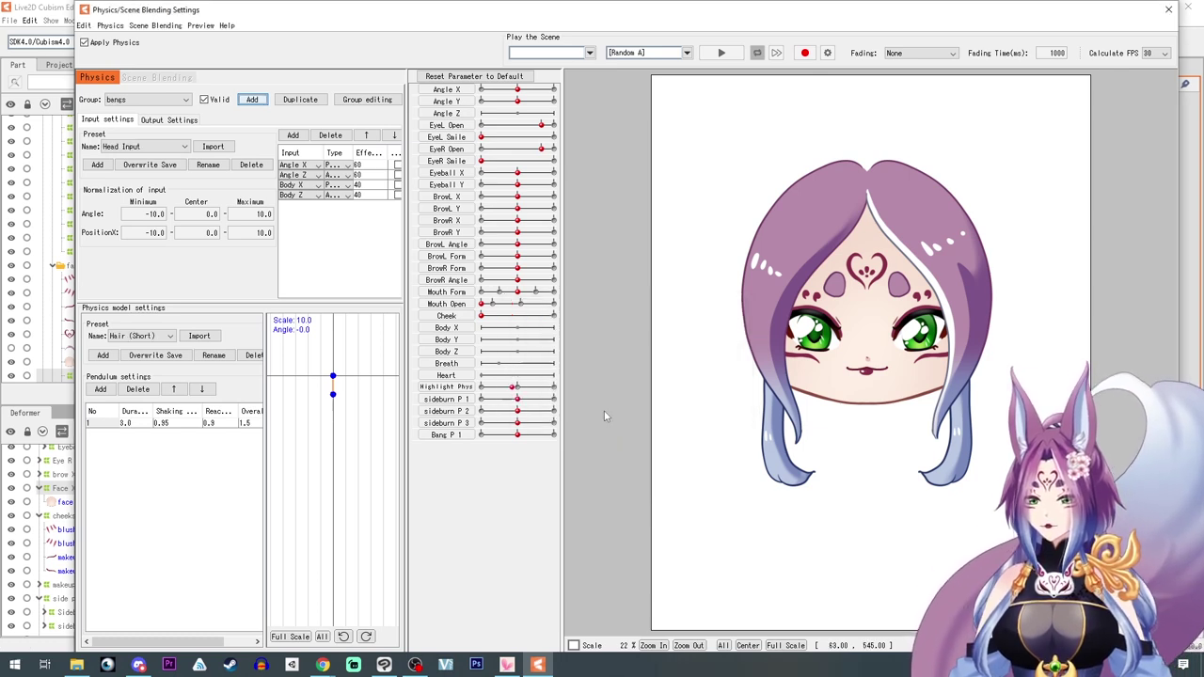
Add Bang P 1 as the output parameter of the bangs physics group
{"action": "left_click", "coordinate": [166, 121]}
{"action": "left_click", "coordinate": [94, 134]}
{"action": "scroll", "coordinate": [589, 489], "scroll_direction": "down", "scroll_amount": 1}
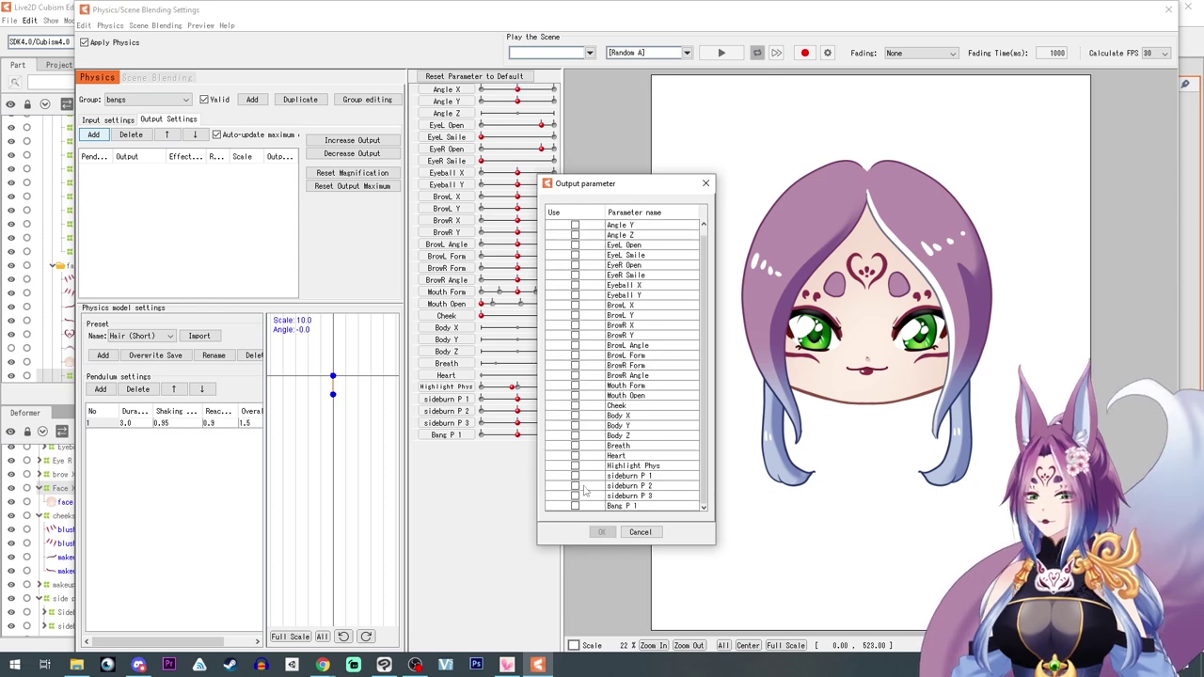
{"action": "left_click", "coordinate": [575, 506]}
{"action": "left_click", "coordinate": [598, 533]}
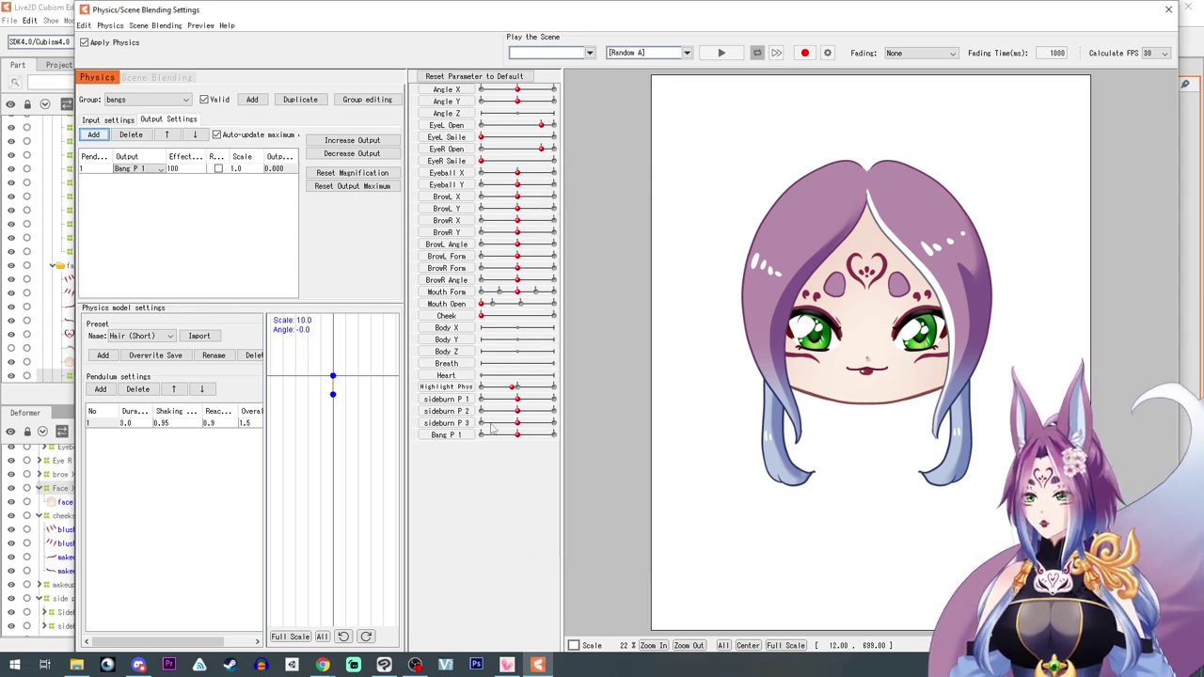
Preview the bangs physics with the Random Pose scene, reopen its output scaling and set the Bang P 1 output scale to 50
{"action": "left_click", "coordinate": [244, 170]}
{"action": "left_click", "coordinate": [352, 140]}
{"action": "left_click", "coordinate": [573, 346]}
{"action": "left_click", "coordinate": [719, 55]}
{"action": "left_click", "coordinate": [687, 54]}
{"action": "left_click", "coordinate": [644, 89]}
{"action": "left_click", "coordinate": [352, 140]}
{"action": "left_click", "coordinate": [573, 346]}
{"action": "double_click", "coordinate": [244, 169]}
{"action": "type", "text": "50"}
{"action": "key", "text": "Return"}
Set the bangs pendulum's shaking influence to 0.68 and close the physics settings
{"action": "double_click", "coordinate": [176, 423]}
{"action": "type", "text": "0.68"}
{"action": "key", "text": "Return"}
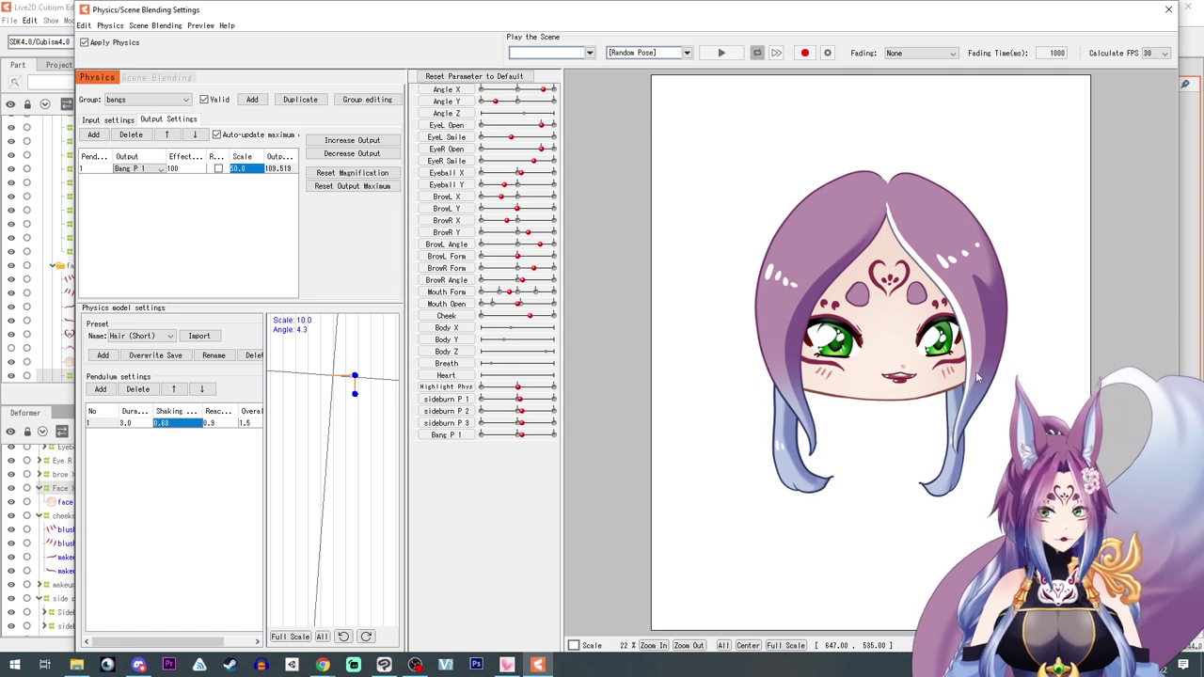
{"action": "left_click", "coordinate": [1168, 10]}
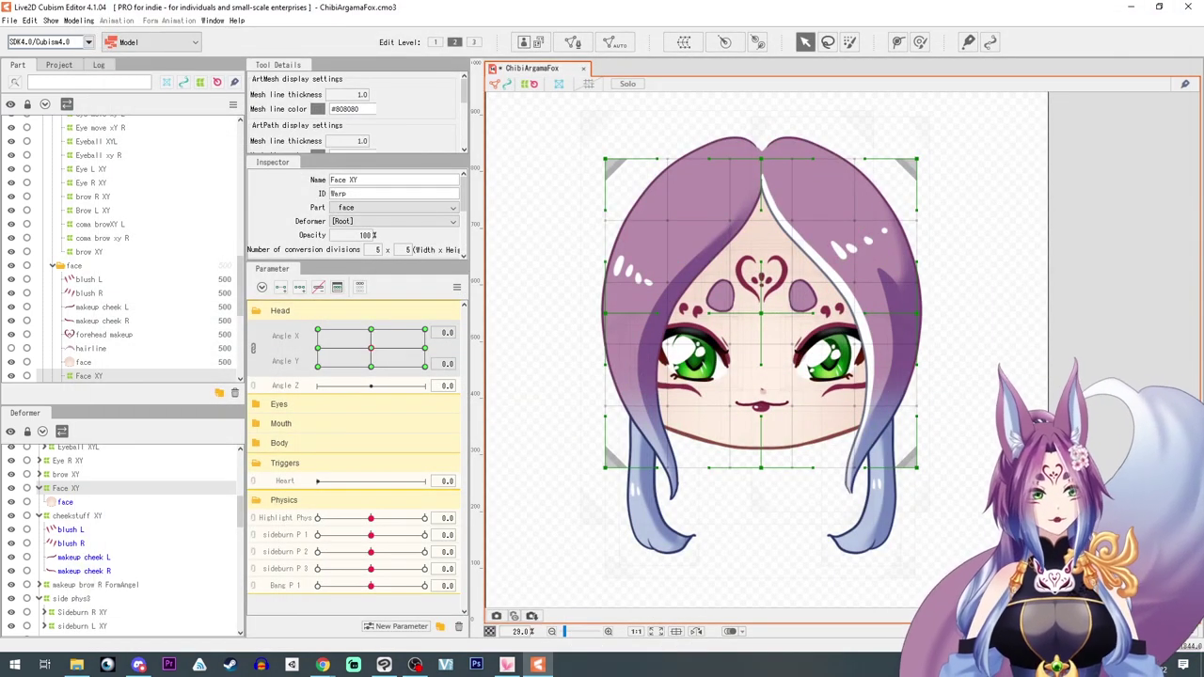
{"action": "key", "text": "alt+Tab"}
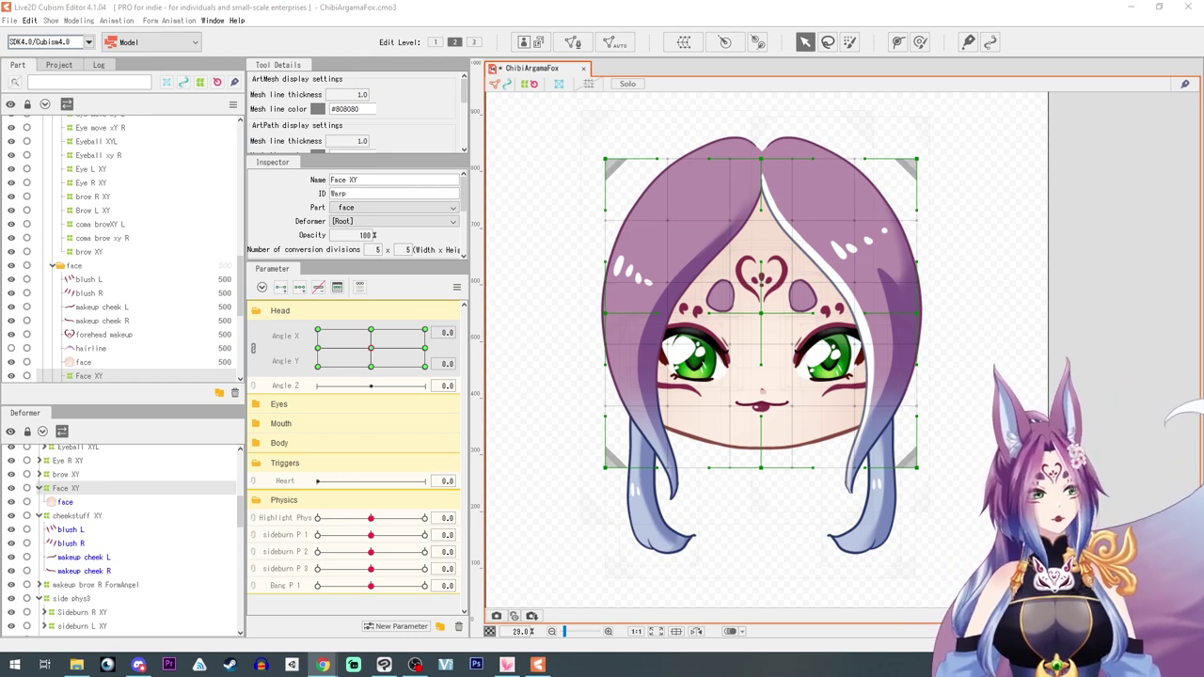
{"action": "key", "text": "alt+Tab"}
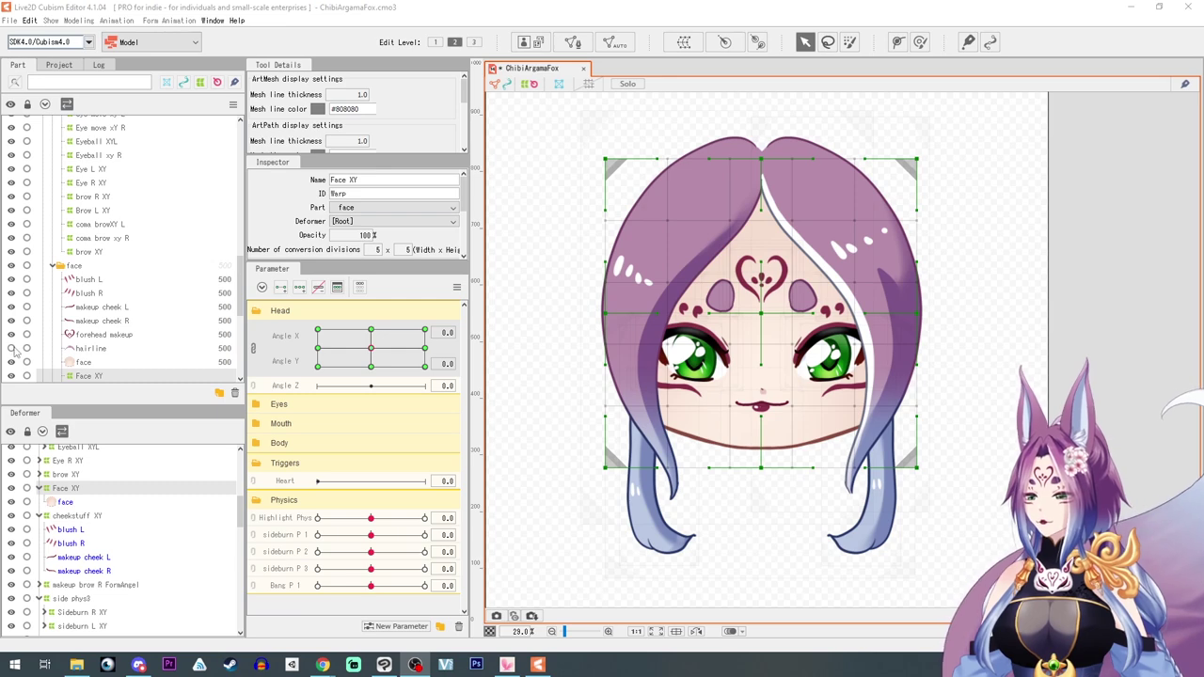
Collapse the face part, select the back hair mesh and make the hair layers of the back part visible
{"action": "left_click", "coordinate": [51, 266]}
{"action": "scroll", "coordinate": [52, 235], "scroll_direction": "up", "scroll_amount": 5}
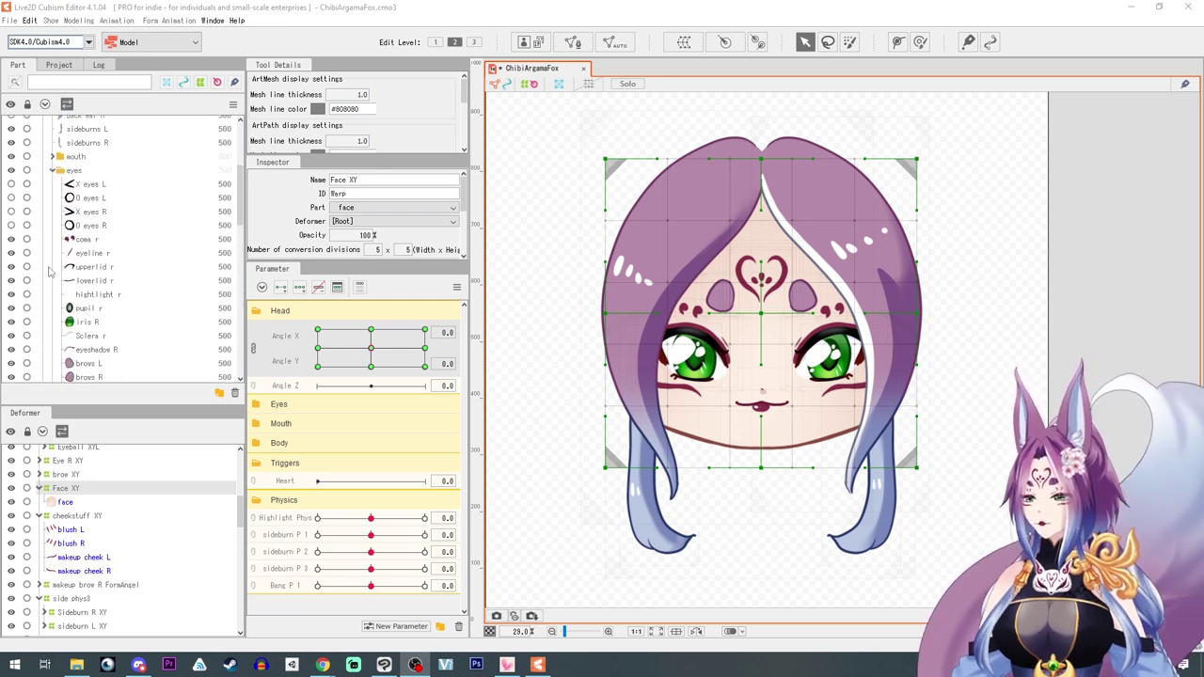
{"action": "left_click", "coordinate": [43, 151]}
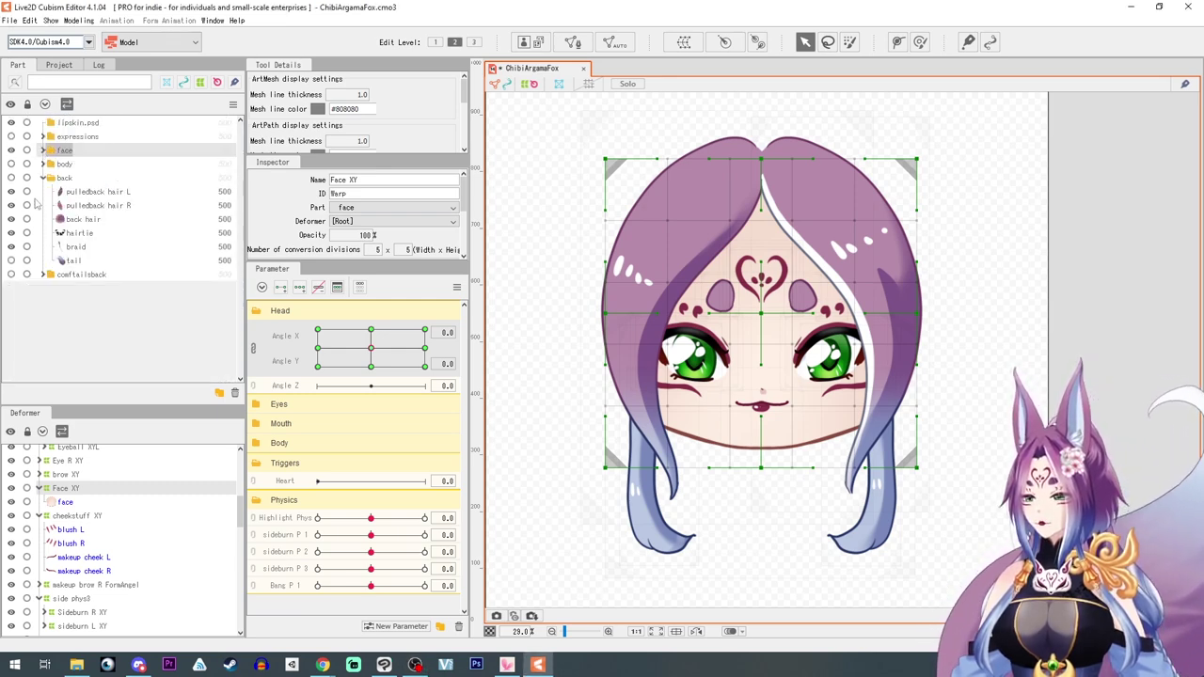
{"action": "left_click", "coordinate": [19, 221]}
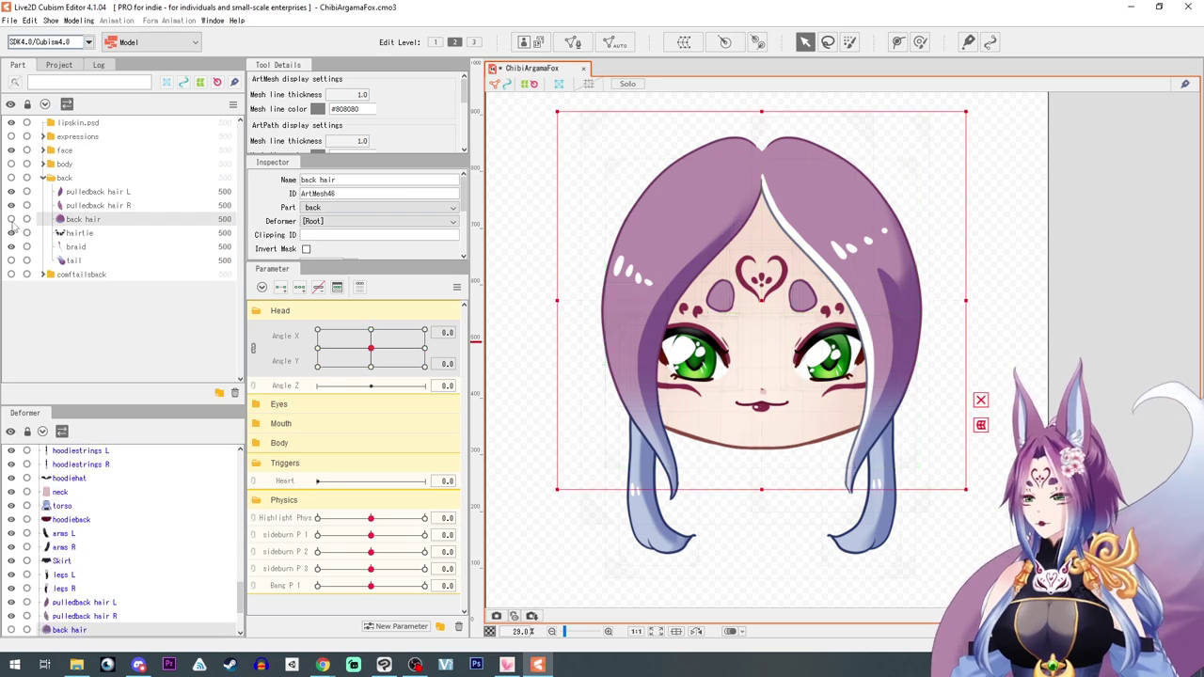
{"action": "left_click", "coordinate": [13, 191]}
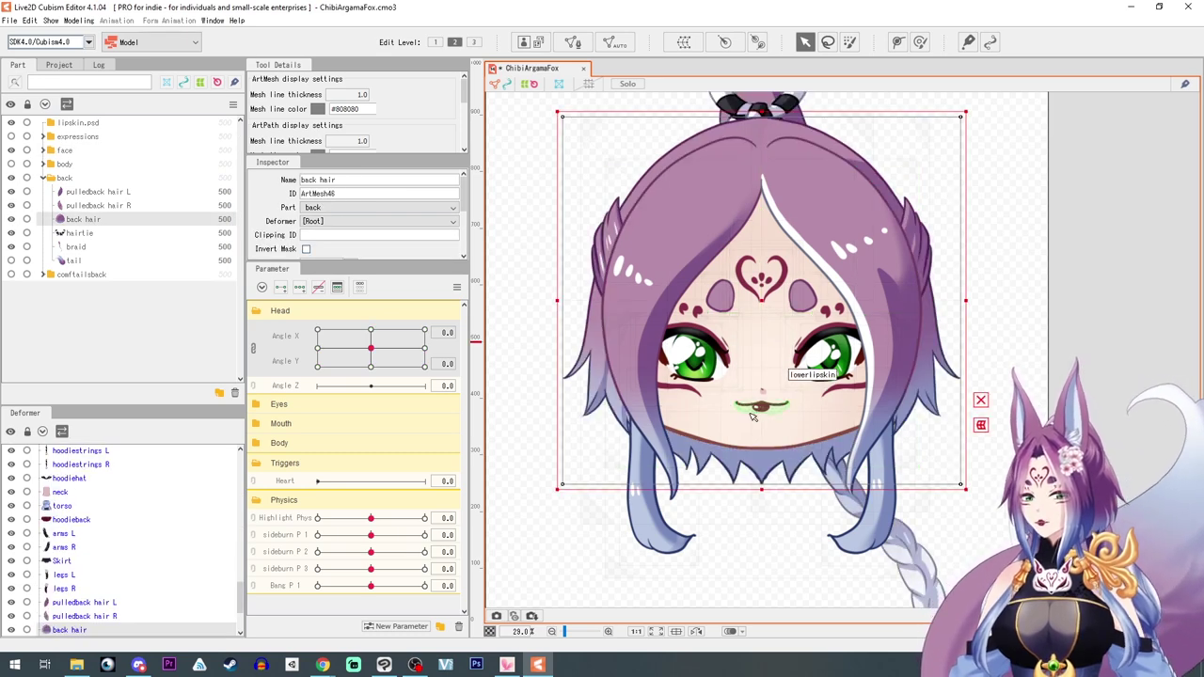
Hide the hairtie, pulledback hair L and R, and braid layers, leaving back hair shown
{"action": "scroll", "coordinate": [753, 414], "scroll_direction": "down", "scroll_amount": 2}
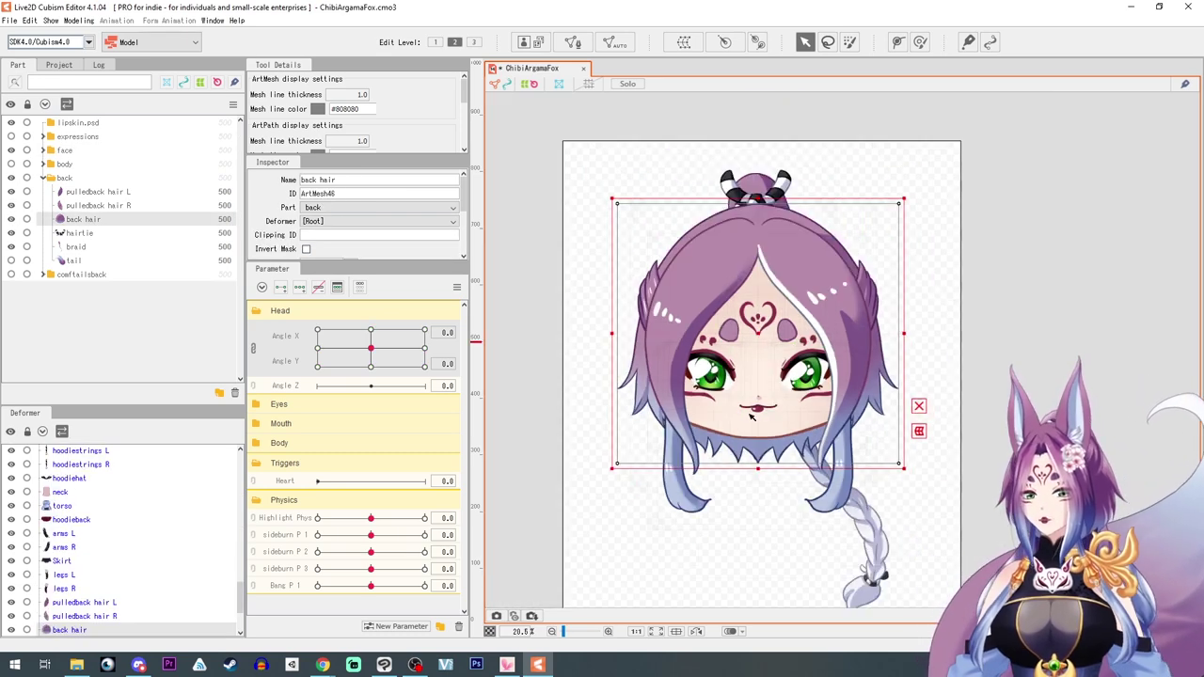
{"action": "left_click", "coordinate": [12, 232]}
{"action": "left_click_drag", "start_coordinate": [12, 206], "coordinate": [11, 193]}
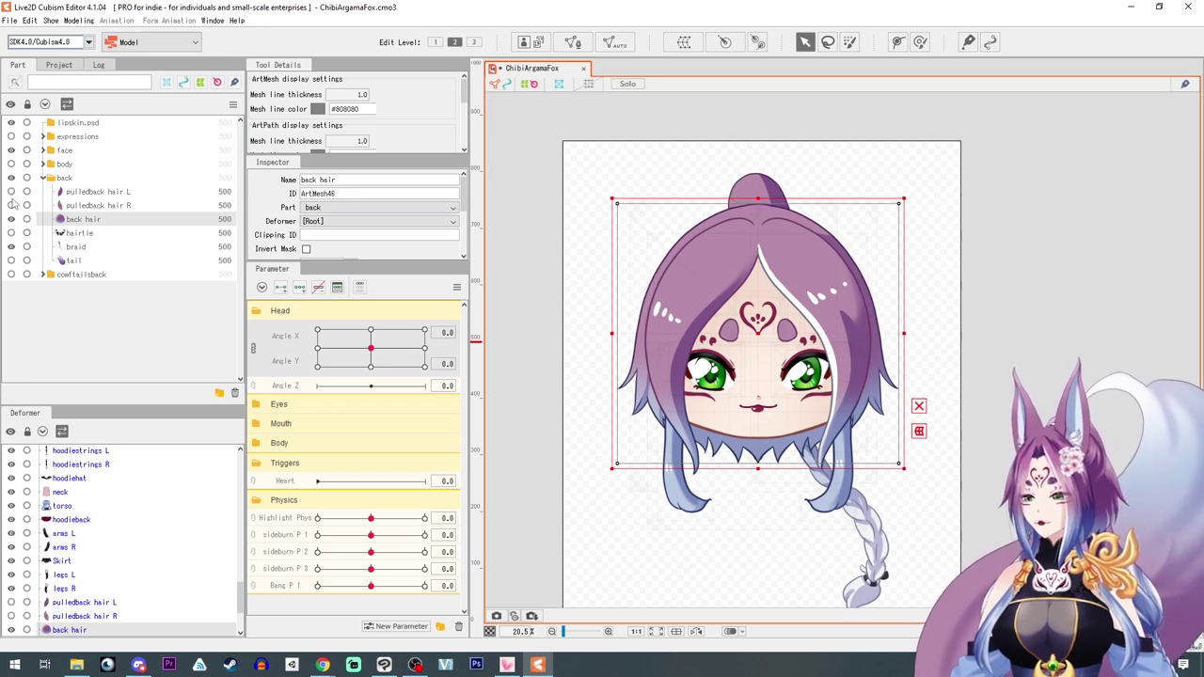
{"action": "left_click_drag", "start_coordinate": [11, 247], "coordinate": [12, 260]}
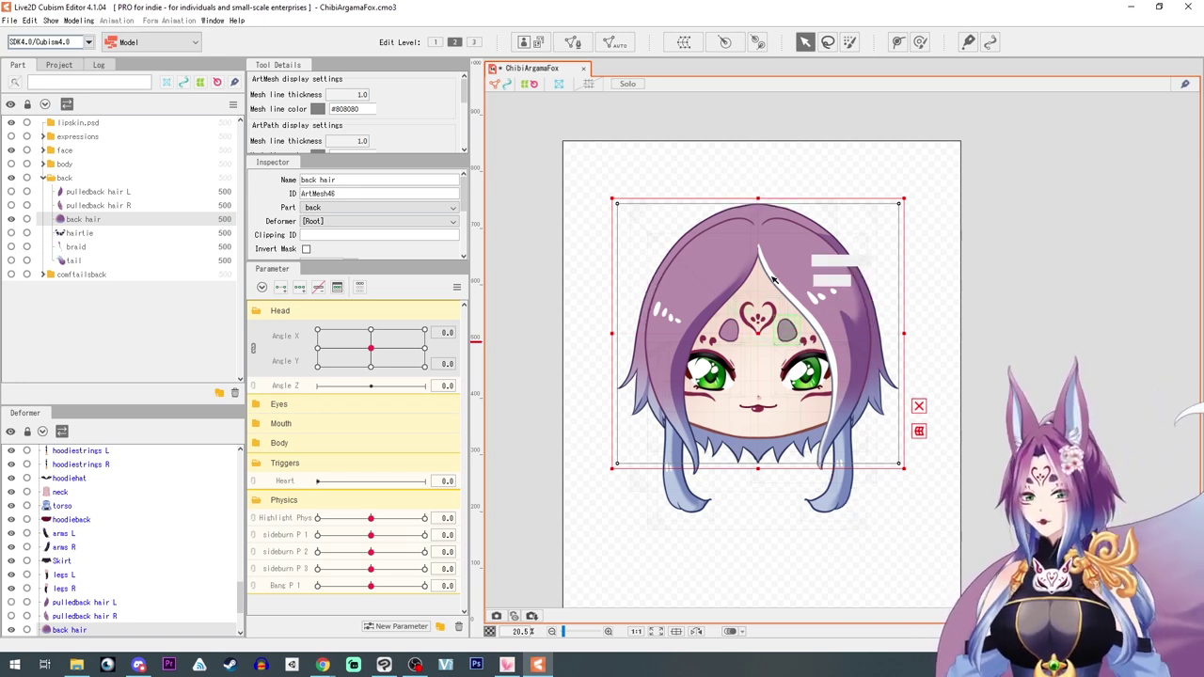
Generate an automatic mesh for back hair with the Deformation (Little) preset and unlink Angle X from Angle Y
{"action": "left_click", "coordinate": [613, 42]}
{"action": "left_click", "coordinate": [611, 274]}
{"action": "left_click", "coordinate": [591, 299]}
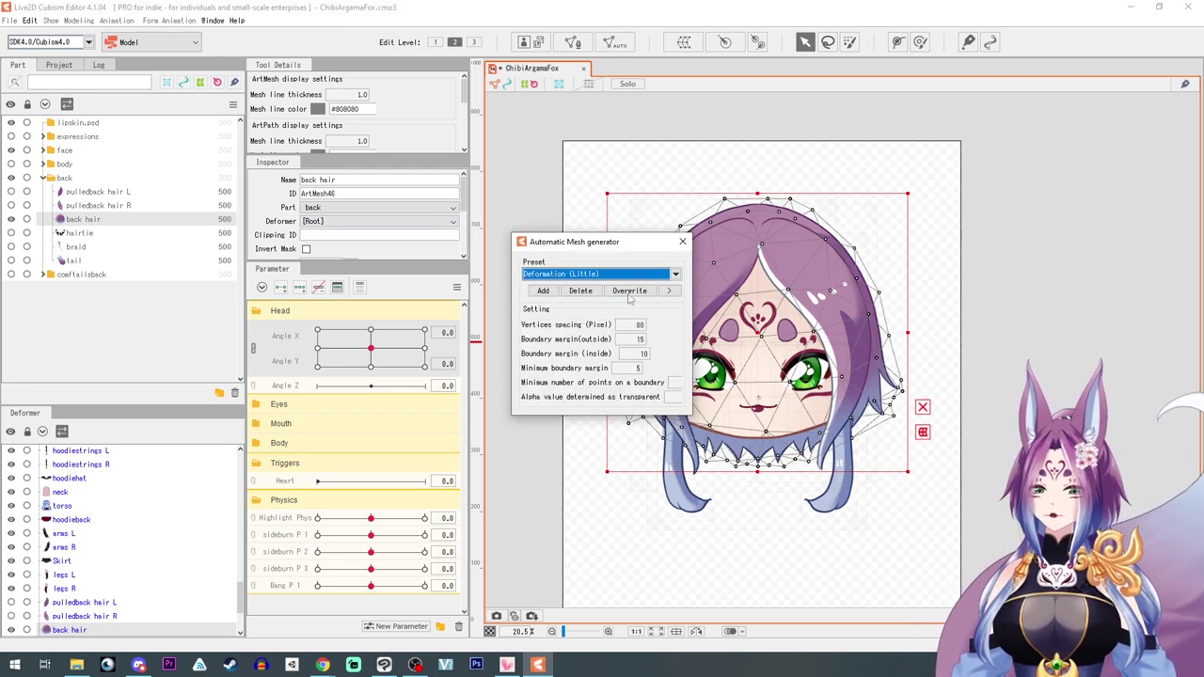
{"action": "left_click", "coordinate": [684, 242]}
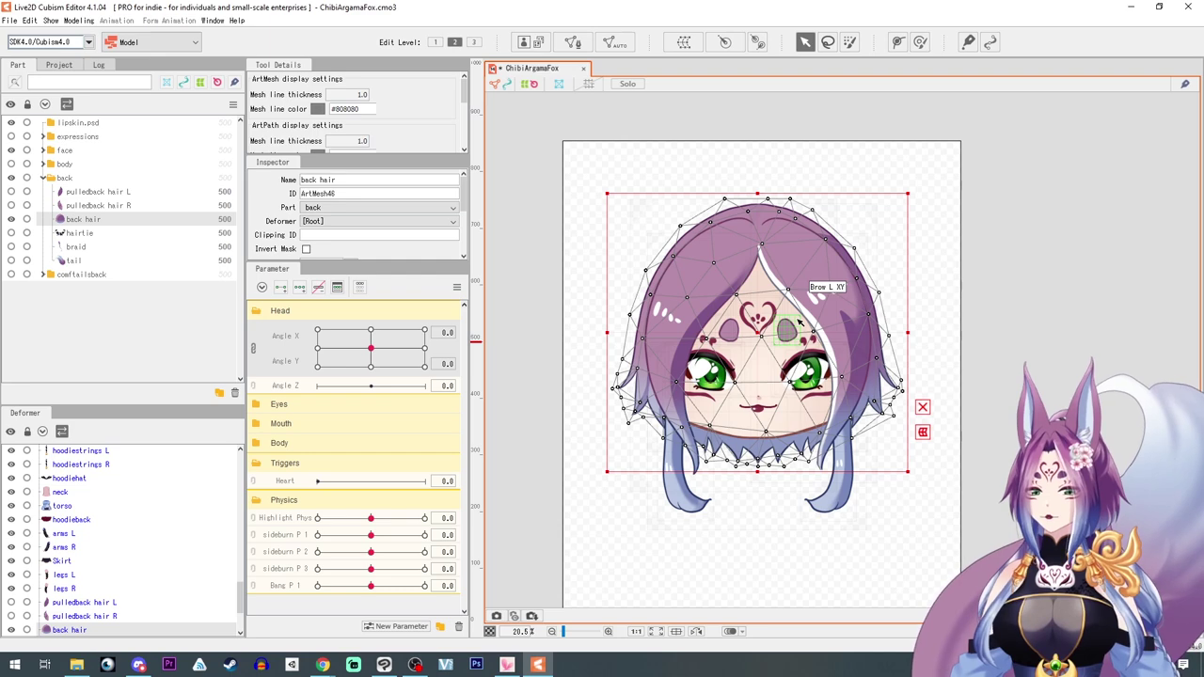
{"action": "scroll", "coordinate": [659, 344], "scroll_direction": "up", "scroll_amount": 2}
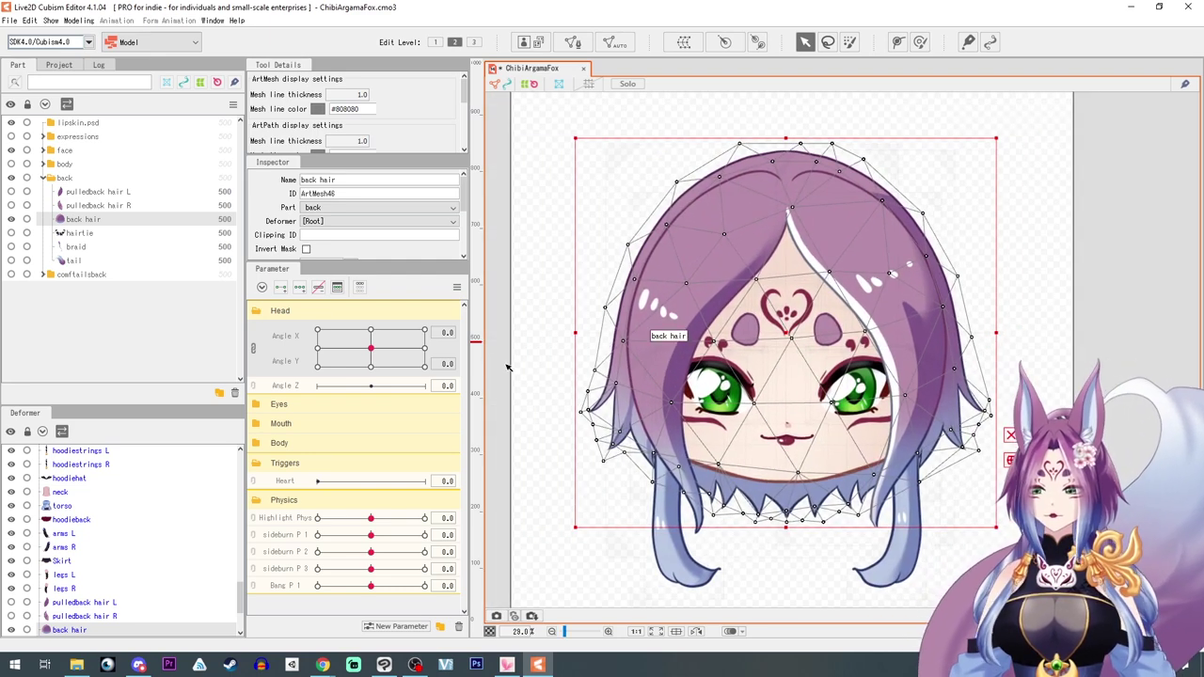
{"action": "left_click", "coordinate": [254, 348]}
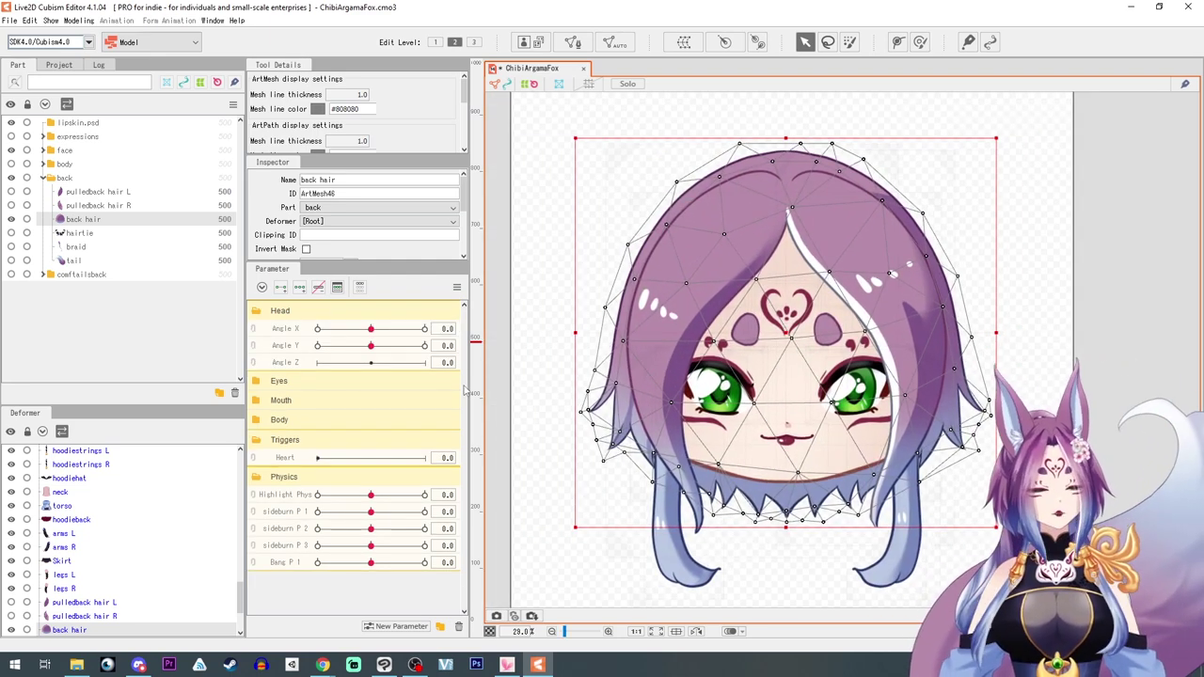
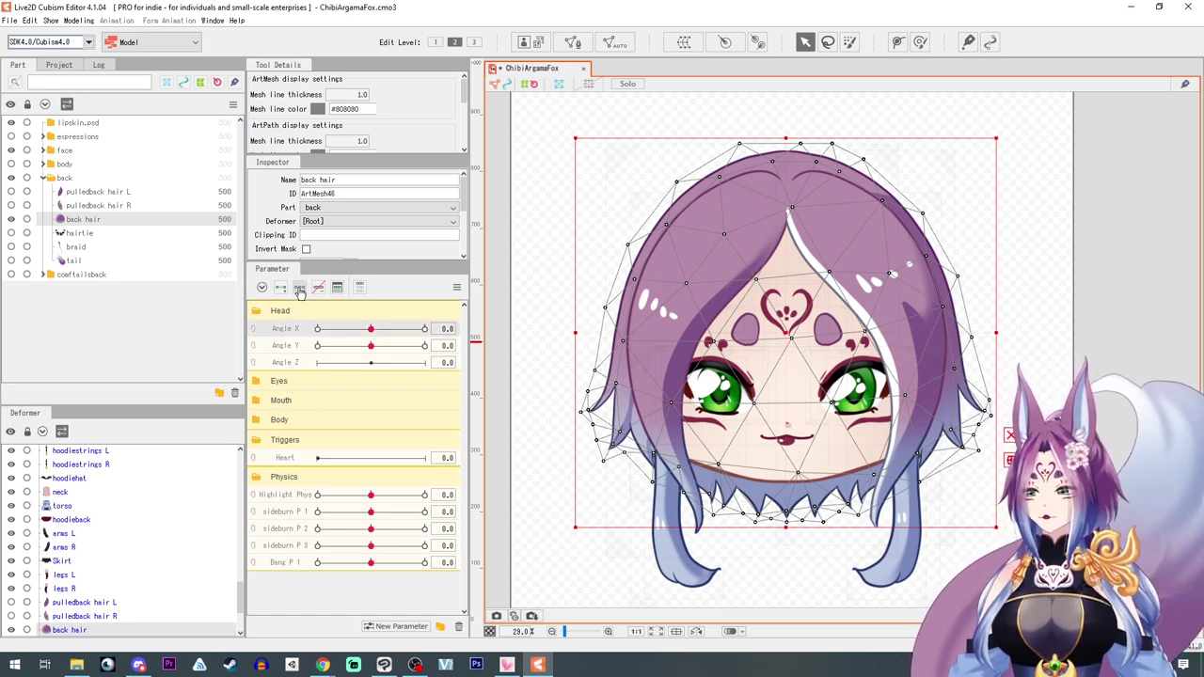
{"action": "left_click", "coordinate": [299, 289]}
{"action": "left_click_drag", "start_coordinate": [373, 329], "coordinate": [317, 329]}
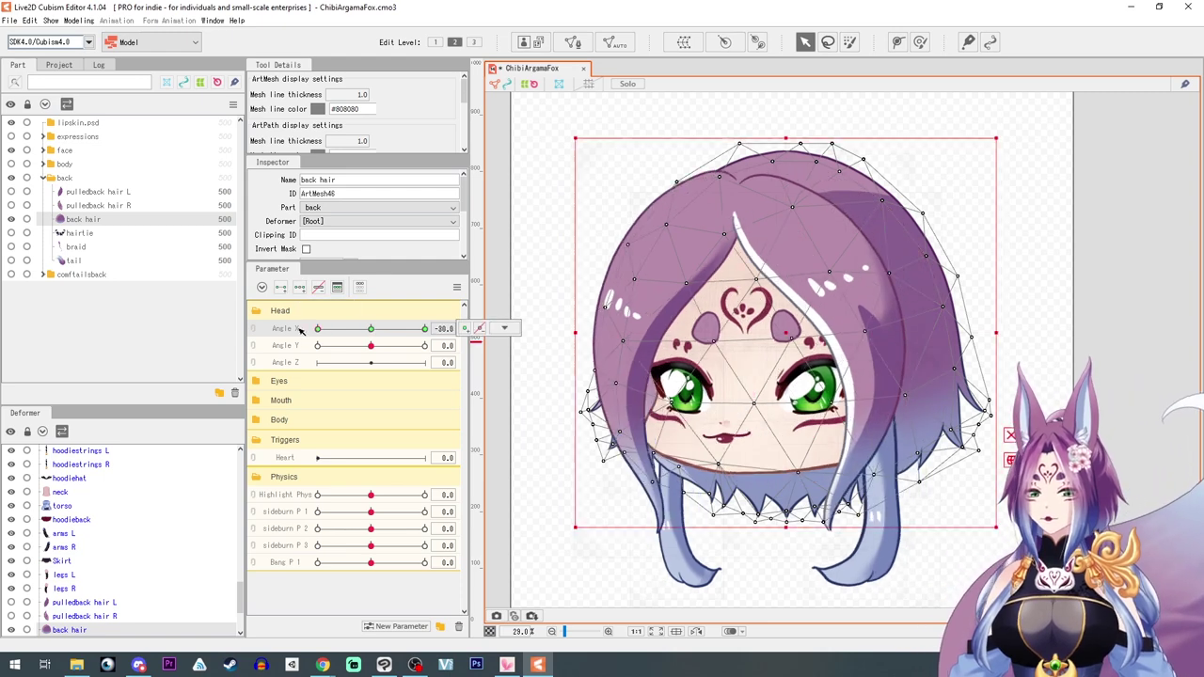
{"action": "left_click_drag", "start_coordinate": [792, 336], "coordinate": [794, 337]}
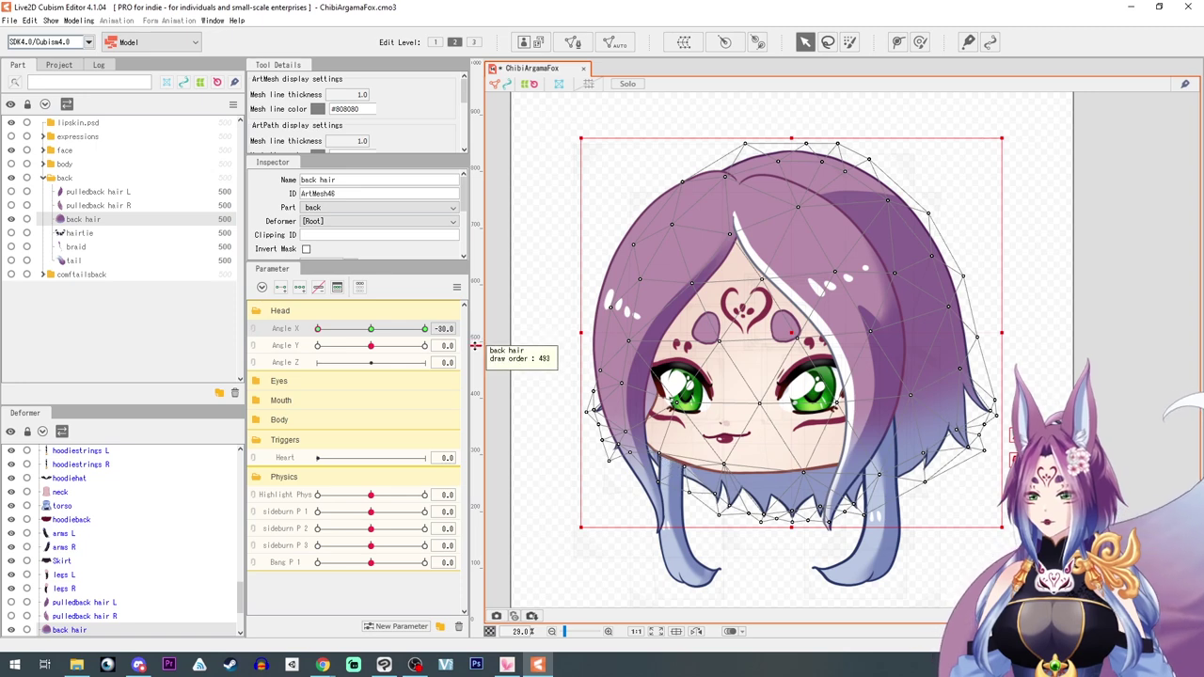
{"action": "left_click_drag", "start_coordinate": [475, 349], "coordinate": [475, 342]}
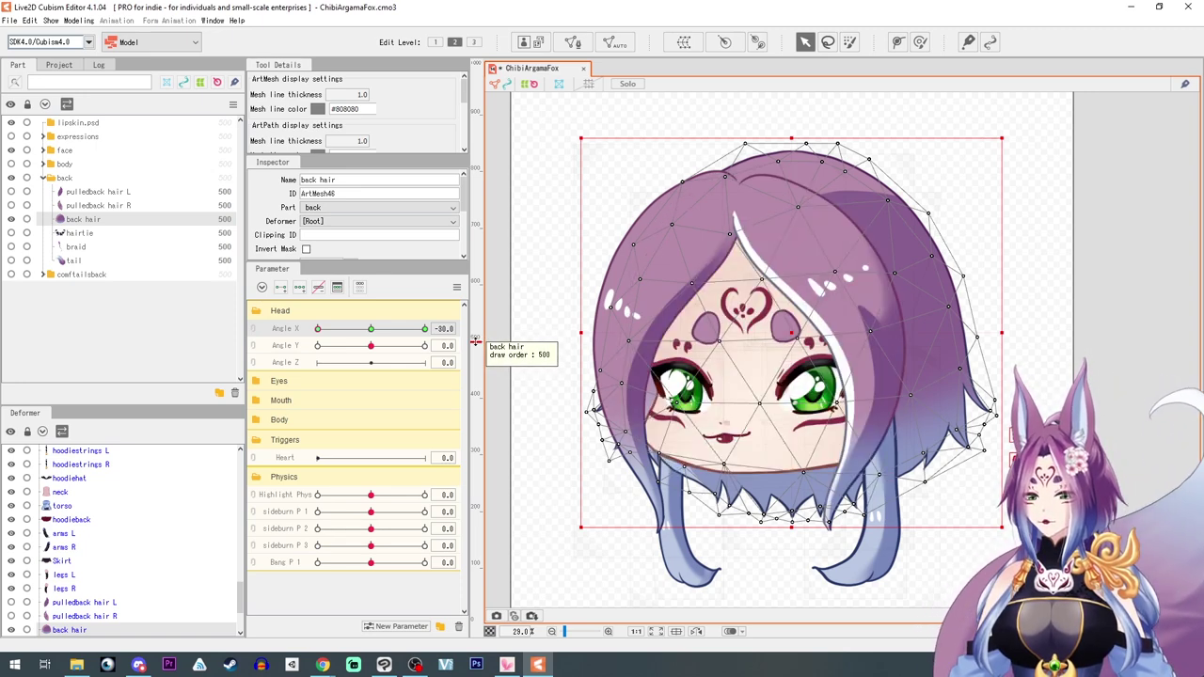
Return Angle X to 0, remove its keys from back hair and set the mesh's Draw Order to 490
{"action": "left_click_drag", "start_coordinate": [371, 268], "coordinate": [372, 317]}
{"action": "left_click", "coordinate": [373, 378]}
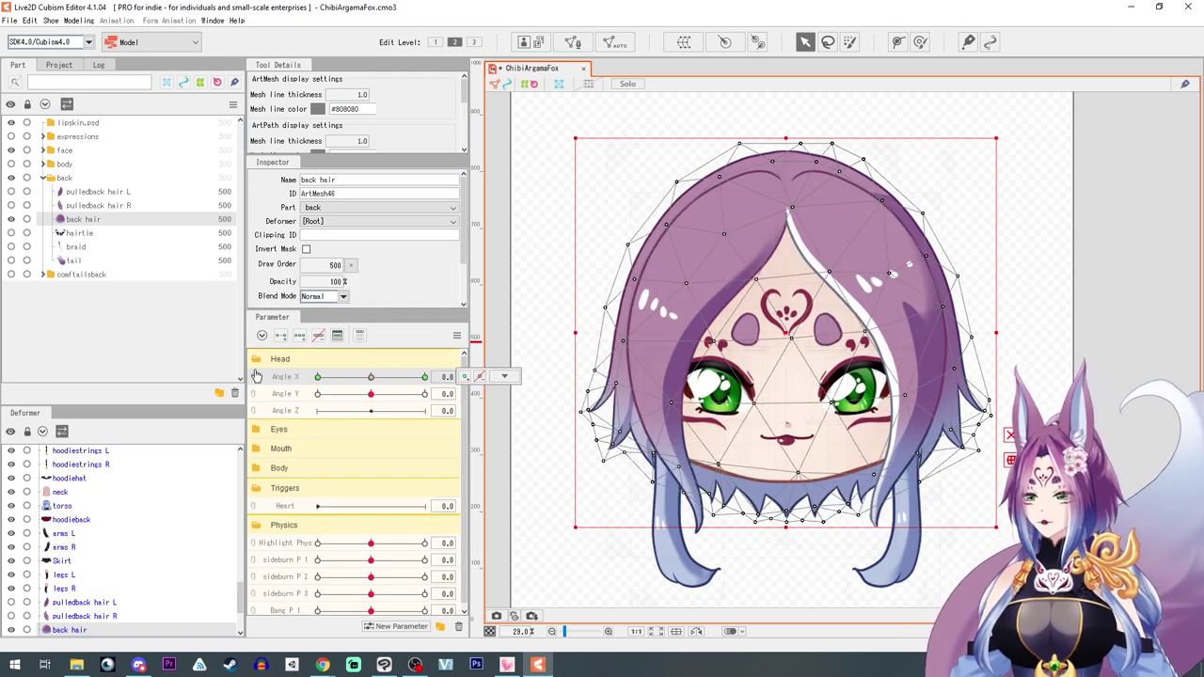
{"action": "left_click", "coordinate": [350, 265]}
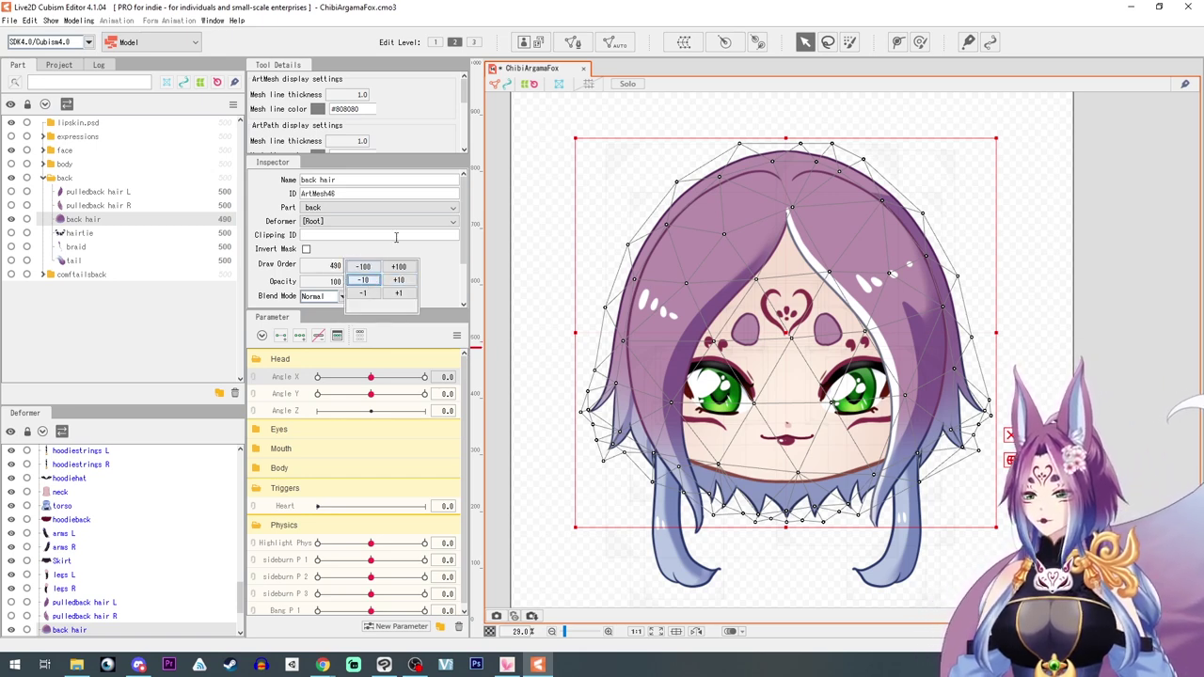
{"action": "left_click", "coordinate": [434, 260]}
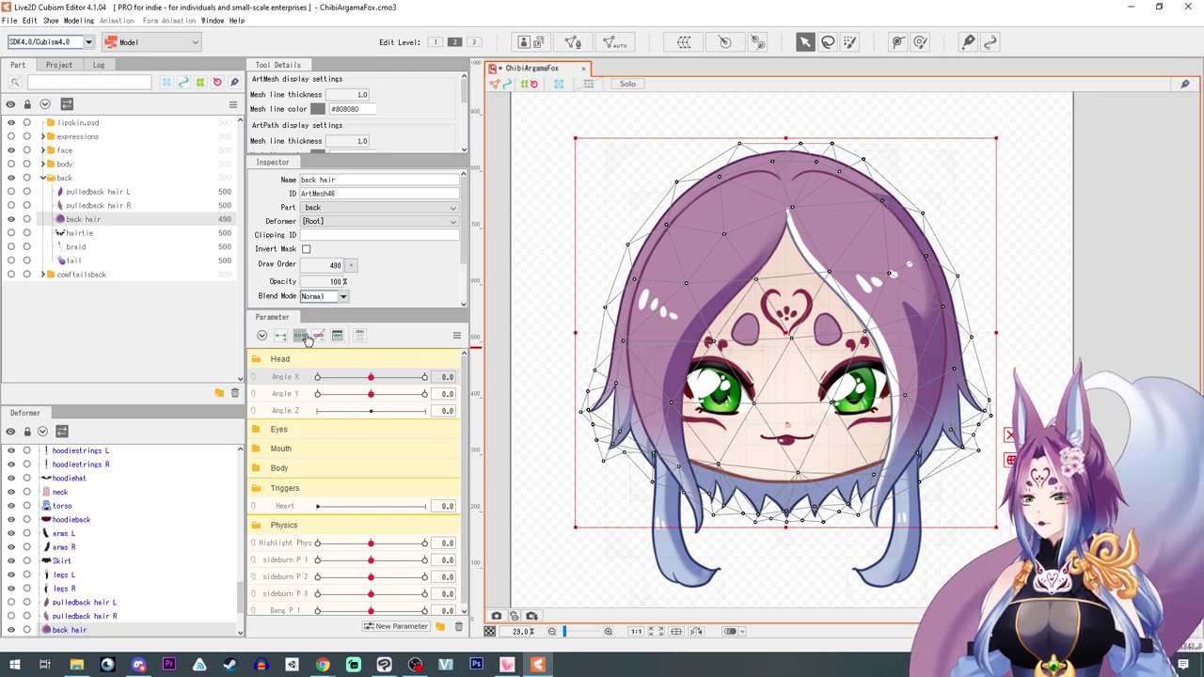
Add three Angle X keys to back hair, and at -30 shift it slightly opposite the head turn and pull its face-side edge inward
{"action": "left_click_drag", "start_coordinate": [371, 377], "coordinate": [352, 379]}
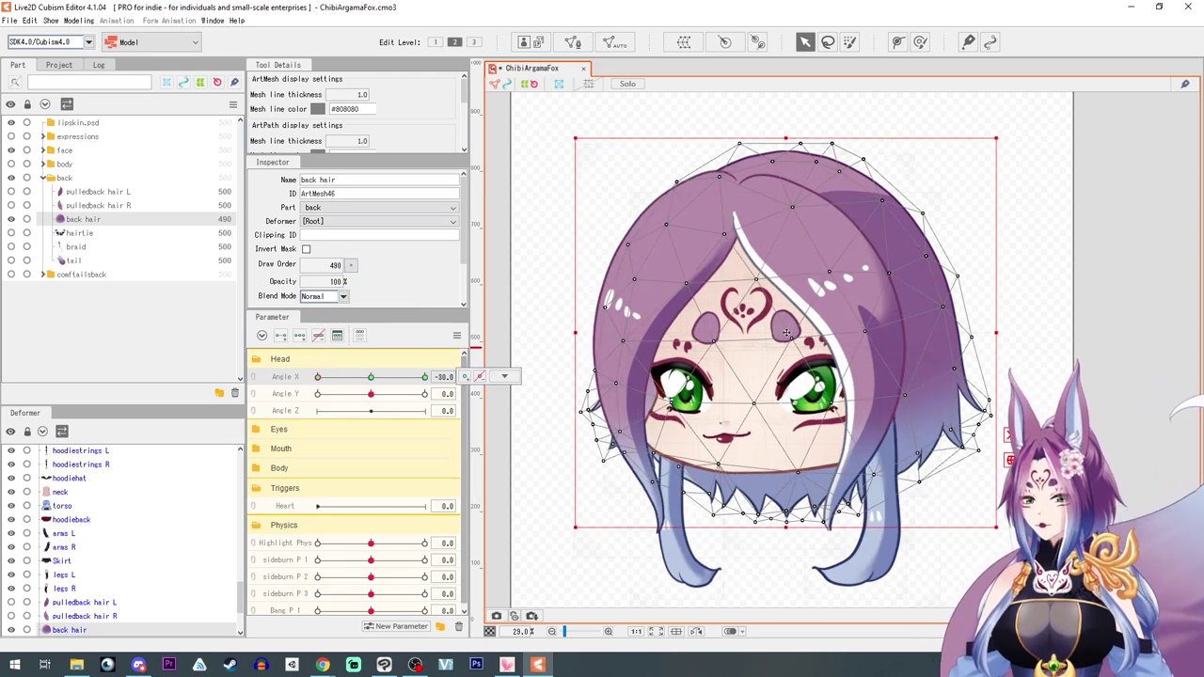
{"action": "left_click_drag", "start_coordinate": [788, 334], "coordinate": [795, 334]}
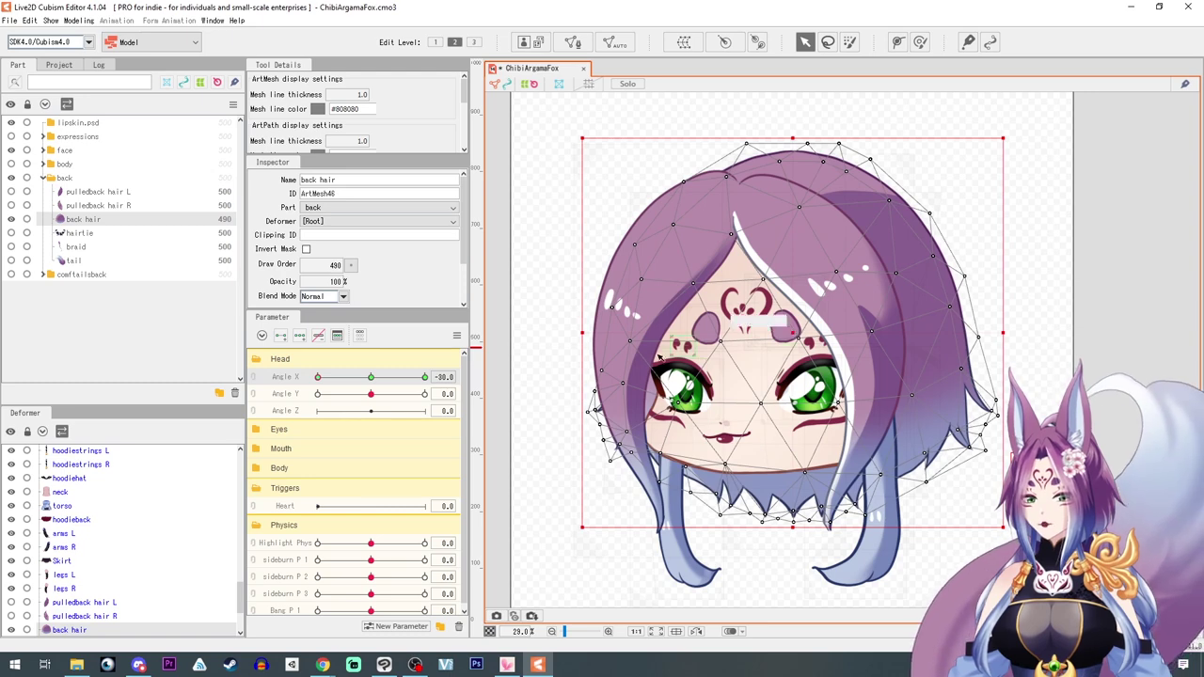
{"action": "left_click_drag", "start_coordinate": [555, 130], "coordinate": [802, 552]}
{"action": "left_click_drag", "start_coordinate": [583, 334], "coordinate": [590, 334]}
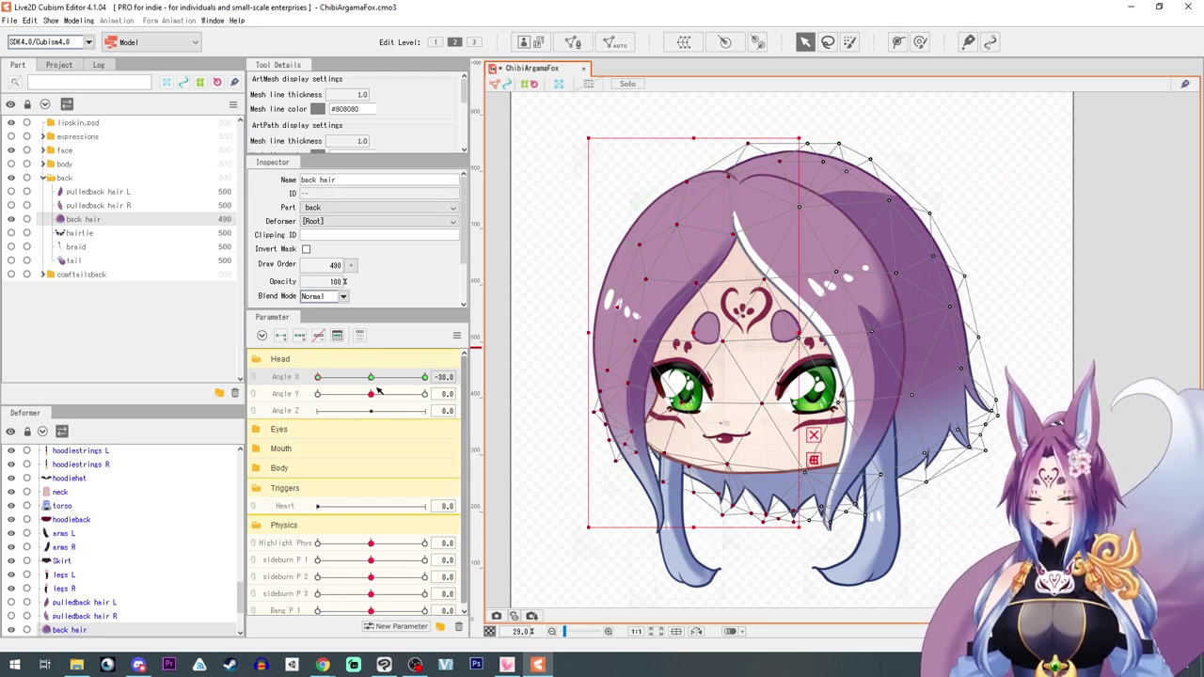
Reflect back hair's Angle X -30 shape horizontally about the canvas center to Angle X 30
{"action": "left_click_drag", "start_coordinate": [365, 377], "coordinate": [475, 386]}
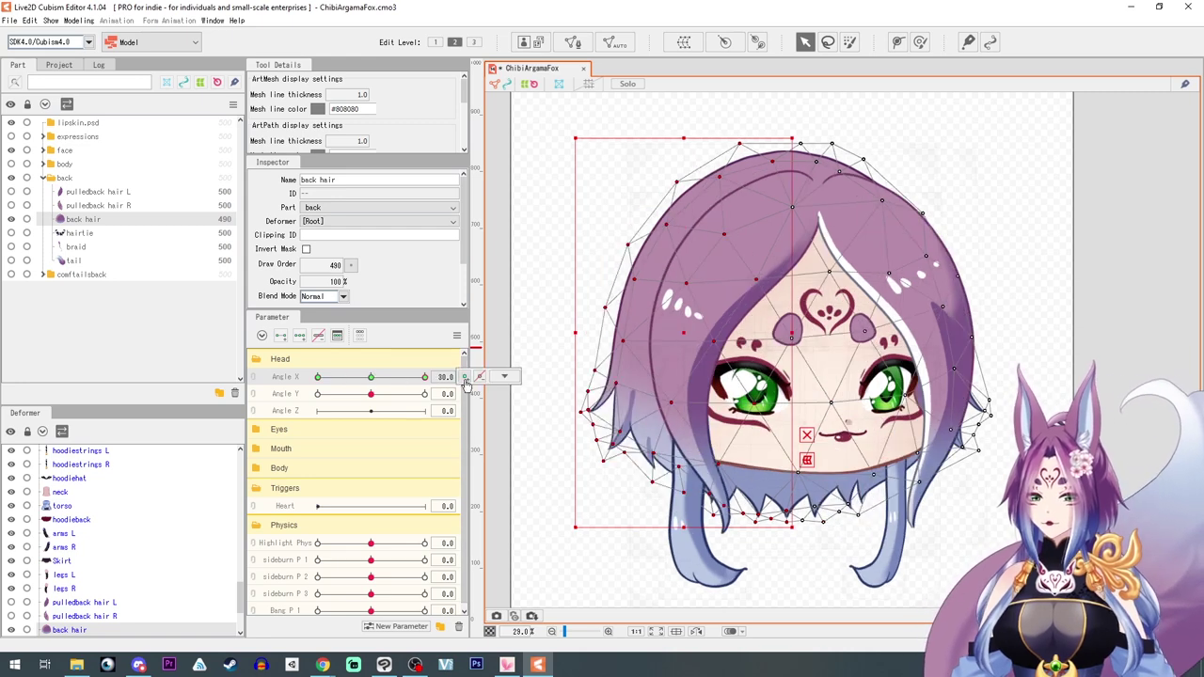
{"action": "left_click_drag", "start_coordinate": [346, 377], "coordinate": [278, 379]}
{"action": "left_click", "coordinate": [457, 337]}
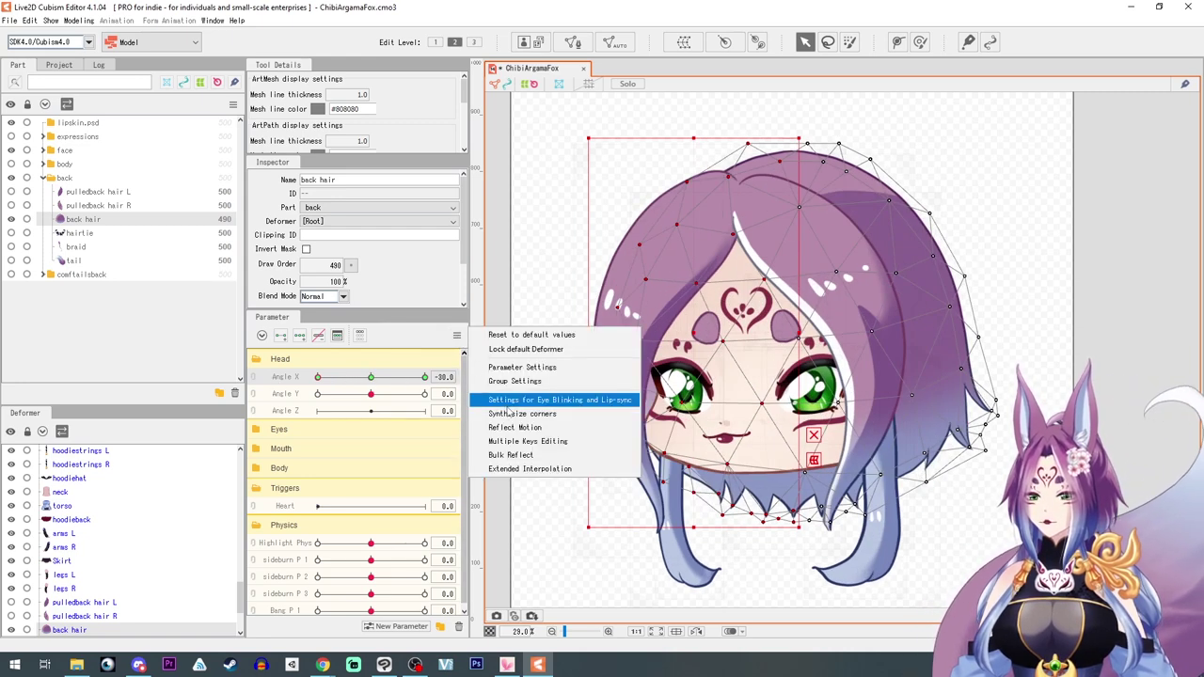
{"action": "left_click", "coordinate": [526, 431]}
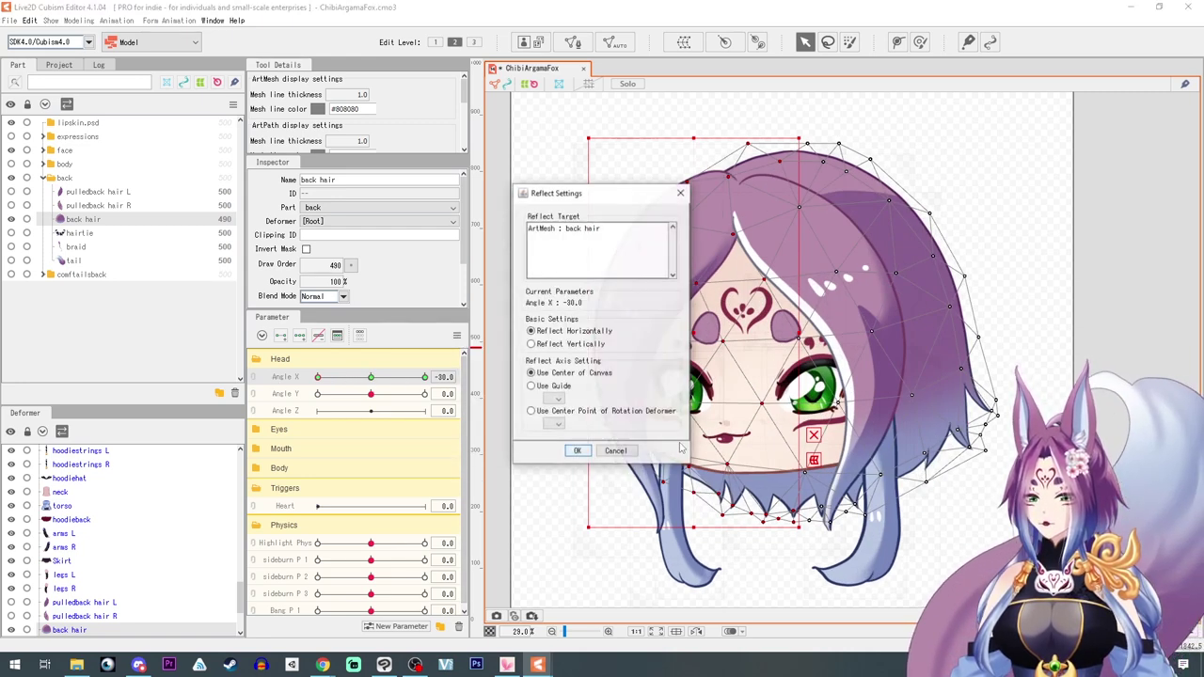
{"action": "left_click", "coordinate": [577, 451]}
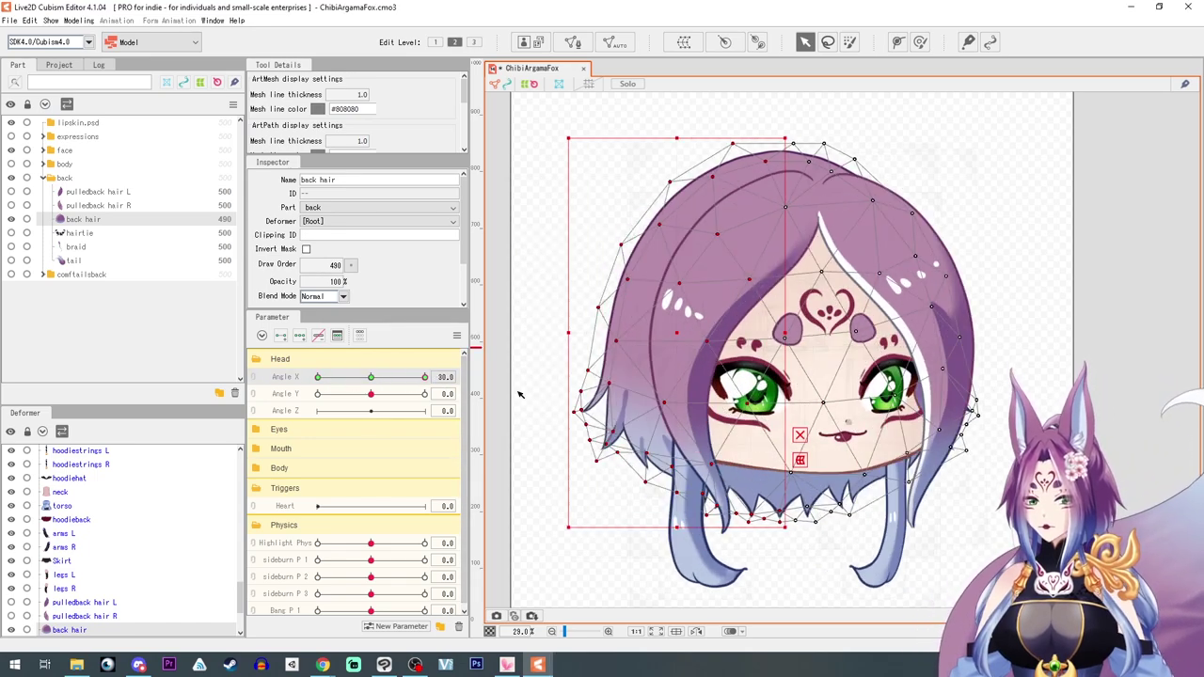
Return Angle X to 0, add three Angle Y keys to back hair, and at 30 shift it slightly down and stretch its lower edge downward
{"action": "left_click_drag", "start_coordinate": [278, 377], "coordinate": [427, 379]}
{"action": "left_click", "coordinate": [369, 377]}
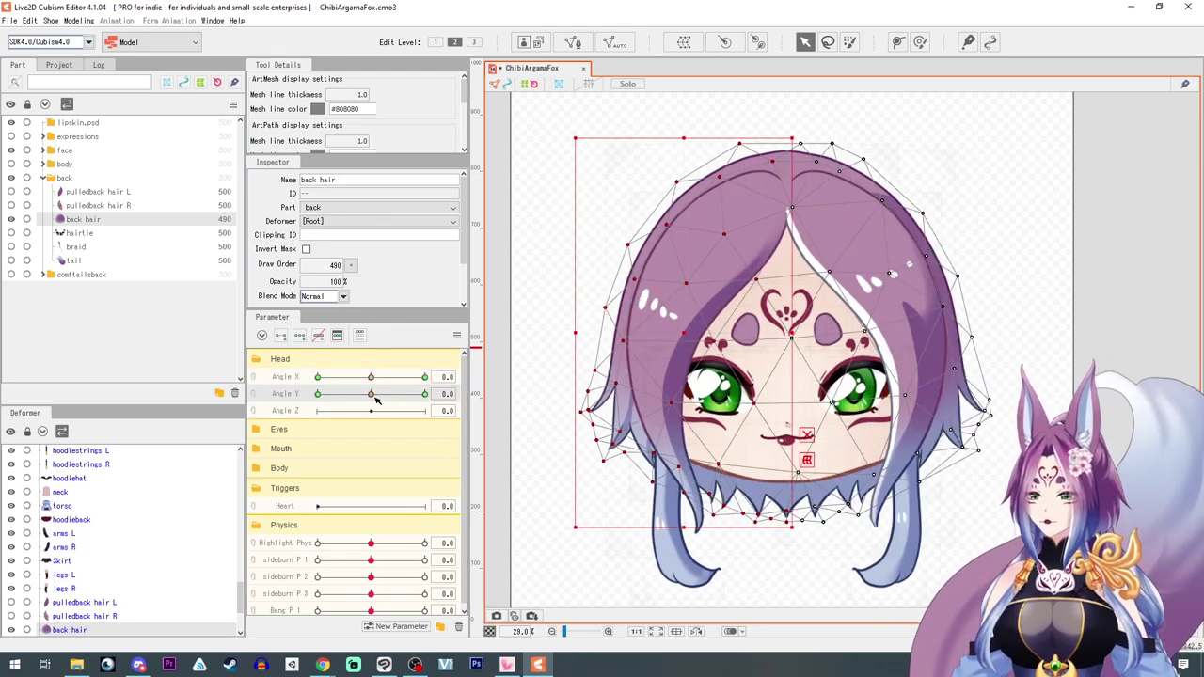
{"action": "left_click_drag", "start_coordinate": [374, 396], "coordinate": [470, 402]}
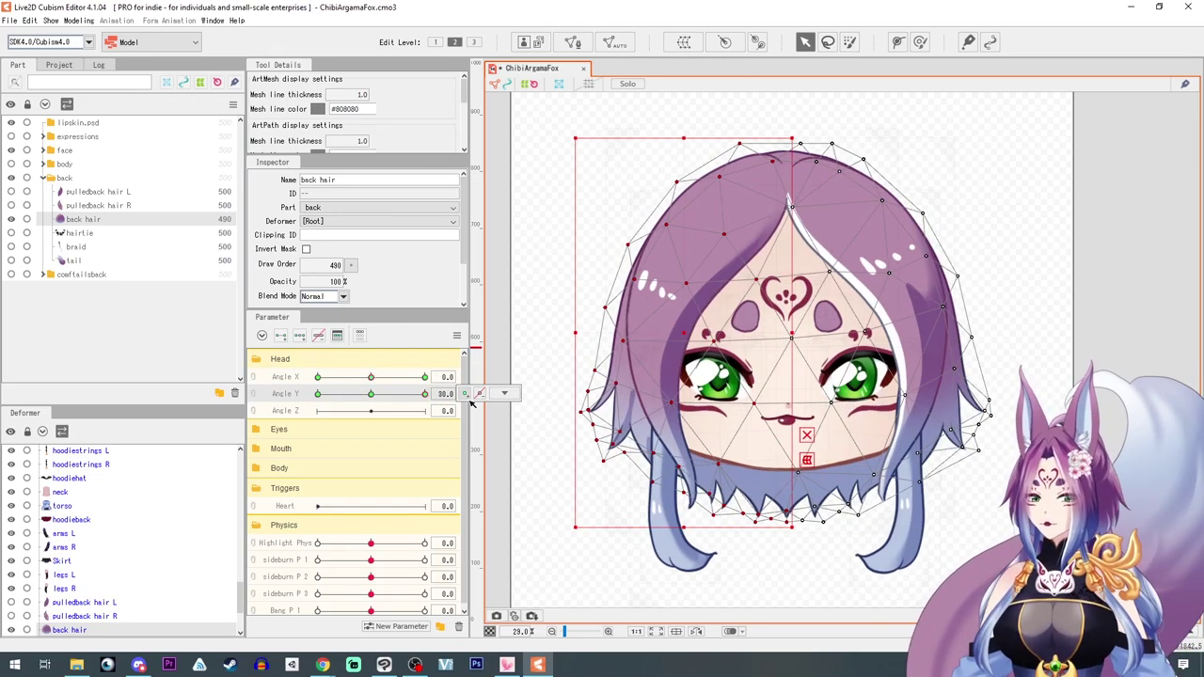
{"action": "left_click", "coordinate": [85, 222]}
{"action": "left_click", "coordinate": [83, 224]}
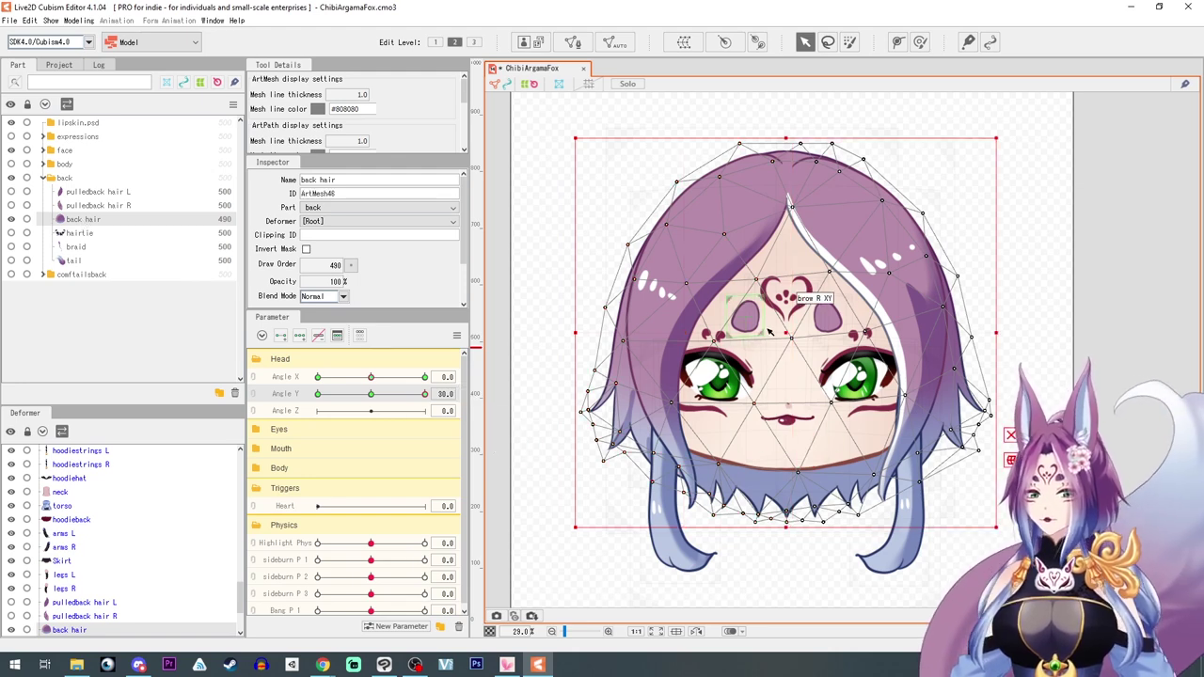
{"action": "left_click_drag", "start_coordinate": [787, 330], "coordinate": [788, 338]}
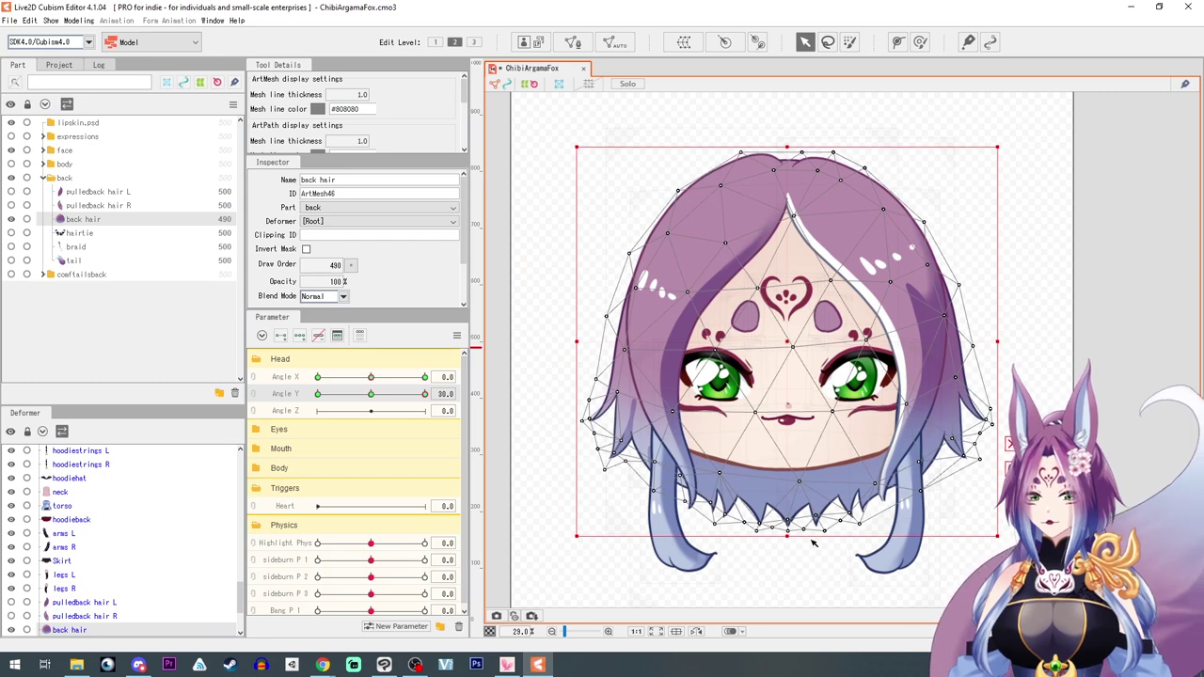
{"action": "left_click_drag", "start_coordinate": [787, 534], "coordinate": [788, 544]}
At Angle Y -30, move back hair slightly up and squash its lower edge upward
{"action": "left_click_drag", "start_coordinate": [424, 396], "coordinate": [222, 421]}
{"action": "left_click_drag", "start_coordinate": [785, 335], "coordinate": [785, 330]}
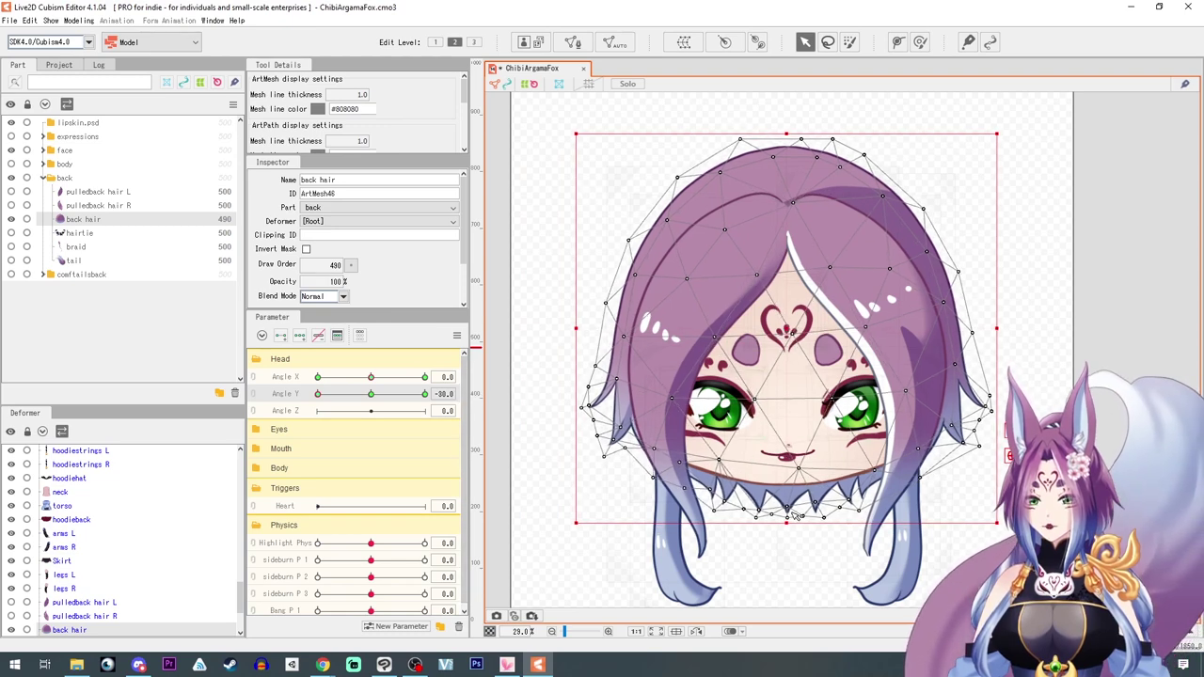
{"action": "left_click_drag", "start_coordinate": [789, 525], "coordinate": [789, 512]}
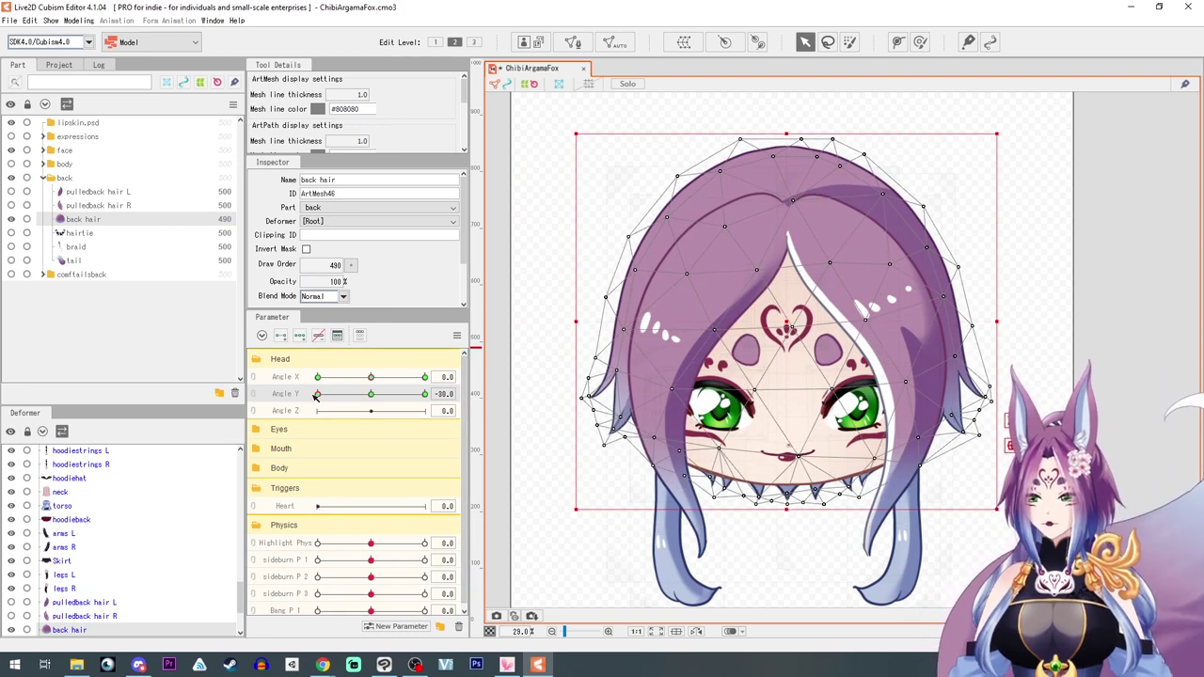
Link Angle X with Angle Y, generate back hair's four corner shapes and check the combined head movement
{"action": "left_click", "coordinate": [257, 380]}
{"action": "left_click", "coordinate": [373, 398]}
{"action": "left_click", "coordinate": [455, 337]}
{"action": "left_click", "coordinate": [543, 416]}
{"action": "left_click", "coordinate": [759, 434]}
{"action": "mouse_move", "coordinate": [371, 397]}
{"action": "left_mouse_down"}
{"action": "mouse_move", "coordinate": [357, 425]}
{"action": "mouse_move", "coordinate": [298, 402]}
{"action": "mouse_move", "coordinate": [472, 375]}
{"action": "mouse_move", "coordinate": [469, 423]}
{"action": "mouse_move", "coordinate": [392, 439]}
{"action": "mouse_move", "coordinate": [373, 384]}
{"action": "mouse_move", "coordinate": [320, 414]}
{"action": "mouse_move", "coordinate": [338, 385]}
{"action": "mouse_move", "coordinate": [320, 414]}
{"action": "mouse_move", "coordinate": [465, 423]}
{"action": "mouse_move", "coordinate": [324, 405]}
{"action": "mouse_move", "coordinate": [305, 364]}
{"action": "mouse_move", "coordinate": [370, 396]}
{"action": "left_mouse_up"}
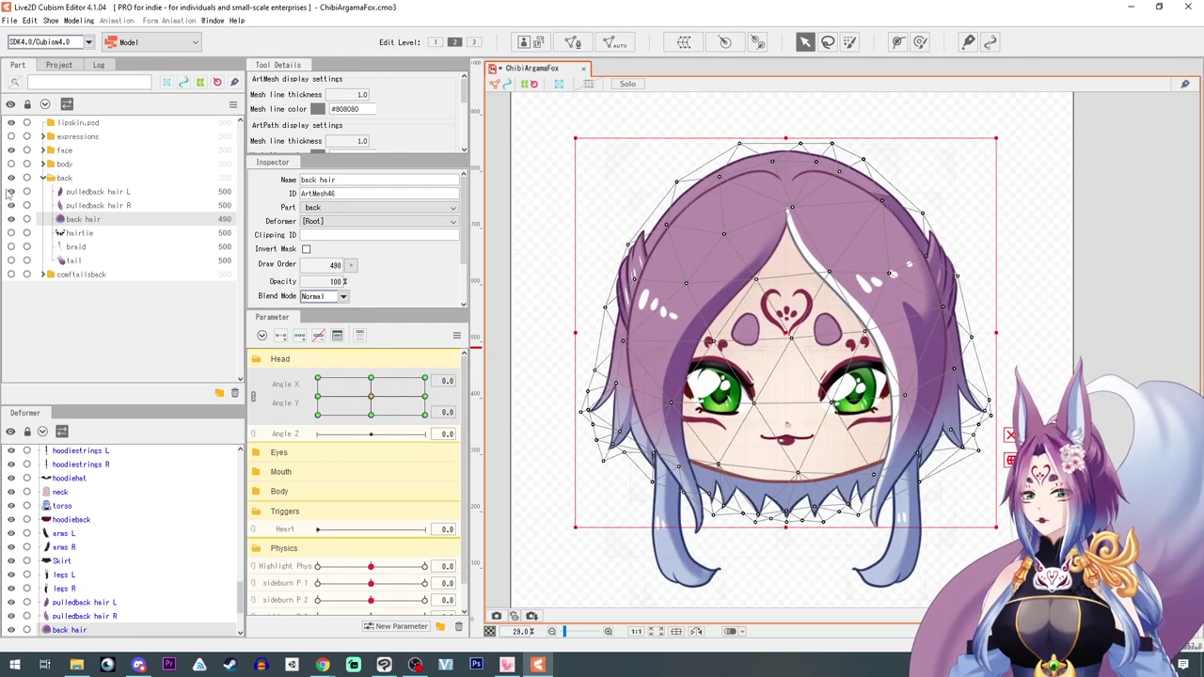
{"action": "mouse_move", "coordinate": [364, 396]}
{"action": "left_mouse_down"}
{"action": "mouse_move", "coordinate": [367, 409]}
{"action": "mouse_move", "coordinate": [339, 386]}
{"action": "mouse_move", "coordinate": [374, 365]}
{"action": "mouse_move", "coordinate": [264, 386]}
{"action": "mouse_move", "coordinate": [371, 378]}
{"action": "mouse_move", "coordinate": [338, 405]}
{"action": "mouse_move", "coordinate": [369, 398]}
{"action": "left_mouse_up"}
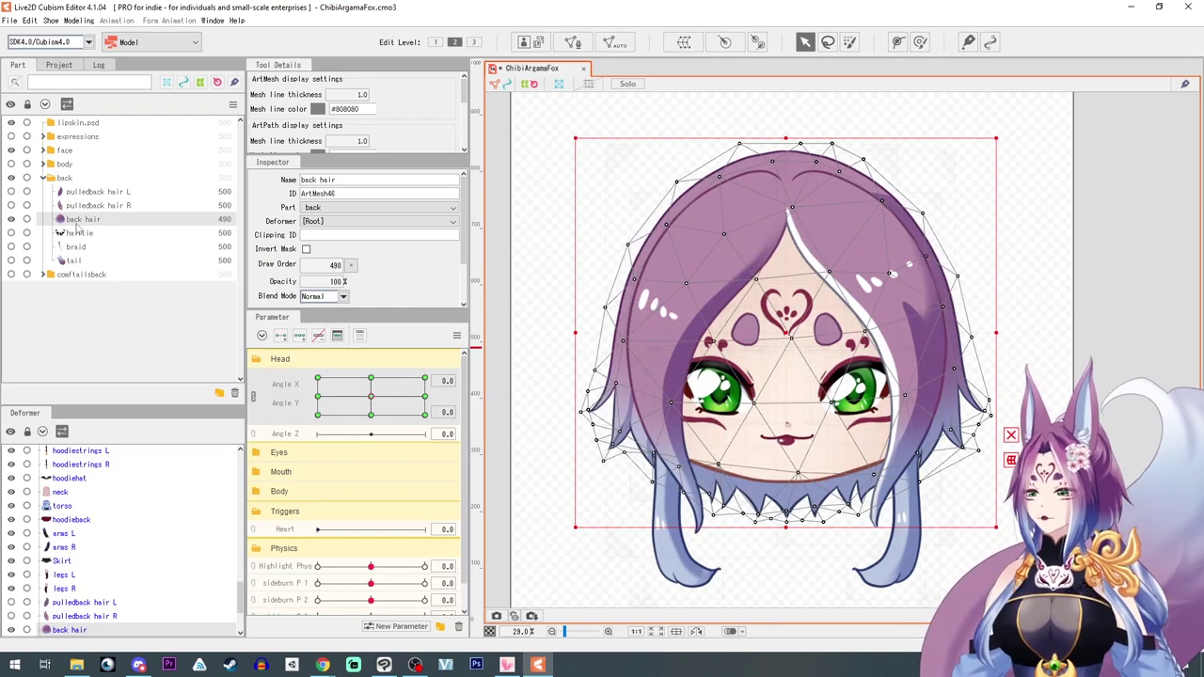
{"action": "left_click_drag", "start_coordinate": [367, 399], "coordinate": [292, 396]}
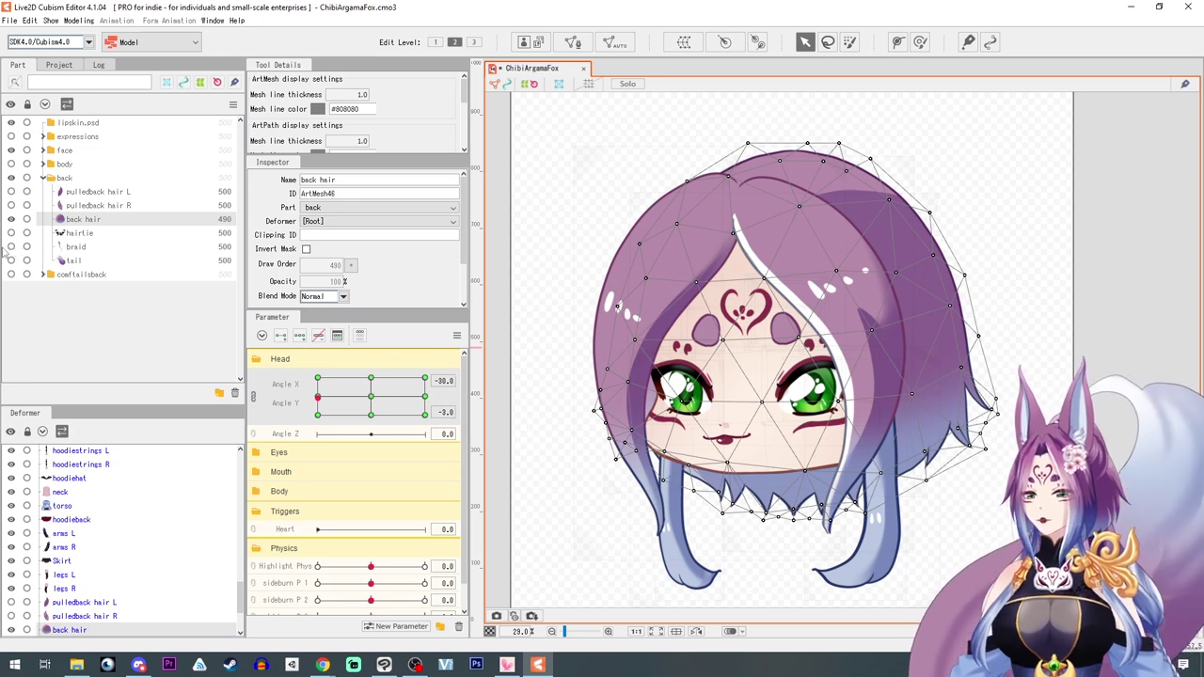
Try automatic meshes on braid with the Deformation (Heavy) and Deformation (Little) presets
{"action": "left_click", "coordinate": [78, 246]}
{"action": "scroll", "coordinate": [771, 360], "scroll_direction": "down", "scroll_amount": 3}
{"action": "left_click_drag", "start_coordinate": [772, 359], "coordinate": [752, 307]}
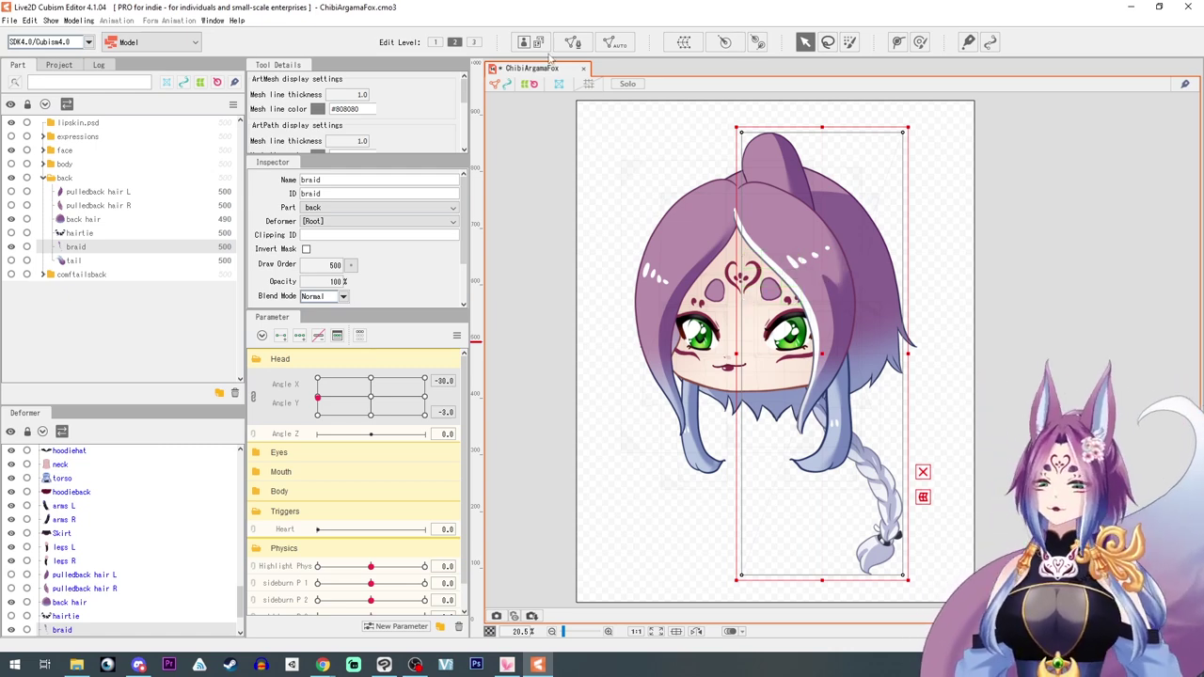
{"action": "left_click", "coordinate": [614, 42]}
{"action": "left_click", "coordinate": [580, 273]}
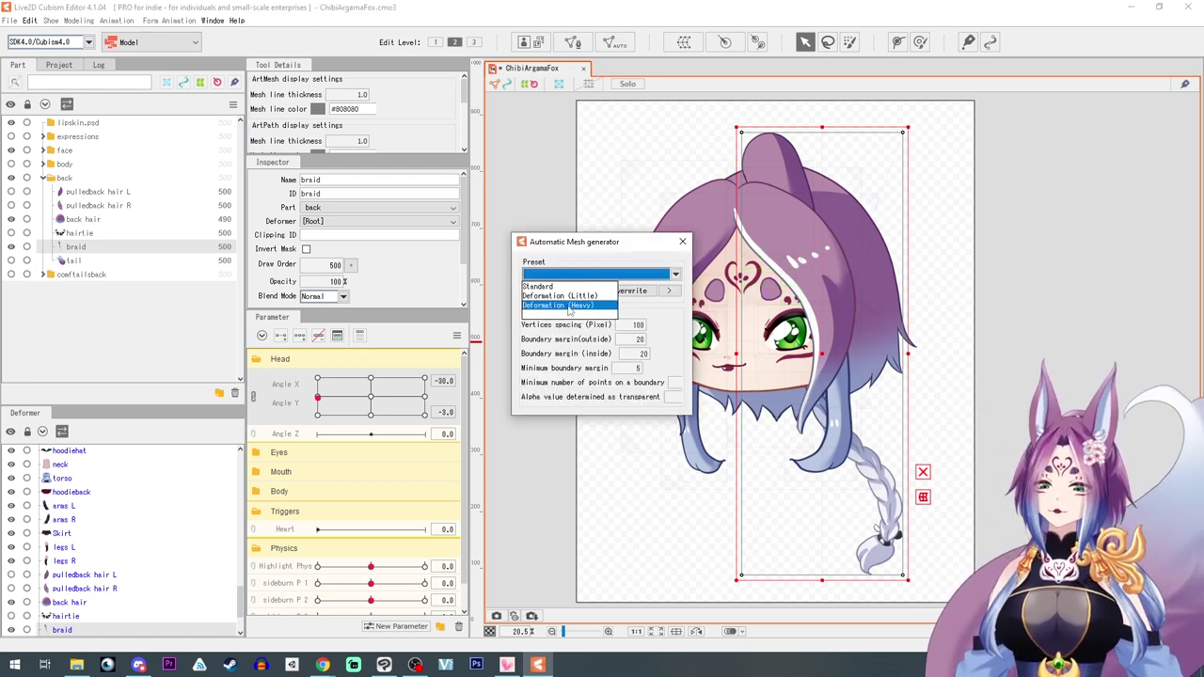
{"action": "left_click", "coordinate": [584, 305]}
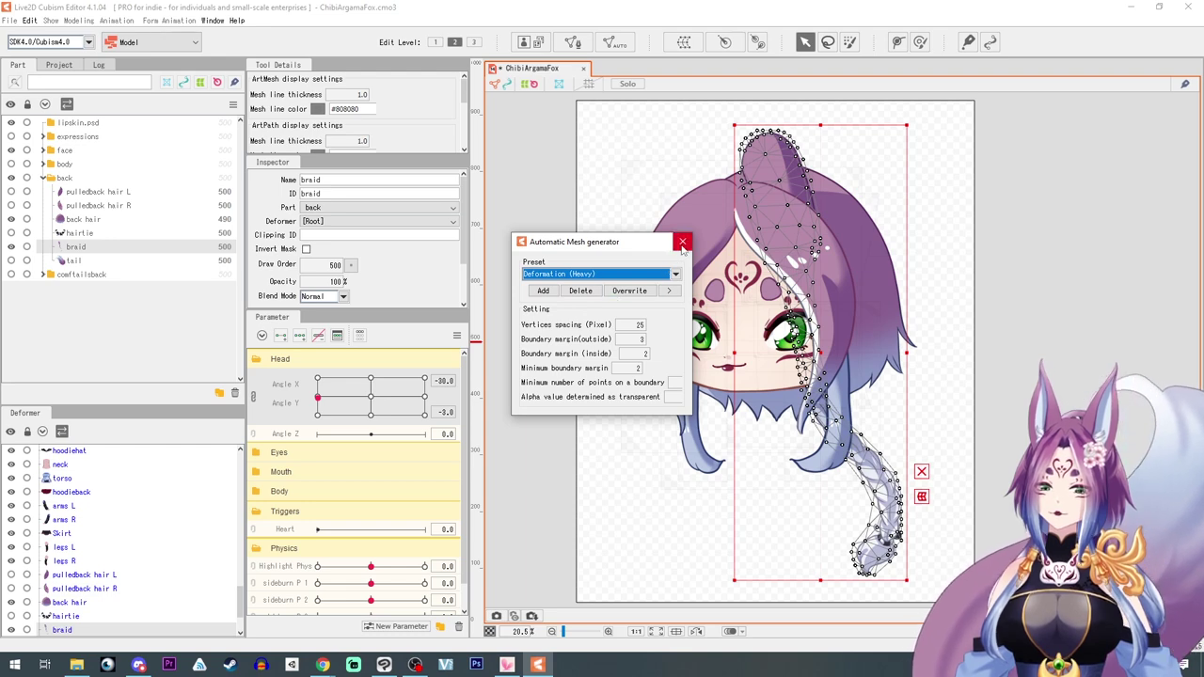
{"action": "left_click", "coordinate": [573, 273]}
{"action": "left_click", "coordinate": [564, 296]}
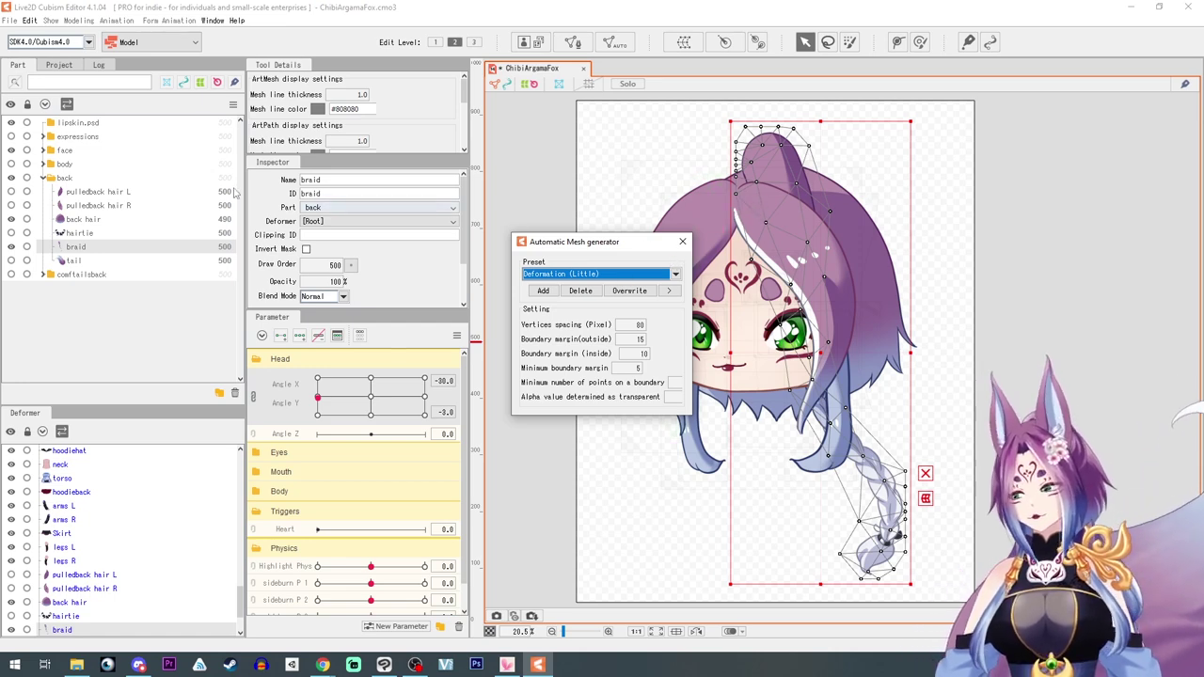
{"action": "left_click", "coordinate": [683, 241]}
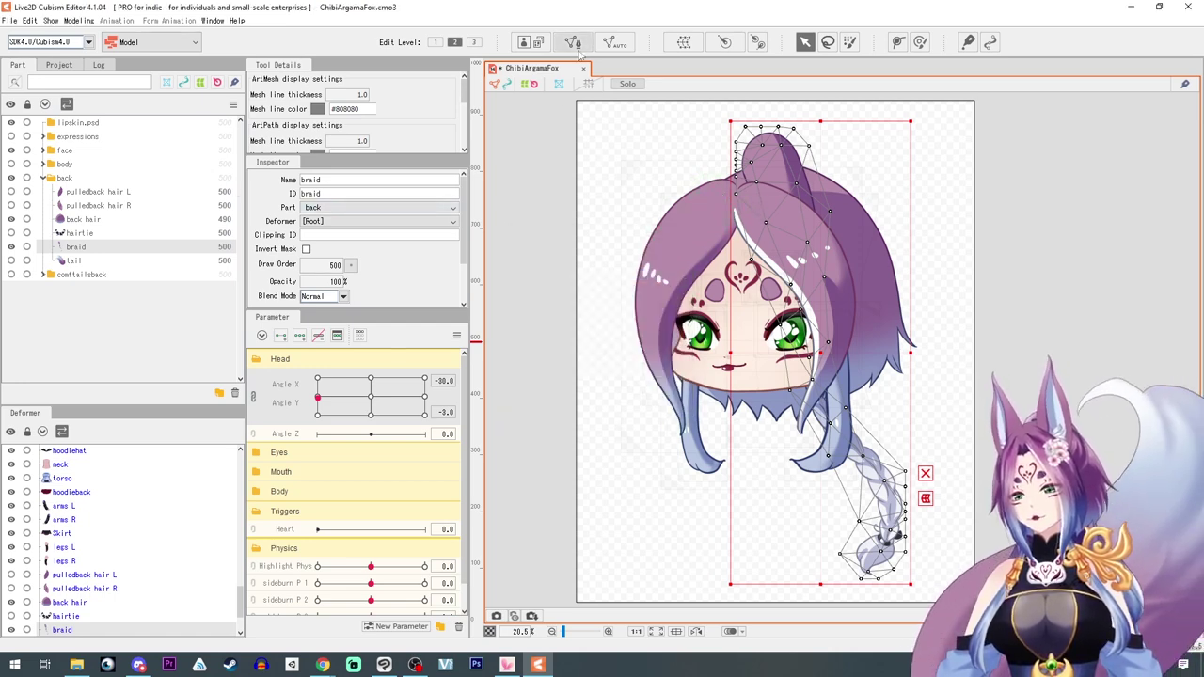
Erase braid's automatic mesh in manual mesh editing and place a new closed outline of vertices around the whole braid
{"action": "left_click", "coordinate": [572, 42]}
{"action": "left_click", "coordinate": [352, 88]}
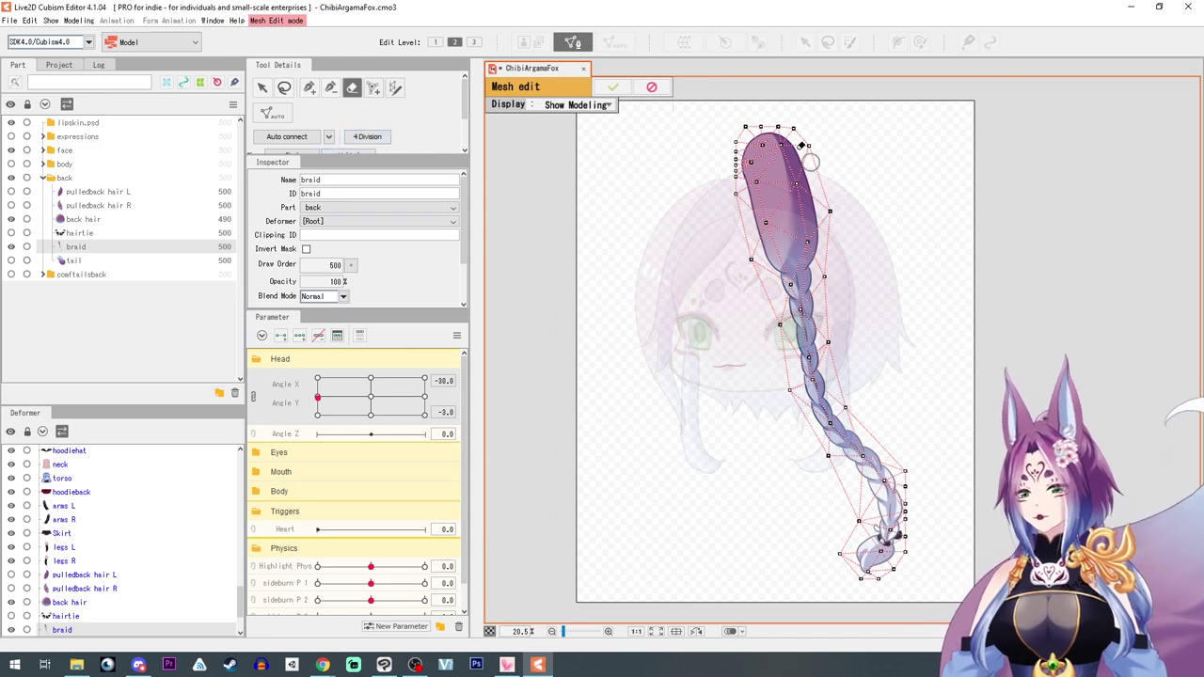
{"action": "mouse_move", "coordinate": [800, 136]}
{"action": "left_mouse_down"}
{"action": "mouse_move", "coordinate": [716, 158]}
{"action": "mouse_move", "coordinate": [831, 321]}
{"action": "mouse_move", "coordinate": [830, 210]}
{"action": "left_mouse_up"}
{"action": "left_click", "coordinate": [310, 88]}
{"action": "left_click", "coordinate": [758, 125]}
{"action": "left_click", "coordinate": [741, 137]}
{"action": "left_click", "coordinate": [733, 166]}
{"action": "left_click", "coordinate": [741, 201]}
{"action": "left_click", "coordinate": [754, 247]}
{"action": "mouse_move", "coordinate": [799, 395]}
{"action": "left_mouse_down"}
{"action": "mouse_move", "coordinate": [870, 504]}
{"action": "mouse_move", "coordinate": [847, 551]}
{"action": "mouse_move", "coordinate": [896, 571]}
{"action": "mouse_move", "coordinate": [919, 504]}
{"action": "mouse_move", "coordinate": [855, 404]}
{"action": "mouse_move", "coordinate": [855, 423]}
{"action": "mouse_move", "coordinate": [840, 407]}
{"action": "mouse_move", "coordinate": [828, 323]}
{"action": "left_mouse_up"}
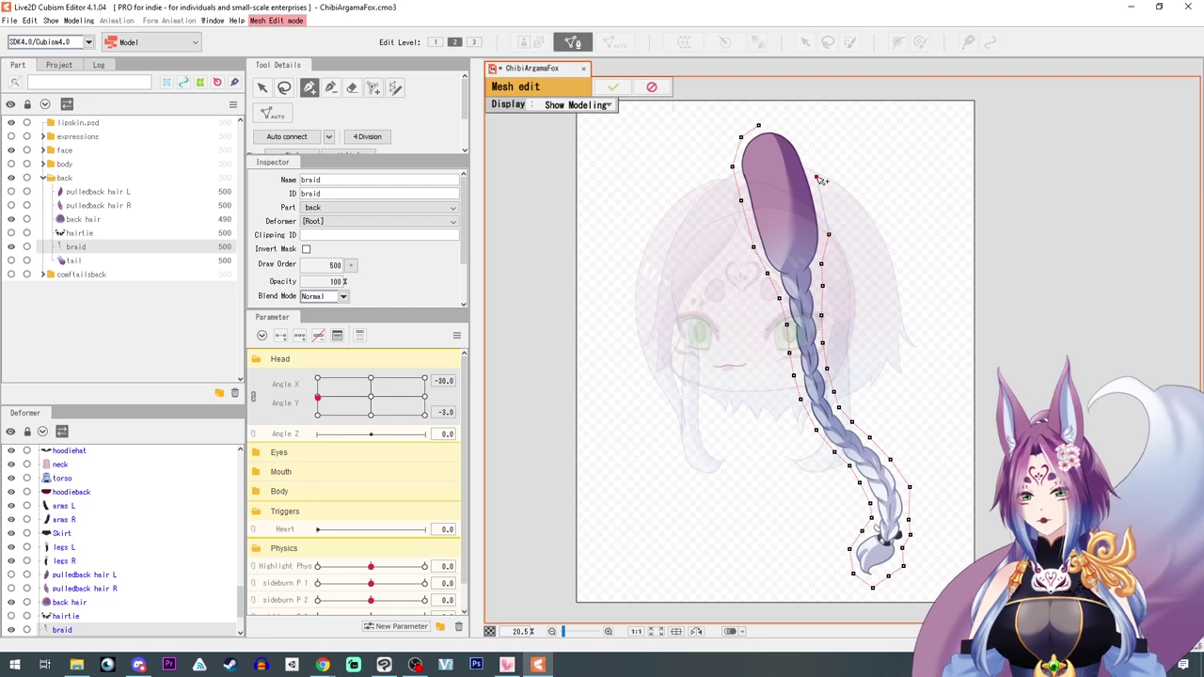
{"action": "left_click_drag", "start_coordinate": [805, 144], "coordinate": [766, 132]}
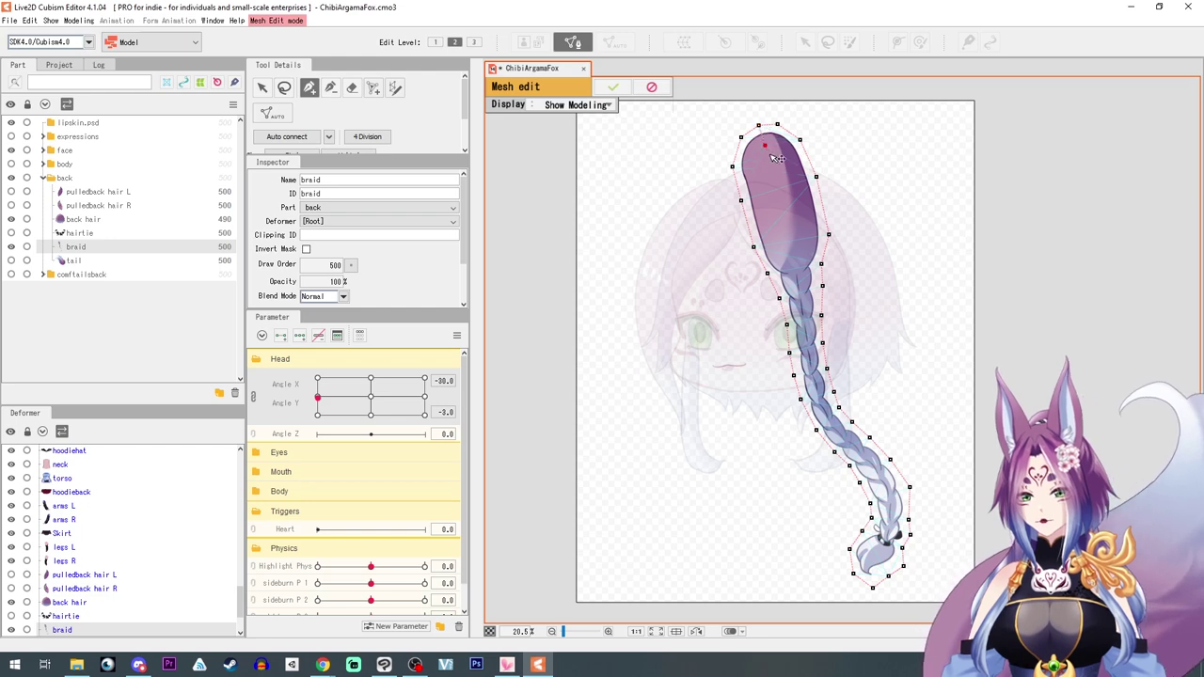
Add a line of vertices down the middle of braid to its tip, auto-connect the mesh and apply the mesh edit
{"action": "left_click", "coordinate": [800, 293]}
{"action": "left_click", "coordinate": [808, 344]}
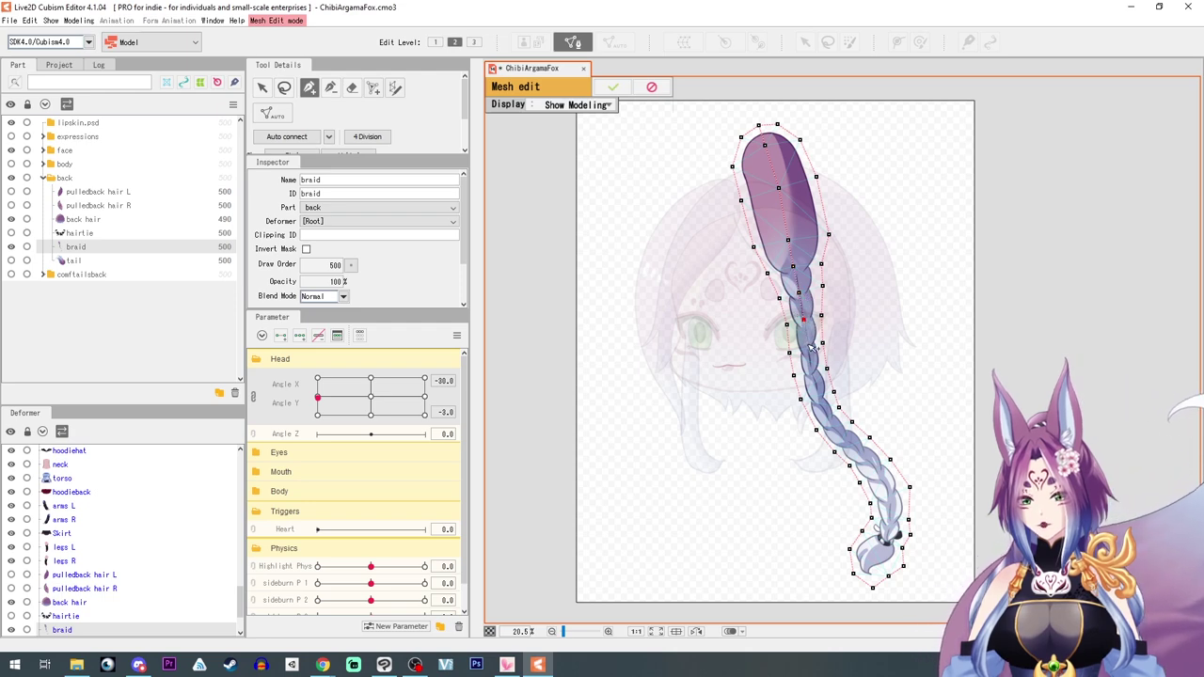
{"action": "left_click", "coordinate": [831, 424]}
{"action": "left_click", "coordinate": [847, 444]}
{"action": "left_click", "coordinate": [866, 461]}
{"action": "left_click", "coordinate": [881, 475]}
{"action": "left_click", "coordinate": [890, 500]}
{"action": "left_click", "coordinate": [890, 525]}
{"action": "left_click", "coordinate": [869, 557]}
{"action": "left_click", "coordinate": [873, 588]}
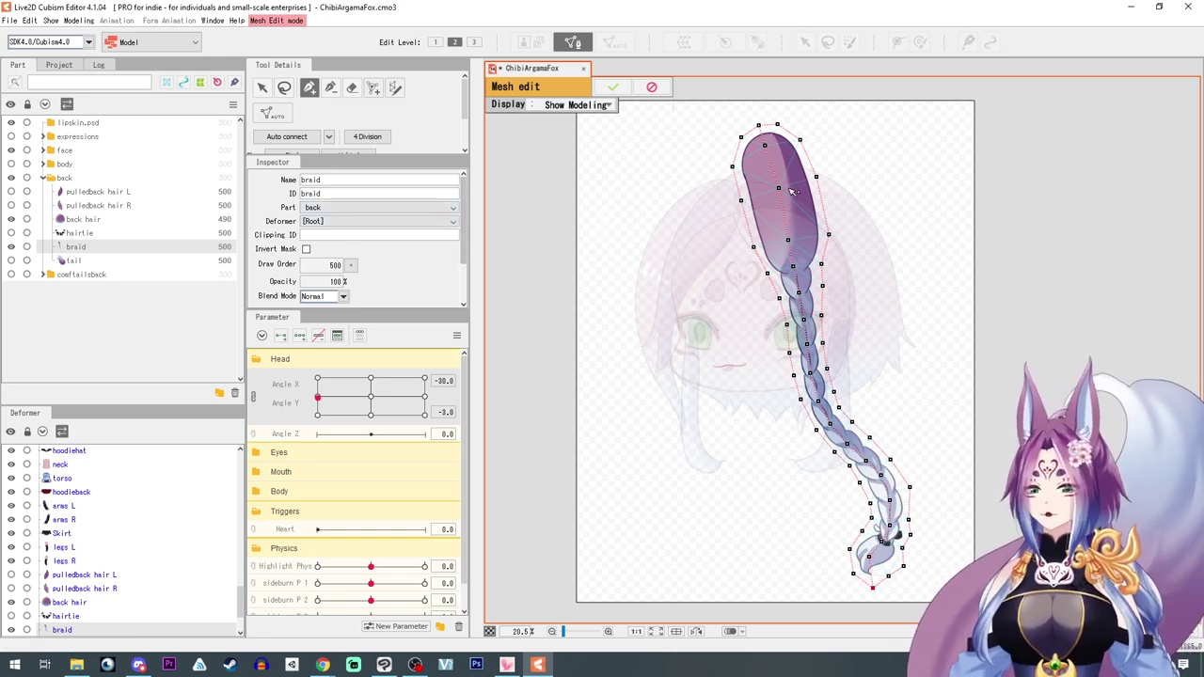
{"action": "left_click", "coordinate": [287, 136]}
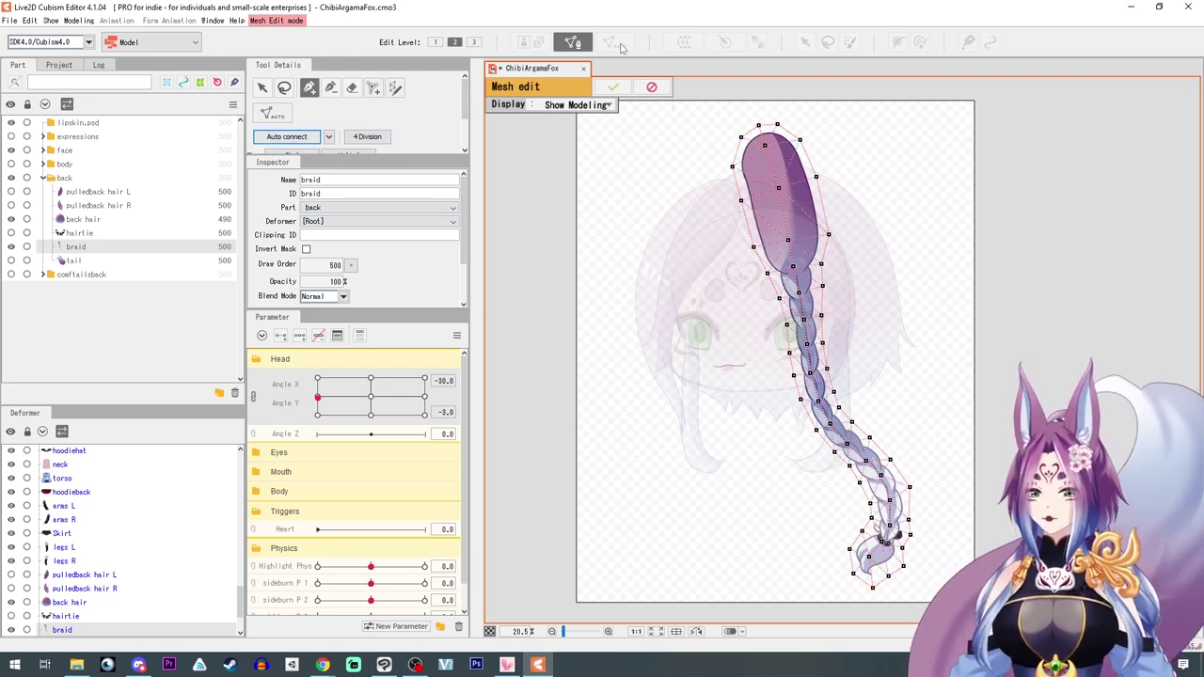
{"action": "left_click", "coordinate": [609, 91]}
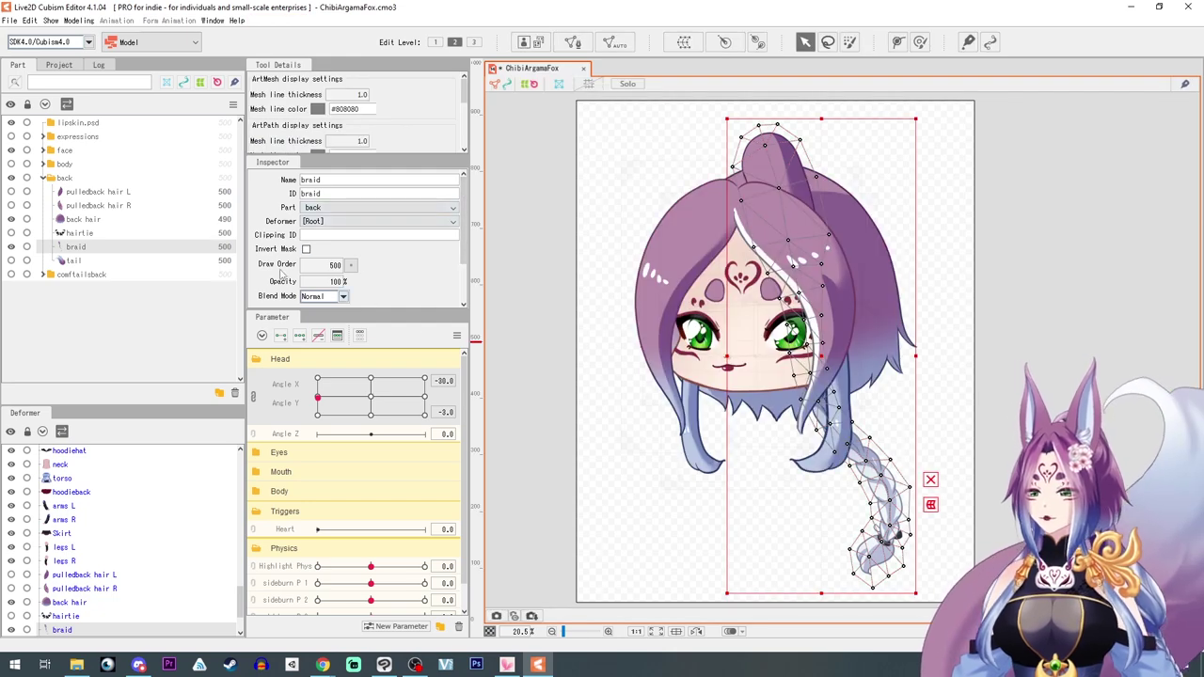
Set the Draw Order of braid, both pulledback hair parts, hairtie and tail to 490
{"action": "left_click", "coordinate": [348, 268]}
{"action": "left_click", "coordinate": [363, 280]}
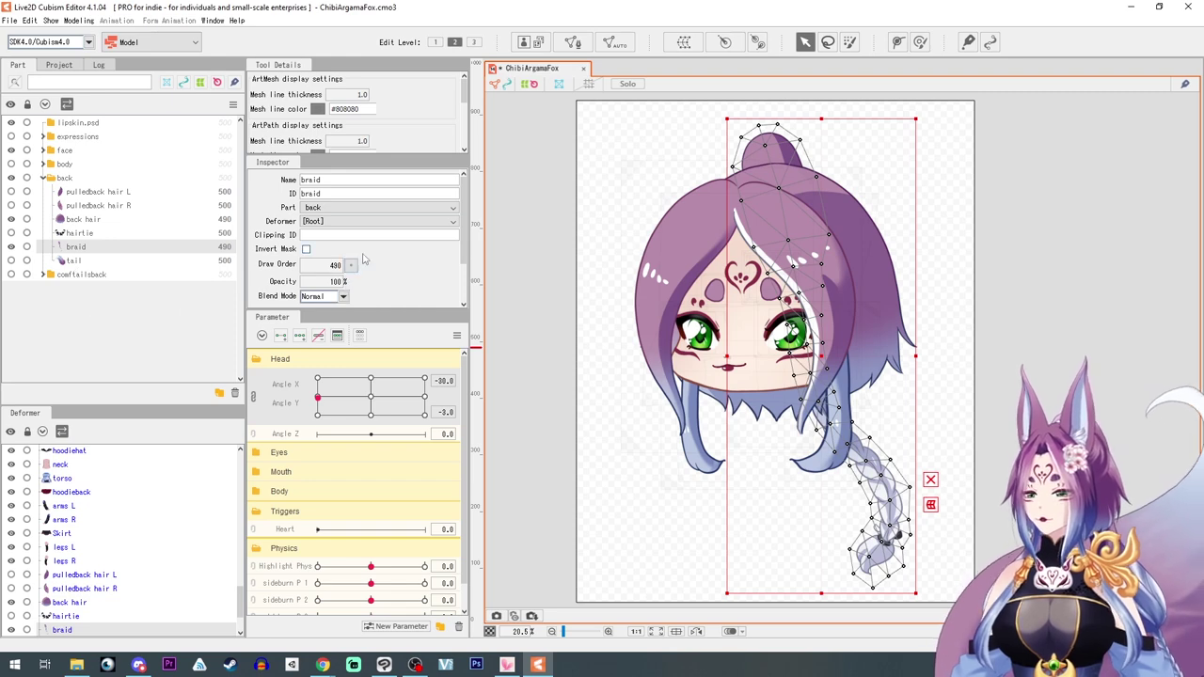
{"action": "left_click", "coordinate": [62, 262]}
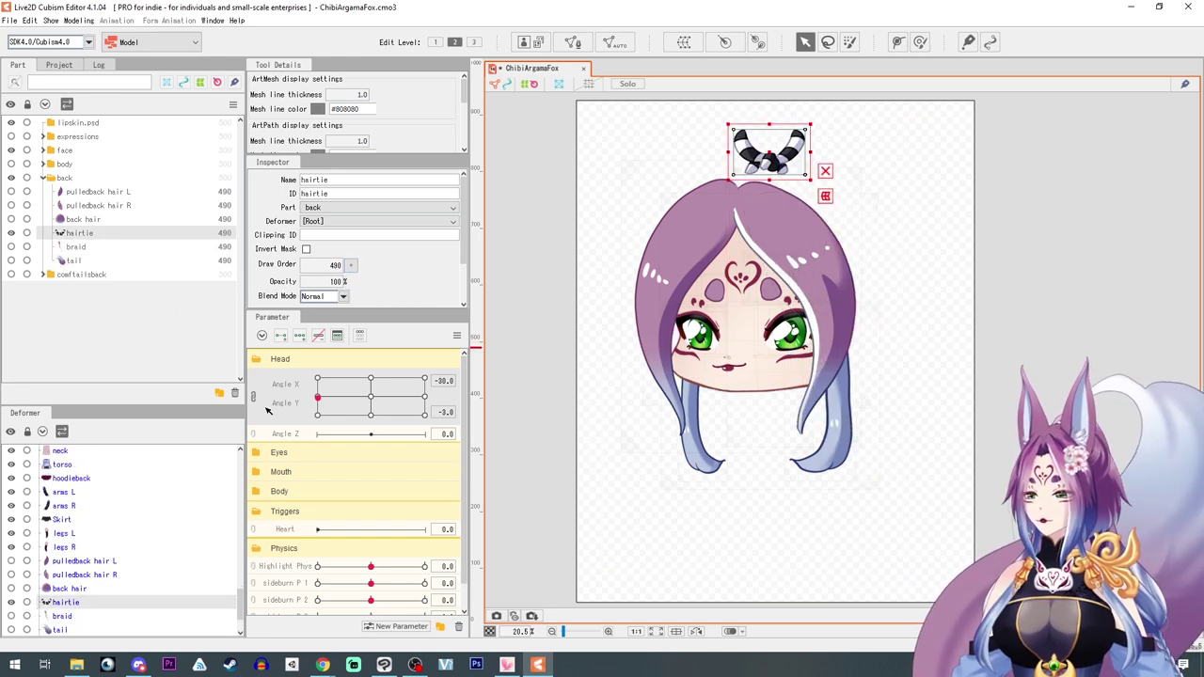
Return the head angles to 0, show back hair and nudge hairtie to sit centered on top of the head
{"action": "left_click", "coordinate": [373, 399]}
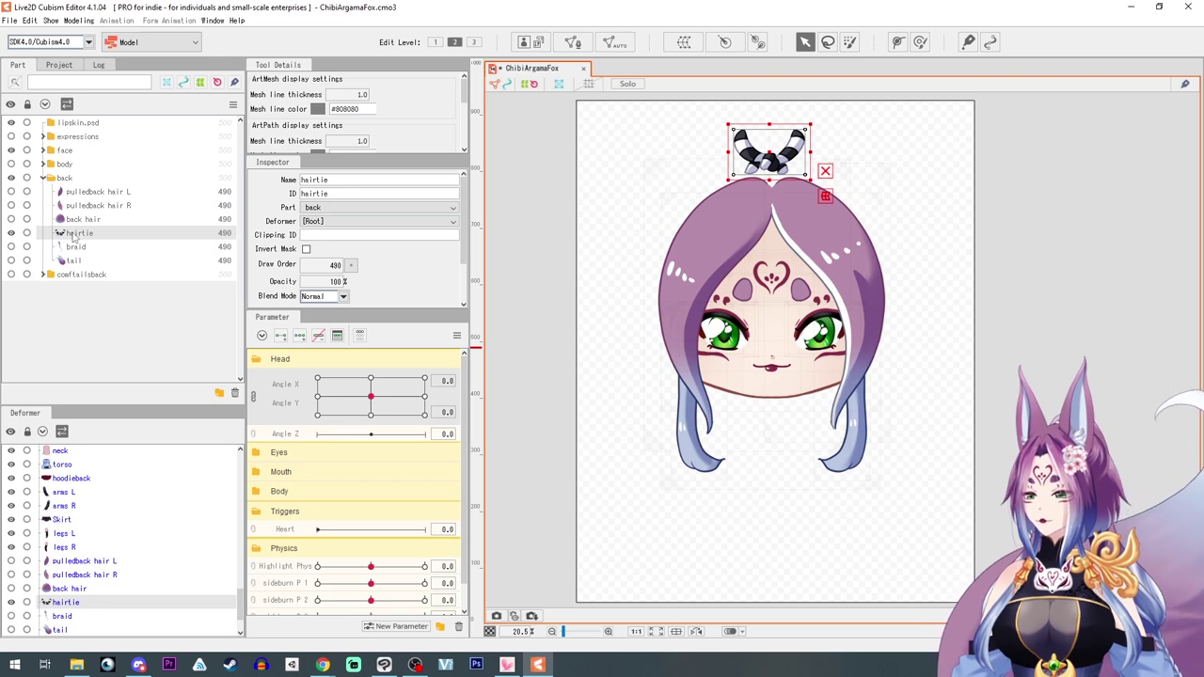
{"action": "scroll", "coordinate": [559, 349], "scroll_direction": "up", "scroll_amount": 2}
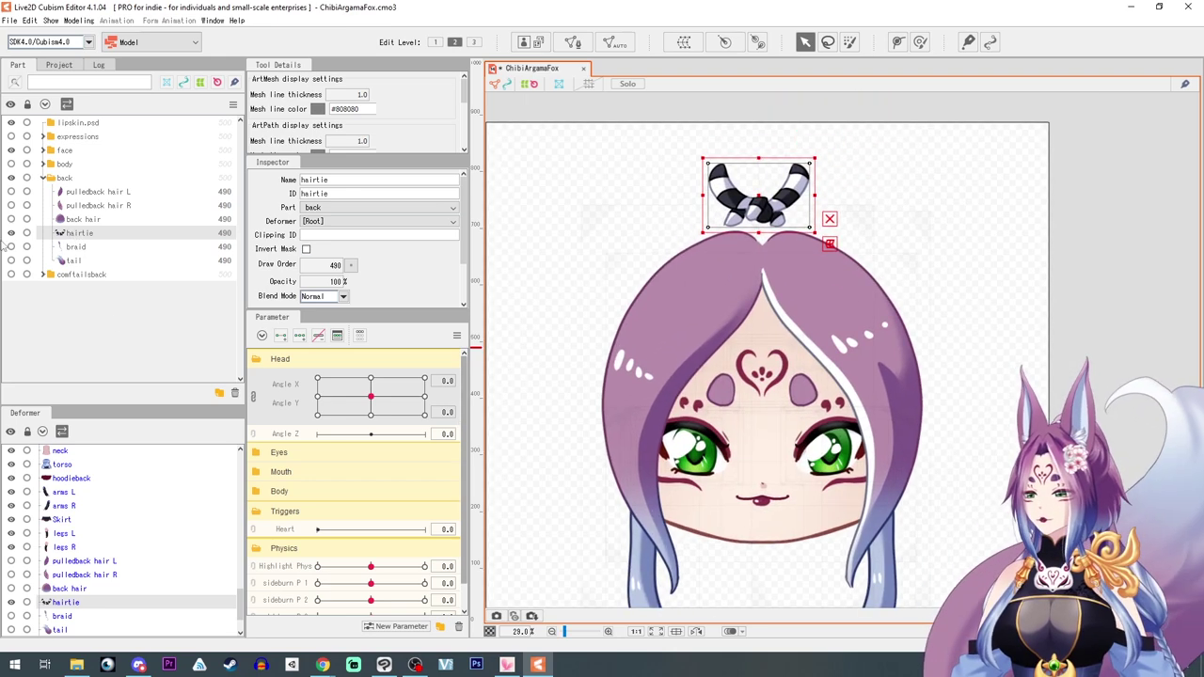
{"action": "left_click", "coordinate": [11, 219]}
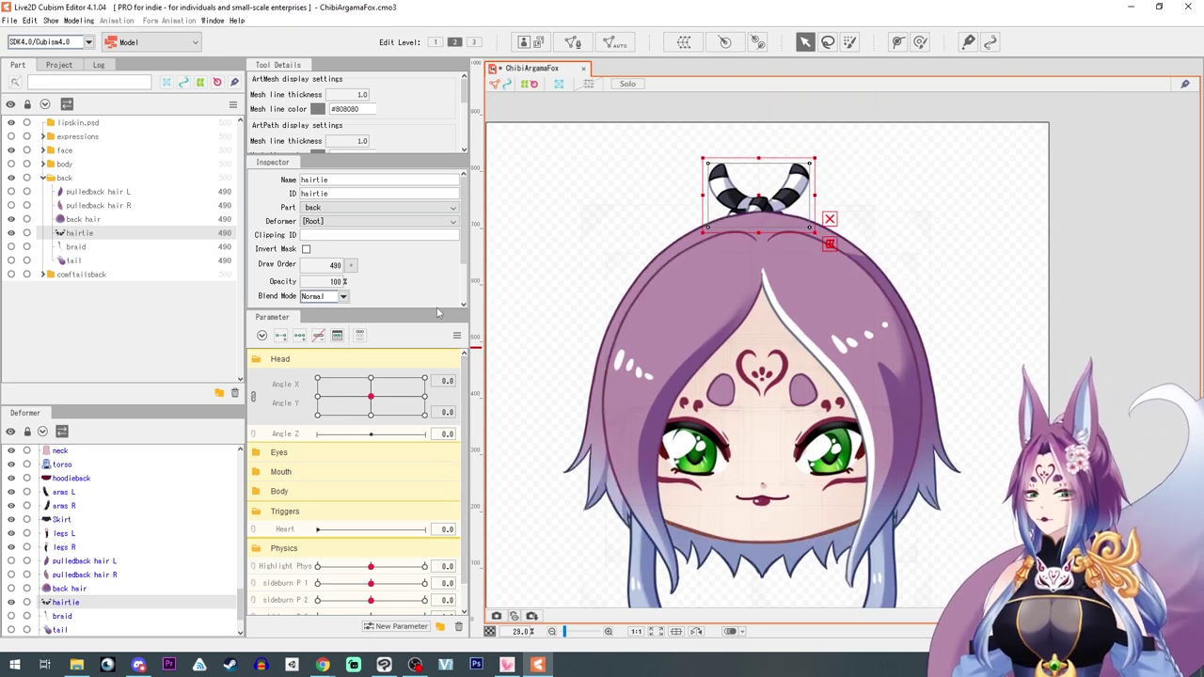
{"action": "left_click_drag", "start_coordinate": [759, 197], "coordinate": [764, 201]}
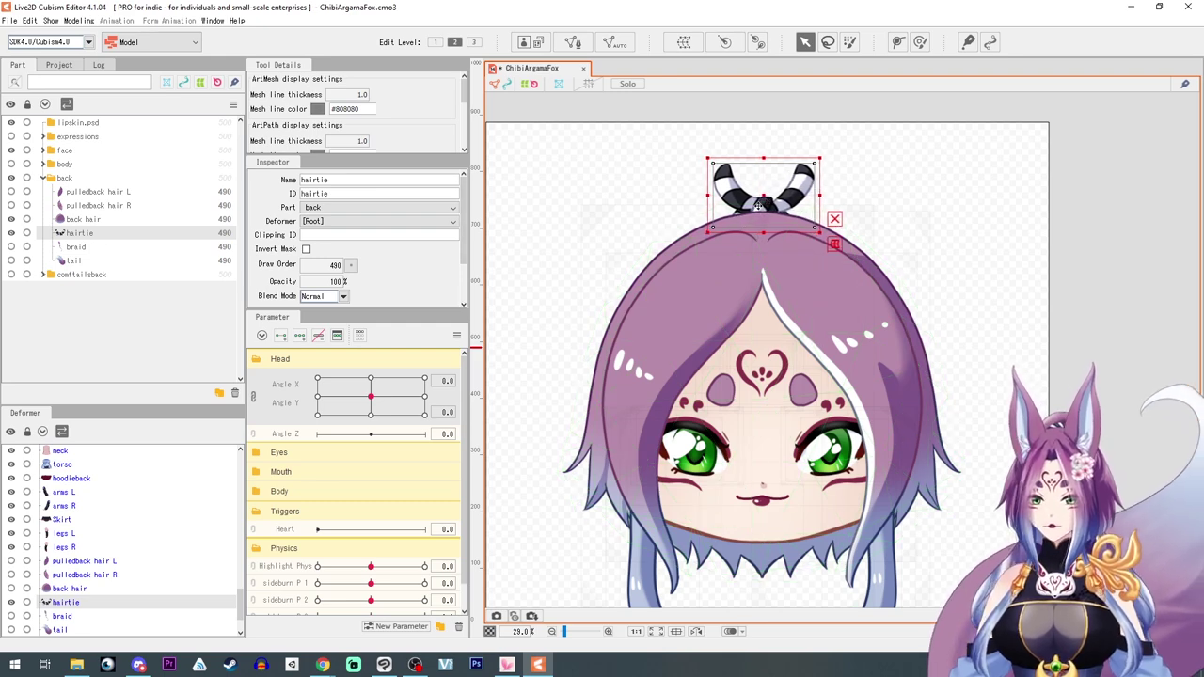
Unlink Angle X from Angle Y and generate an automatic mesh for hairtie with the Deformation (Little) preset
{"action": "left_click", "coordinate": [252, 396]}
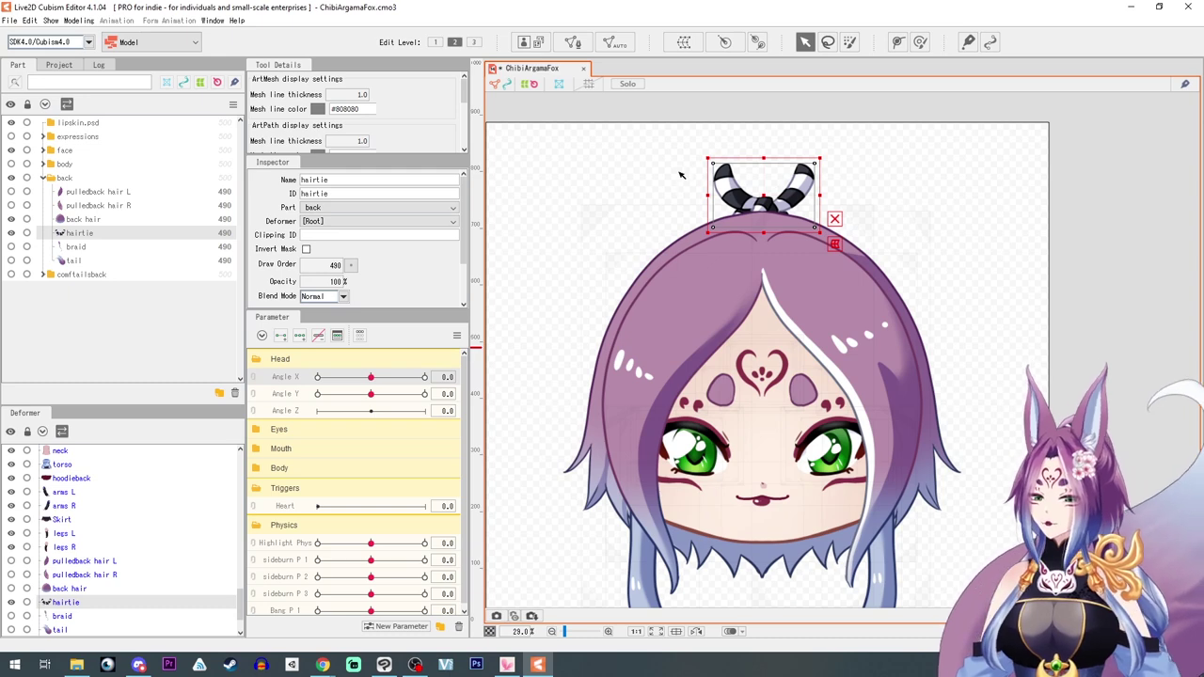
{"action": "left_click", "coordinate": [615, 42]}
{"action": "left_click", "coordinate": [580, 276]}
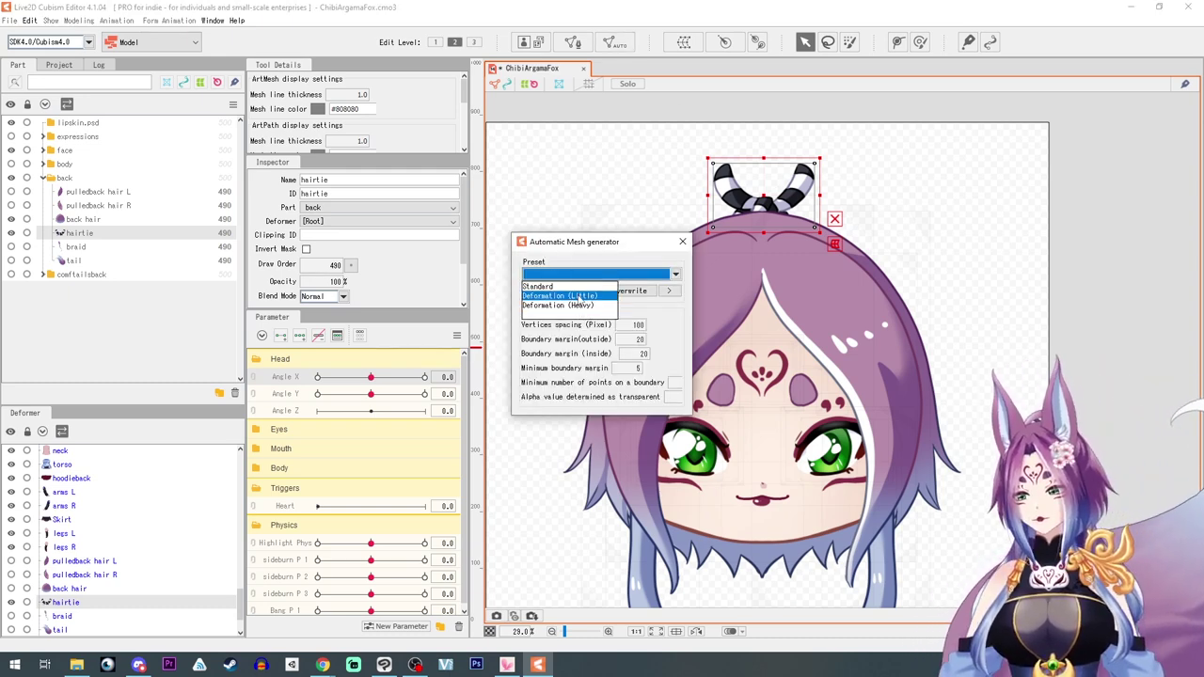
{"action": "left_click", "coordinate": [562, 295]}
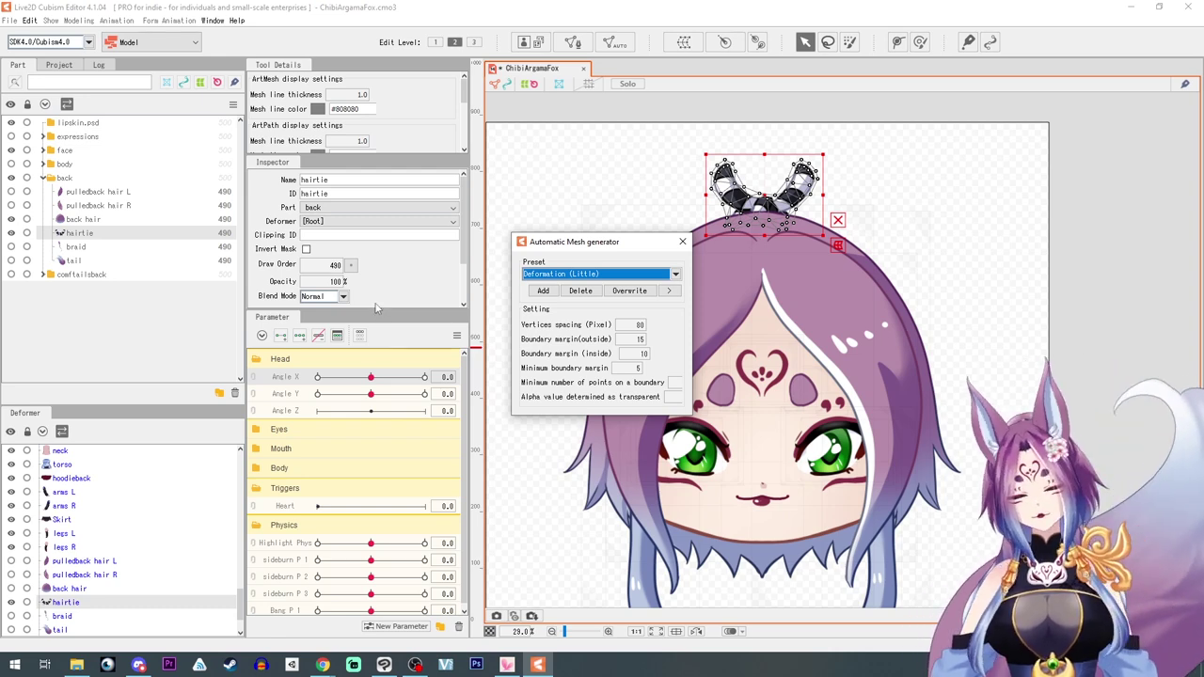
Create a 2 × 2 Bezier warp deformer named "tie XY" as parent of hairtie
{"action": "left_click", "coordinate": [684, 42]}
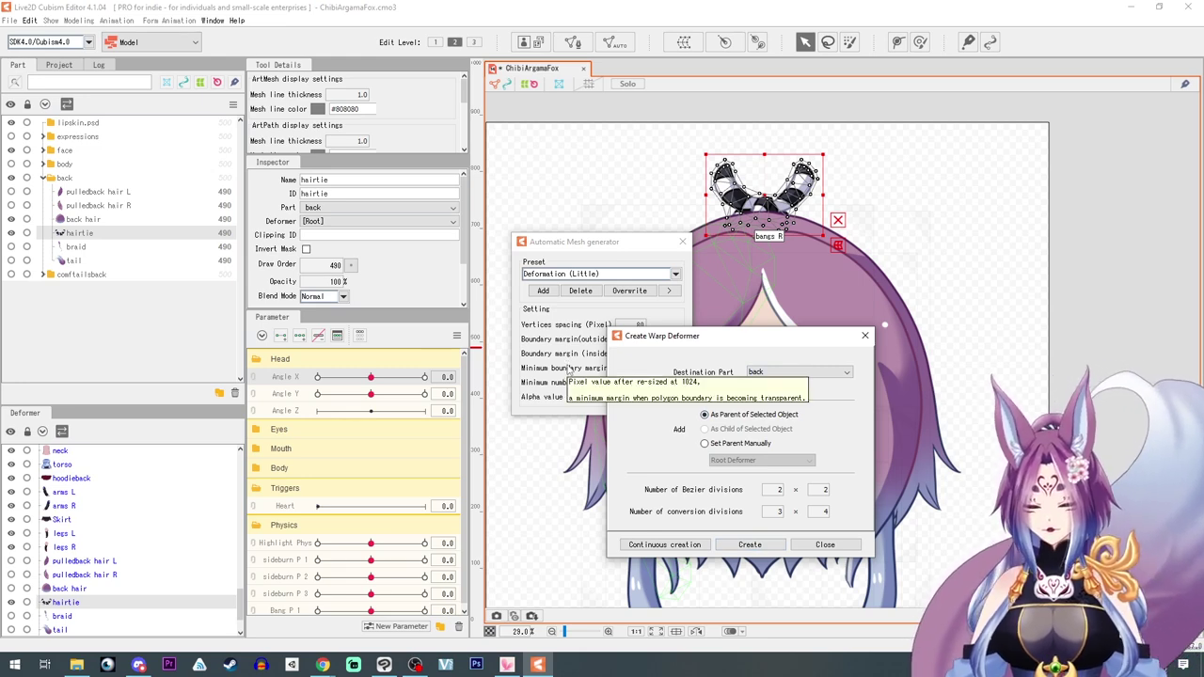
{"action": "type", "text": "tie XY"}
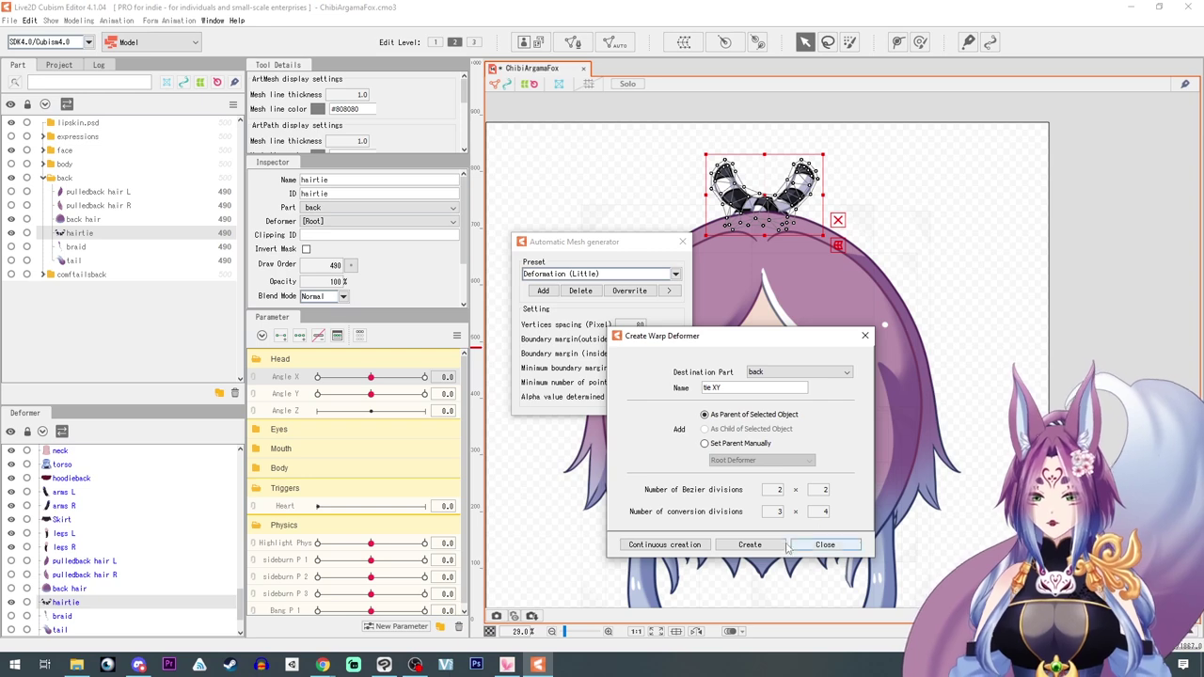
{"action": "left_click", "coordinate": [785, 547]}
{"action": "left_click", "coordinate": [683, 242]}
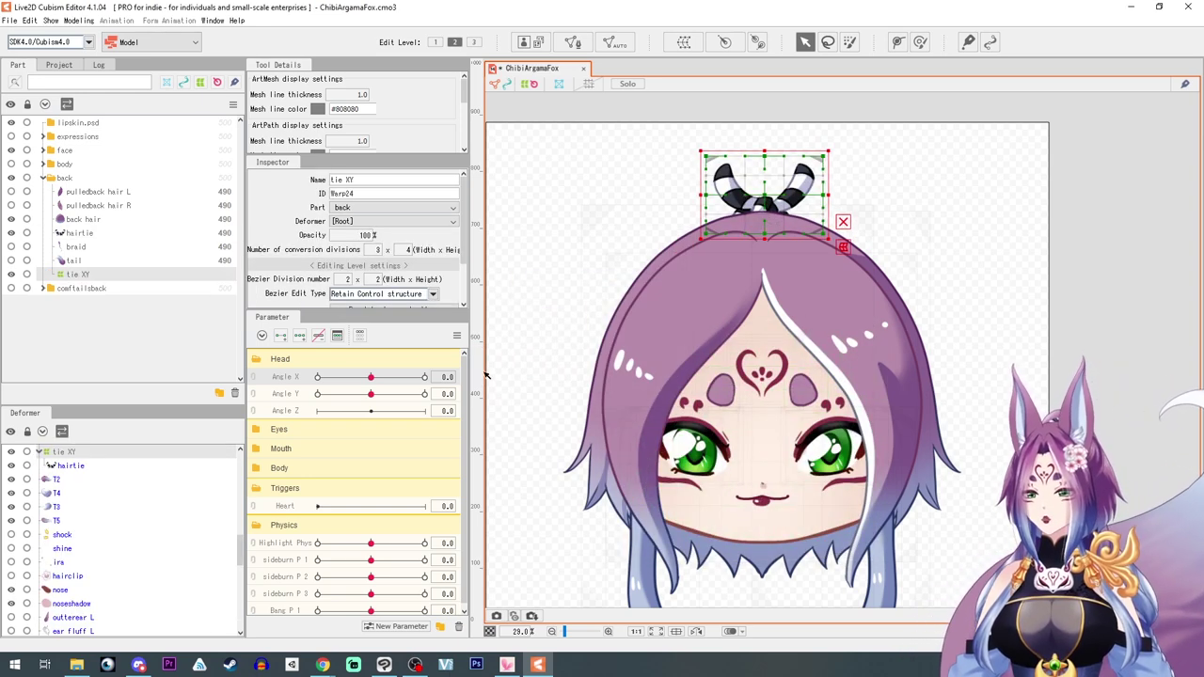
Add three Angle X keys to tie XY and at 30 bend and shift its control points opposite the head turn
{"action": "left_click", "coordinate": [299, 337]}
{"action": "left_click_drag", "start_coordinate": [371, 378], "coordinate": [498, 385]}
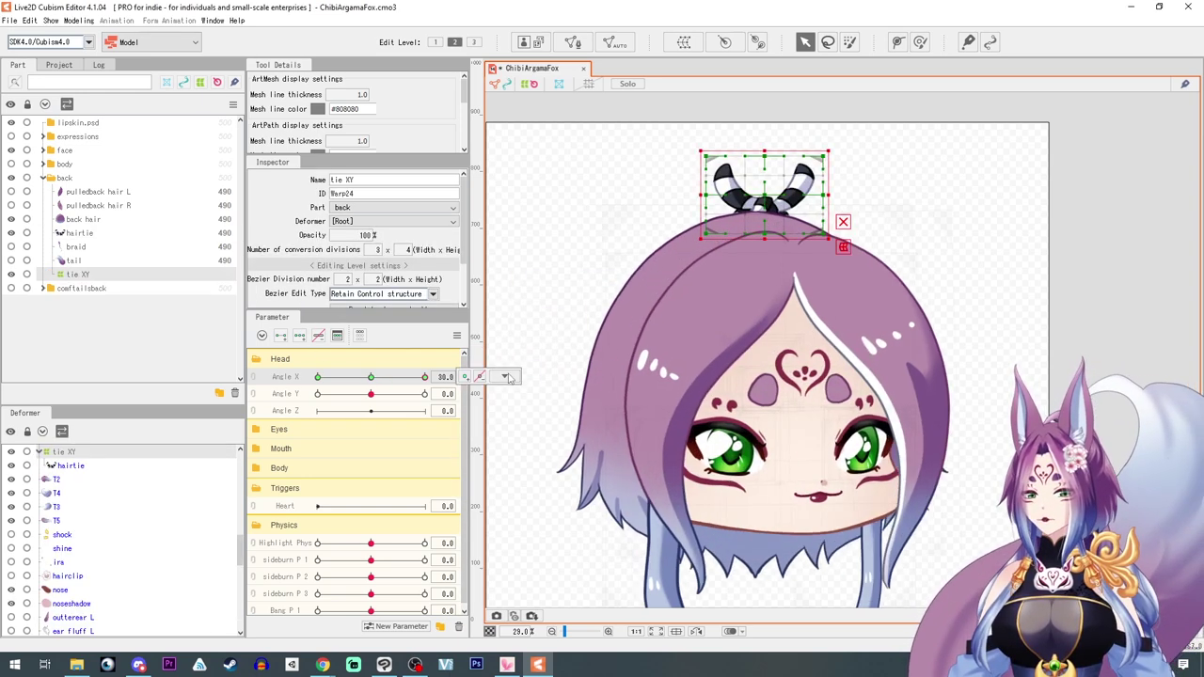
{"action": "left_click_drag", "start_coordinate": [764, 218], "coordinate": [728, 219]}
{"action": "left_click_drag", "start_coordinate": [739, 143], "coordinate": [803, 250]}
{"action": "left_click_drag", "start_coordinate": [793, 196], "coordinate": [788, 196]}
Return Angle X to 0, add three Angle Y keys to tie XY and shift it vertically at 30 and -30
{"action": "left_click", "coordinate": [370, 378]}
{"action": "left_click", "coordinate": [371, 394]}
{"action": "left_click", "coordinate": [299, 336]}
{"action": "left_click_drag", "start_coordinate": [371, 395], "coordinate": [457, 395]}
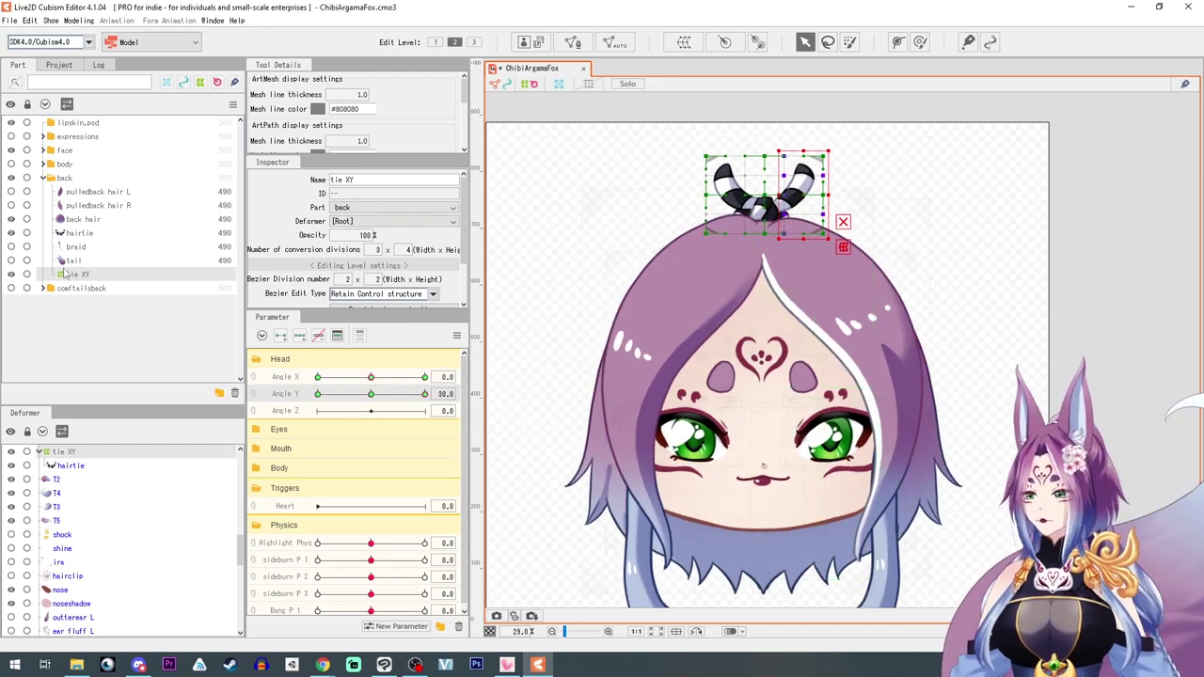
{"action": "left_click", "coordinate": [70, 273]}
{"action": "left_click_drag", "start_coordinate": [821, 177], "coordinate": [824, 200]}
{"action": "left_click_drag", "start_coordinate": [426, 394], "coordinate": [316, 394]}
{"action": "left_click_drag", "start_coordinate": [763, 199], "coordinate": [764, 230]}
Link Angle X with Angle Y and preview the hair tie's movement across the combined head angles
{"action": "left_click", "coordinate": [371, 394]}
{"action": "left_click", "coordinate": [253, 377]}
{"action": "left_click_drag", "start_coordinate": [371, 396], "coordinate": [357, 423]}
{"action": "left_click", "coordinate": [505, 415]}
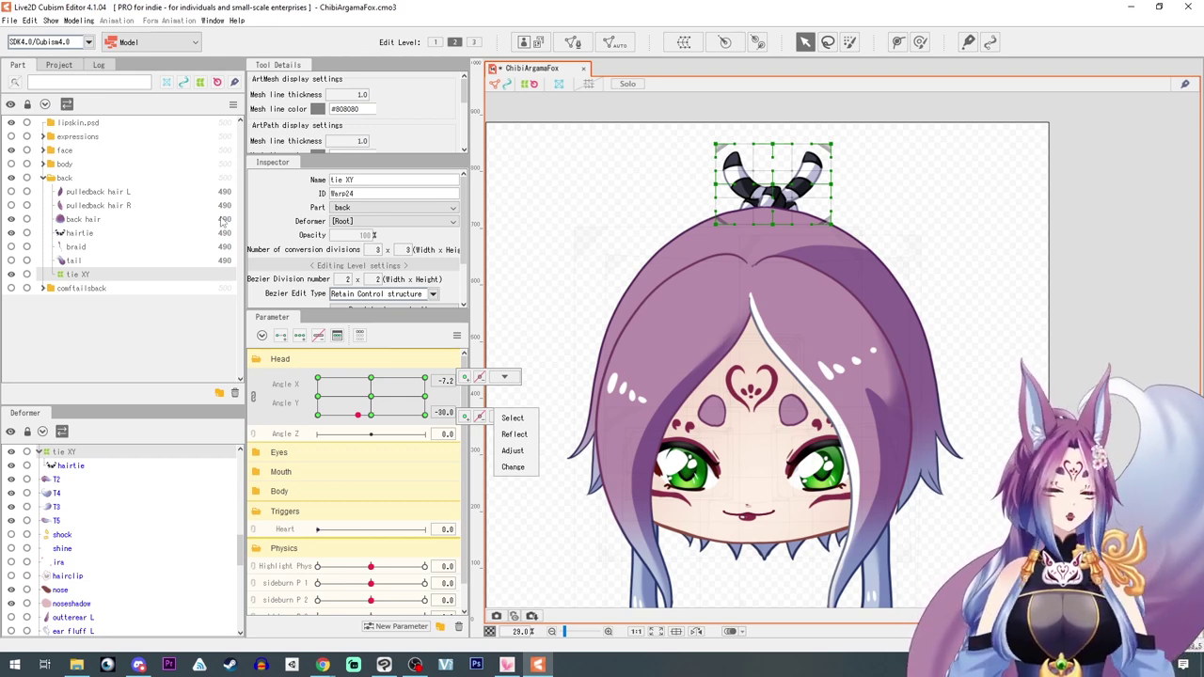
{"action": "left_click", "coordinate": [371, 396]}
{"action": "mouse_move", "coordinate": [372, 397]}
{"action": "left_mouse_down"}
{"action": "mouse_move", "coordinate": [446, 400]}
{"action": "mouse_move", "coordinate": [372, 396]}
{"action": "mouse_move", "coordinate": [370, 415]}
{"action": "left_mouse_up"}
Return the head angles to 0 and create a 2 × 2 Bezier warp deformer named "backhair phy" as parent of back hair
{"action": "left_click", "coordinate": [94, 224]}
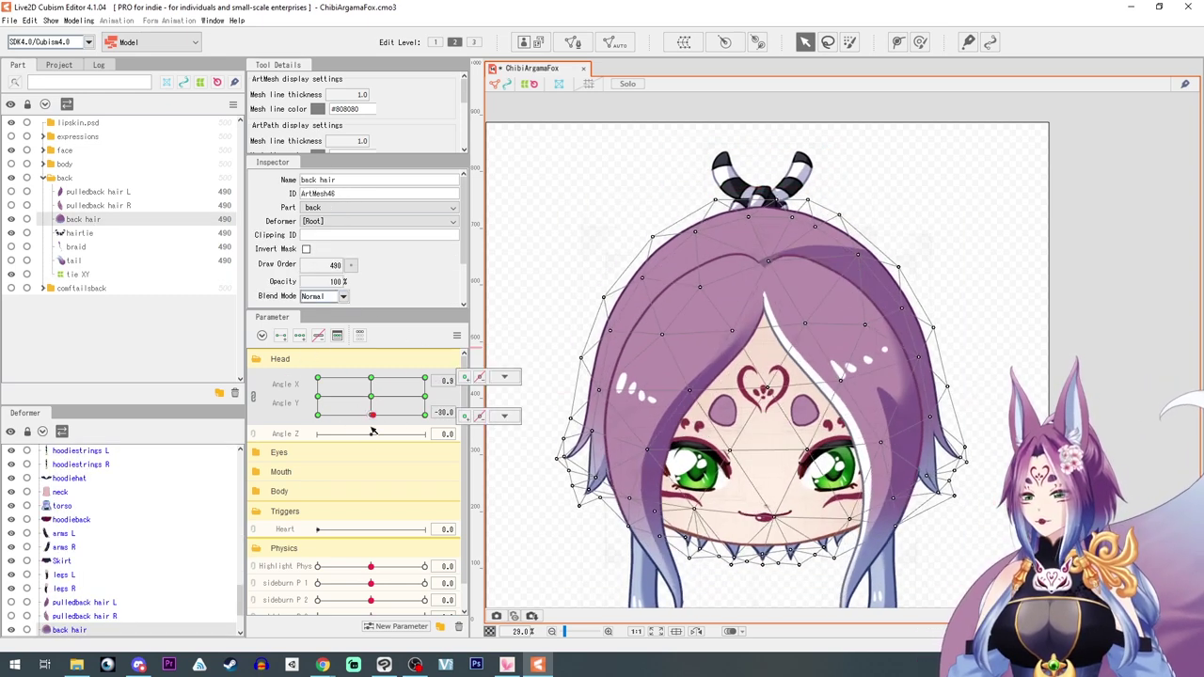
{"action": "left_click", "coordinate": [779, 270]}
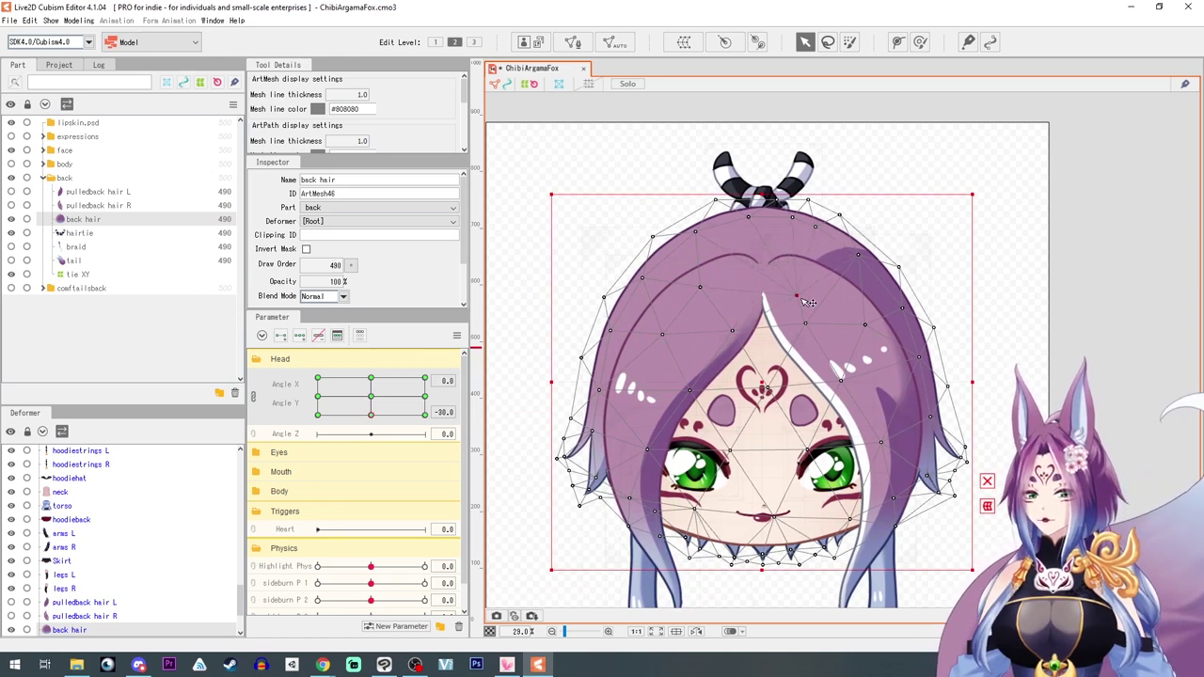
{"action": "left_click", "coordinate": [318, 415]}
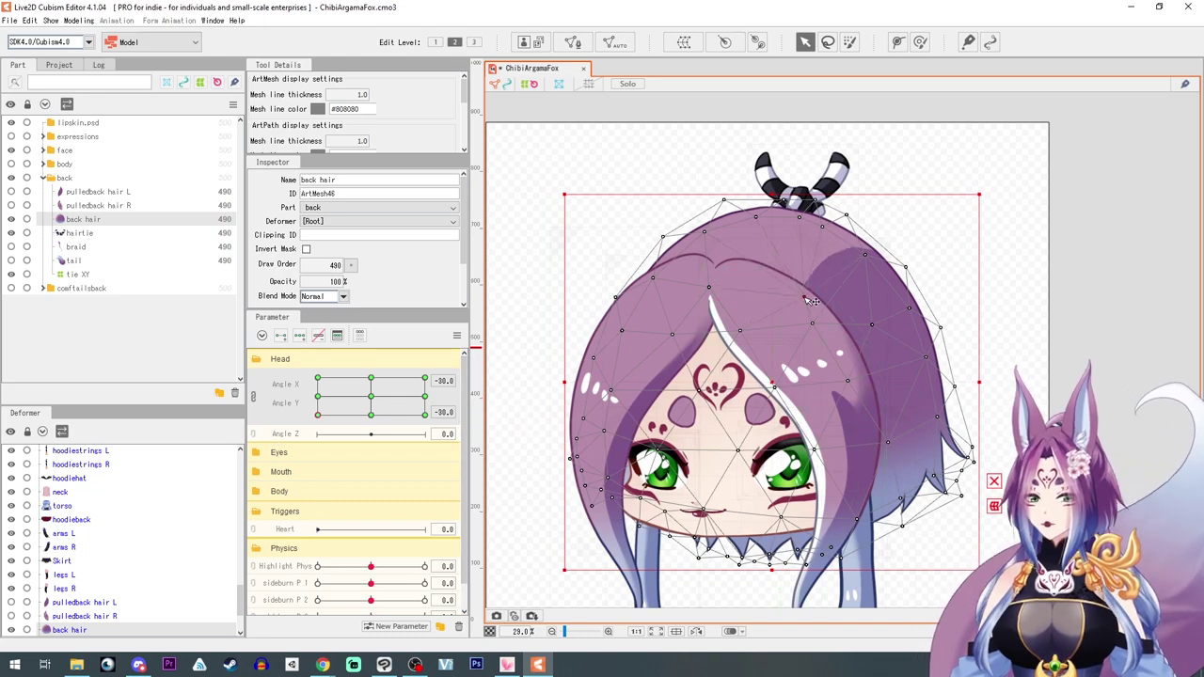
{"action": "left_click_drag", "start_coordinate": [319, 398], "coordinate": [371, 397]}
{"action": "scroll", "coordinate": [741, 397], "scroll_direction": "down", "scroll_amount": 2}
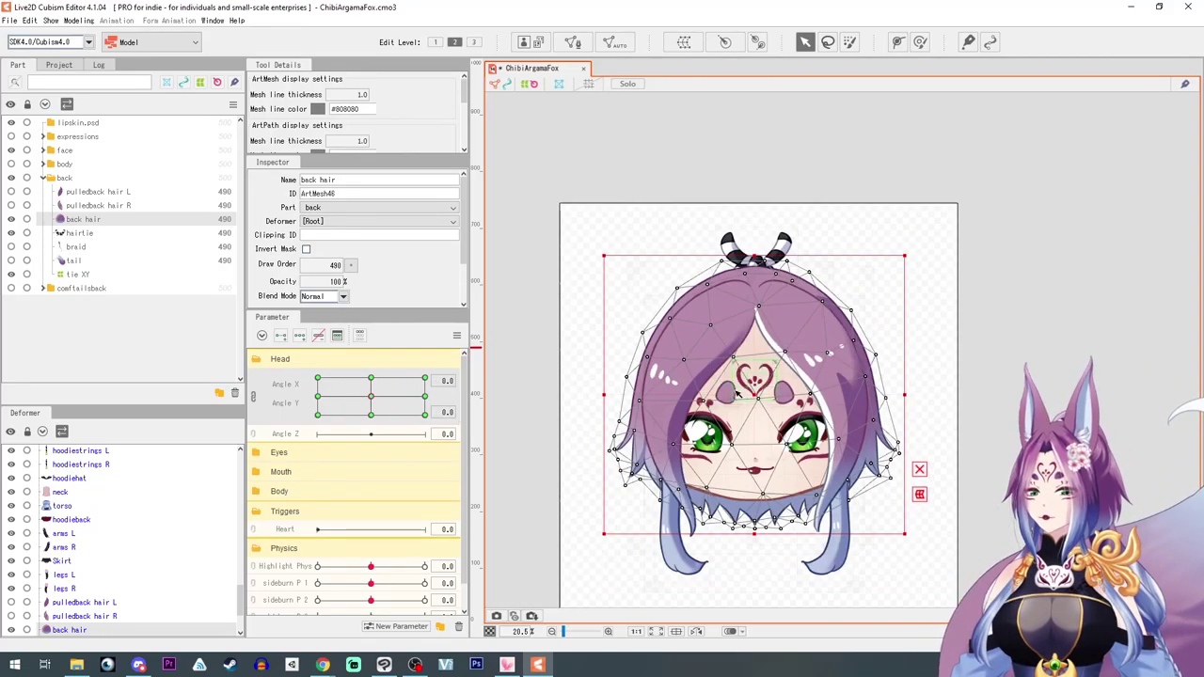
{"action": "left_click_drag", "start_coordinate": [743, 396], "coordinate": [740, 282]}
{"action": "left_click", "coordinate": [687, 43]}
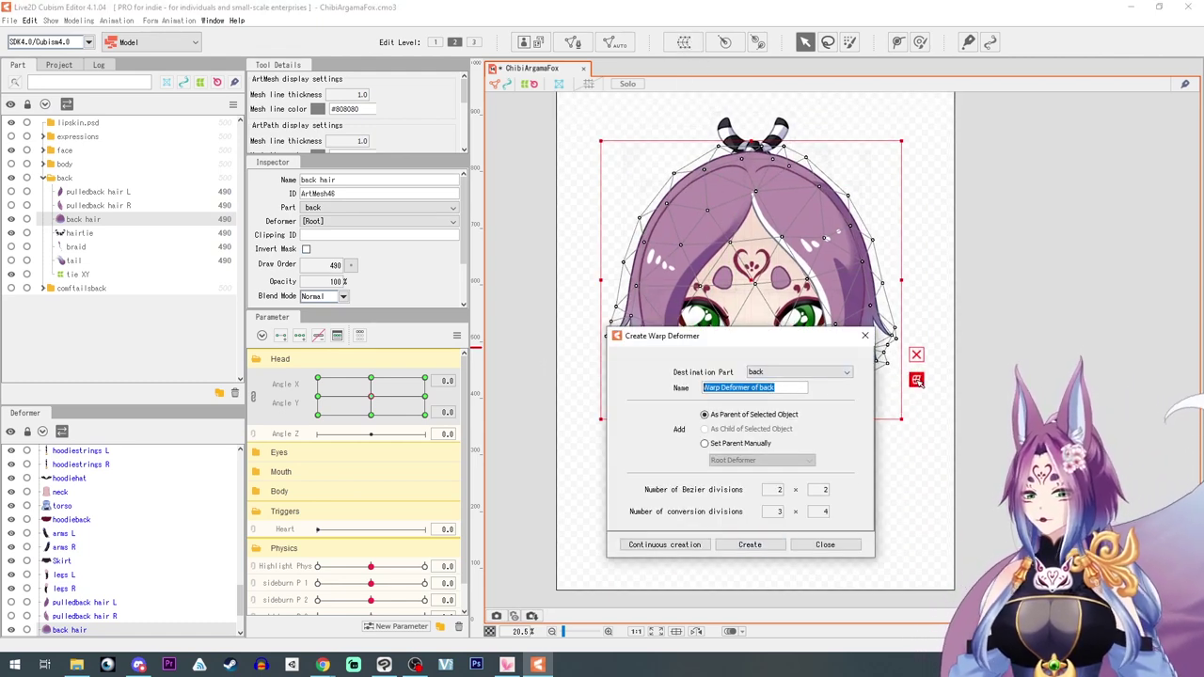
{"action": "type", "text": "b"}
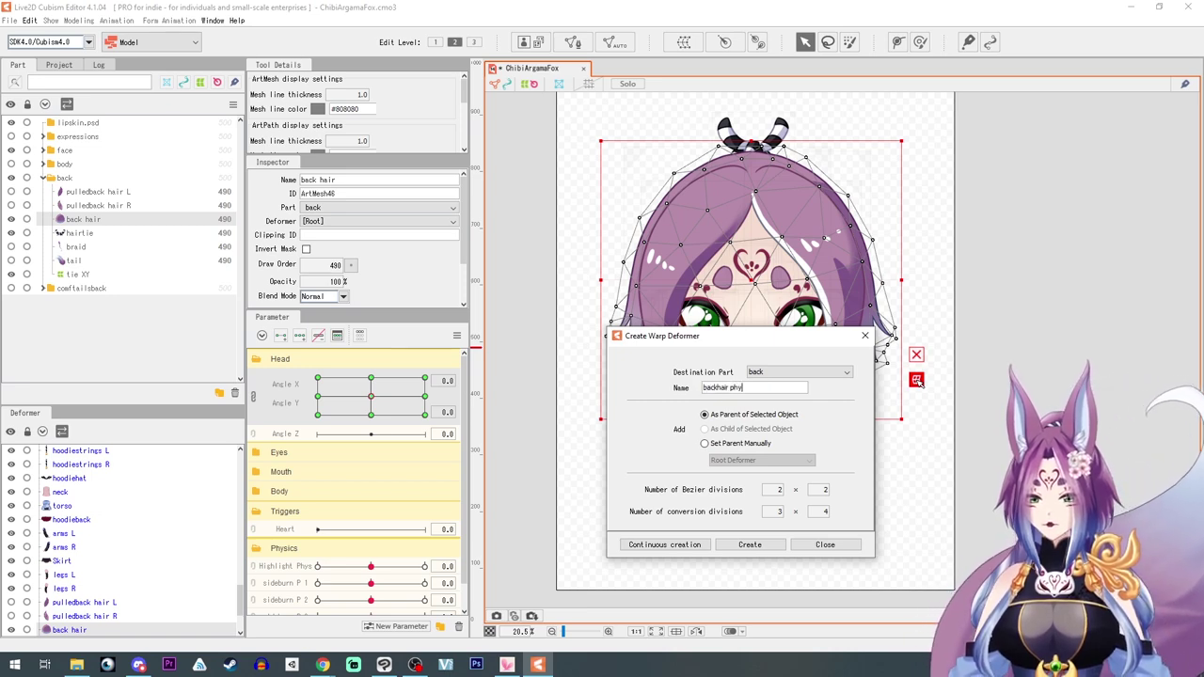
{"action": "type", "text": "ackhair phy"}
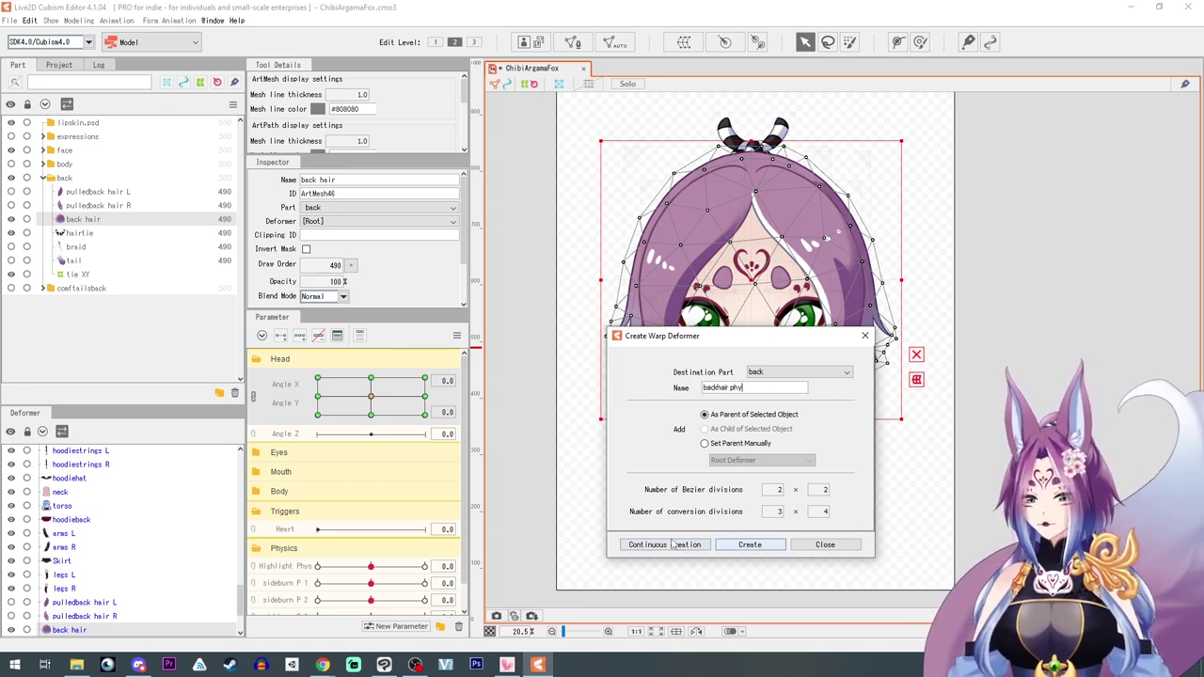
{"action": "left_click", "coordinate": [743, 544]}
Create a Physics parameter named "backhair" with range -30 to 30 and default 0
{"action": "scroll", "coordinate": [305, 603], "scroll_direction": "down", "scroll_amount": 1}
{"action": "left_click", "coordinate": [395, 626]}
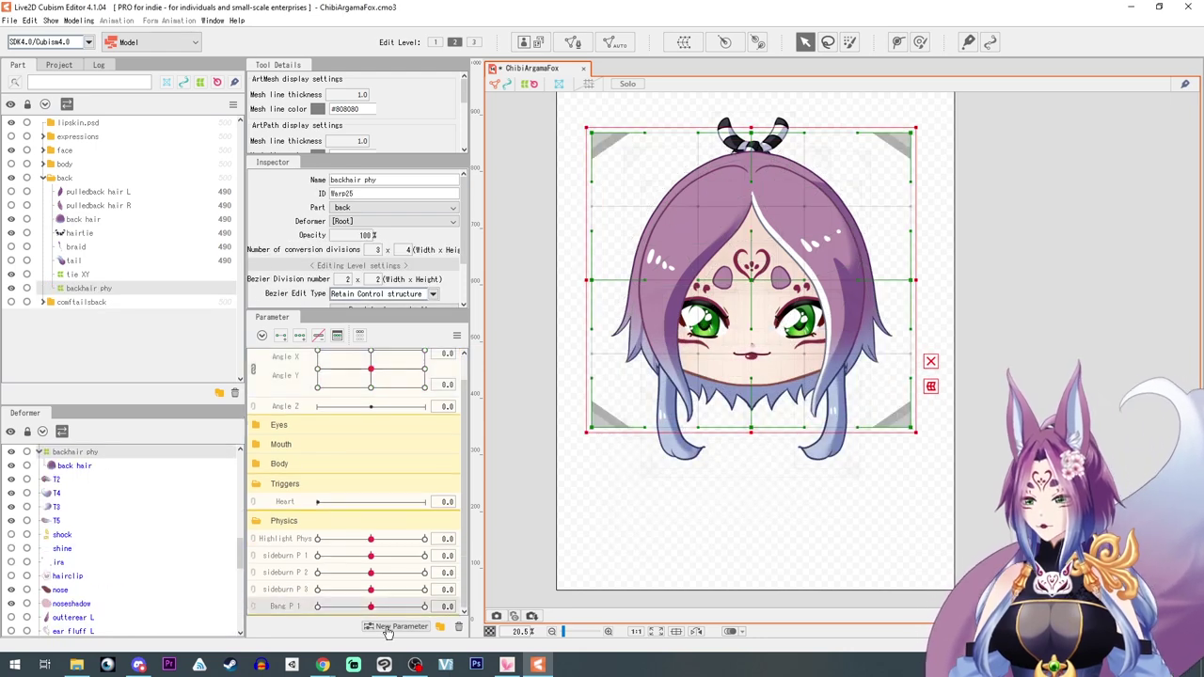
{"action": "type", "text": "back of"}
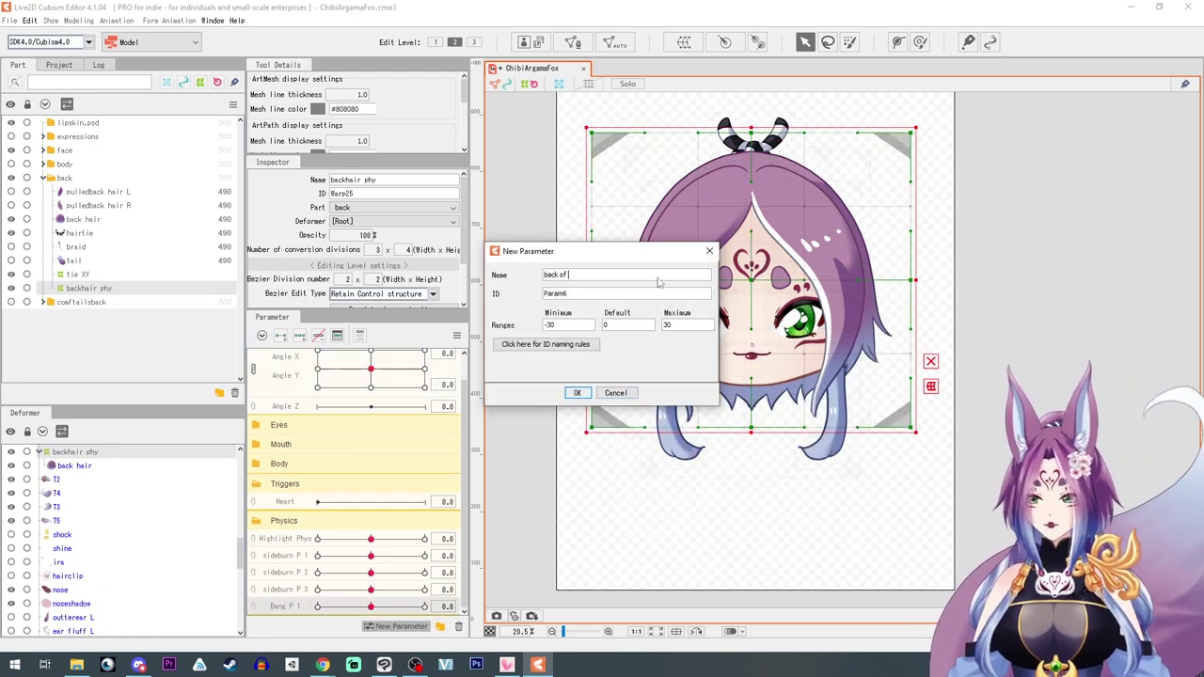
{"action": "key", "text": "BackSpace"}
{"action": "key", "text": "BackSpace"}
{"action": "type", "text": "hair"}
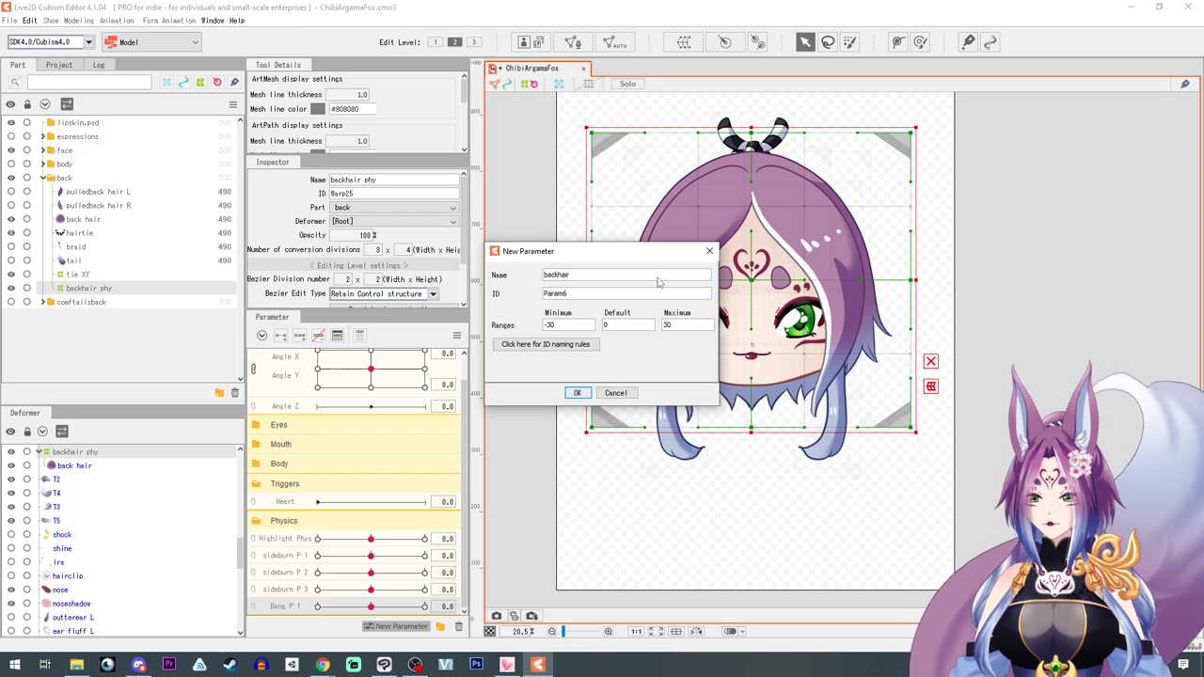
{"action": "left_click", "coordinate": [578, 392]}
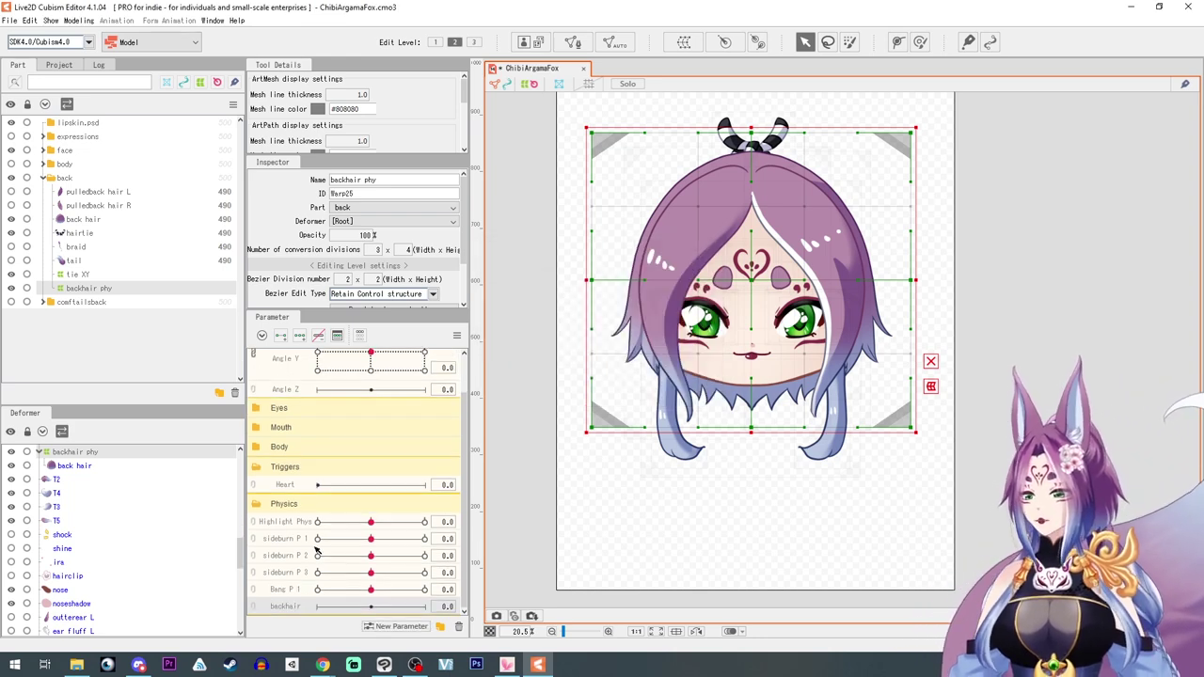
Add three backhair keys to backhair phy, with 2 × 2 conversion divisions, and at 30 shift its lower control points slightly right
{"action": "left_click_drag", "start_coordinate": [370, 607], "coordinate": [520, 621]}
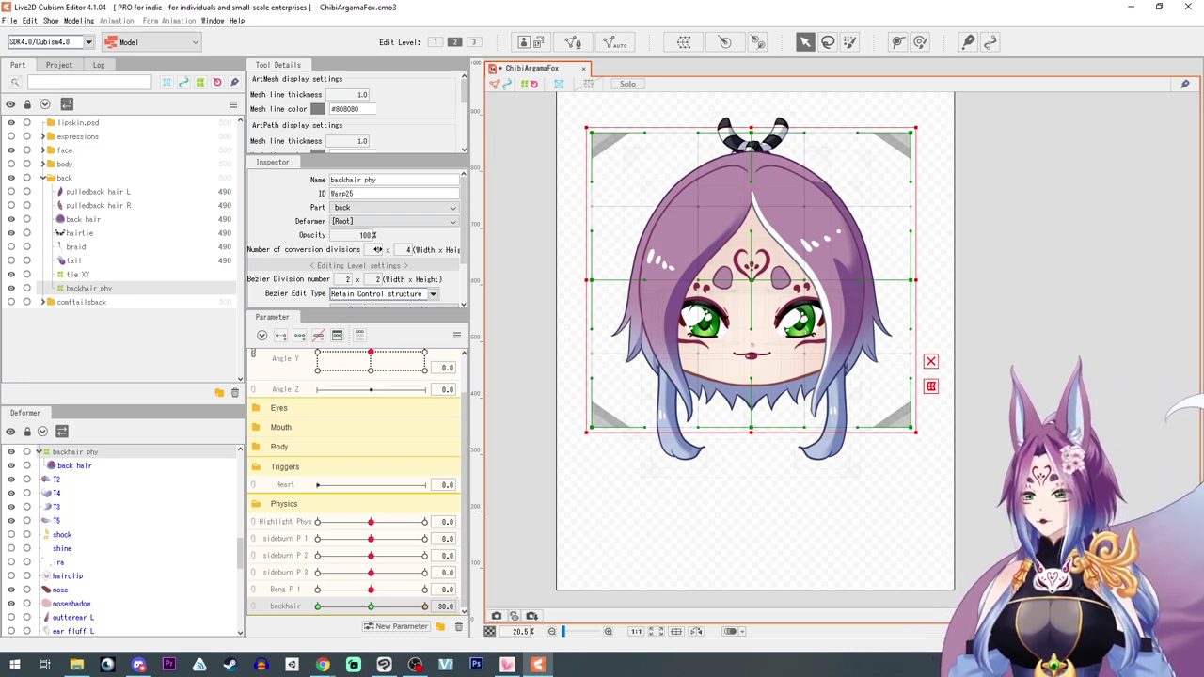
{"action": "left_click_drag", "start_coordinate": [378, 249], "coordinate": [369, 249]}
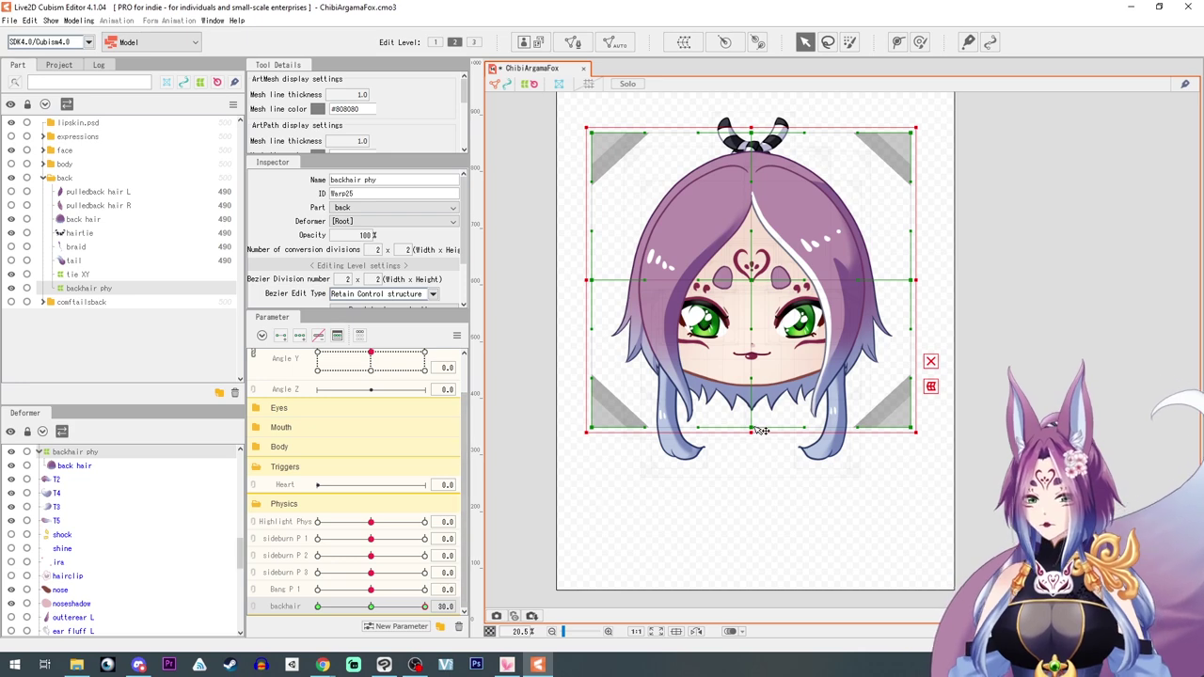
{"action": "left_click_drag", "start_coordinate": [760, 433], "coordinate": [777, 431]}
{"action": "left_click_drag", "start_coordinate": [917, 430], "coordinate": [927, 432]}
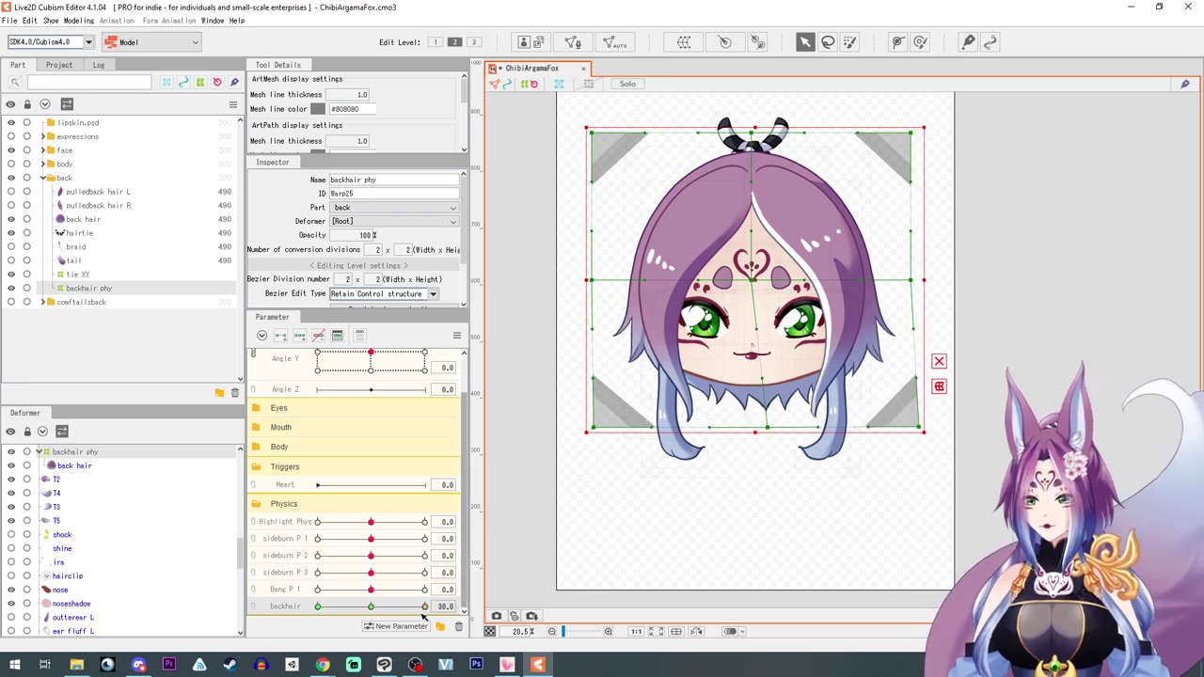
Reflect the backhair sway from 30 to -30 on backhair phy and return the parameter to 0
{"action": "left_click_drag", "start_coordinate": [424, 608], "coordinate": [237, 608]}
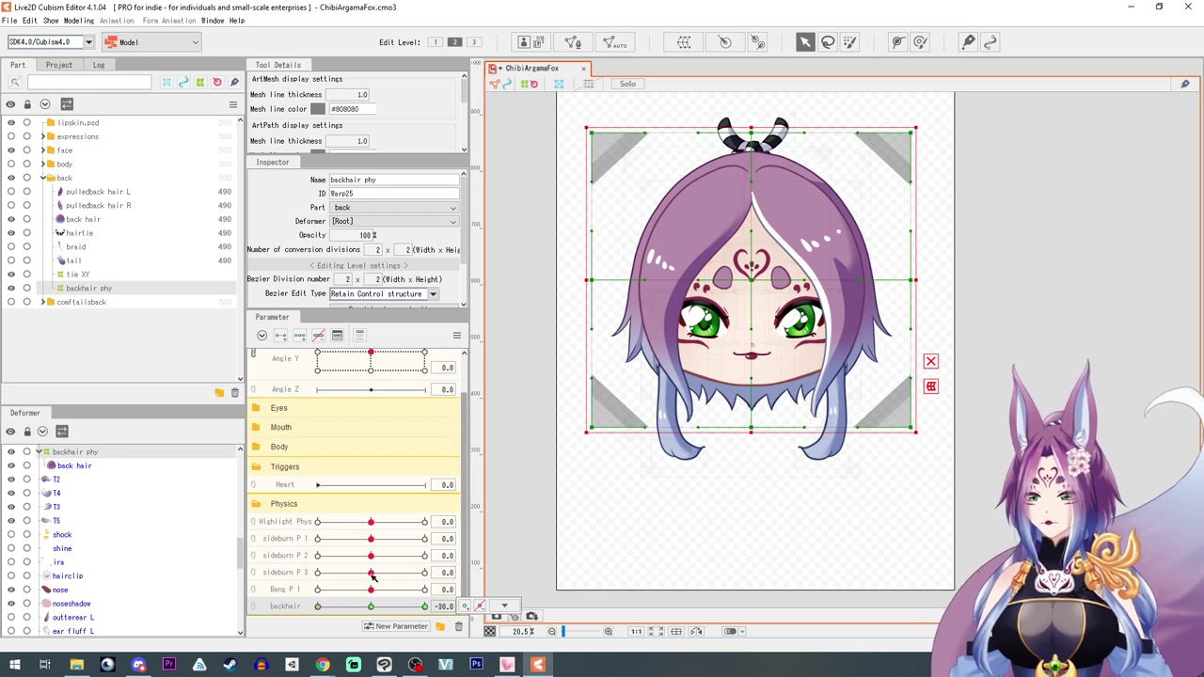
{"action": "left_click_drag", "start_coordinate": [350, 608], "coordinate": [453, 608]}
{"action": "left_click", "coordinate": [457, 336]}
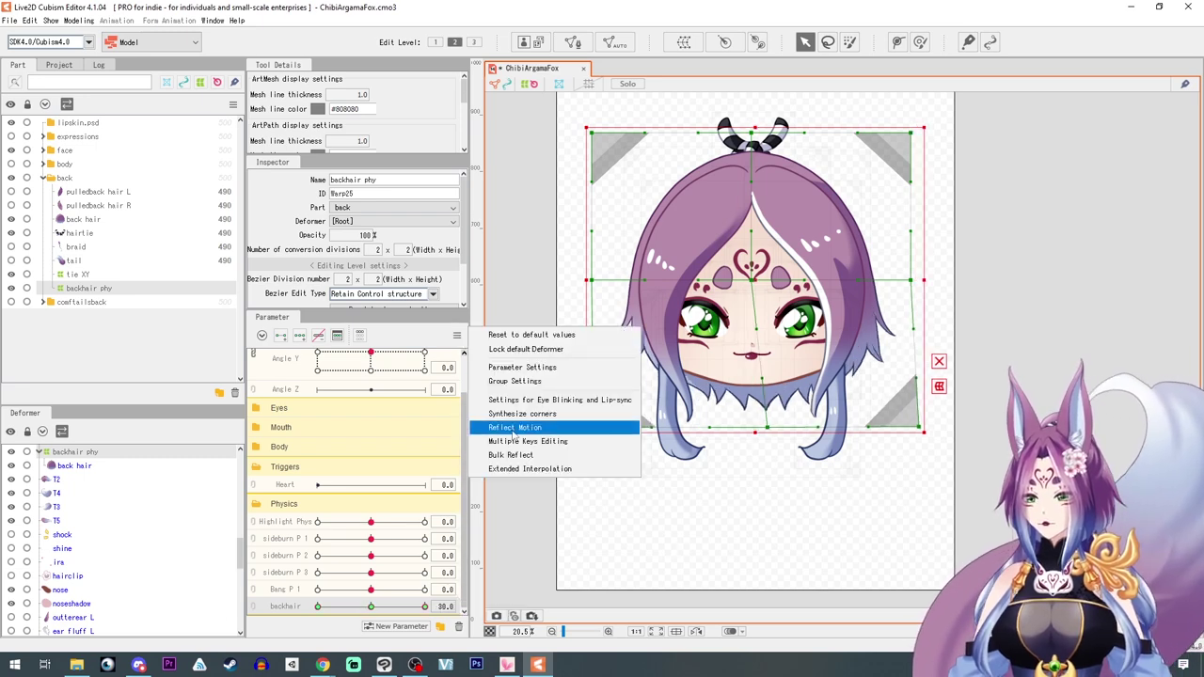
{"action": "left_click", "coordinate": [515, 430]}
{"action": "left_click", "coordinate": [576, 452]}
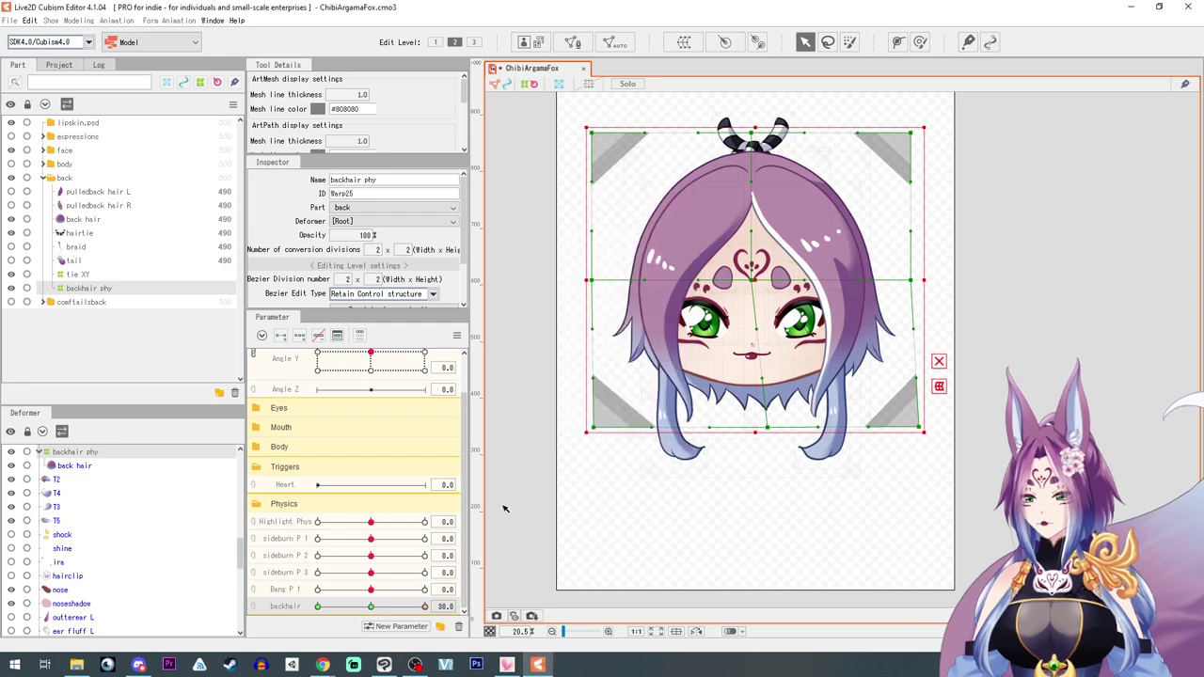
{"action": "mouse_move", "coordinate": [349, 605]}
{"action": "left_mouse_down"}
{"action": "mouse_move", "coordinate": [324, 609]}
{"action": "mouse_move", "coordinate": [429, 608]}
{"action": "mouse_move", "coordinate": [370, 608]}
{"action": "left_mouse_up"}
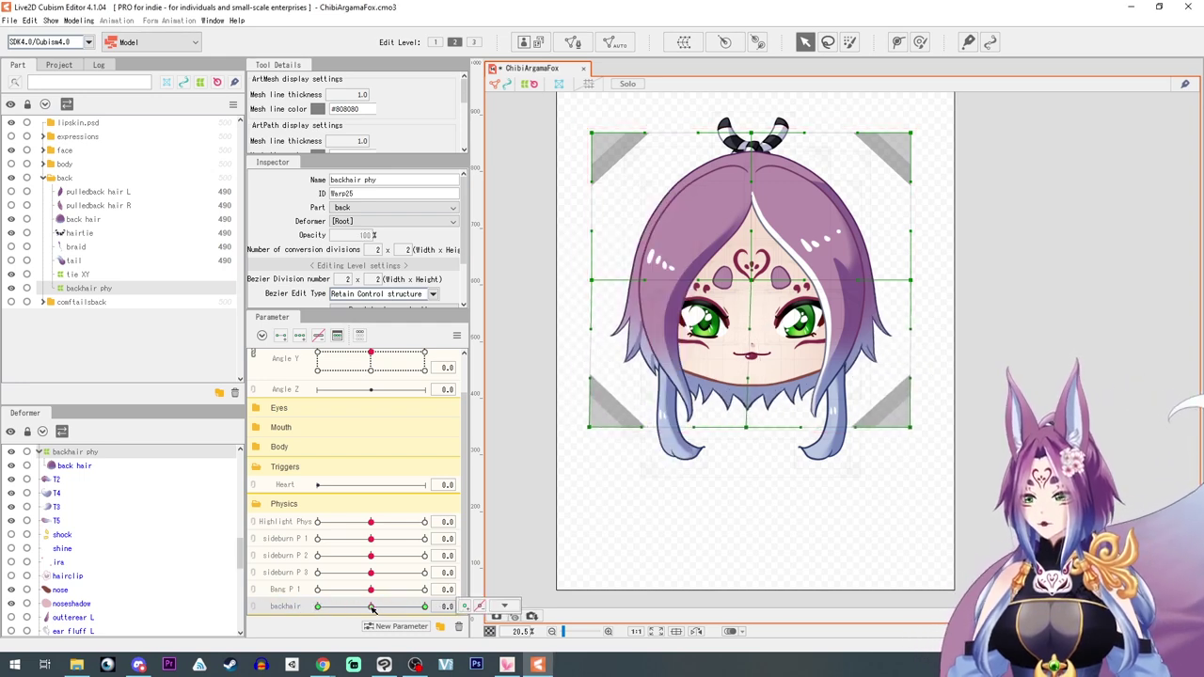
Lay a five-point deform path along hairtie from one tip through the base to the other and set its width to 162
{"action": "left_click", "coordinate": [79, 233]}
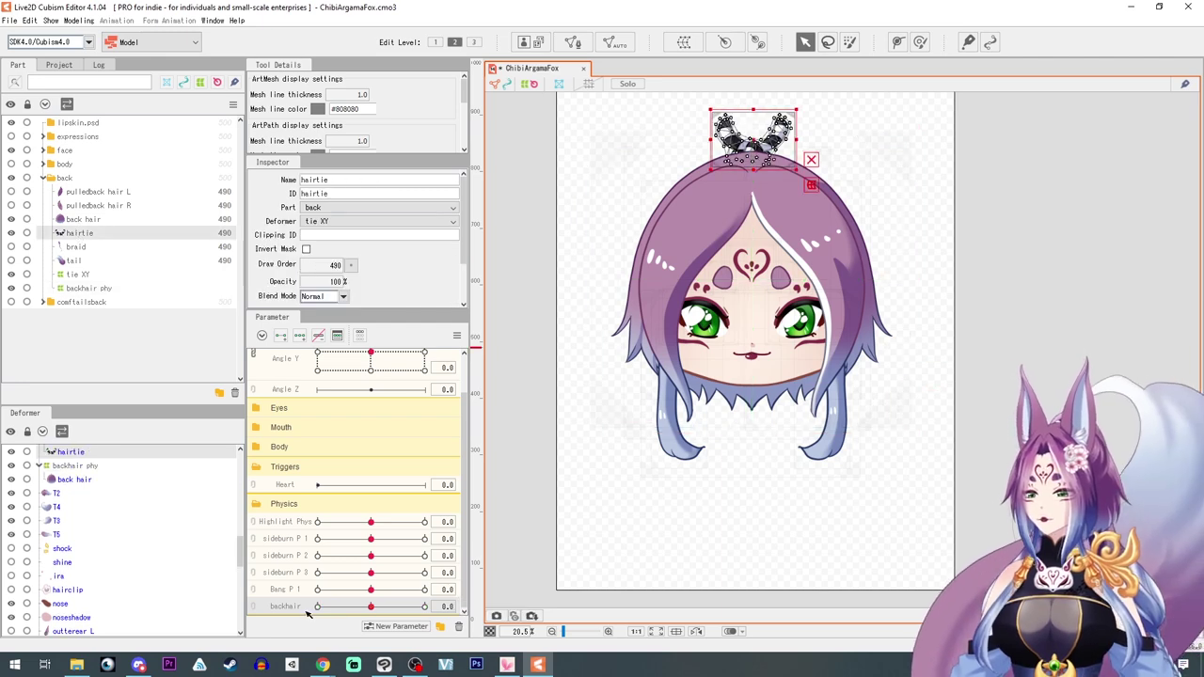
{"action": "left_click", "coordinate": [359, 589]}
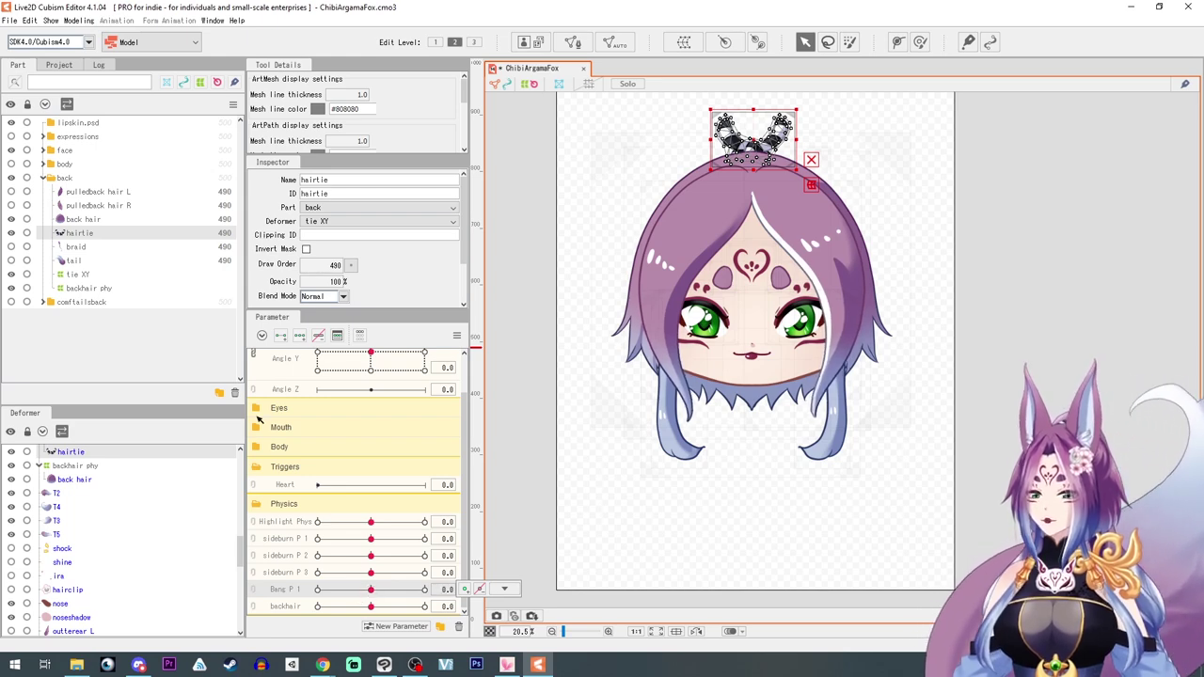
{"action": "scroll", "coordinate": [815, 160], "scroll_direction": "up", "scroll_amount": 4}
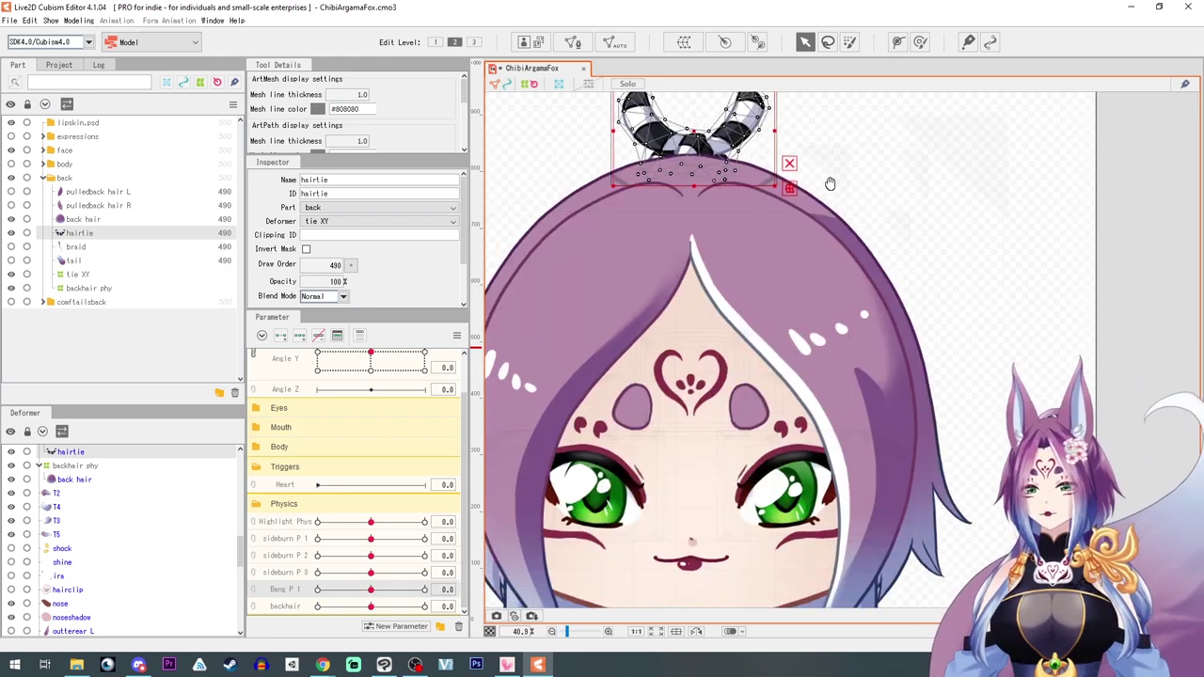
{"action": "left_click", "coordinate": [898, 42]}
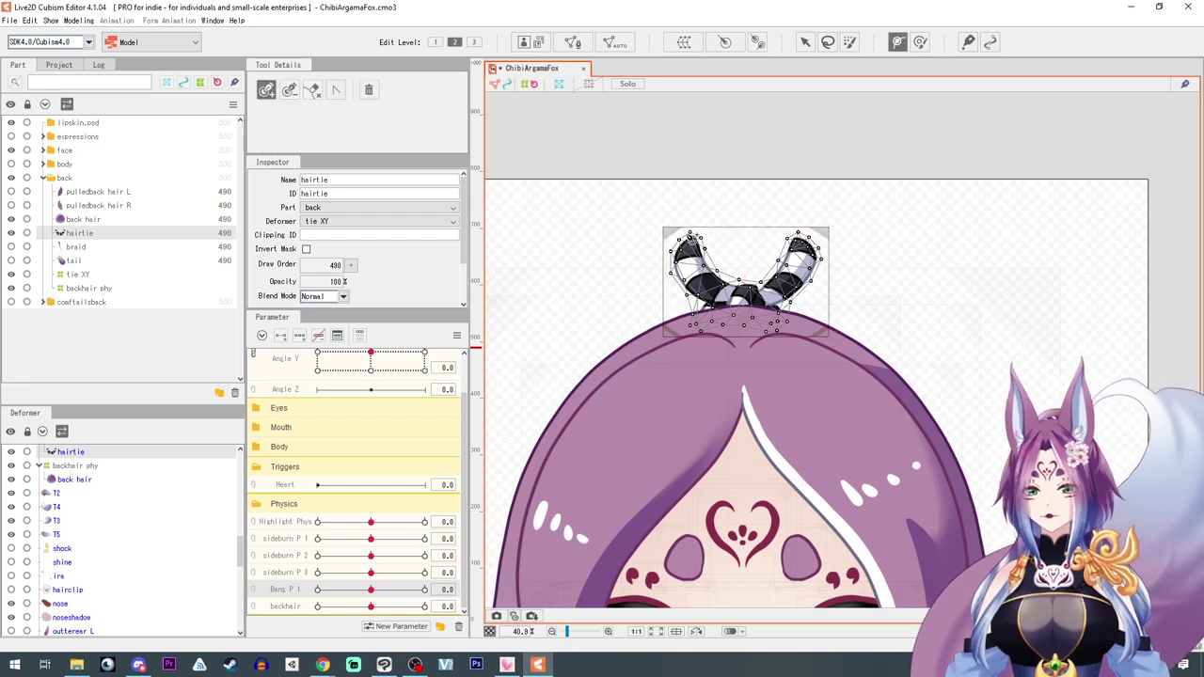
{"action": "left_click", "coordinate": [676, 244]}
{"action": "left_click", "coordinate": [696, 284]}
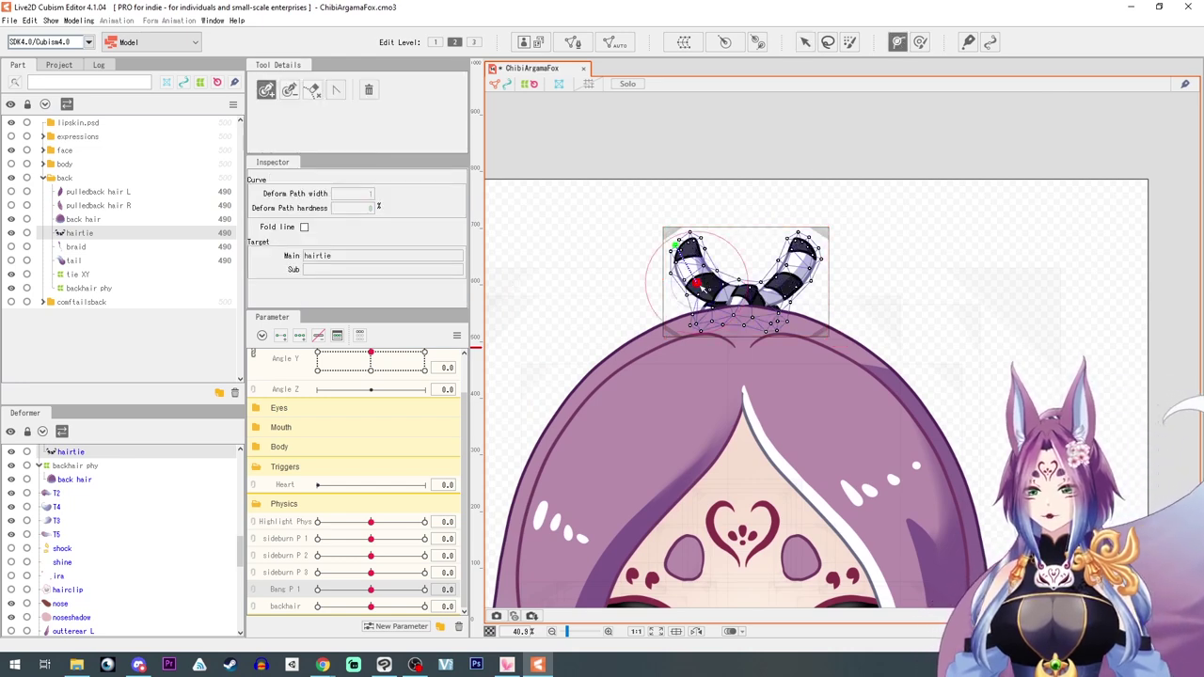
{"action": "left_click", "coordinate": [739, 328]}
{"action": "left_click", "coordinate": [786, 289]}
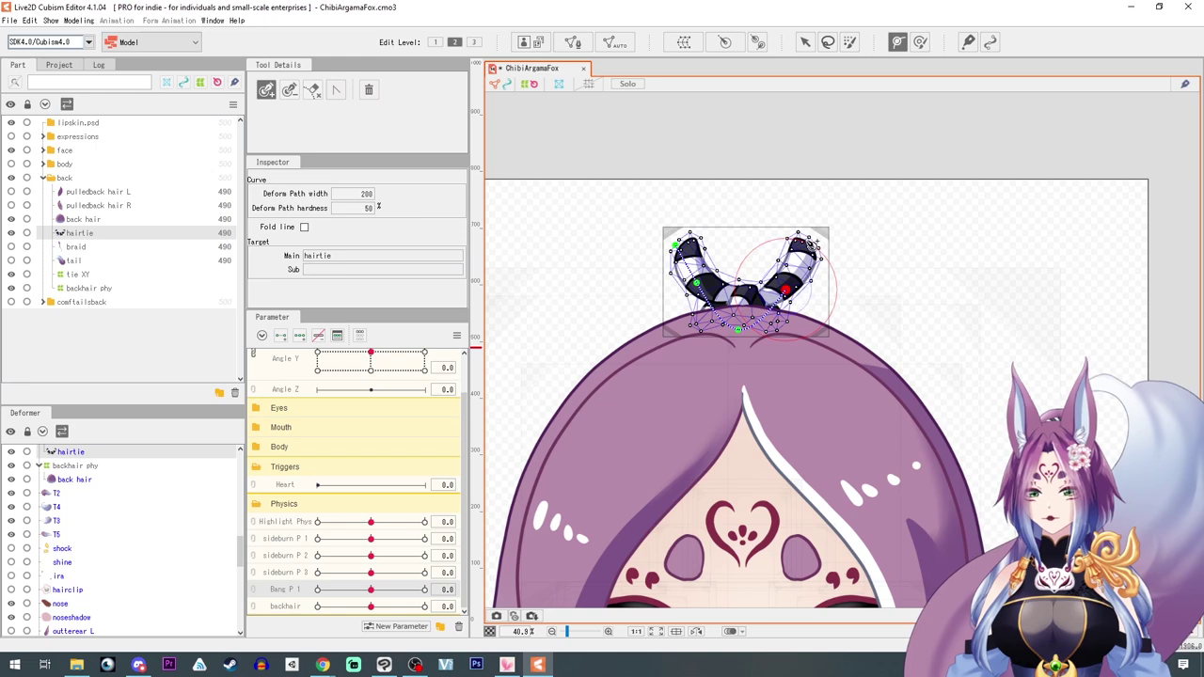
{"action": "left_click", "coordinate": [806, 242]}
{"action": "left_click", "coordinate": [782, 290]}
{"action": "left_click_drag", "start_coordinate": [698, 285], "coordinate": [707, 291]}
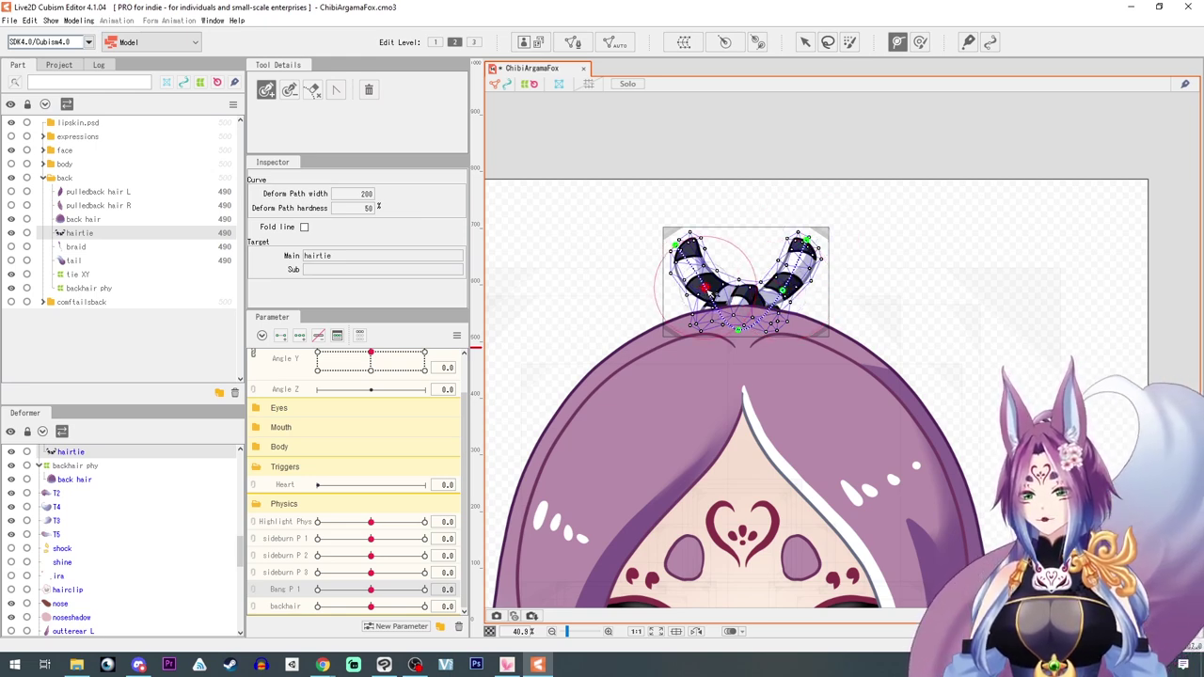
{"action": "left_click_drag", "start_coordinate": [364, 196], "coordinate": [329, 196]}
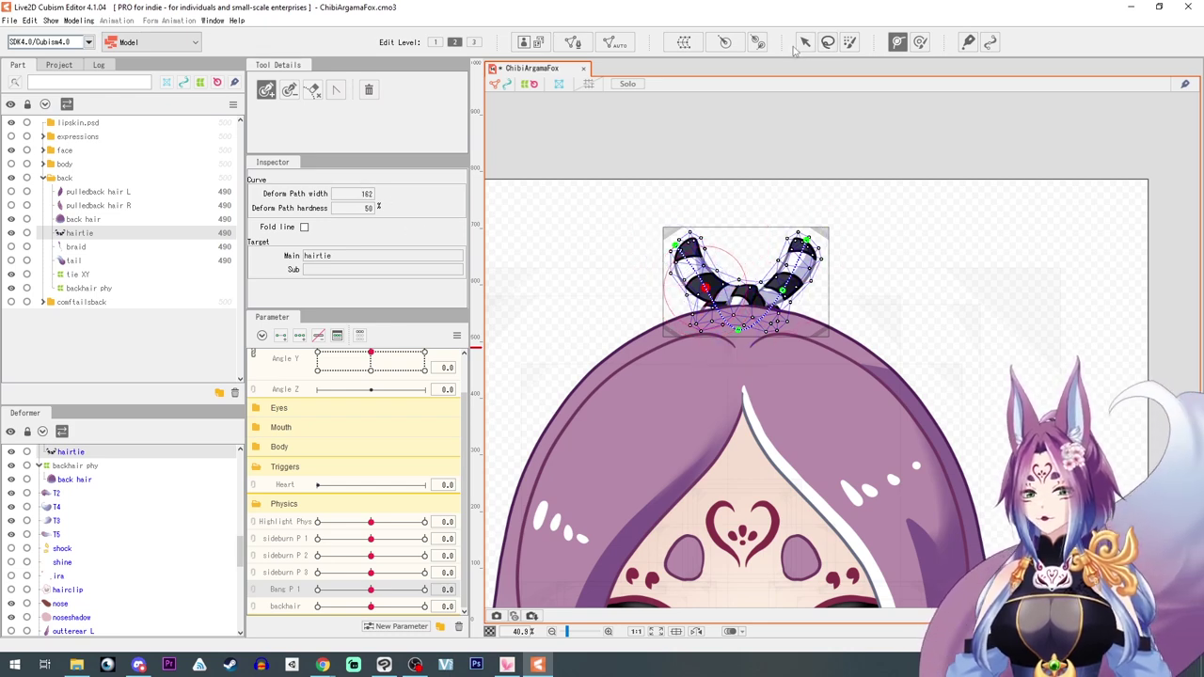
Add three Bang P 1 keys to hairtie and at -30 move both tips of its deform path slightly outward
{"action": "left_click", "coordinate": [805, 41]}
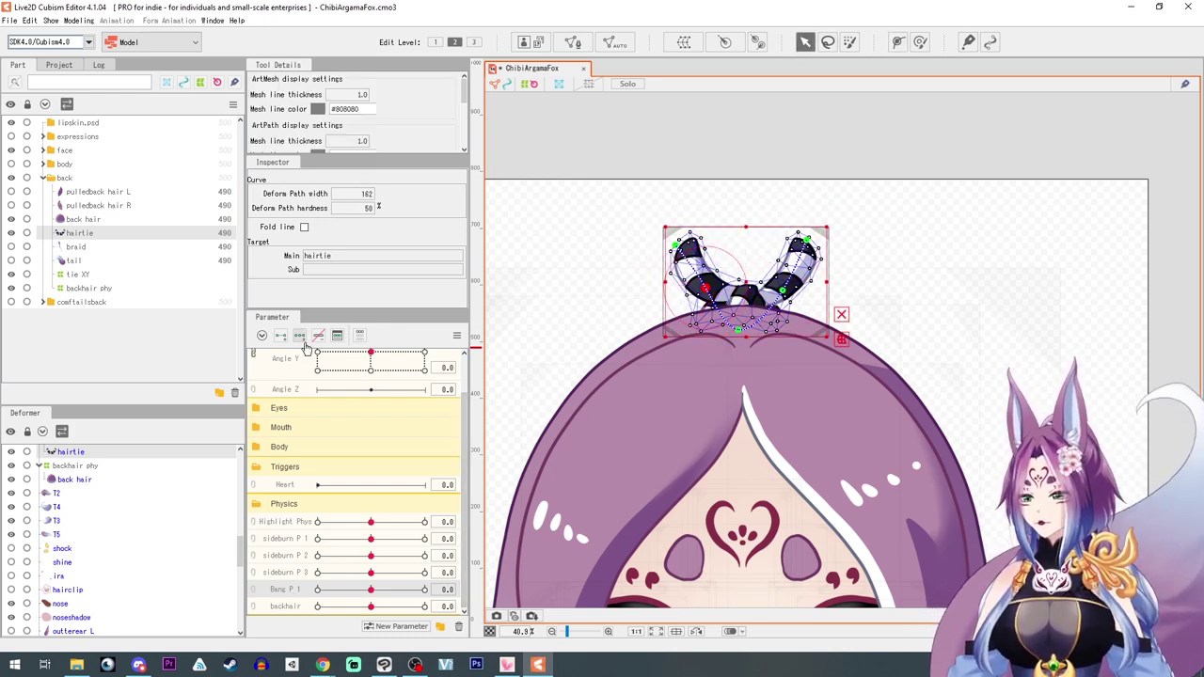
{"action": "left_click_drag", "start_coordinate": [369, 590], "coordinate": [196, 576]}
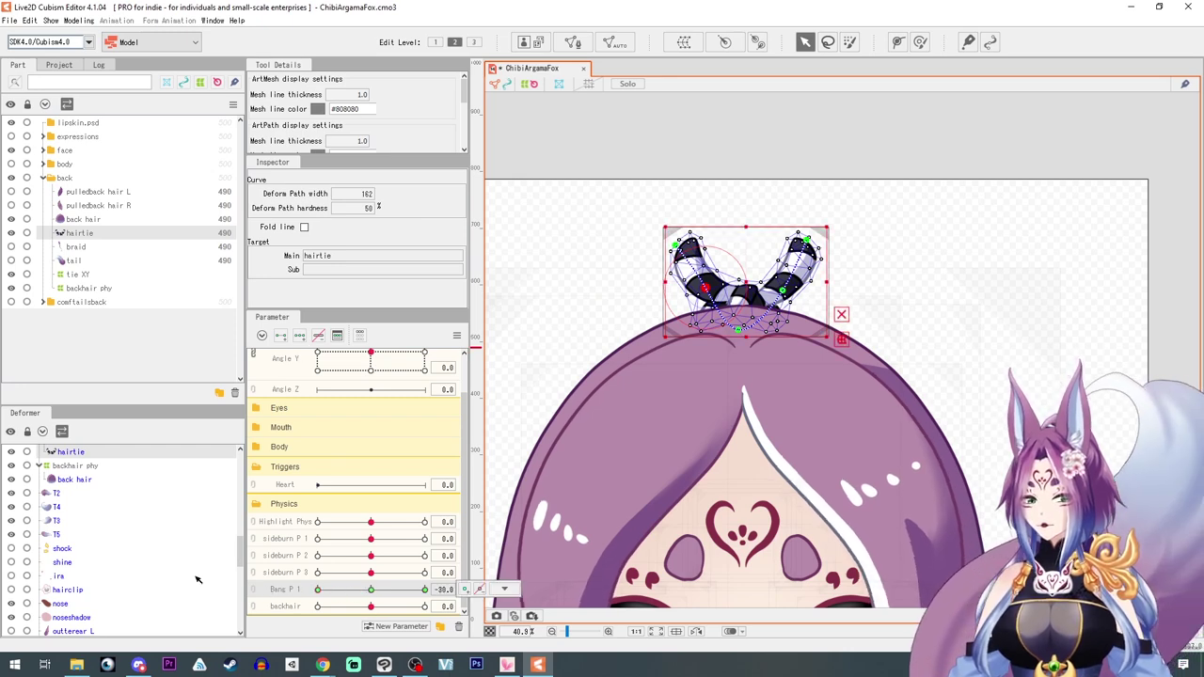
{"action": "left_click", "coordinate": [842, 316]}
{"action": "left_click", "coordinate": [817, 250]}
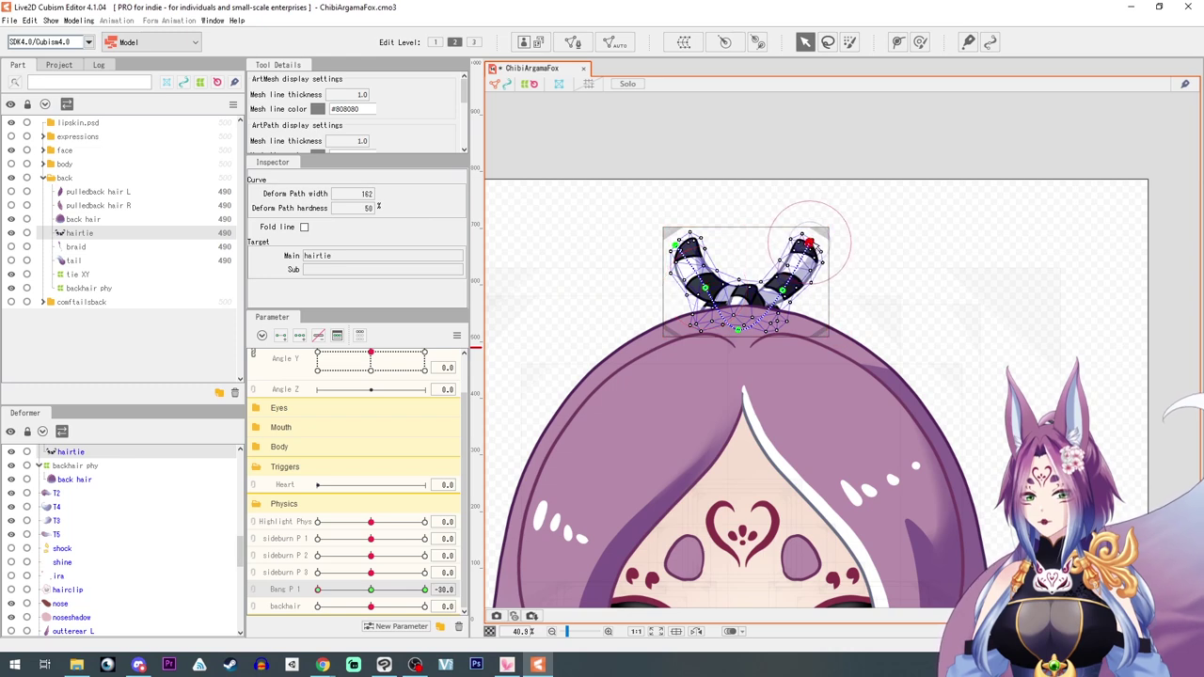
{"action": "left_click_drag", "start_coordinate": [675, 246], "coordinate": [663, 252]}
At Bang P 1 30, move both tips of hairtie's deform path slightly inward and nudge its middle point
{"action": "left_click_drag", "start_coordinate": [331, 592], "coordinate": [424, 590]}
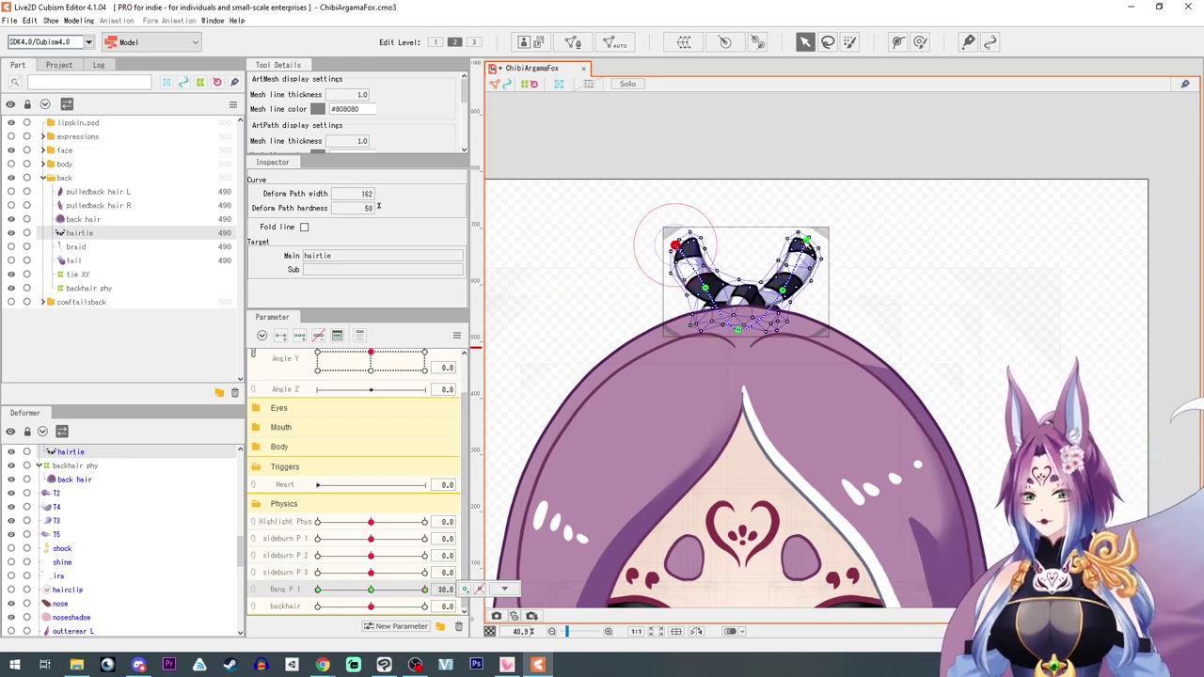
{"action": "left_click", "coordinate": [798, 237]}
{"action": "left_click_drag", "start_coordinate": [798, 237], "coordinate": [796, 236]}
{"action": "left_click_drag", "start_coordinate": [675, 246], "coordinate": [692, 239]}
{"action": "left_click_drag", "start_coordinate": [705, 289], "coordinate": [704, 288]}
Return Bang P 1 to 0 and show pulledback hair R
{"action": "mouse_move", "coordinate": [424, 590]}
{"action": "left_mouse_down"}
{"action": "mouse_move", "coordinate": [331, 588]}
{"action": "mouse_move", "coordinate": [374, 590]}
{"action": "left_mouse_up"}
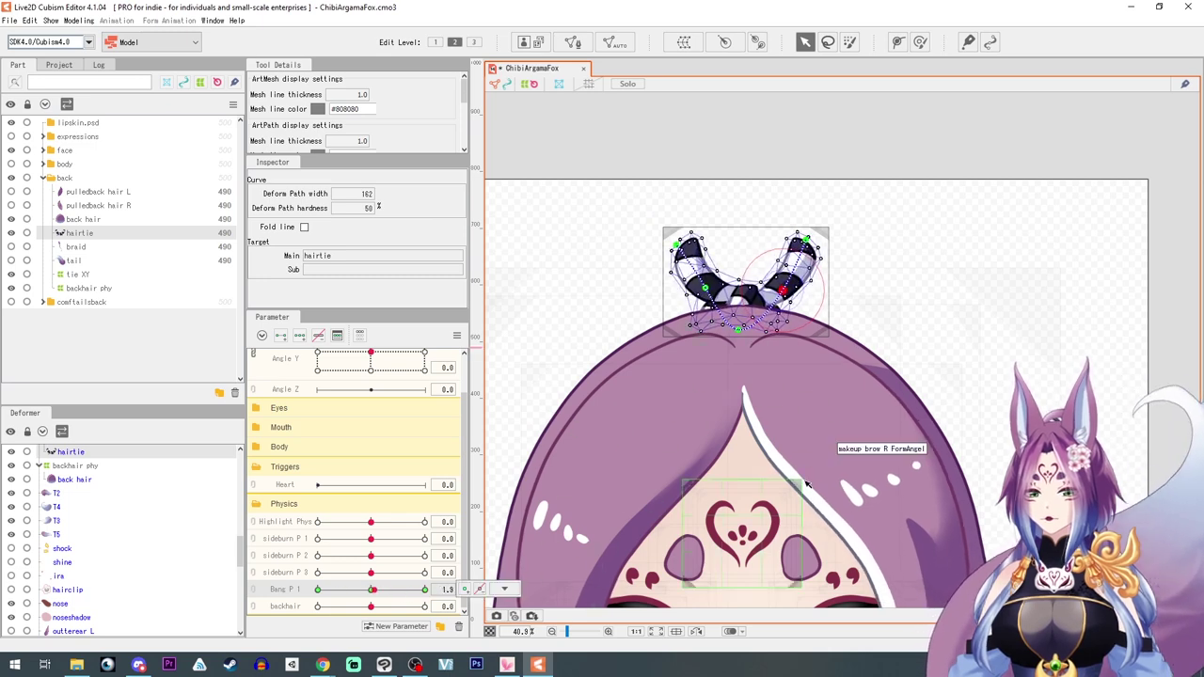
{"action": "scroll", "coordinate": [802, 483], "scroll_direction": "down", "scroll_amount": 3}
{"action": "left_click_drag", "start_coordinate": [802, 483], "coordinate": [821, 315]}
{"action": "mouse_move", "coordinate": [373, 590]}
{"action": "left_mouse_down"}
{"action": "mouse_move", "coordinate": [349, 591]}
{"action": "mouse_move", "coordinate": [386, 602]}
{"action": "mouse_move", "coordinate": [342, 596]}
{"action": "mouse_move", "coordinate": [415, 602]}
{"action": "mouse_move", "coordinate": [374, 595]}
{"action": "left_mouse_up"}
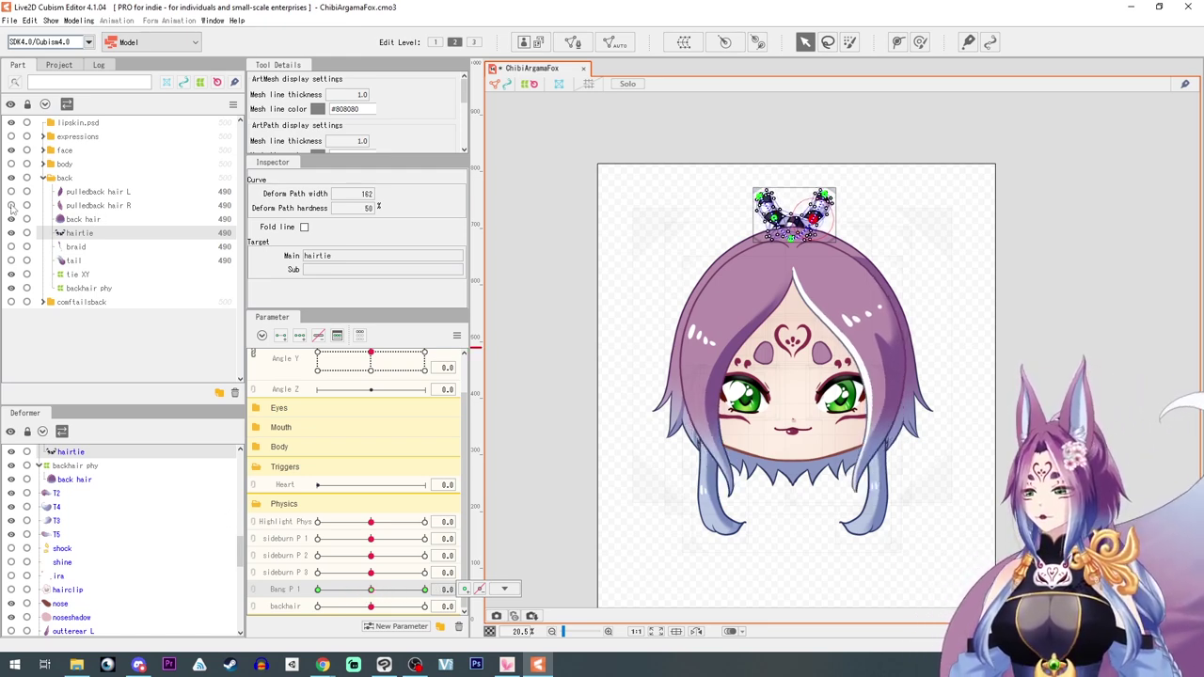
{"action": "scroll", "coordinate": [617, 406], "scroll_direction": "up", "scroll_amount": 2}
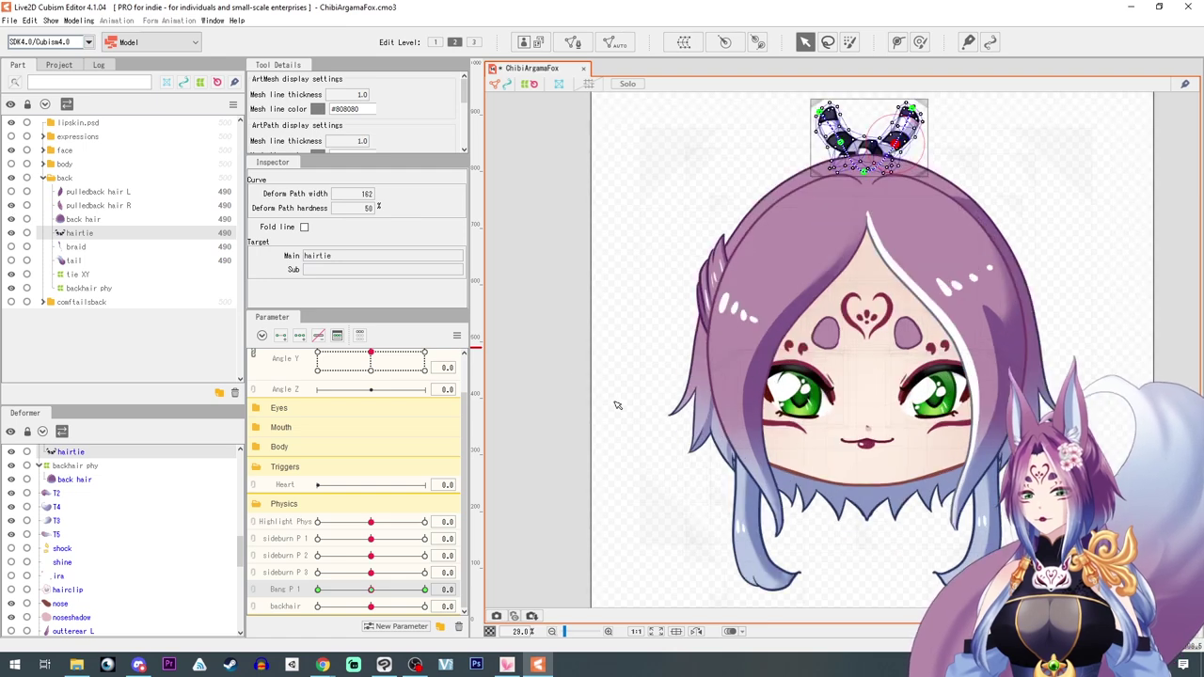
Generate an automatic mesh for pulledback hair R using the Deformation (Little) preset
{"action": "left_click", "coordinate": [743, 238]}
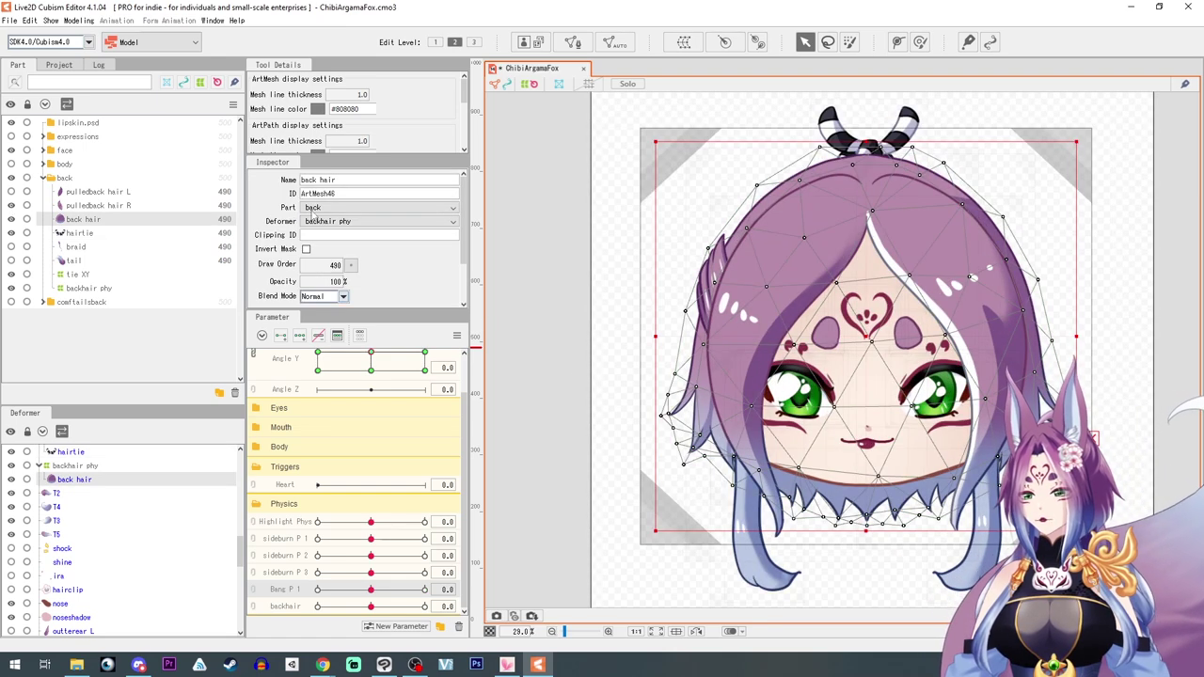
{"action": "double_click", "coordinate": [390, 191]}
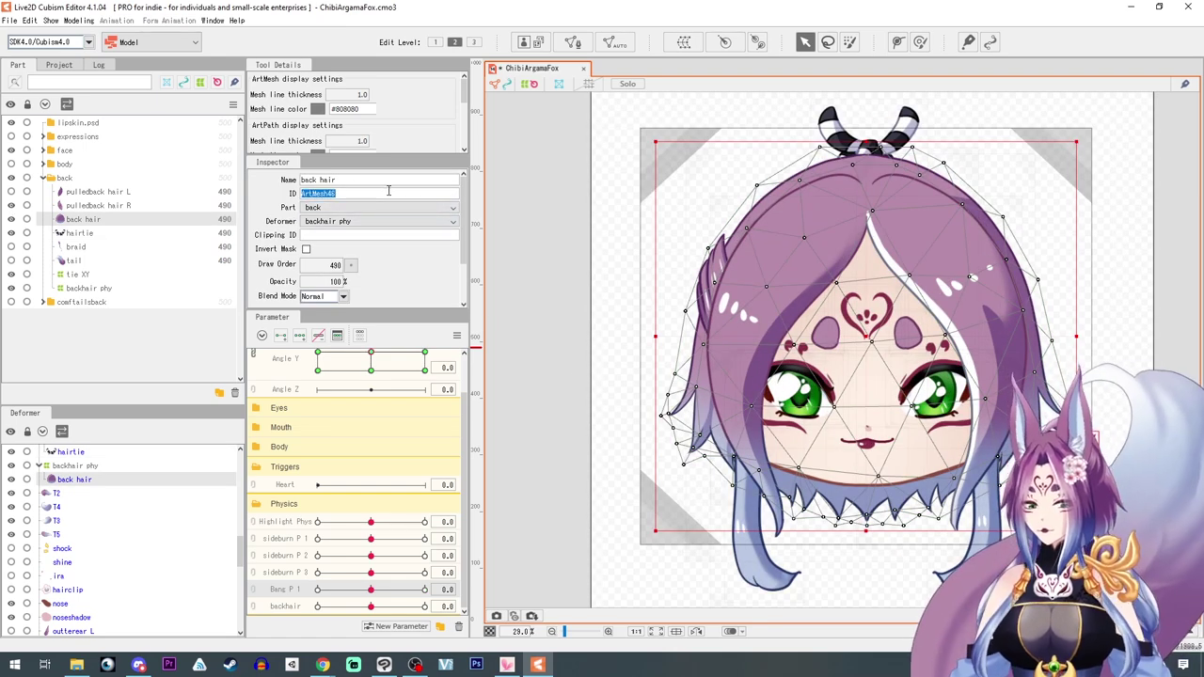
{"action": "left_click", "coordinate": [81, 206]}
{"action": "left_click", "coordinate": [614, 42]}
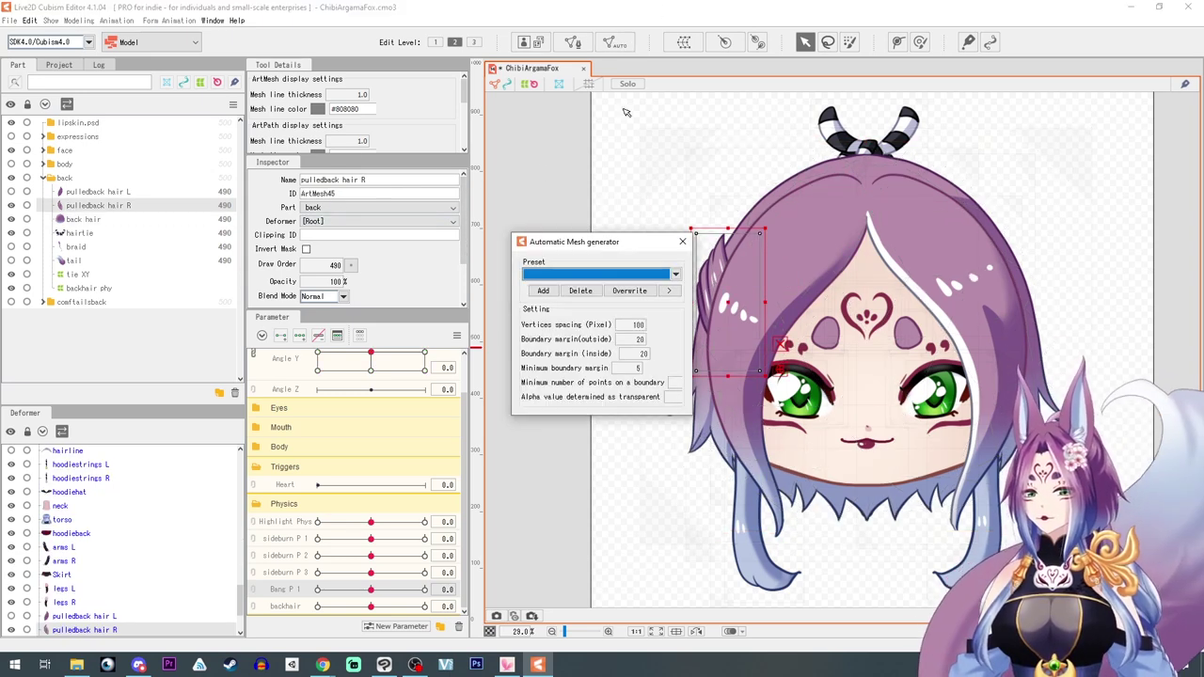
{"action": "left_click", "coordinate": [575, 276]}
{"action": "left_click", "coordinate": [577, 296]}
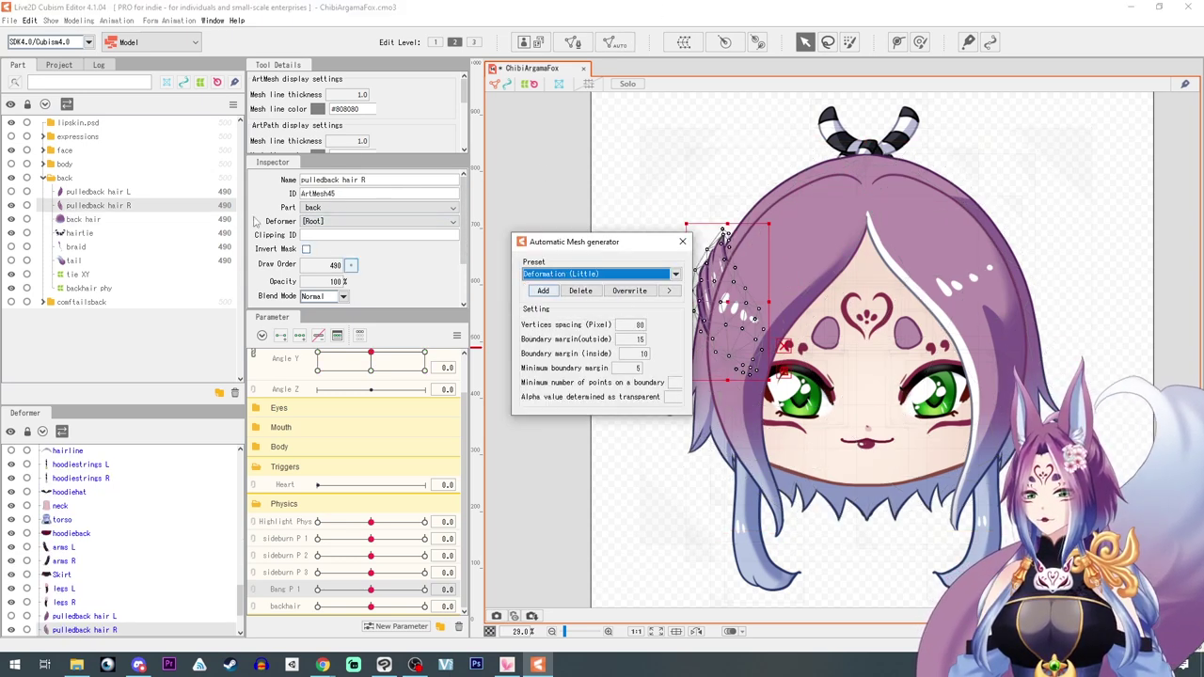
Generate an automatic mesh for pulledback hair L from a preset and close the mesh generator
{"action": "left_click", "coordinate": [86, 195]}
{"action": "left_click", "coordinate": [568, 276]}
{"action": "left_click", "coordinate": [567, 278]}
{"action": "left_click", "coordinate": [568, 299]}
{"action": "left_click", "coordinate": [566, 180]}
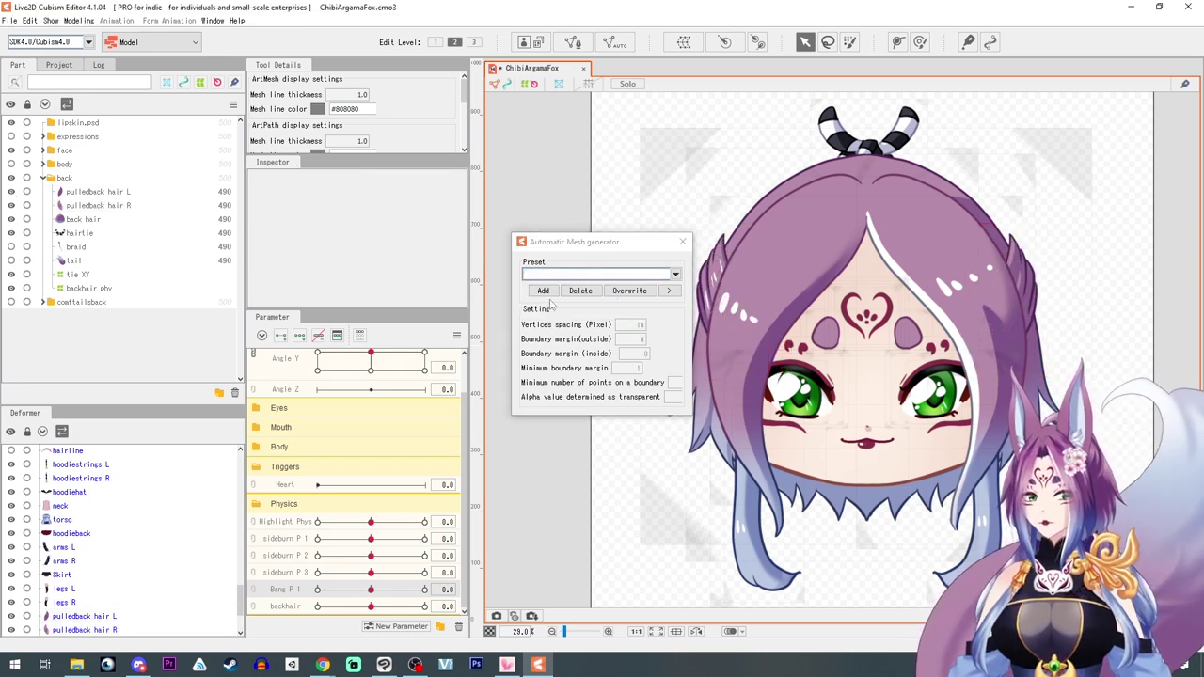
{"action": "left_click", "coordinate": [683, 243]}
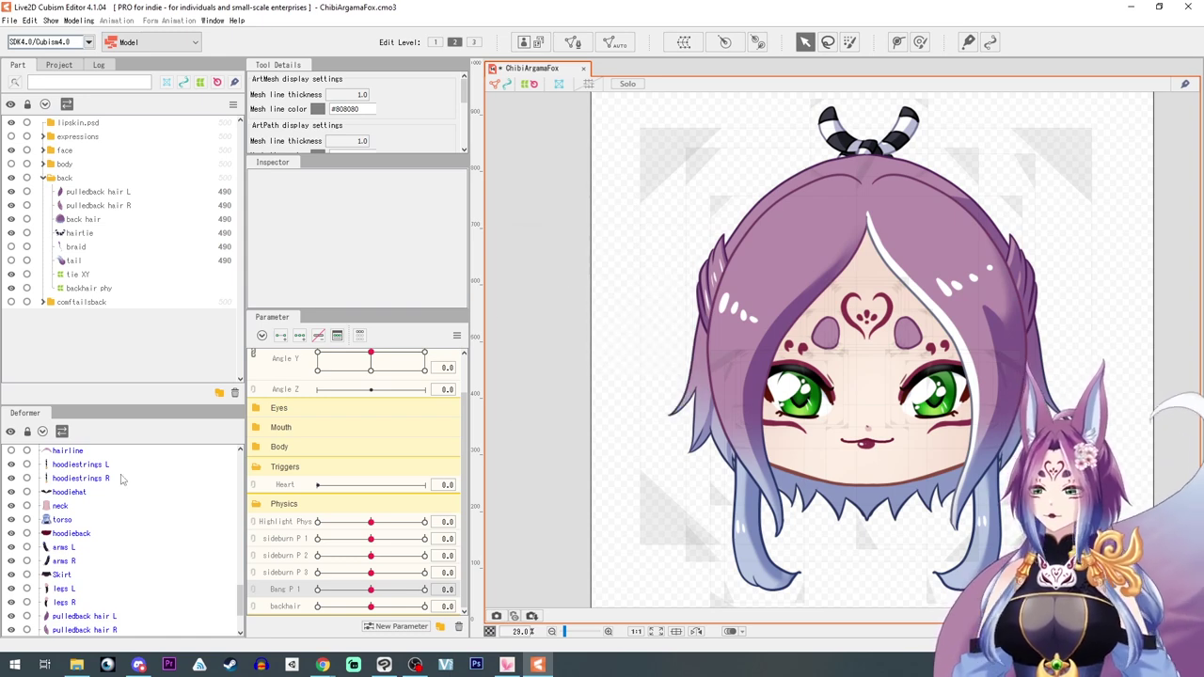
Create a warp deformer named pulled R XY as the parent of pulledback hair R
{"action": "left_click", "coordinate": [72, 209]}
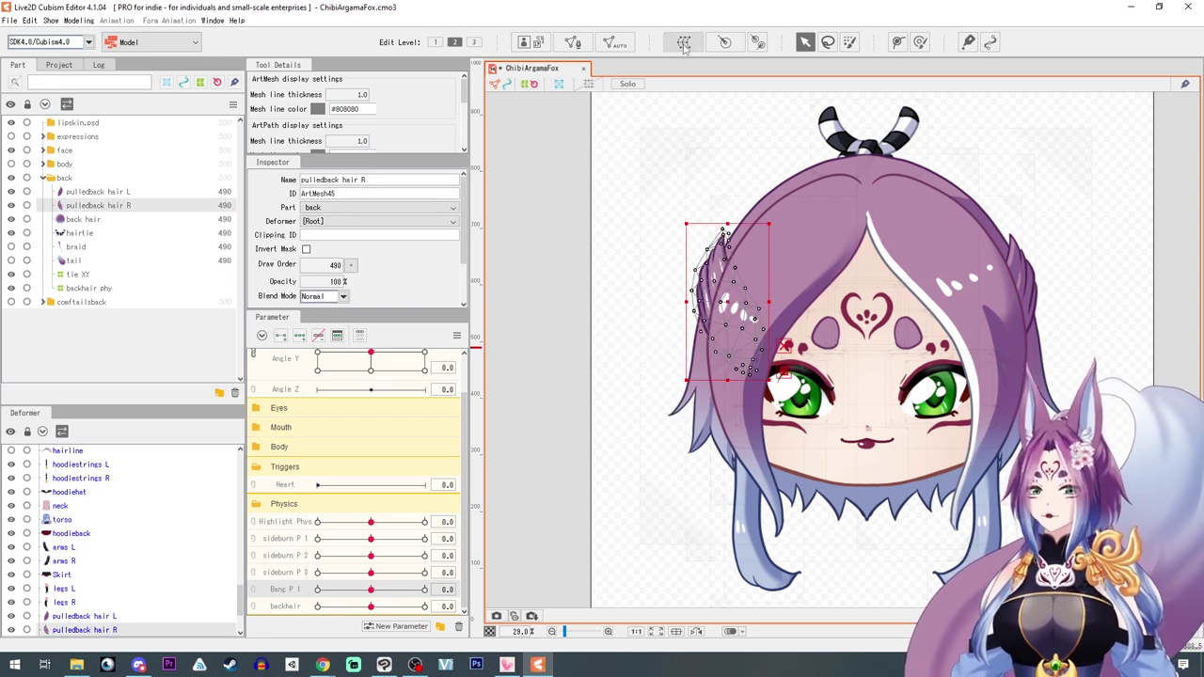
{"action": "left_click", "coordinate": [684, 41]}
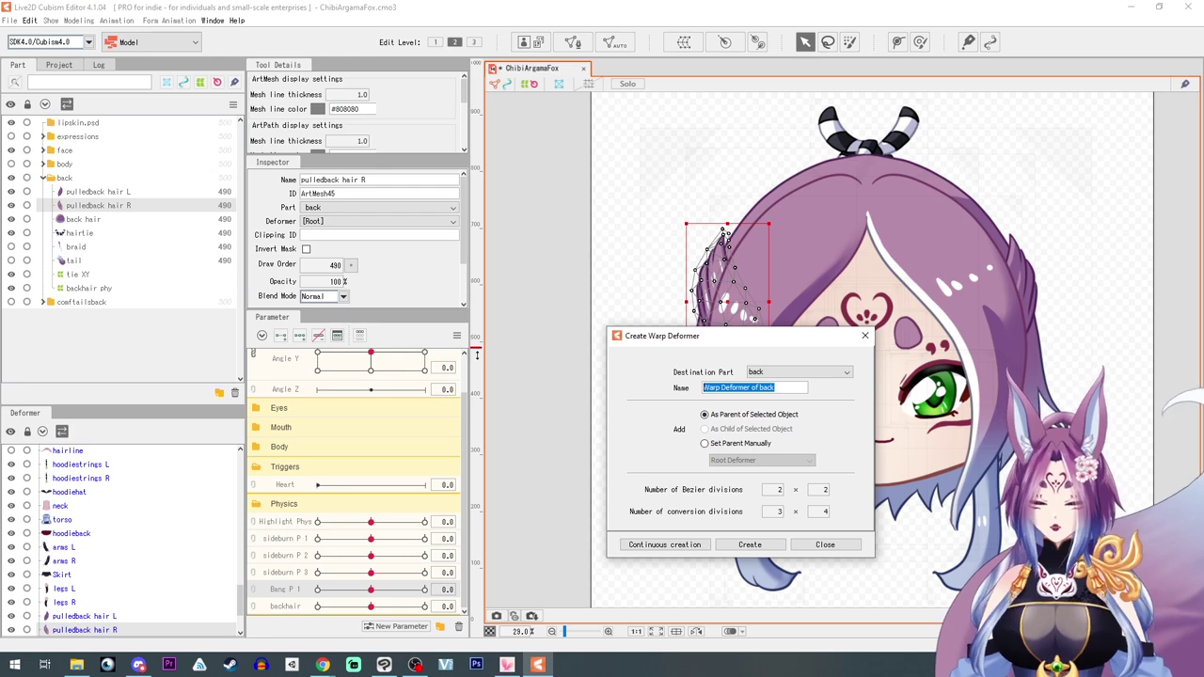
{"action": "type", "text": "pulled R XY"}
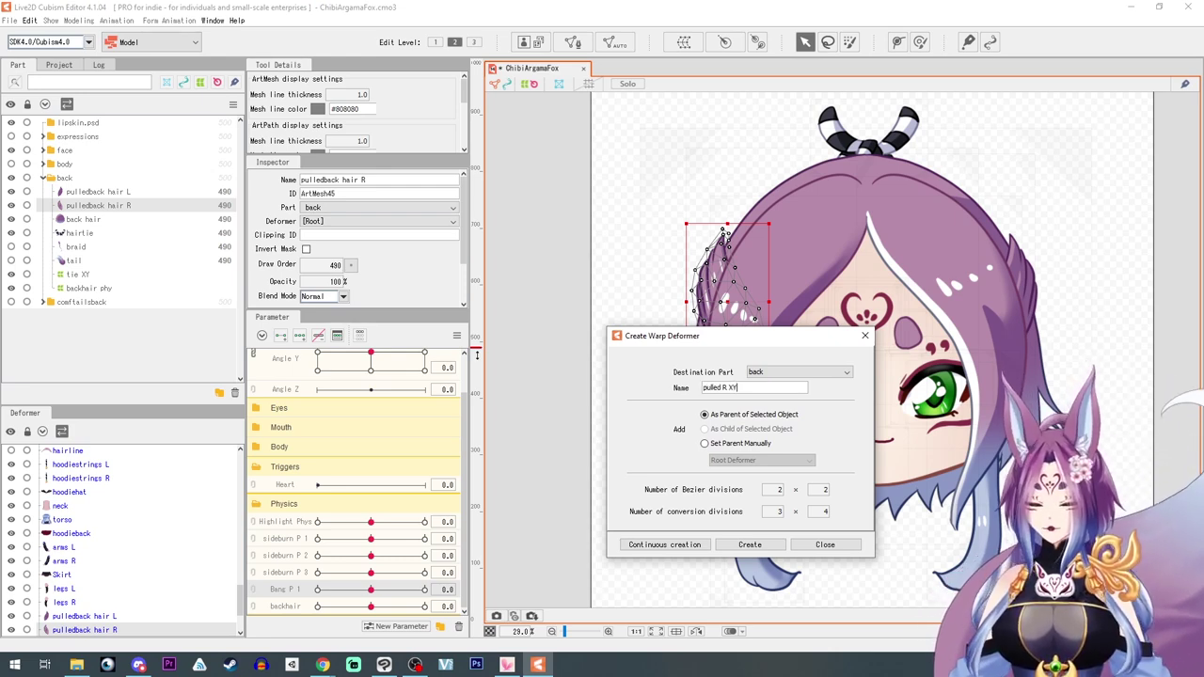
{"action": "left_click", "coordinate": [750, 544]}
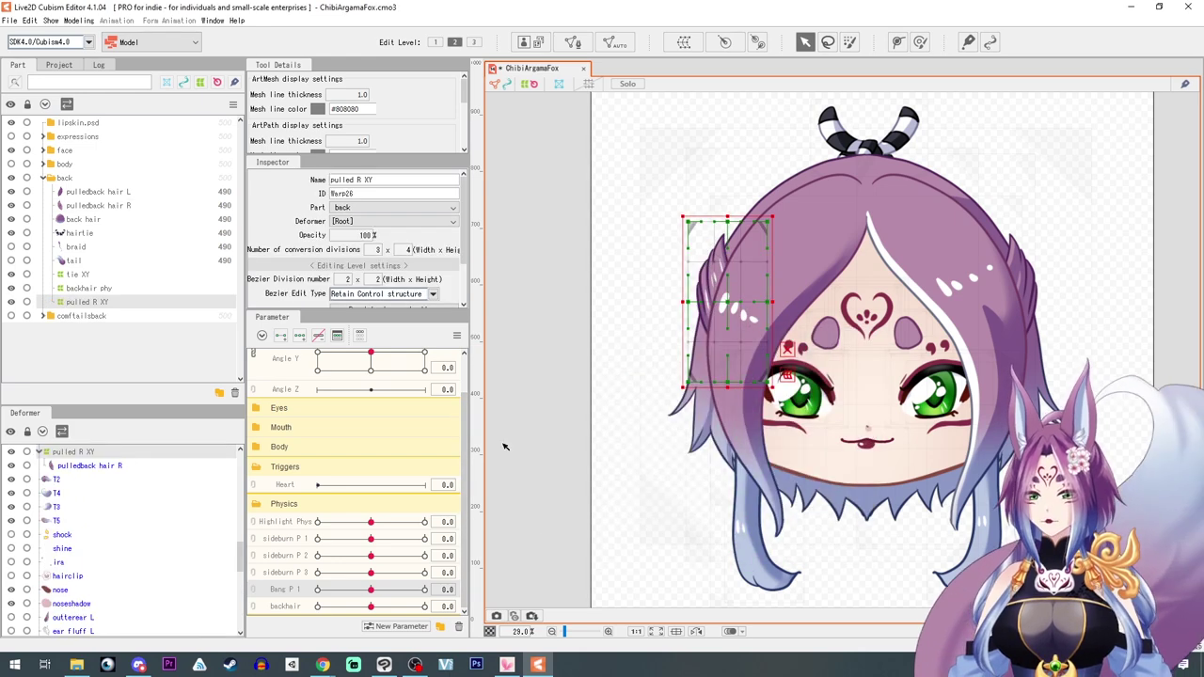
Separate Angle X from Angle Y and add three Angle X keys to pulled R XY
{"action": "scroll", "coordinate": [320, 380], "scroll_direction": "up", "scroll_amount": 2}
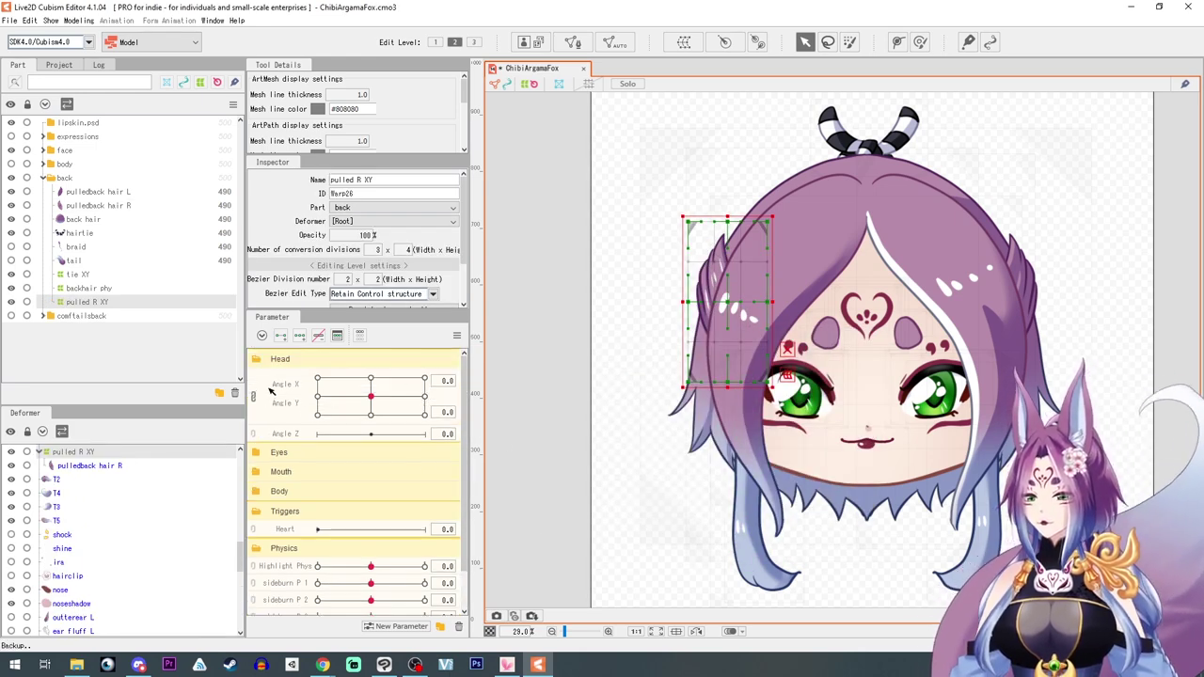
{"action": "left_click", "coordinate": [253, 396]}
{"action": "left_click", "coordinate": [276, 377]}
{"action": "left_click", "coordinate": [299, 336]}
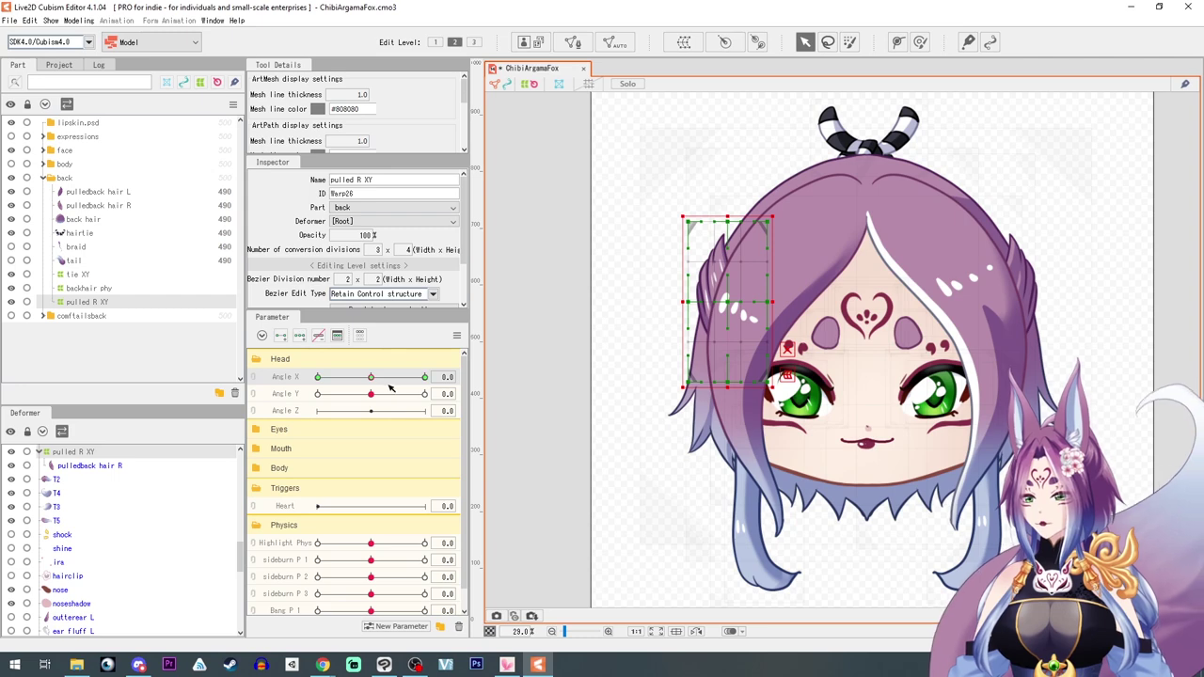
Set pulled R XY's conversion divisions to 2 × 2 and, at Angle X 0, move its upper and middle outer points slightly inward
{"action": "scroll", "coordinate": [631, 295], "scroll_direction": "up", "scroll_amount": 5}
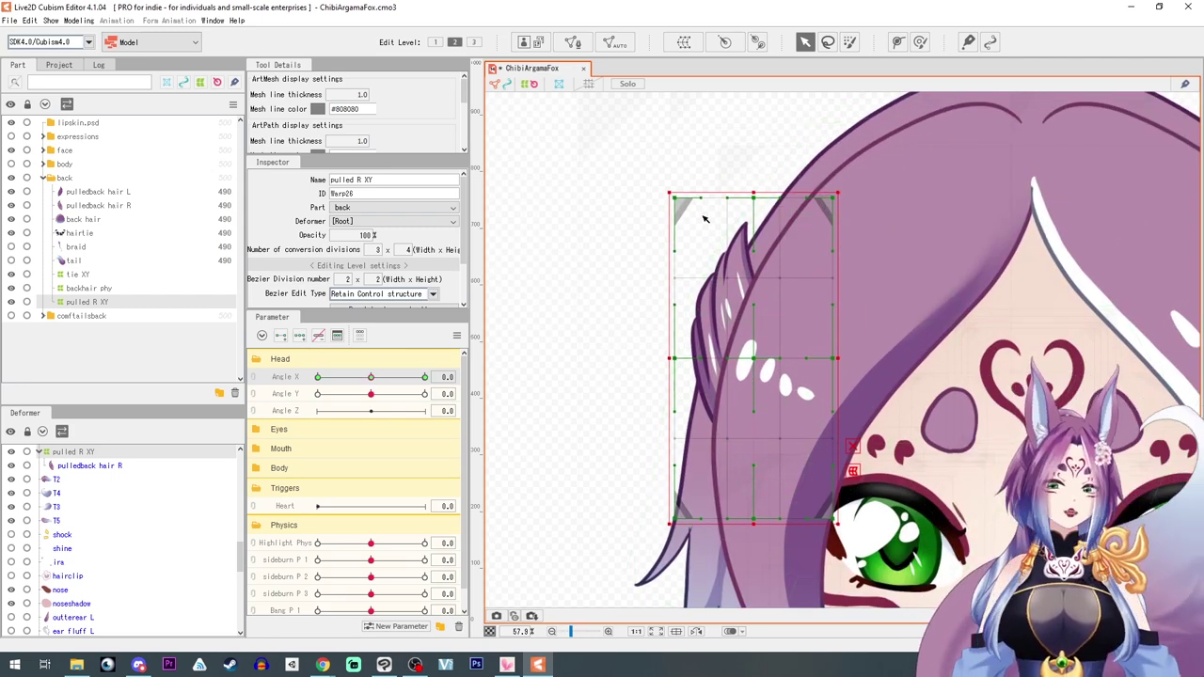
{"action": "left_click_drag", "start_coordinate": [378, 250], "coordinate": [395, 253]}
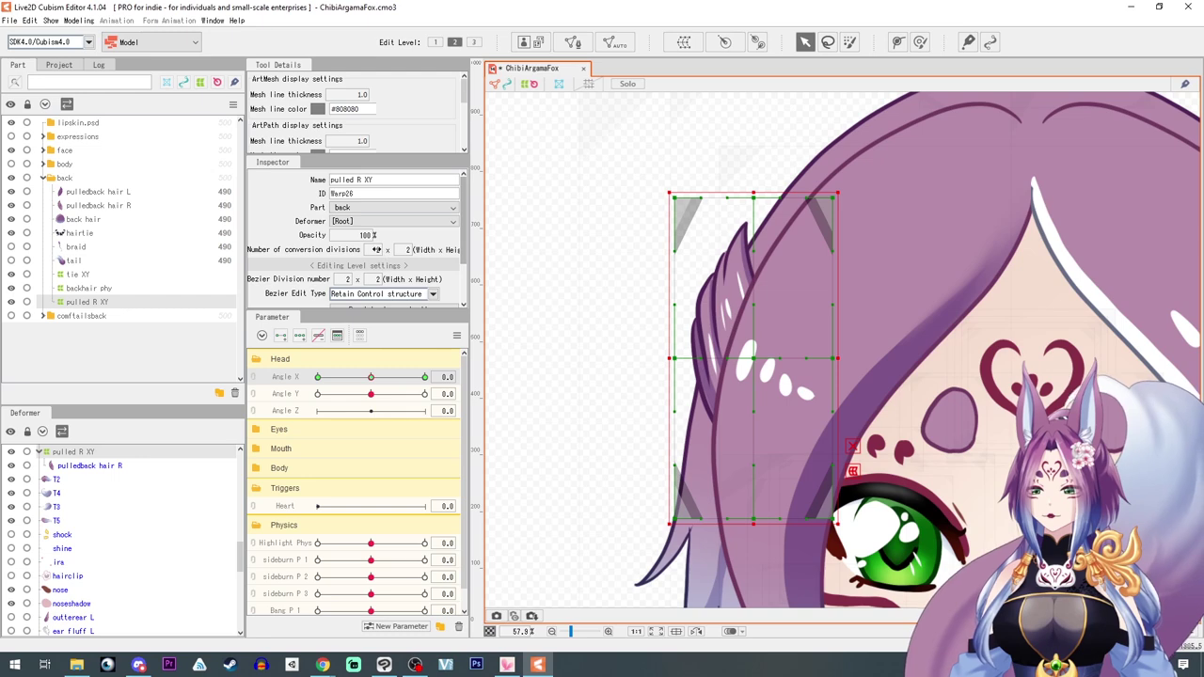
{"action": "left_click_drag", "start_coordinate": [684, 202], "coordinate": [772, 208]}
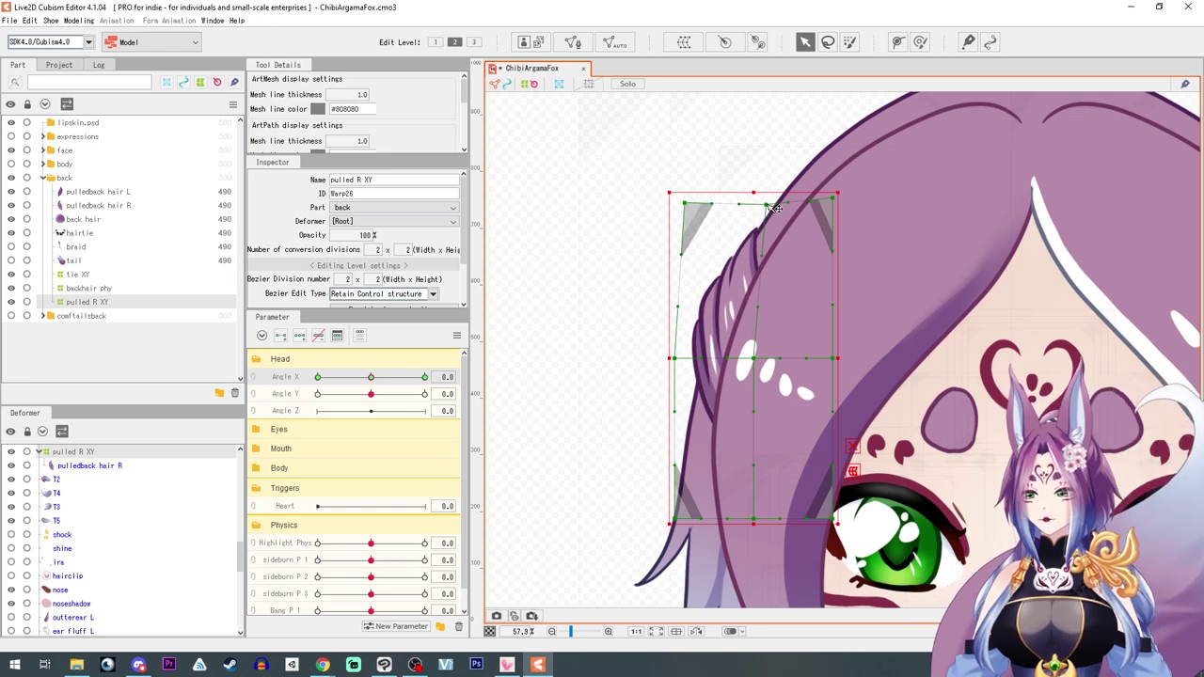
{"action": "left_click_drag", "start_coordinate": [684, 361], "coordinate": [696, 376]}
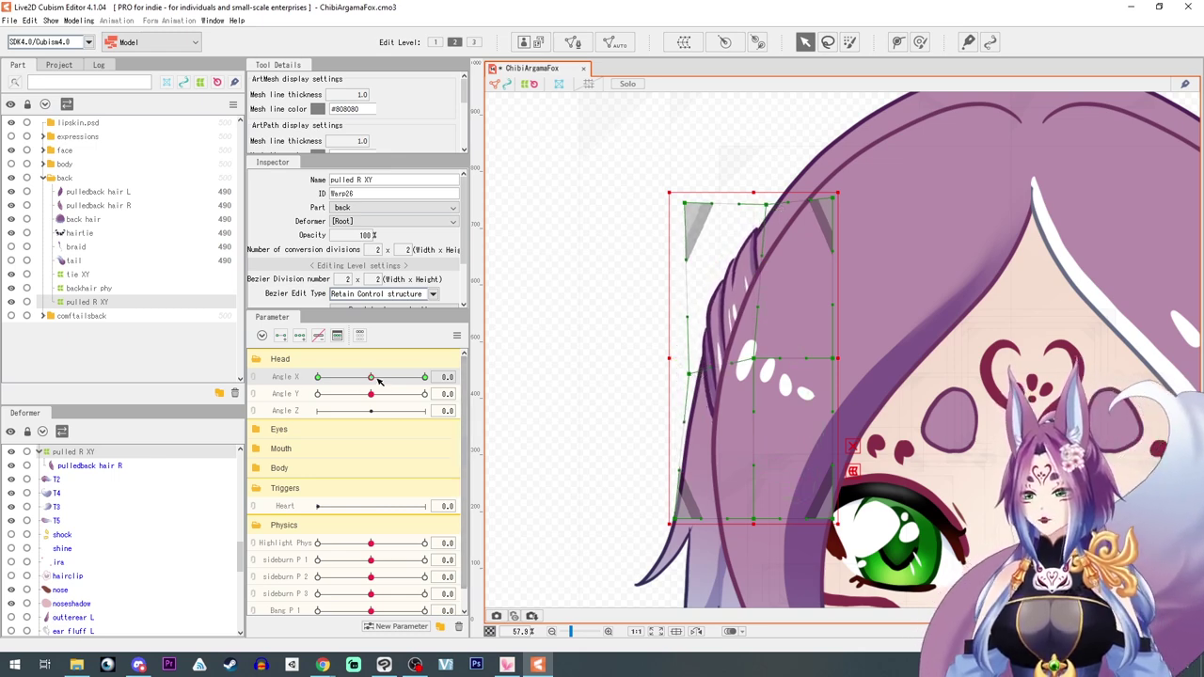
Check Angle X 30, and at -30 move pulled R XY's upper outer, upper middle and outer middle points inward
{"action": "left_click_drag", "start_coordinate": [372, 377], "coordinate": [426, 379]}
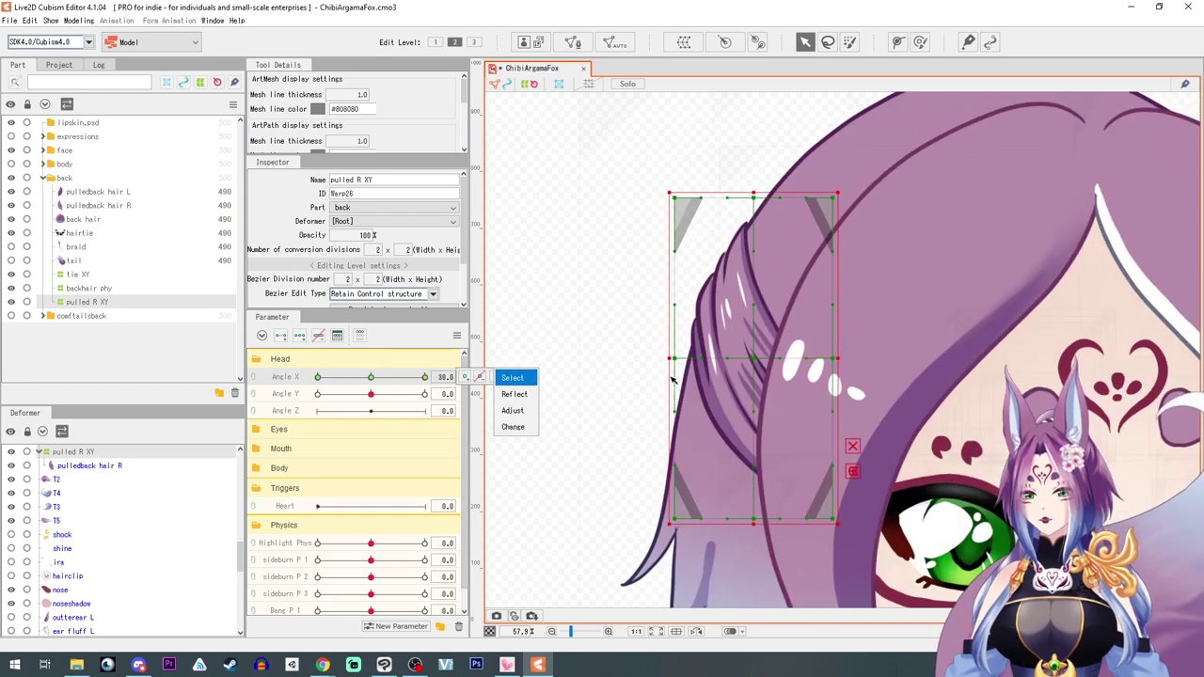
{"action": "left_click", "coordinate": [317, 377]}
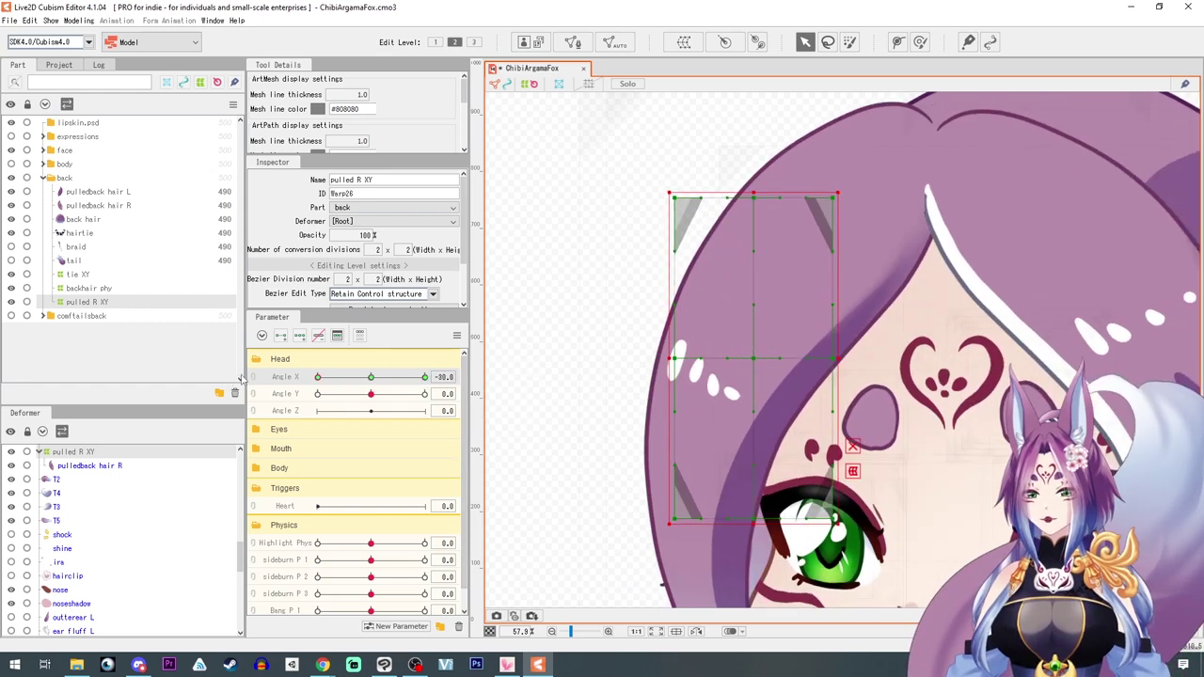
{"action": "left_click_drag", "start_coordinate": [678, 202], "coordinate": [770, 204]}
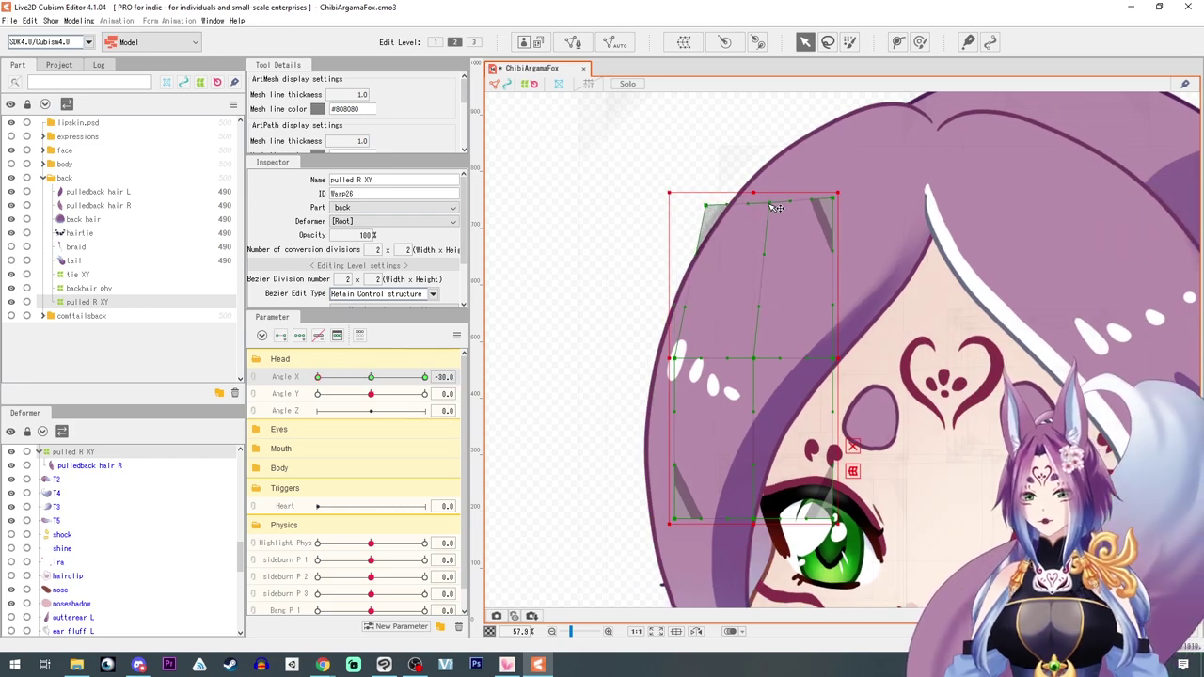
{"action": "left_click_drag", "start_coordinate": [675, 360], "coordinate": [687, 360]}
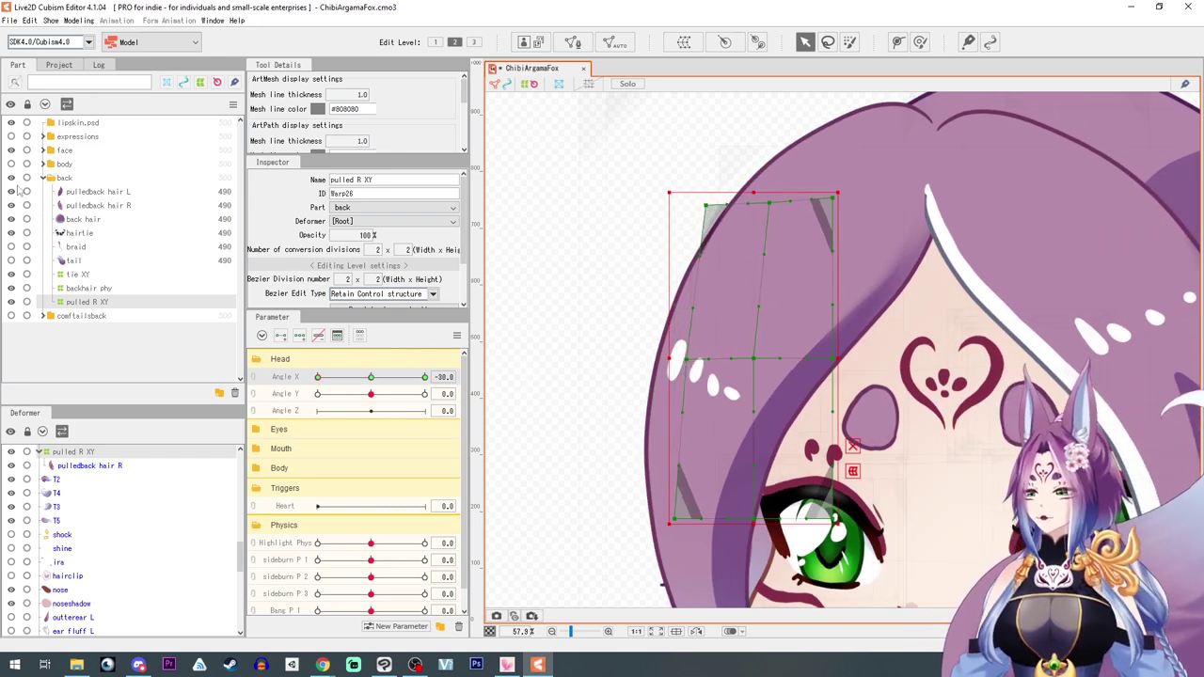
Expand the face part and hide its front hair layers
{"action": "left_click", "coordinate": [43, 150]}
{"action": "left_click_drag", "start_coordinate": [11, 164], "coordinate": [12, 220]}
{"action": "left_click_drag", "start_coordinate": [905, 602], "coordinate": [879, 566]}
Add three Angle Y keys to pulled R XY and at 30 move its upper and middle outer points inward
{"action": "left_click", "coordinate": [279, 379]}
{"action": "left_click", "coordinate": [425, 394]}
{"action": "left_click_drag", "start_coordinate": [657, 168], "coordinate": [668, 176]}
{"action": "left_click_drag", "start_coordinate": [662, 339], "coordinate": [675, 324]}
At Angle Y -30, raise pulled R XY's upper outer point, nudge further points slightly inward, and return Angle Y to 0
{"action": "left_click", "coordinate": [318, 395]}
{"action": "left_click_drag", "start_coordinate": [659, 168], "coordinate": [663, 153]}
{"action": "scroll", "coordinate": [815, 357], "scroll_direction": "down", "scroll_amount": 4}
{"action": "left_click_drag", "start_coordinate": [741, 256], "coordinate": [750, 250]}
{"action": "left_click_drag", "start_coordinate": [741, 348], "coordinate": [745, 348]}
{"action": "mouse_move", "coordinate": [318, 394]}
{"action": "left_mouse_down"}
{"action": "mouse_move", "coordinate": [349, 396]}
{"action": "mouse_move", "coordinate": [318, 395]}
{"action": "left_mouse_up"}
{"action": "scroll", "coordinate": [696, 292], "scroll_direction": "up", "scroll_amount": 4}
{"action": "left_click", "coordinate": [370, 394]}
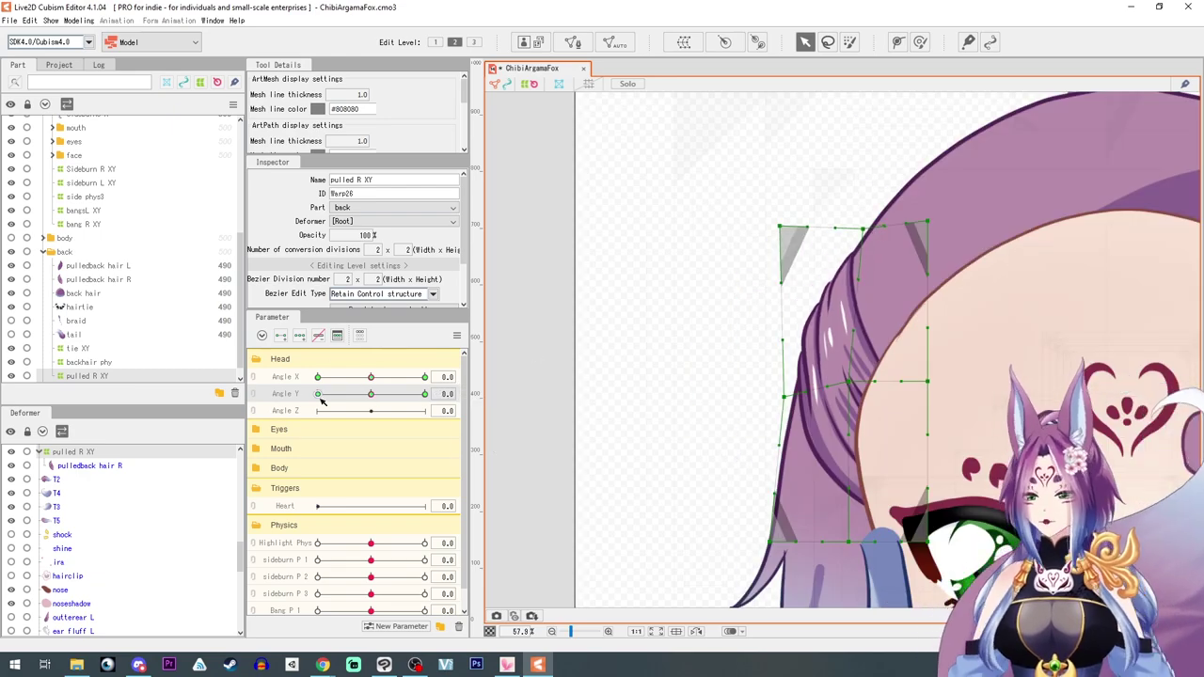
Preview pulled R XY at Angle Y -30 and 30 and at Angle X 30, and return both angles to 0
{"action": "left_click", "coordinate": [317, 393]}
{"action": "scroll", "coordinate": [936, 350], "scroll_direction": "down", "scroll_amount": 2}
{"action": "left_click_drag", "start_coordinate": [411, 394], "coordinate": [432, 396]}
{"action": "scroll", "coordinate": [874, 400], "scroll_direction": "down", "scroll_amount": 4}
{"action": "left_click", "coordinate": [371, 394]}
{"action": "left_click", "coordinate": [425, 377]}
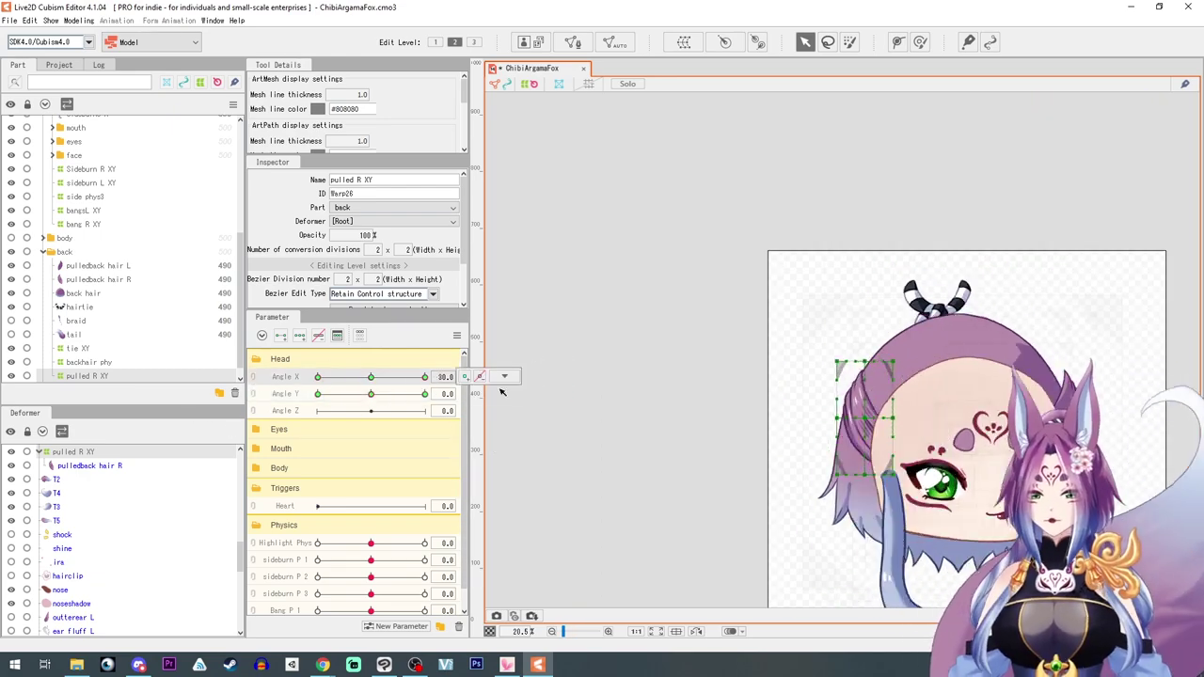
{"action": "left_click", "coordinate": [371, 376]}
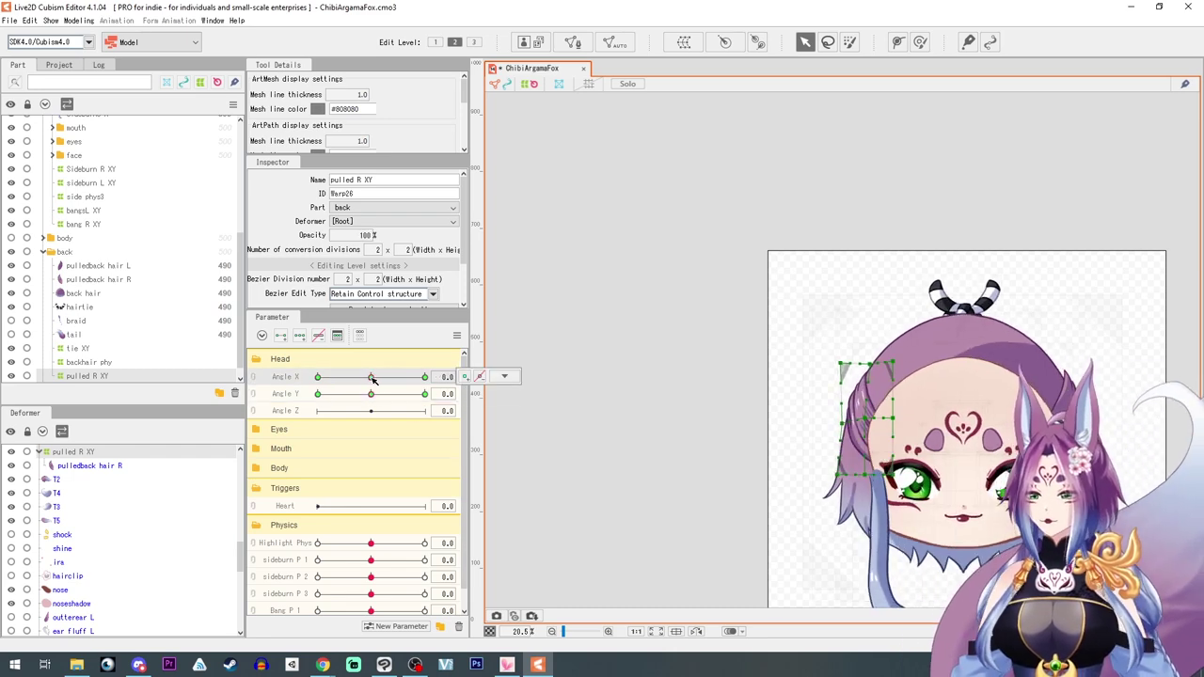
Link Angle X with Angle Y and synthesize the corner poses of pulled R XY
{"action": "left_click", "coordinate": [254, 381]}
{"action": "left_click", "coordinate": [457, 336]}
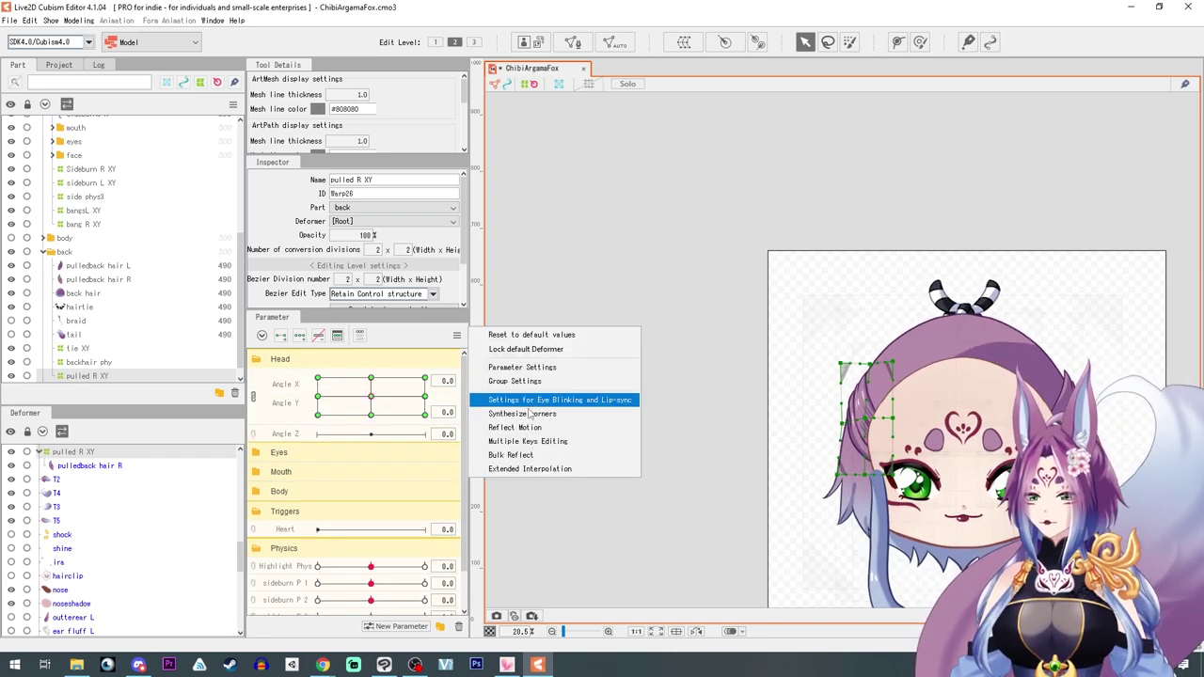
{"action": "left_click", "coordinate": [529, 415]}
{"action": "left_click", "coordinate": [758, 431]}
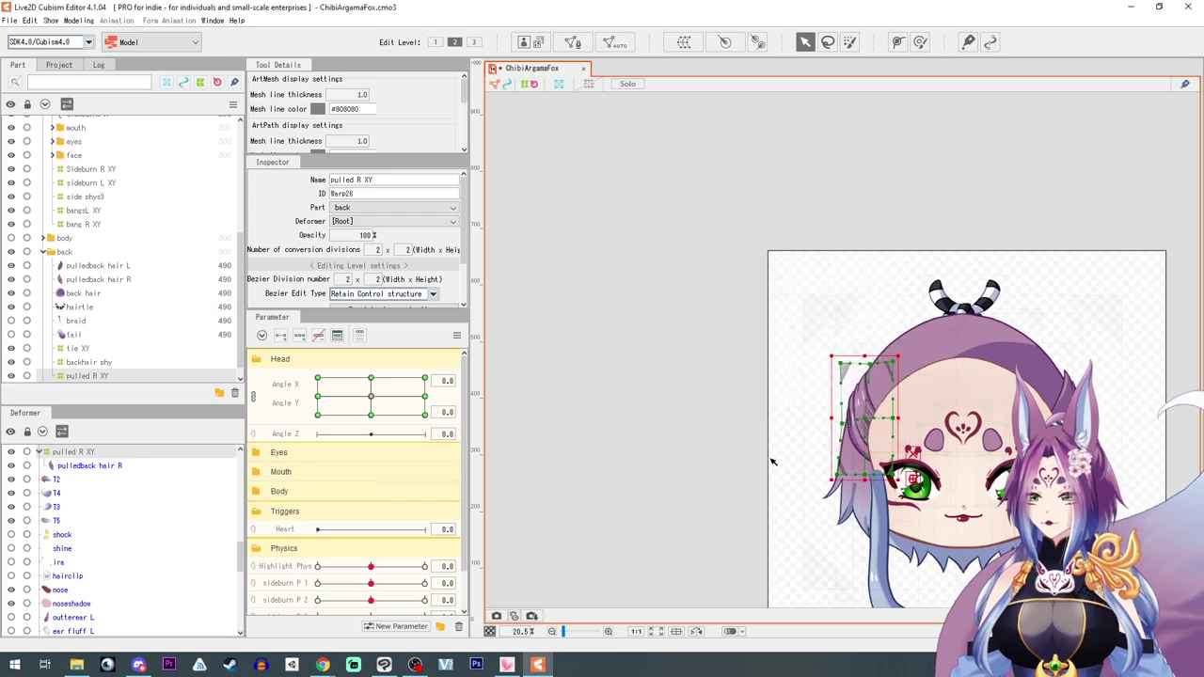
At Angle X 30, nudge pulled R XY's upper middle point inward for both Angle Y 30 and -30
{"action": "scroll", "coordinate": [775, 471], "scroll_direction": "up", "scroll_amount": 1}
{"action": "left_click_drag", "start_coordinate": [368, 400], "coordinate": [513, 369]}
{"action": "scroll", "coordinate": [857, 392], "scroll_direction": "up", "scroll_amount": 2}
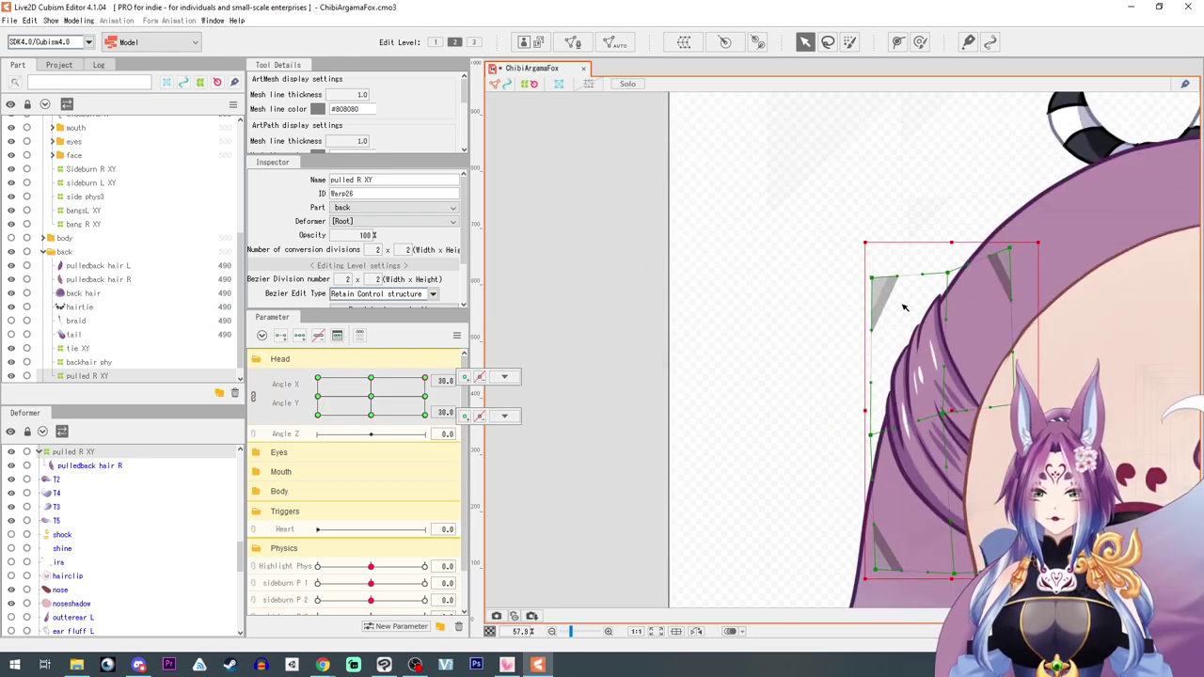
{"action": "left_click_drag", "start_coordinate": [950, 272], "coordinate": [953, 273]}
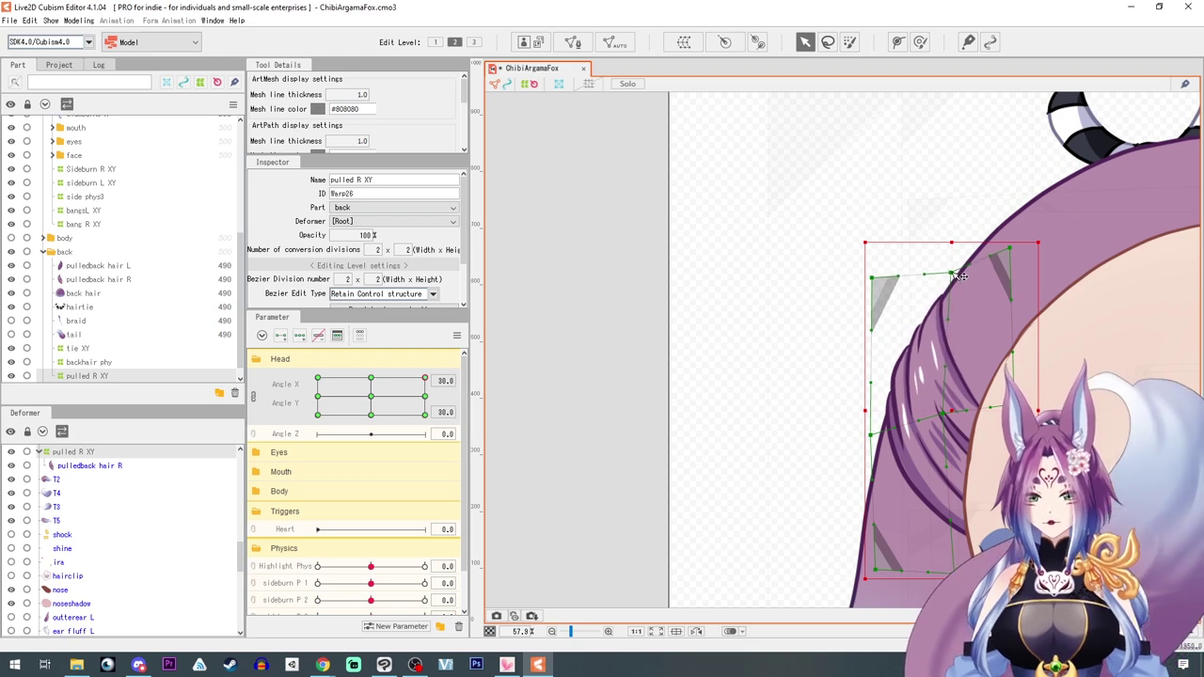
{"action": "left_click_drag", "start_coordinate": [426, 387], "coordinate": [433, 447]}
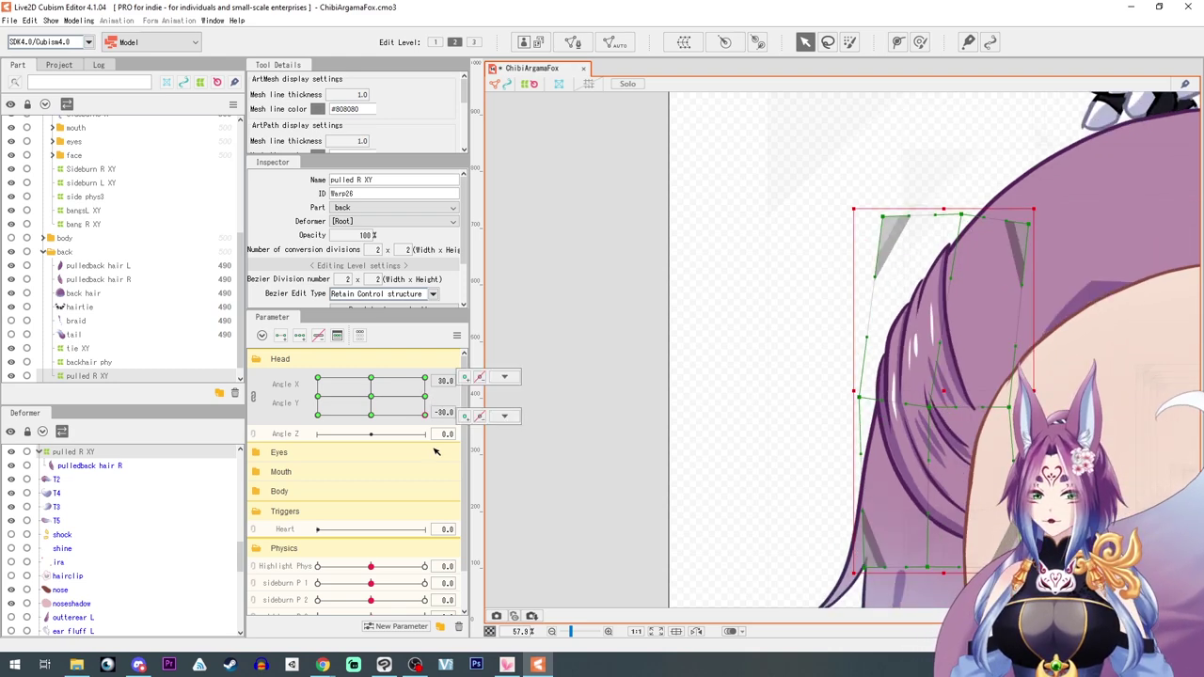
{"action": "left_click_drag", "start_coordinate": [963, 215], "coordinate": [966, 219]}
At Angle X 30 and Angle Y 0, move pulled R XY's upper middle point slightly inward
{"action": "left_click_drag", "start_coordinate": [424, 414], "coordinate": [424, 396]}
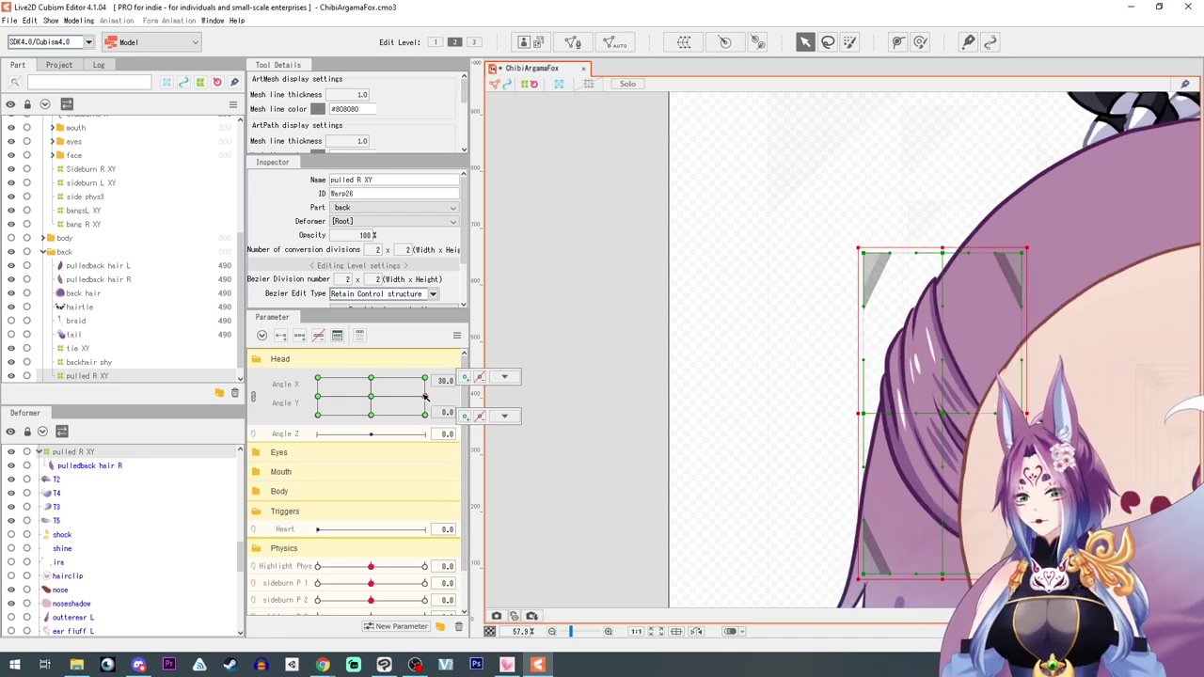
{"action": "left_click", "coordinate": [956, 256]}
{"action": "left_click_drag", "start_coordinate": [941, 254], "coordinate": [945, 255]}
Inspect pulled R XY at Angle X -30 with Angle Y 30 and -30, and return to the neutral pose
{"action": "left_click_drag", "start_coordinate": [424, 396], "coordinate": [316, 353]}
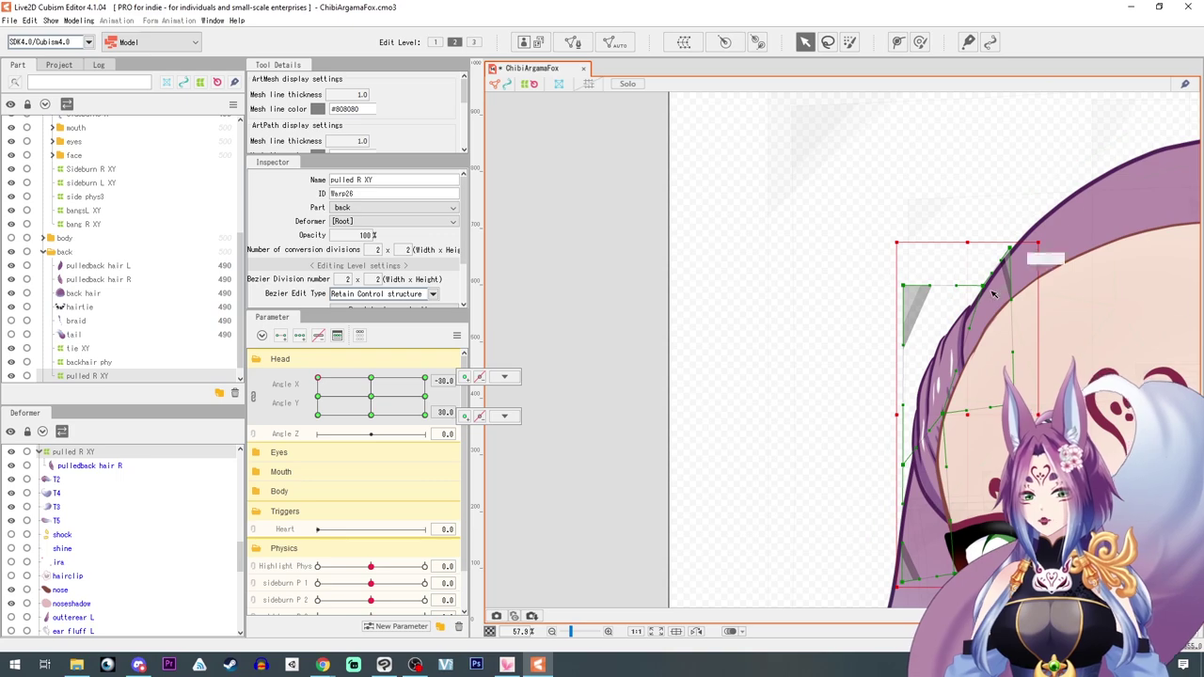
{"action": "left_click", "coordinate": [319, 412]}
{"action": "scroll", "coordinate": [741, 409], "scroll_direction": "down", "scroll_amount": 3}
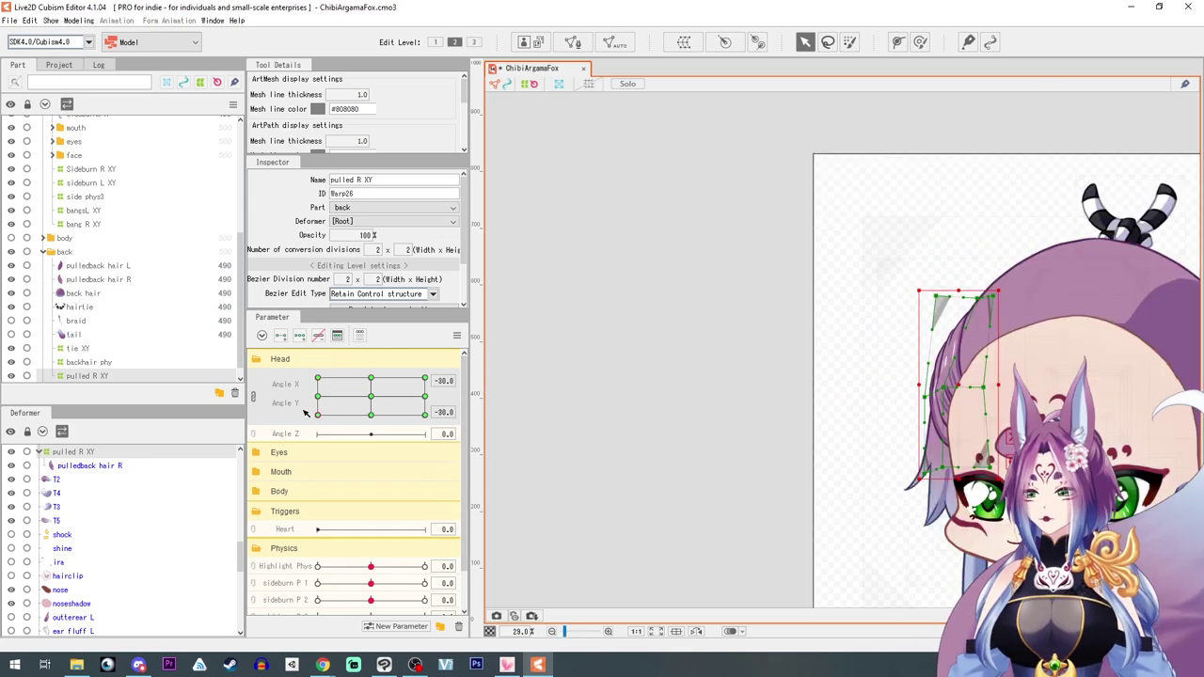
{"action": "left_click", "coordinate": [371, 396]}
Create a warp deformer named pulledback L XY as the parent of pulledback hair L
{"action": "left_click", "coordinate": [94, 267]}
{"action": "left_click_drag", "start_coordinate": [903, 414], "coordinate": [684, 380]}
{"action": "left_click", "coordinate": [684, 42]}
{"action": "left_click_drag", "start_coordinate": [779, 388], "coordinate": [539, 358]}
{"action": "type", "text": "pulledback L XY"}
{"action": "left_click", "coordinate": [750, 543]}
Separate Angle X from Angle Y and add three Angle X keys to pulledback L XY
{"action": "left_click", "coordinate": [253, 396]}
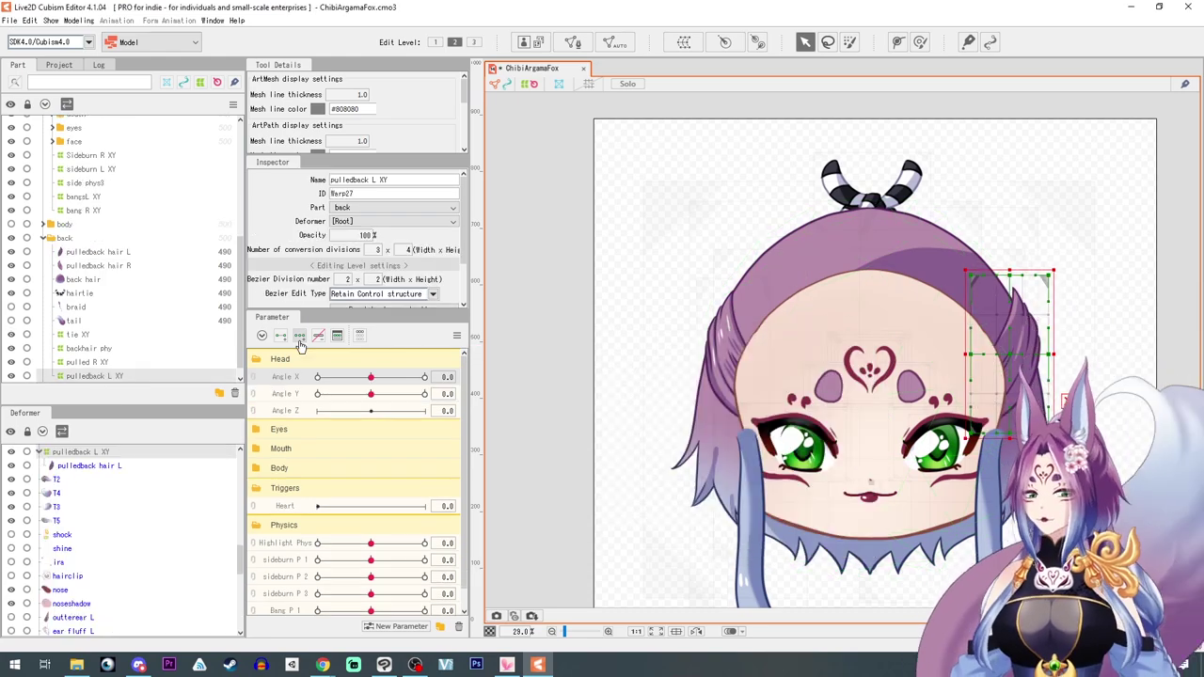
{"action": "left_click", "coordinate": [300, 335]}
{"action": "scroll", "coordinate": [924, 399], "scroll_direction": "up", "scroll_amount": 2}
Compare pulledback L XY across Angle X -30, 0 and 30, selecting its upper outer grid points at 30, and return to 0
{"action": "left_click", "coordinate": [318, 378]}
{"action": "left_click", "coordinate": [370, 378]}
{"action": "left_click", "coordinate": [425, 377]}
{"action": "left_click_drag", "start_coordinate": [1055, 213], "coordinate": [1117, 351]}
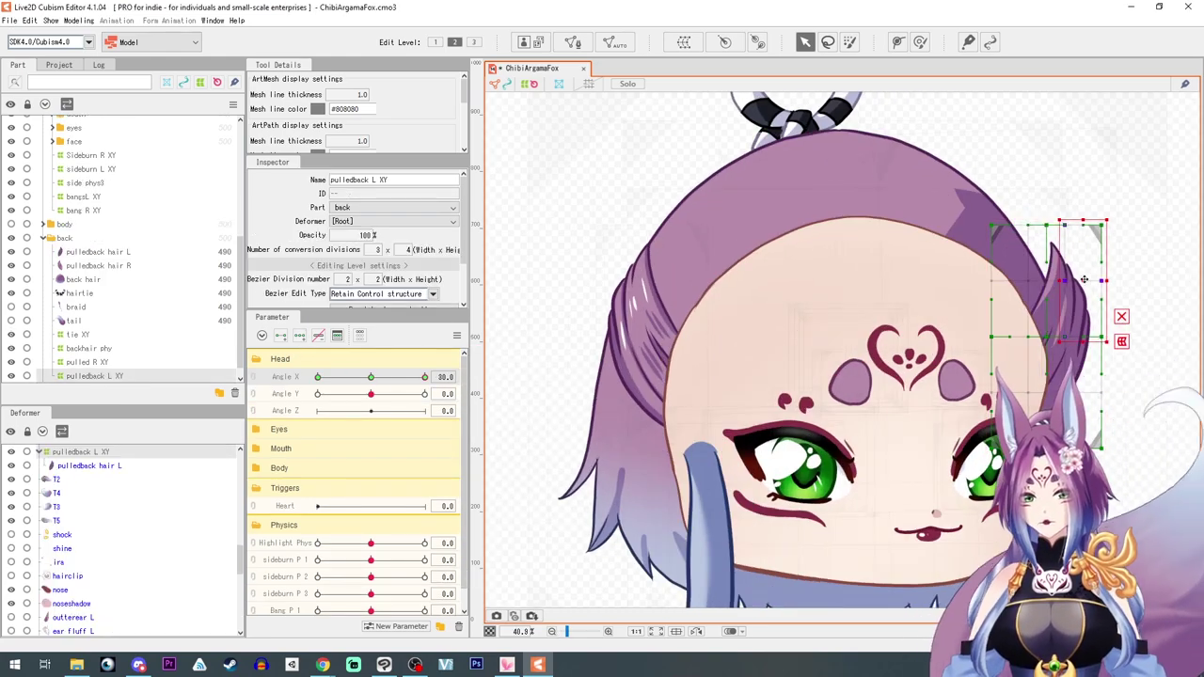
{"action": "left_click", "coordinate": [318, 377]}
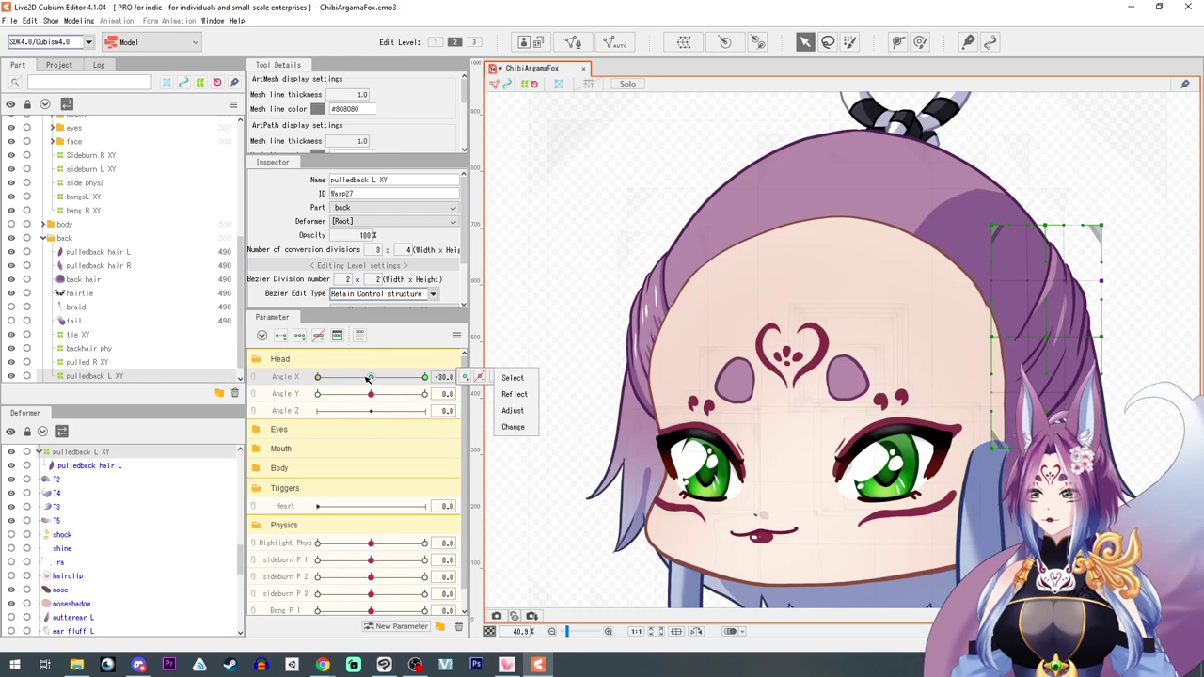
{"action": "left_click", "coordinate": [371, 377]}
Add three Angle Y keys to pulledback L XY and at 30 move its upper and middle outer points inward and down
{"action": "left_click", "coordinate": [371, 395]}
{"action": "left_click", "coordinate": [299, 336]}
{"action": "left_click", "coordinate": [424, 394]}
{"action": "left_click_drag", "start_coordinate": [1102, 225], "coordinate": [1038, 239]}
{"action": "left_click_drag", "start_coordinate": [1102, 337], "coordinate": [1096, 347]}
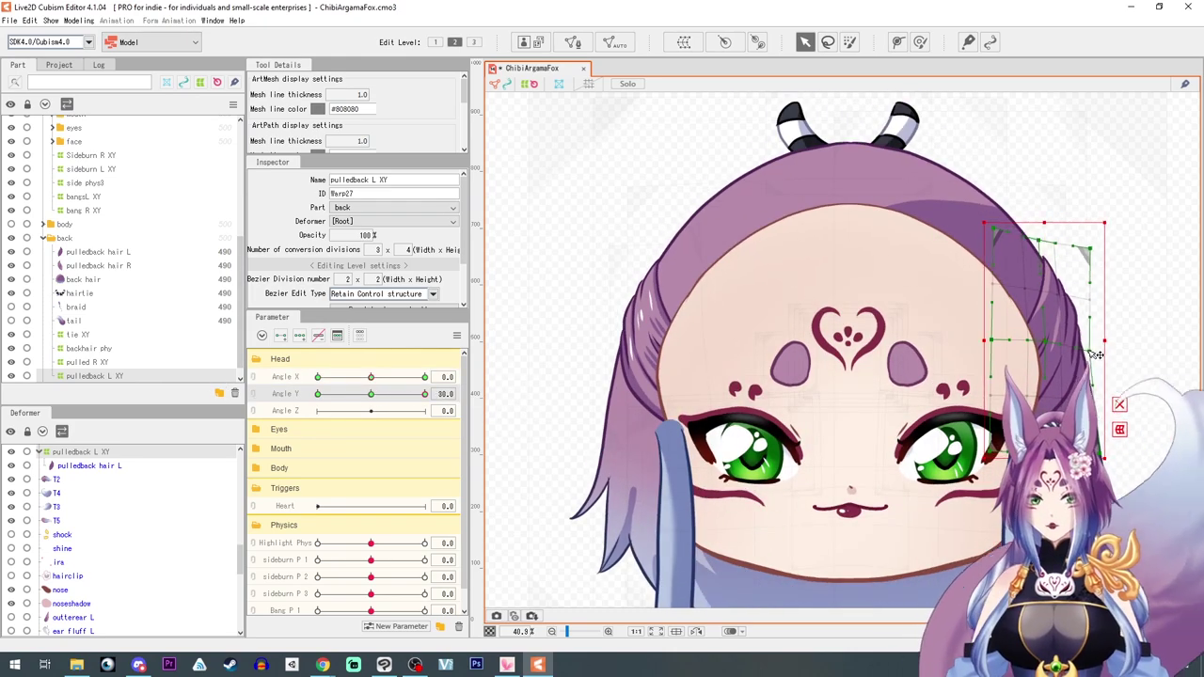
At Angle Y -30, move the upper middle grid point of pulledback L XY upward, and return Angle Y to 0
{"action": "left_click", "coordinate": [318, 394]}
{"action": "left_click_drag", "start_coordinate": [1041, 229], "coordinate": [1040, 215]}
{"action": "left_click", "coordinate": [371, 394]}
Link Angle X with Angle Y, synthesize the corner forms of pulledback L XY, and check them before returning to 0
{"action": "left_click", "coordinate": [253, 377]}
{"action": "left_click", "coordinate": [457, 336]}
{"action": "left_click", "coordinate": [537, 413]}
{"action": "left_click", "coordinate": [318, 415]}
{"action": "left_click", "coordinate": [424, 415]}
{"action": "left_click_drag", "start_coordinate": [424, 415], "coordinate": [371, 396]}
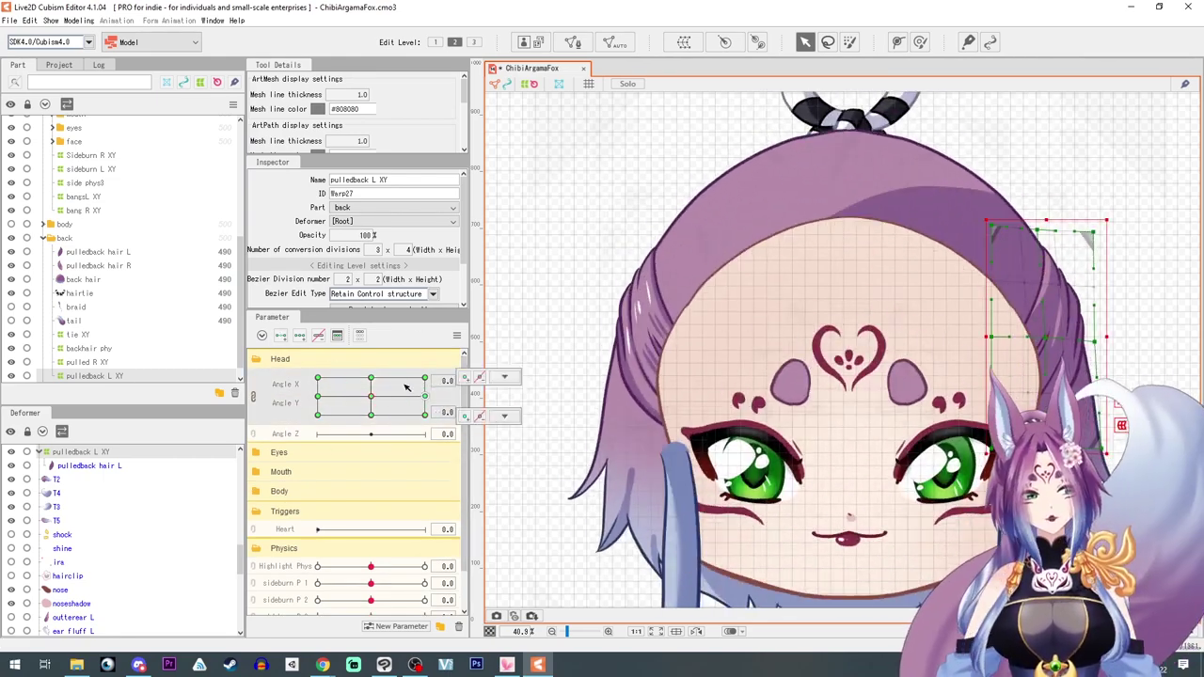
Show the bangs again in the face part and hide the canvas grid
{"action": "scroll", "coordinate": [48, 223], "scroll_direction": "up", "scroll_amount": 5}
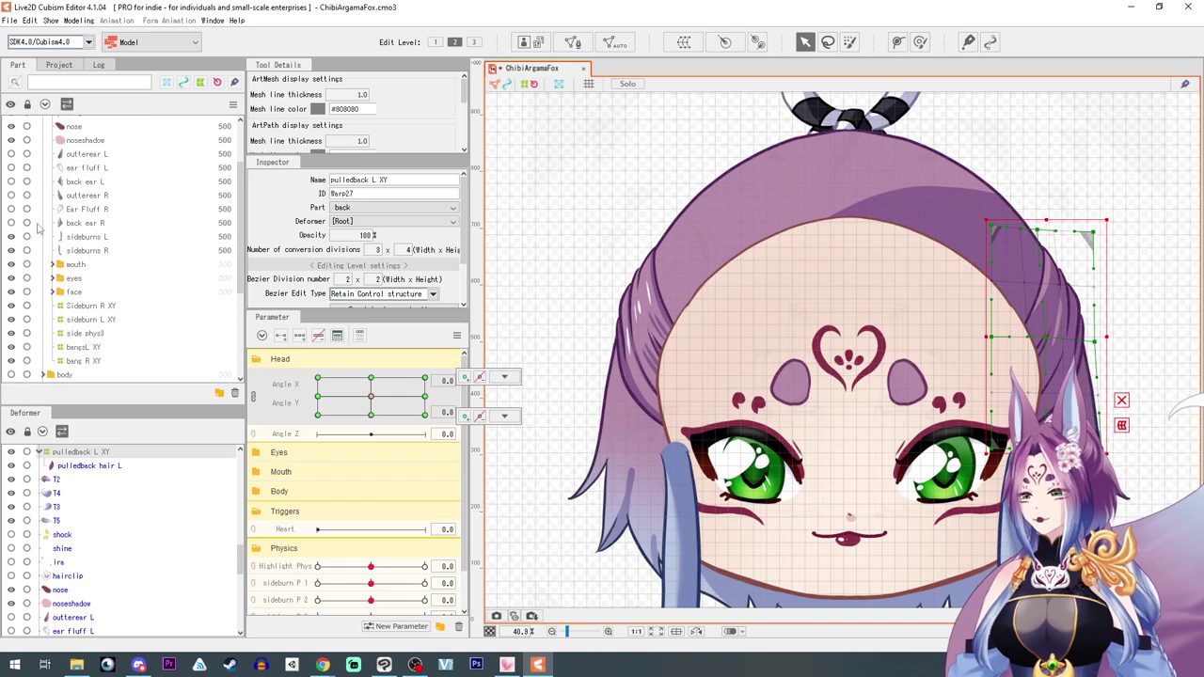
{"action": "left_click", "coordinate": [11, 179]}
{"action": "scroll", "coordinate": [932, 348], "scroll_direction": "down", "scroll_amount": 4}
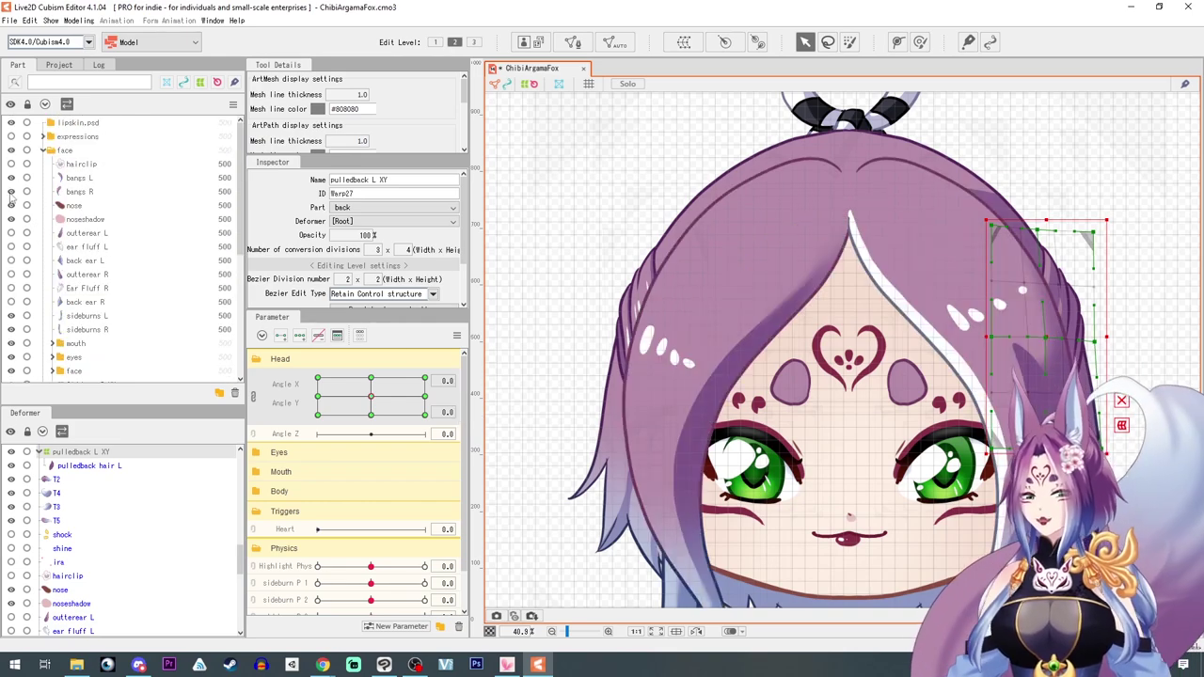
{"action": "left_click", "coordinate": [589, 84]}
Clear the selection, preview the whole head at Angle X -30 and Angle Y 30, and return both angles to 0
{"action": "left_click", "coordinate": [865, 231]}
{"action": "left_click", "coordinate": [818, 192]}
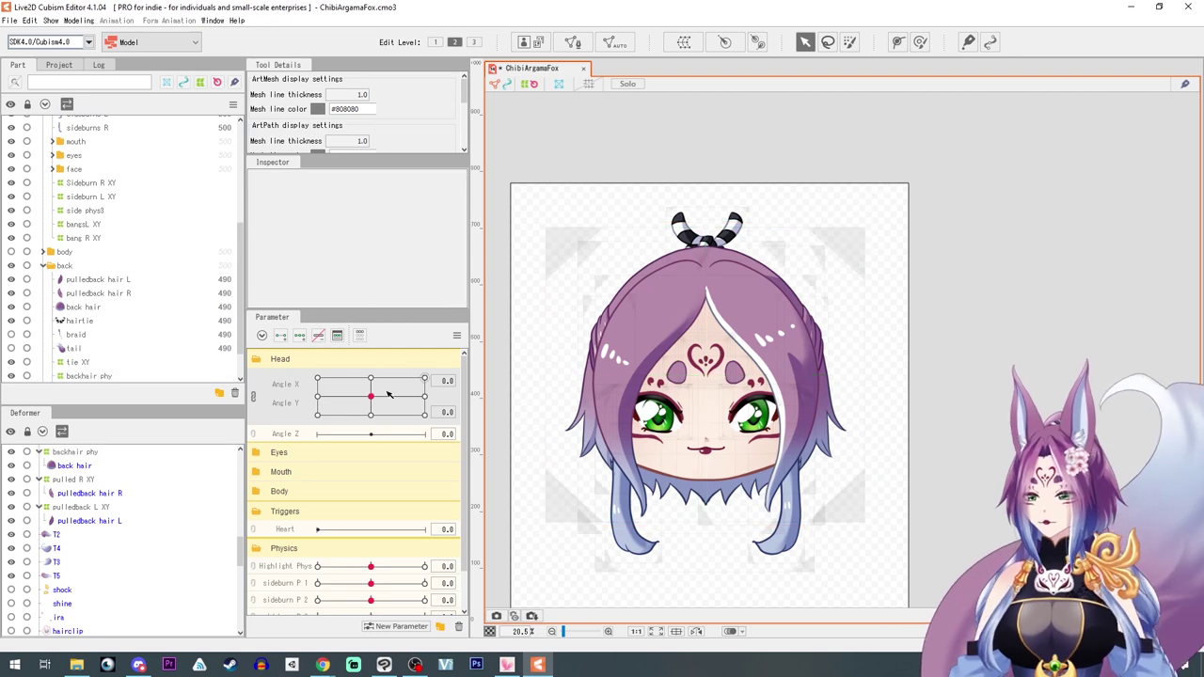
{"action": "left_click_drag", "start_coordinate": [409, 380], "coordinate": [317, 378]}
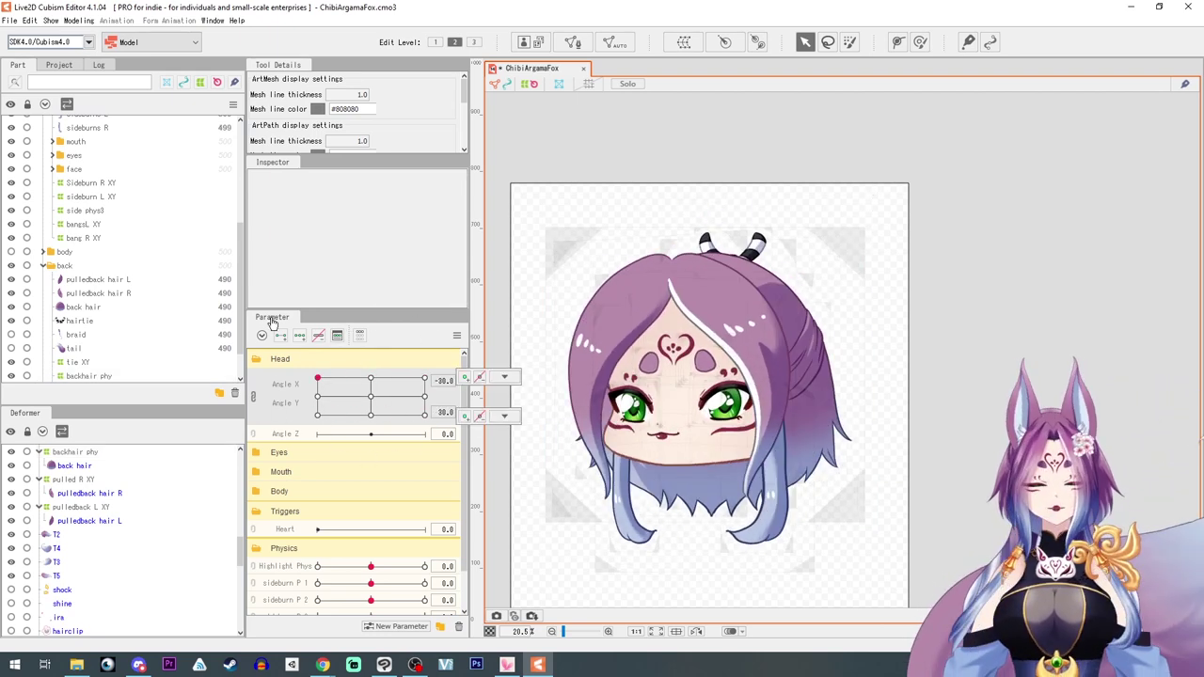
{"action": "left_click_drag", "start_coordinate": [270, 322], "coordinate": [371, 397]}
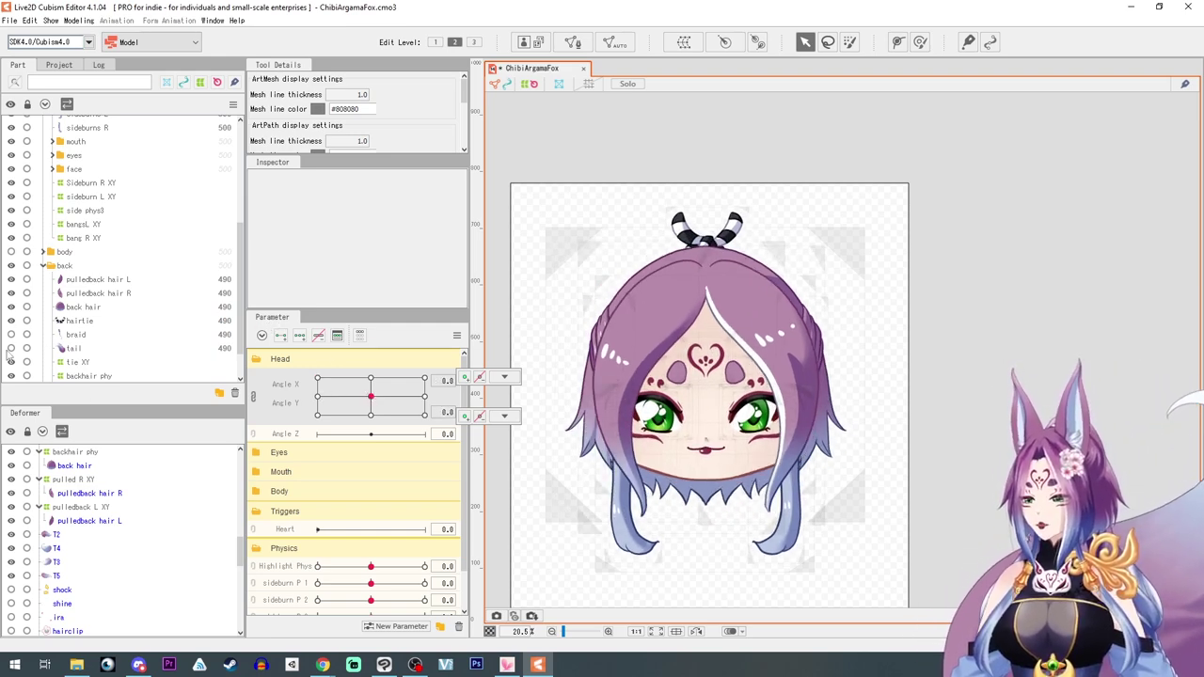
Show the braid in the back part, and show the tail briefly before hiding it again
{"action": "left_click", "coordinate": [11, 335]}
{"action": "left_click", "coordinate": [12, 335]}
{"action": "left_click", "coordinate": [11, 335]}
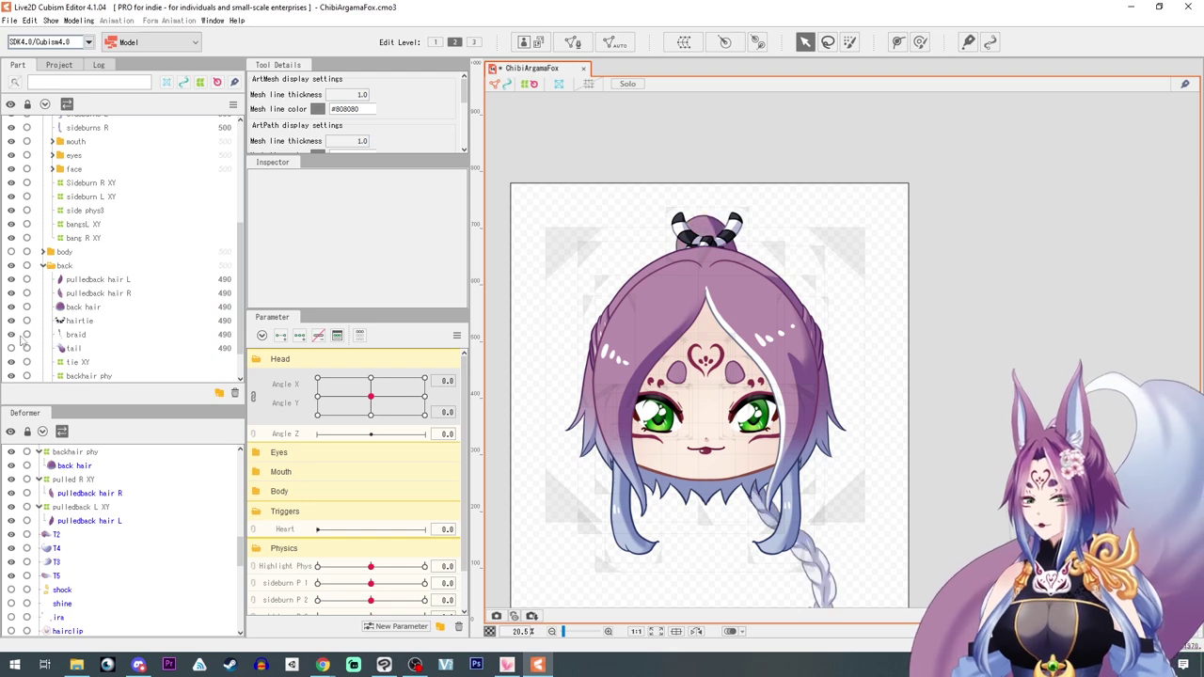
{"action": "scroll", "coordinate": [681, 301], "scroll_direction": "down", "scroll_amount": 3}
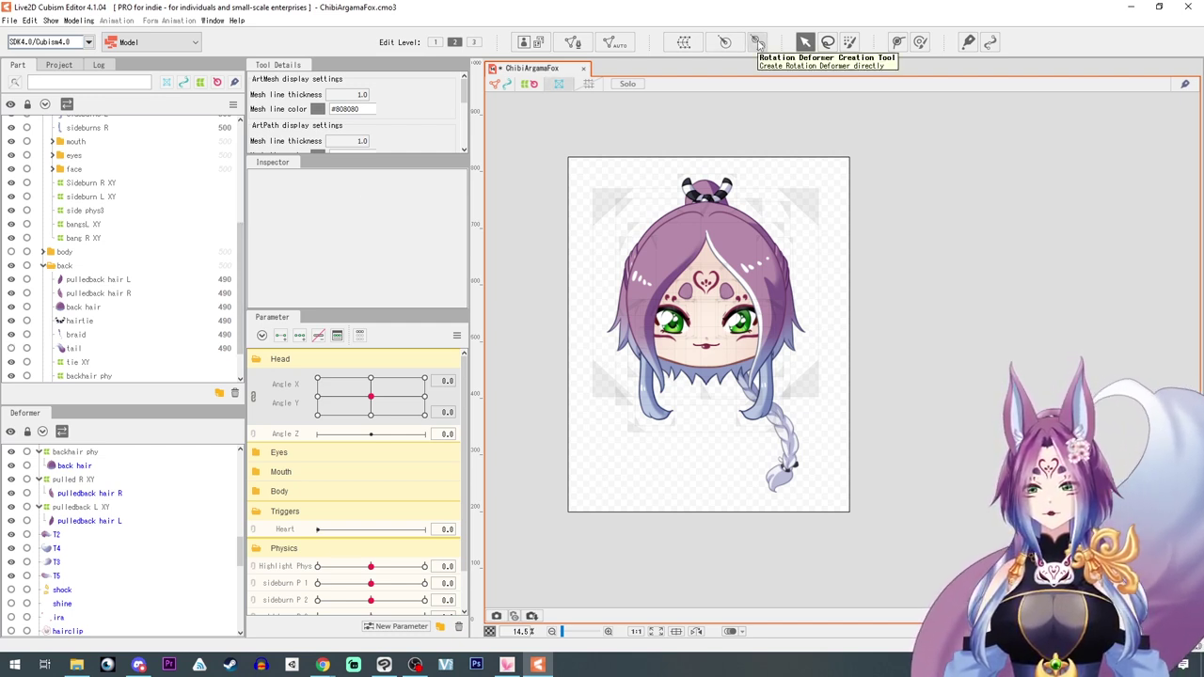
{"action": "left_click", "coordinate": [11, 348]}
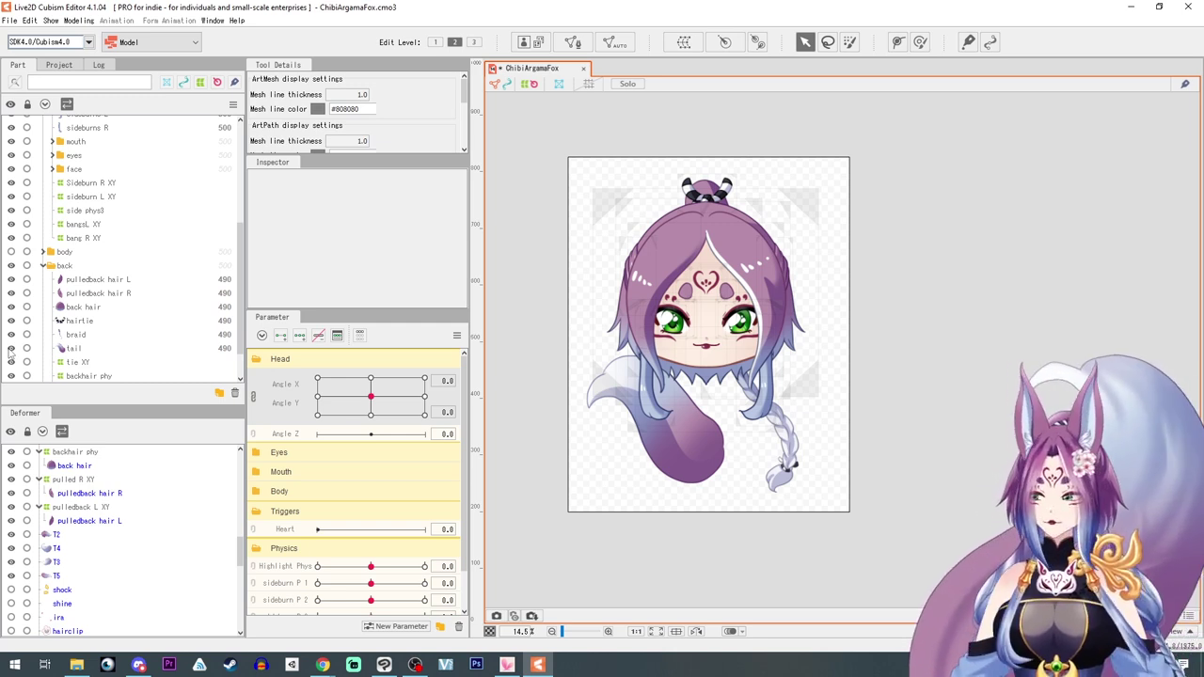
{"action": "left_click", "coordinate": [11, 348]}
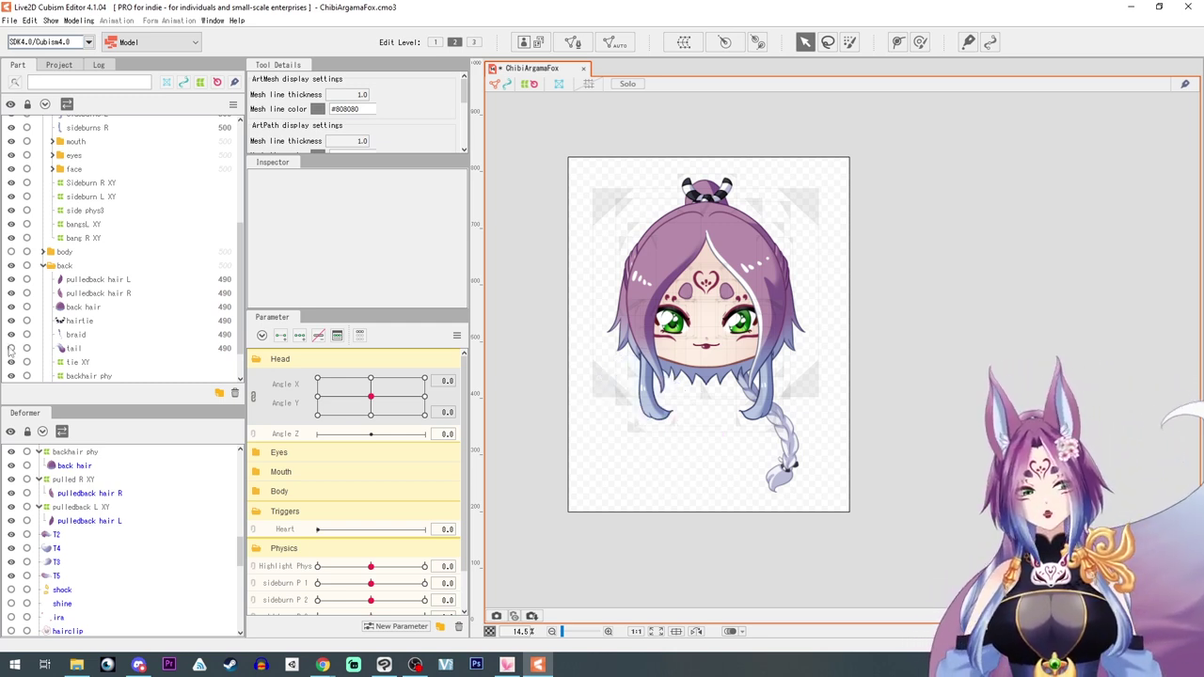
Show the hairclip and generate its mesh automatically with the Deformation (Little) preset
{"action": "scroll", "coordinate": [28, 217], "scroll_direction": "up", "scroll_amount": 5}
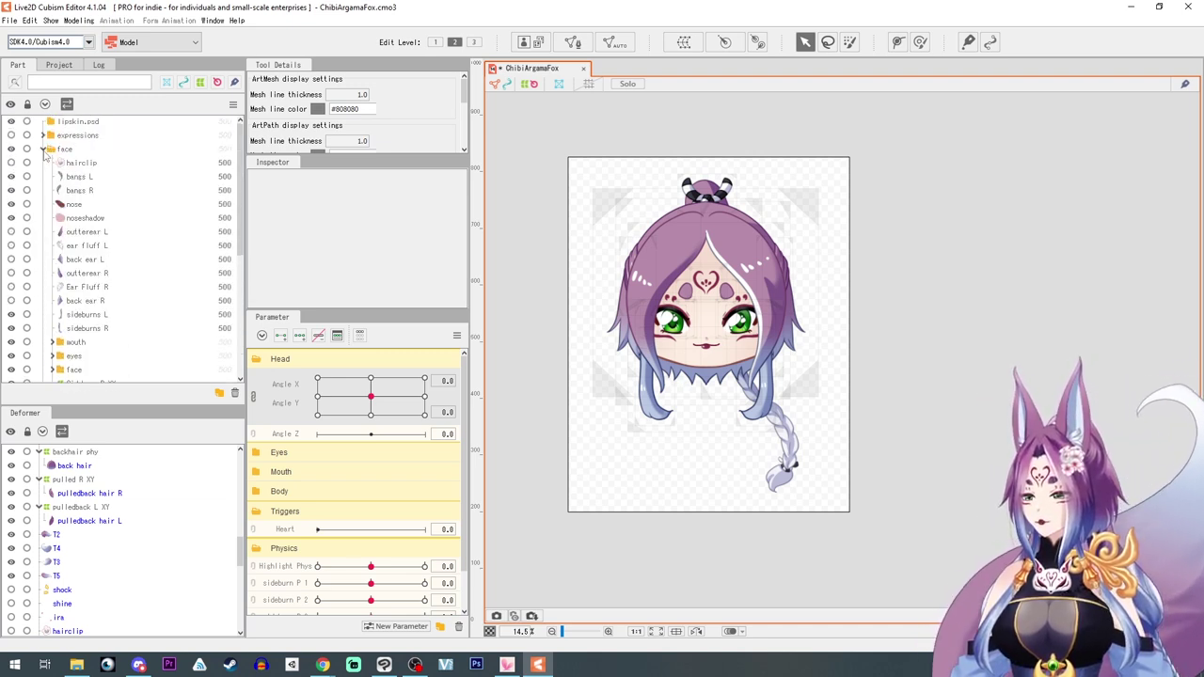
{"action": "left_click", "coordinate": [76, 164]}
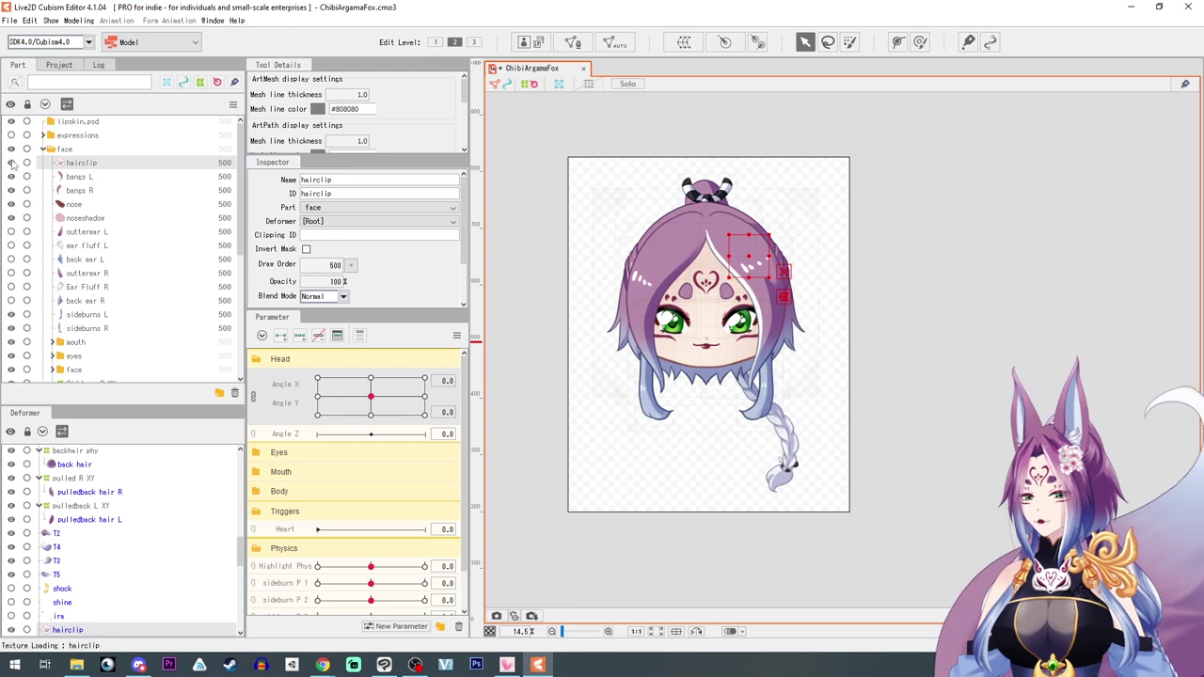
{"action": "scroll", "coordinate": [715, 226], "scroll_direction": "up", "scroll_amount": 5}
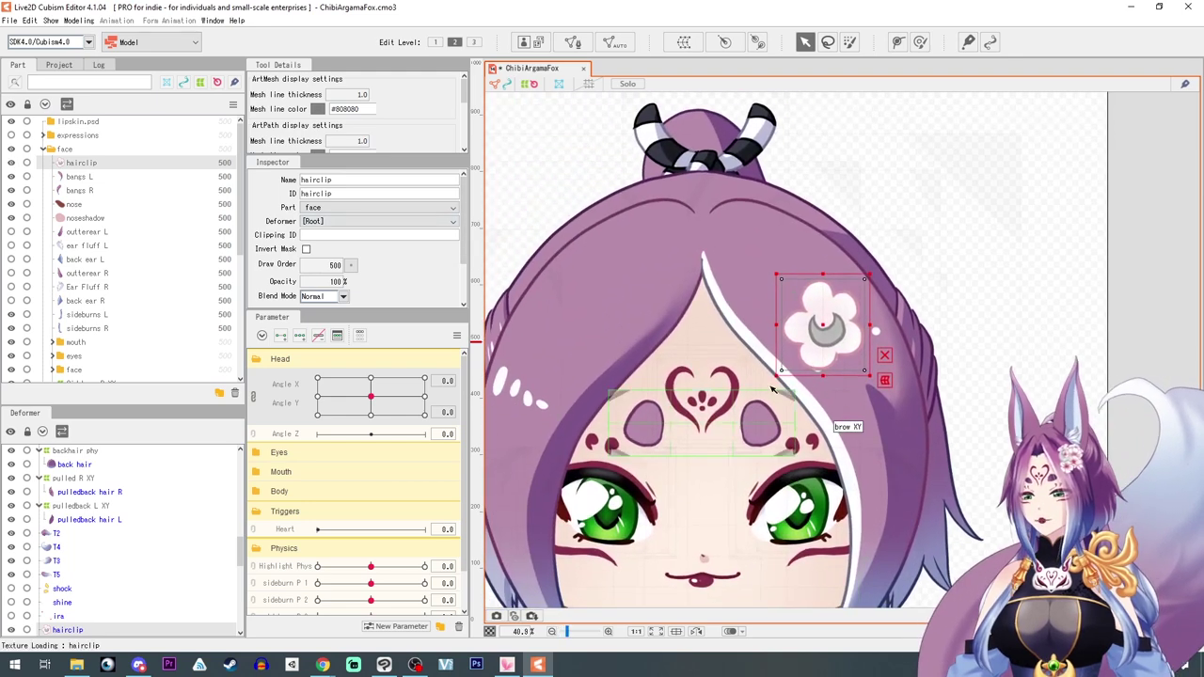
{"action": "left_click", "coordinate": [586, 277]}
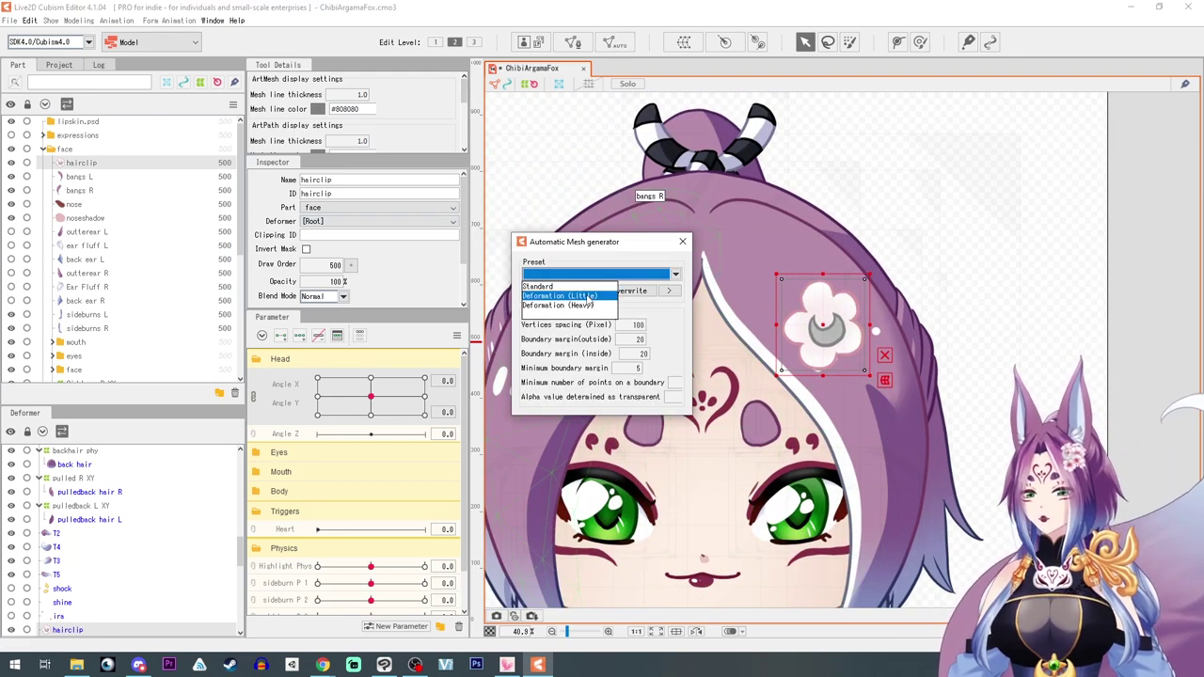
{"action": "left_click", "coordinate": [589, 297]}
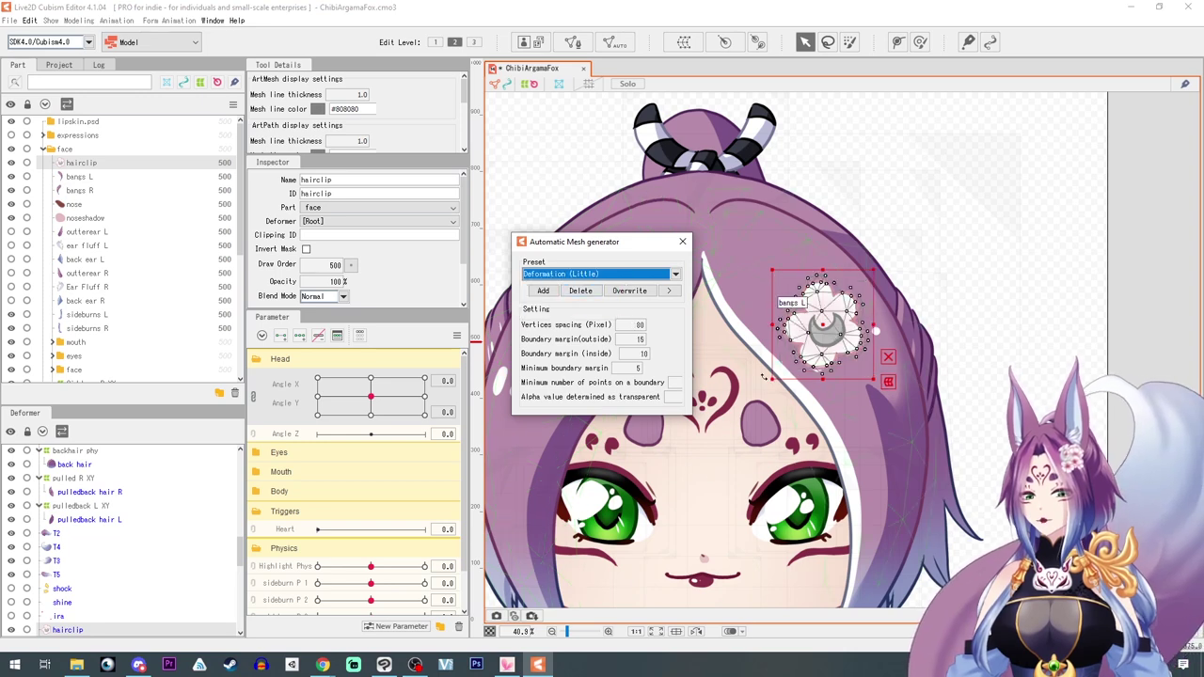
{"action": "left_click", "coordinate": [682, 242]}
{"action": "scroll", "coordinate": [654, 322], "scroll_direction": "up", "scroll_amount": 2}
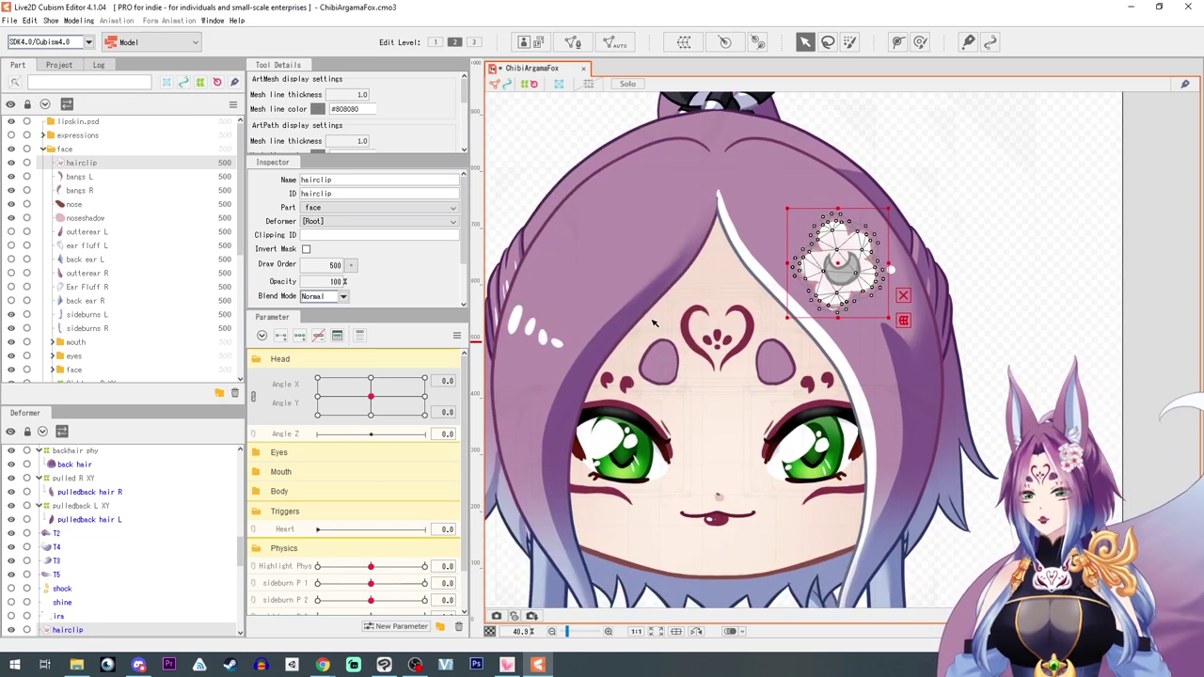
Separate Angle X from Angle Y, give the hairclip three Angle X keys, and shift it sideways with the head at -30 and 30
{"action": "left_click", "coordinate": [258, 398]}
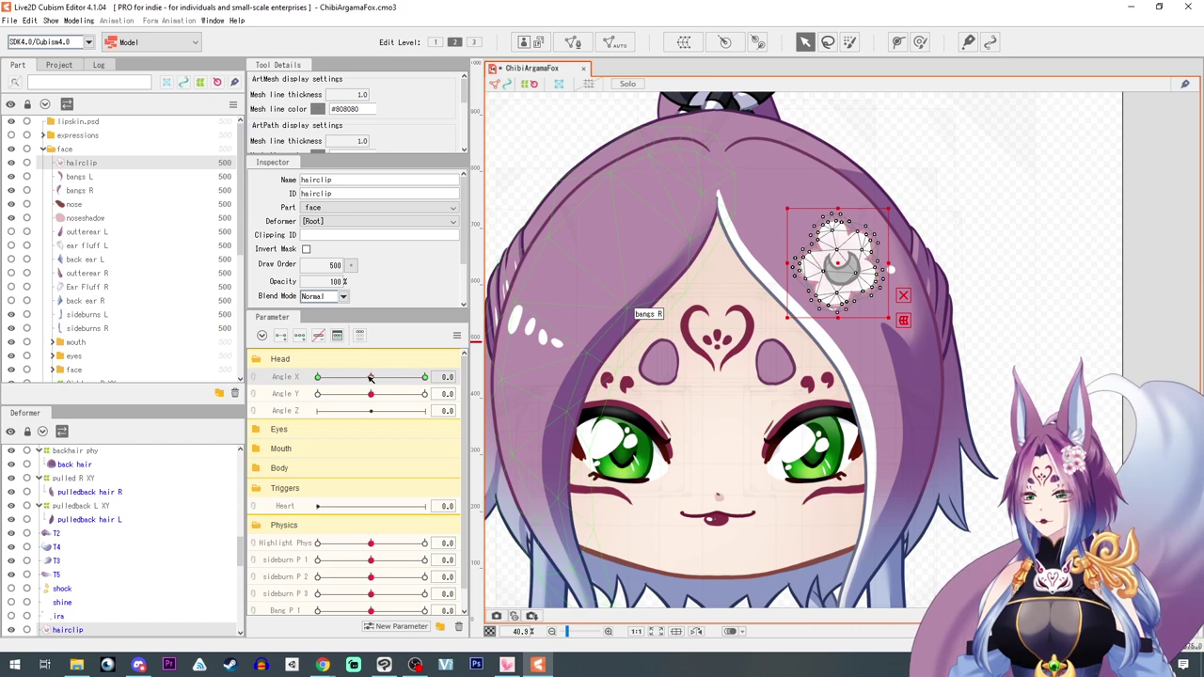
{"action": "left_click_drag", "start_coordinate": [372, 377], "coordinate": [317, 377]}
{"action": "left_click_drag", "start_coordinate": [843, 266], "coordinate": [773, 273]}
{"action": "left_click_drag", "start_coordinate": [323, 379], "coordinate": [425, 377]}
{"action": "left_click_drag", "start_coordinate": [853, 263], "coordinate": [884, 263]}
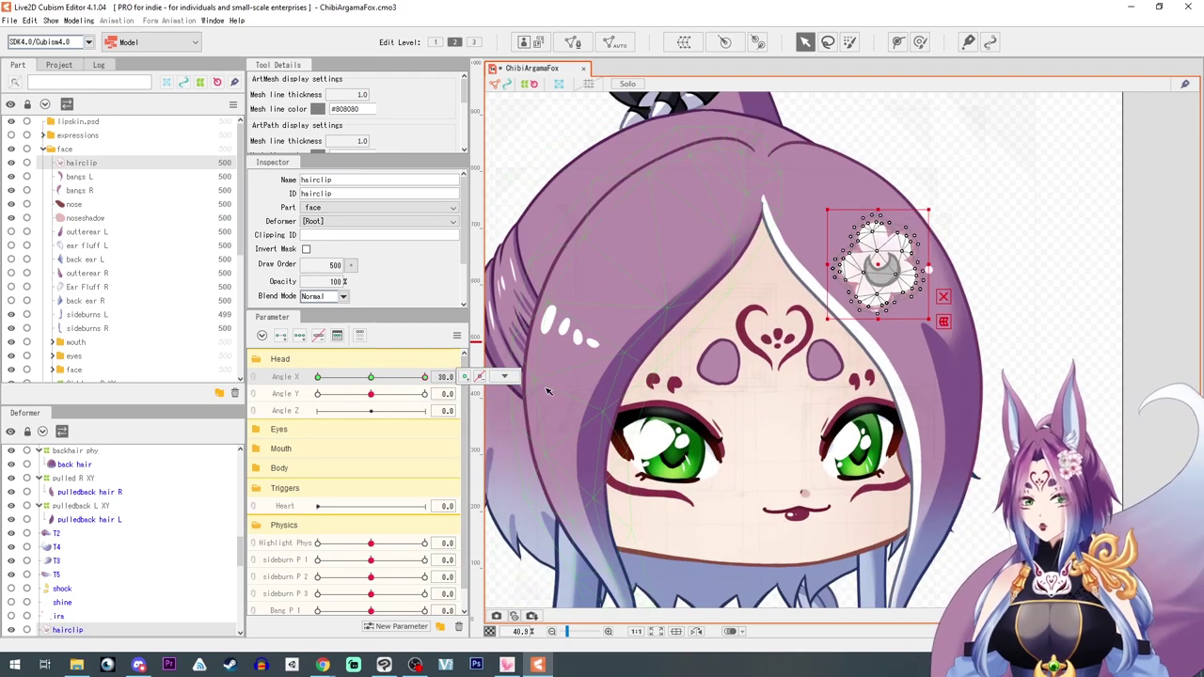
Add three Angle Y keys to the hairclip, moving it up at 30 and down at -30 to follow the hair
{"action": "left_click_drag", "start_coordinate": [424, 378], "coordinate": [502, 404]}
{"action": "left_click", "coordinate": [504, 394]}
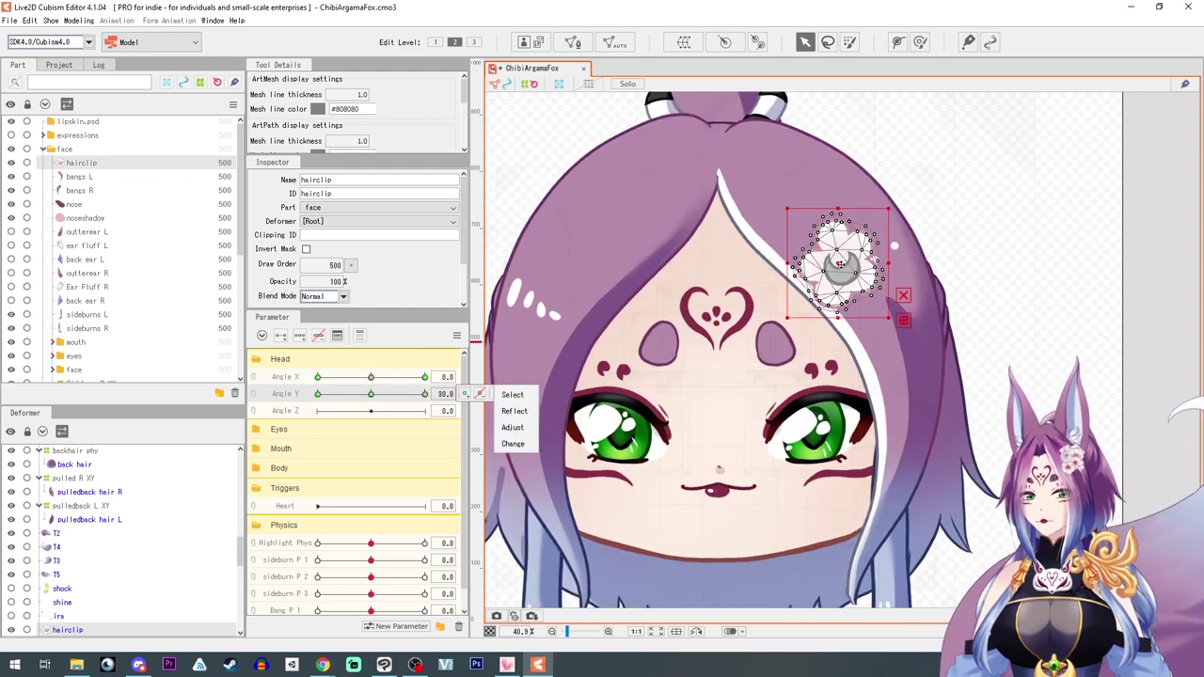
{"action": "left_click_drag", "start_coordinate": [842, 260], "coordinate": [845, 236]}
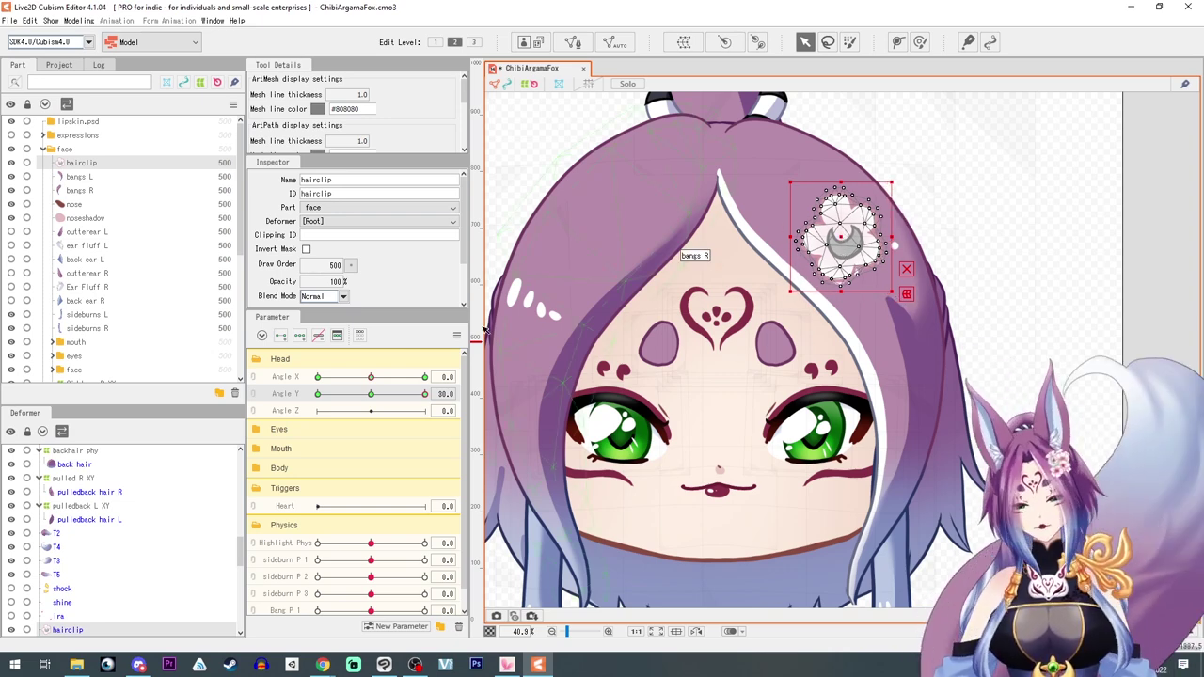
{"action": "left_click_drag", "start_coordinate": [423, 394], "coordinate": [233, 407]}
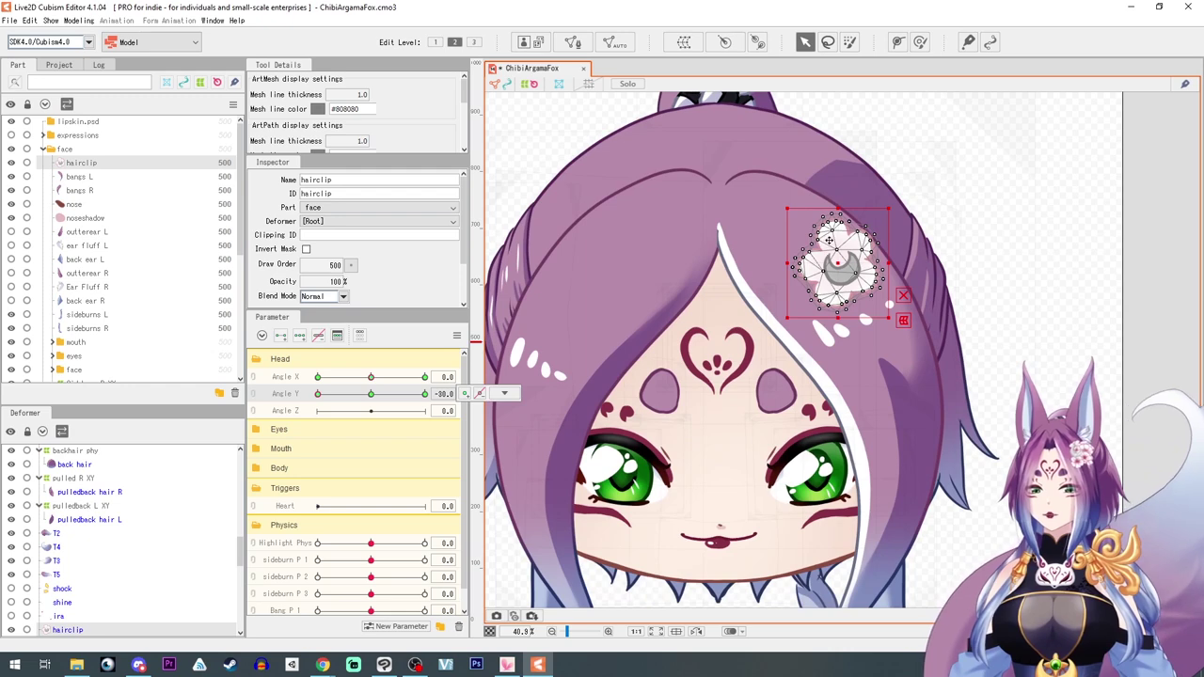
{"action": "left_click_drag", "start_coordinate": [841, 267], "coordinate": [835, 301]}
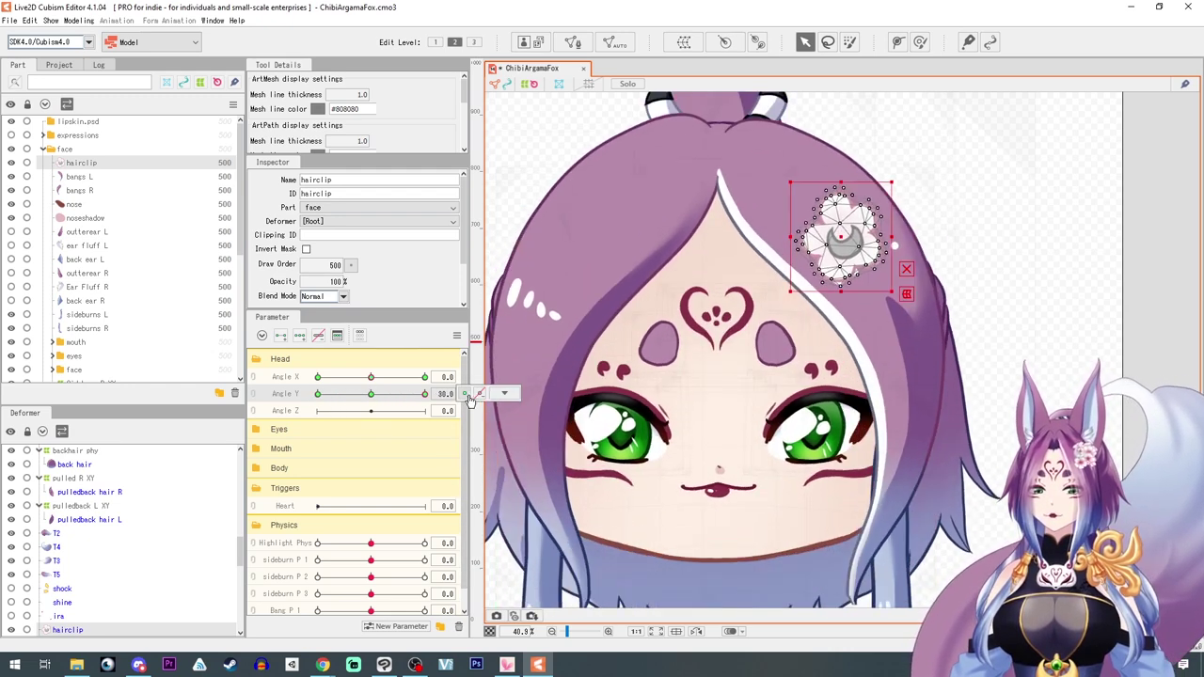
Link Angle X with Angle Y again and synthesize the corner forms of the hairclip
{"action": "left_click", "coordinate": [254, 378]}
{"action": "left_click", "coordinate": [371, 397]}
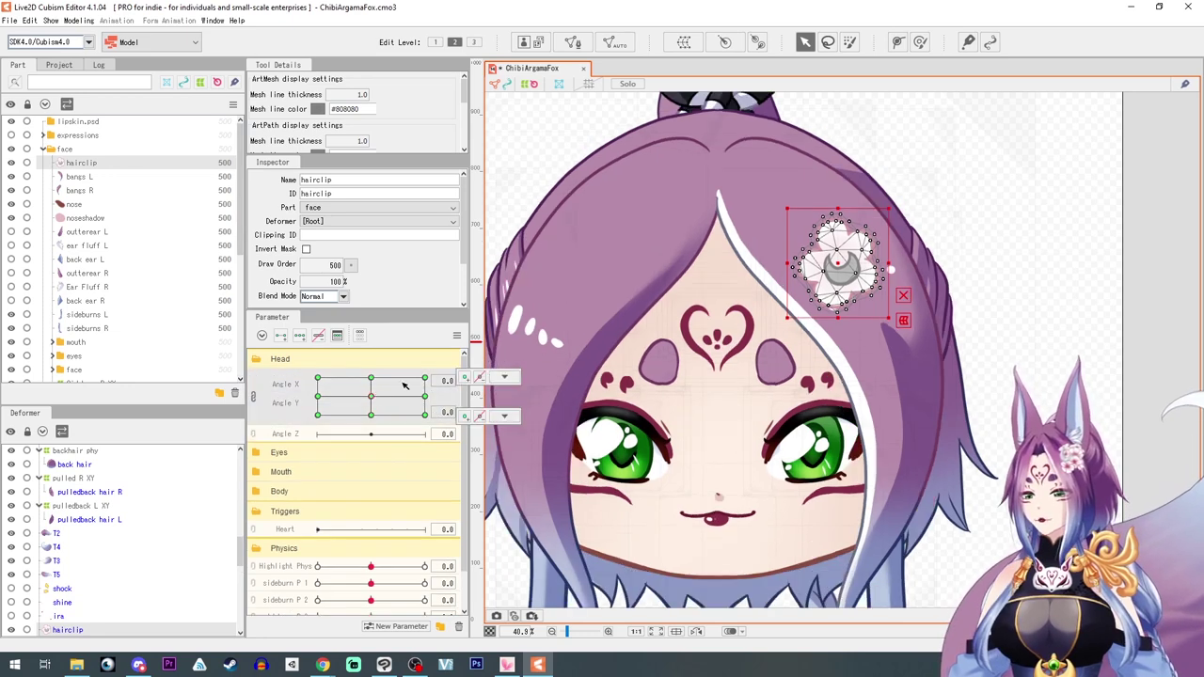
{"action": "left_click", "coordinate": [458, 337]}
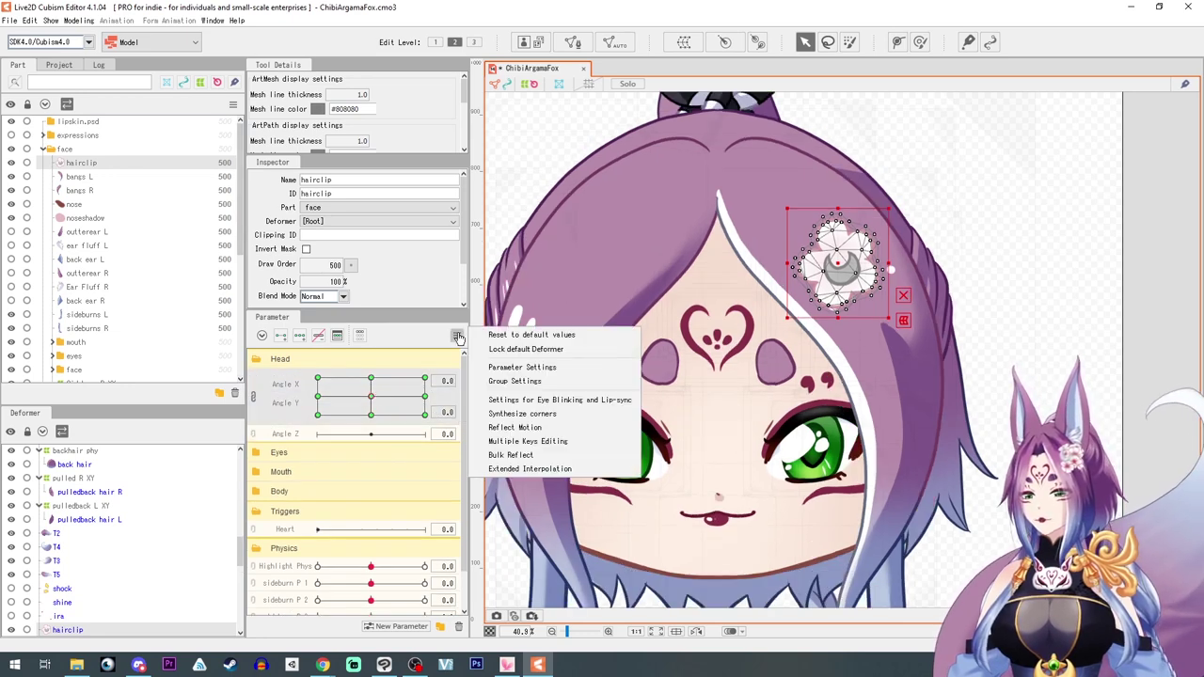
{"action": "left_click", "coordinate": [530, 429]}
{"action": "left_click", "coordinate": [758, 437]}
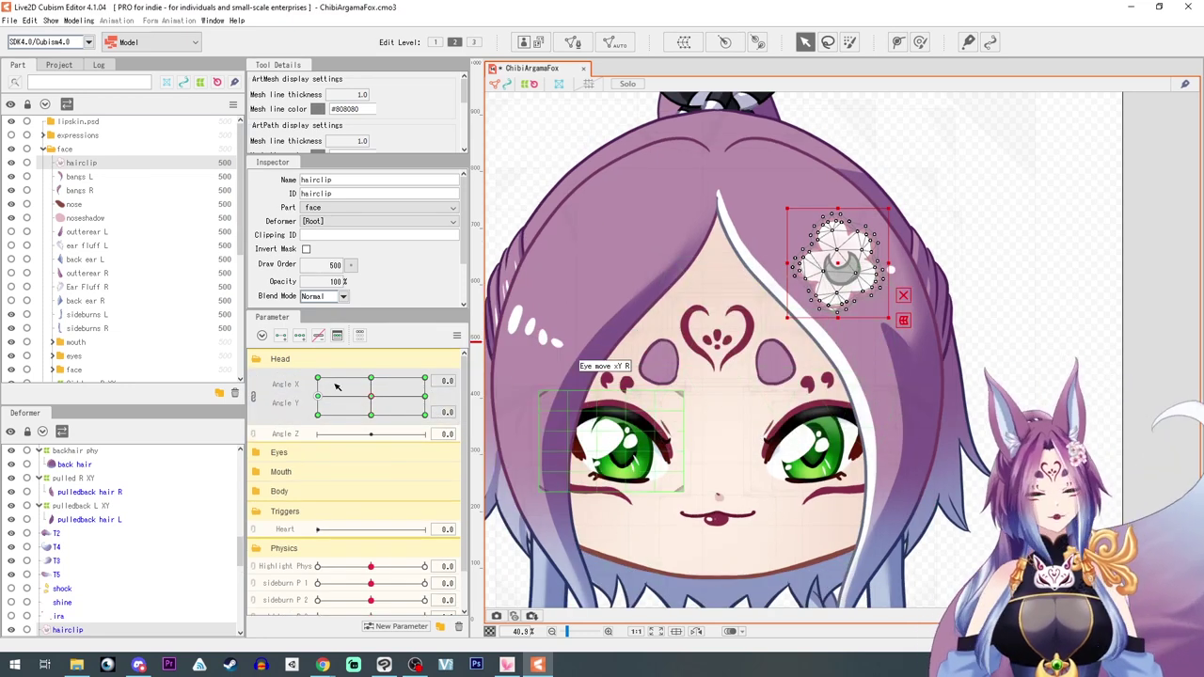
Preview the hairclip's movement across combined Angle X and Angle Y values, and clear the selection
{"action": "mouse_move", "coordinate": [372, 396]}
{"action": "left_mouse_down"}
{"action": "mouse_move", "coordinate": [320, 379]}
{"action": "mouse_move", "coordinate": [363, 406]}
{"action": "left_mouse_up"}
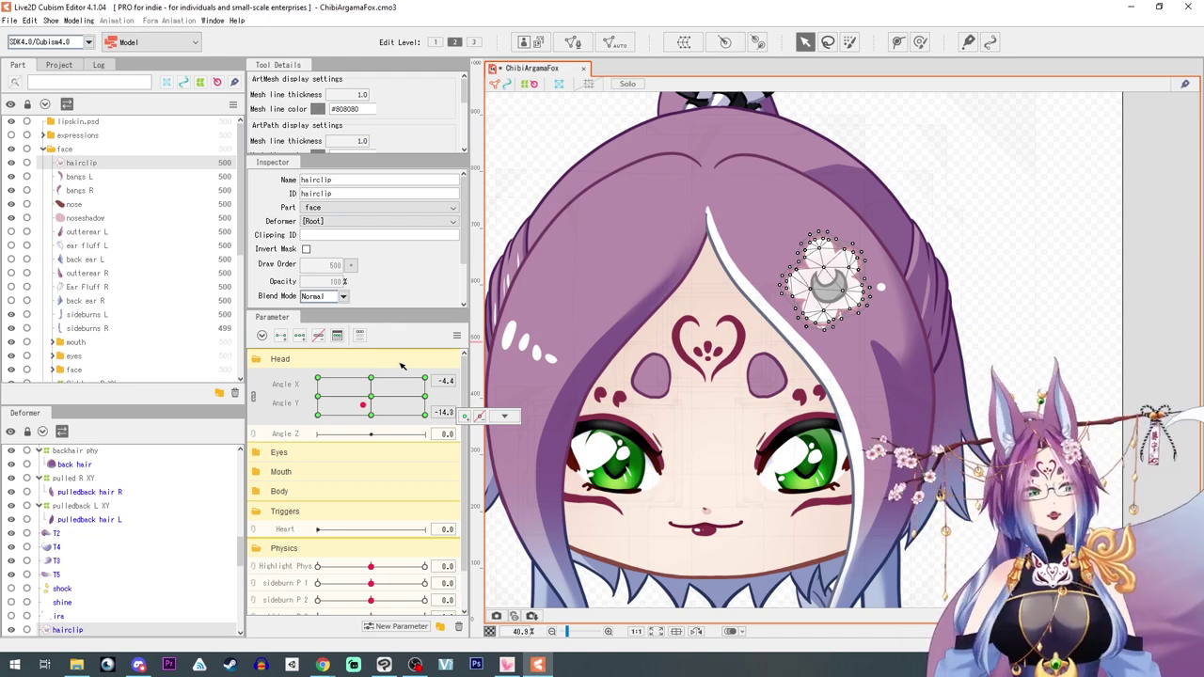
{"action": "mouse_move", "coordinate": [386, 404]}
{"action": "left_mouse_down"}
{"action": "mouse_move", "coordinate": [346, 395]}
{"action": "mouse_move", "coordinate": [399, 381]}
{"action": "mouse_move", "coordinate": [372, 374]}
{"action": "mouse_move", "coordinate": [390, 365]}
{"action": "mouse_move", "coordinate": [358, 391]}
{"action": "mouse_move", "coordinate": [428, 400]}
{"action": "mouse_move", "coordinate": [395, 409]}
{"action": "mouse_move", "coordinate": [317, 378]}
{"action": "mouse_move", "coordinate": [343, 383]}
{"action": "mouse_move", "coordinate": [348, 404]}
{"action": "mouse_move", "coordinate": [334, 410]}
{"action": "mouse_move", "coordinate": [414, 414]}
{"action": "mouse_move", "coordinate": [386, 414]}
{"action": "left_mouse_up"}
{"action": "left_click", "coordinate": [371, 397]}
{"action": "left_click", "coordinate": [1010, 321]}
Select the braid on the model and hide it
{"action": "scroll", "coordinate": [1009, 321], "scroll_direction": "down", "scroll_amount": 3}
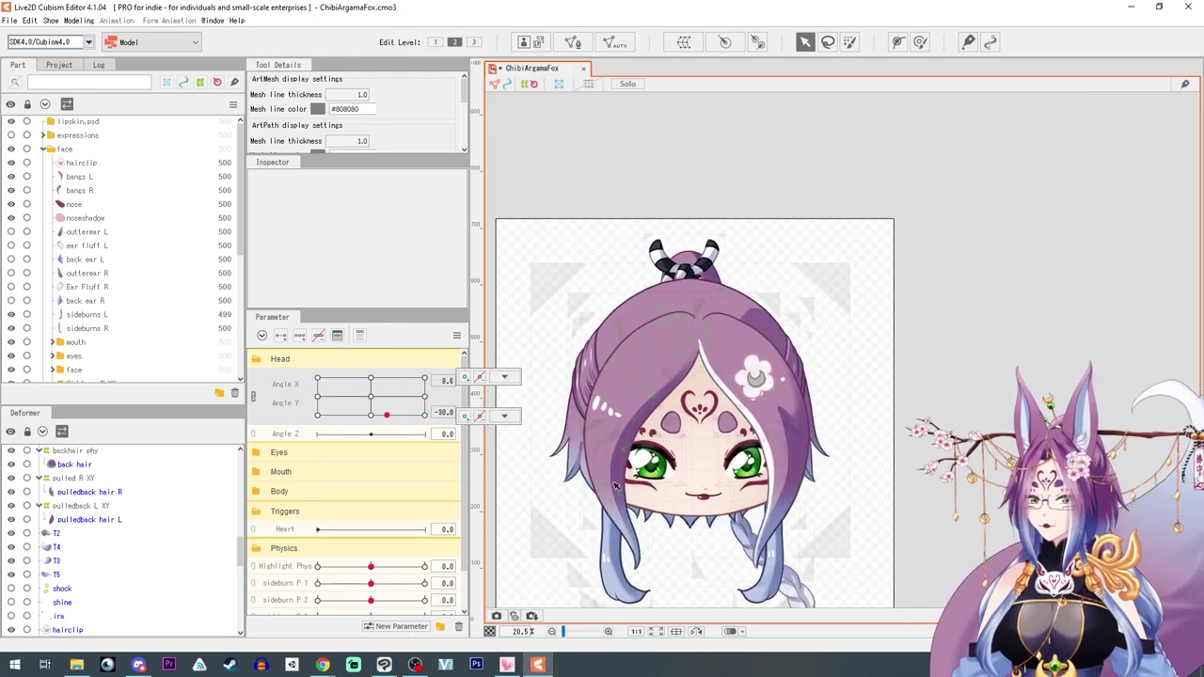
{"action": "scroll", "coordinate": [802, 538], "scroll_direction": "down", "scroll_amount": 3}
{"action": "left_click", "coordinate": [802, 543]}
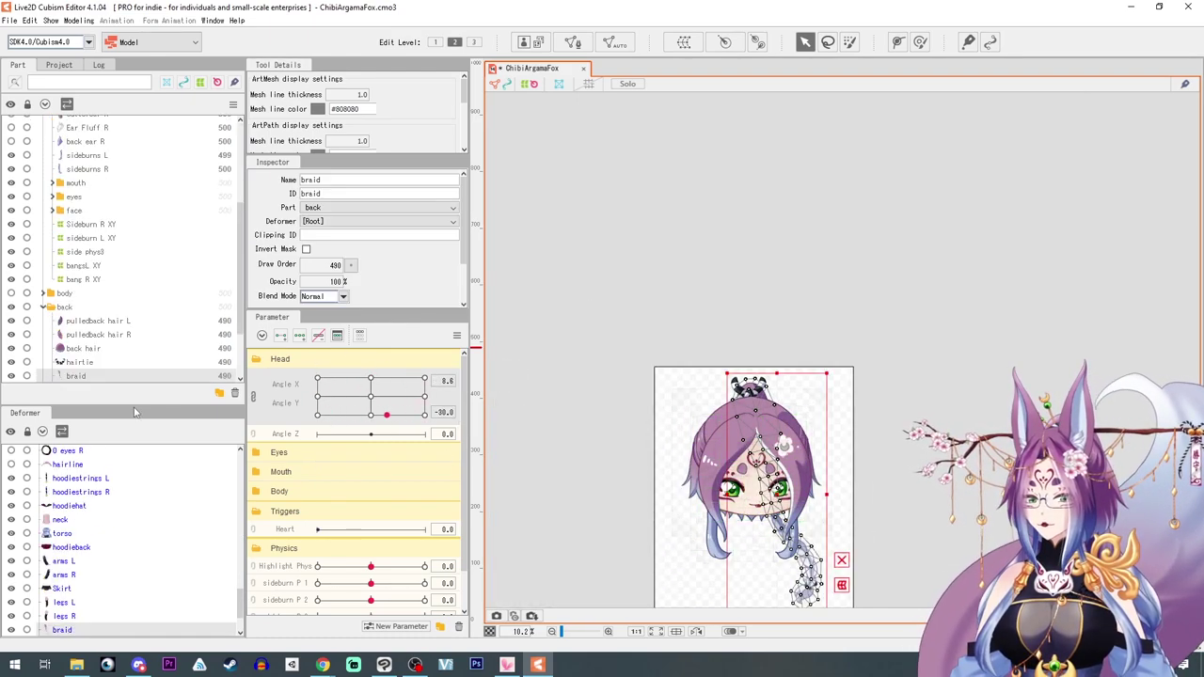
{"action": "left_click", "coordinate": [12, 376]}
{"action": "scroll", "coordinate": [772, 499], "scroll_direction": "up", "scroll_amount": 3}
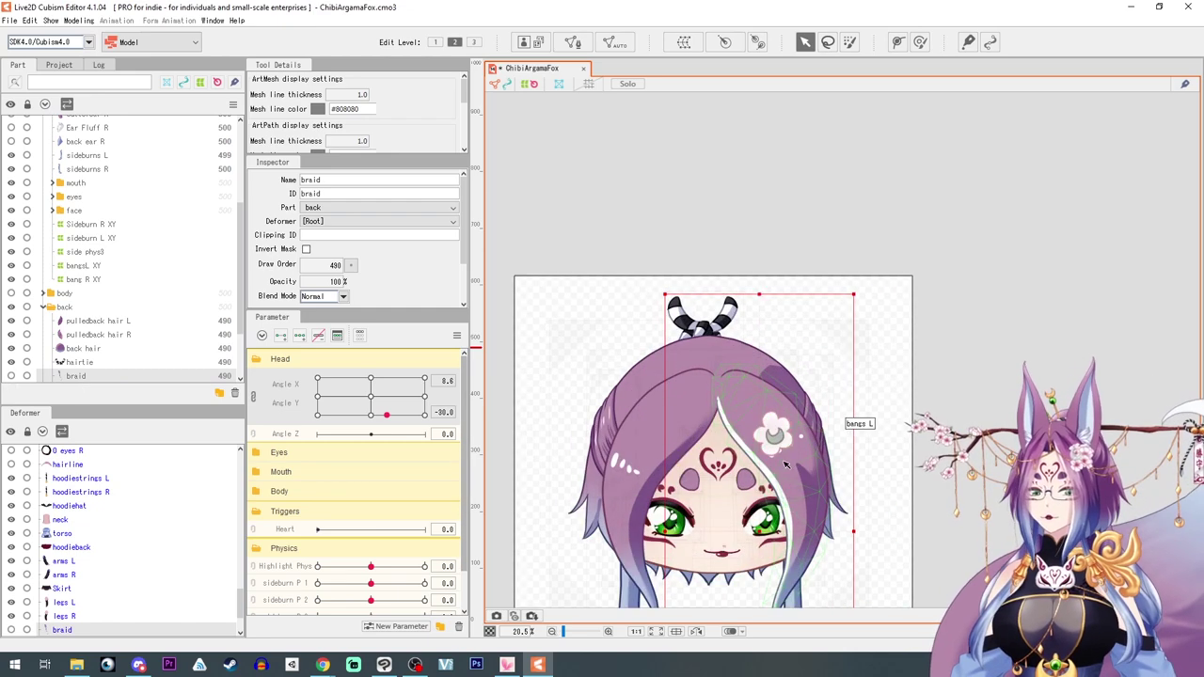
Open the Physics/Scene Blending Settings and look through the existing physics groups
{"action": "left_click", "coordinate": [79, 20]}
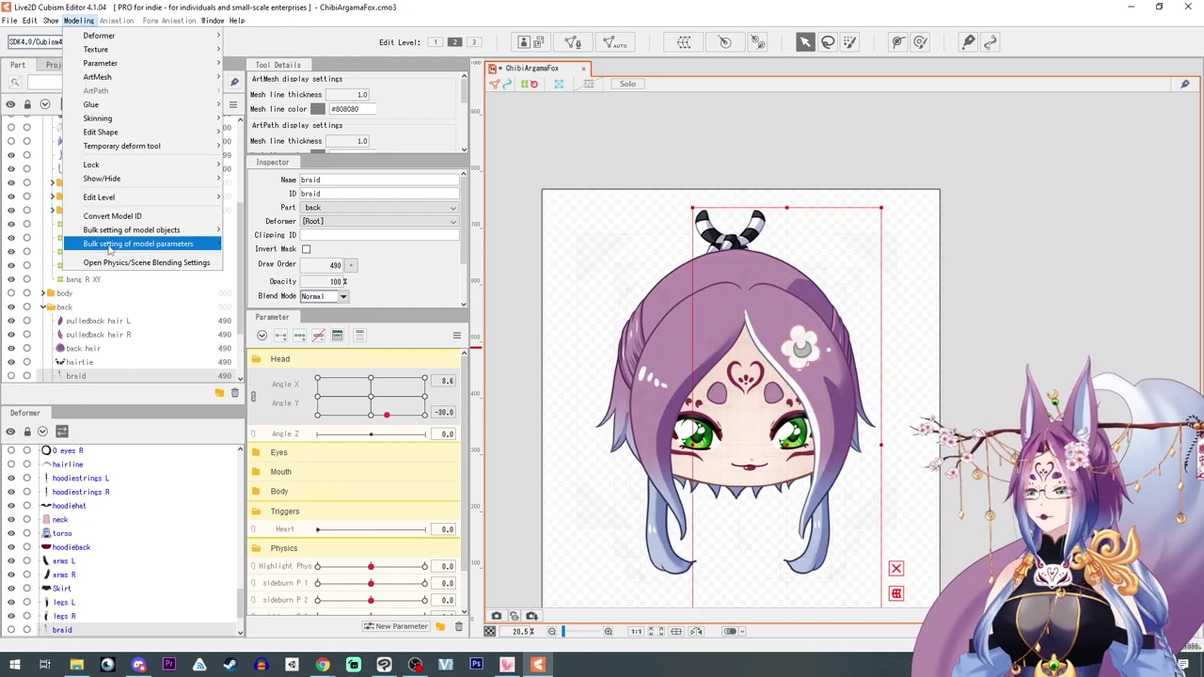
{"action": "left_click", "coordinate": [119, 261]}
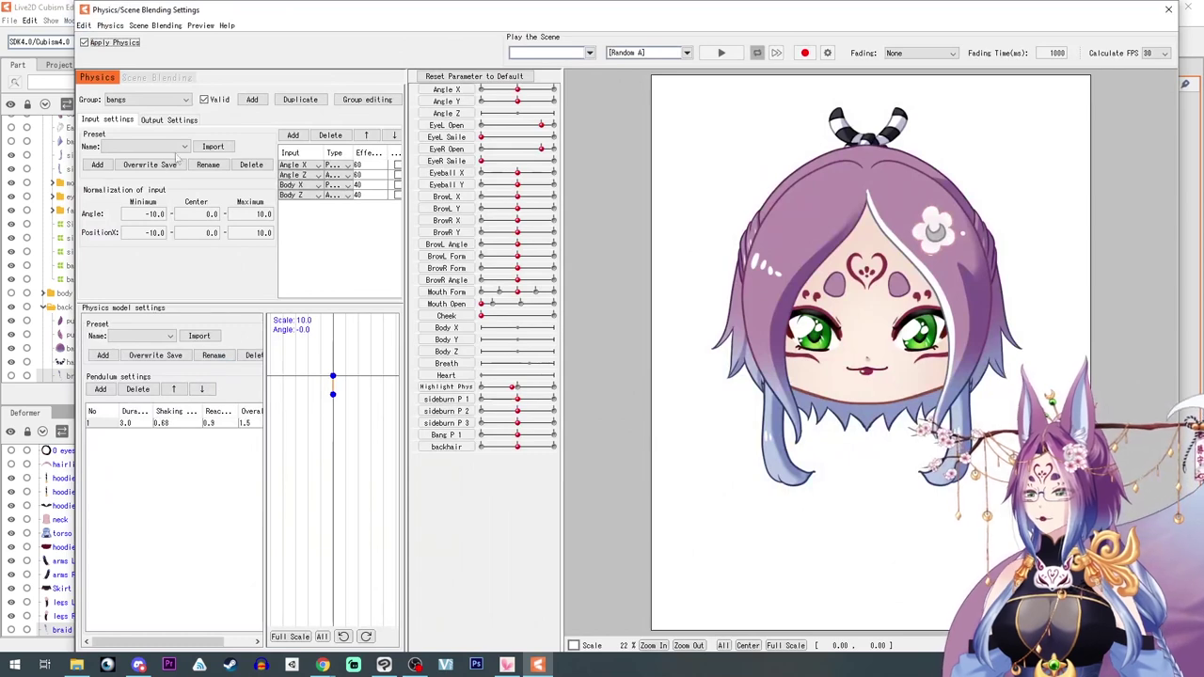
{"action": "left_click", "coordinate": [152, 101]}
{"action": "left_click", "coordinate": [152, 100]}
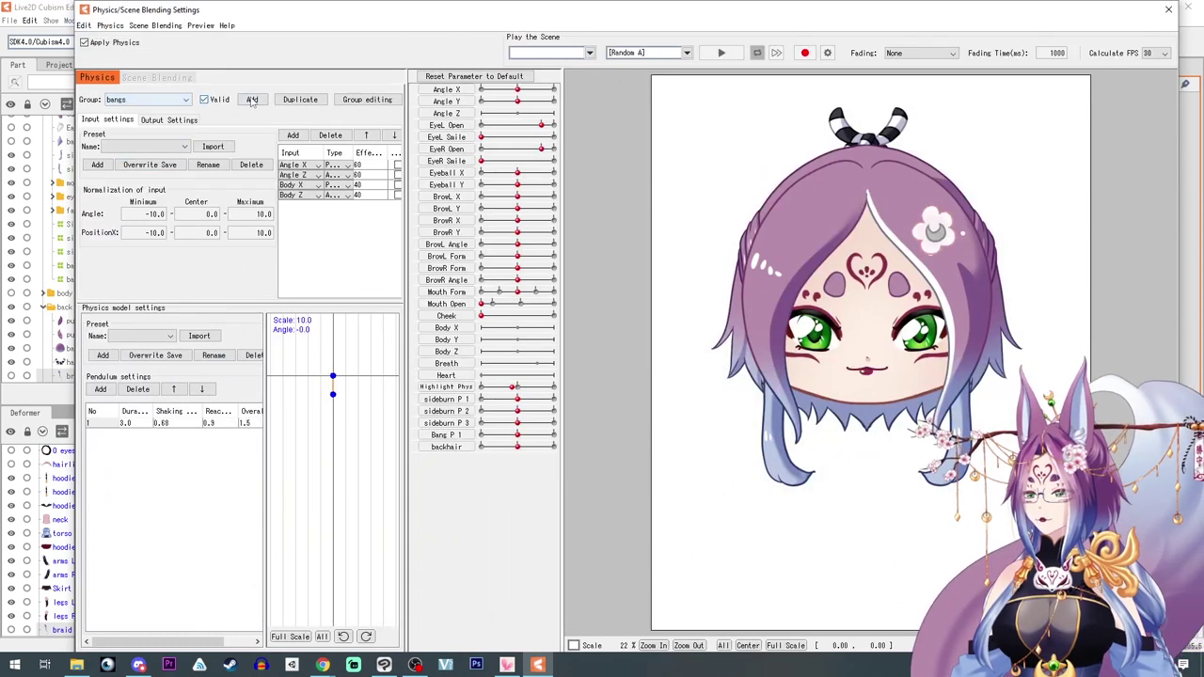
Add a physics group named back of head with the Head Input and Hair (Short) presets, and open its output settings
{"action": "left_click", "coordinate": [252, 99]}
{"action": "type", "text": "bakc"}
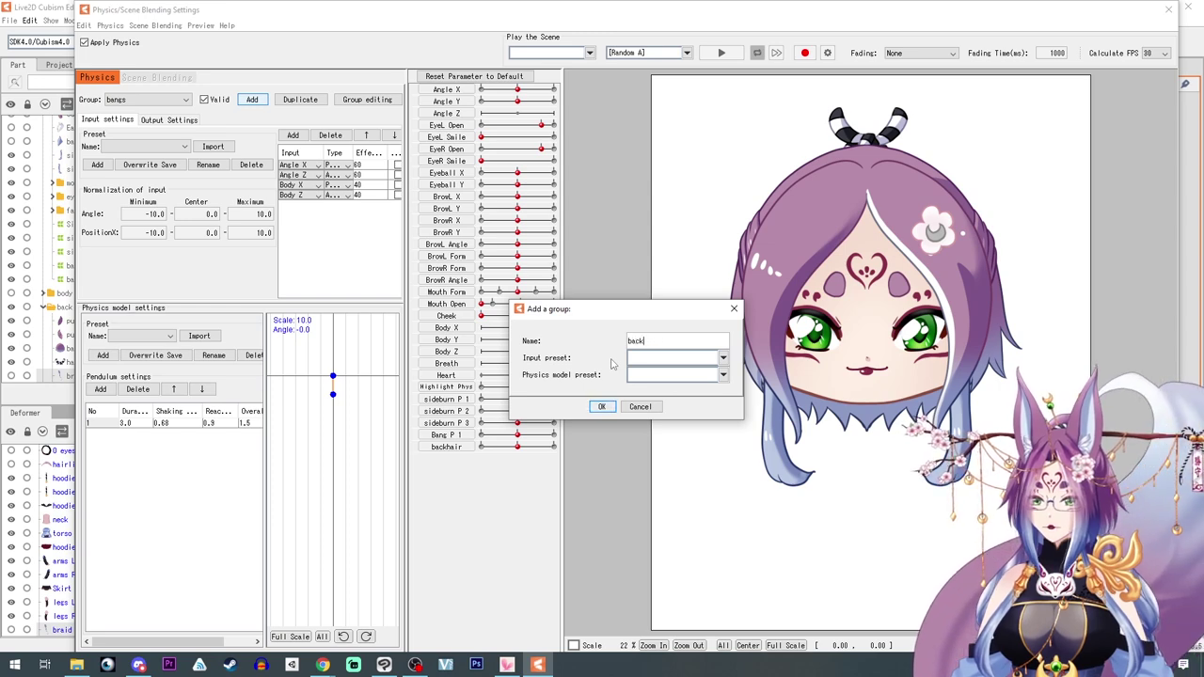
{"action": "left_click", "coordinate": [637, 358]}
{"action": "left_click", "coordinate": [645, 369]}
{"action": "left_click", "coordinate": [647, 375]}
{"action": "left_click", "coordinate": [649, 398]}
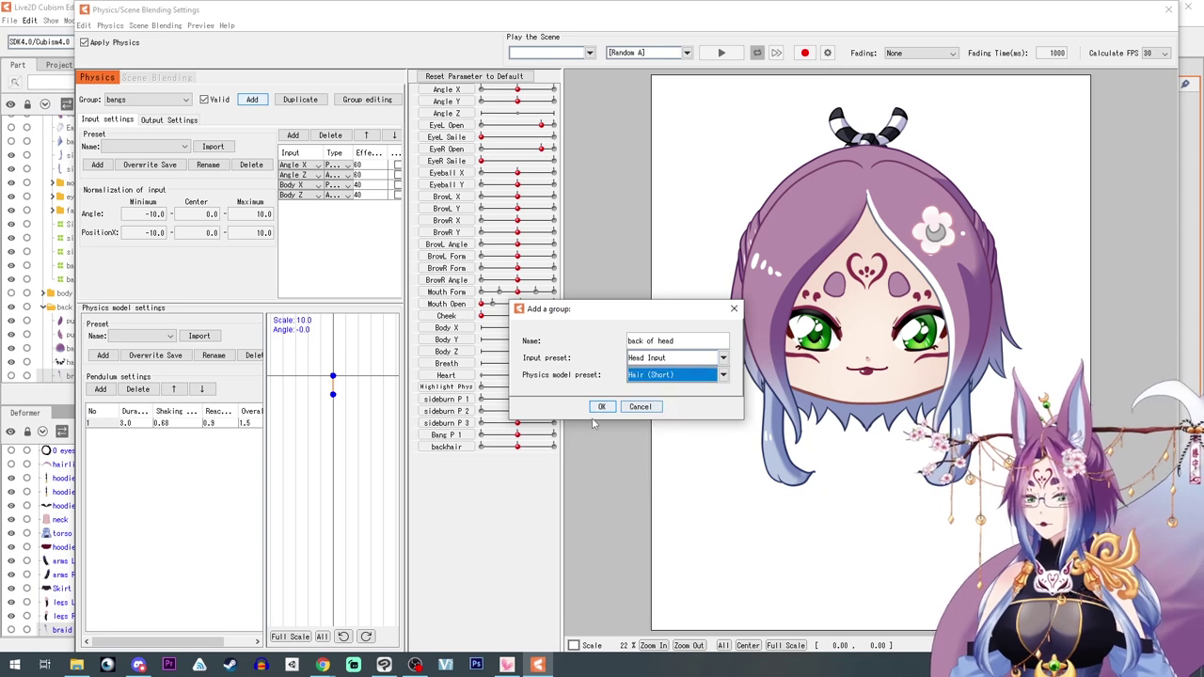
{"action": "left_click", "coordinate": [602, 407]}
{"action": "left_click", "coordinate": [159, 119]}
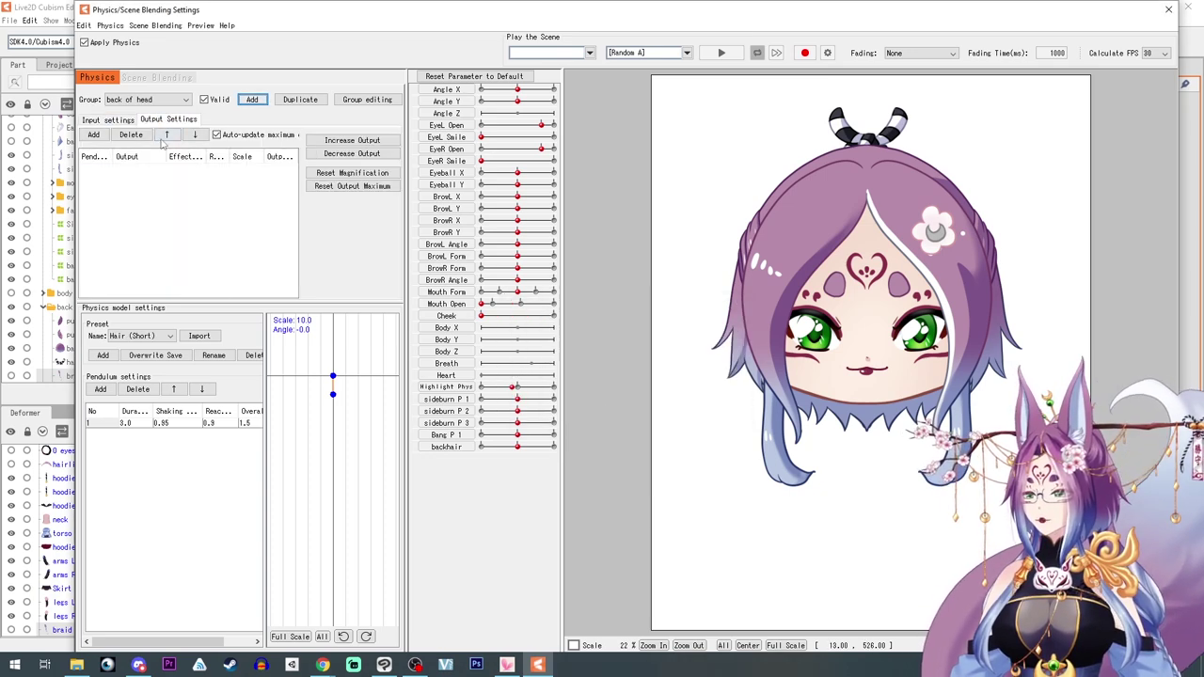
Add backhair as an output parameter of the back of head physics group
{"action": "left_click", "coordinate": [94, 135]}
{"action": "scroll", "coordinate": [575, 490], "scroll_direction": "down", "scroll_amount": 1}
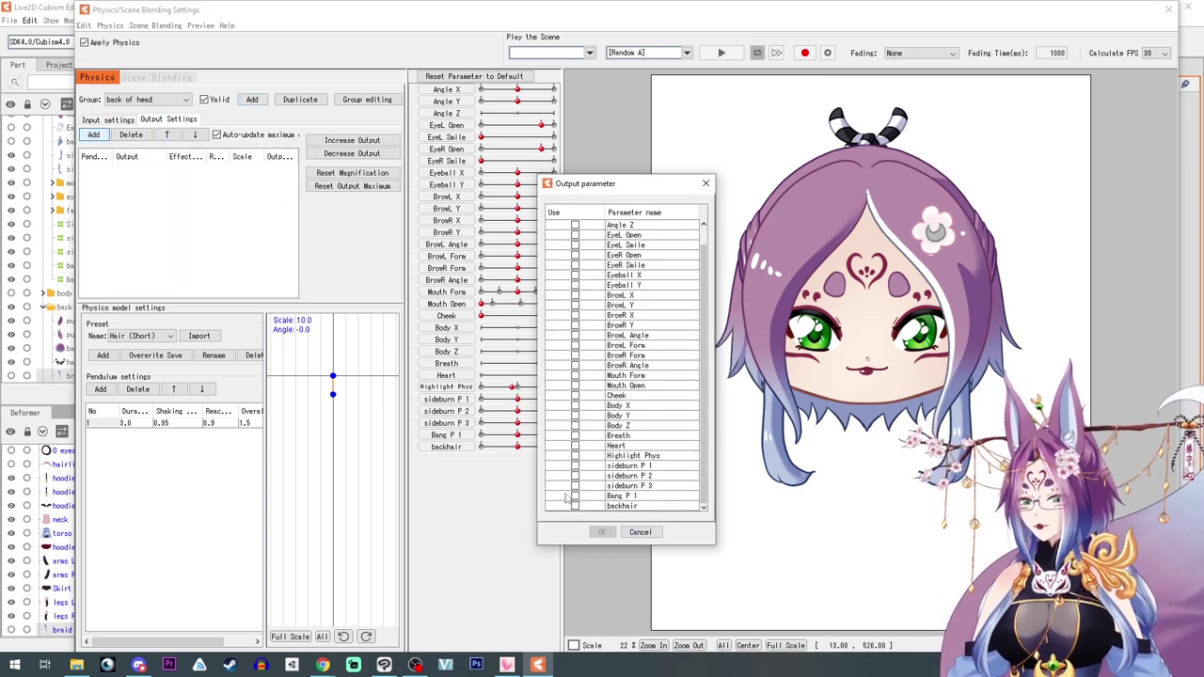
{"action": "left_click", "coordinate": [575, 506]}
{"action": "left_click", "coordinate": [602, 532]}
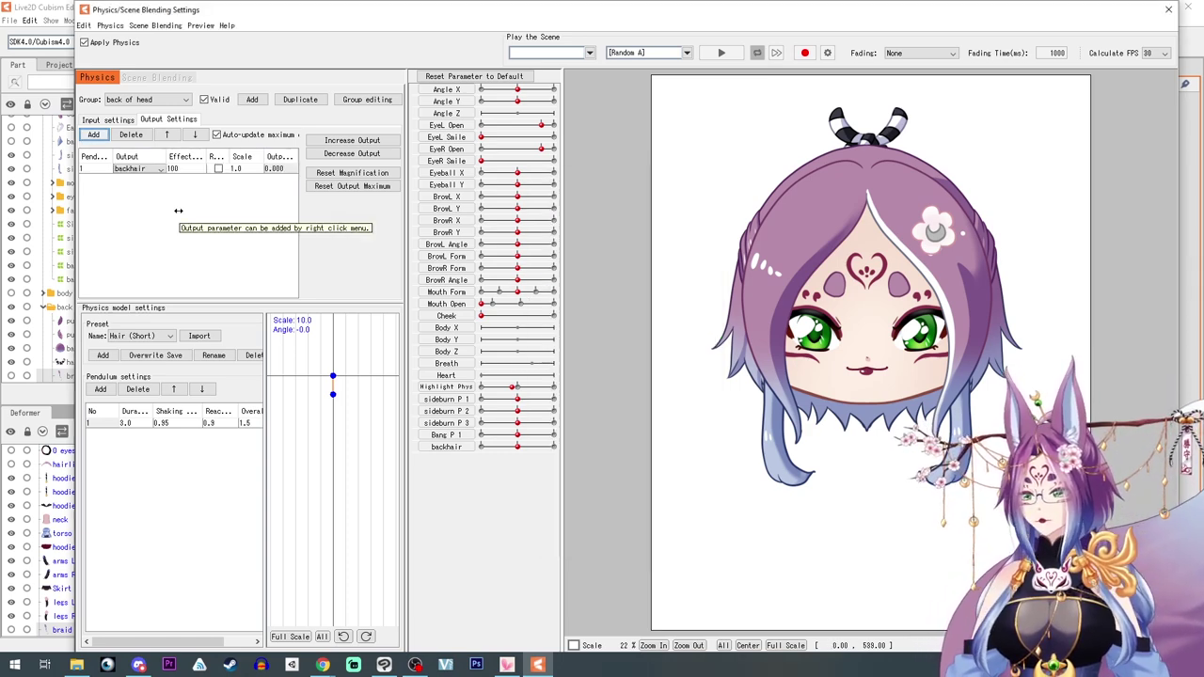
Try to fit the backhair output's magnification to the parameter range with Increase Output
{"action": "double_click", "coordinate": [241, 169]}
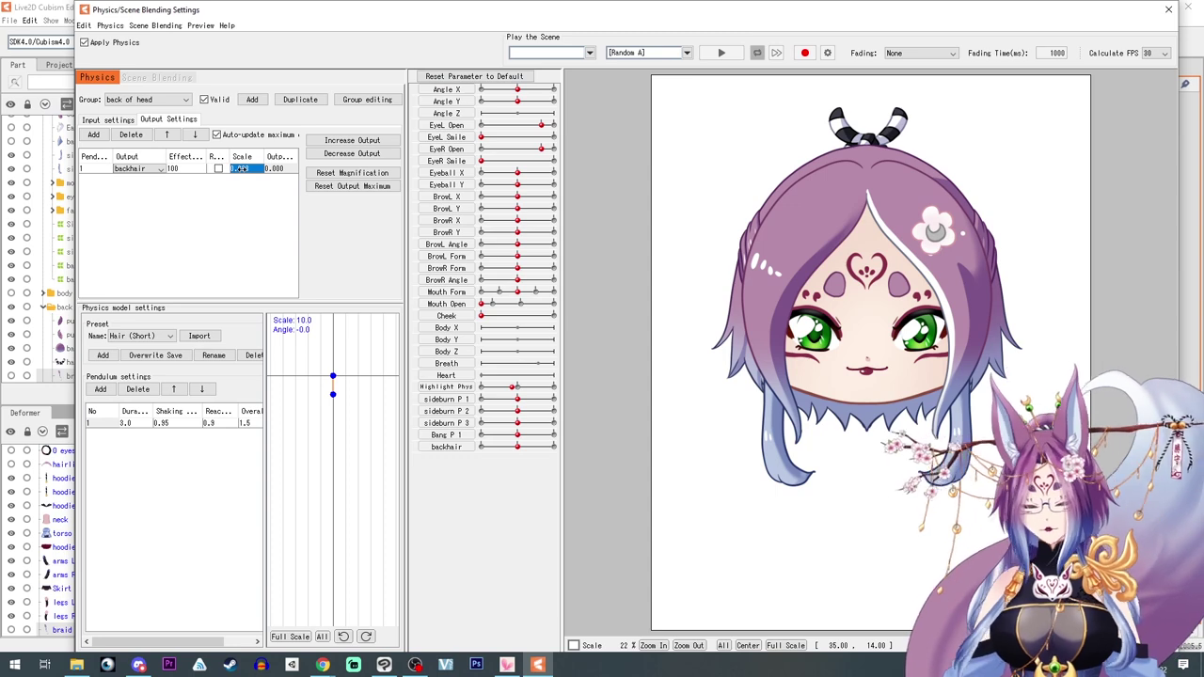
{"action": "key", "text": "Return"}
{"action": "left_click", "coordinate": [242, 169]}
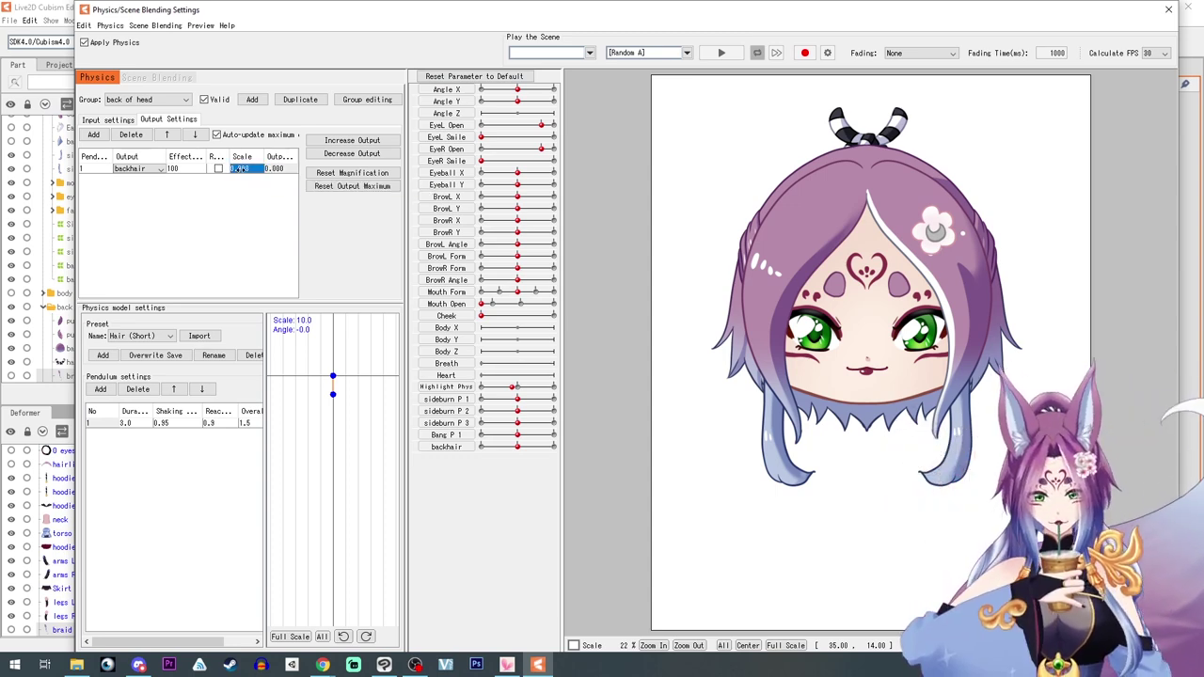
{"action": "left_click", "coordinate": [352, 140]}
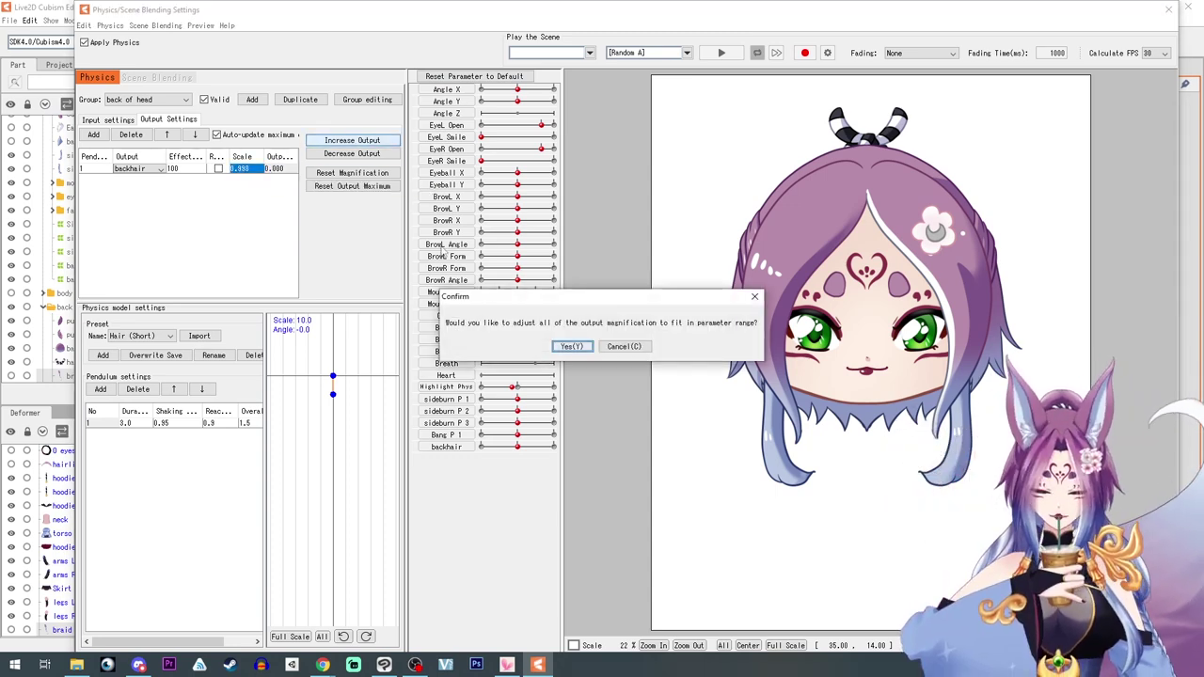
{"action": "left_click", "coordinate": [572, 346]}
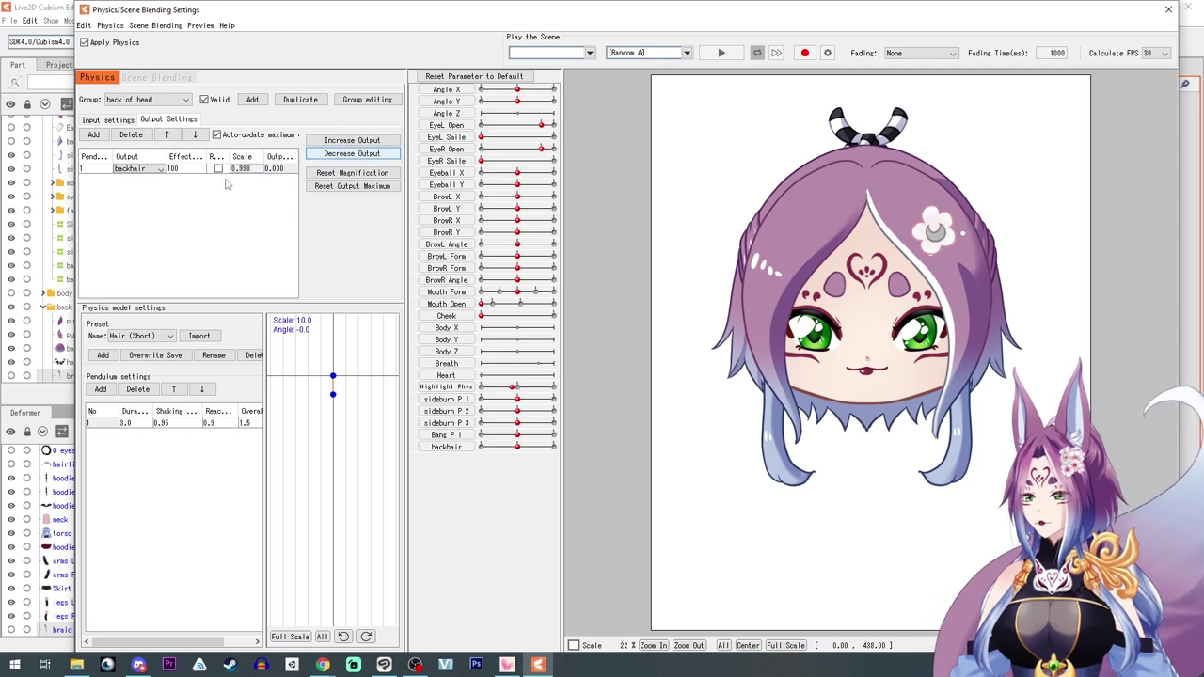
Play the Random Pose preview, refit the backhair output magnification to the parameter range with Increase Output, and resume the playback
{"action": "left_click", "coordinate": [649, 52]}
{"action": "left_click", "coordinate": [635, 81]}
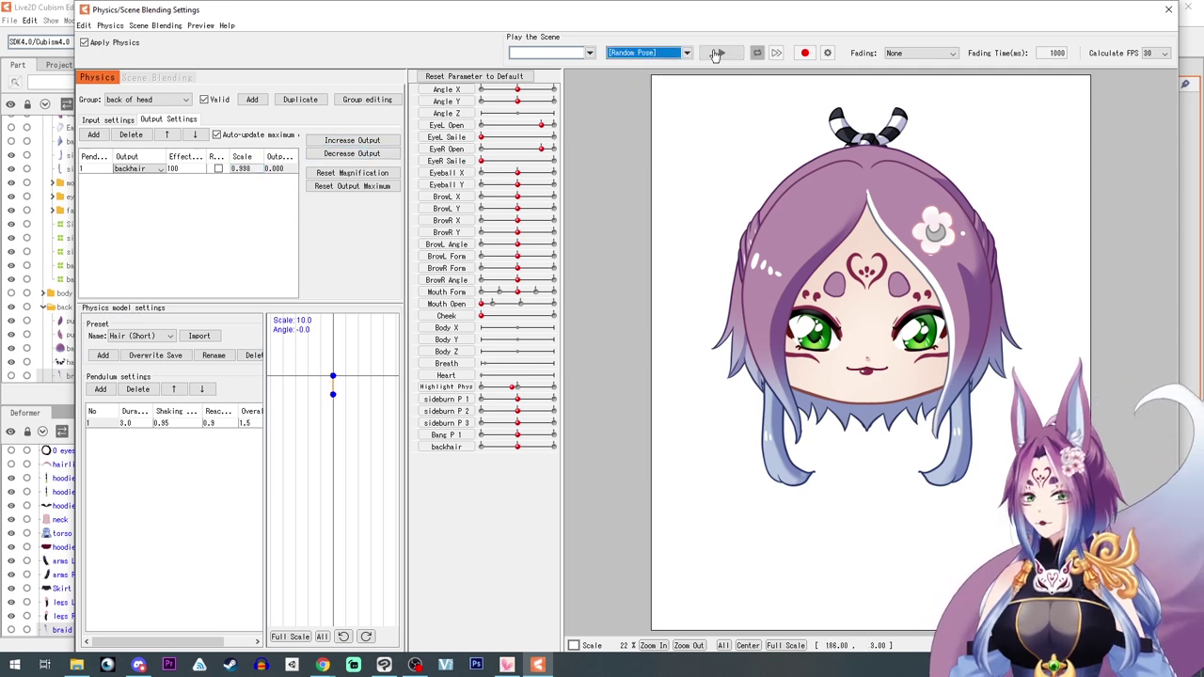
{"action": "left_click", "coordinate": [717, 53]}
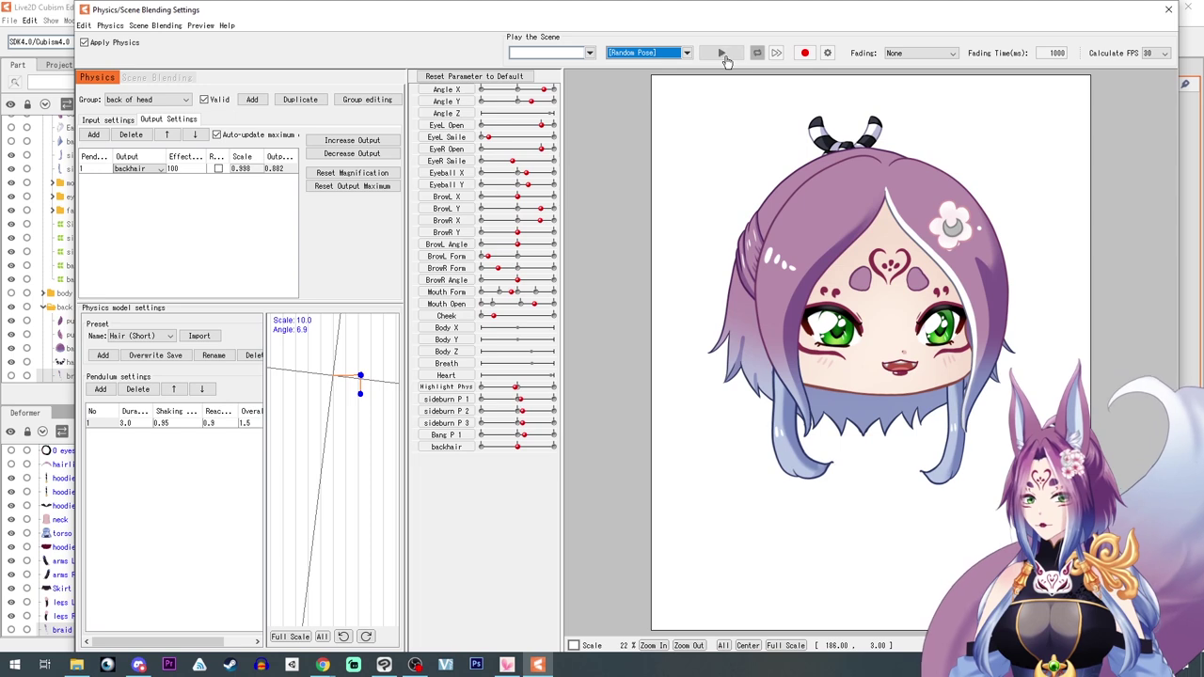
{"action": "left_click", "coordinate": [352, 140]}
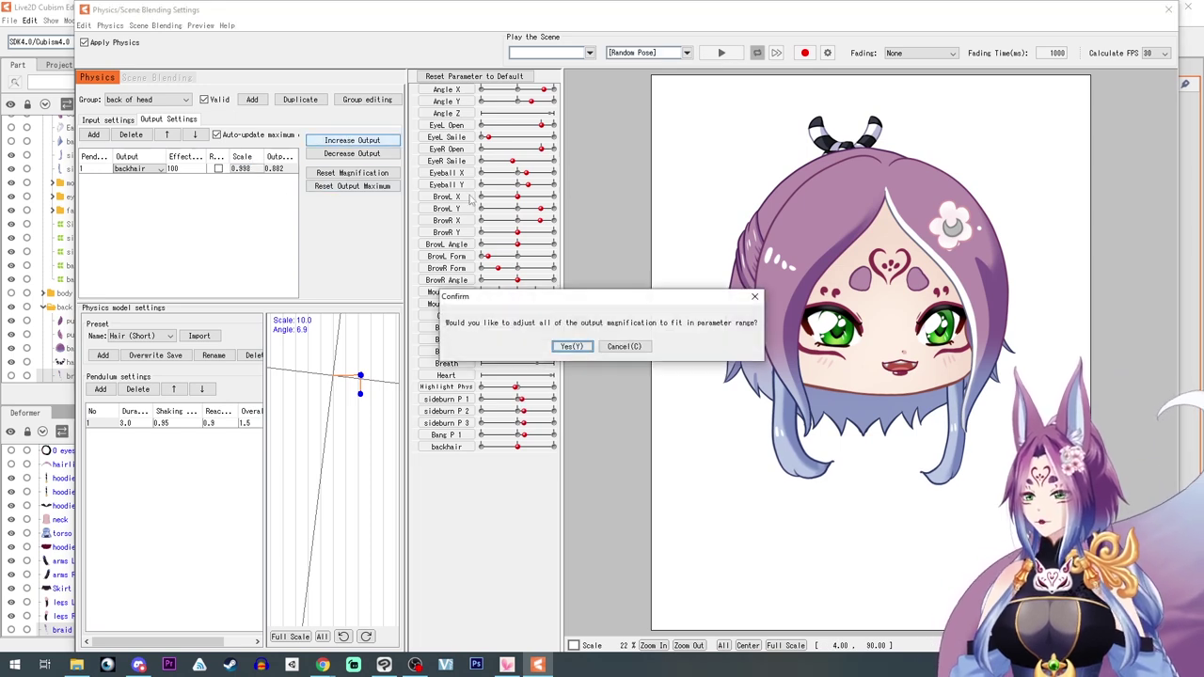
{"action": "left_click", "coordinate": [573, 347]}
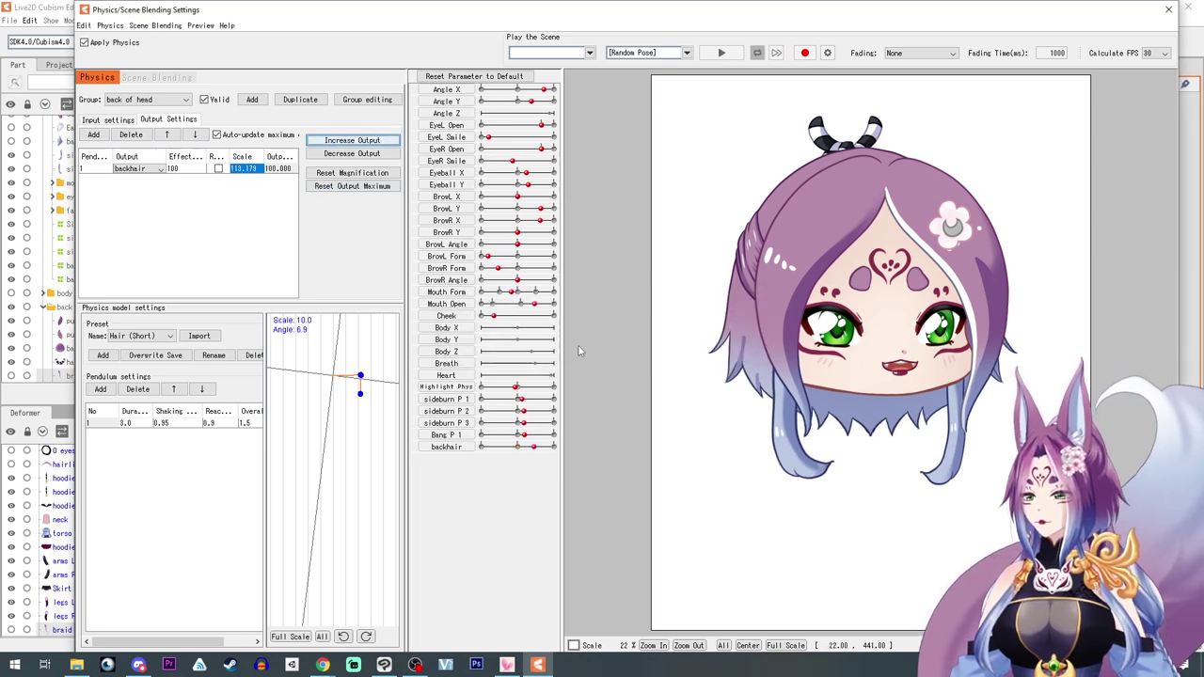
{"action": "left_click", "coordinate": [721, 54]}
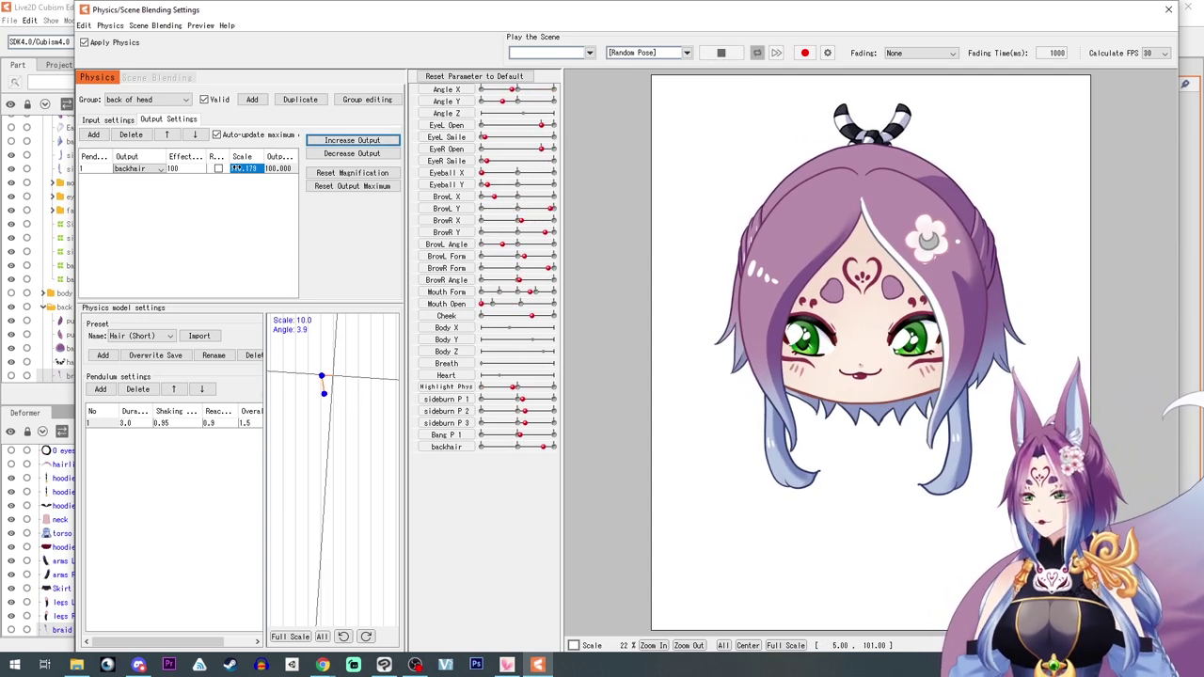
Set the backhair output's scale to 50
{"action": "left_click", "coordinate": [246, 168]}
{"action": "type", "text": "5"}
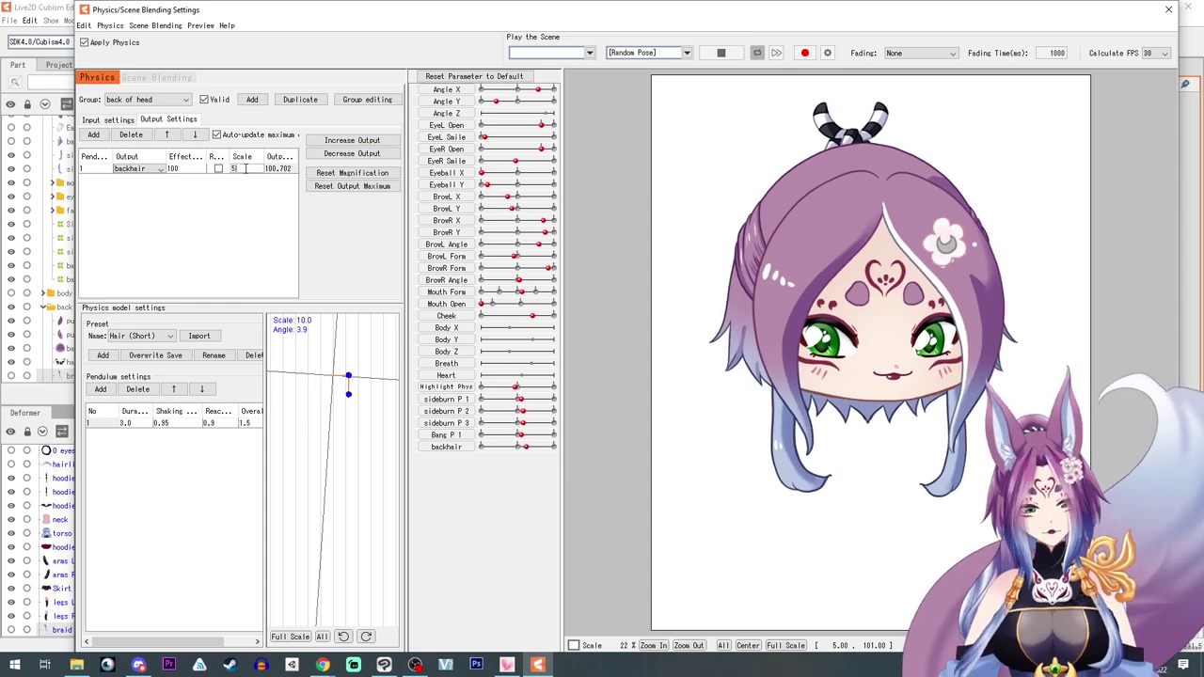
{"action": "type", "text": "0"}
{"action": "key", "text": "Return"}
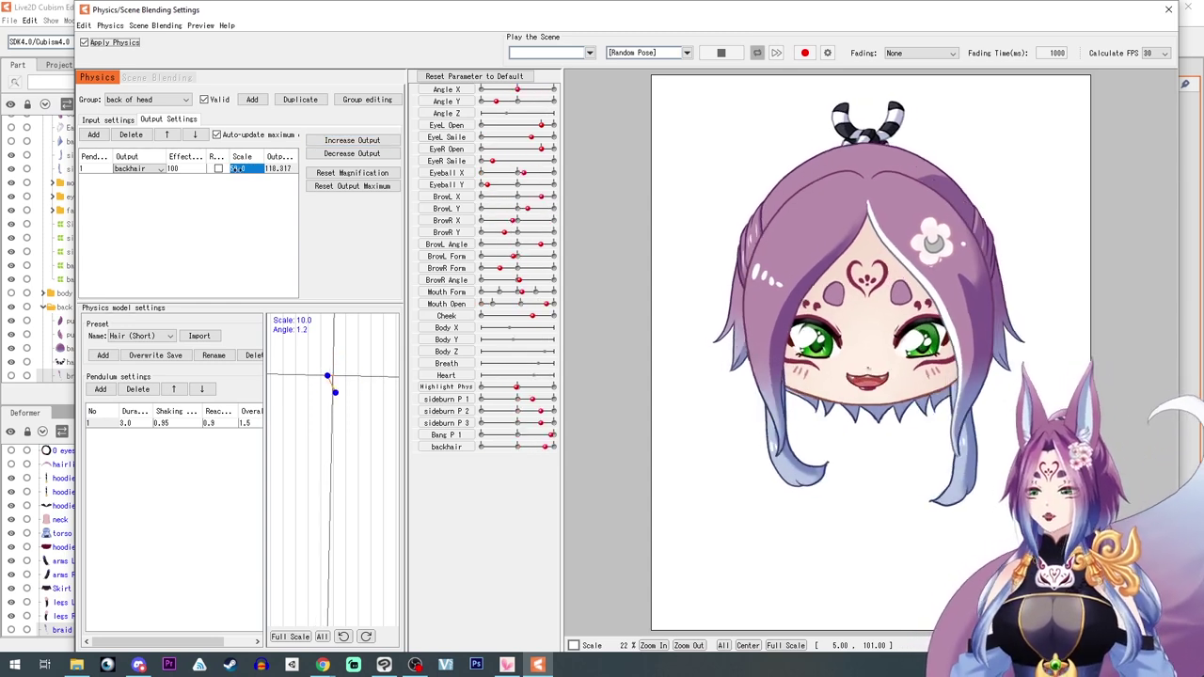
Set the pendulum's shaking influence to 0.48 and slightly widen the output table's reverse column
{"action": "left_click", "coordinate": [162, 423]}
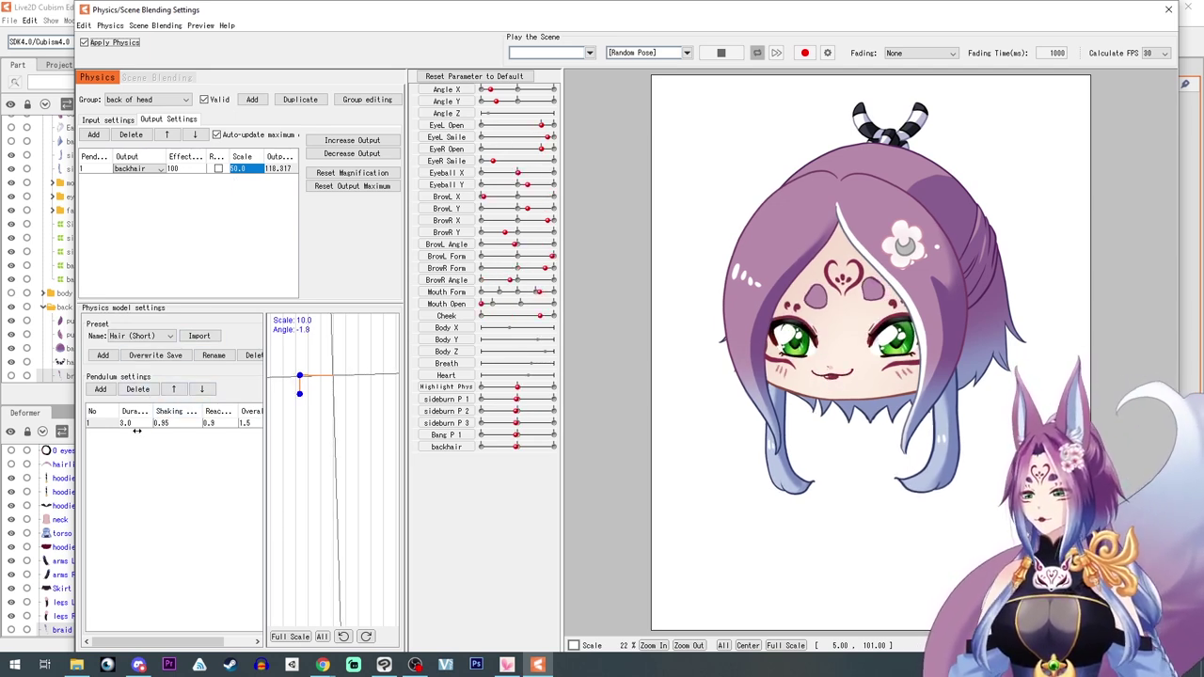
{"action": "double_click", "coordinate": [166, 423]}
{"action": "key", "text": "Return"}
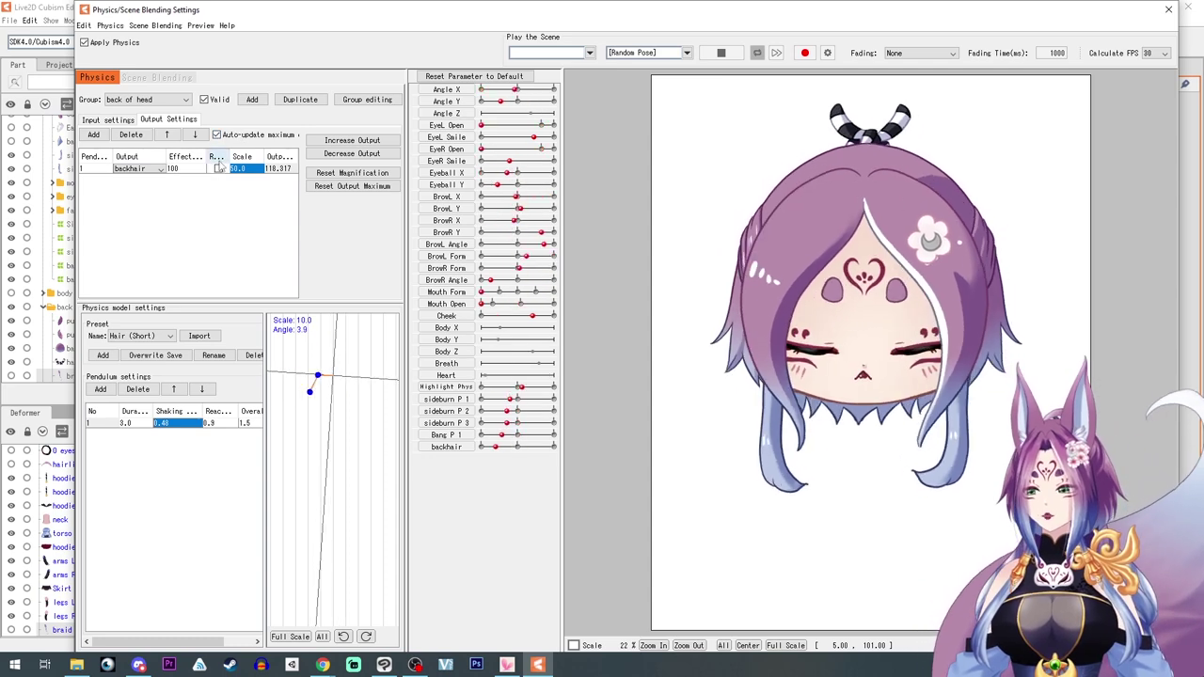
{"action": "mouse_move", "coordinate": [229, 157]}
{"action": "left_mouse_down"}
{"action": "mouse_move", "coordinate": [252, 157]}
{"action": "mouse_move", "coordinate": [223, 156]}
{"action": "mouse_move", "coordinate": [234, 157]}
{"action": "left_mouse_up"}
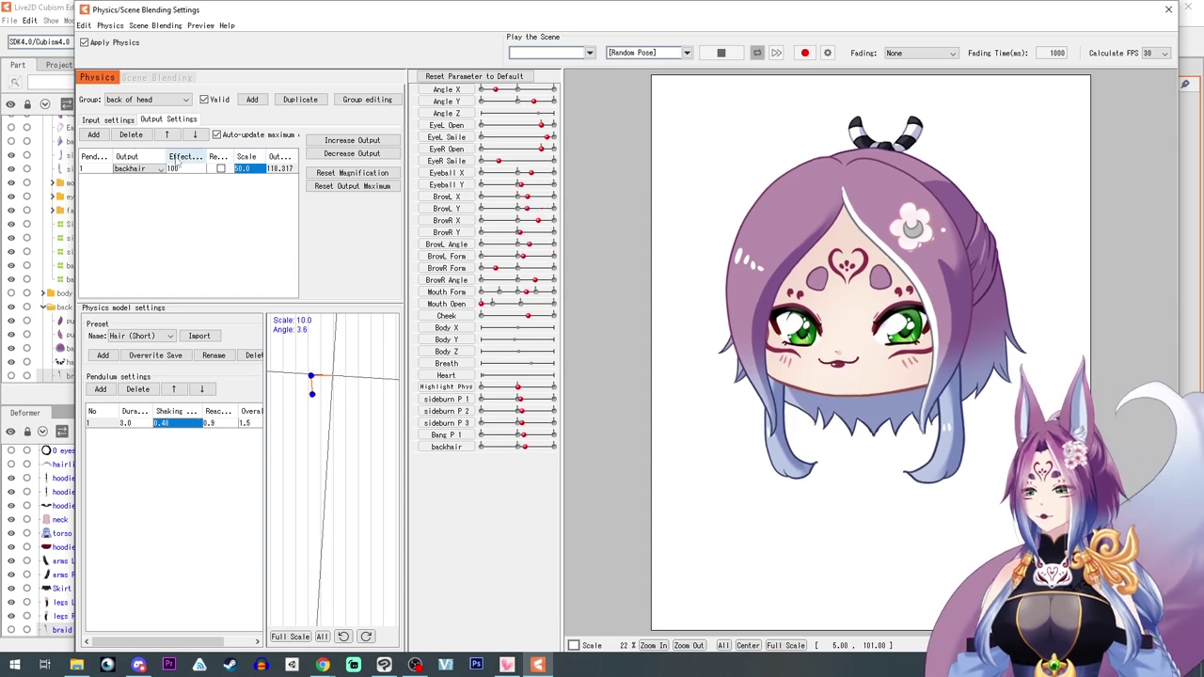
Review the group's input settings, stop the playback, test the hair sway by moving the head manually, and close the physics settings
{"action": "left_click", "coordinate": [117, 120]}
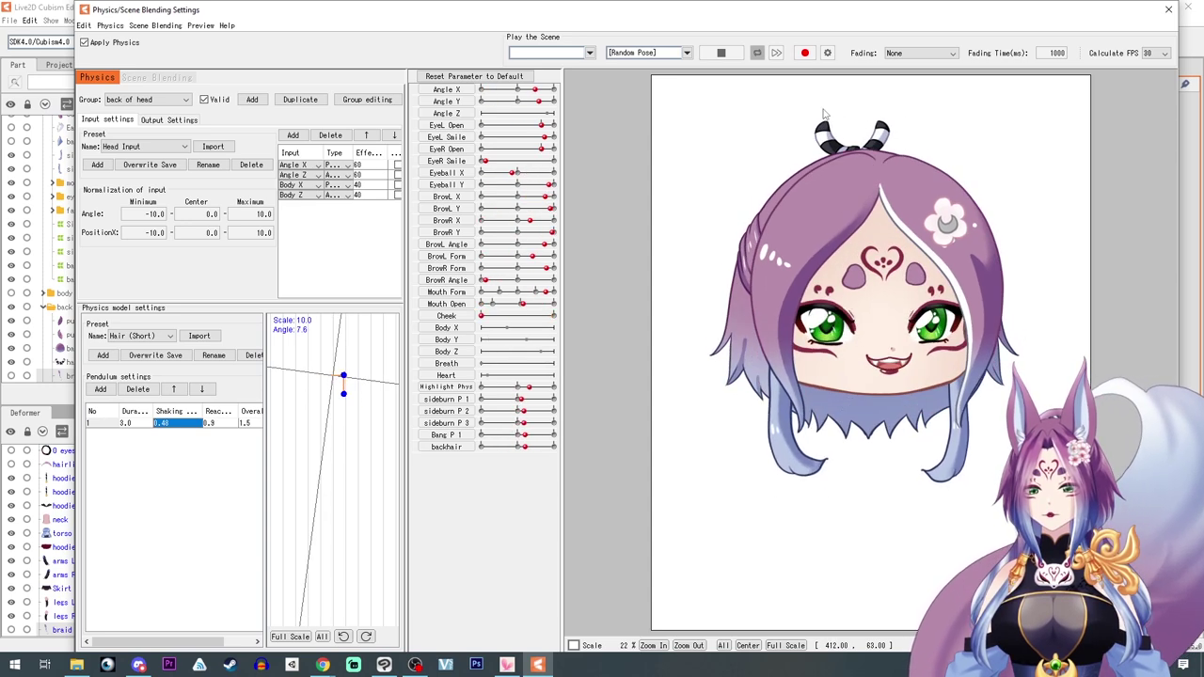
{"action": "left_click", "coordinate": [721, 53]}
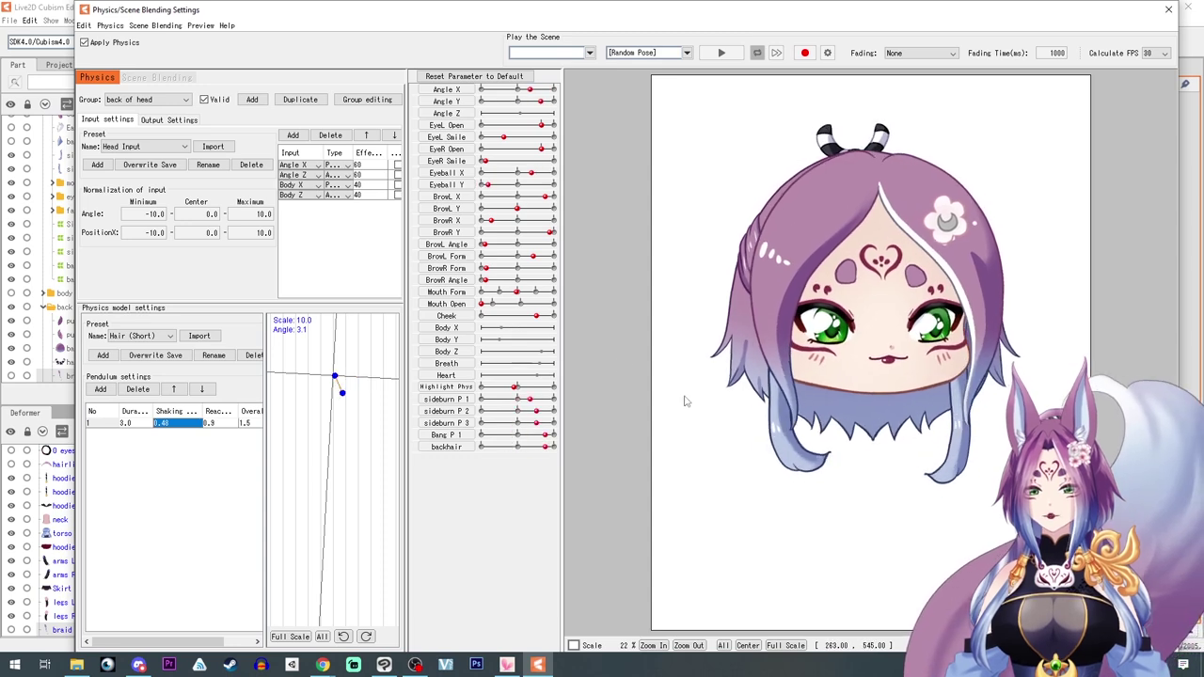
{"action": "left_click_drag", "start_coordinate": [1126, 327], "coordinate": [824, 146]}
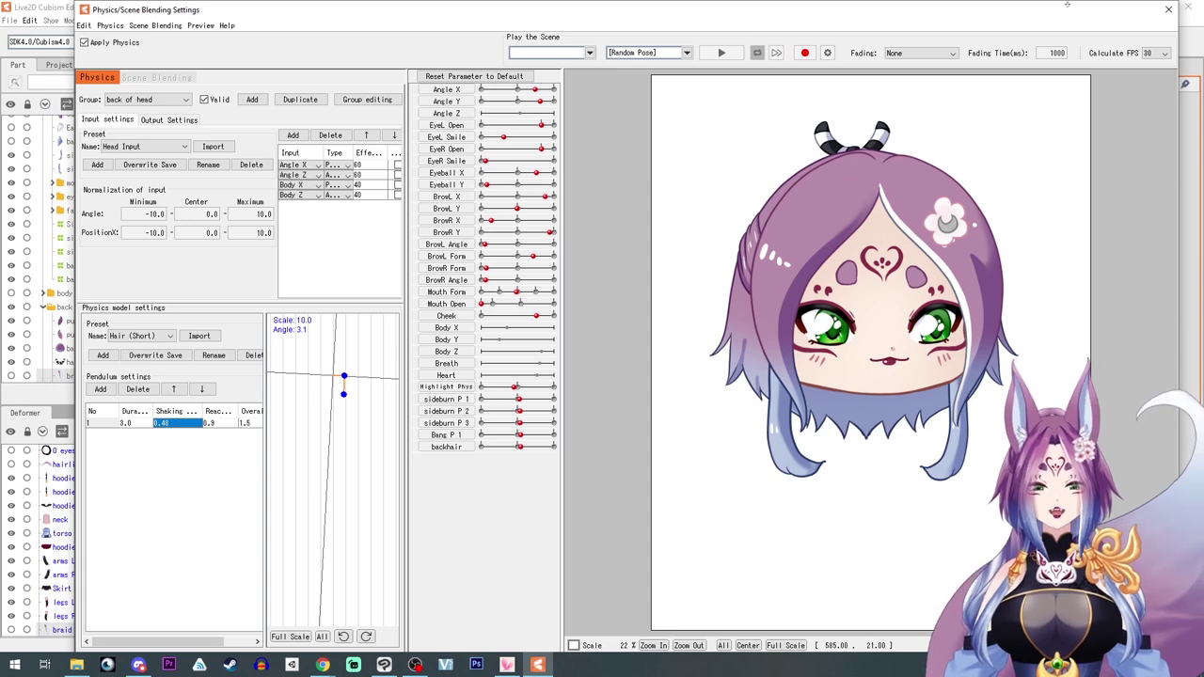
{"action": "left_click", "coordinate": [1167, 10]}
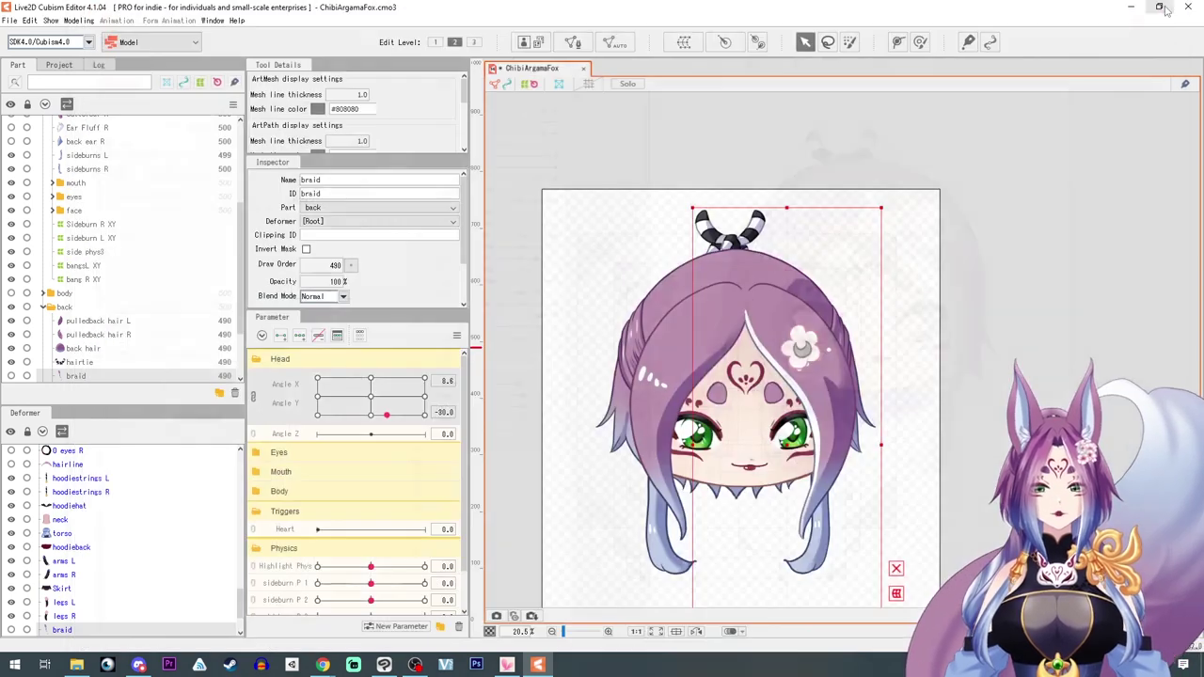
Return Angle X and Angle Y to 0 and clear the selection on the model
{"action": "left_click", "coordinate": [371, 403]}
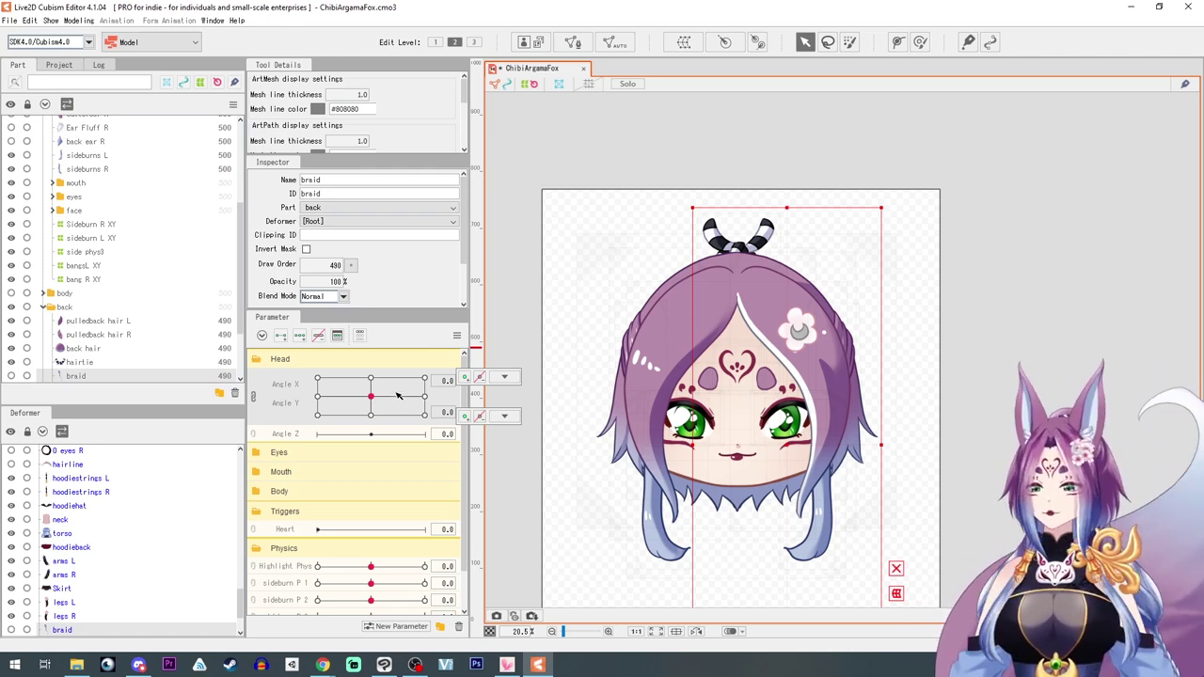
{"action": "left_click", "coordinate": [456, 335]}
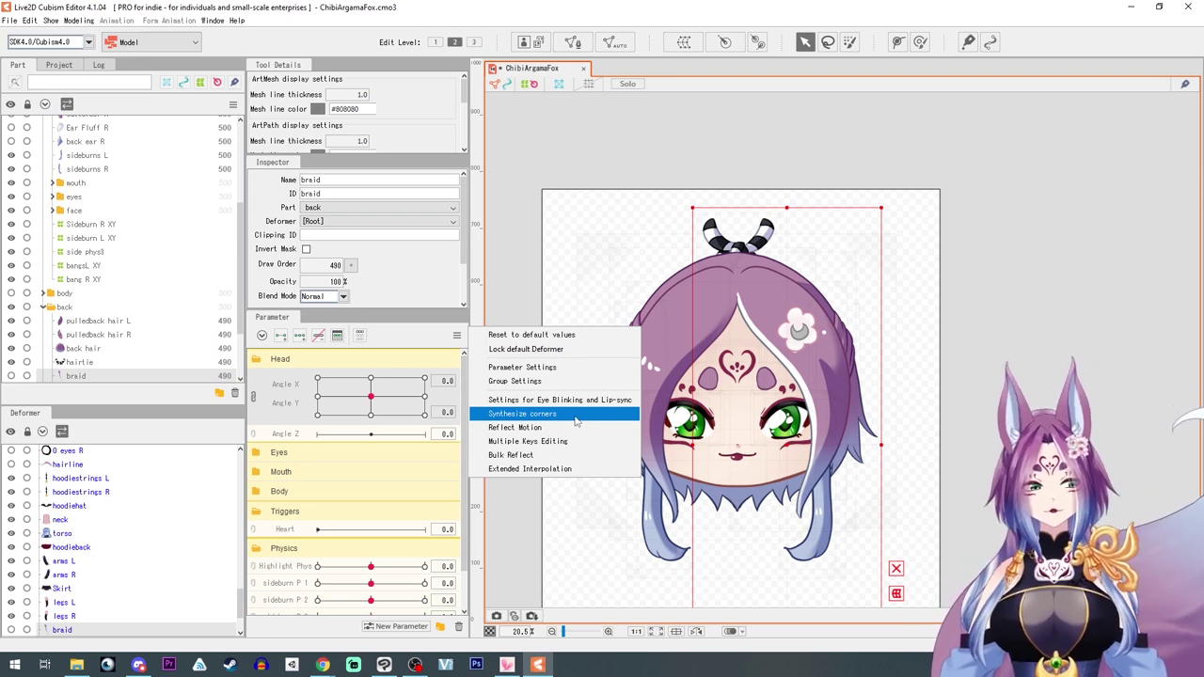
{"action": "left_click", "coordinate": [679, 165]}
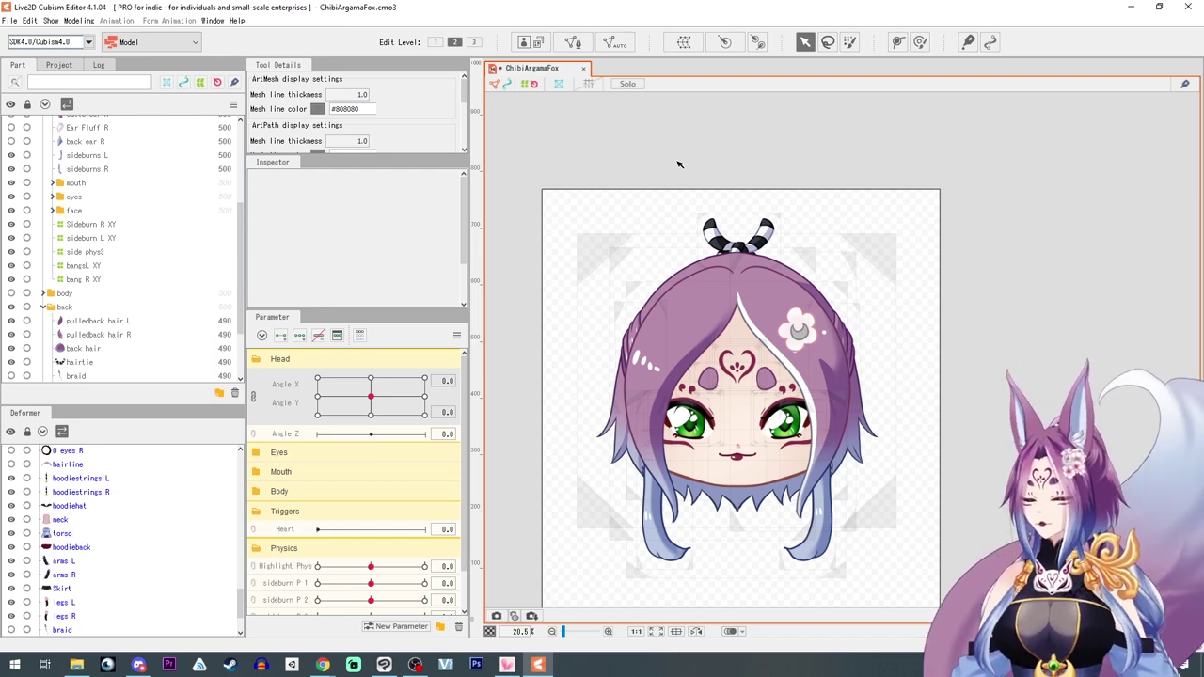
{"action": "scroll", "coordinate": [696, 287], "scroll_direction": "down", "scroll_amount": 3}
{"action": "scroll", "coordinate": [720, 256], "scroll_direction": "up", "scroll_amount": 1}
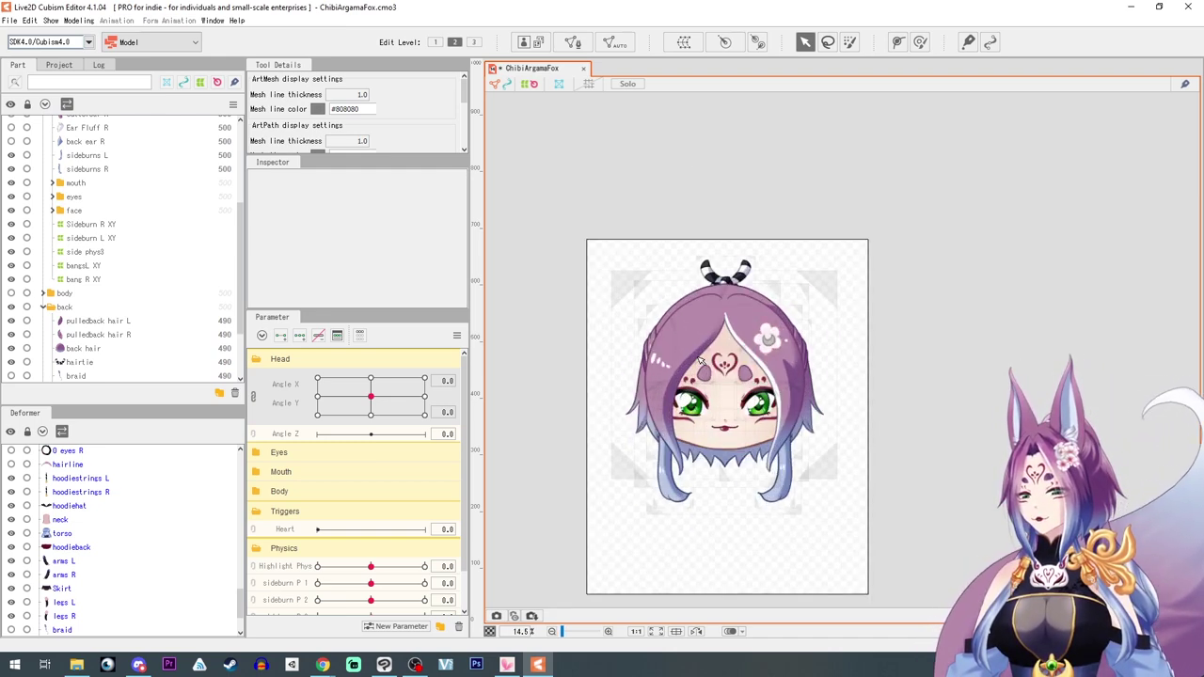